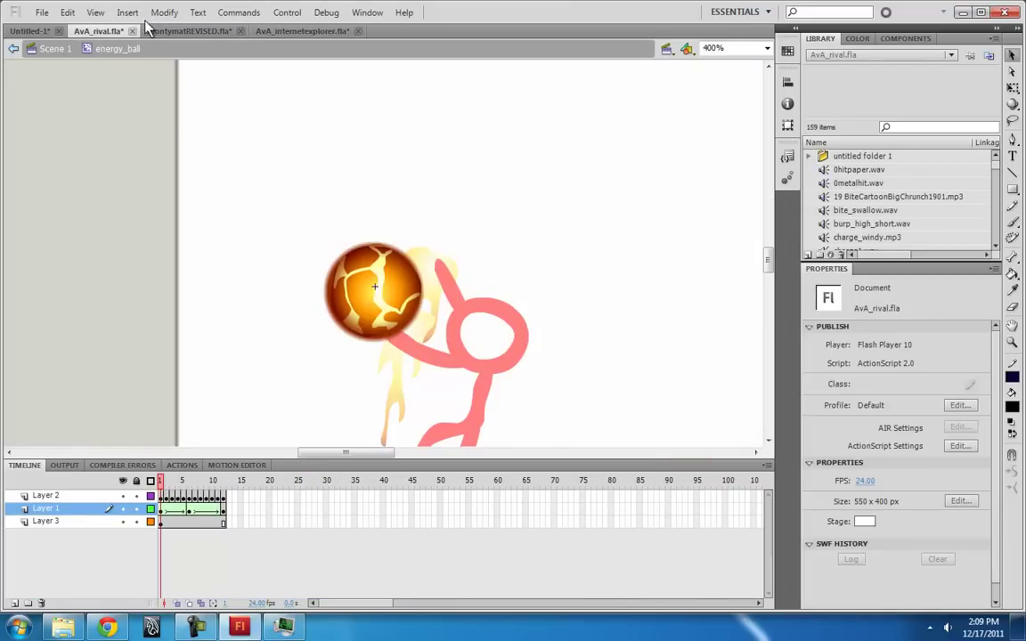
- Bring up AvA_internetexplorer.fla and scrub through the laser beam explosion between about frames 1525 and 1552
{"action": "left_click", "coordinate": [189, 31]}
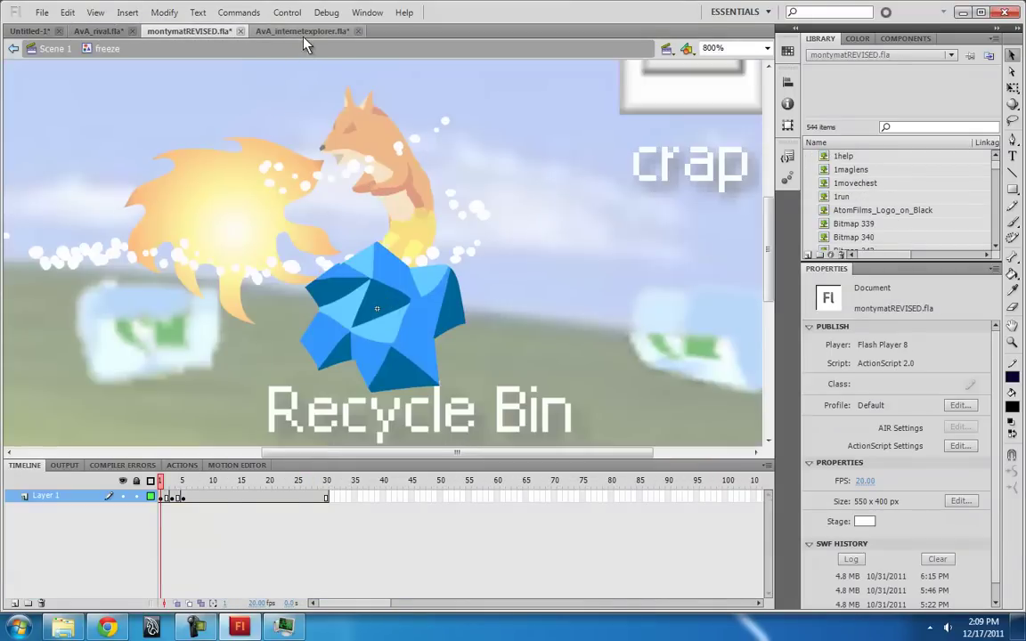
{"action": "left_click", "coordinate": [274, 32]}
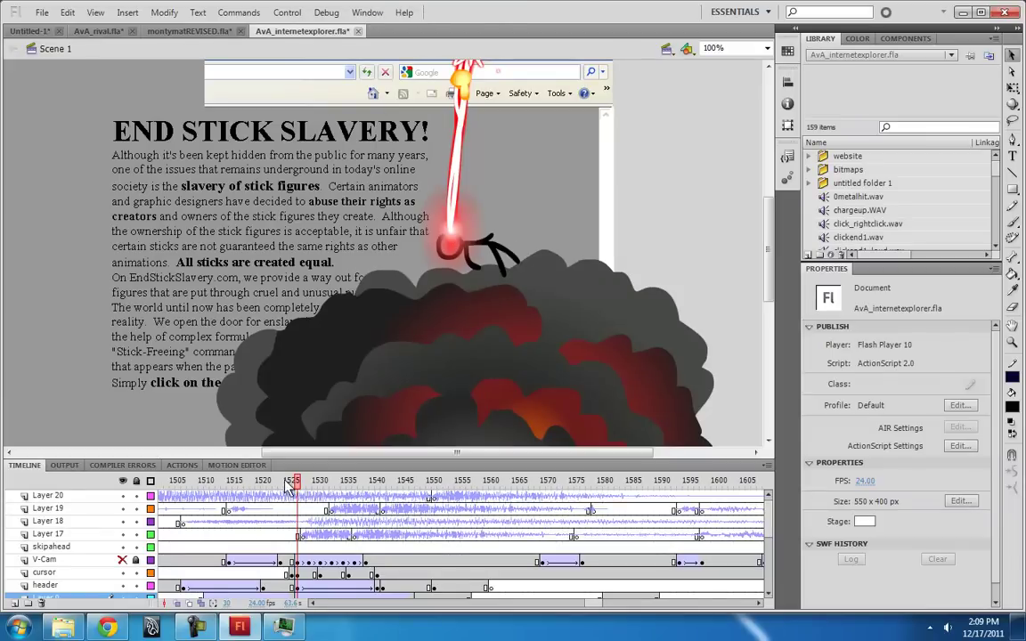
{"action": "left_click_drag", "start_coordinate": [298, 483], "coordinate": [414, 490]}
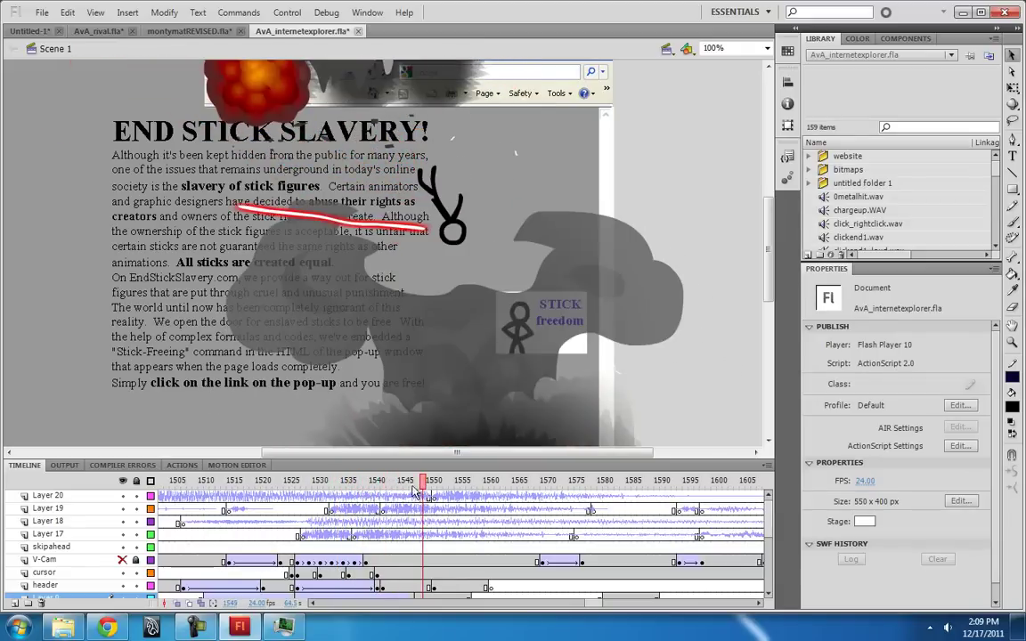
{"action": "left_click", "coordinate": [307, 484]}
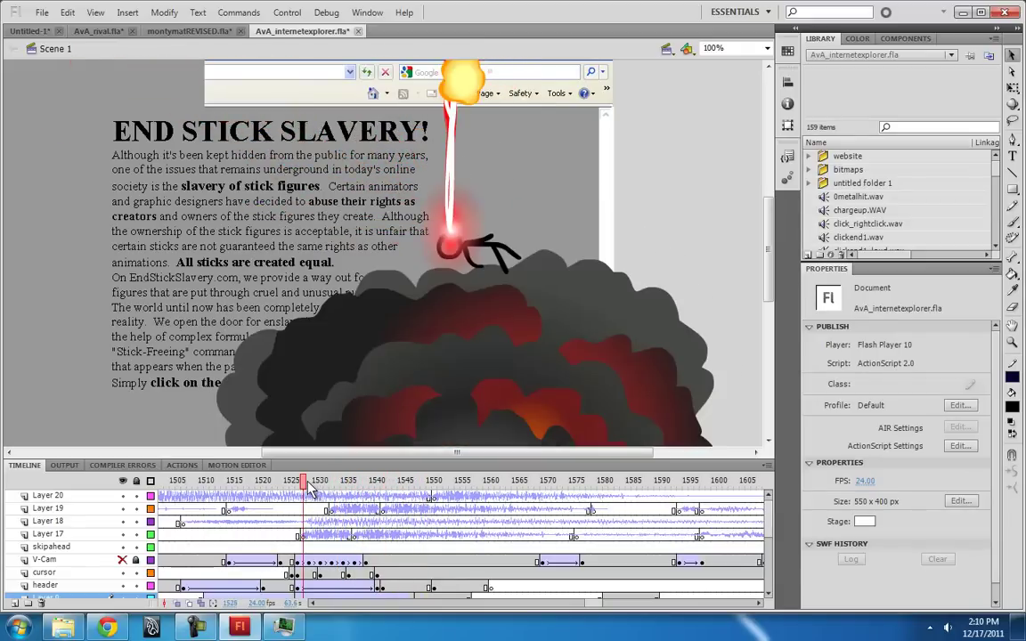
{"action": "left_click_drag", "start_coordinate": [307, 487], "coordinate": [440, 493]}
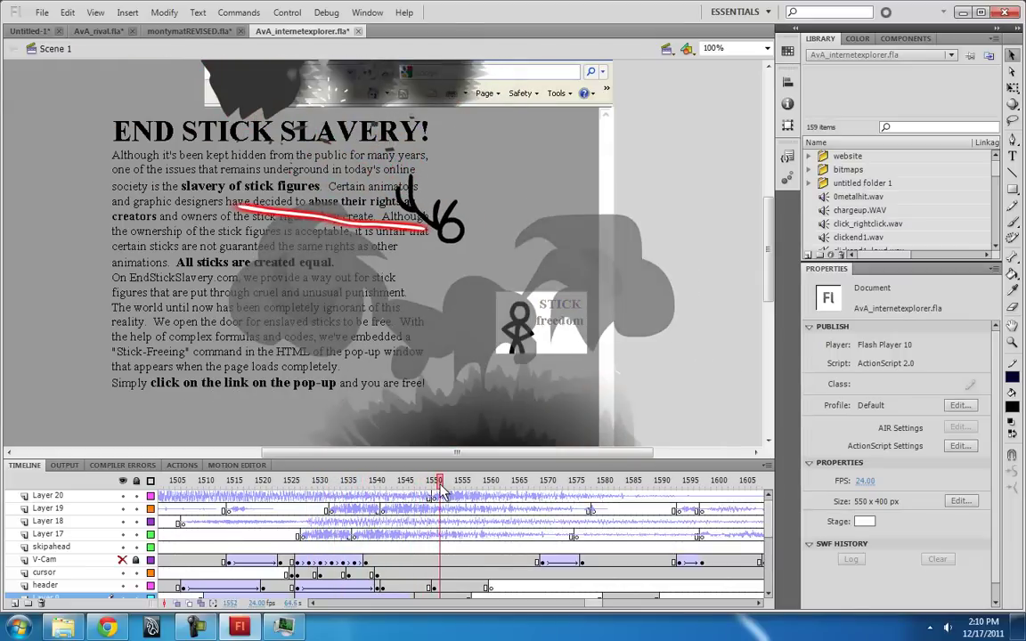
{"action": "left_click", "coordinate": [303, 535]}
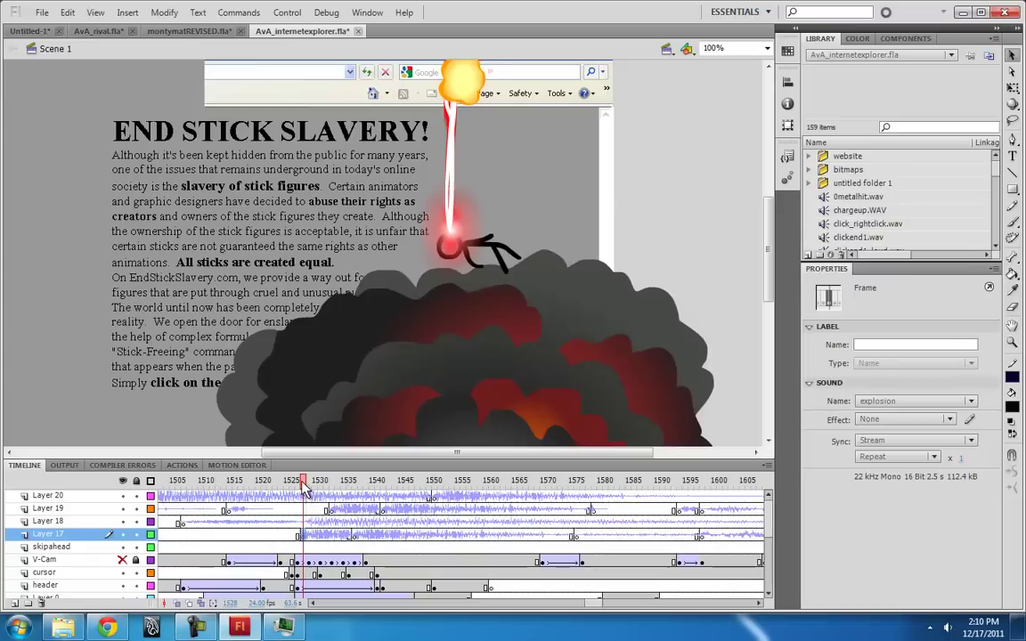
{"action": "left_click_drag", "start_coordinate": [307, 485], "coordinate": [374, 485]}
{"action": "left_click", "coordinate": [199, 290]}
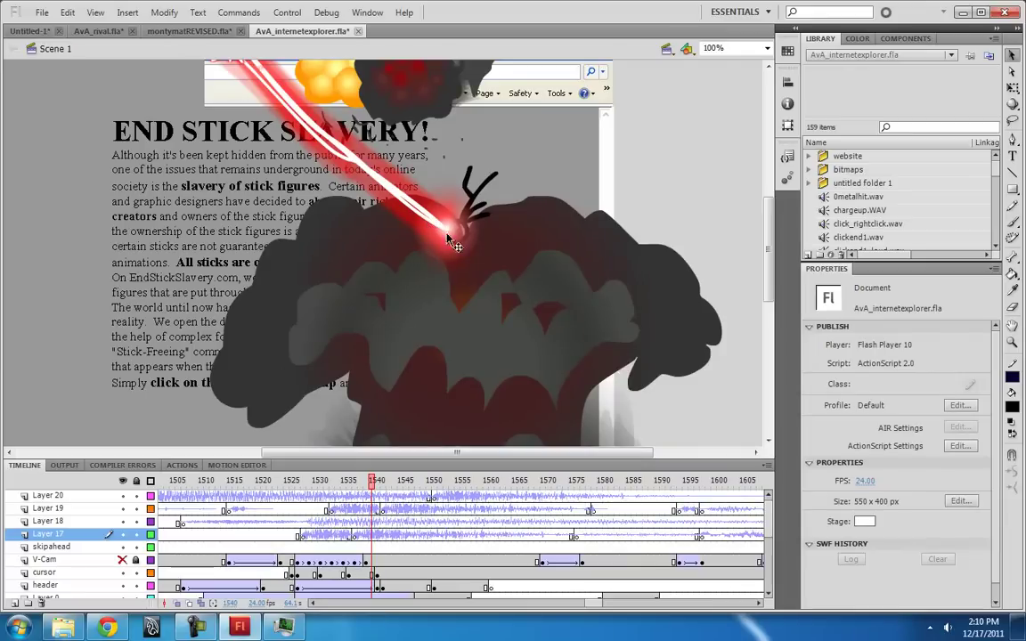
{"action": "left_click", "coordinate": [412, 205]}
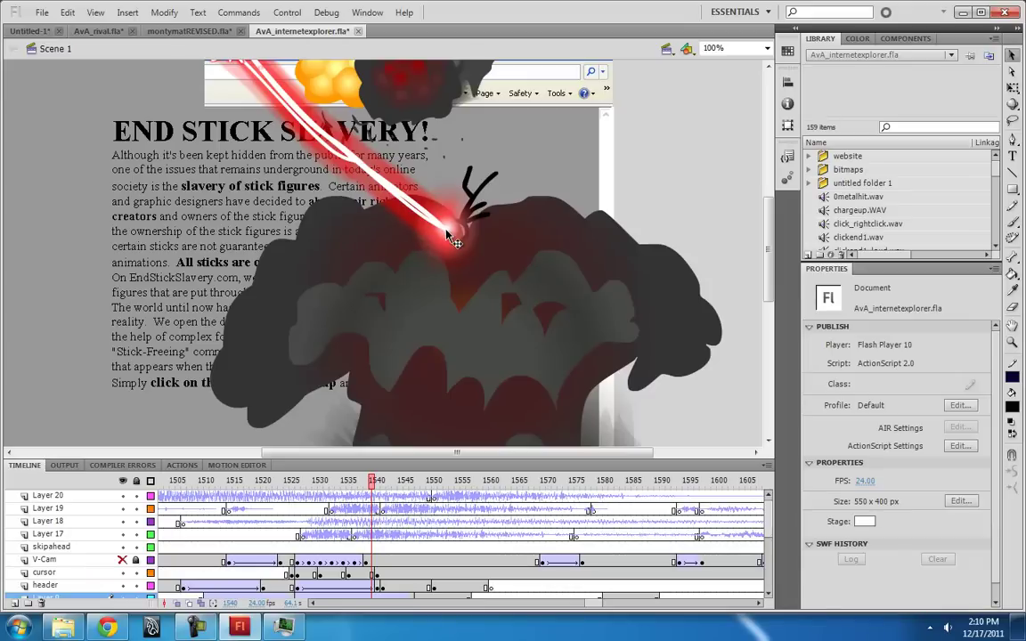
{"action": "left_click", "coordinate": [348, 481]}
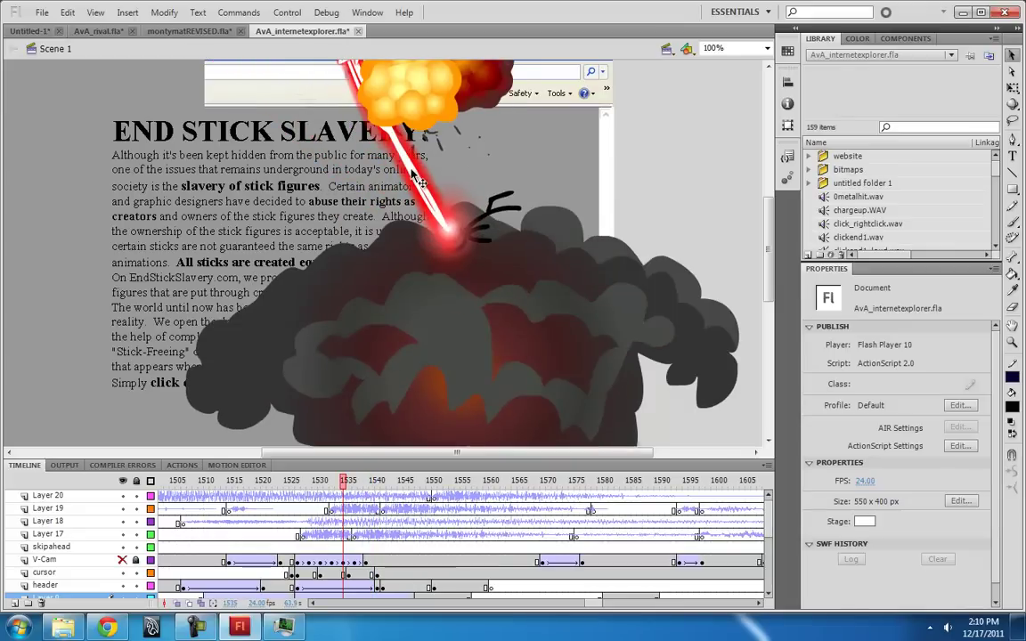
{"action": "left_click", "coordinate": [322, 480]}
{"action": "left_click_drag", "start_coordinate": [319, 484], "coordinate": [340, 486]}
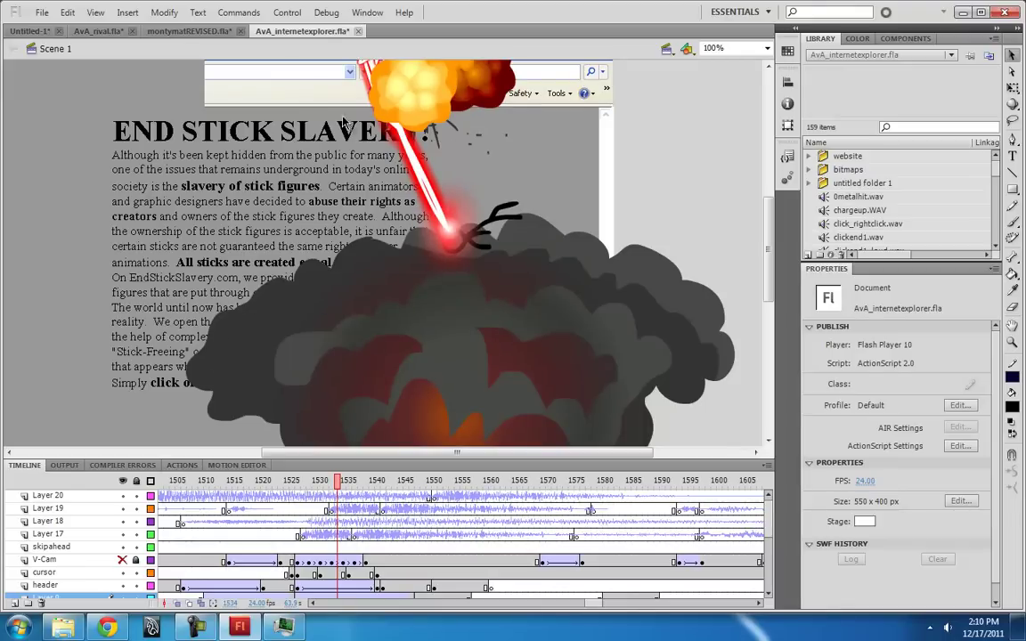
- In montymatREVISED.fla, return to Scene 1 and scrub to the stick figure's red laser eyes around frames 1148 to 1154
{"action": "left_click", "coordinate": [171, 28]}
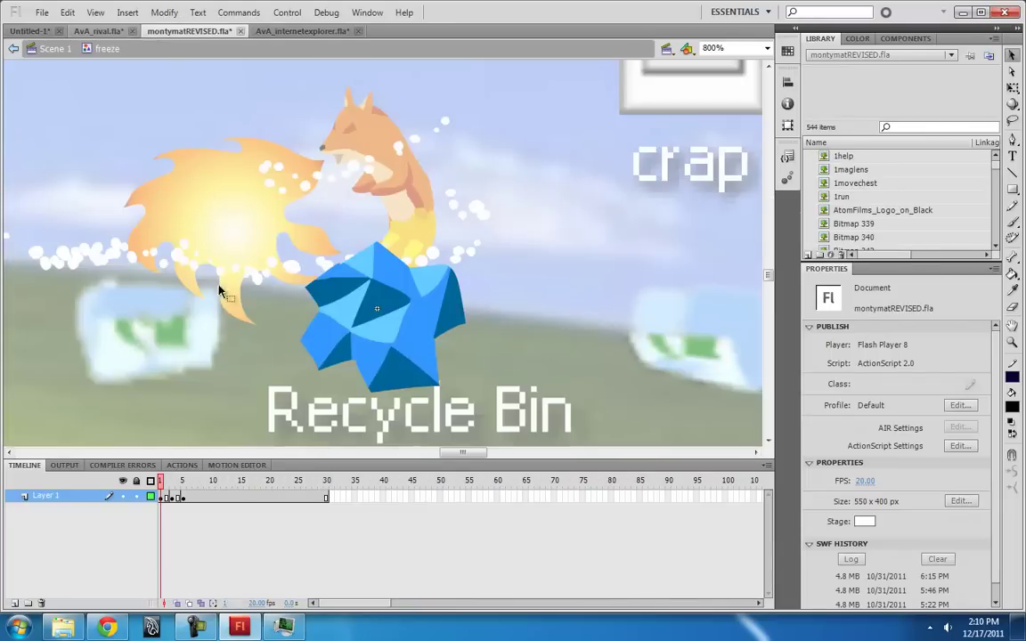
{"action": "double_click", "coordinate": [102, 76]}
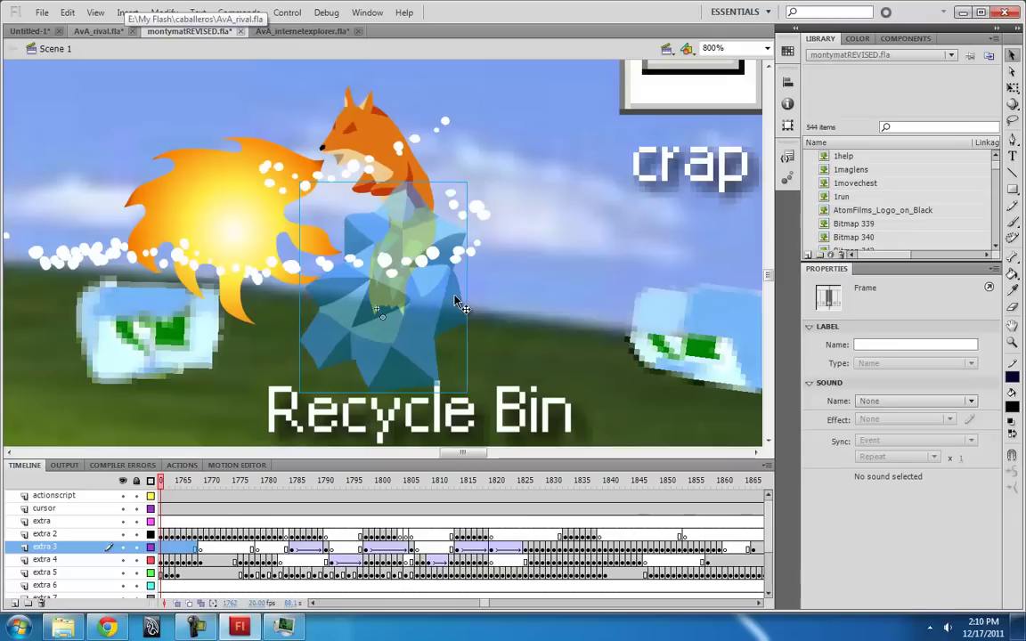
{"action": "key", "text": "ctrl+minus"}
{"action": "left_click_drag", "start_coordinate": [479, 608], "coordinate": [383, 606]}
{"action": "left_click", "coordinate": [318, 482]}
{"action": "left_click_drag", "start_coordinate": [337, 485], "coordinate": [411, 488]}
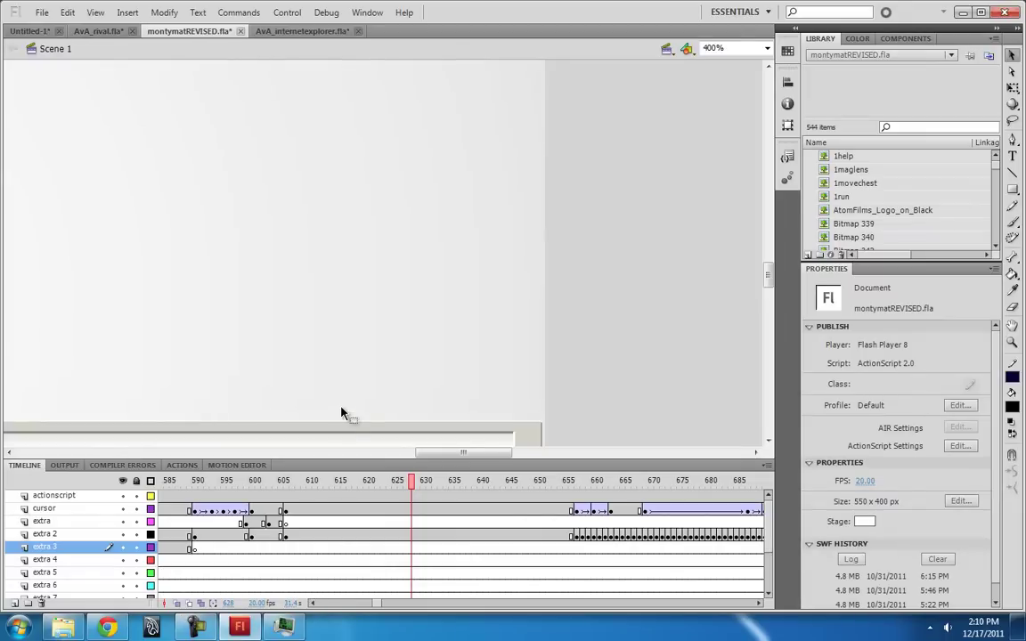
{"action": "key", "text": "ctrl+minus"}
{"action": "left_click_drag", "start_coordinate": [411, 482], "coordinate": [809, 483]}
{"action": "key", "text": "ctrl+minus"}
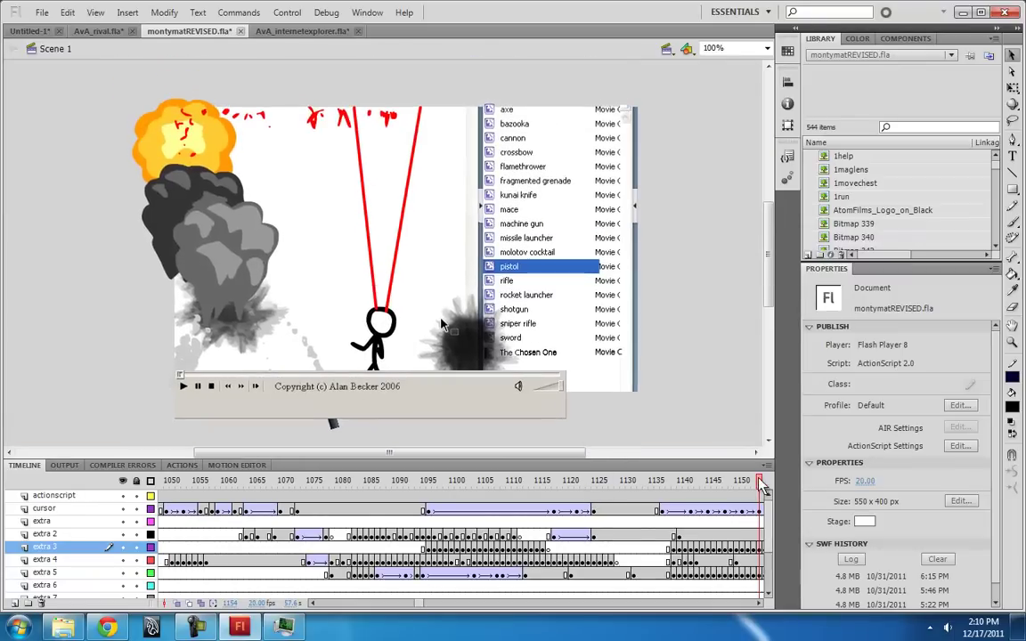
{"action": "mouse_move", "coordinate": [761, 485]}
{"action": "left_mouse_down"}
{"action": "mouse_move", "coordinate": [657, 482]}
{"action": "mouse_move", "coordinate": [760, 481]}
{"action": "left_mouse_up"}
{"action": "left_click", "coordinate": [760, 545]}
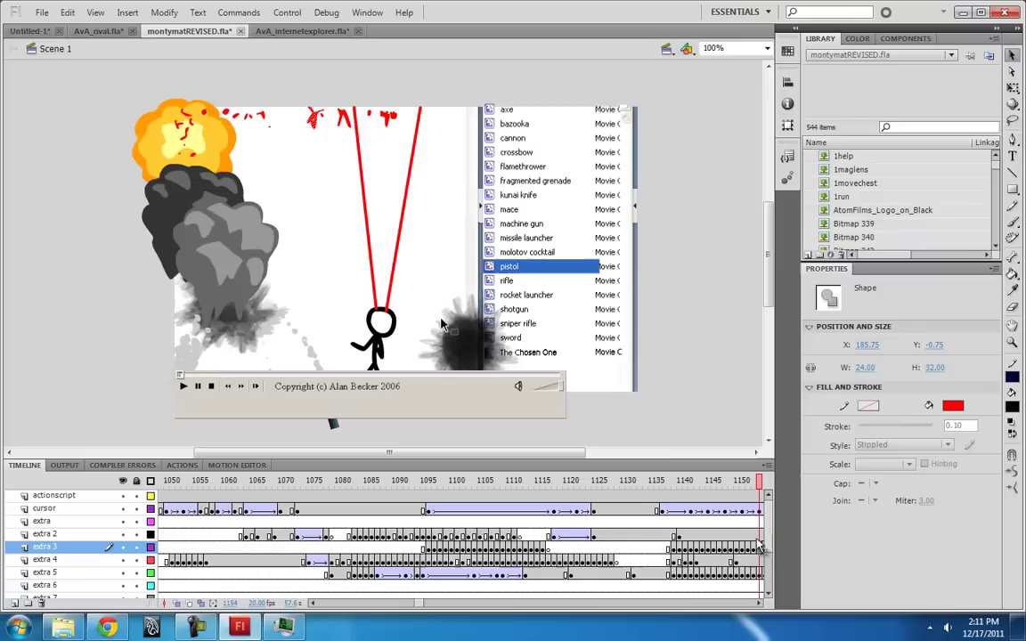
{"action": "left_click", "coordinate": [758, 602]}
{"action": "left_click_drag", "start_coordinate": [575, 485], "coordinate": [537, 485]}
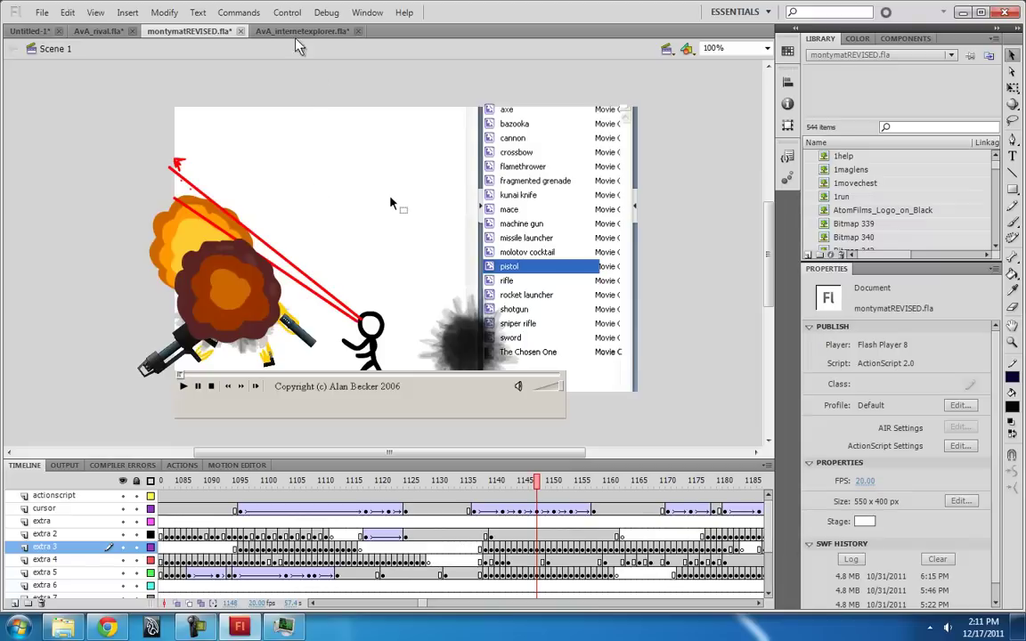
- Go back to AvA_internetexplorer.fla, scrub to frame 1546 and open the laser beam symbol for editing
{"action": "left_click", "coordinate": [272, 31]}
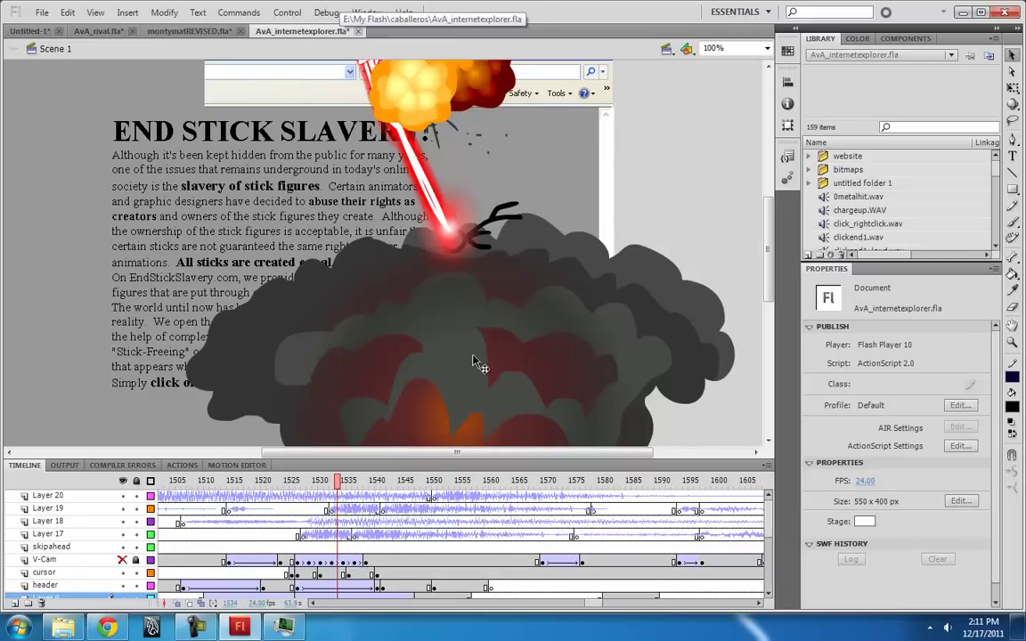
{"action": "left_click_drag", "start_coordinate": [588, 601], "coordinate": [587, 602]}
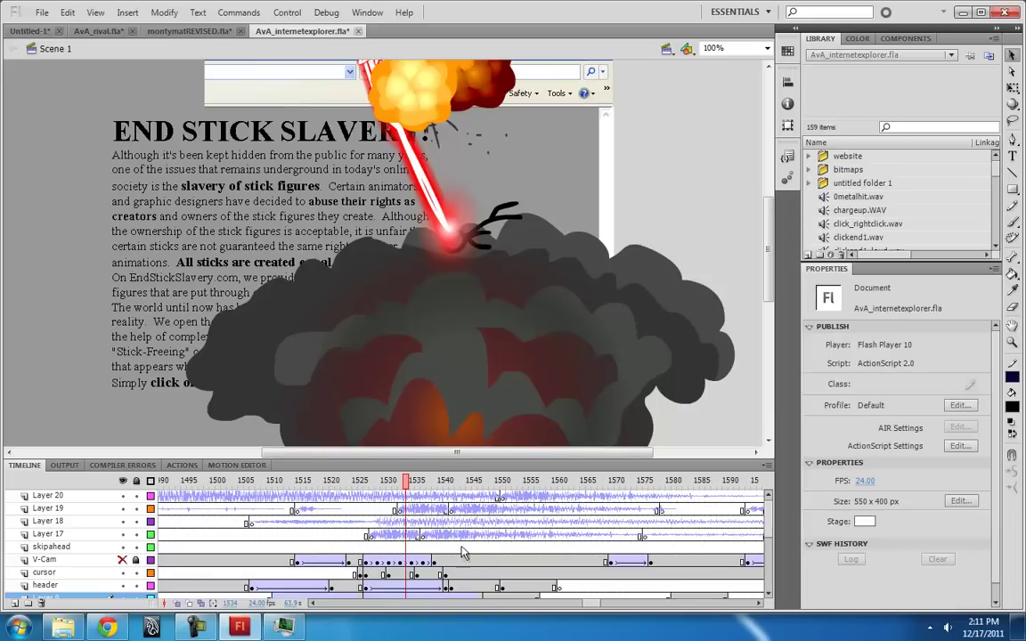
{"action": "scroll", "coordinate": [586, 606], "scroll_direction": "left", "scroll_amount": 3}
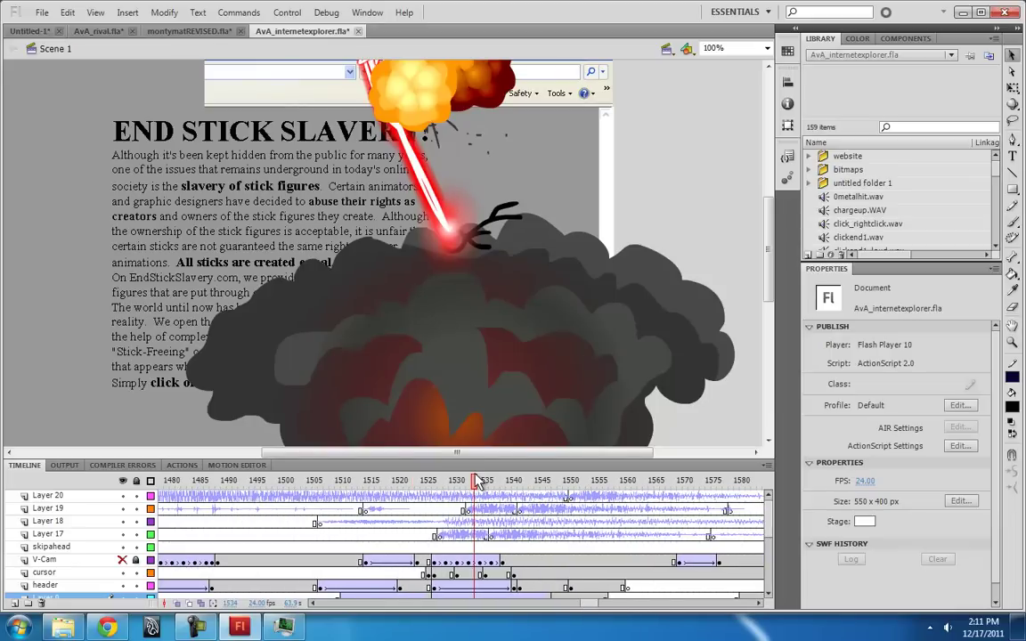
{"action": "left_click_drag", "start_coordinate": [477, 481], "coordinate": [543, 486]}
{"action": "scroll", "coordinate": [550, 532], "scroll_direction": "down", "scroll_amount": 2}
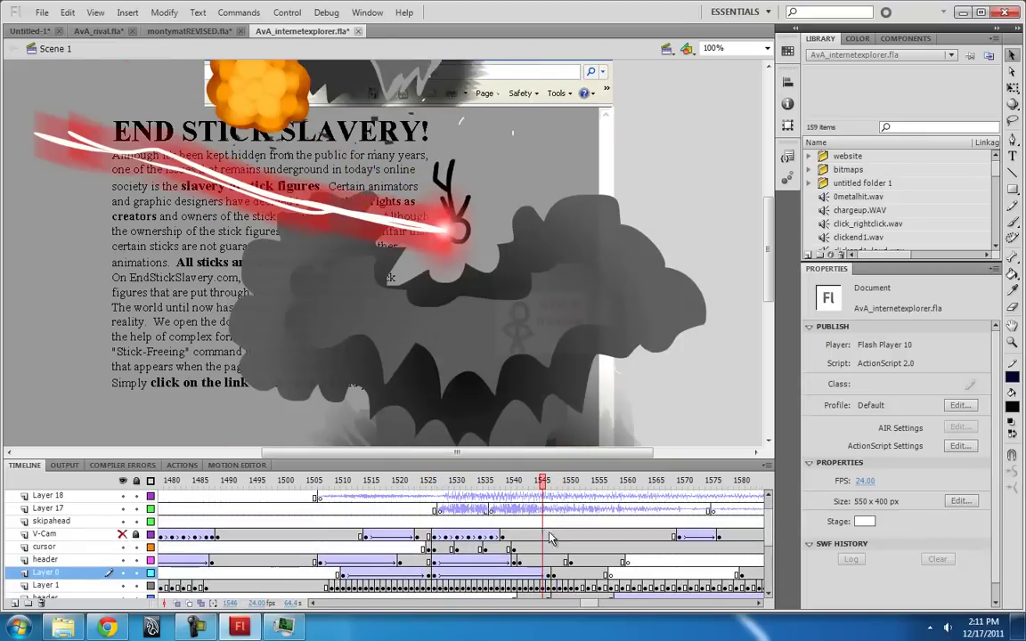
{"action": "left_click", "coordinate": [361, 231]}
{"action": "double_click", "coordinate": [362, 231]}
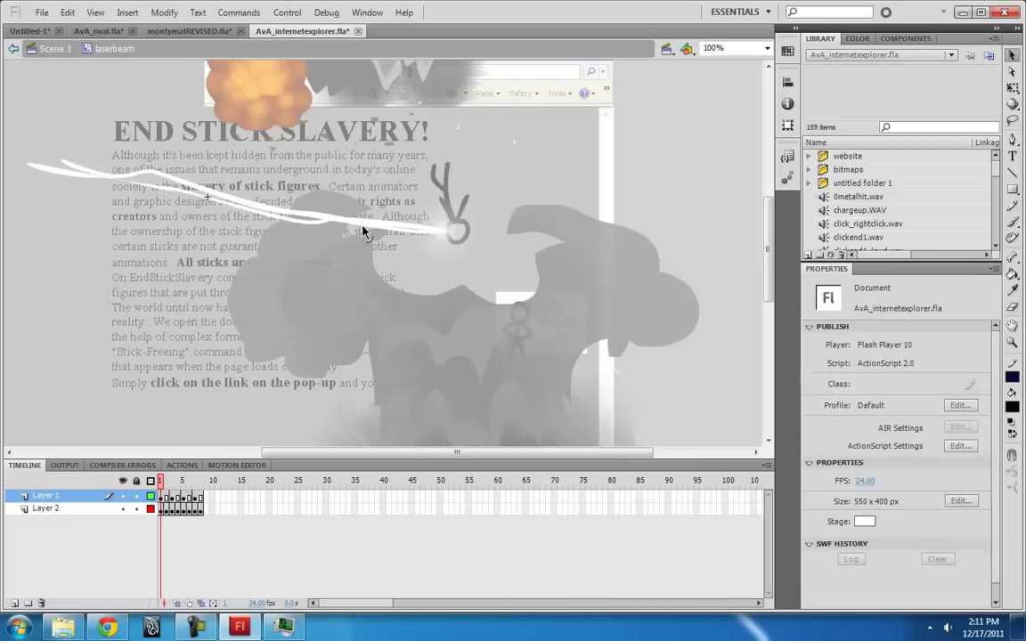
- Examine the laserbeam symbol's glow on Layer 1 and beam strokes on Layer 2, and scrub through its frames
{"action": "mouse_move", "coordinate": [160, 484]}
{"action": "left_mouse_down"}
{"action": "mouse_move", "coordinate": [211, 487]}
{"action": "mouse_move", "coordinate": [158, 486]}
{"action": "left_mouse_up"}
{"action": "left_click", "coordinate": [162, 499]}
{"action": "key", "text": "ctrl+equal"}
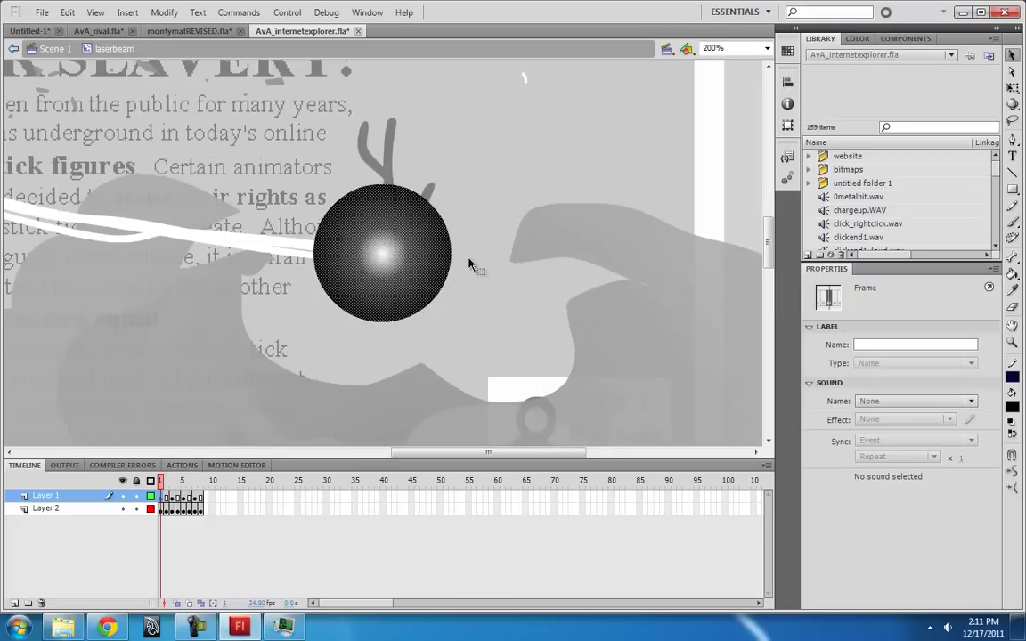
{"action": "key", "text": "ctrl+="}
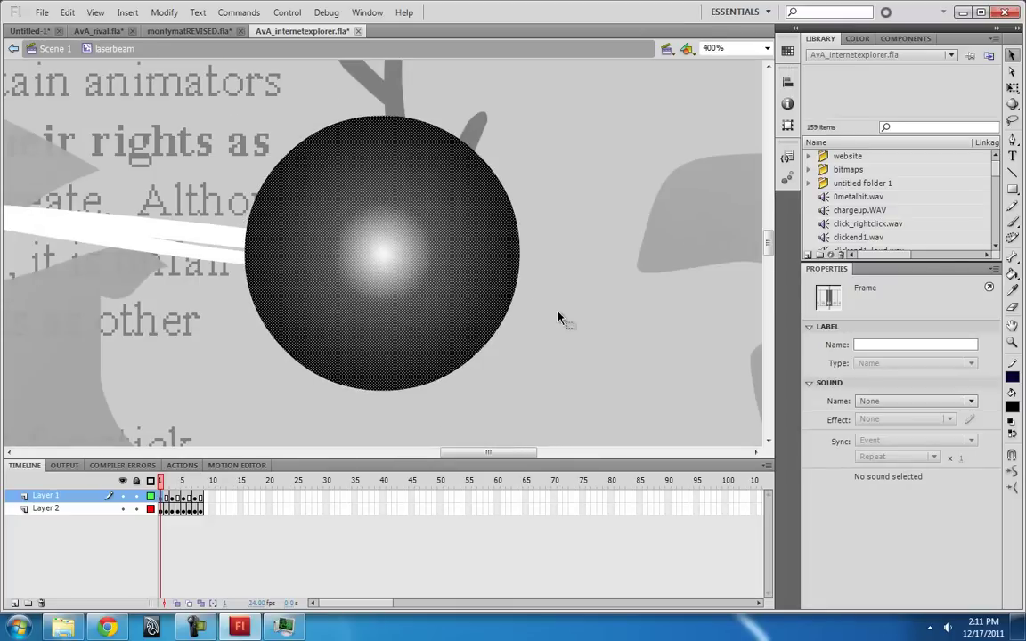
{"action": "left_click", "coordinate": [463, 287]}
{"action": "mouse_move", "coordinate": [160, 485]}
{"action": "left_mouse_down"}
{"action": "mouse_move", "coordinate": [201, 485]}
{"action": "mouse_move", "coordinate": [144, 487]}
{"action": "left_mouse_up"}
{"action": "left_click", "coordinate": [160, 510]}
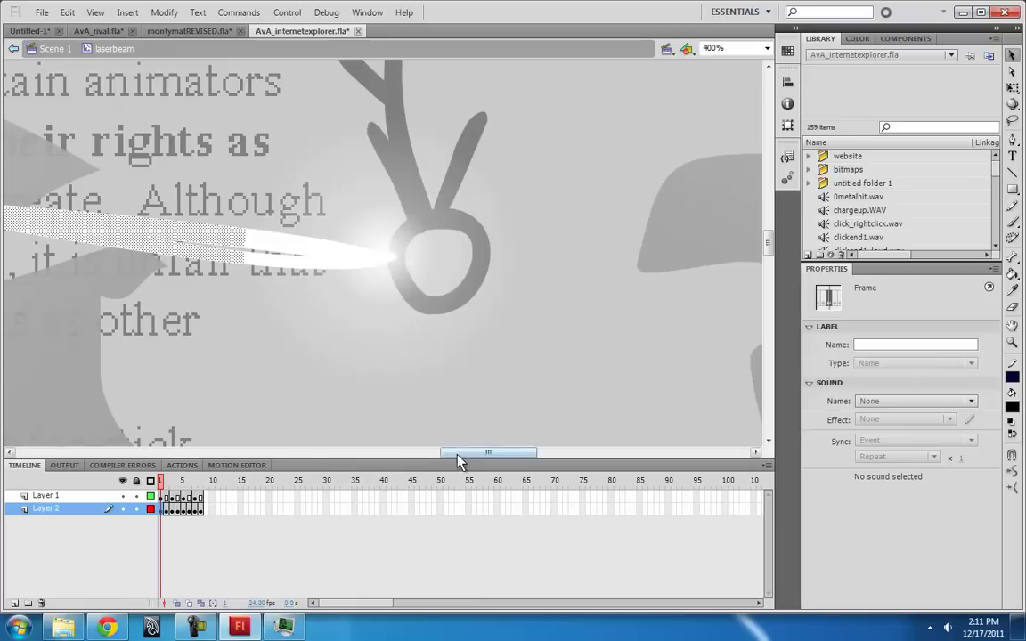
{"action": "left_click_drag", "start_coordinate": [454, 453], "coordinate": [332, 415]}
{"action": "key", "text": "ctrl+1"}
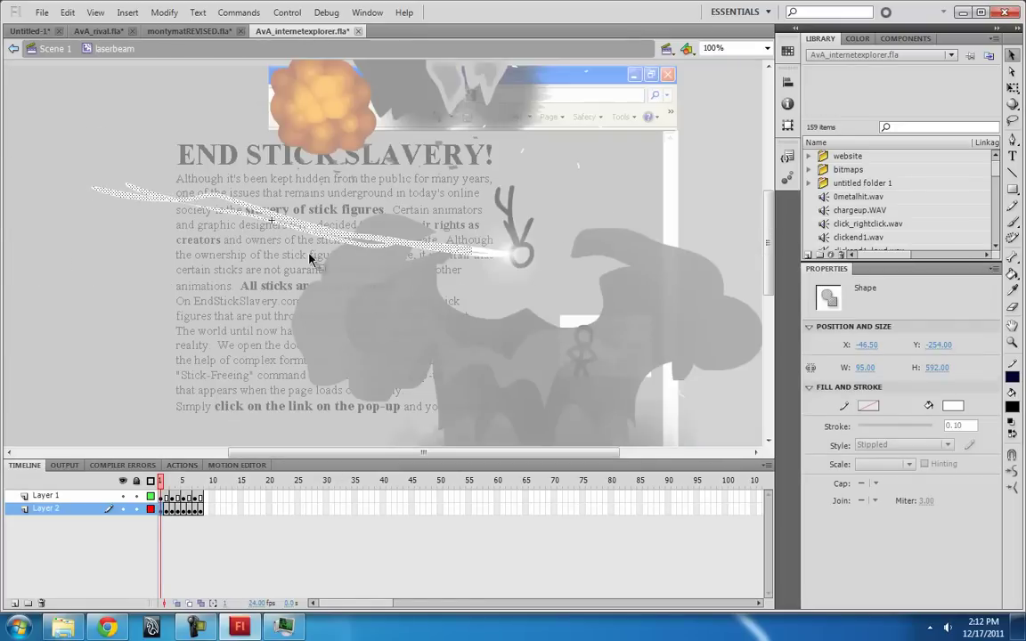
{"action": "left_click_drag", "start_coordinate": [161, 483], "coordinate": [225, 484]}
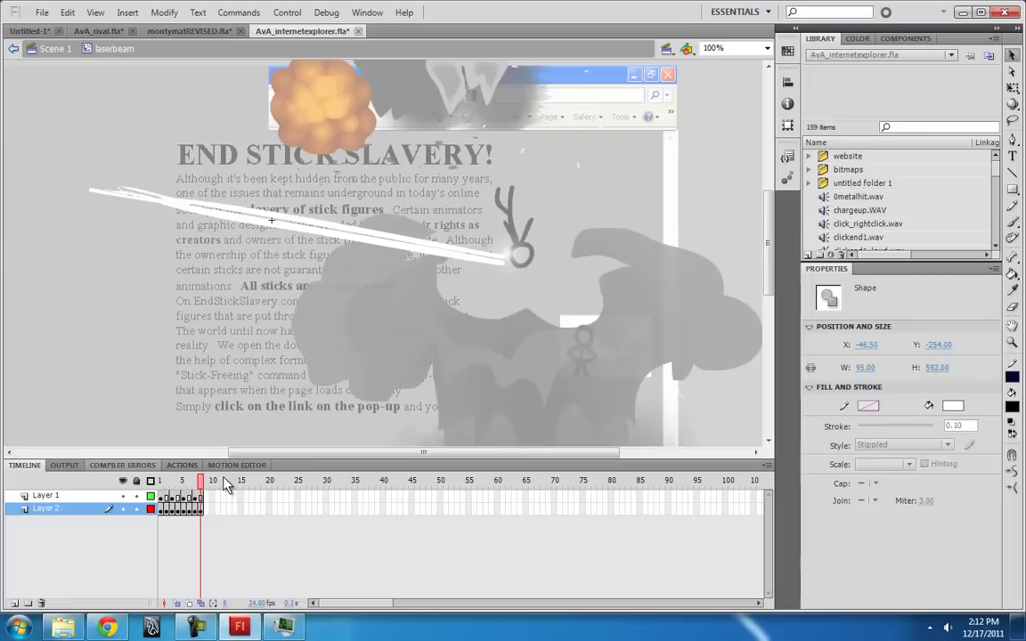
- In the Untitled-1 document, create a new movie clip symbol named laserbeam
{"action": "left_click", "coordinate": [30, 31]}
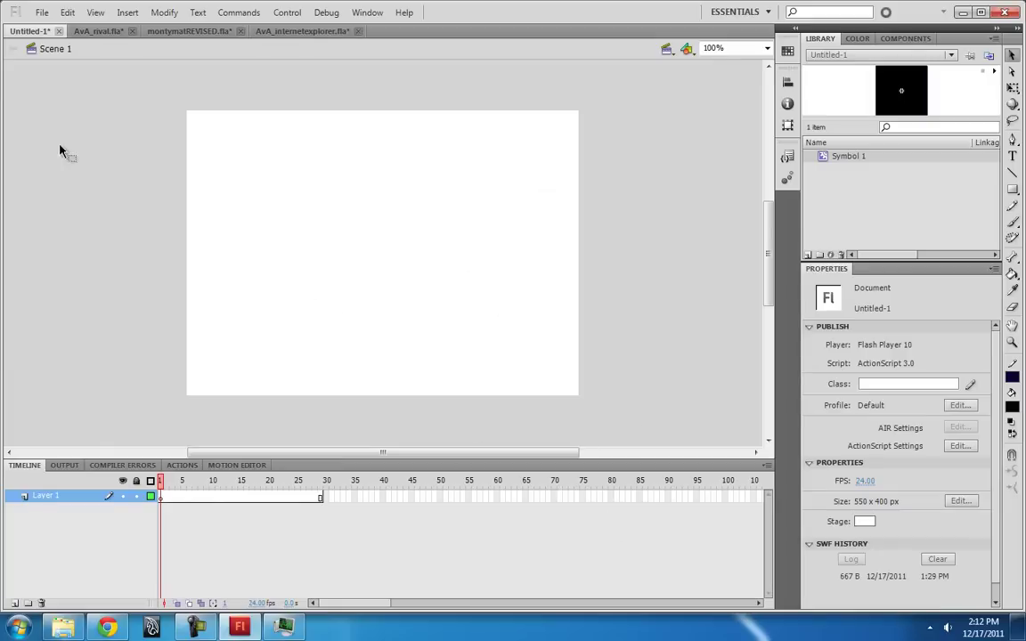
{"action": "left_click", "coordinate": [127, 11]}
{"action": "left_click", "coordinate": [149, 36]}
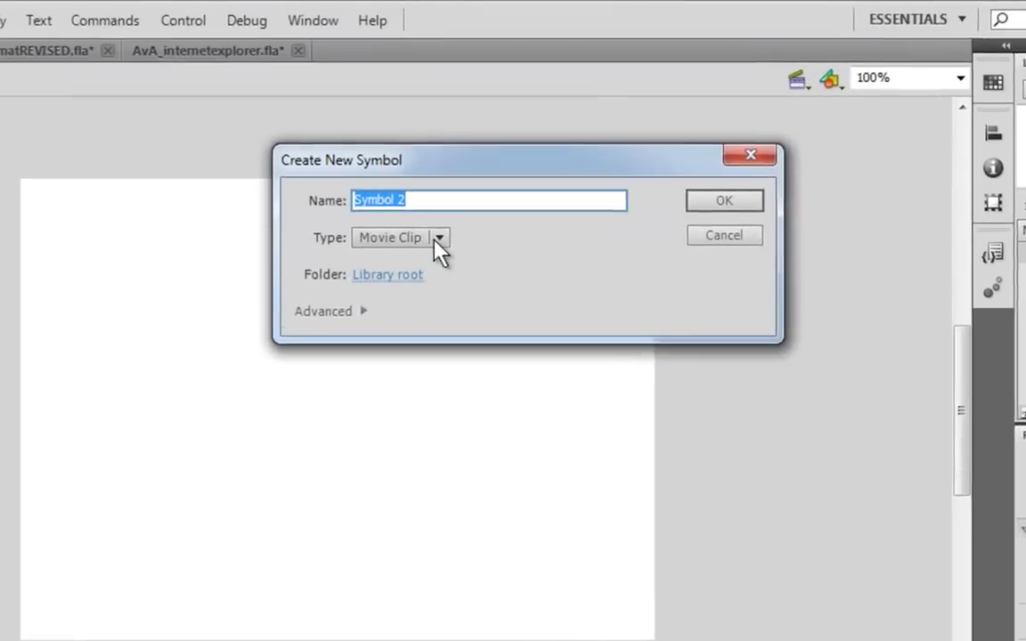
{"action": "type", "text": "laserbeam"}
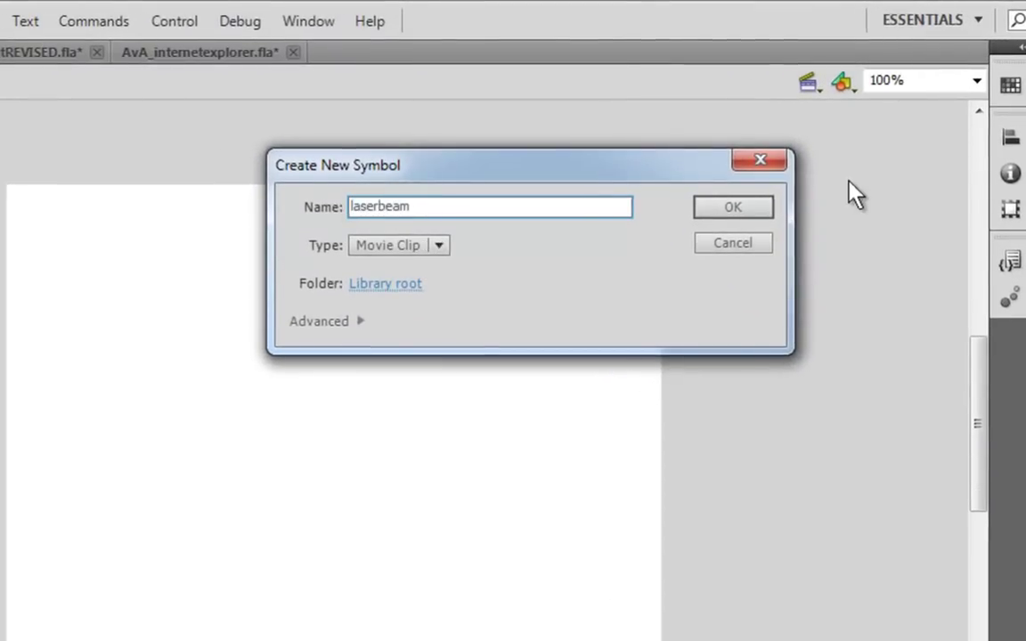
{"action": "left_click", "coordinate": [732, 207]}
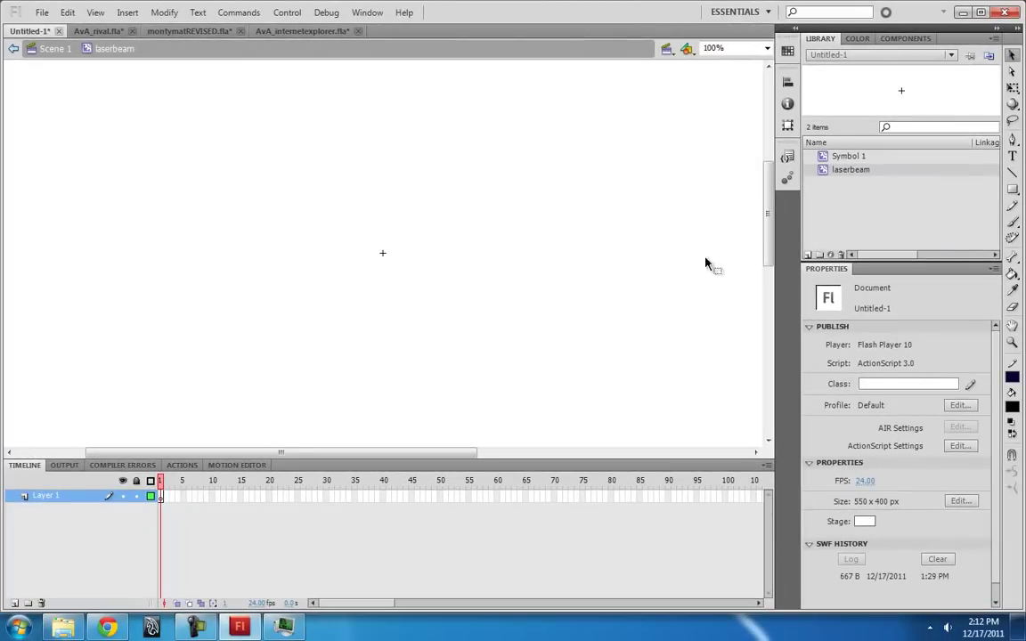
- With the Brush tool, paint two overlapping wavy black strokes running vertically down from the symbol's registration point
{"action": "left_click", "coordinate": [1012, 222]}
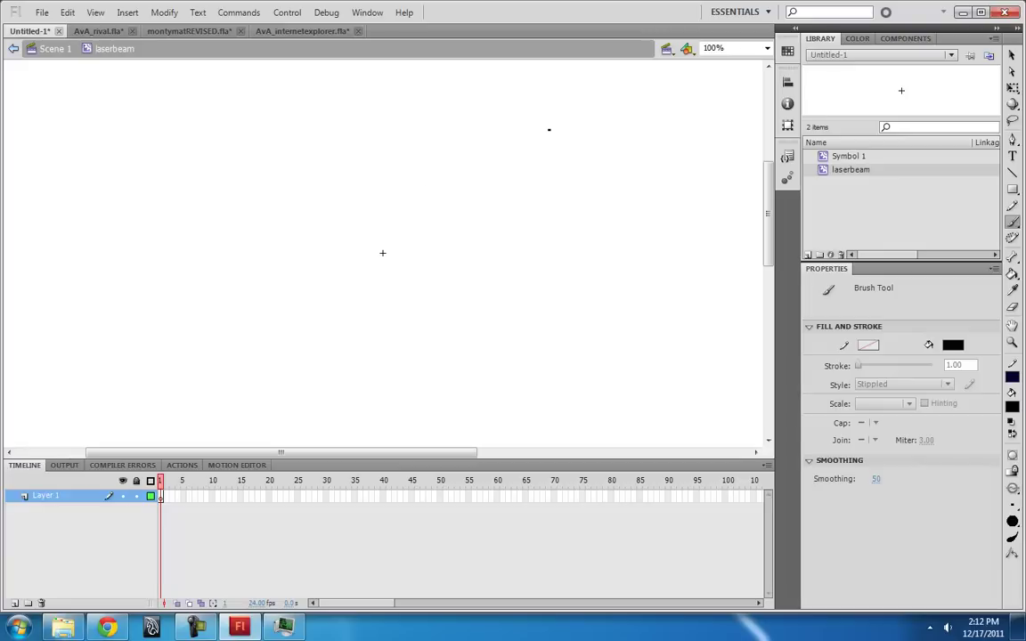
{"action": "left_click_drag", "start_coordinate": [430, 261], "coordinate": [470, 110]}
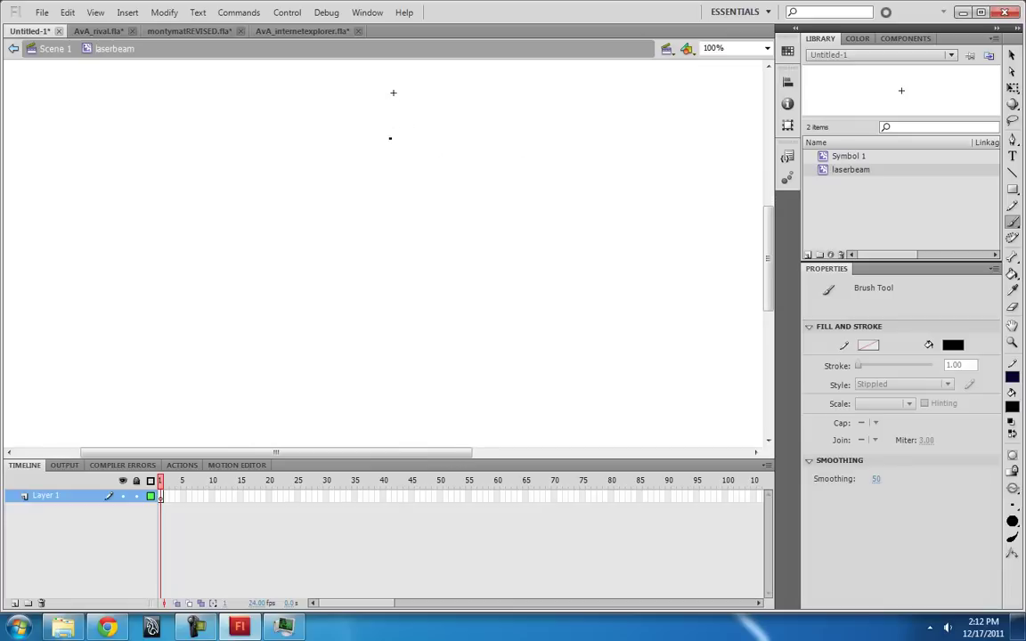
{"action": "left_click_drag", "start_coordinate": [392, 93], "coordinate": [398, 393]}
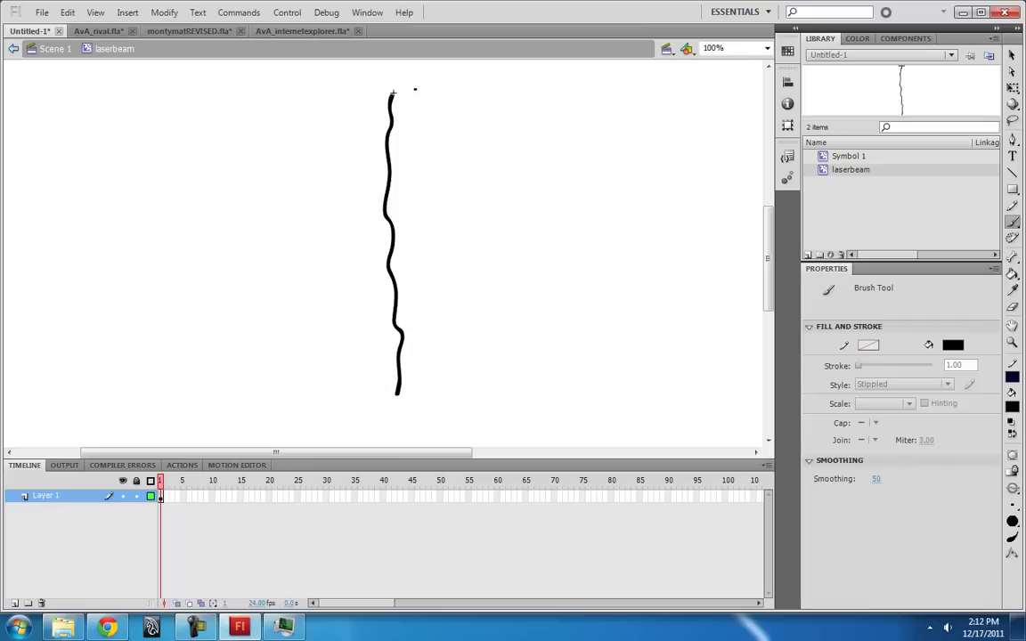
{"action": "mouse_move", "coordinate": [393, 94]}
{"action": "left_mouse_down"}
{"action": "mouse_move", "coordinate": [381, 212]}
{"action": "mouse_move", "coordinate": [398, 391]}
{"action": "left_mouse_up"}
{"action": "left_click_drag", "start_coordinate": [392, 95], "coordinate": [398, 407]}
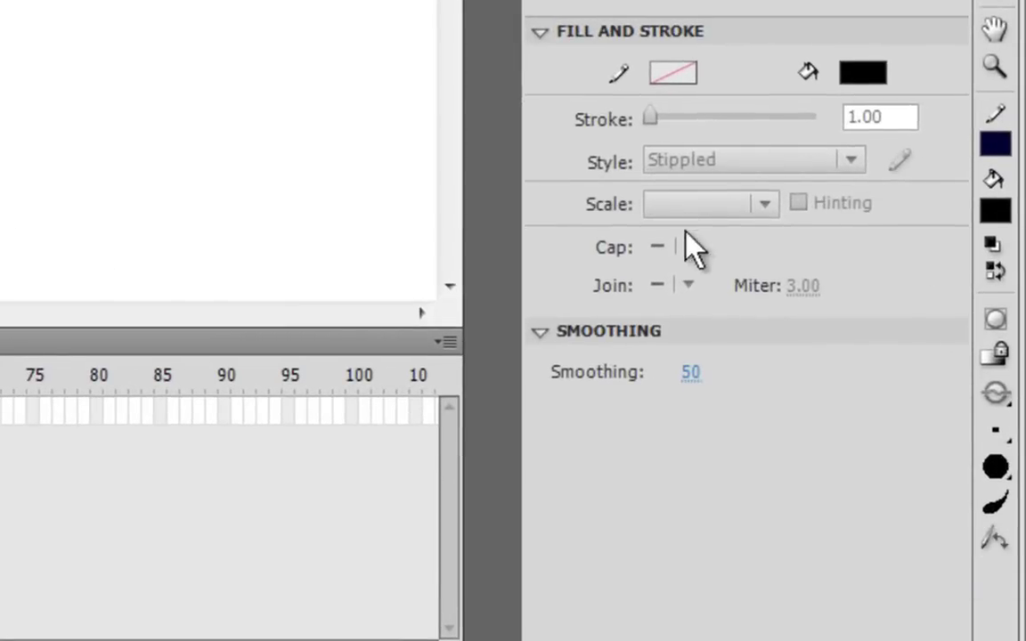
- Set the Brush tool's smoothing to 100
{"action": "left_click_drag", "start_coordinate": [689, 385], "coordinate": [828, 389]}
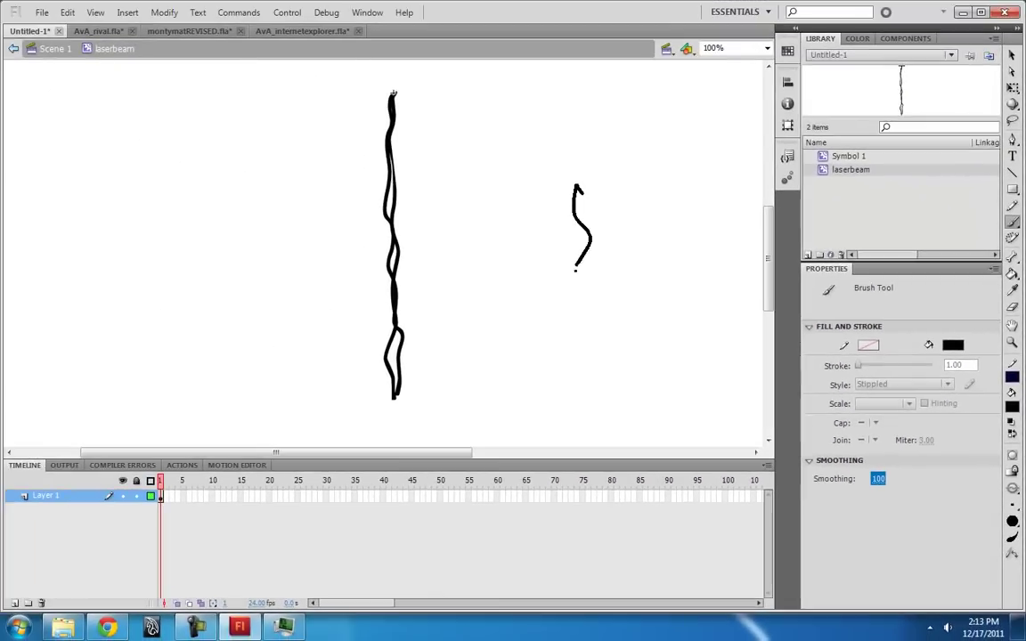
{"action": "left_click_drag", "start_coordinate": [581, 233], "coordinate": [595, 340]}
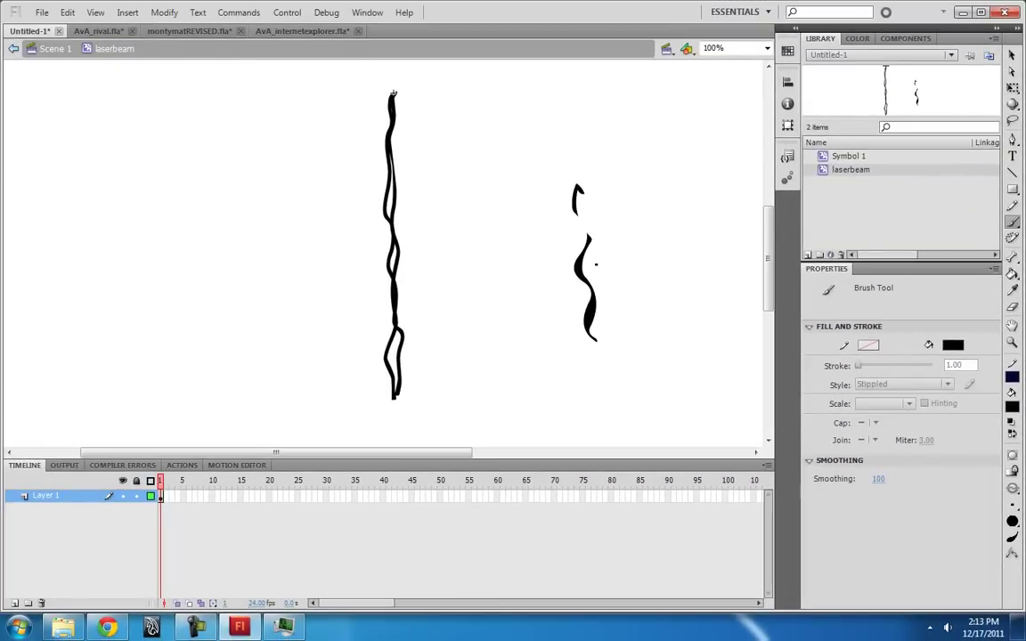
{"action": "key", "text": "ctrl+z"}
{"action": "key", "text": "ctrl+z"}
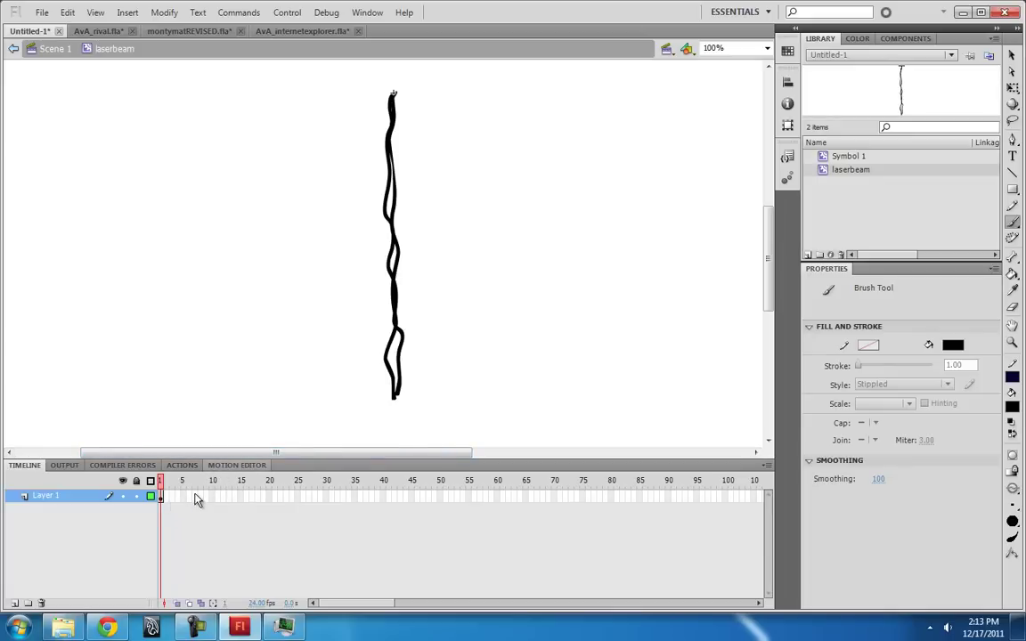
- Add a blank keyframe at frame 2, turn on onion skinning, and brush two wavy beam strokes over the ghosted frame 1 beam
{"action": "key", "text": "F7"}
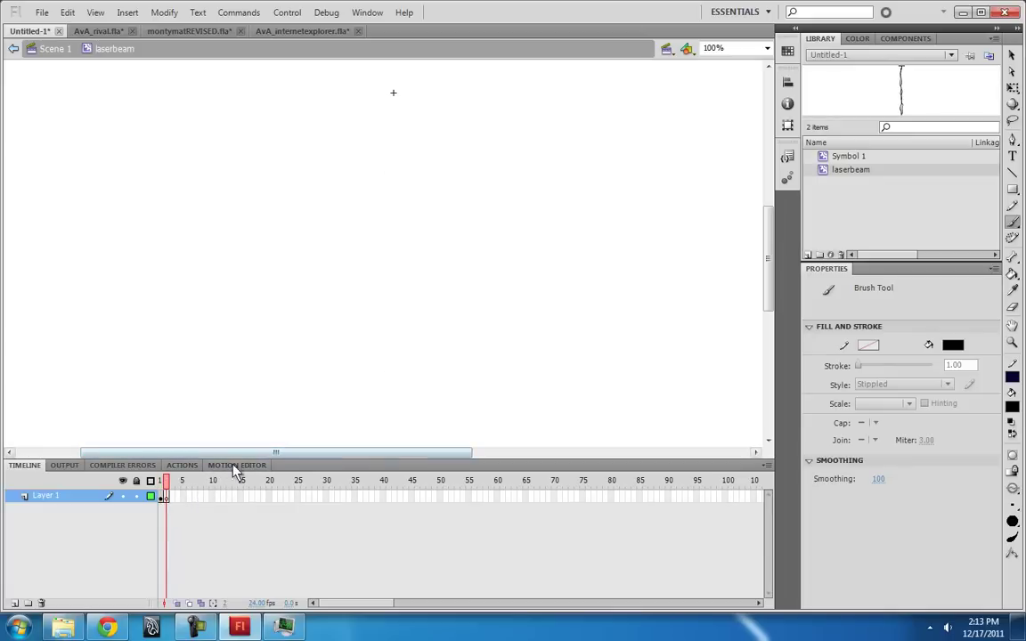
{"action": "left_click", "coordinate": [178, 604]}
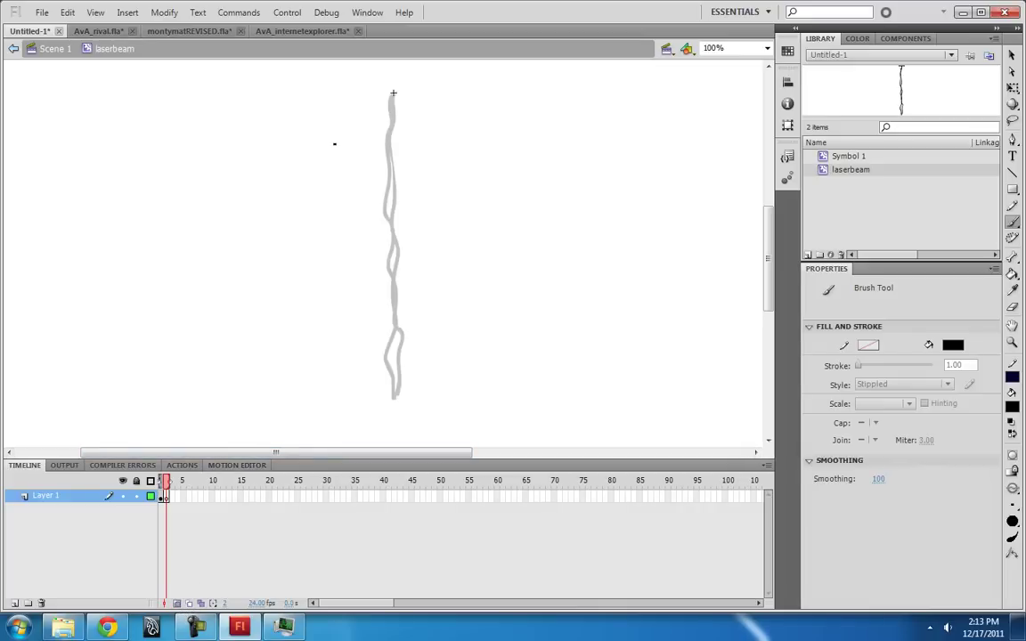
{"action": "mouse_move", "coordinate": [392, 93]}
{"action": "left_mouse_down"}
{"action": "mouse_move", "coordinate": [382, 201]}
{"action": "mouse_move", "coordinate": [399, 411]}
{"action": "left_mouse_up"}
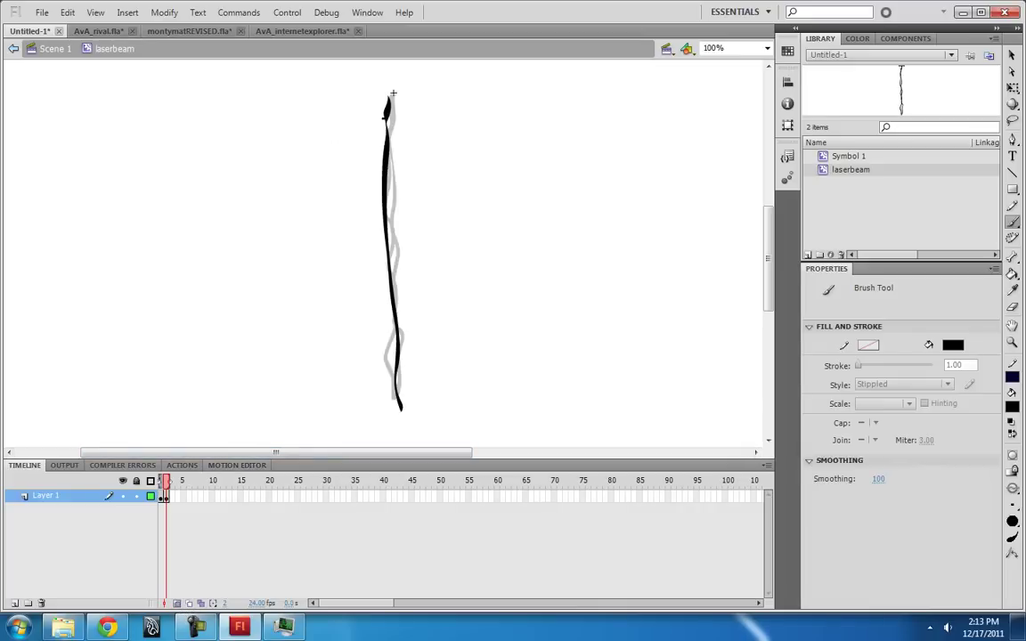
{"action": "left_click_drag", "start_coordinate": [398, 160], "coordinate": [400, 402]}
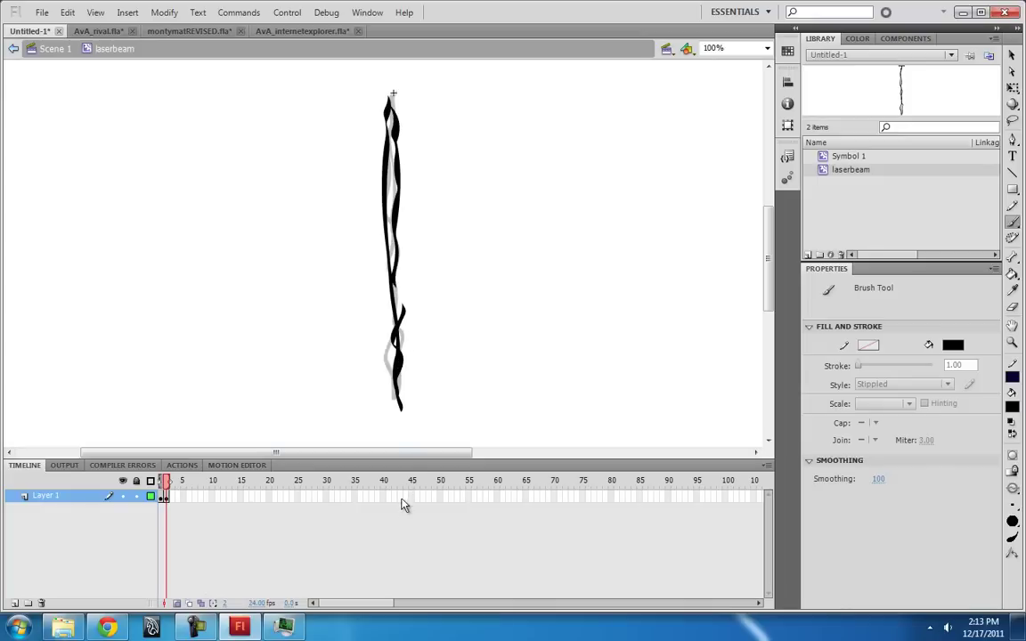
- Insert a blank keyframe at frame 3 and paint two new overlapping strokes down the beam's length
{"action": "key", "text": "F7"}
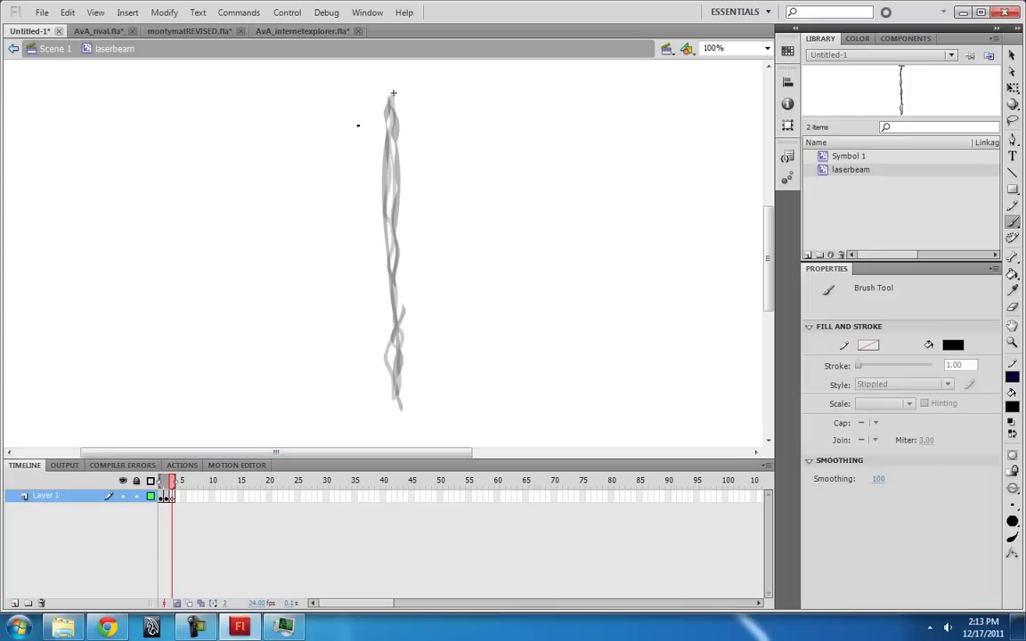
{"action": "mouse_move", "coordinate": [392, 94]}
{"action": "left_mouse_down"}
{"action": "mouse_move", "coordinate": [385, 196]}
{"action": "mouse_move", "coordinate": [397, 405]}
{"action": "left_mouse_up"}
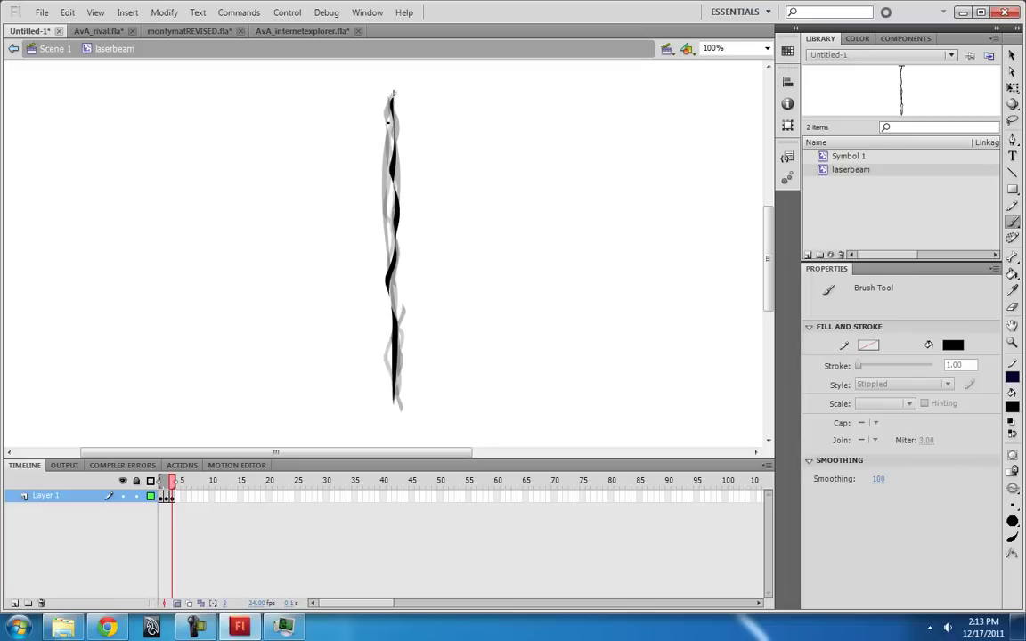
{"action": "left_click_drag", "start_coordinate": [393, 93], "coordinate": [396, 411]}
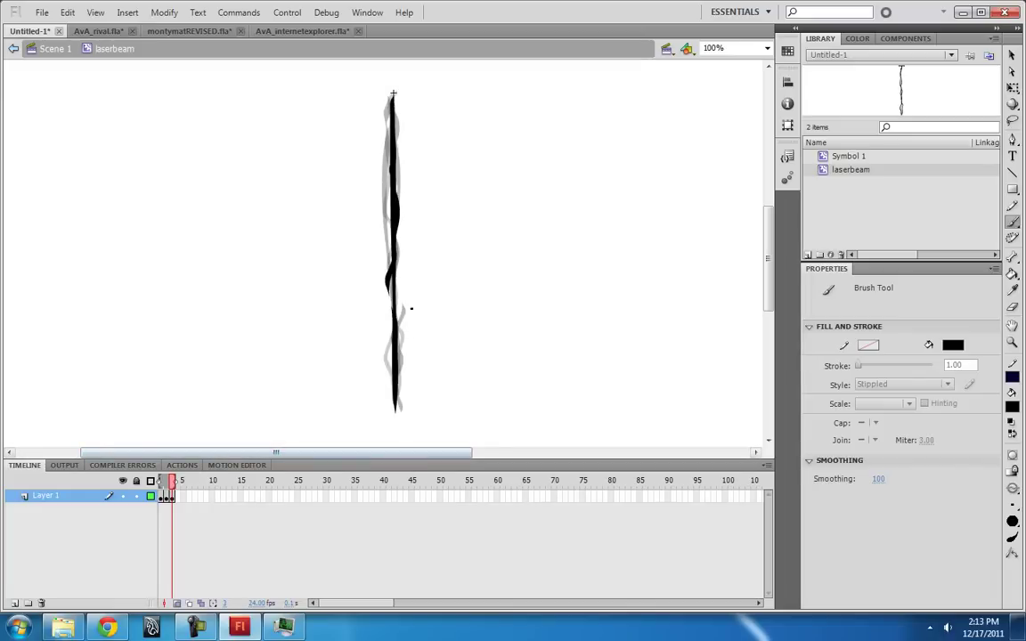
- Add blank keyframes at frames 4 and 5, painting a fresh variation of the vertical beam in each
{"action": "key", "text": "F7"}
{"action": "left_click_drag", "start_coordinate": [395, 101], "coordinate": [397, 408]}
{"action": "key", "text": "F7"}
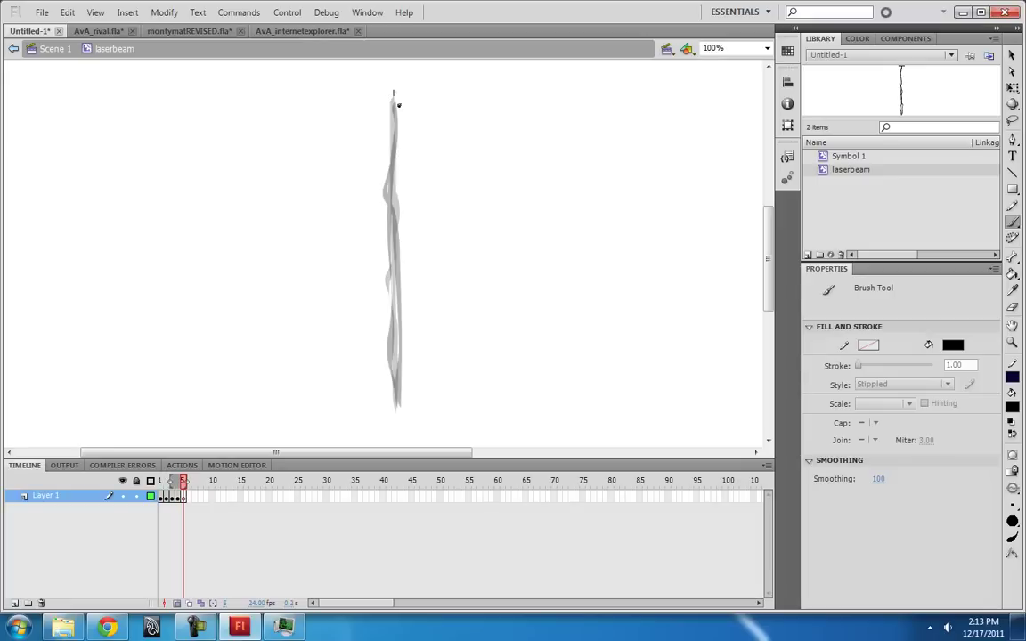
{"action": "left_click_drag", "start_coordinate": [393, 103], "coordinate": [397, 392]}
- Add a blank keyframe at frame 6 and brush a more tightly zigzagging beam with a second stroke over it
{"action": "key", "text": "F7"}
{"action": "left_click_drag", "start_coordinate": [393, 105], "coordinate": [403, 206]}
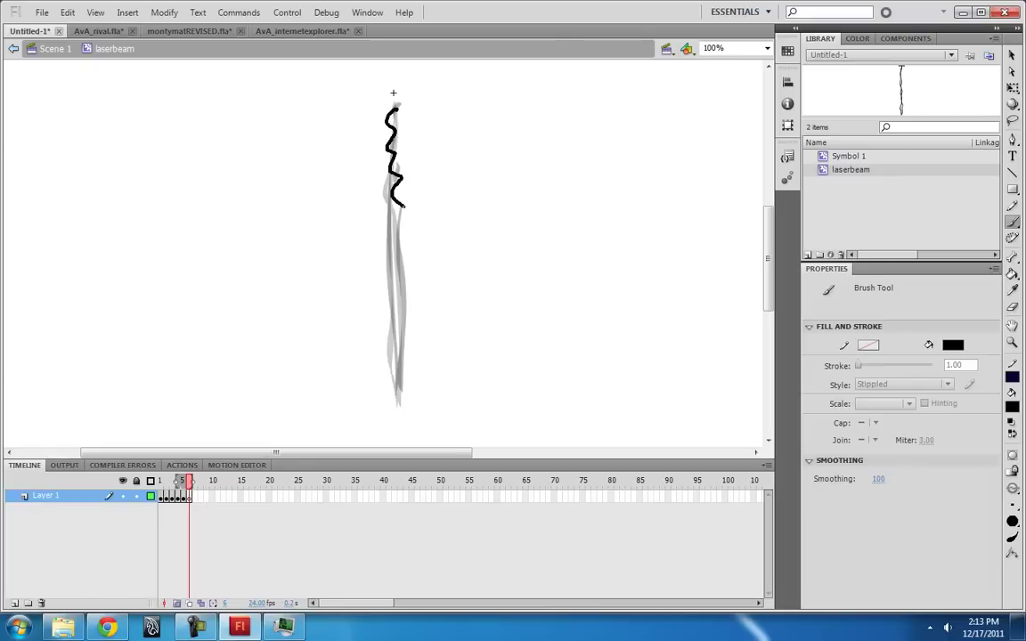
{"action": "left_click_drag", "start_coordinate": [392, 252], "coordinate": [398, 343]}
{"action": "left_click_drag", "start_coordinate": [393, 105], "coordinate": [402, 365]}
- Add blank keyframes at frames 7 and 8 and paint two intertwining vertical beam strokes in each
{"action": "key", "text": "F7"}
{"action": "left_click_drag", "start_coordinate": [391, 175], "coordinate": [399, 365]}
{"action": "left_click_drag", "start_coordinate": [393, 107], "coordinate": [401, 387]}
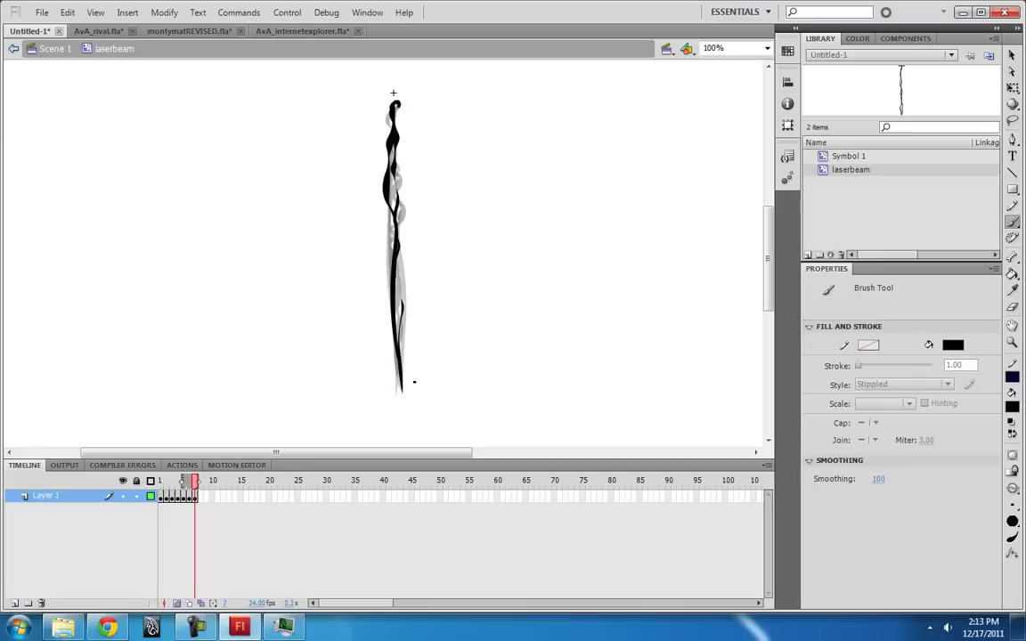
{"action": "key", "text": "F7"}
{"action": "left_click_drag", "start_coordinate": [389, 174], "coordinate": [392, 361]}
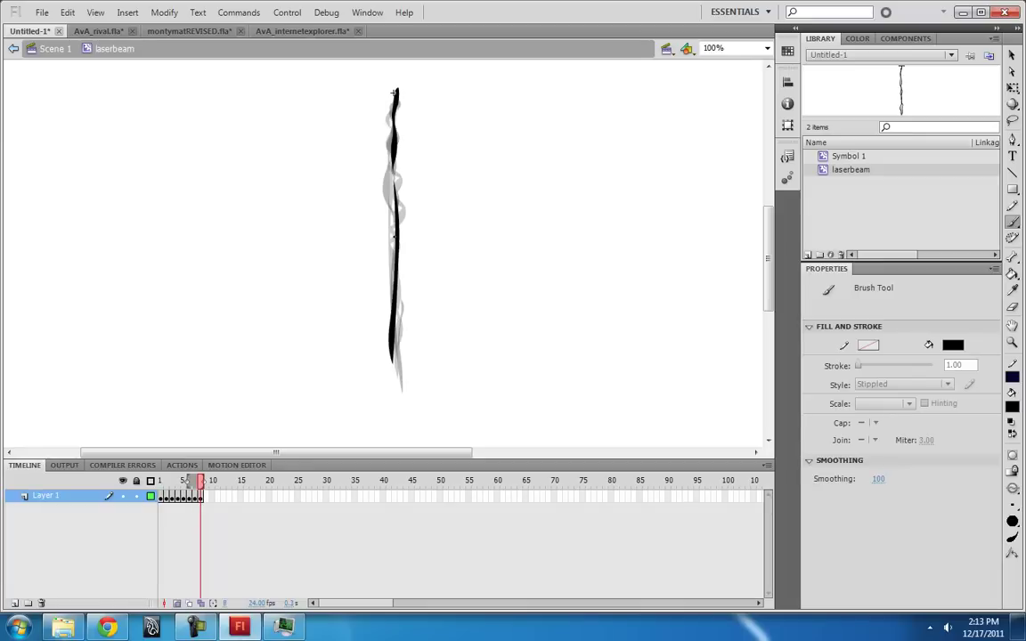
{"action": "left_click_drag", "start_coordinate": [392, 93], "coordinate": [396, 379]}
- Add blank keyframes at frames 9 and 10 and brush the last two wavy beam drawings over the onion-skinned guides
{"action": "key", "text": "F7"}
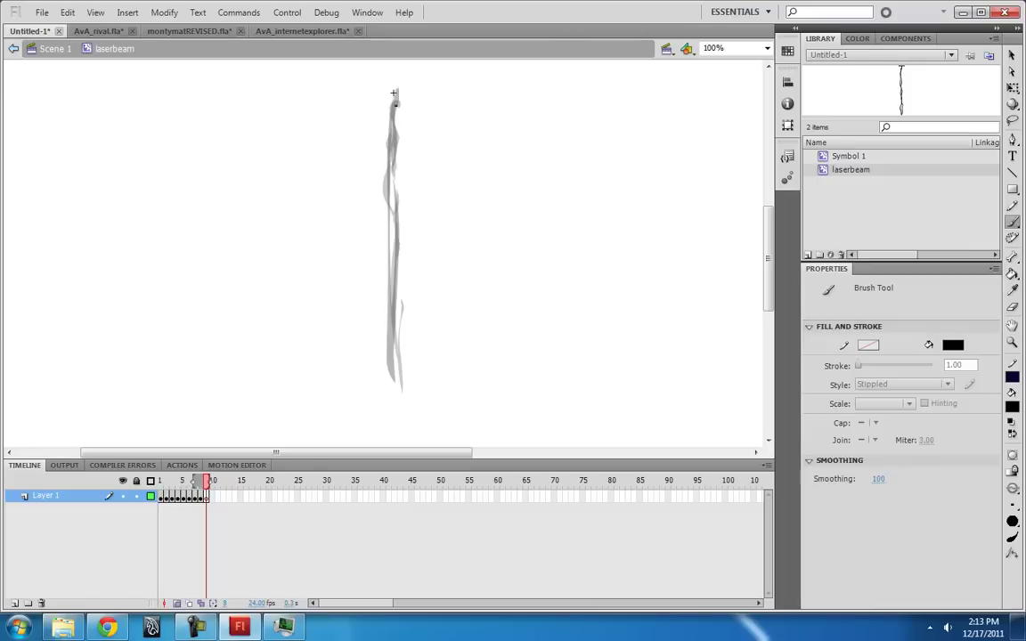
{"action": "mouse_move", "coordinate": [398, 138]}
{"action": "left_mouse_down"}
{"action": "mouse_move", "coordinate": [395, 321]}
{"action": "mouse_move", "coordinate": [406, 383]}
{"action": "left_mouse_up"}
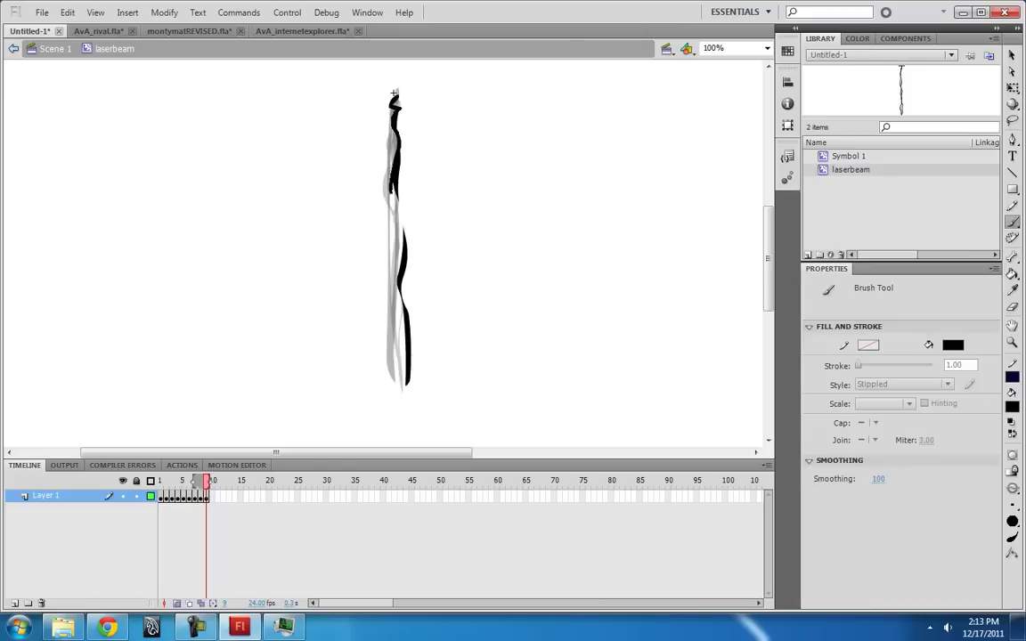
{"action": "left_click_drag", "start_coordinate": [403, 329], "coordinate": [406, 365]}
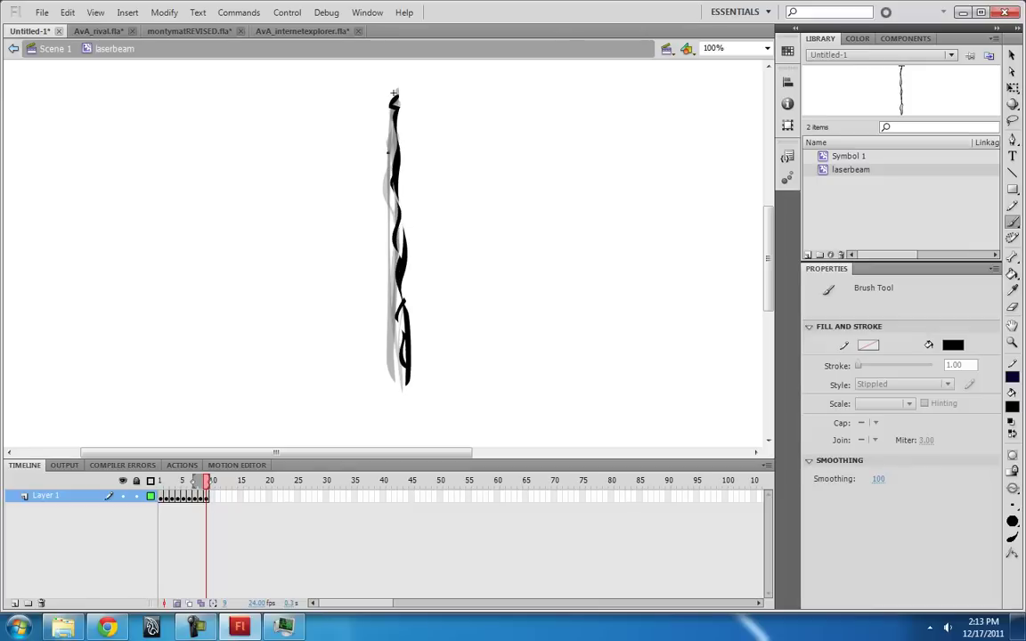
{"action": "key", "text": "F7"}
{"action": "mouse_move", "coordinate": [393, 94]}
{"action": "left_mouse_down"}
{"action": "mouse_move", "coordinate": [404, 391]}
{"action": "mouse_move", "coordinate": [396, 217]}
{"action": "mouse_move", "coordinate": [405, 390]}
{"action": "left_mouse_up"}
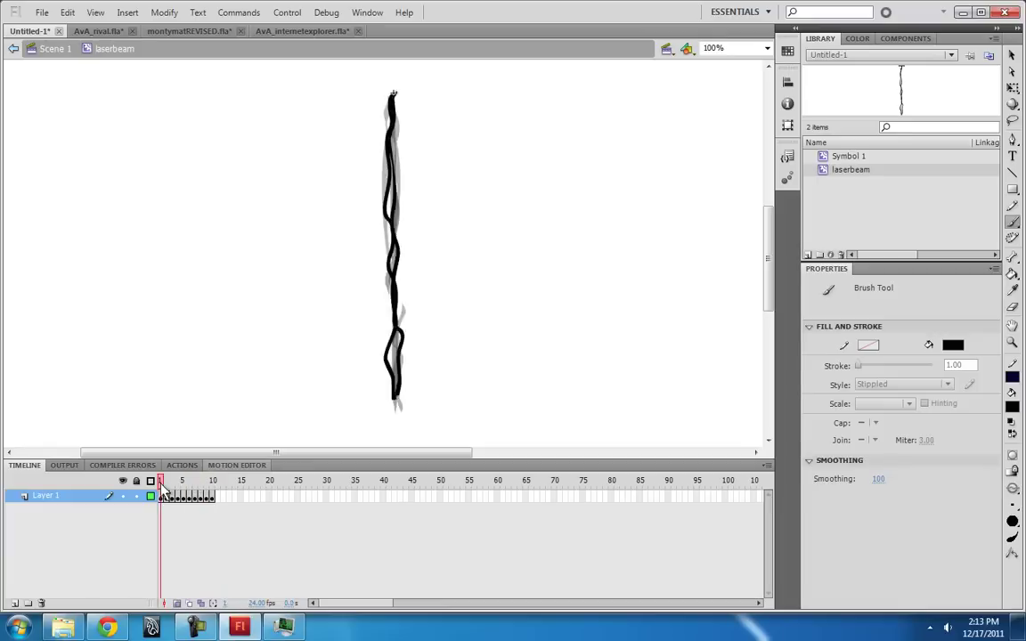
- Return to frame 1, turn off onion skinning, and enable Edit Multiple Frames with its range extended to frame 10
{"action": "left_click", "coordinate": [171, 571]}
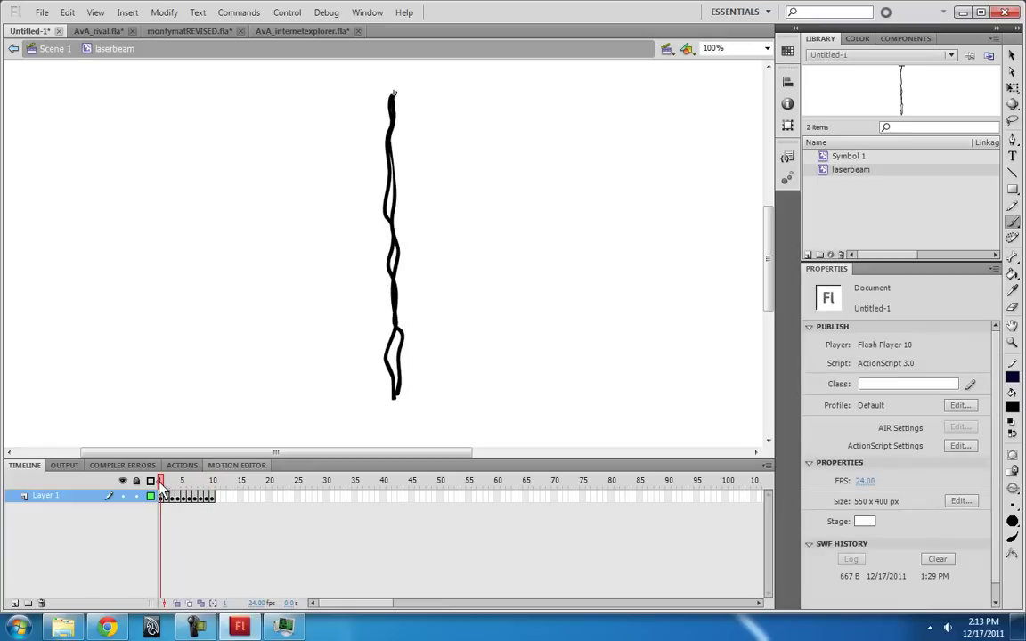
{"action": "mouse_move", "coordinate": [153, 484]}
{"action": "left_mouse_down"}
{"action": "mouse_move", "coordinate": [216, 484]}
{"action": "mouse_move", "coordinate": [156, 487]}
{"action": "left_mouse_up"}
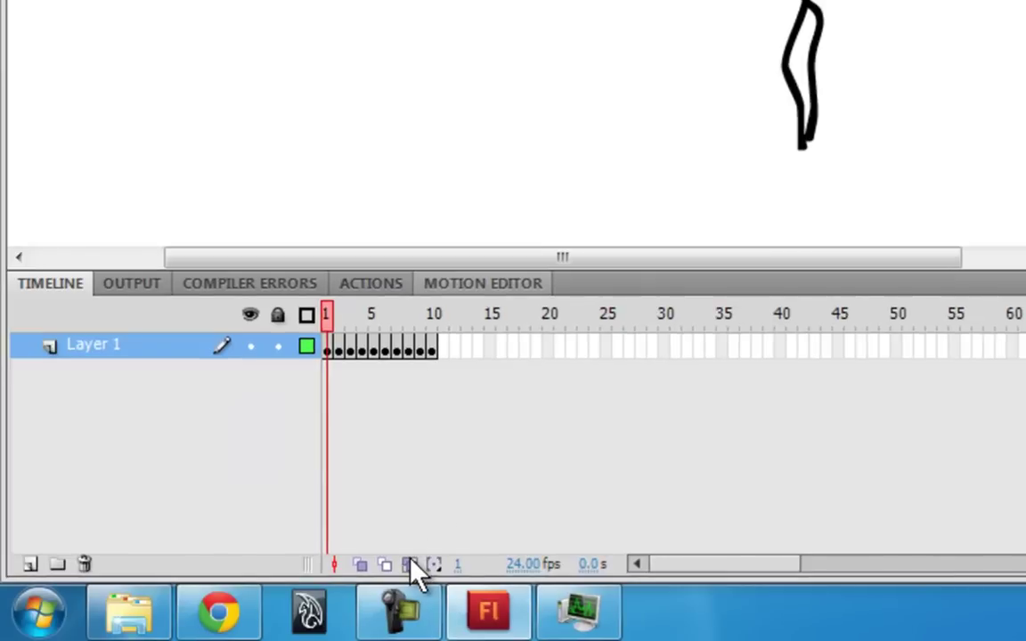
{"action": "left_click", "coordinate": [411, 566]}
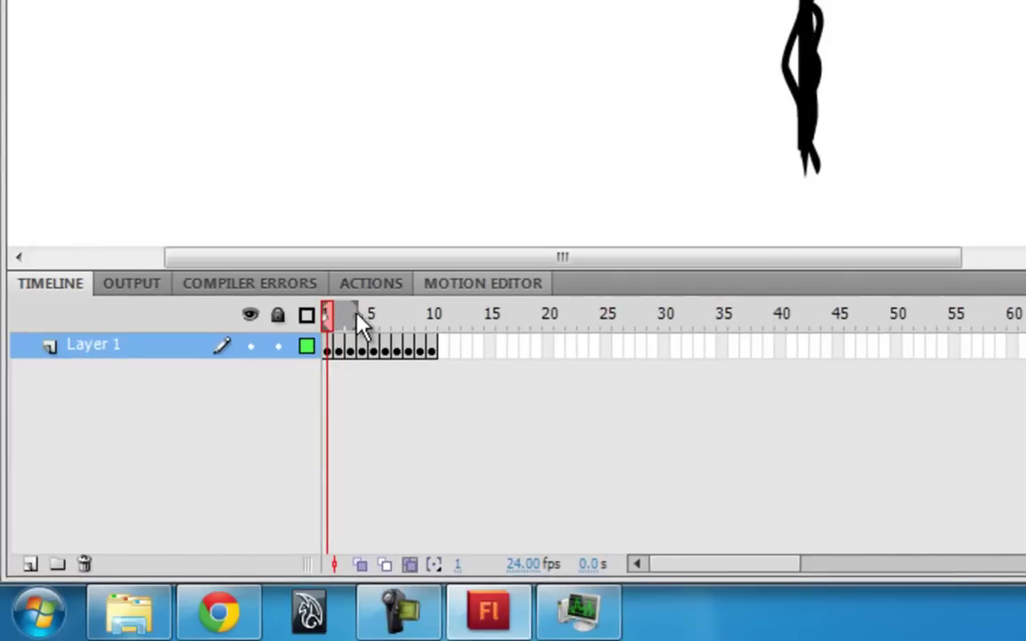
{"action": "left_click_drag", "start_coordinate": [419, 325], "coordinate": [440, 365]}
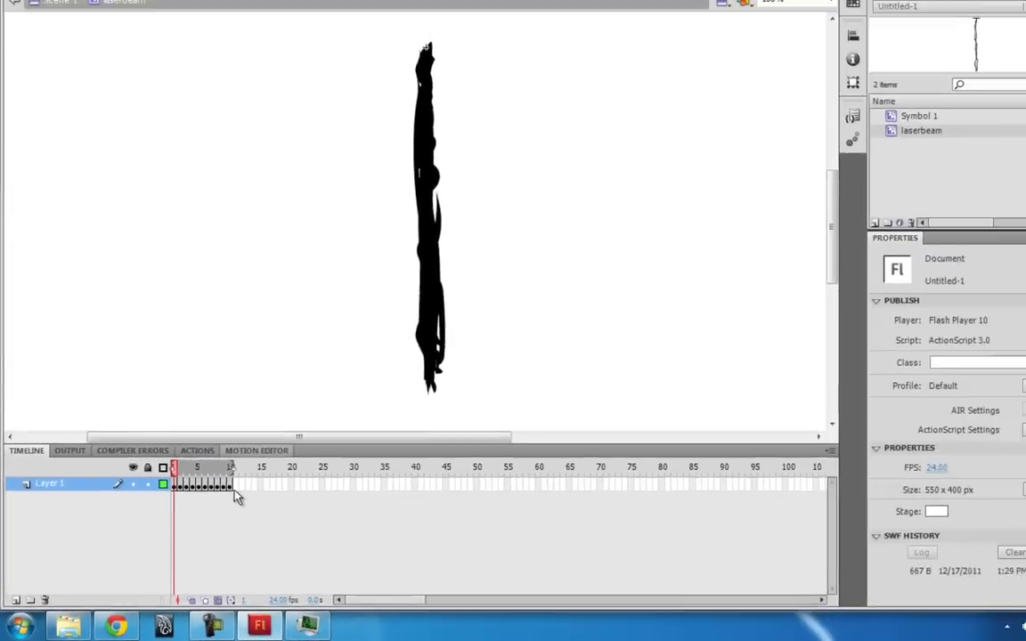
- Select the beam strokes in all ten frames together and change their fill color to white
{"action": "key", "text": "ctrl+a"}
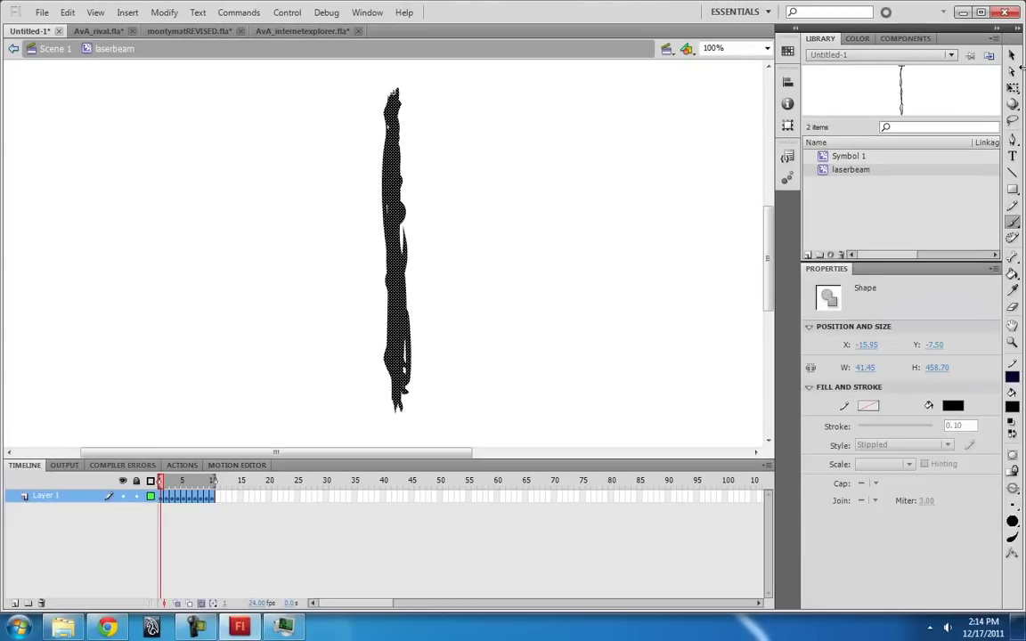
{"action": "left_click", "coordinate": [1012, 55]}
{"action": "left_click", "coordinate": [405, 166]}
{"action": "left_click_drag", "start_coordinate": [346, 71], "coordinate": [442, 420]}
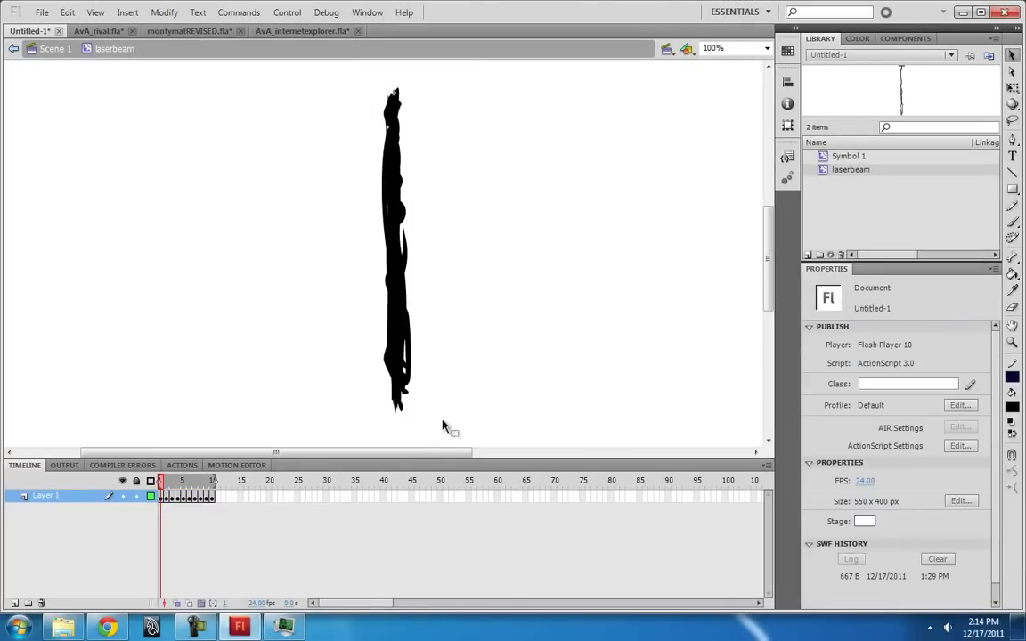
{"action": "key", "text": "ctrl+a"}
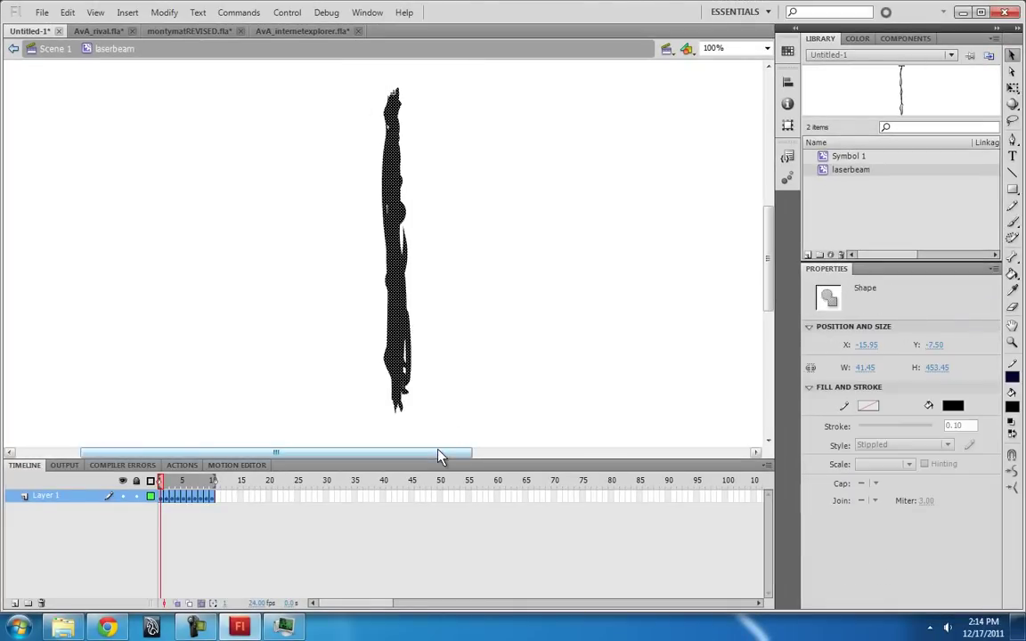
{"action": "left_click", "coordinate": [1012, 406]}
{"action": "left_click", "coordinate": [817, 498]}
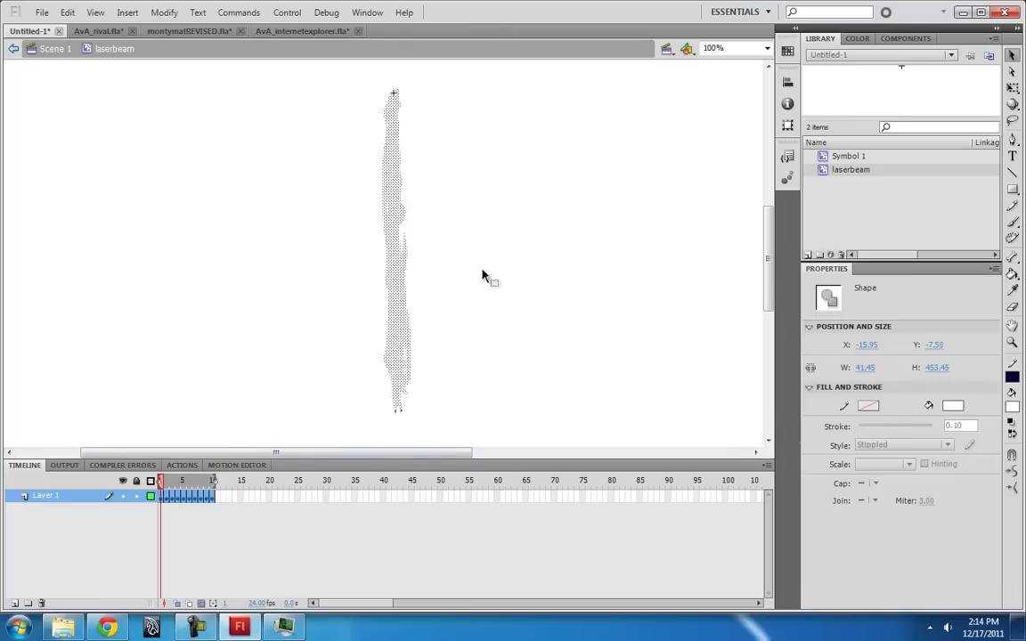
{"action": "left_click", "coordinate": [446, 273]}
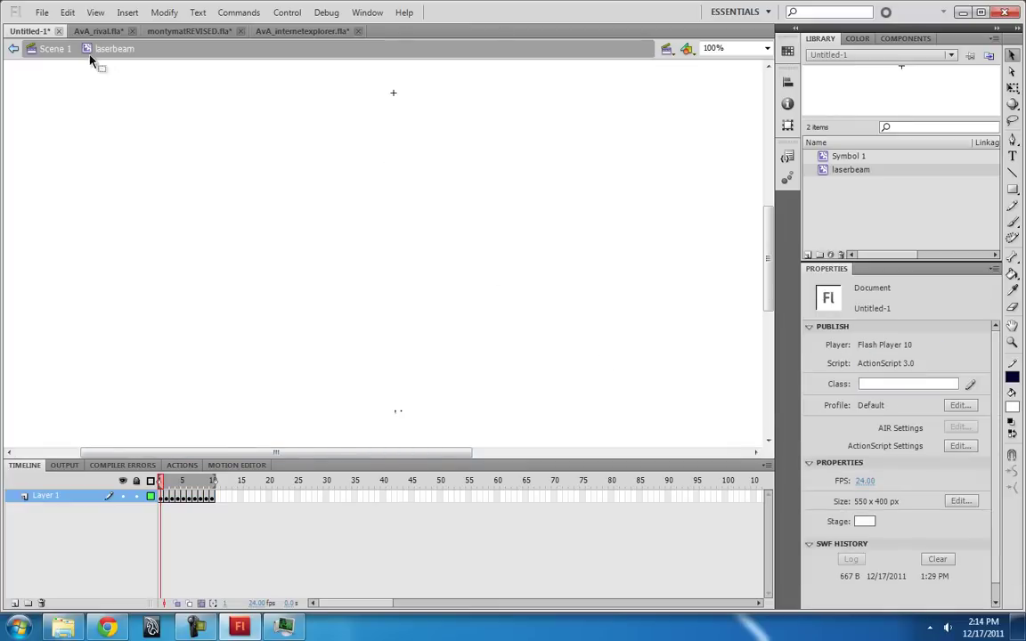
- Return to Scene 1 and place an instance of the laserbeam symbol near the middle of the stage
{"action": "left_click", "coordinate": [53, 48]}
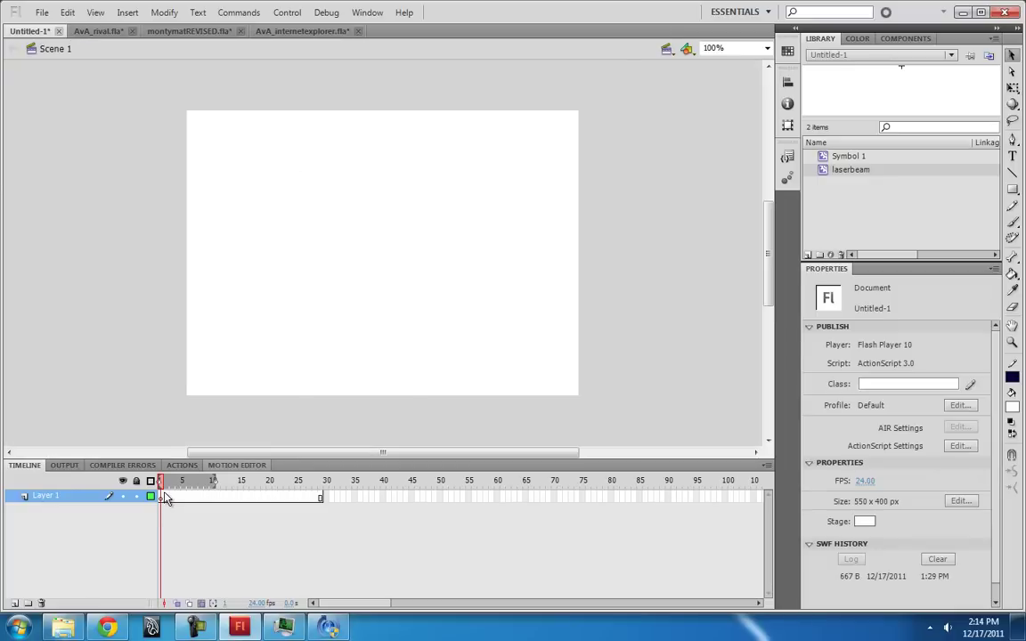
{"action": "left_click_drag", "start_coordinate": [831, 170], "coordinate": [388, 265]}
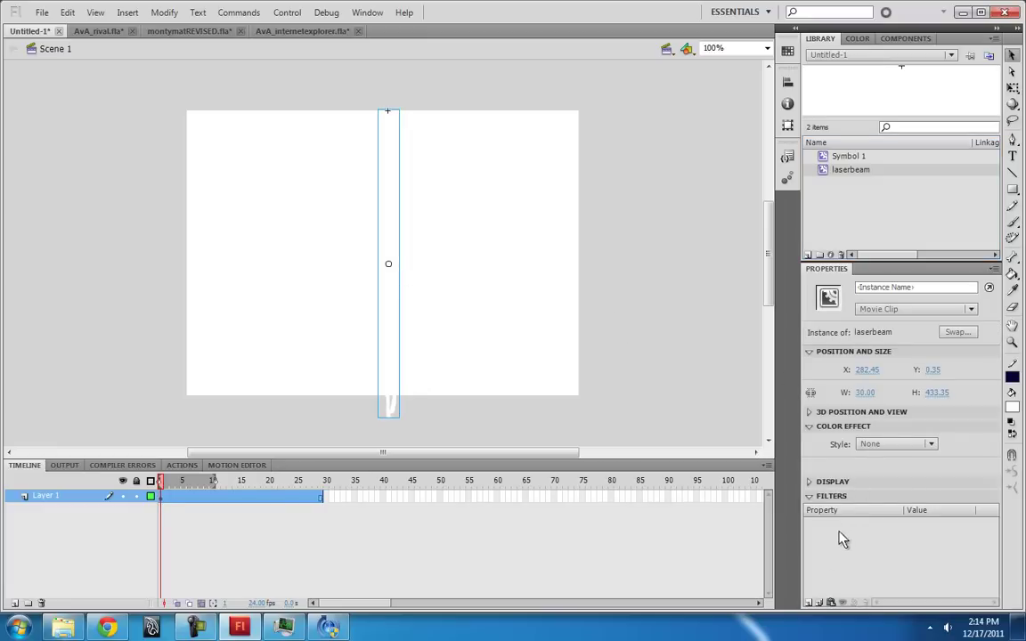
{"action": "left_click", "coordinate": [806, 603]}
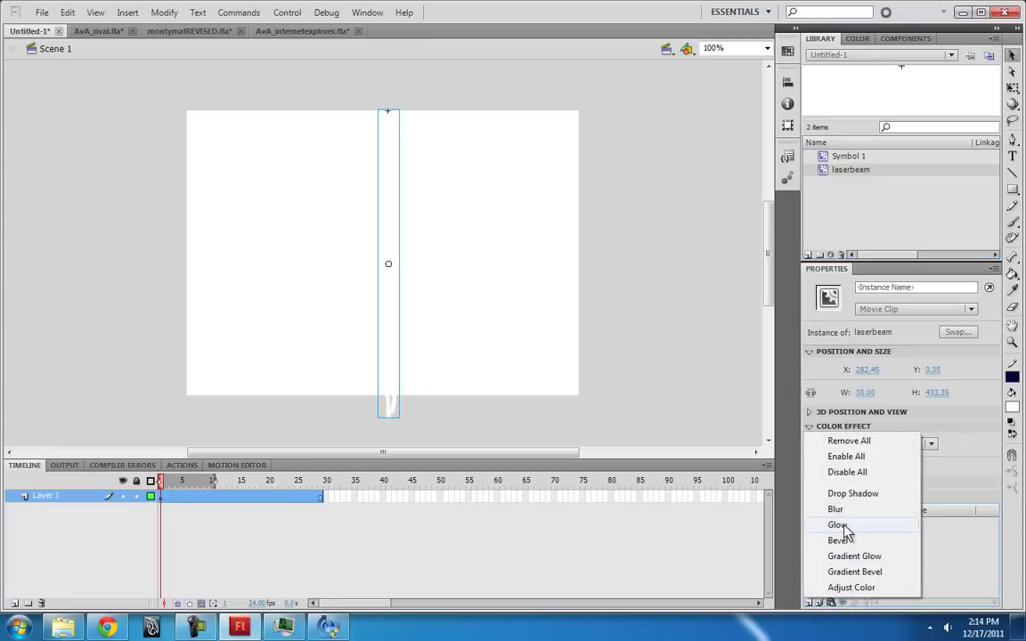
{"action": "left_click", "coordinate": [960, 533]}
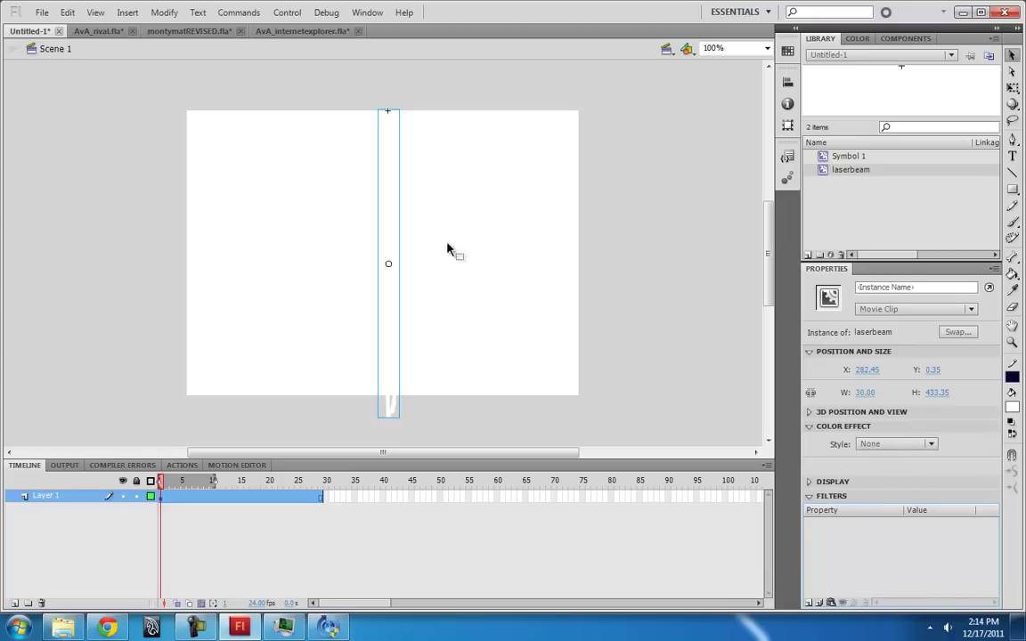
{"action": "left_click", "coordinate": [412, 247]}
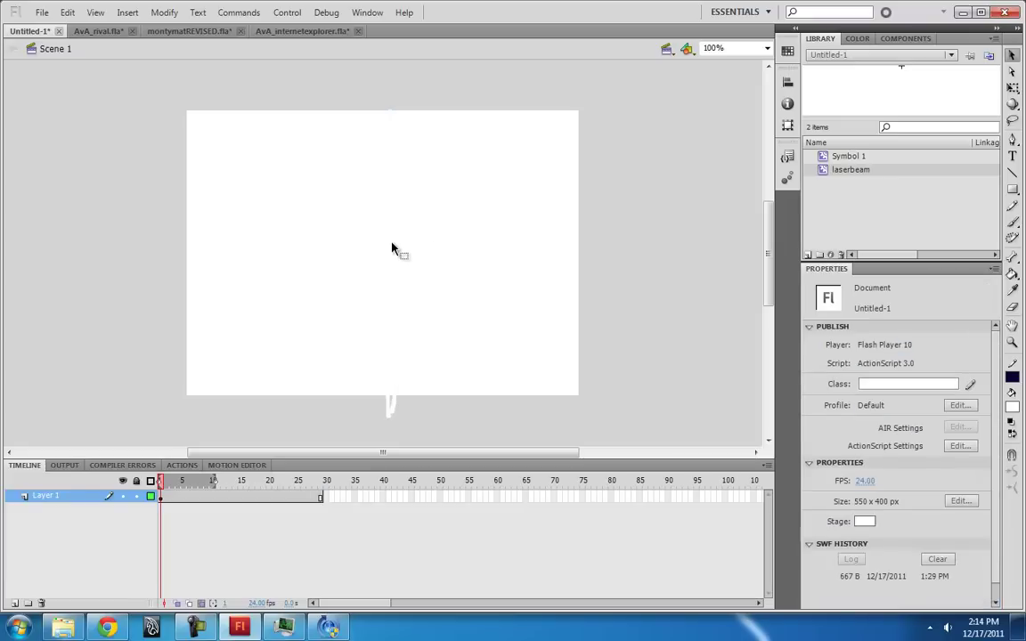
- Add a Glow filter to the laserbeam instance on the stage and raise the glow's strength to 326%
{"action": "left_click", "coordinate": [392, 254]}
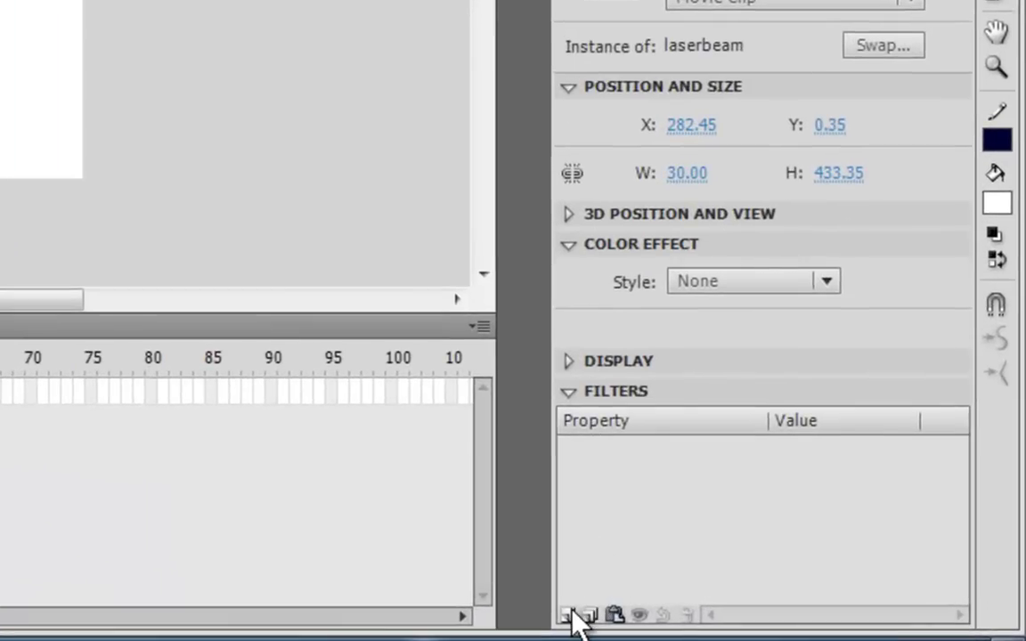
{"action": "left_click", "coordinate": [571, 613]}
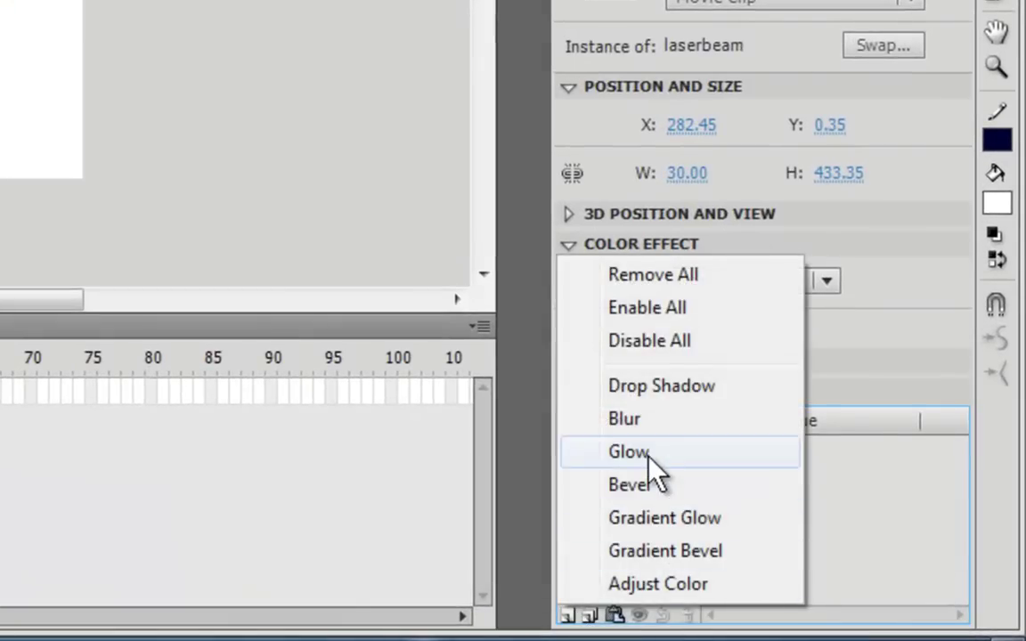
{"action": "left_click", "coordinate": [653, 451]}
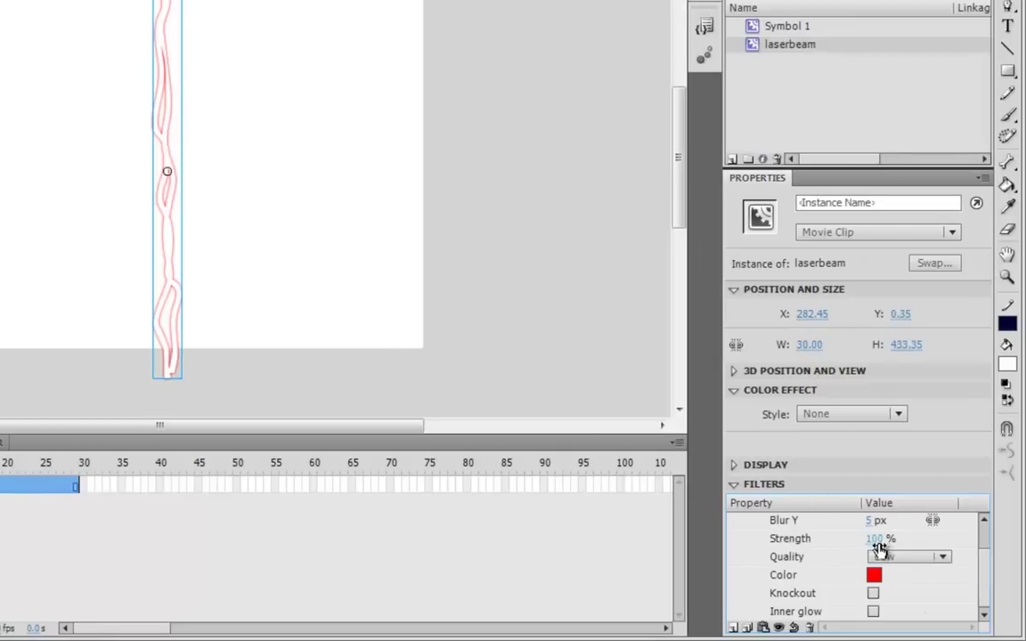
{"action": "left_click_drag", "start_coordinate": [875, 537], "coordinate": [980, 552]}
{"action": "left_click_drag", "start_coordinate": [886, 541], "coordinate": [989, 547]}
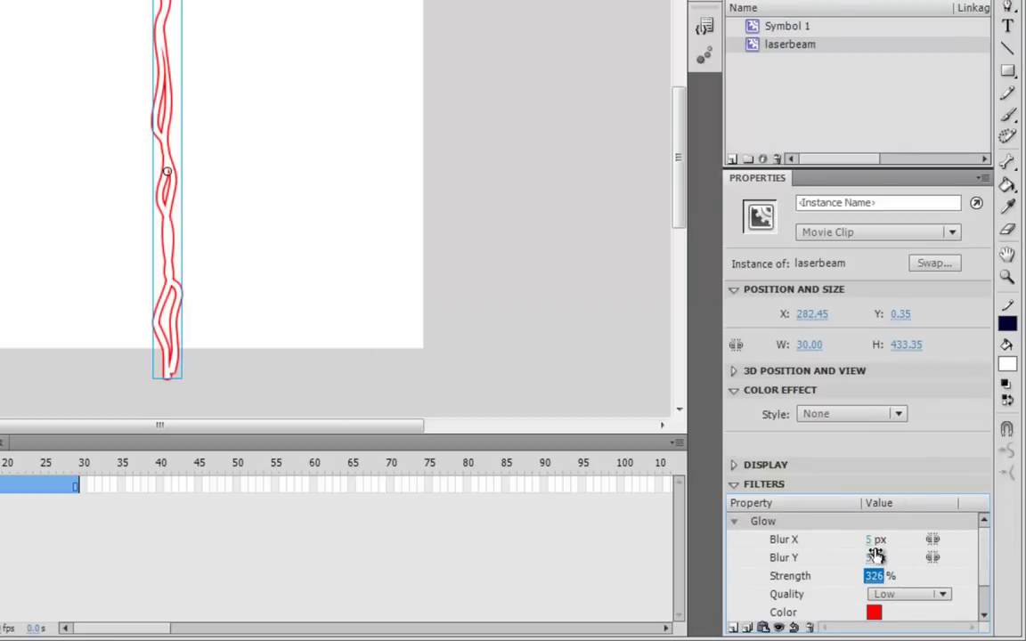
- Adjust the laserbeam instance's glow to Blur X 11 px, Blur Y 10 px and strength 304%
{"action": "left_click_drag", "start_coordinate": [879, 561], "coordinate": [859, 581]}
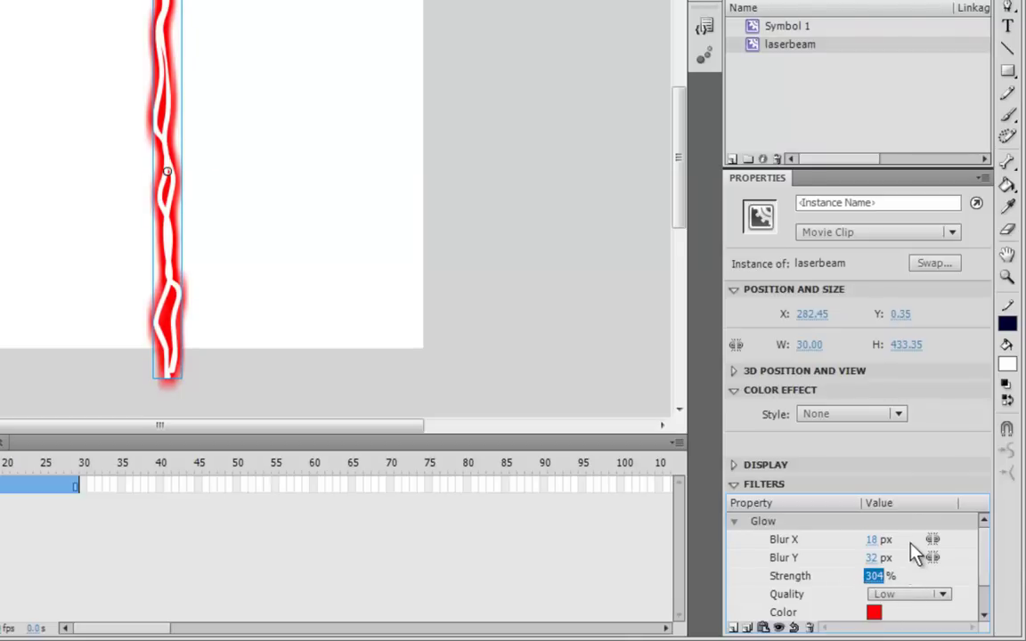
{"action": "left_click_drag", "start_coordinate": [878, 558], "coordinate": [869, 598]}
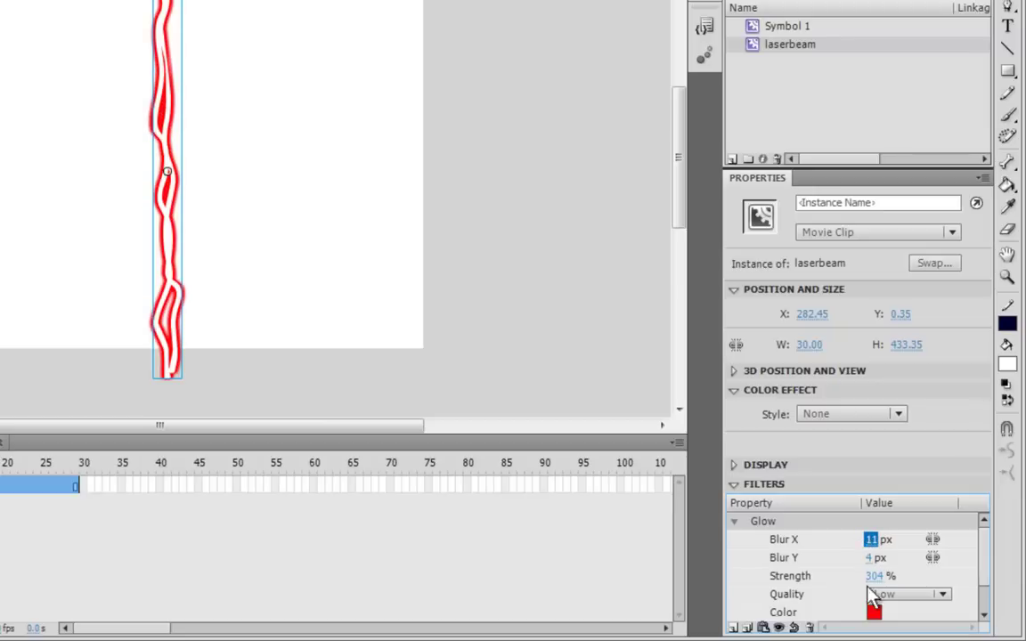
{"action": "left_click_drag", "start_coordinate": [871, 558], "coordinate": [879, 565]}
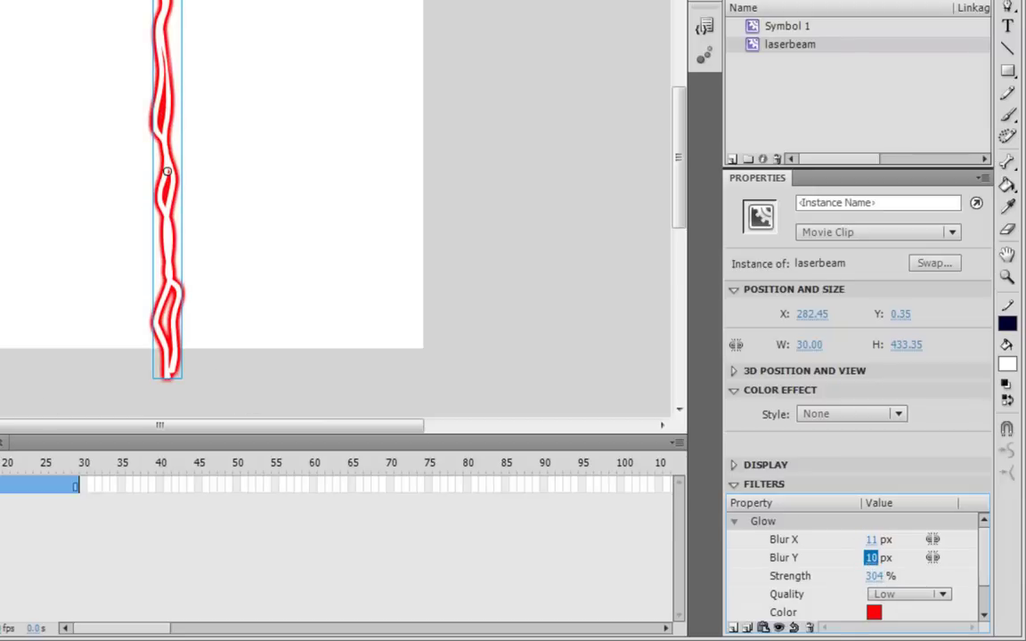
{"action": "key", "text": "Escape"}
- Scrub through the main timeline and watch the beam animation in a Flash publish preview, closing the preview when done
{"action": "left_click_drag", "start_coordinate": [27, 465], "coordinate": [95, 459]}
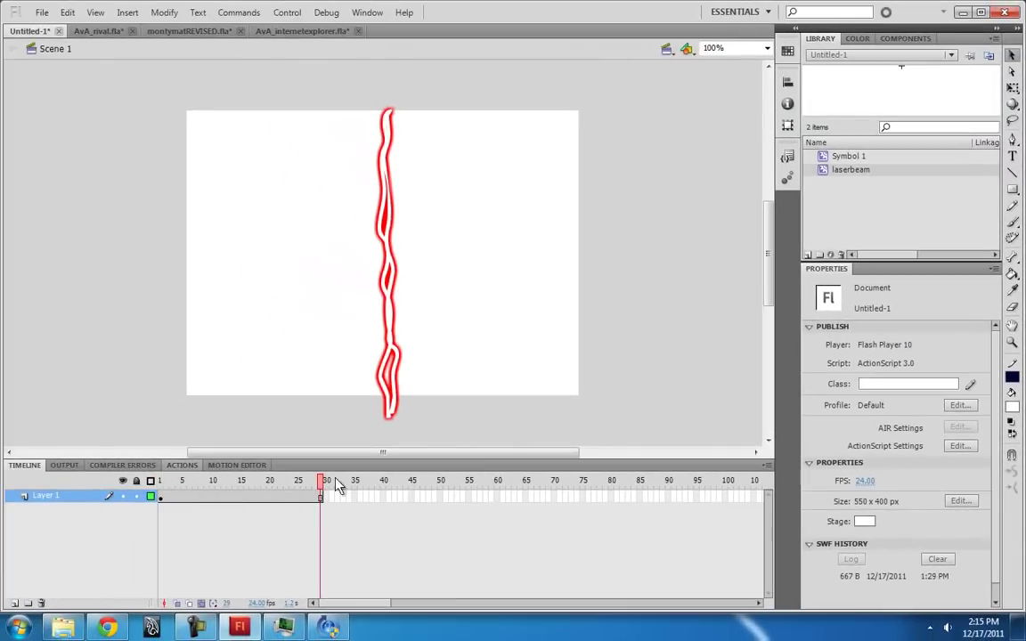
{"action": "left_click_drag", "start_coordinate": [337, 486], "coordinate": [160, 485]}
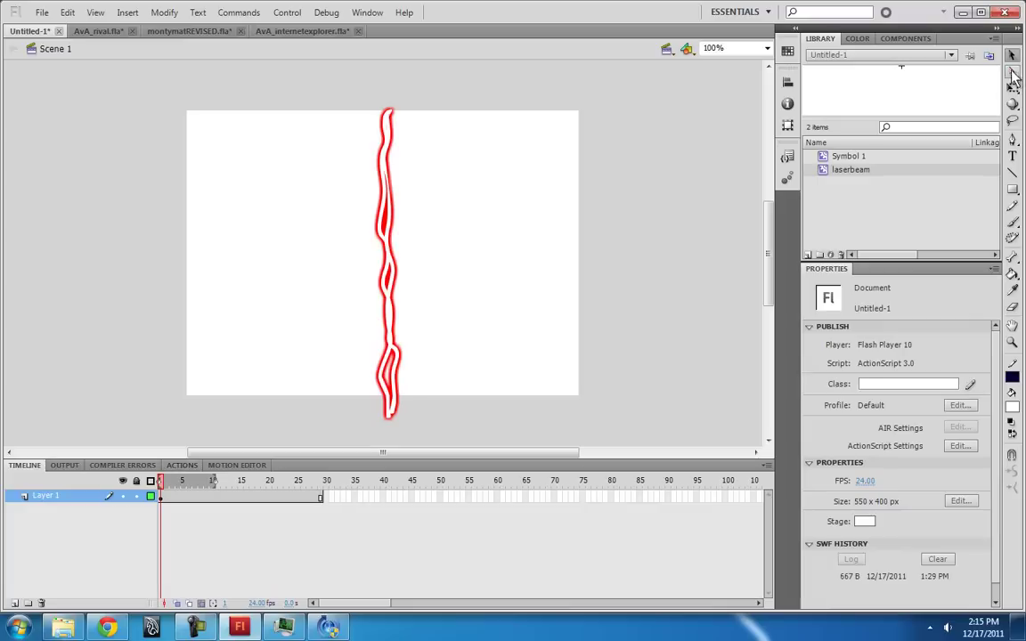
{"action": "left_click", "coordinate": [392, 261]}
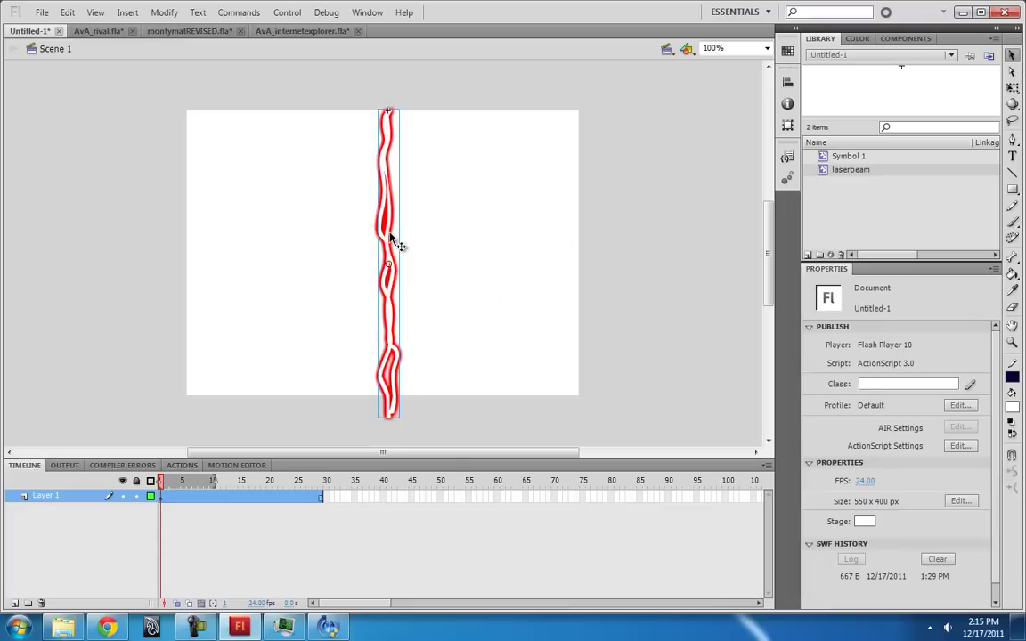
{"action": "left_click_drag", "start_coordinate": [253, 486], "coordinate": [161, 487]}
{"action": "left_click", "coordinate": [39, 12]}
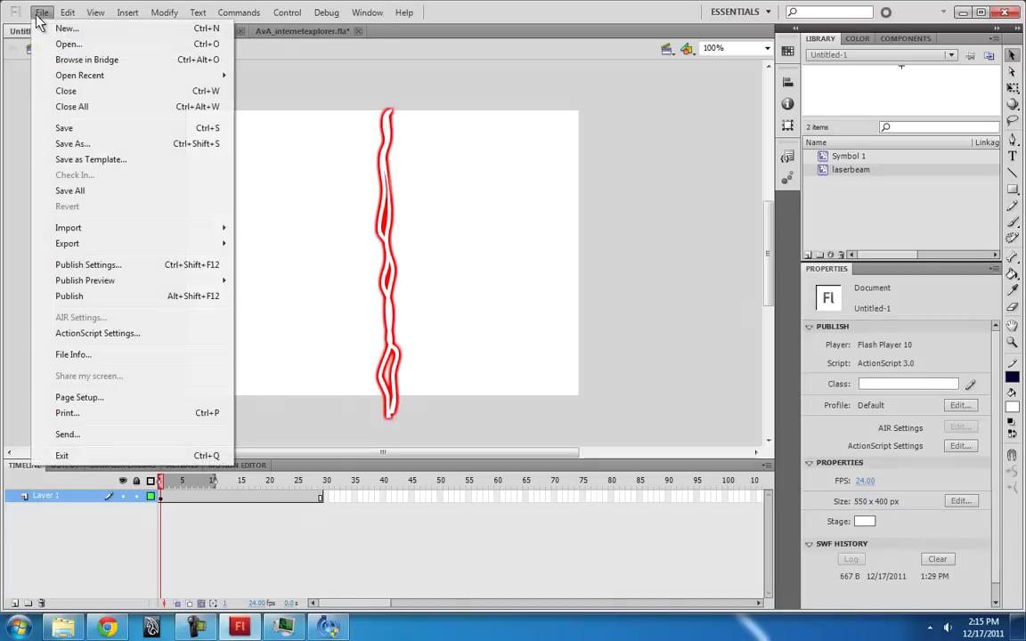
{"action": "mouse_move", "coordinate": [140, 291]}
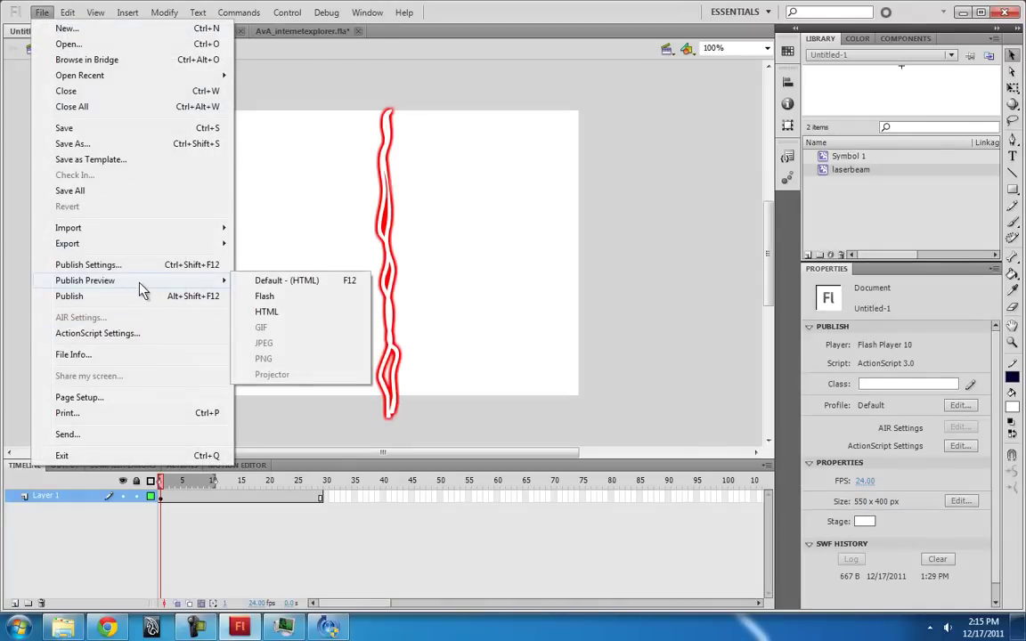
{"action": "left_click", "coordinate": [267, 296]}
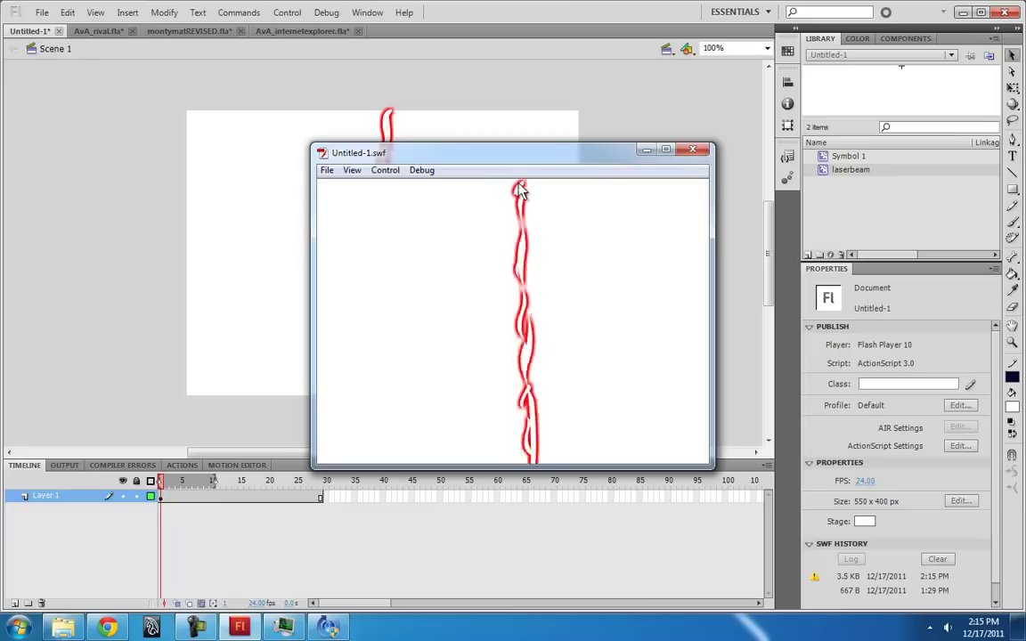
{"action": "left_click", "coordinate": [693, 149]}
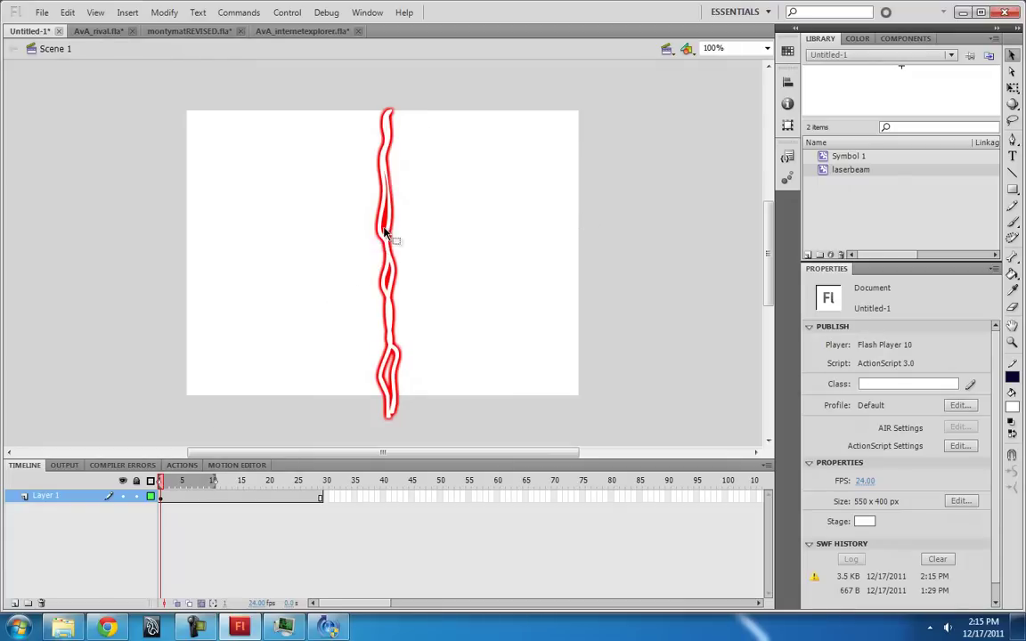
- Open the laserbeam symbol for editing and add a new layer above the beam strokes, with the Oval tool ready
{"action": "left_click", "coordinate": [389, 268]}
{"action": "double_click", "coordinate": [394, 284]}
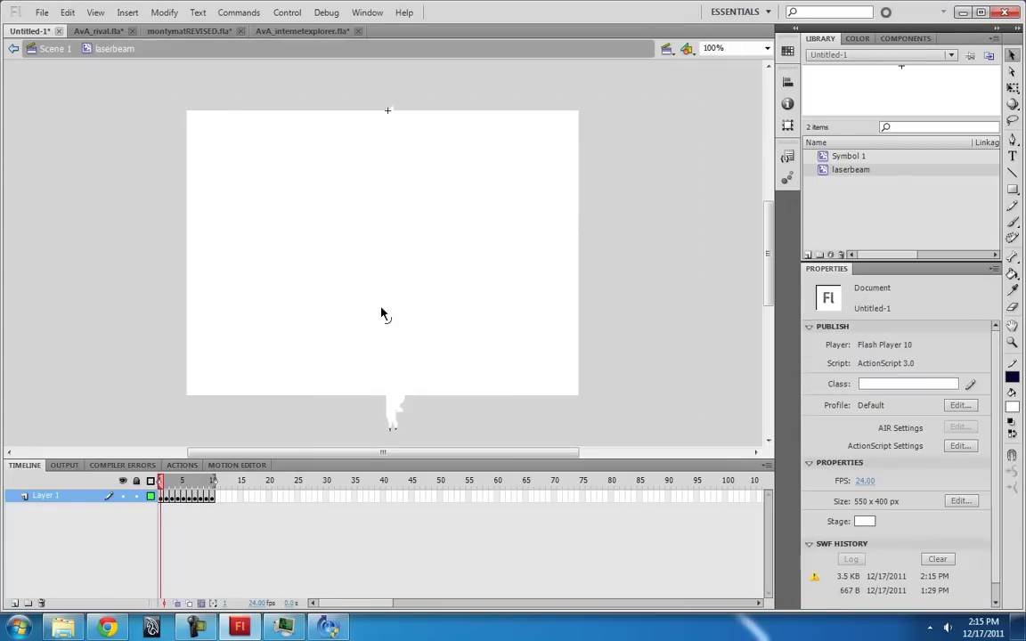
{"action": "left_click", "coordinate": [392, 239]}
{"action": "left_click", "coordinate": [434, 159]}
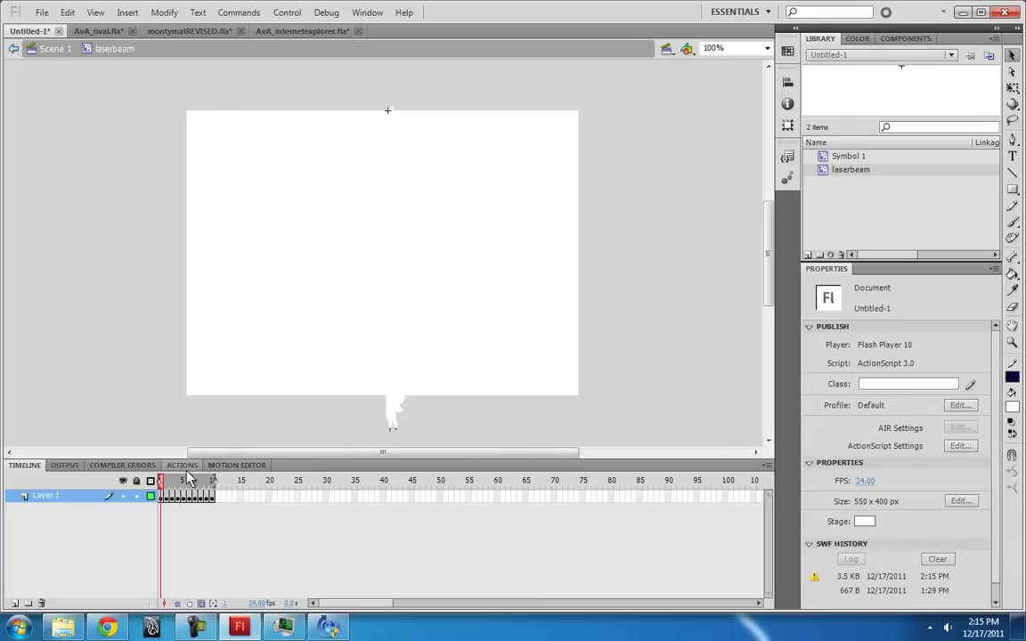
{"action": "left_click", "coordinate": [14, 603]}
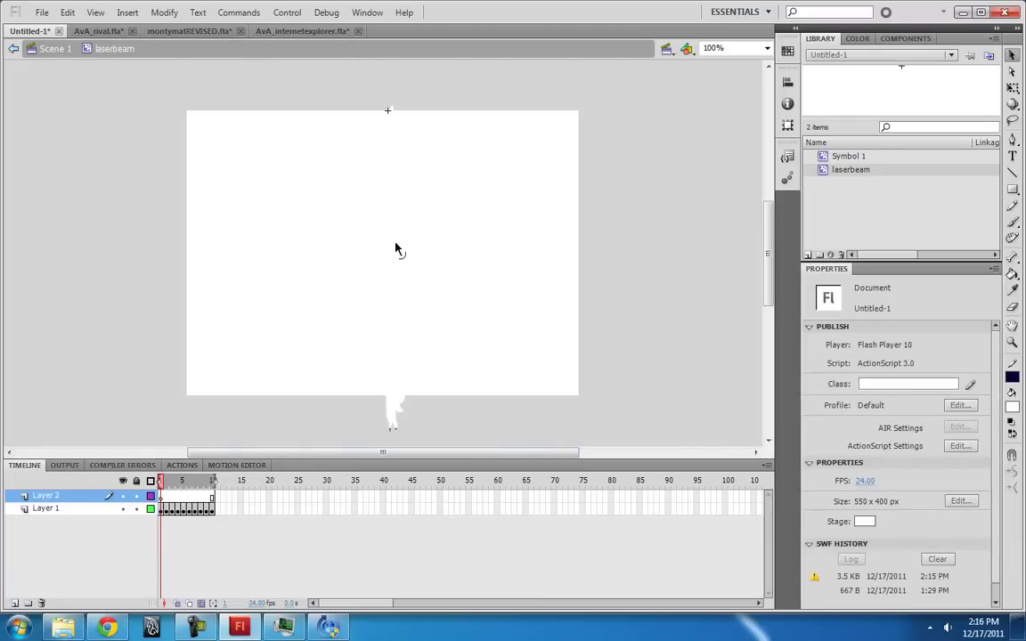
{"action": "left_click", "coordinate": [1012, 189]}
{"action": "left_click", "coordinate": [875, 204]}
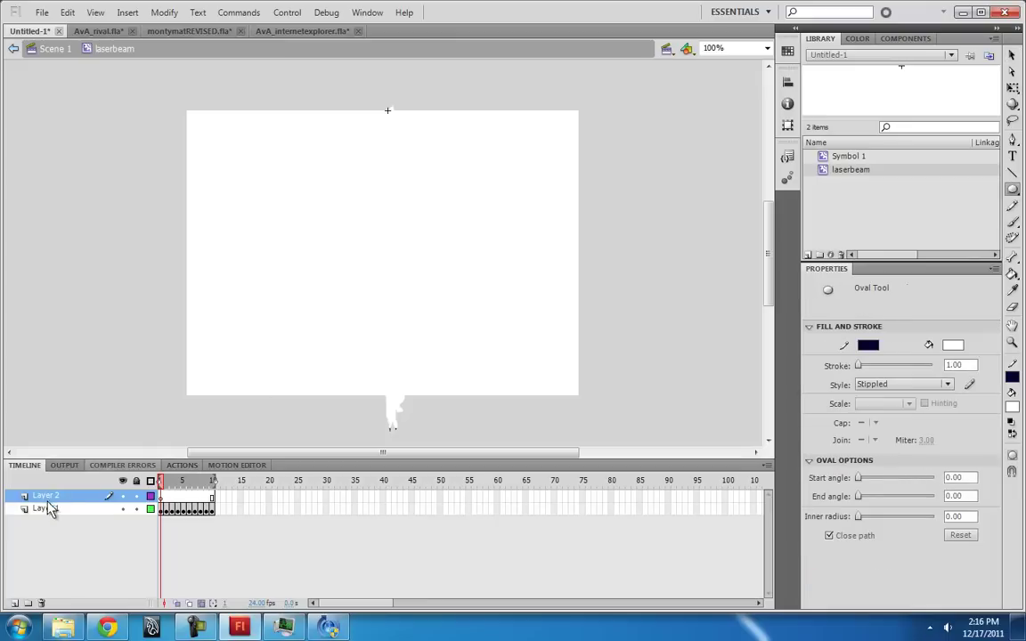
- Add another layer to the laserbeam symbol and place it beneath the beam strokes in Layer 1
{"action": "left_click", "coordinate": [49, 507]}
{"action": "left_click", "coordinate": [14, 603]}
{"action": "left_click_drag", "start_coordinate": [43, 518], "coordinate": [45, 527]}
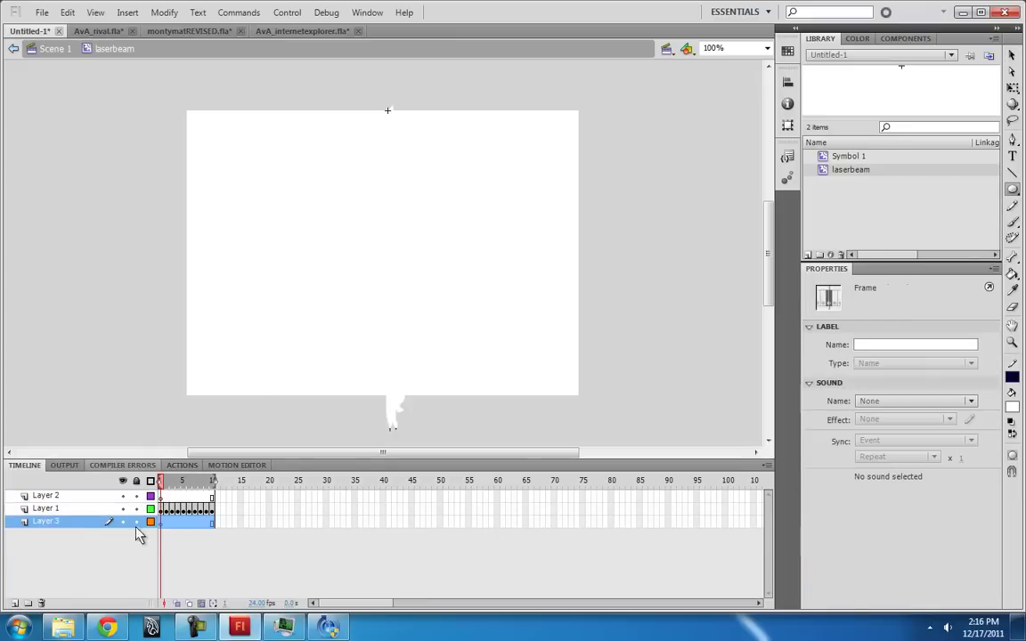
- Draw a black rectangle covering the whole stage on the bottom layer and remove its stippled outline
{"action": "left_click", "coordinate": [1014, 408]}
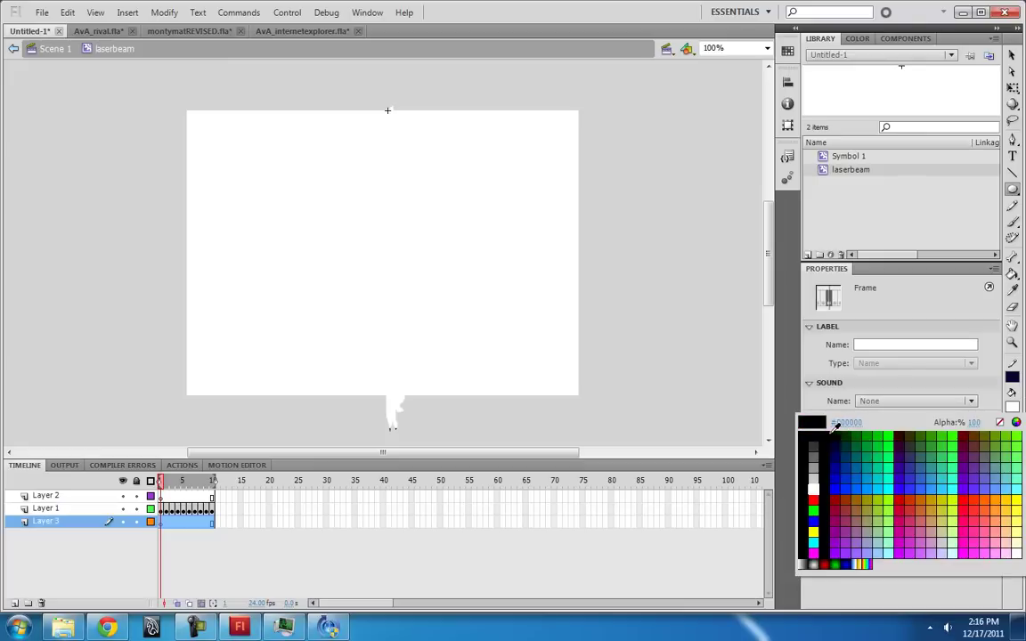
{"action": "left_click", "coordinate": [720, 398]}
{"action": "left_click", "coordinate": [1013, 198]}
{"action": "left_click", "coordinate": [891, 188]}
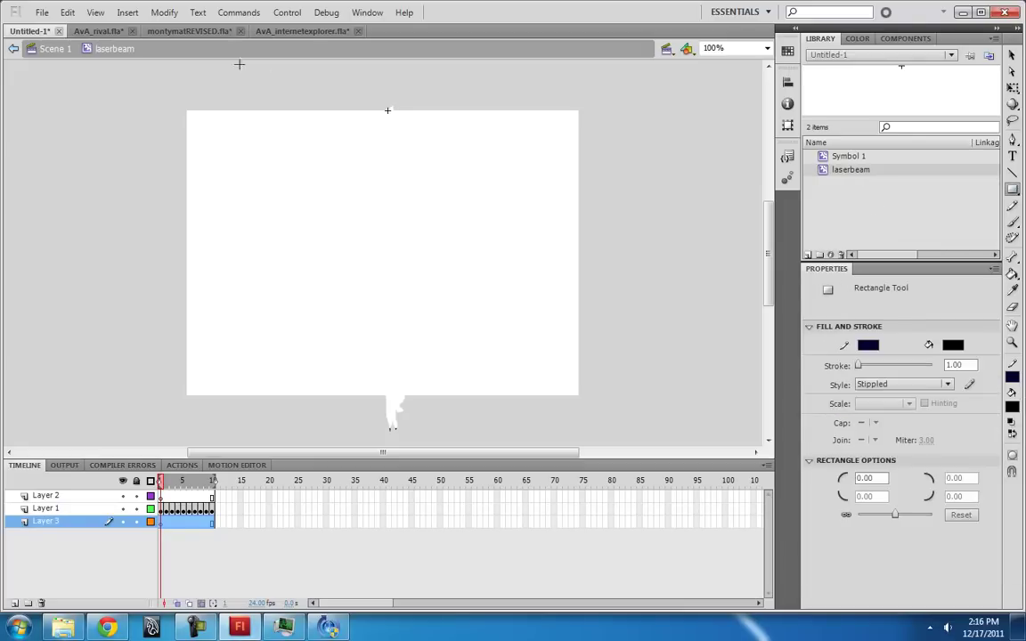
{"action": "left_click_drag", "start_coordinate": [170, 78], "coordinate": [594, 437]}
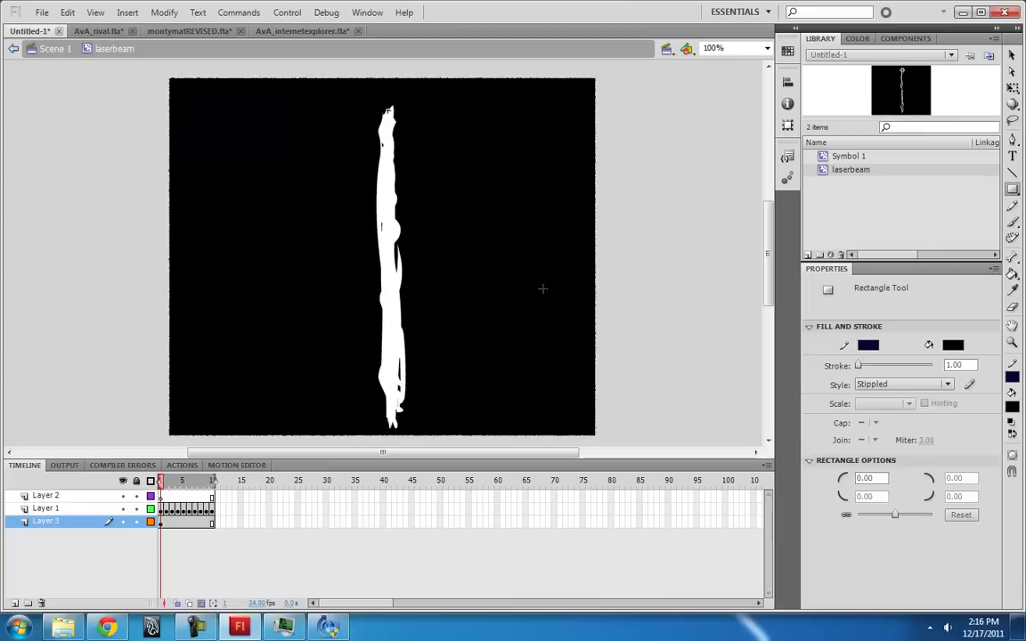
{"action": "key", "text": "space"}
{"action": "left_click_drag", "start_coordinate": [483, 166], "coordinate": [485, 235]}
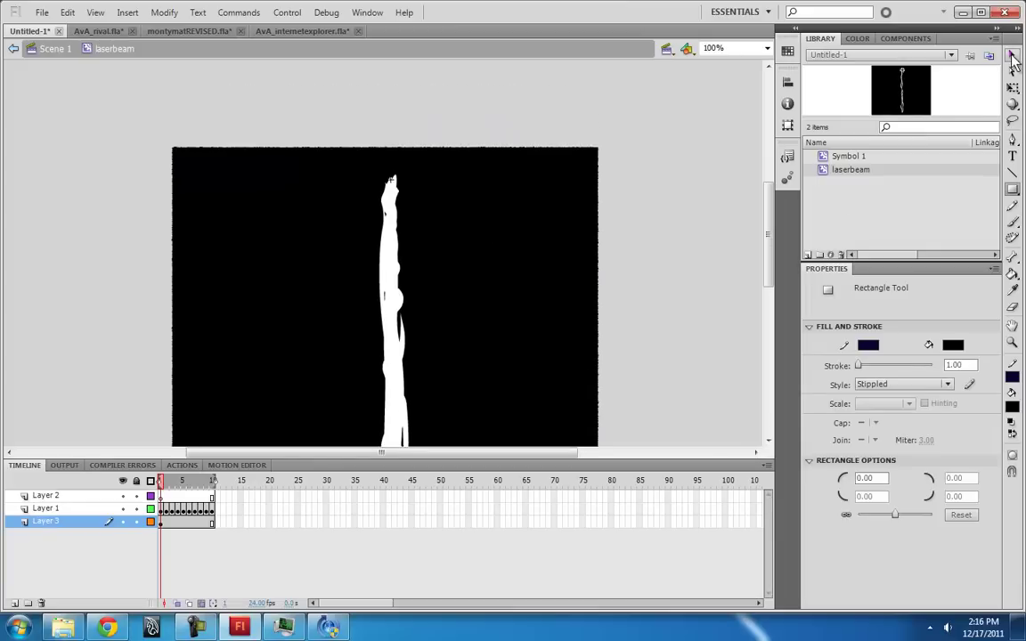
{"action": "left_click", "coordinate": [1012, 57]}
- Draw a black filled circle of about 100 × 105 px over the beam's upper end on Layer 2 and select it
{"action": "left_click_drag", "start_coordinate": [1011, 196], "coordinate": [922, 206]}
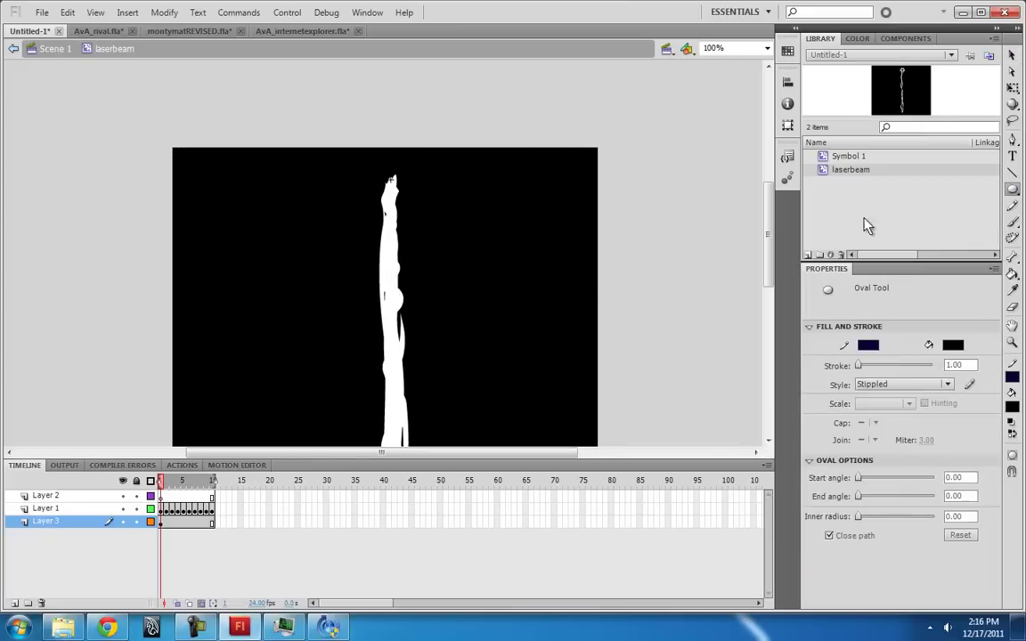
{"action": "left_click", "coordinate": [160, 496]}
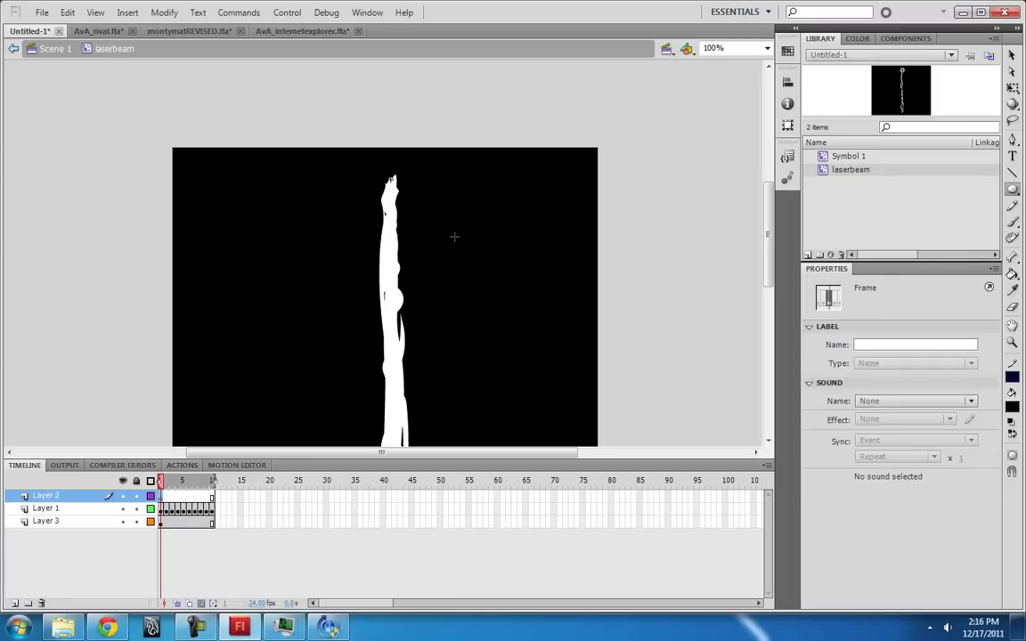
{"action": "left_click", "coordinate": [860, 39]}
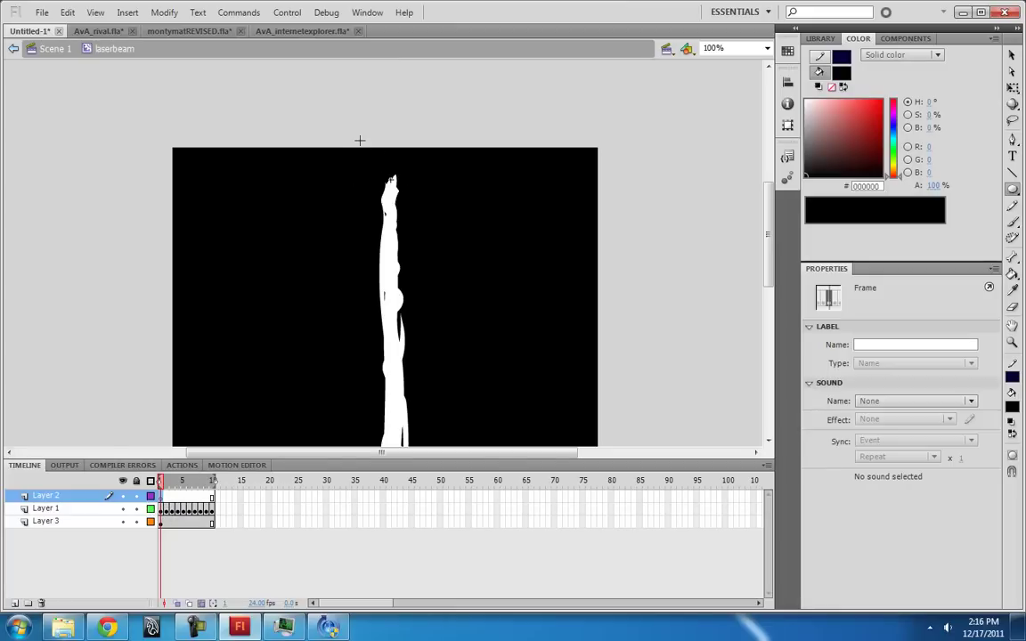
{"action": "left_click_drag", "start_coordinate": [355, 140], "coordinate": [427, 215]}
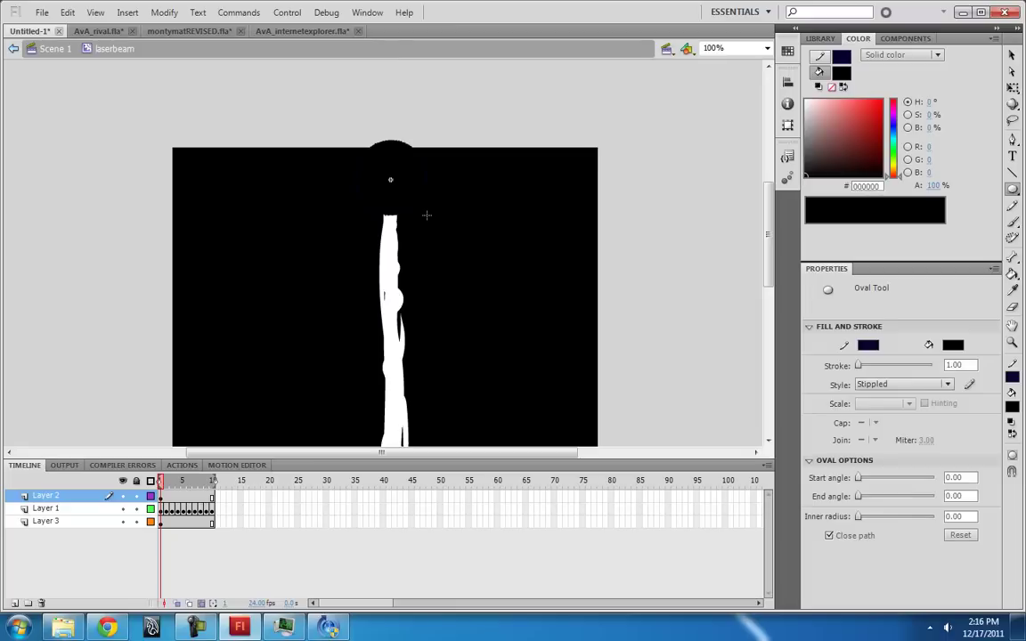
{"action": "key", "text": "v"}
{"action": "left_click", "coordinate": [420, 161]}
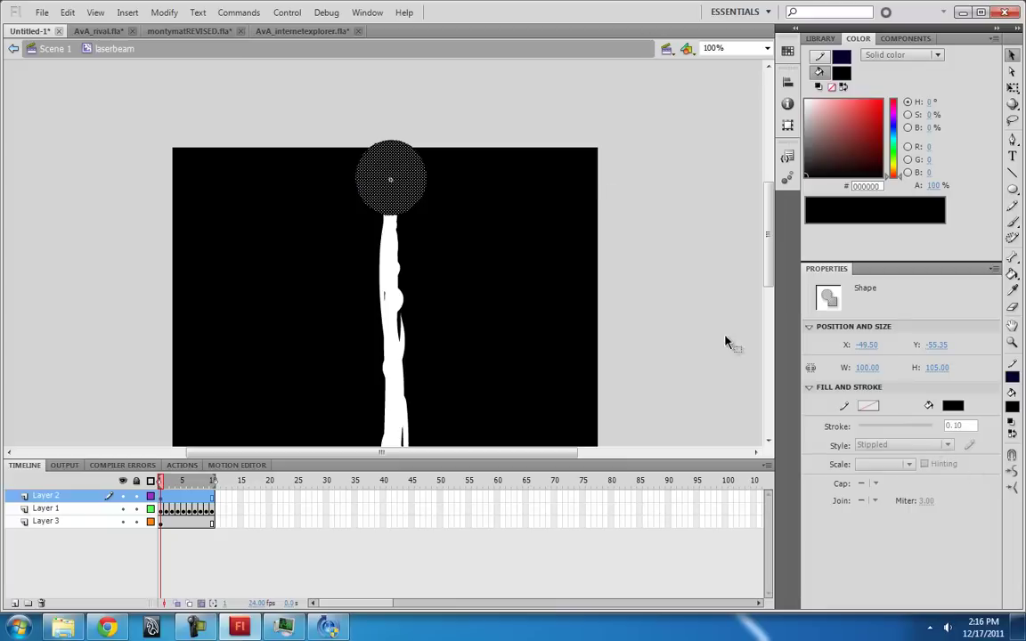
- Fill the circle with a radial gradient from solid white at the center to white with 0% alpha at the edge
{"action": "left_click", "coordinate": [937, 54]}
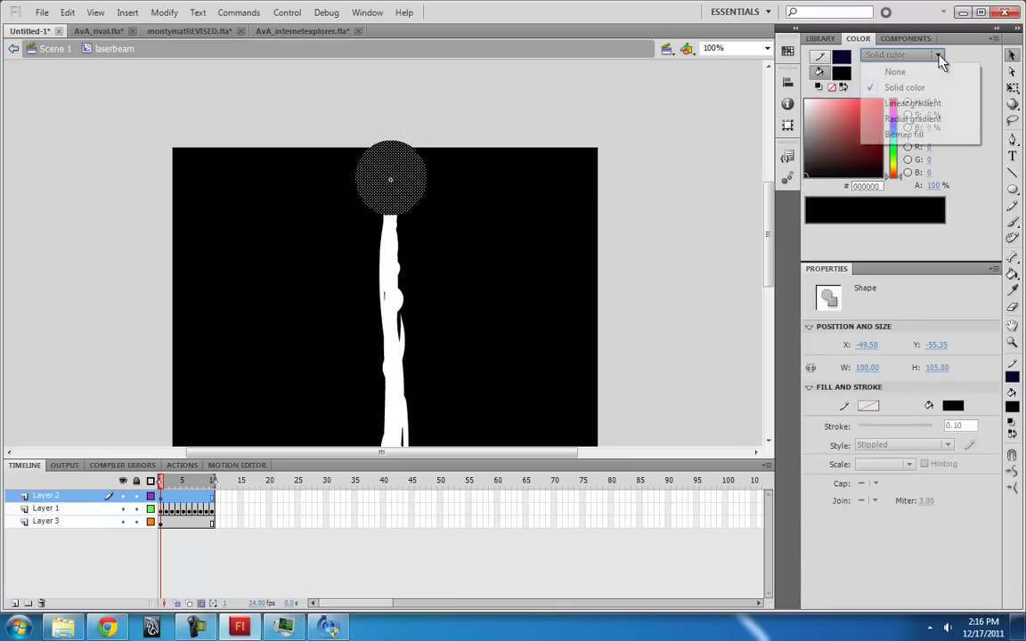
{"action": "left_click", "coordinate": [899, 116]}
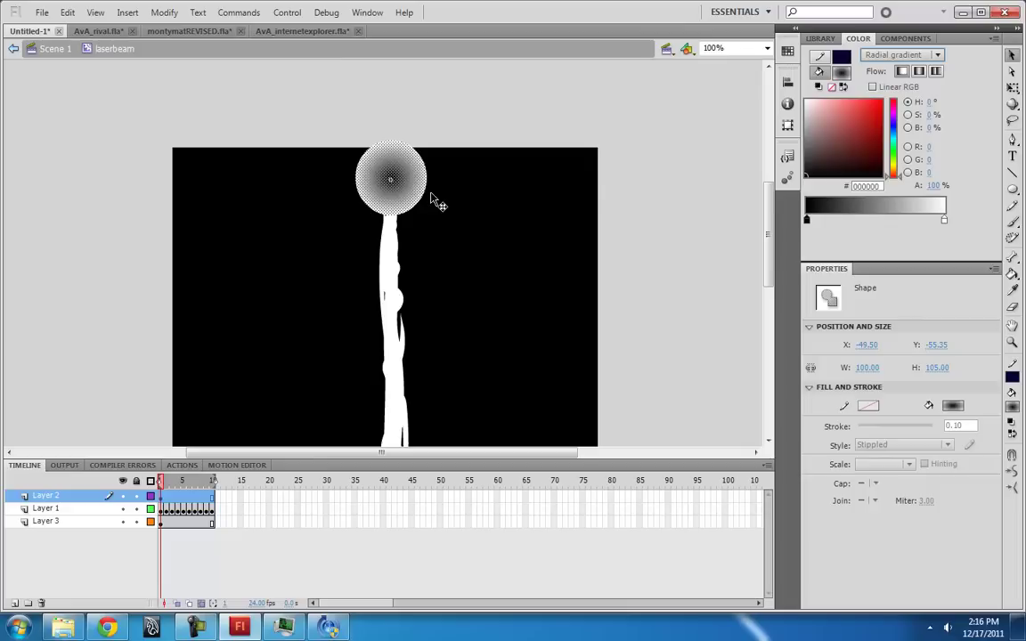
{"action": "left_click", "coordinate": [945, 219]}
{"action": "left_click", "coordinate": [808, 220]}
{"action": "left_click_drag", "start_coordinate": [815, 126], "coordinate": [751, 67]}
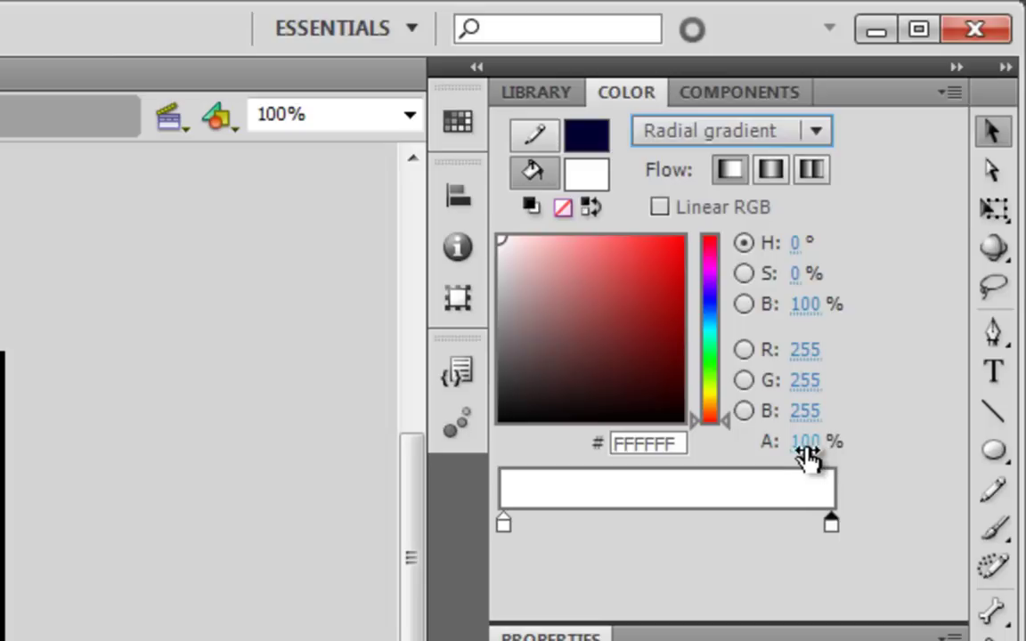
{"action": "left_click_drag", "start_coordinate": [805, 456], "coordinate": [620, 449]}
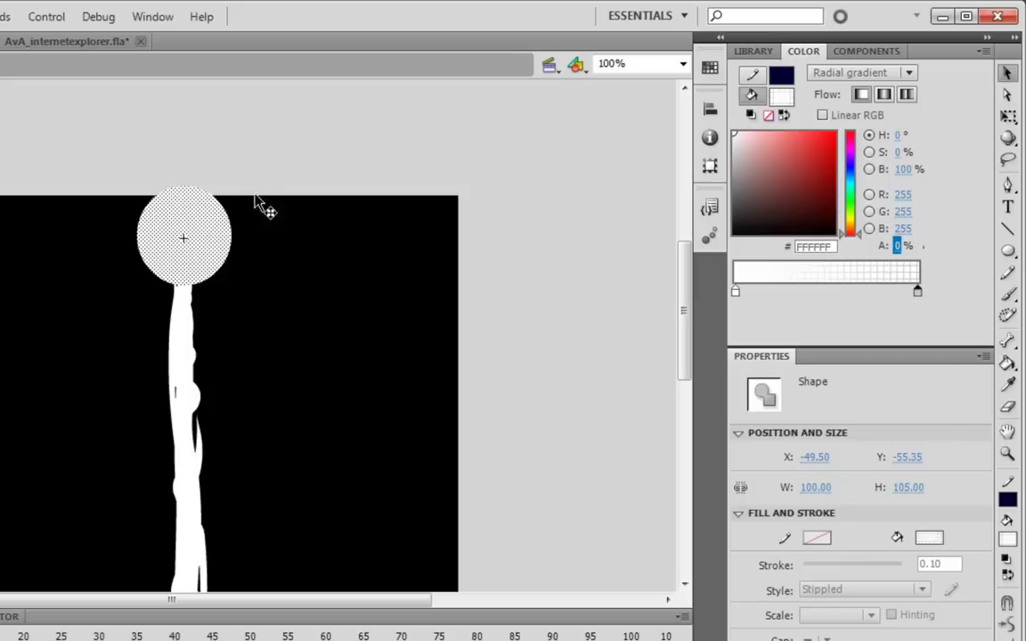
{"action": "left_click", "coordinate": [268, 153]}
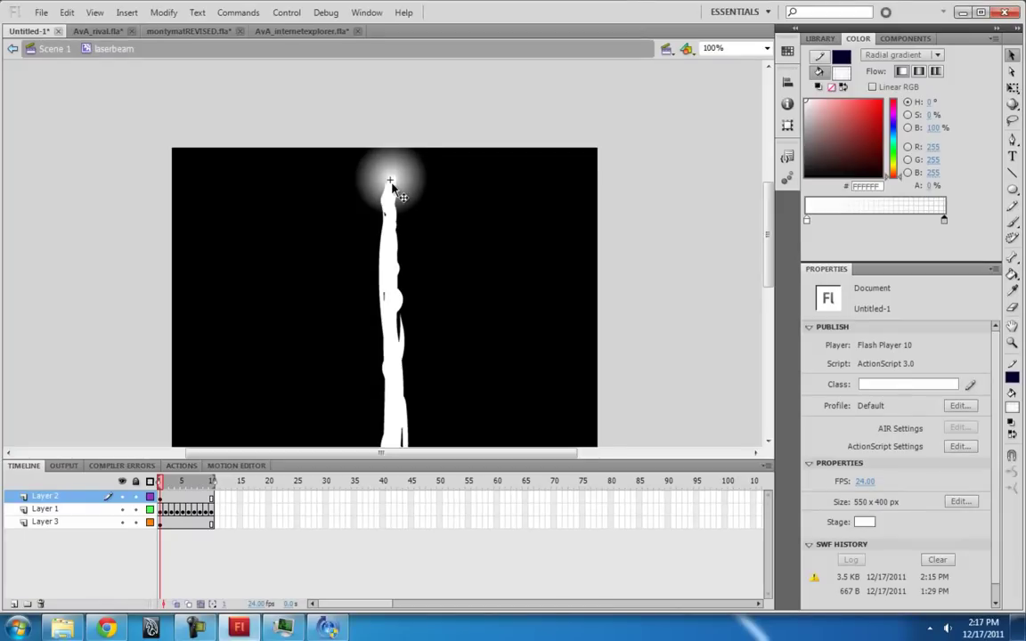
- Insert keyframes at frames 5 and 10 of Layer 2 for the glowing circle
{"action": "left_click", "coordinate": [182, 496]}
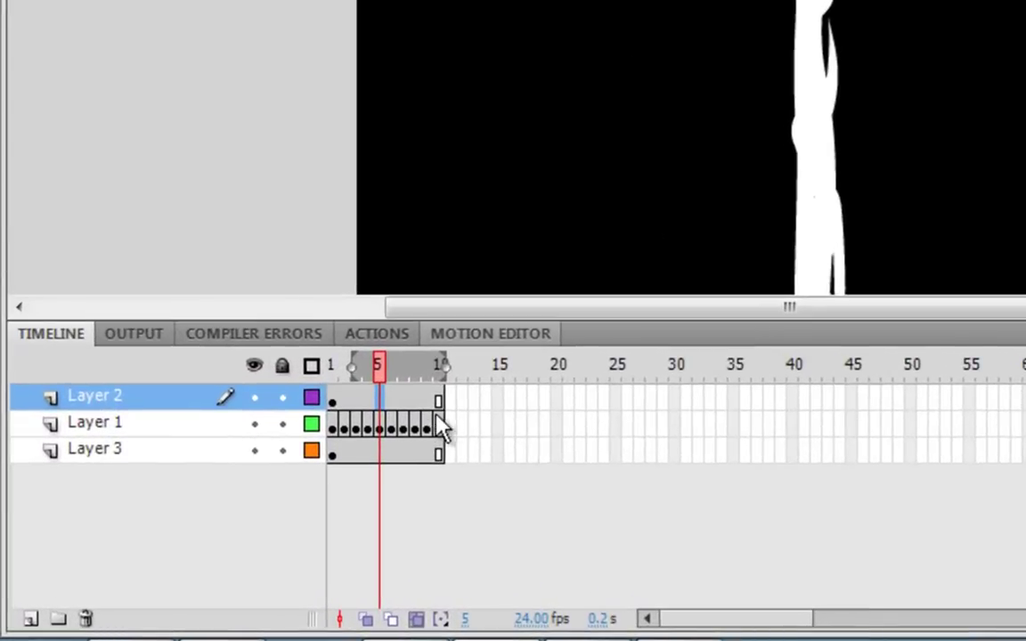
{"action": "left_click", "coordinate": [439, 403]}
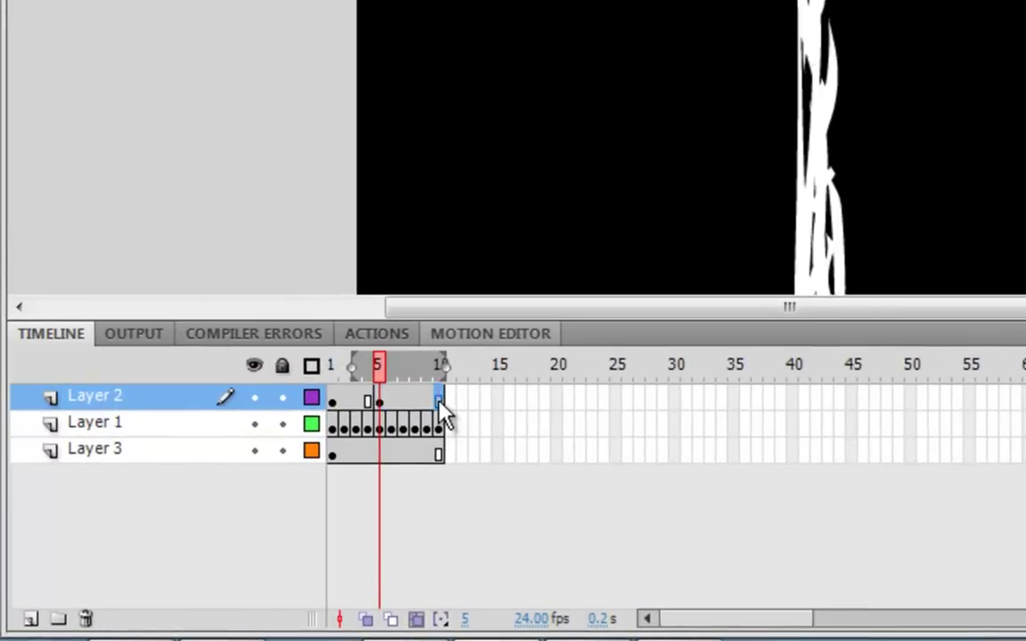
{"action": "left_click", "coordinate": [381, 404]}
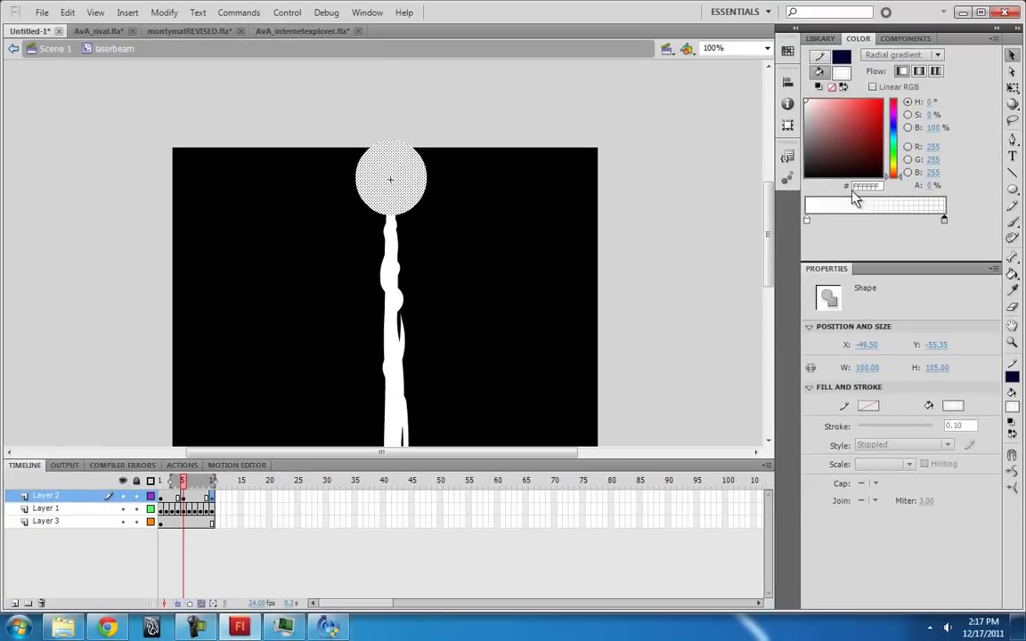
- Enlarge the circle's solid white core in frame 5 by moving the inner gradient stop outward, and return to frame 1
{"action": "left_click_drag", "start_coordinate": [809, 220], "coordinate": [853, 221]}
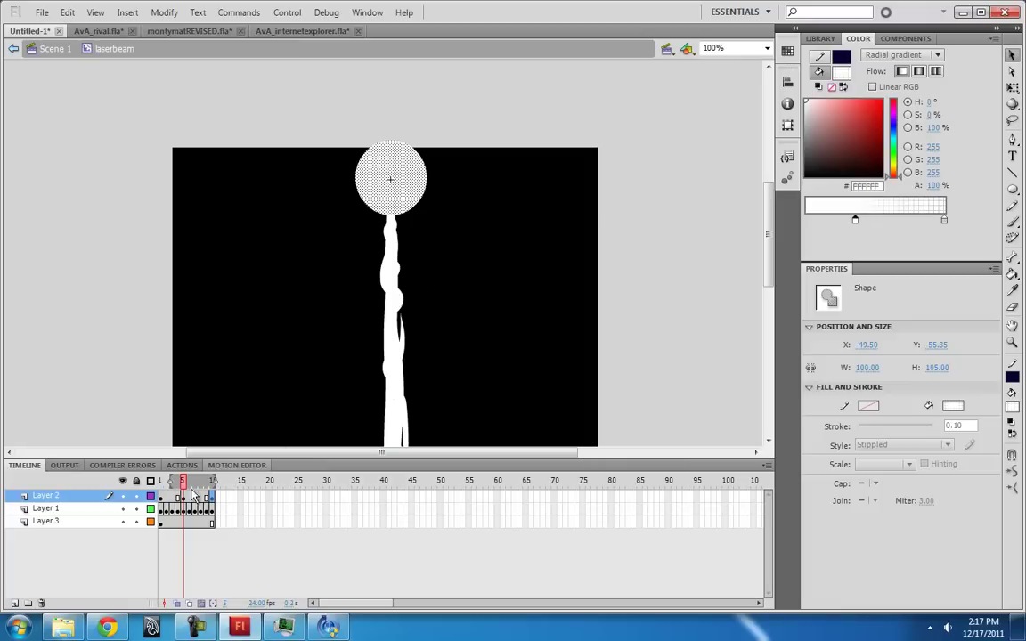
{"action": "key", "text": "F6"}
{"action": "left_click", "coordinate": [452, 129]}
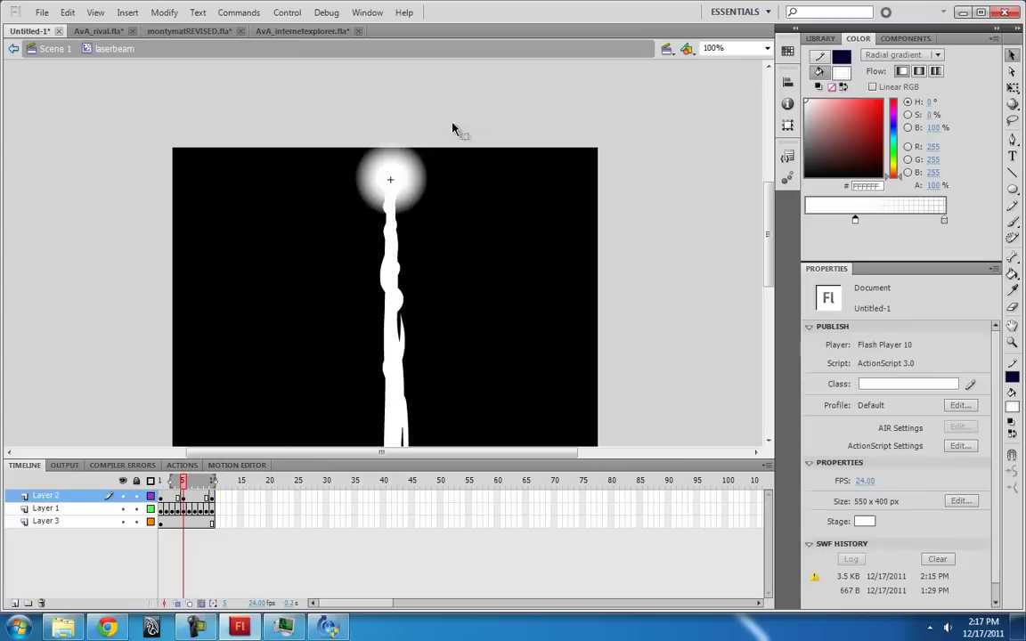
{"action": "left_click", "coordinate": [162, 499]}
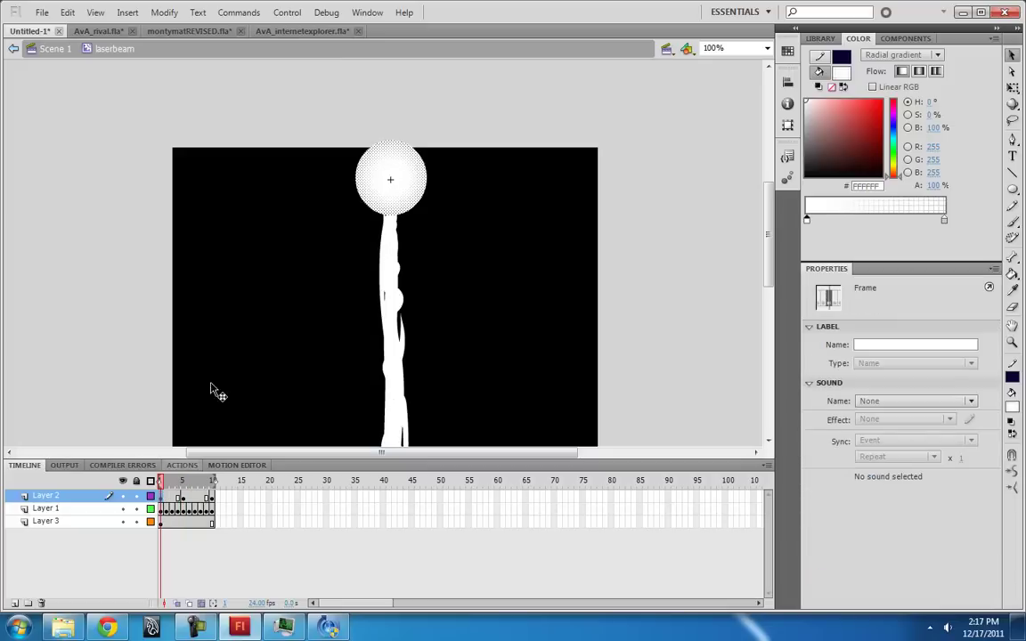
- Turn off multiple-frame editing and compare the circle's glow in frames 5 and 1 of Layer 2
{"action": "left_click", "coordinate": [283, 243]}
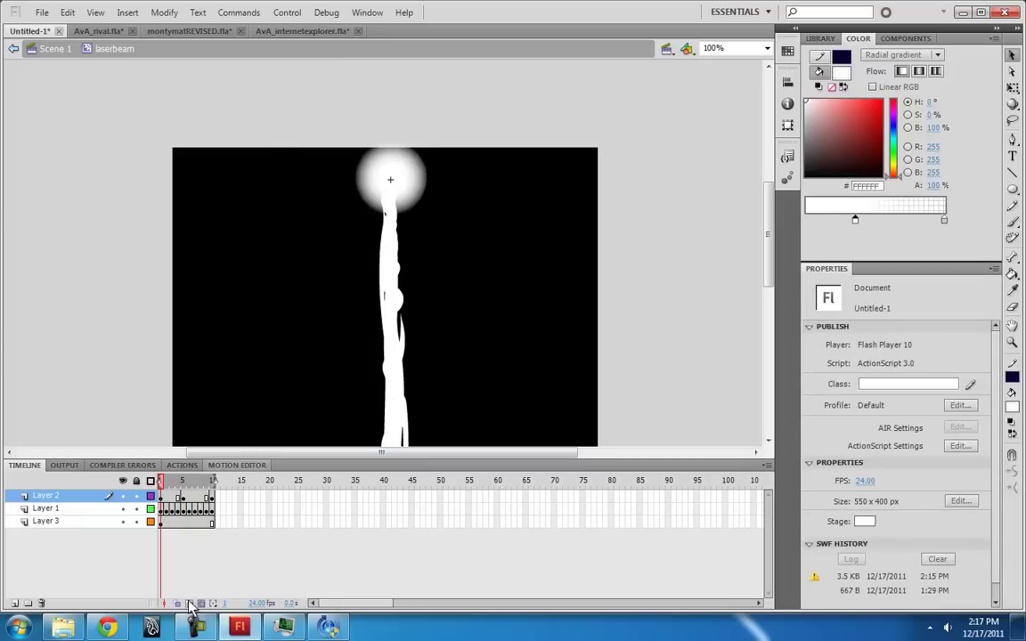
{"action": "left_click", "coordinate": [202, 605]}
{"action": "left_click_drag", "start_coordinate": [166, 482], "coordinate": [186, 486]}
{"action": "left_click", "coordinate": [185, 497]}
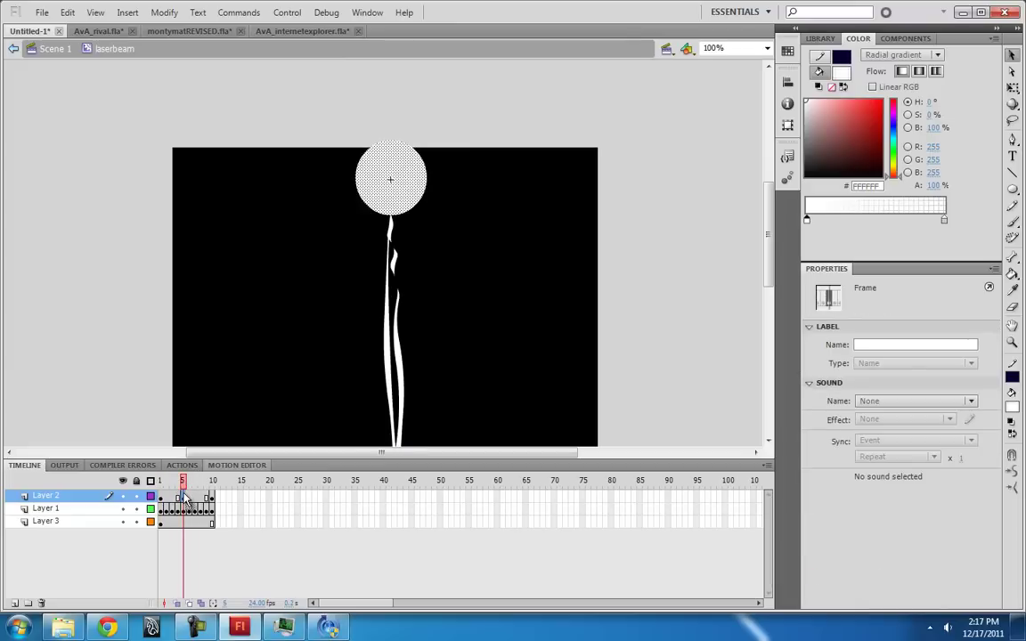
{"action": "left_click", "coordinate": [280, 155]}
{"action": "left_click", "coordinate": [162, 497]}
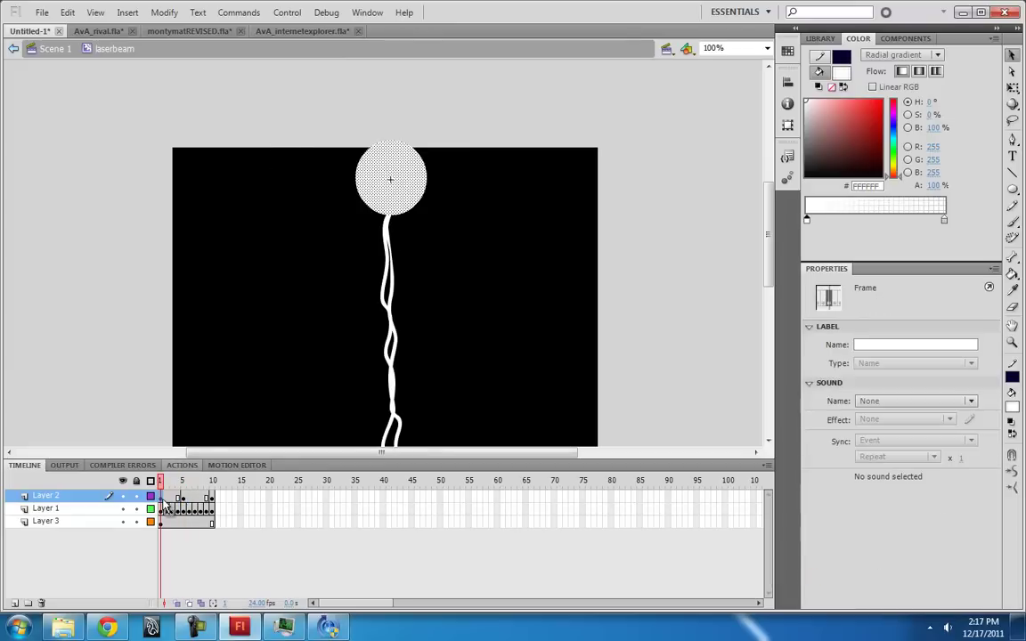
{"action": "left_click", "coordinate": [292, 168]}
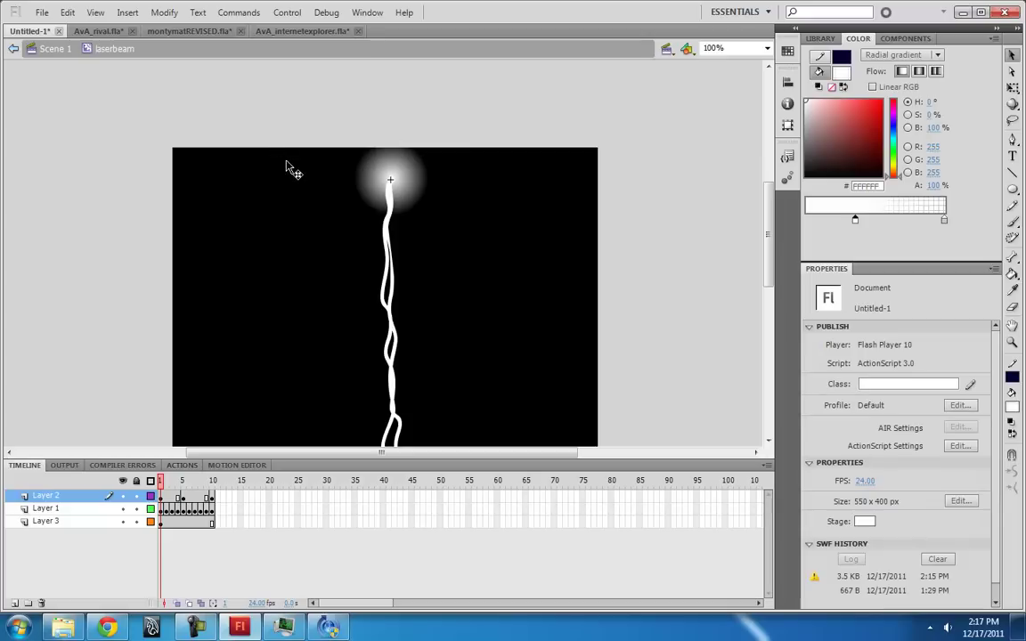
- Create shape tweens across the glowing circle's keyframes at frames 1, 5 and 10 of Layer 2
{"action": "left_click", "coordinate": [181, 496]}
{"action": "left_click", "coordinate": [184, 497]}
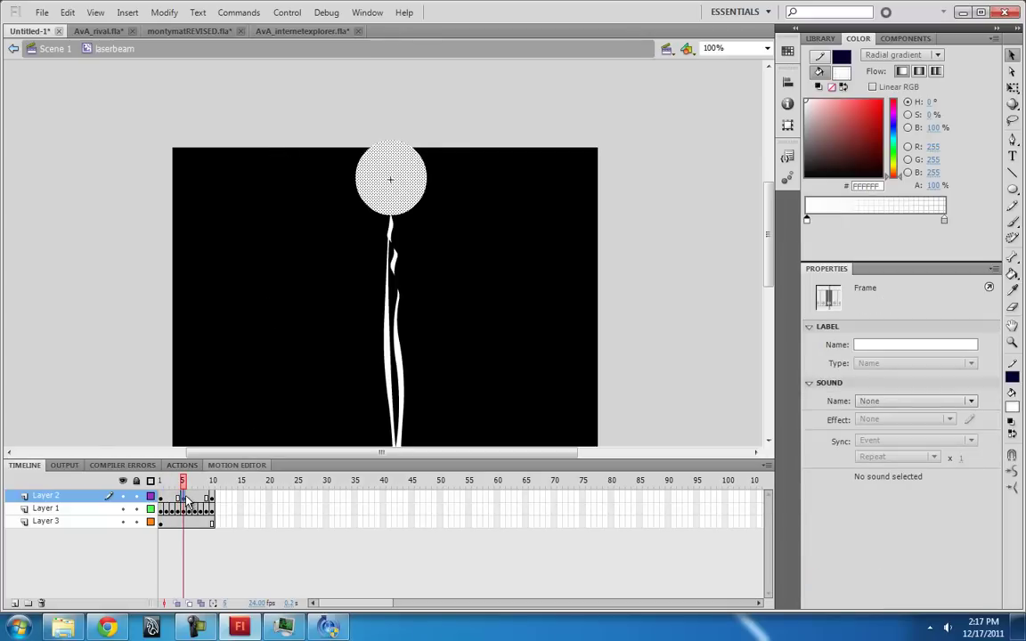
{"action": "left_click", "coordinate": [161, 497]}
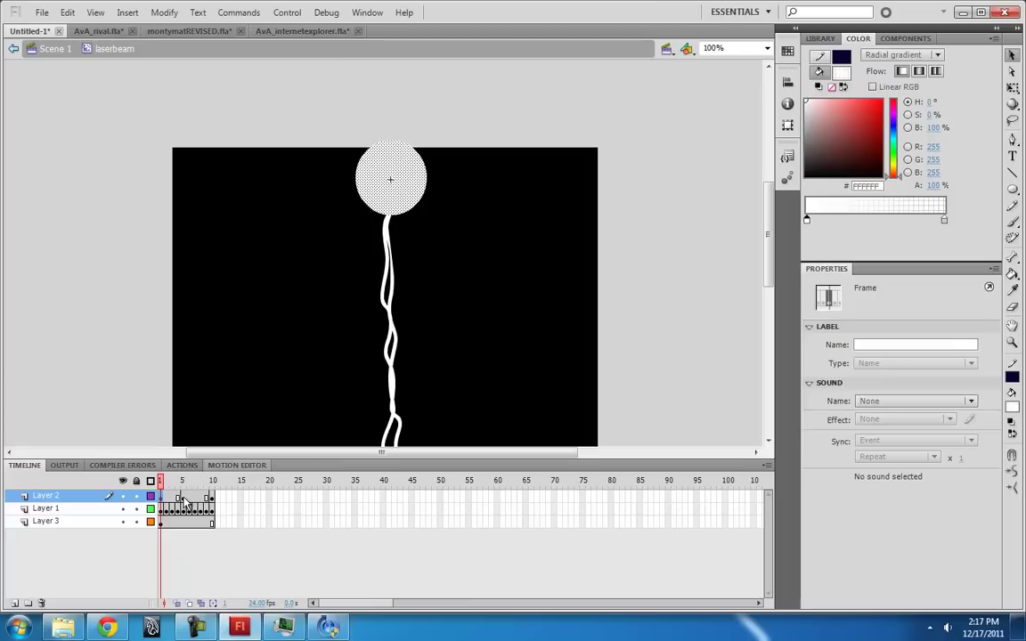
{"action": "left_click", "coordinate": [183, 497]}
{"action": "left_click_drag", "start_coordinate": [172, 496], "coordinate": [195, 496]}
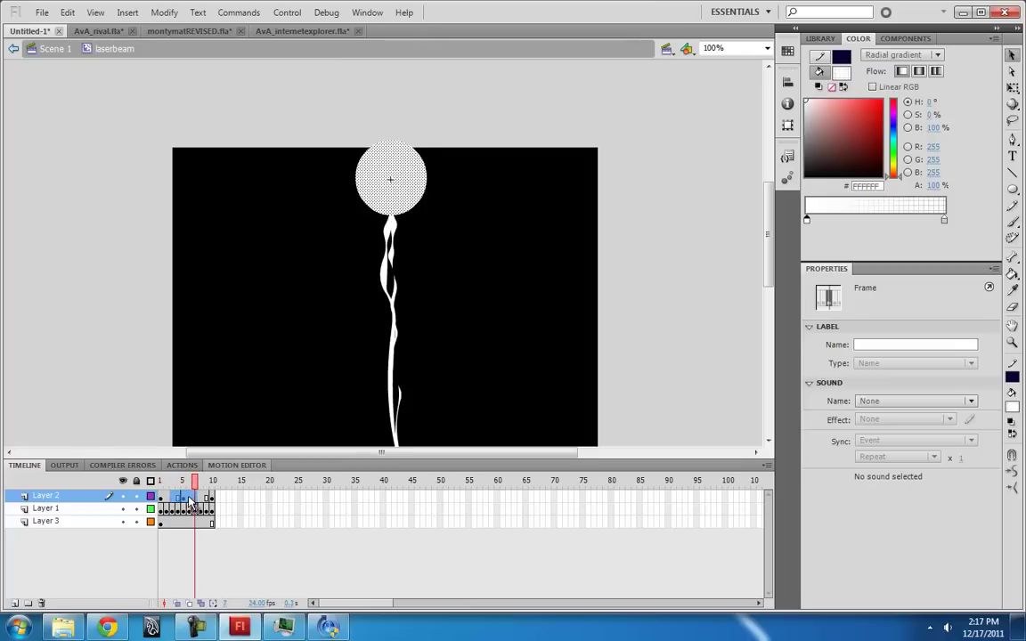
{"action": "right_click", "coordinate": [188, 495]}
{"action": "left_click", "coordinate": [229, 140]}
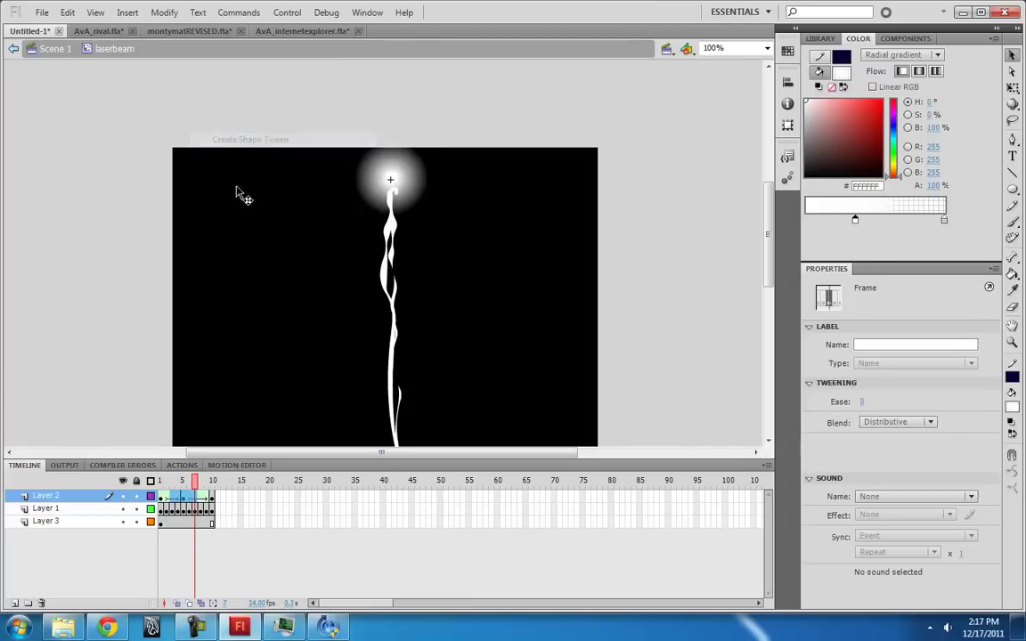
- Play the laserbeam animation from frame 1 to preview the pulsing flare
{"action": "left_click", "coordinate": [162, 496]}
{"action": "key", "text": "Return"}
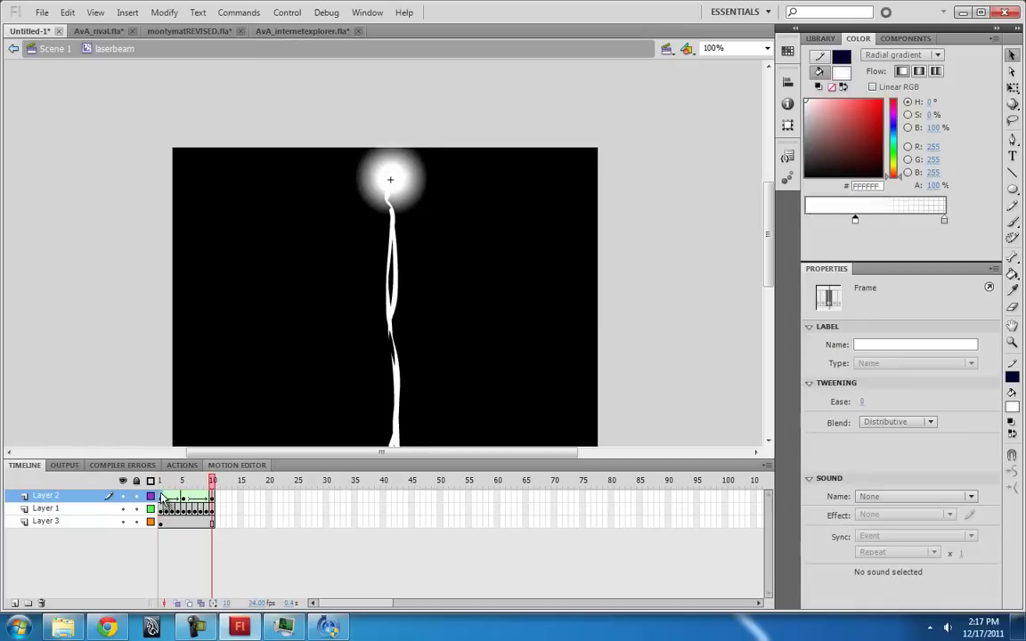
{"action": "key", "text": "Return"}
{"action": "left_click", "coordinate": [163, 496]}
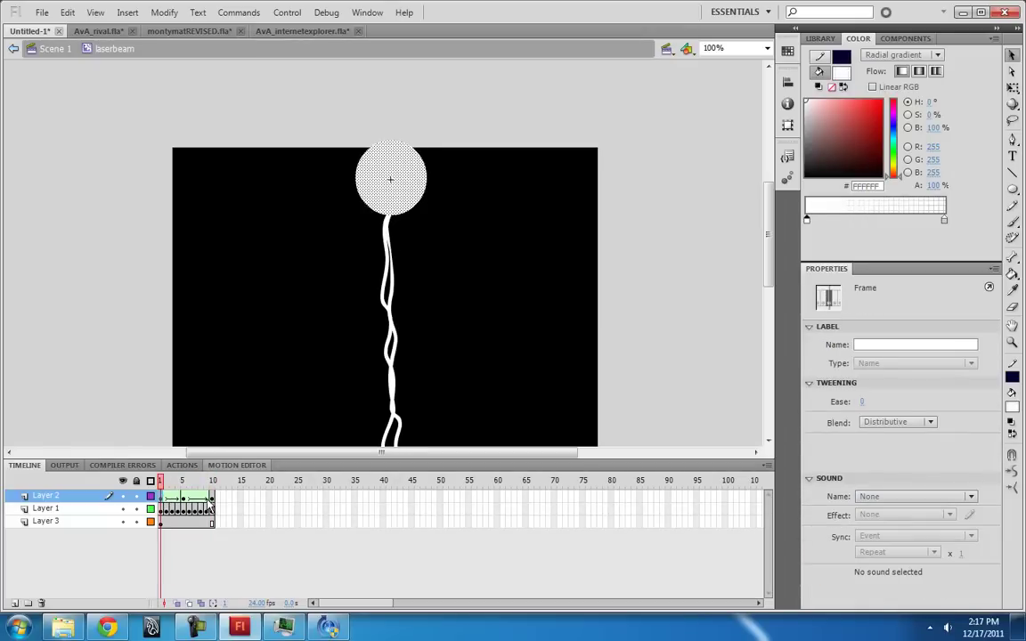
{"action": "key", "text": "Return"}
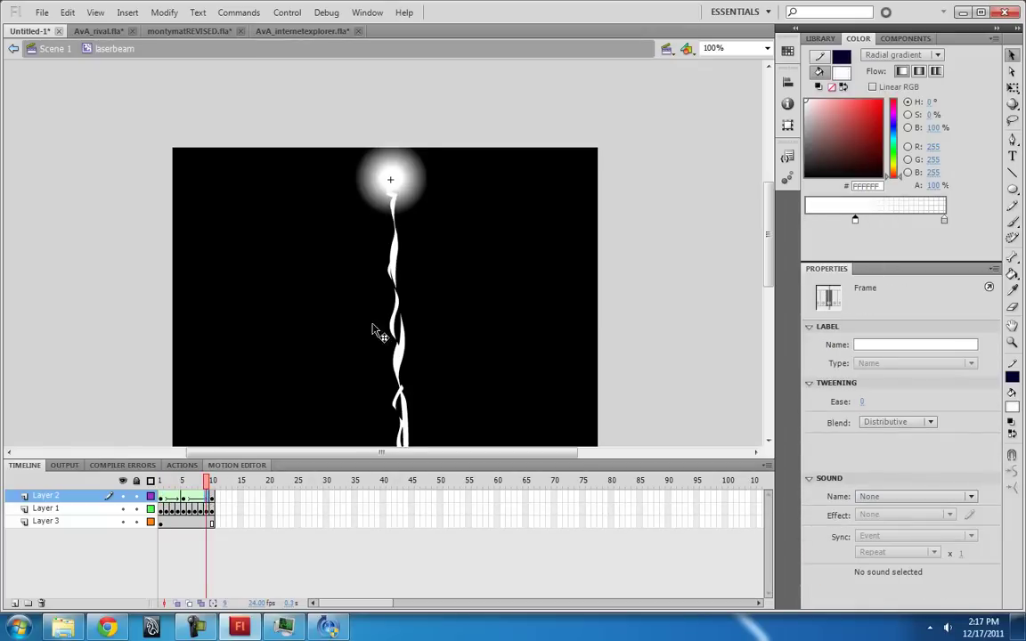
- Recreate the shape tween between frames 5 and 10 of Layer 2 and play the animation from frame 1
{"action": "left_click", "coordinate": [214, 520]}
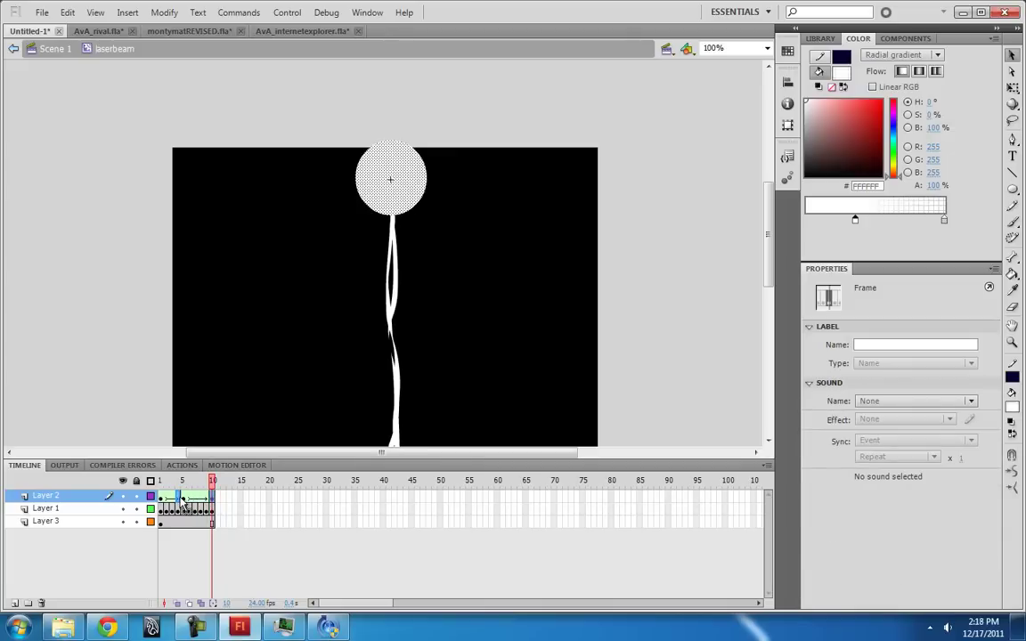
{"action": "left_click", "coordinate": [182, 499]}
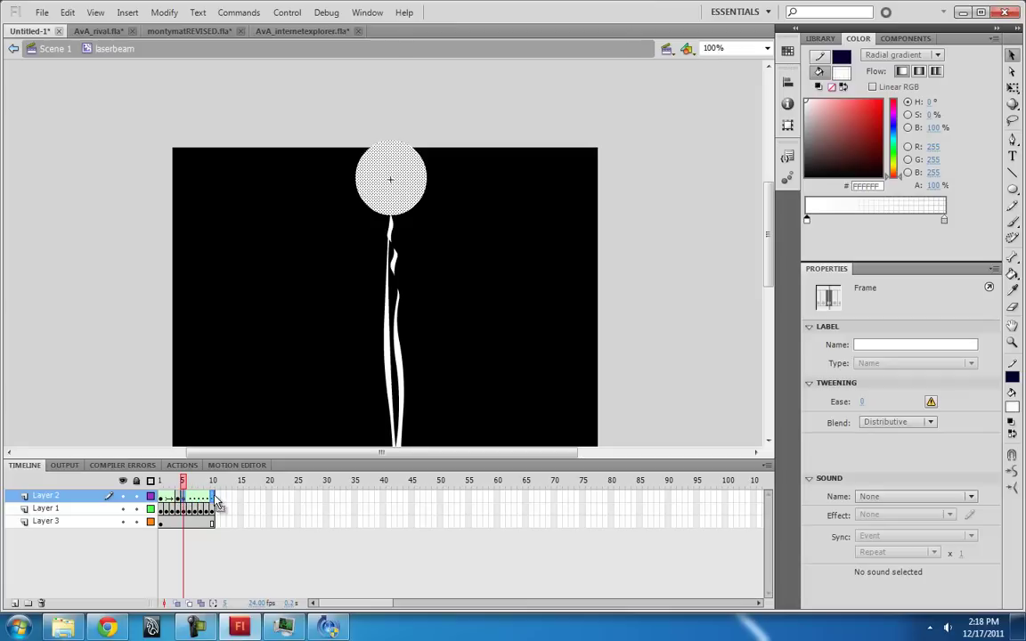
{"action": "left_click", "coordinate": [178, 498]}
{"action": "left_click", "coordinate": [184, 499]}
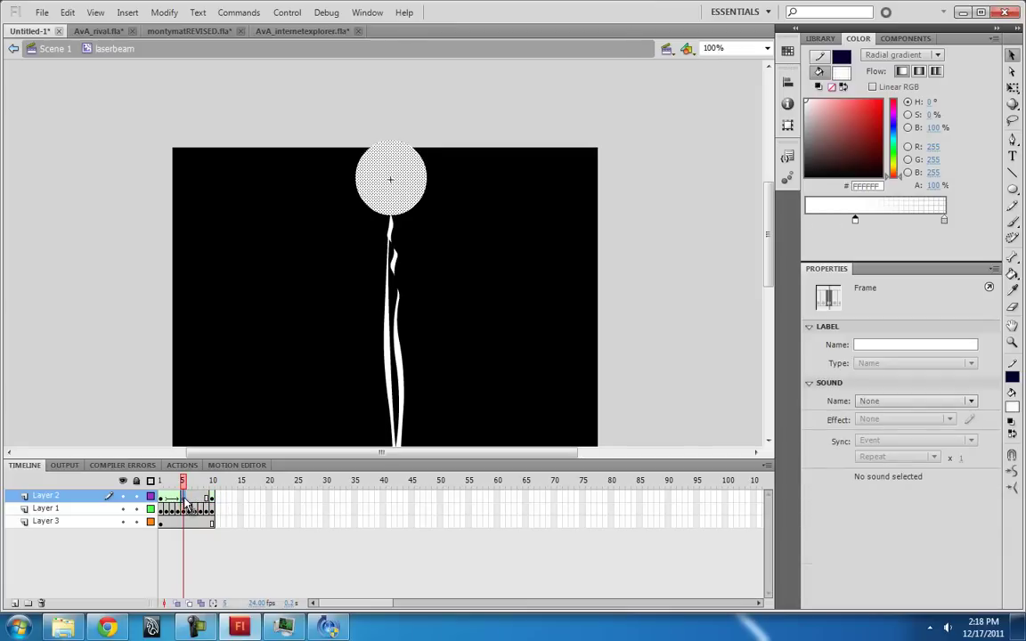
{"action": "right_click", "coordinate": [197, 499]}
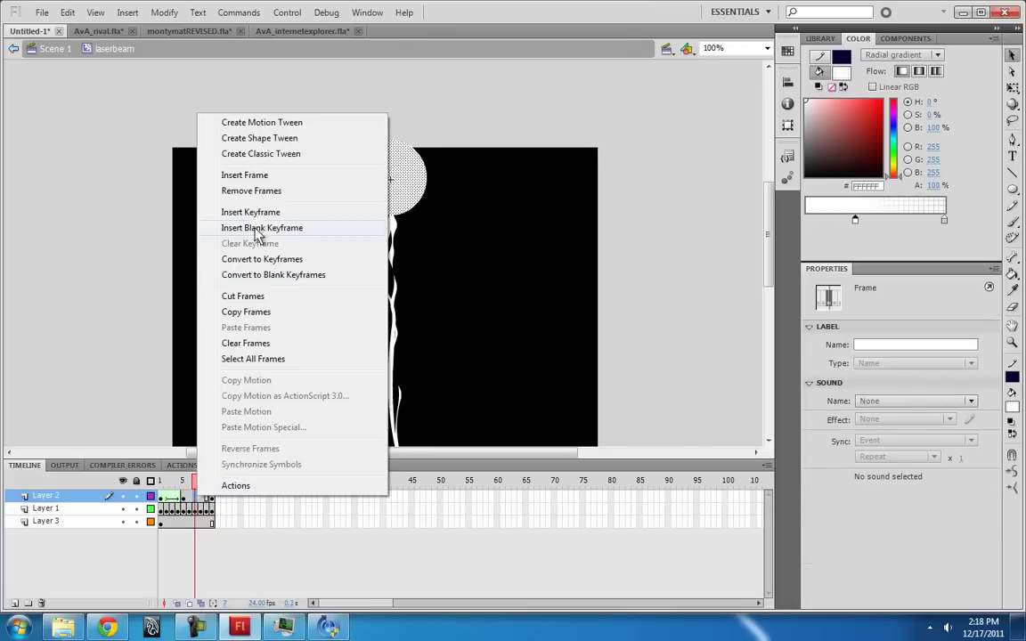
{"action": "left_click", "coordinate": [263, 140]}
{"action": "key", "text": "Return"}
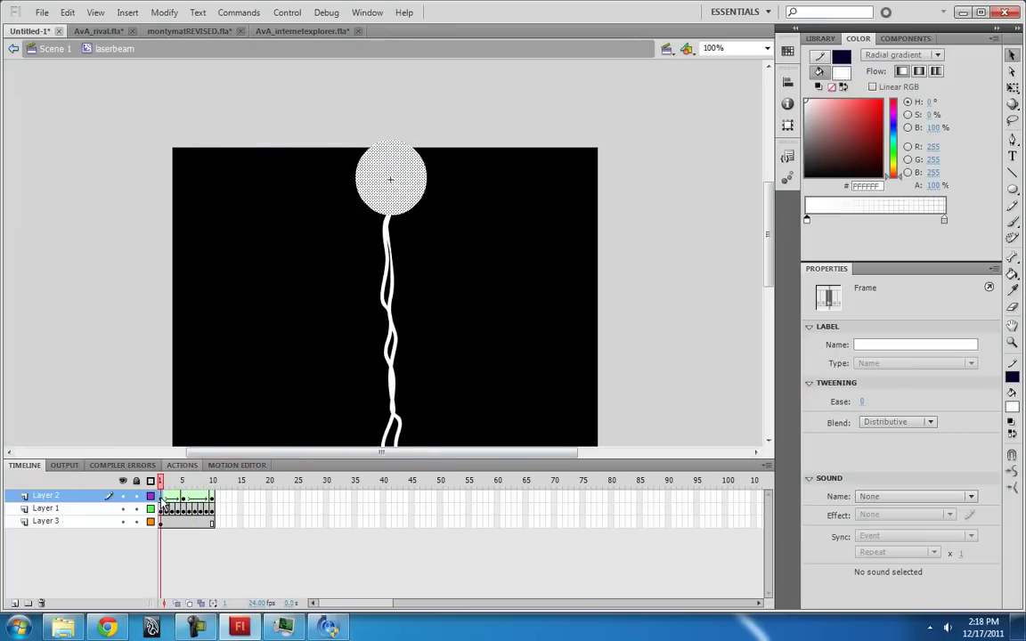
{"action": "key", "text": "Return"}
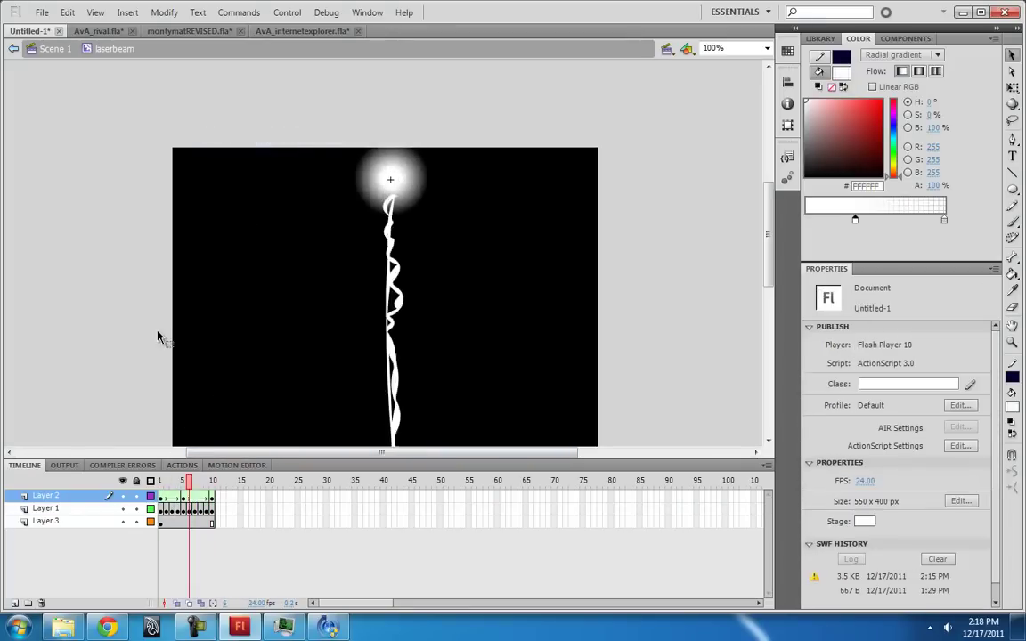
{"action": "key", "text": "Return"}
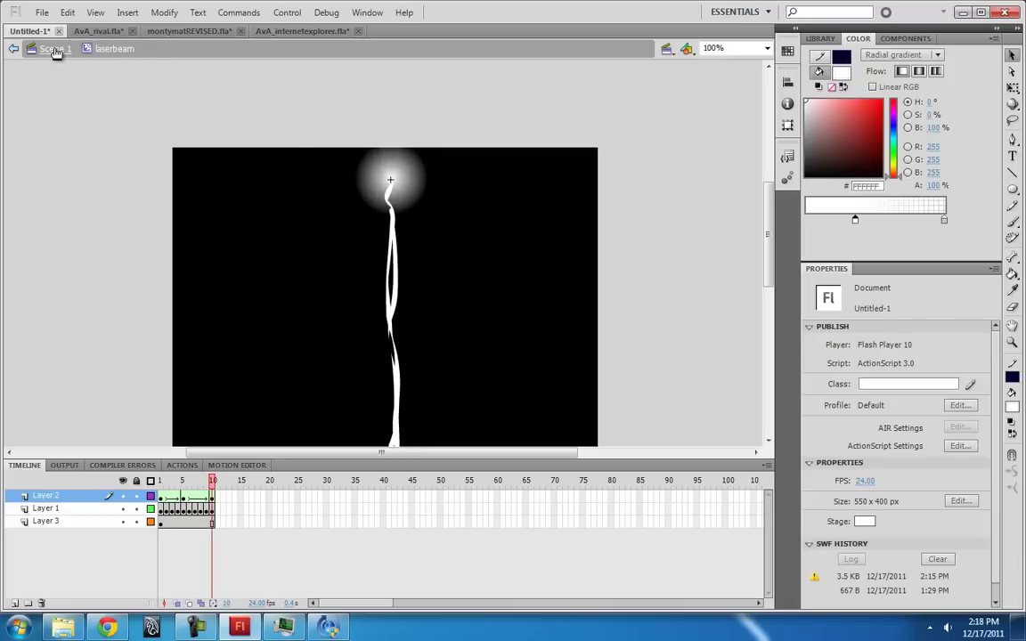
- Delete Layer 3 with the black background from the laserbeam symbol and return to Scene 1
{"action": "left_click", "coordinate": [73, 522]}
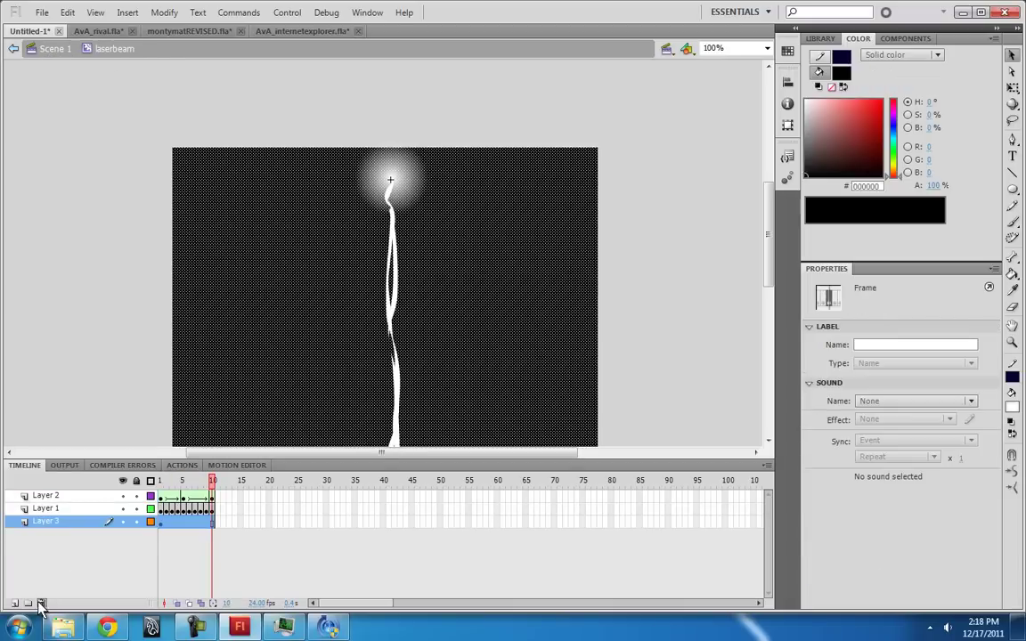
{"action": "left_click", "coordinate": [41, 603]}
{"action": "left_click", "coordinate": [55, 48]}
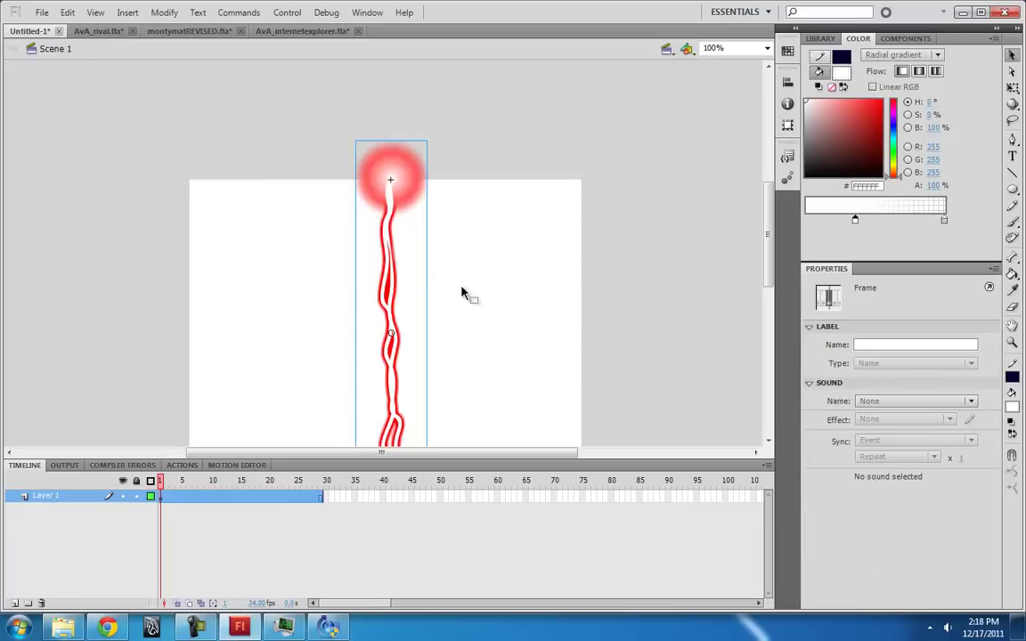
- Move the laserbeam instance down to about X 268, Y 134, preview the published SWF and close the preview
{"action": "left_click_drag", "start_coordinate": [400, 191], "coordinate": [378, 255]}
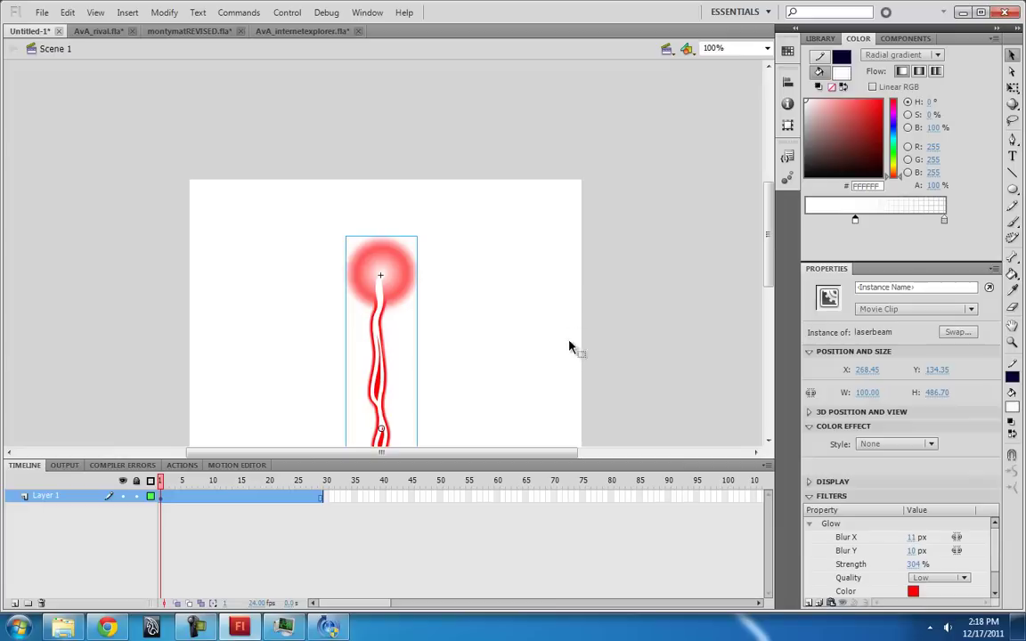
{"action": "left_click_drag", "start_coordinate": [512, 311], "coordinate": [512, 219]}
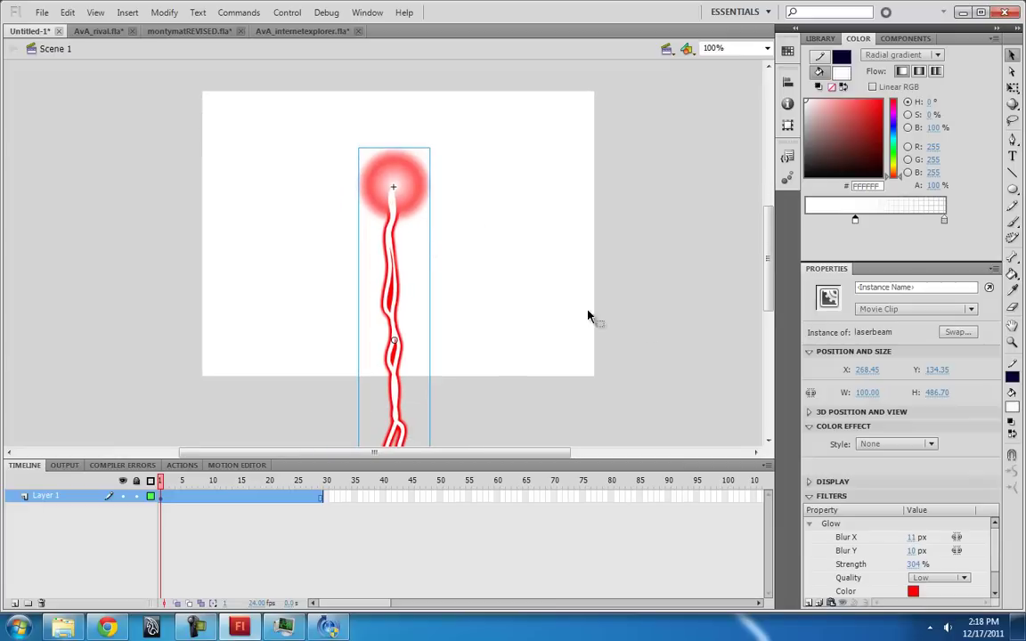
{"action": "left_click", "coordinate": [44, 13]}
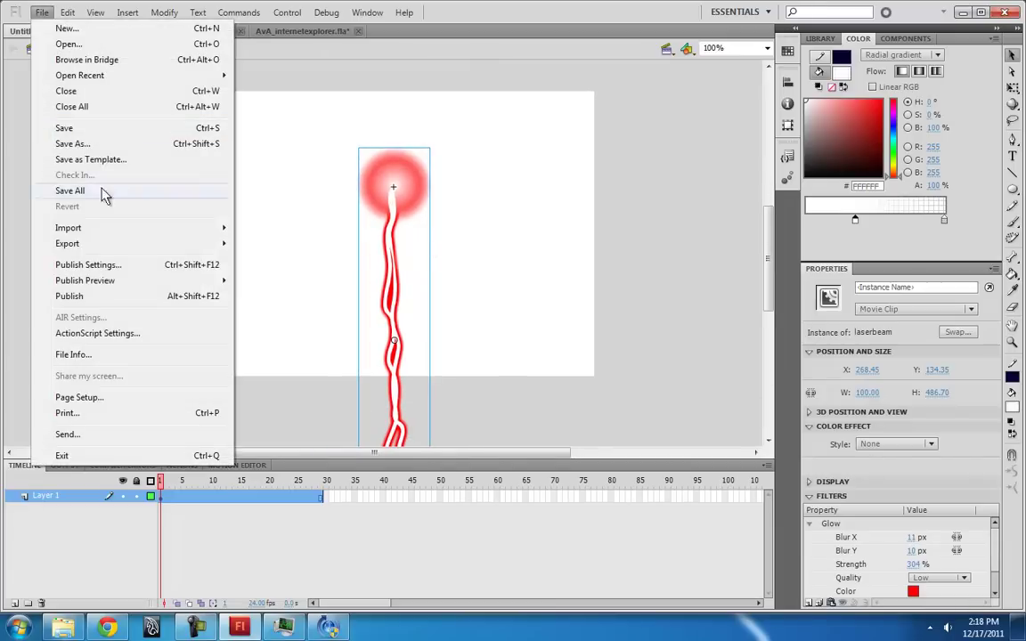
{"action": "mouse_move", "coordinate": [125, 281]}
{"action": "left_click", "coordinate": [279, 299]}
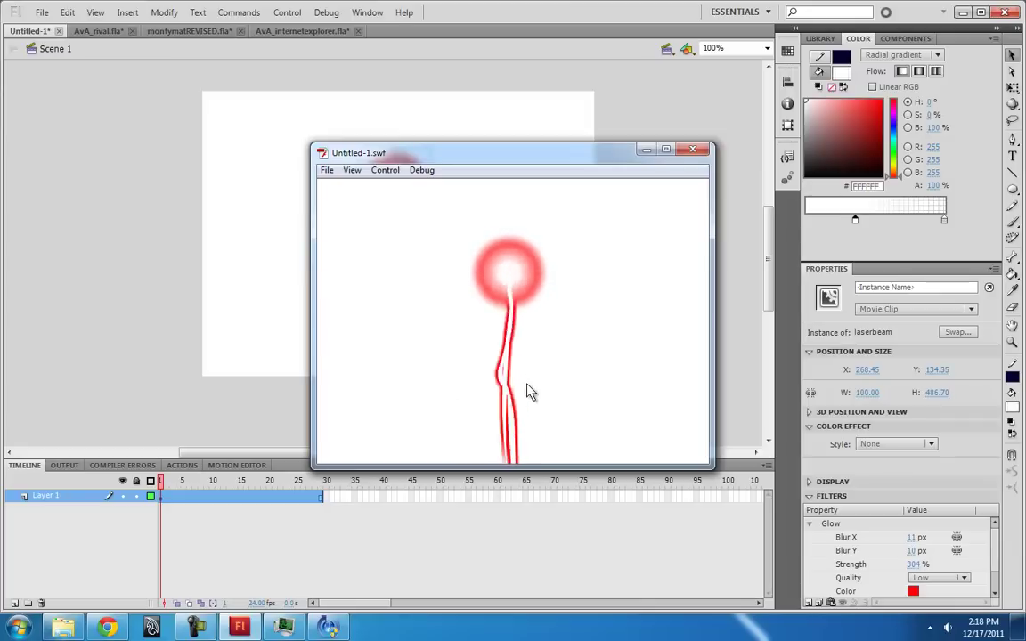
{"action": "left_click", "coordinate": [693, 150]}
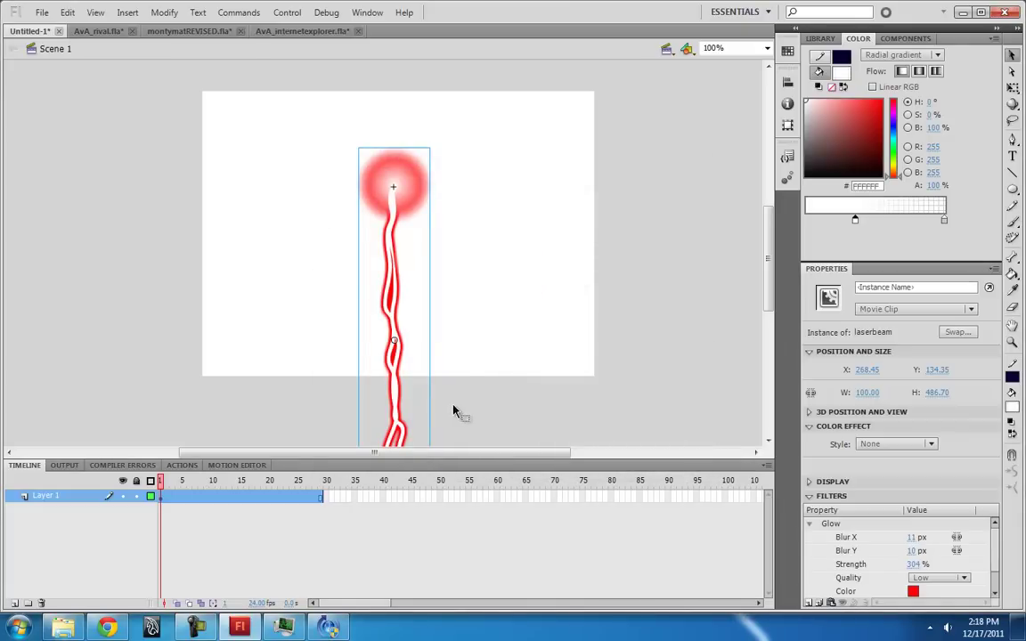
- Switch to the AvA_rival.fla document, return to Scene 1 and scrub the main timeline to frame 838
{"action": "left_click", "coordinate": [99, 30]}
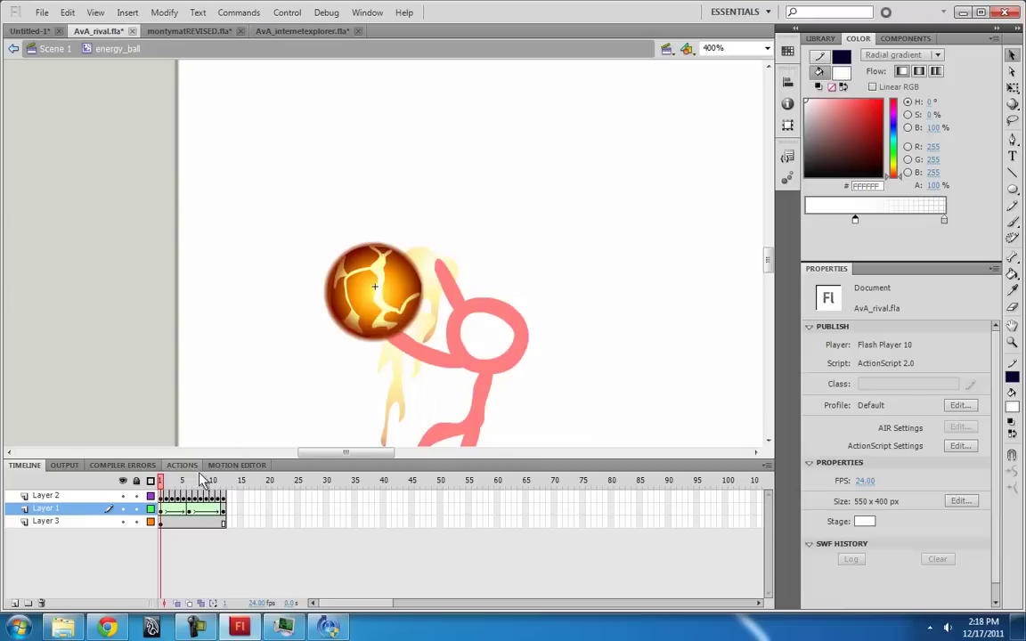
{"action": "double_click", "coordinate": [75, 86]}
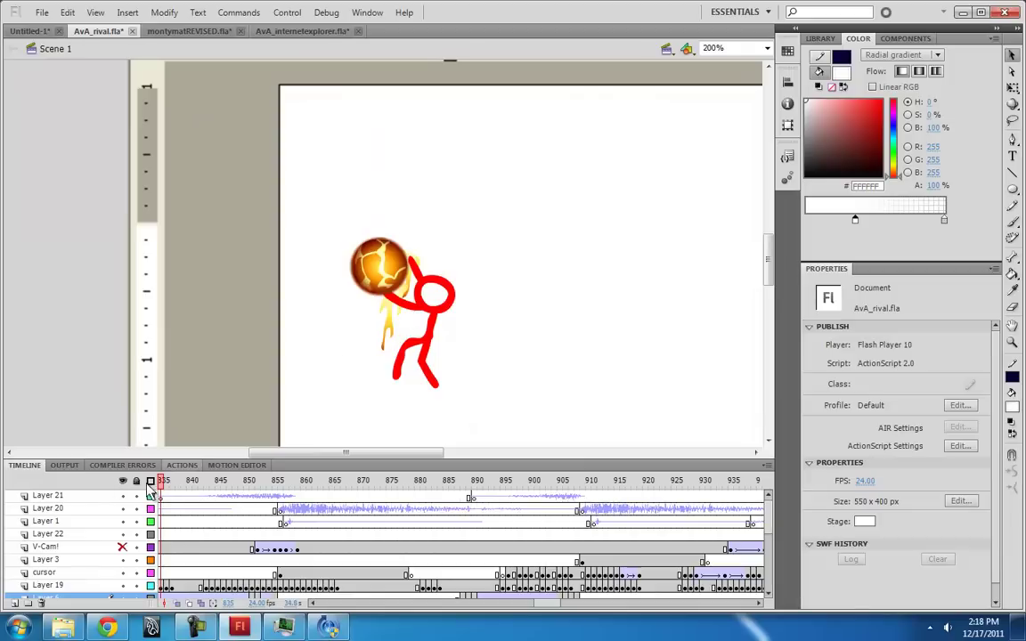
{"action": "left_click", "coordinate": [315, 603]}
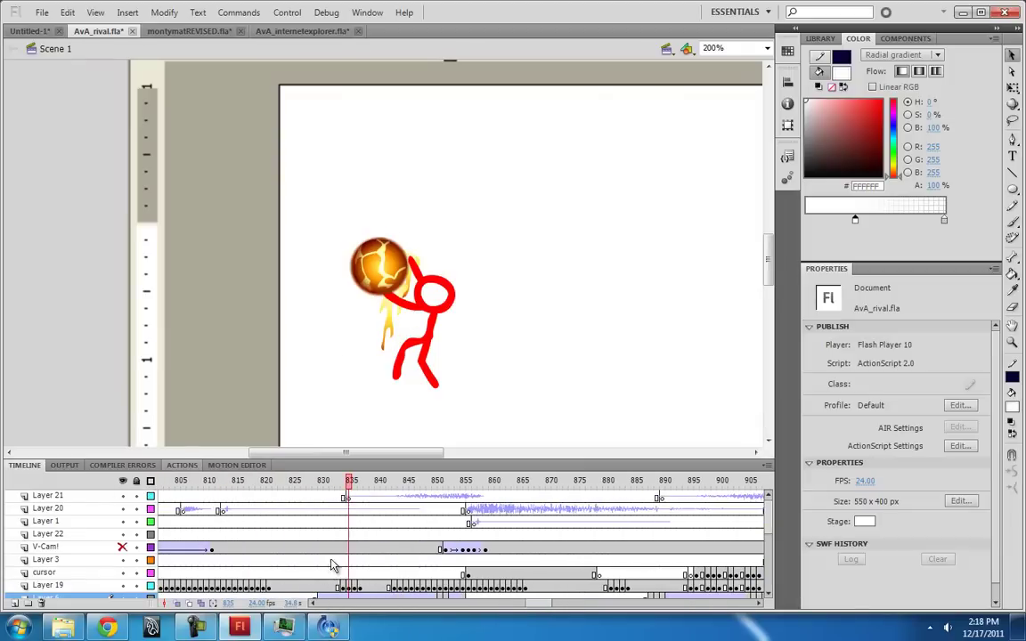
{"action": "scroll", "coordinate": [333, 561], "scroll_direction": "down", "scroll_amount": 1}
{"action": "mouse_move", "coordinate": [349, 485]}
{"action": "left_mouse_down"}
{"action": "mouse_move", "coordinate": [334, 484]}
{"action": "mouse_move", "coordinate": [516, 483]}
{"action": "mouse_move", "coordinate": [325, 486]}
{"action": "mouse_move", "coordinate": [366, 488]}
{"action": "left_mouse_up"}
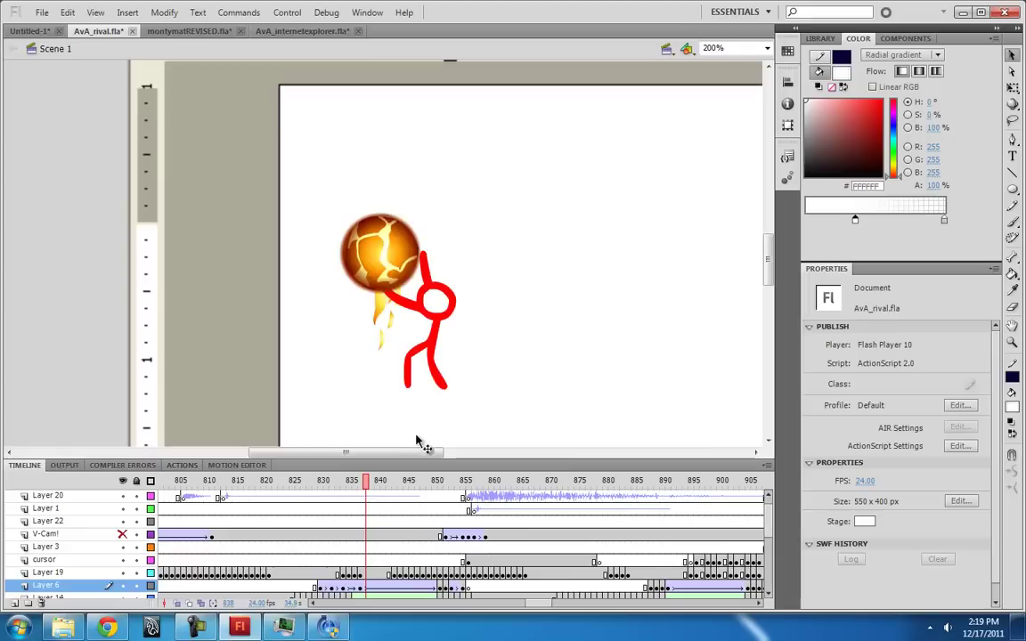
- Open the energy_ball symbol from frame 837 of Layer 6 and scrub through its animation to frame 12
{"action": "scroll", "coordinate": [419, 436], "scroll_direction": "down", "scroll_amount": 3}
{"action": "scroll", "coordinate": [389, 526], "scroll_direction": "down", "scroll_amount": 3}
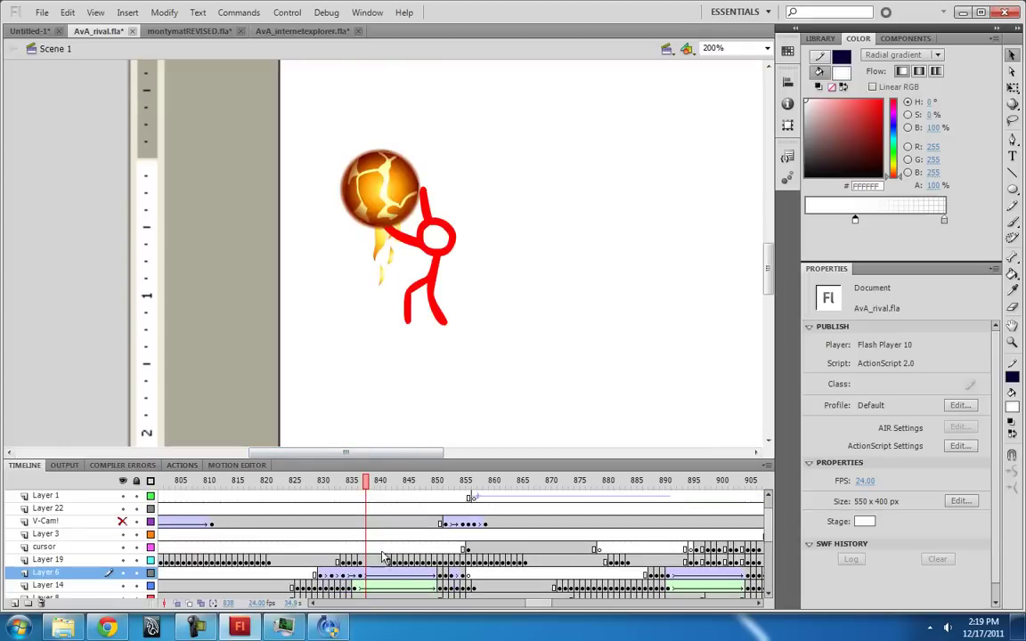
{"action": "left_click", "coordinate": [363, 550]}
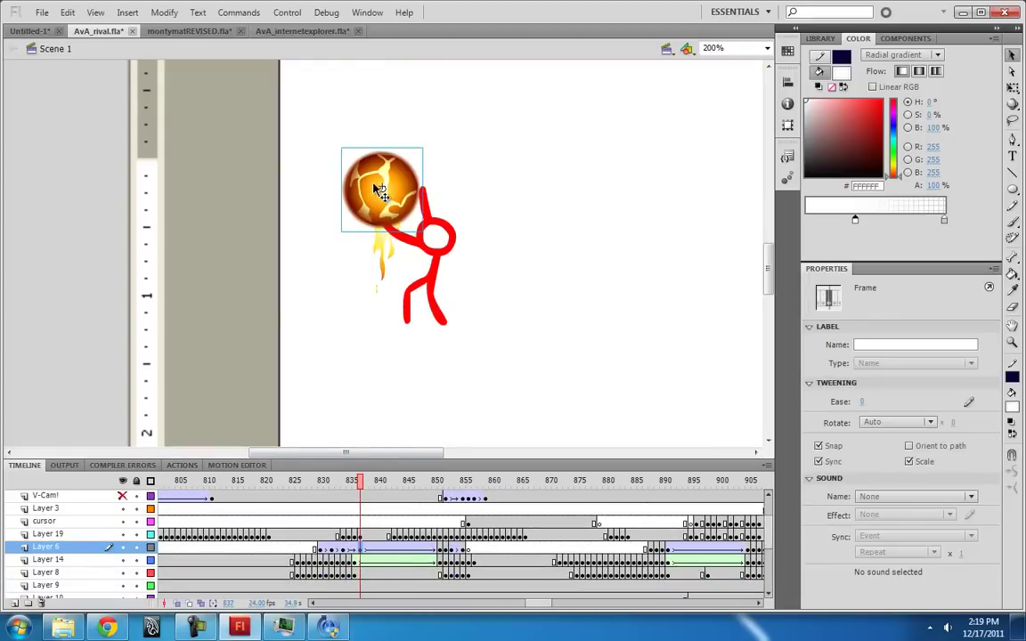
{"action": "double_click", "coordinate": [379, 186]}
{"action": "left_click_drag", "start_coordinate": [163, 492], "coordinate": [234, 495]}
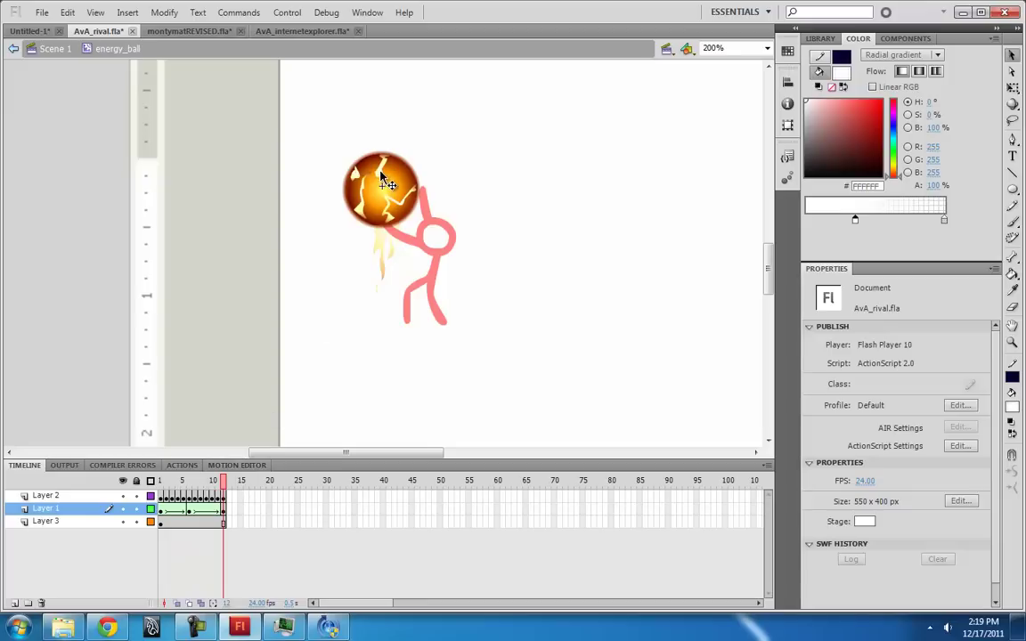
- Examine the energy ball's crack shapes at 400% zoom in frames 12 and 1 of Layer 2
{"action": "left_click", "coordinate": [383, 180]}
{"action": "key", "text": "ctrl+="}
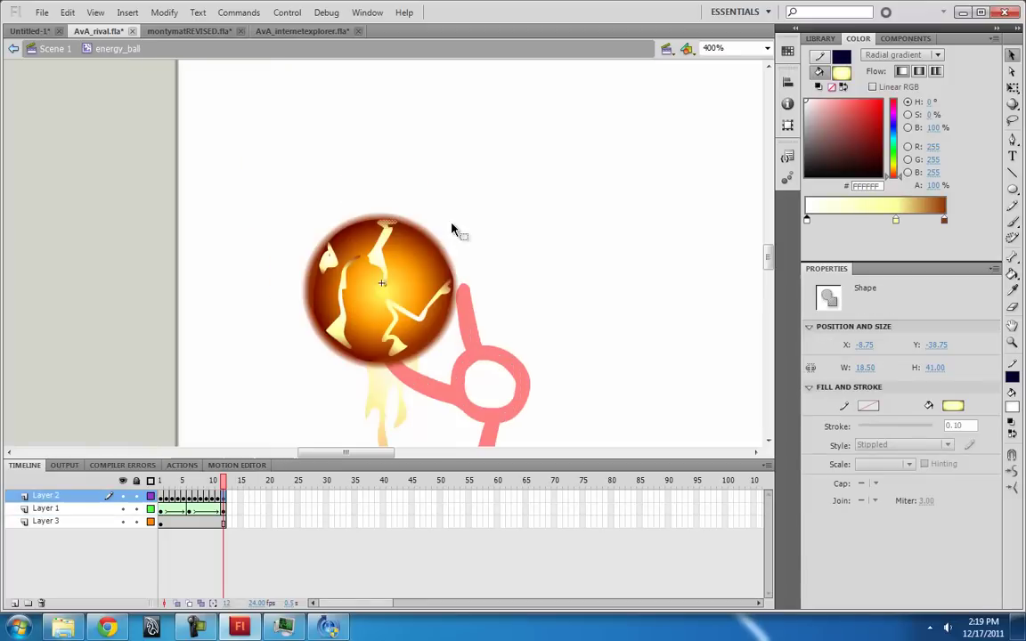
{"action": "left_click_drag", "start_coordinate": [229, 492], "coordinate": [147, 481]}
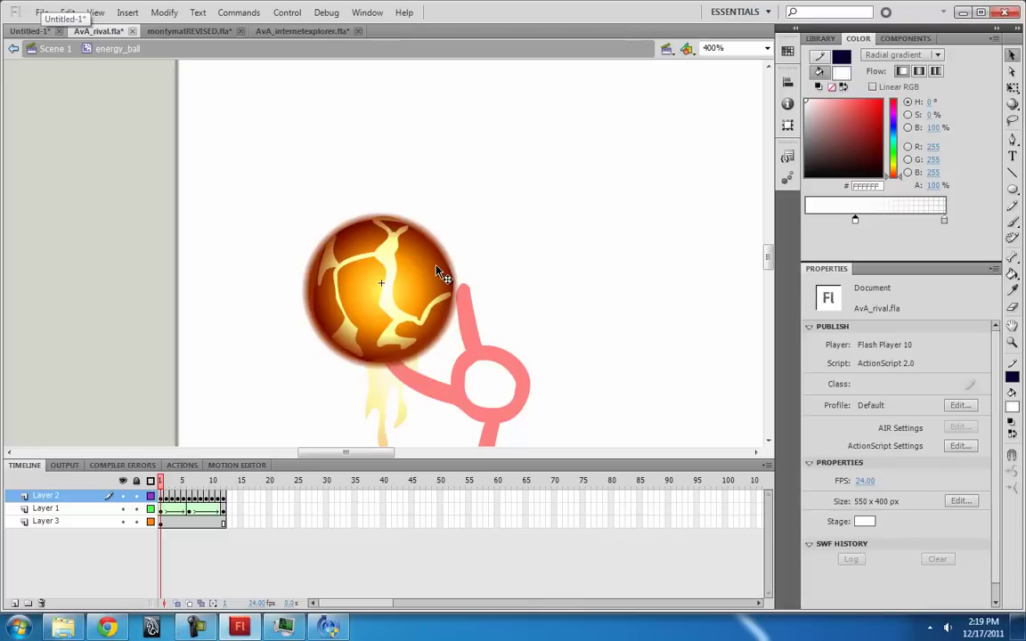
{"action": "left_click", "coordinate": [383, 258]}
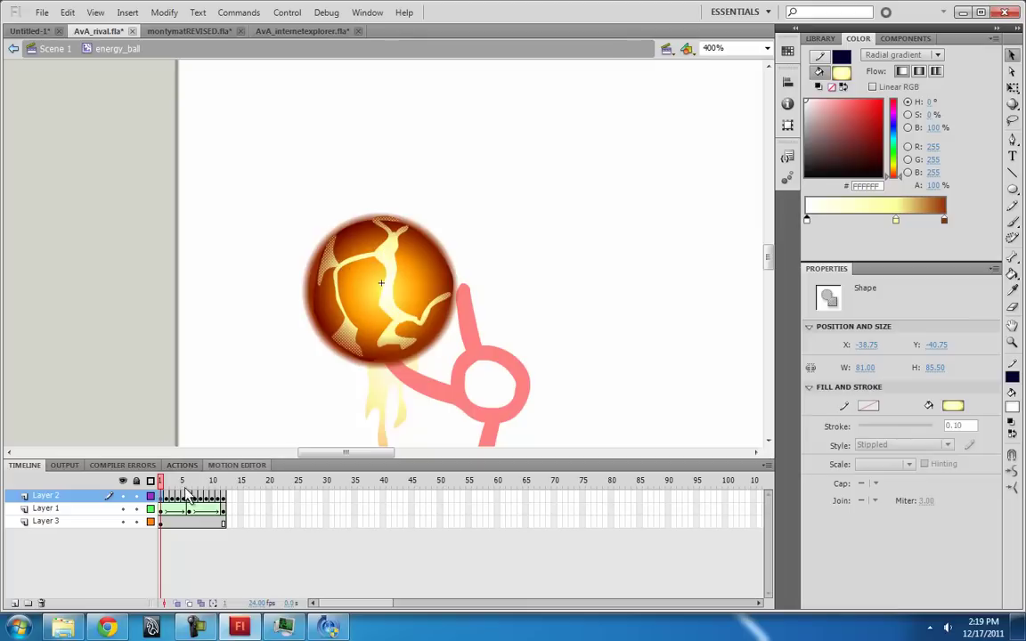
- Scrub the energy ball animation to frame 12, hide Layer 2 and inspect the ball's radial gradient fill in Layer 1
{"action": "left_click_drag", "start_coordinate": [163, 487], "coordinate": [233, 486]}
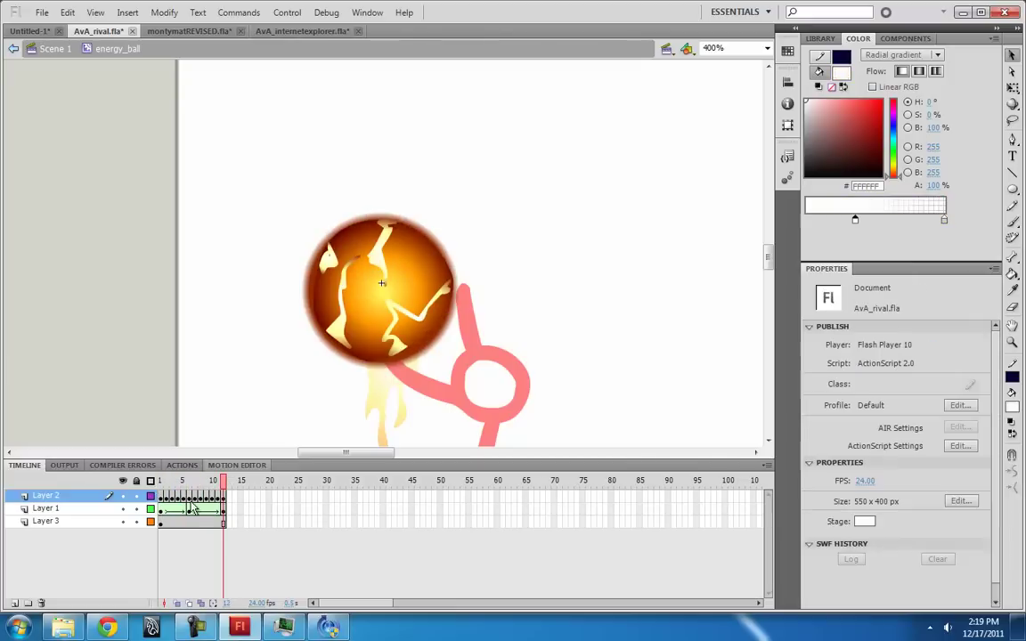
{"action": "left_click", "coordinate": [123, 495]}
{"action": "left_click", "coordinate": [366, 286]}
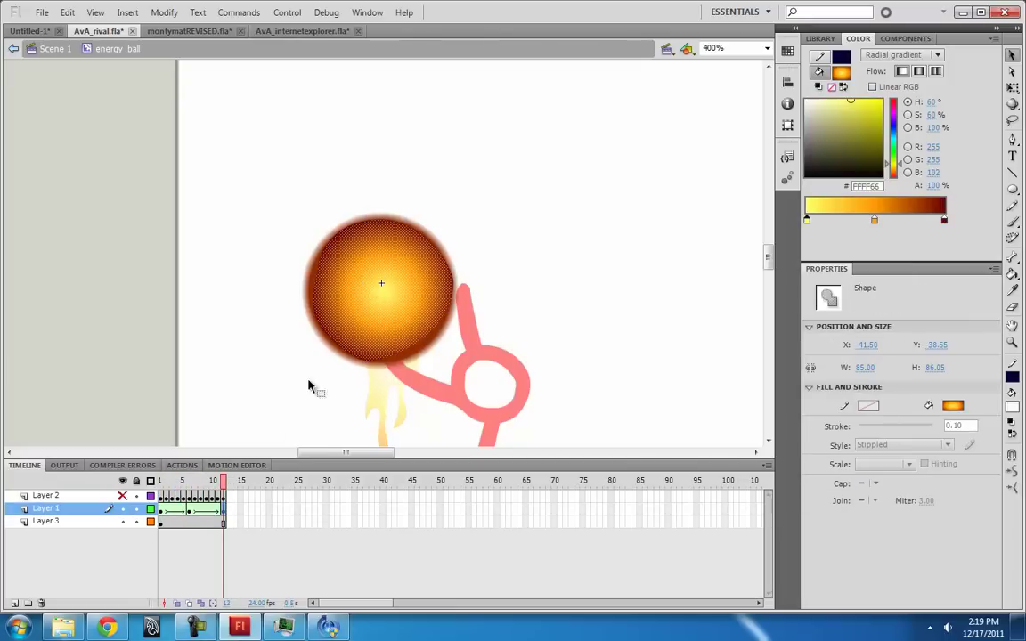
- Examine the ball in Layer 1's keyframes at frames 1, 6 and 12, then hide and reshow Layer 1 to view the shape underneath
{"action": "left_click", "coordinate": [161, 511]}
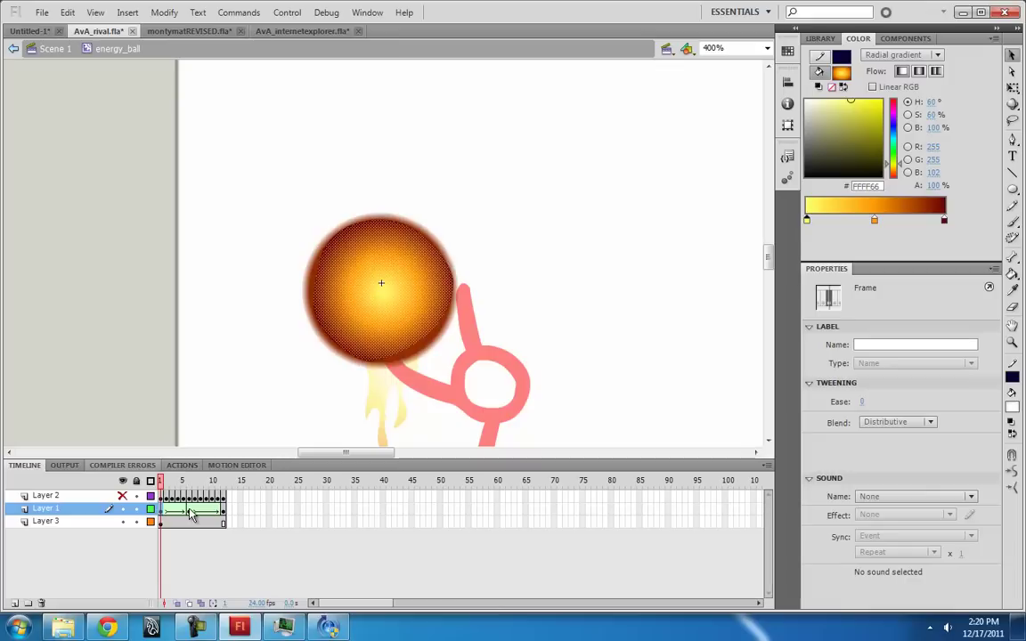
{"action": "left_click", "coordinate": [189, 511]}
{"action": "left_click", "coordinate": [223, 512]}
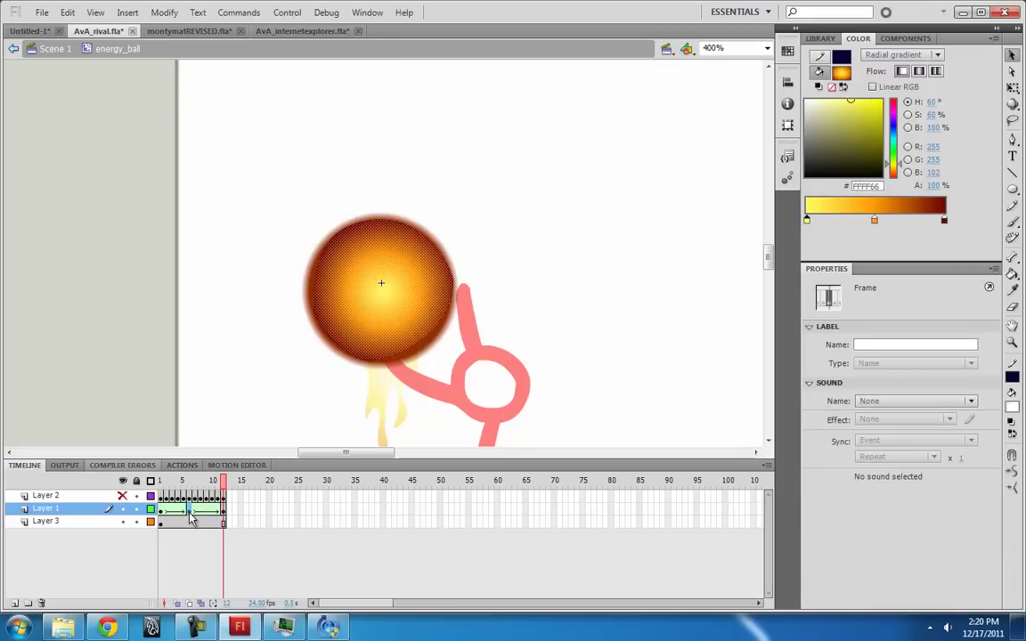
{"action": "left_click", "coordinate": [188, 513]}
{"action": "left_click", "coordinate": [162, 513]}
{"action": "left_click", "coordinate": [123, 509]}
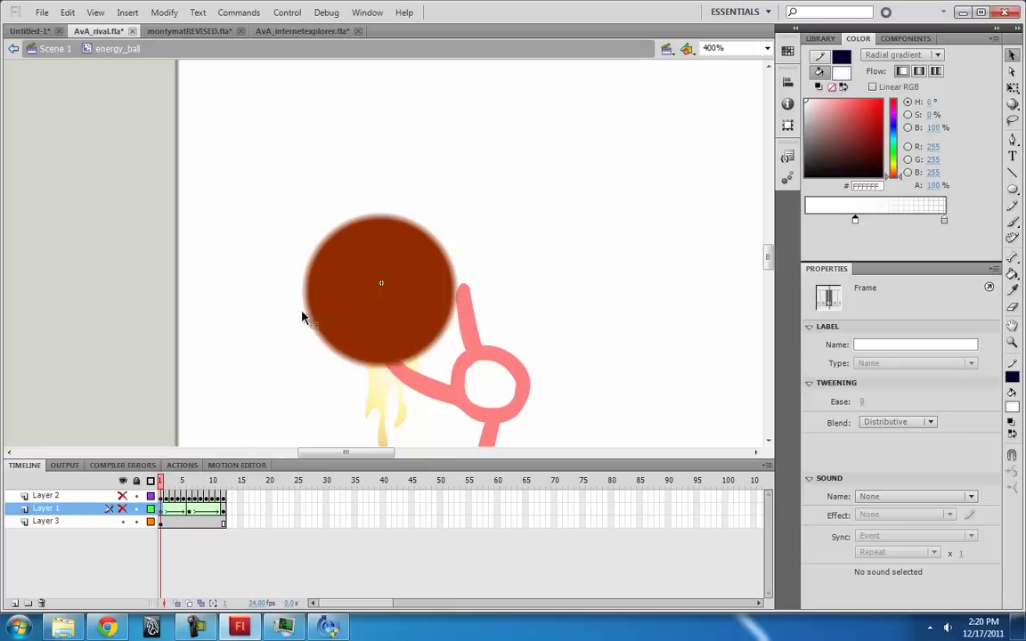
{"action": "left_click", "coordinate": [123, 508]}
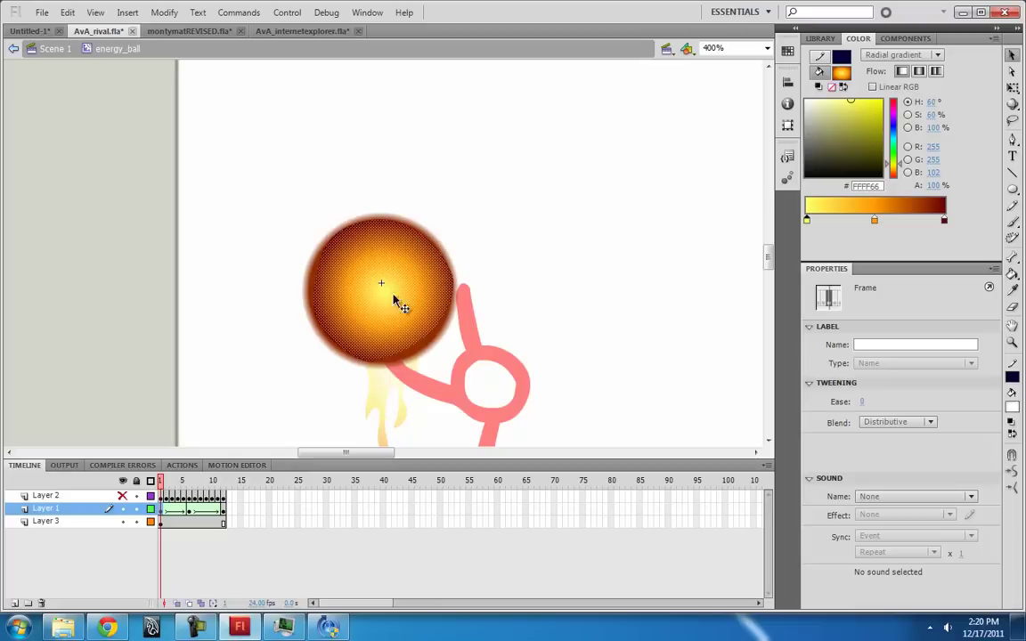
- Switch to the Untitled-1 document and move the laserbeam instance to the stage's upper-left area, at about X 52.5, Y 74.35
{"action": "left_click", "coordinate": [31, 31]}
{"action": "left_click_drag", "start_coordinate": [392, 186], "coordinate": [239, 143]}
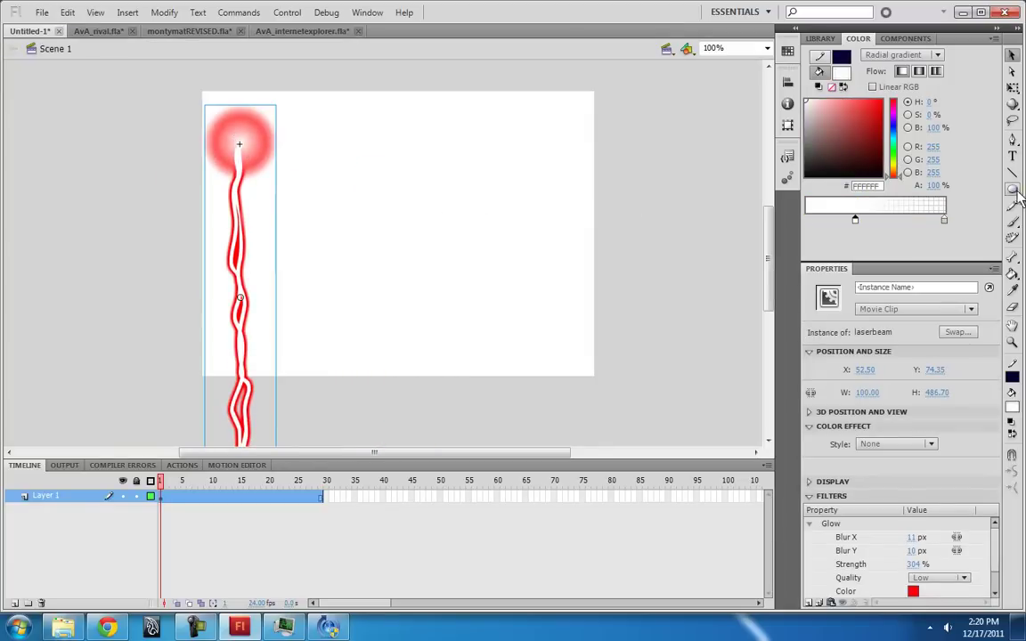
- Draw a circle about 94 px wide on the empty stage right of the laser beam with the Oval tool and a solid black fill
{"action": "left_click", "coordinate": [1011, 189]}
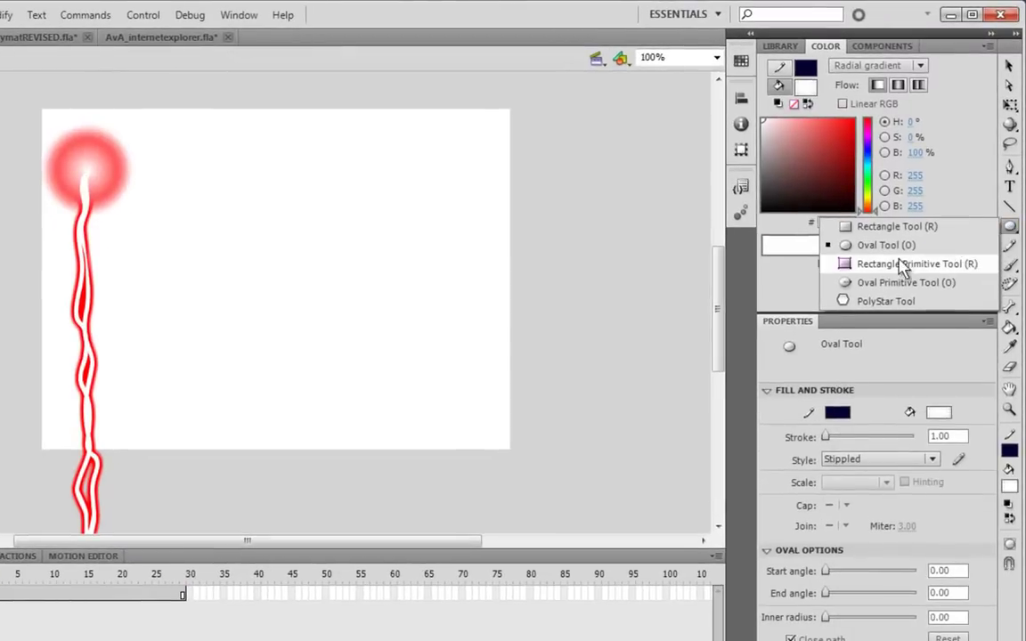
{"action": "left_click", "coordinate": [892, 247]}
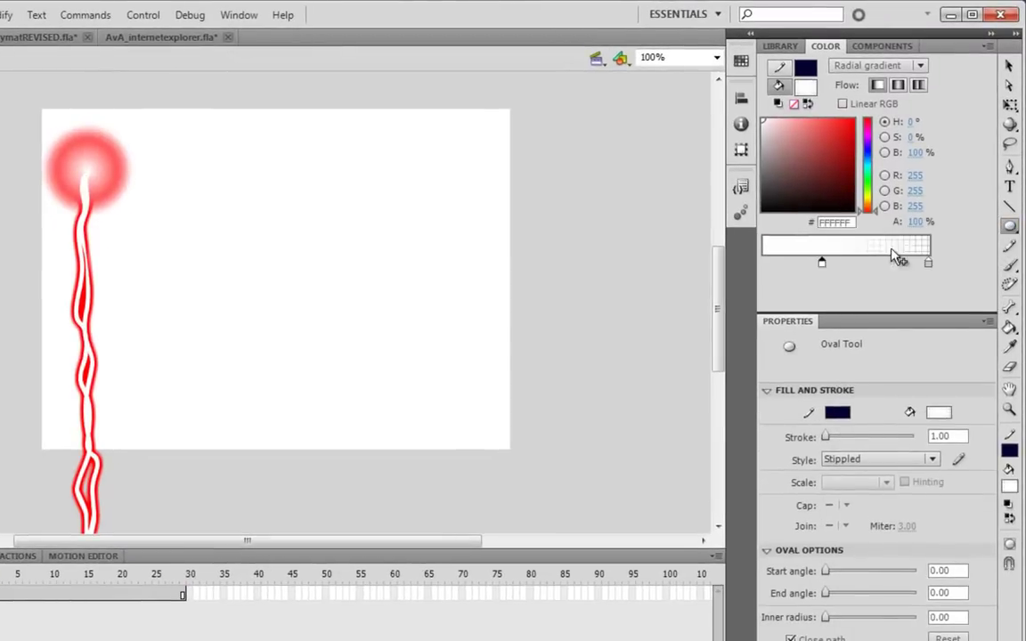
{"action": "left_click", "coordinate": [927, 262]}
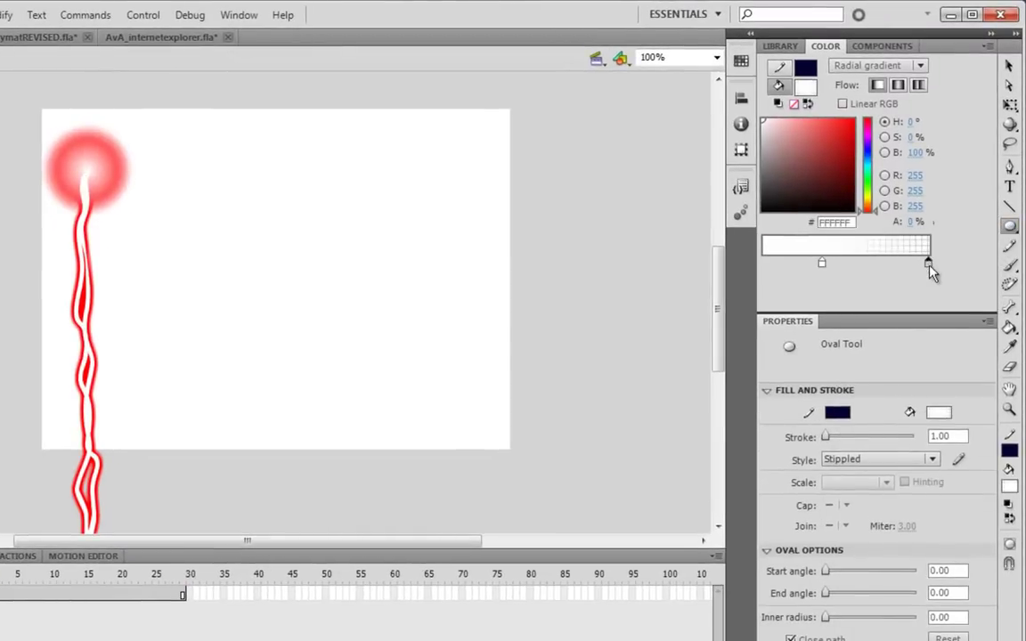
{"action": "left_click", "coordinate": [909, 66]}
{"action": "left_click", "coordinate": [891, 104]}
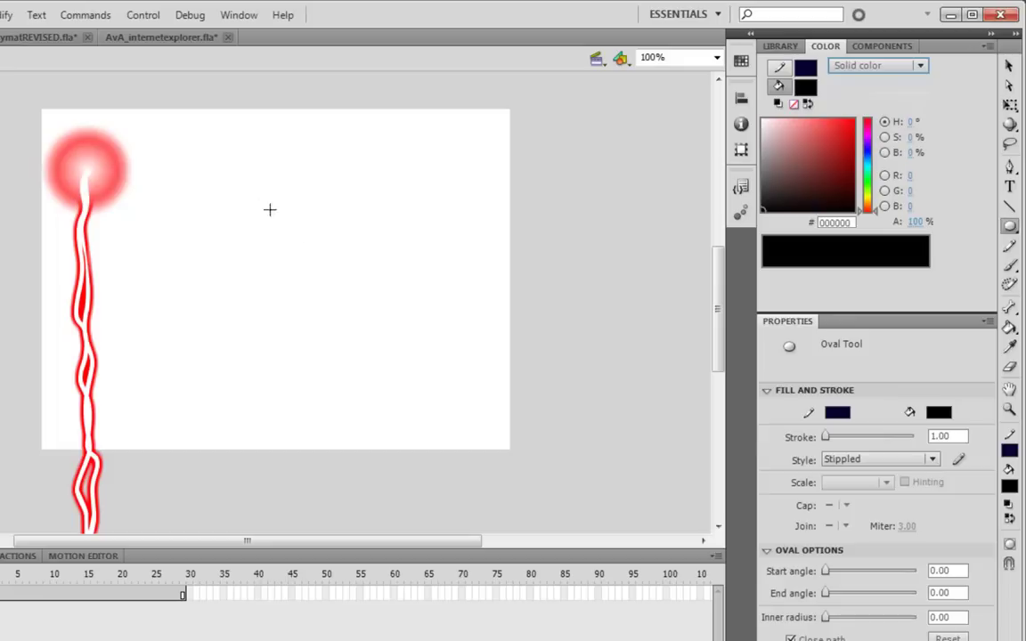
{"action": "left_click_drag", "start_coordinate": [251, 191], "coordinate": [333, 272]}
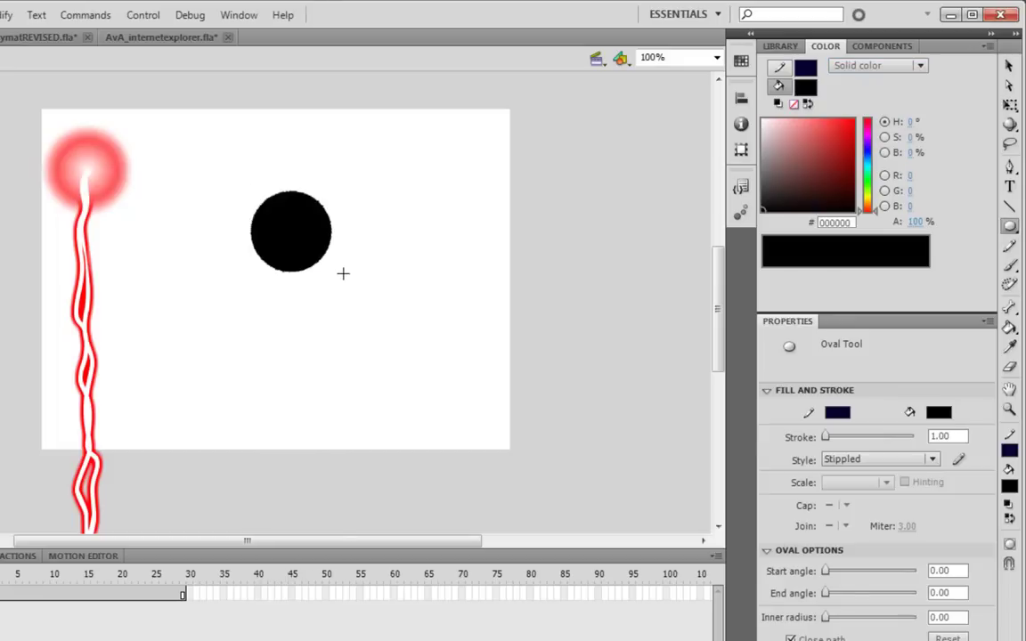
- Set the black circle's stroke style to Hairline, remove its stroke color and reselect the fill
{"action": "left_click", "coordinate": [1009, 66]}
{"action": "left_click", "coordinate": [311, 238]}
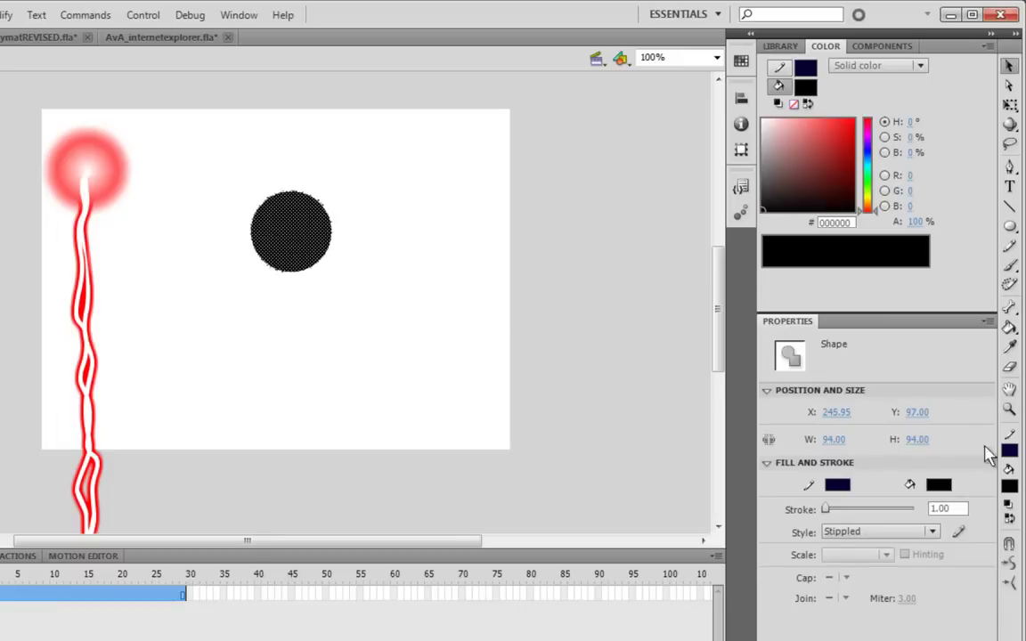
{"action": "left_click", "coordinate": [931, 532]}
{"action": "left_click", "coordinate": [855, 547]}
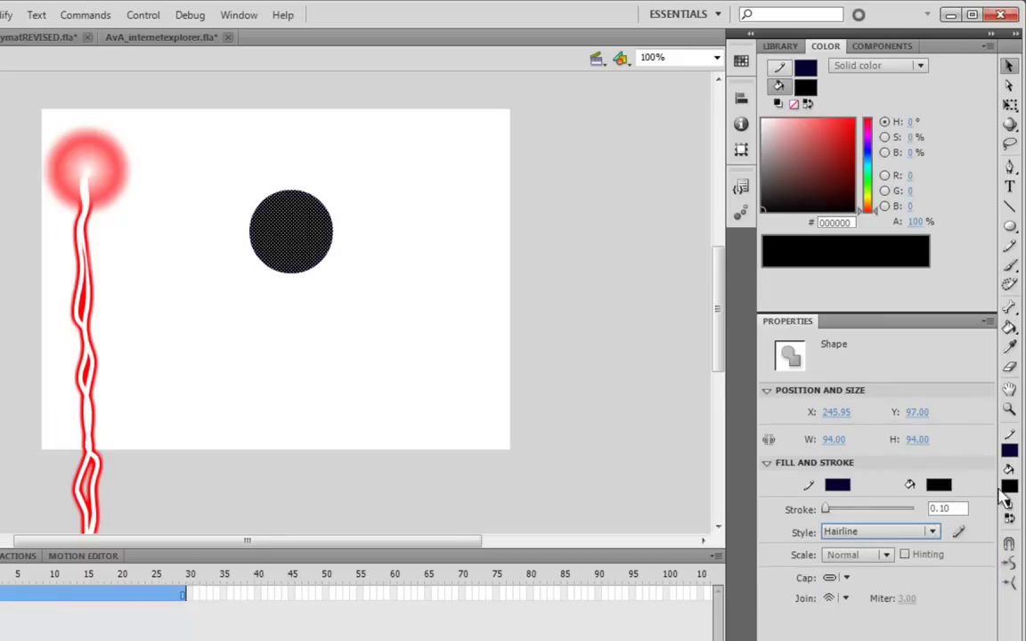
{"action": "left_click", "coordinate": [1009, 451]}
{"action": "left_click", "coordinate": [996, 470]}
{"action": "left_click", "coordinate": [389, 234]}
{"action": "left_click", "coordinate": [286, 233]}
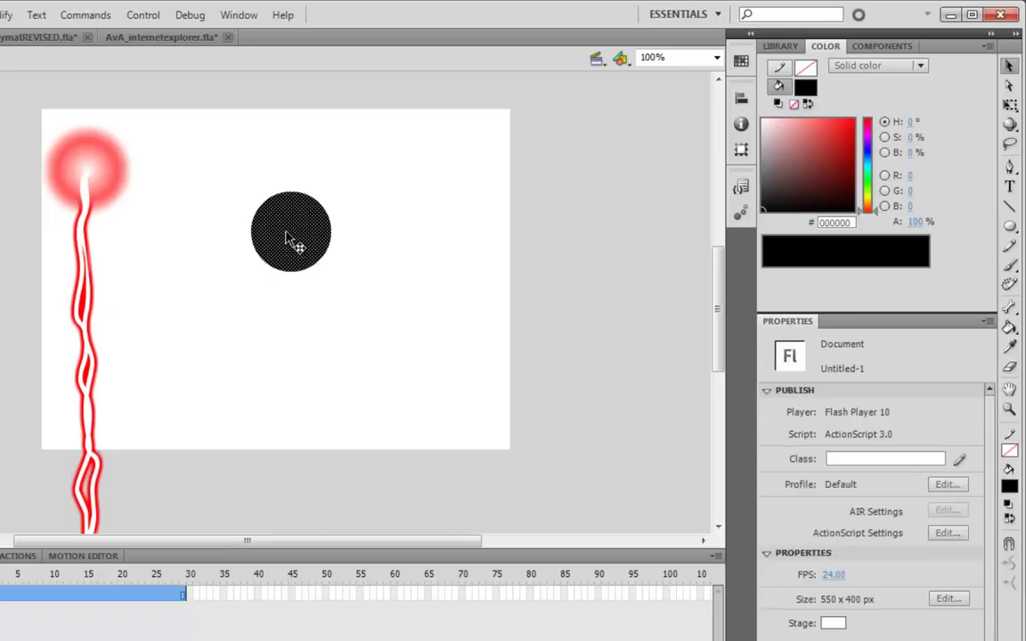
- Convert the black circle to a movie clip symbol named energyball and open it for editing
{"action": "key", "text": "F8"}
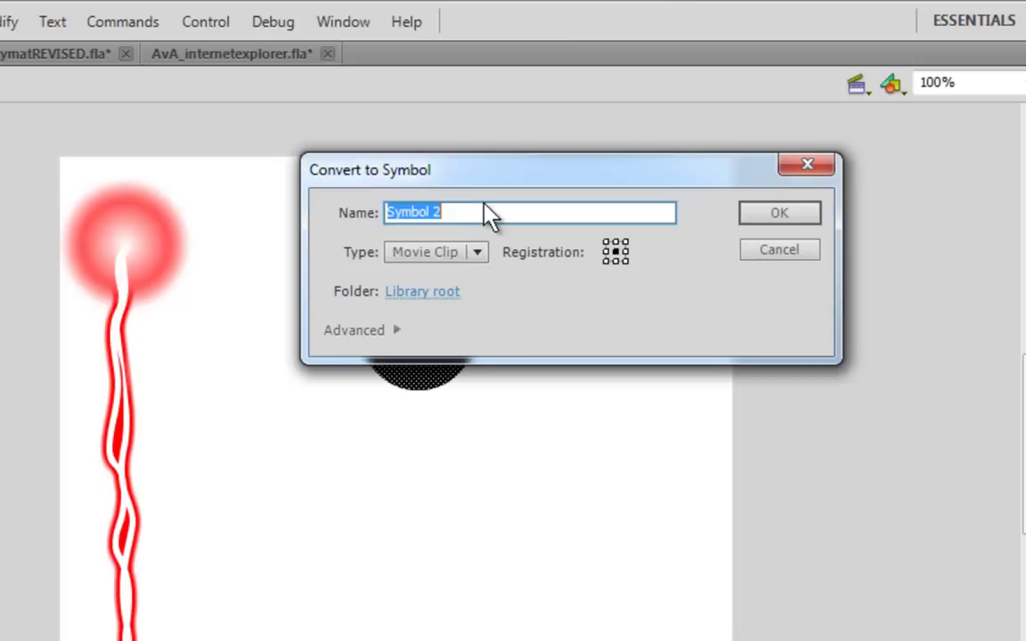
{"action": "type", "text": "energ"}
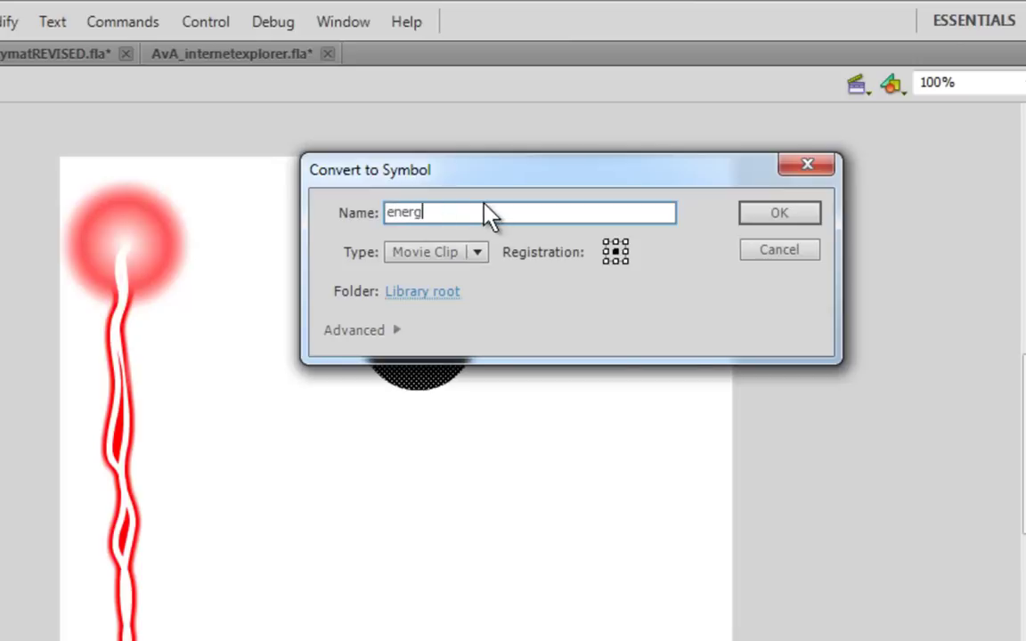
{"action": "type", "text": "yball"}
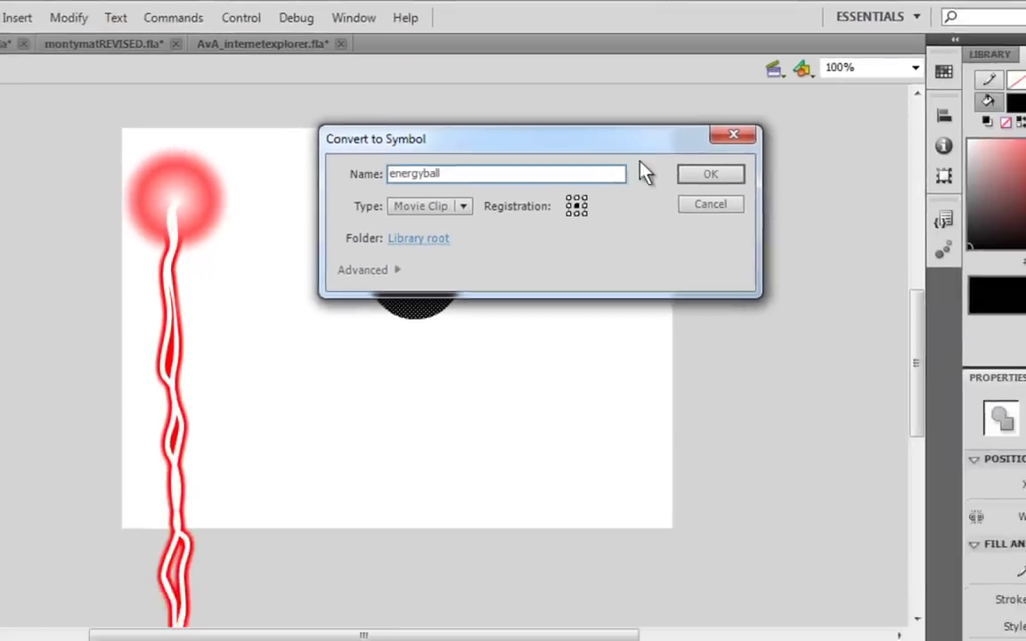
{"action": "key", "text": "Return"}
{"action": "double_click", "coordinate": [442, 197]}
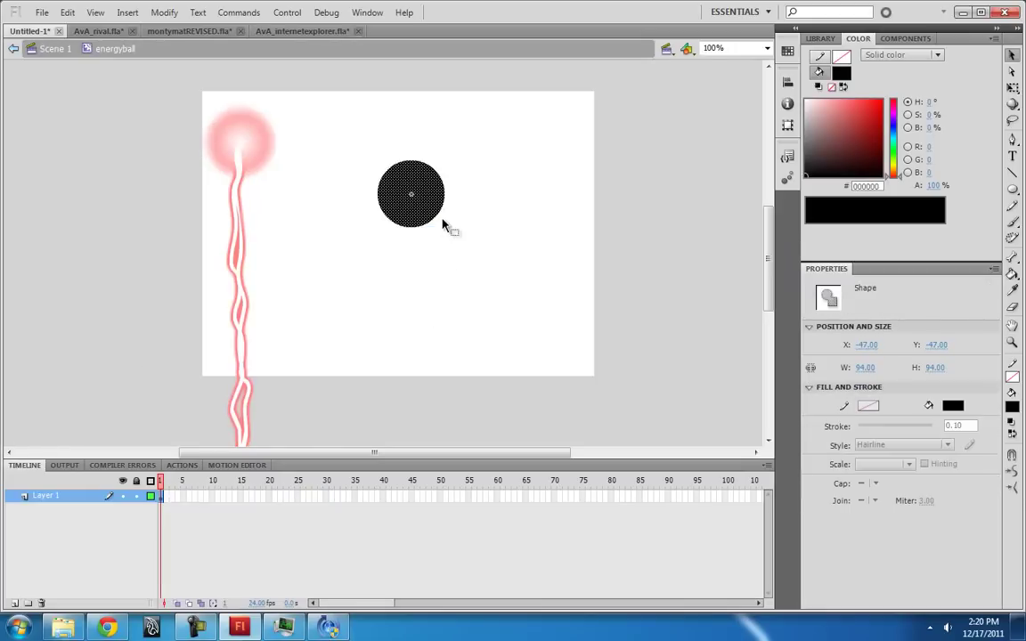
- Give the circle a radial gradient fill with its outer stop at 100% alpha and an added yellow FFDB33 stop at the center
{"action": "key", "text": "ctrl+equal"}
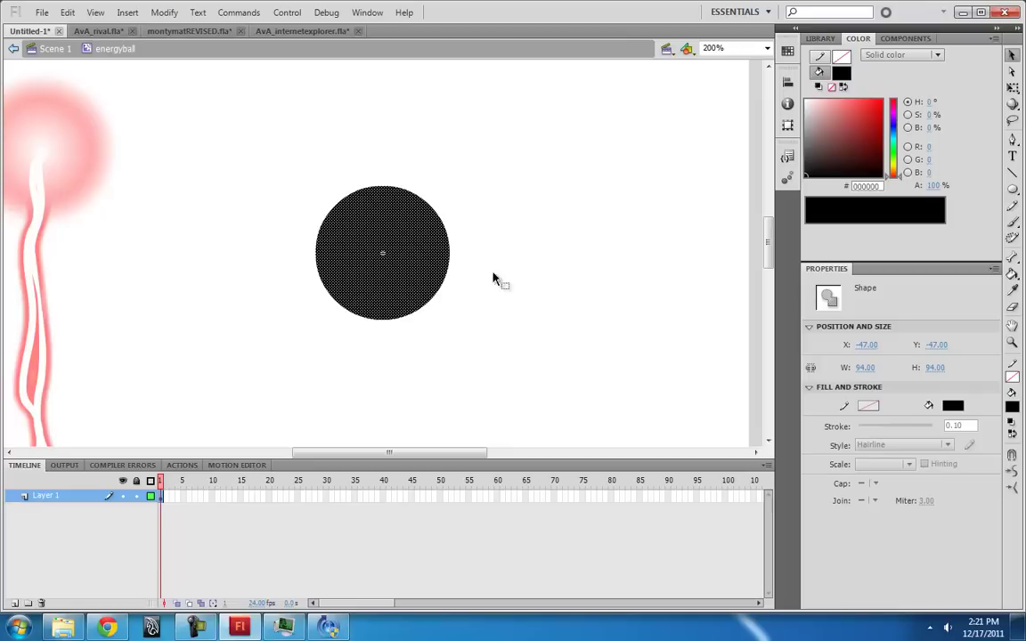
{"action": "left_click", "coordinate": [934, 55]}
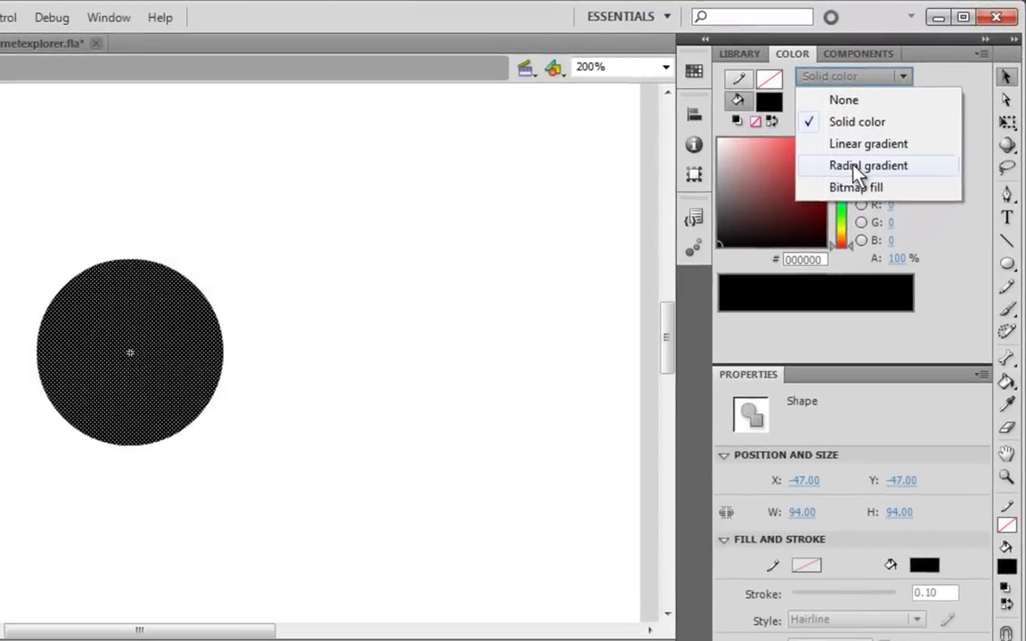
{"action": "left_click", "coordinate": [907, 120]}
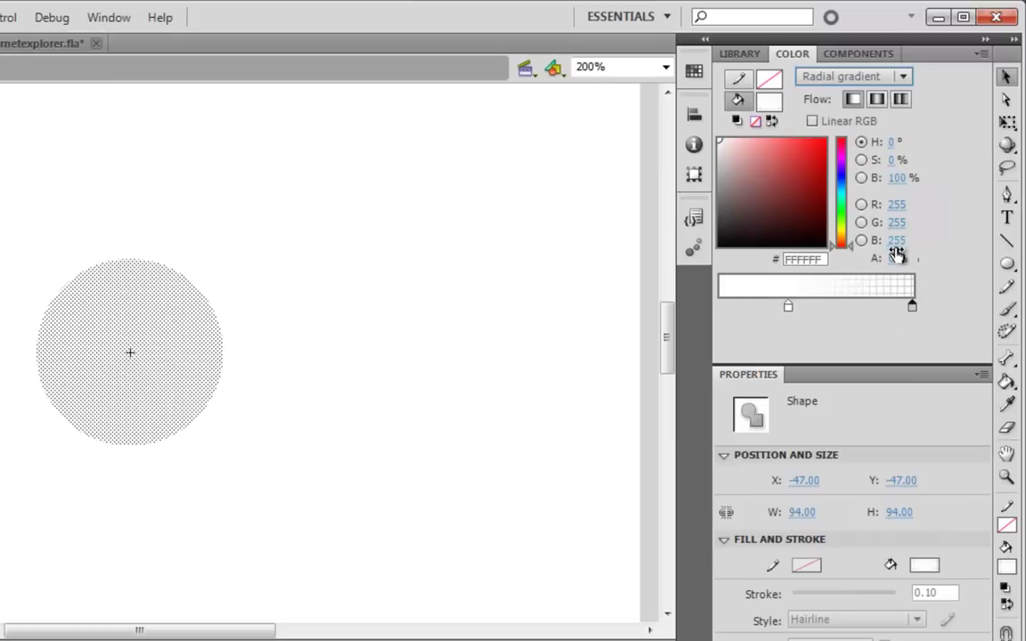
{"action": "left_click_drag", "start_coordinate": [893, 258], "coordinate": [983, 258]}
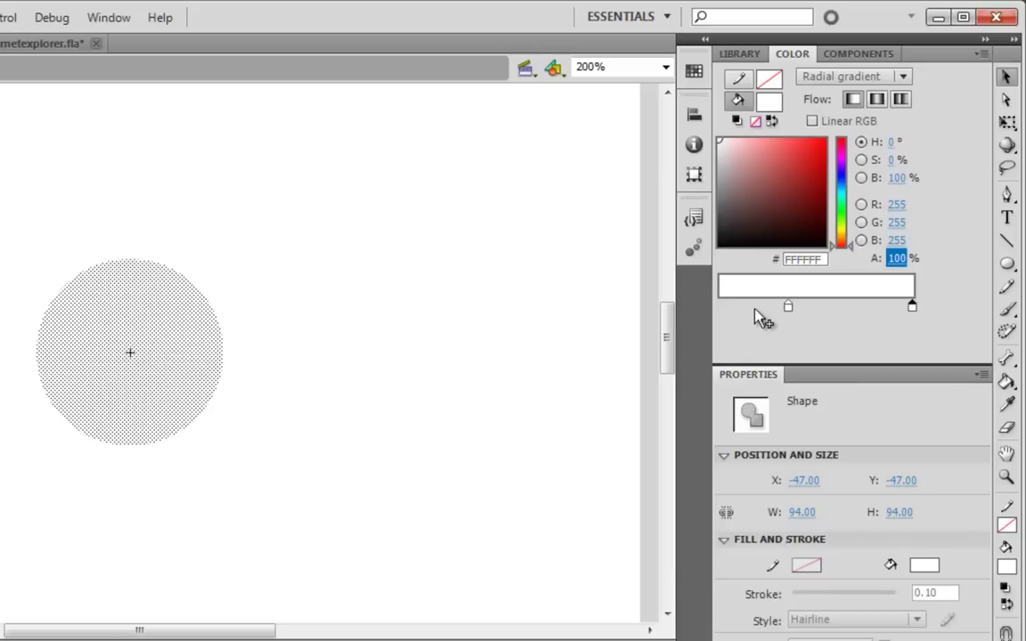
{"action": "left_click", "coordinate": [843, 232]}
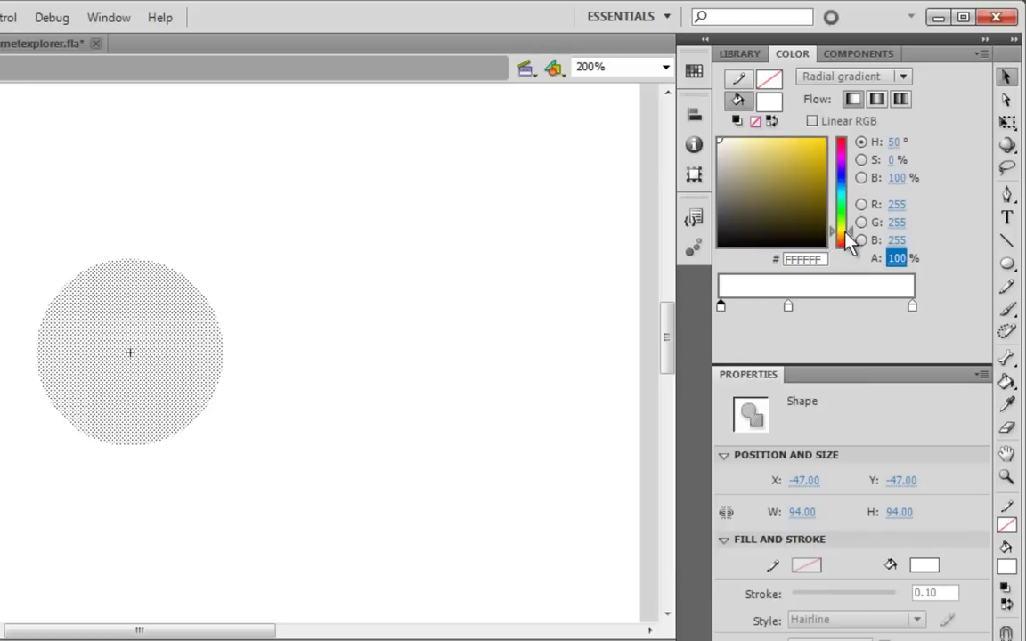
{"action": "left_click_drag", "start_coordinate": [803, 162], "coordinate": [800, 128]}
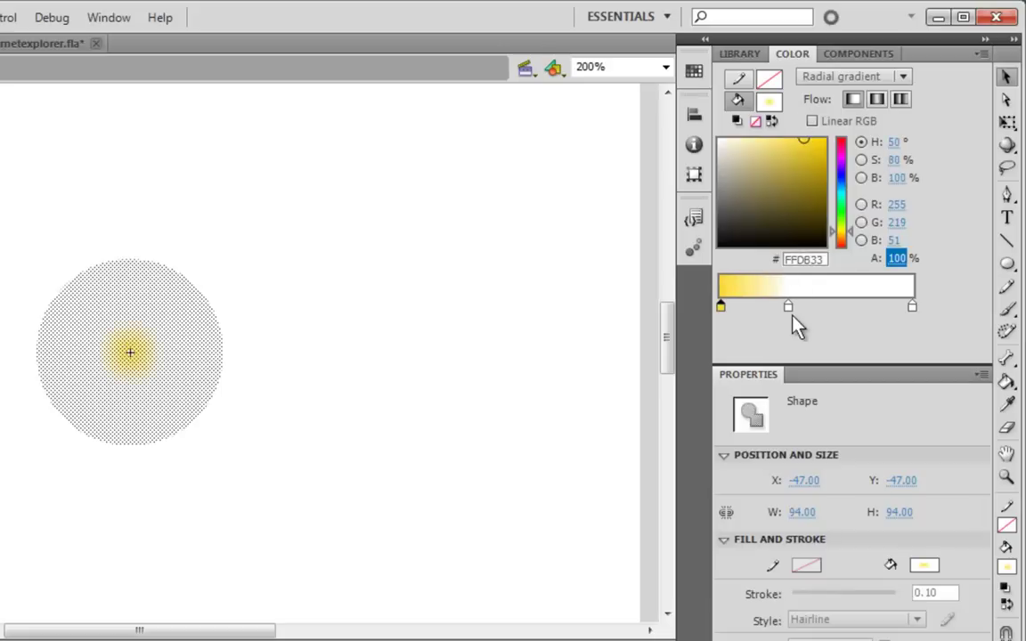
- Shift the gradient's middle stop slightly outward, color it orange-brown AD5500, and add a dark red 9C2008 stop near the outer edge
{"action": "left_click_drag", "start_coordinate": [789, 306], "coordinate": [807, 307]}
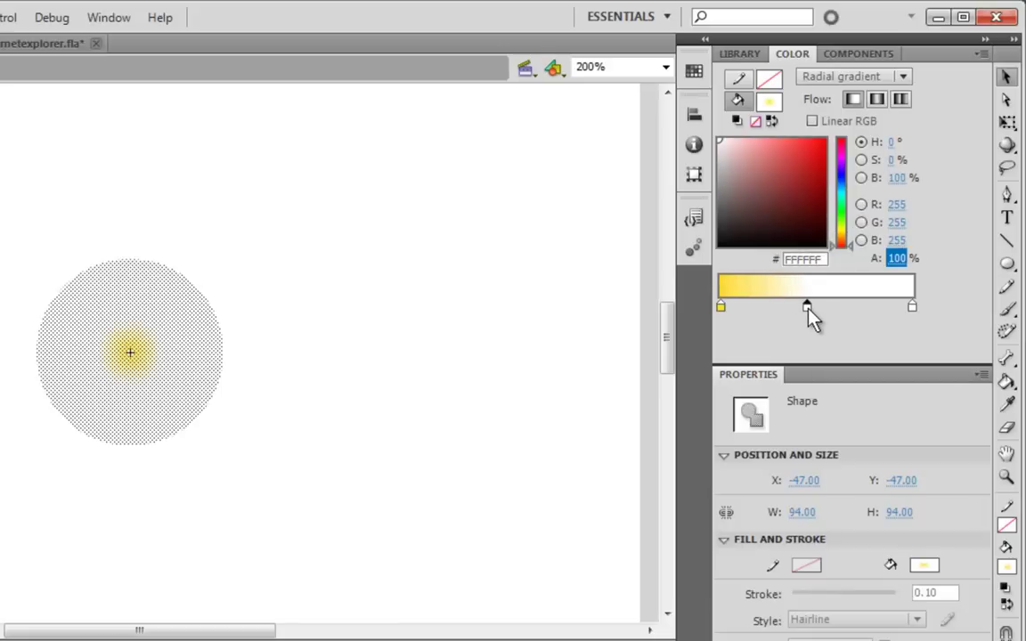
{"action": "left_click", "coordinate": [853, 238]}
{"action": "left_click_drag", "start_coordinate": [816, 165], "coordinate": [839, 176]}
{"action": "left_click", "coordinate": [878, 301]}
{"action": "mouse_move", "coordinate": [792, 210]}
{"action": "left_mouse_down"}
{"action": "mouse_move", "coordinate": [806, 190]}
{"action": "mouse_move", "coordinate": [828, 191]}
{"action": "mouse_move", "coordinate": [851, 223]}
{"action": "mouse_move", "coordinate": [841, 241]}
{"action": "mouse_move", "coordinate": [852, 255]}
{"action": "left_mouse_up"}
{"action": "left_click_drag", "start_coordinate": [819, 178], "coordinate": [816, 183]}
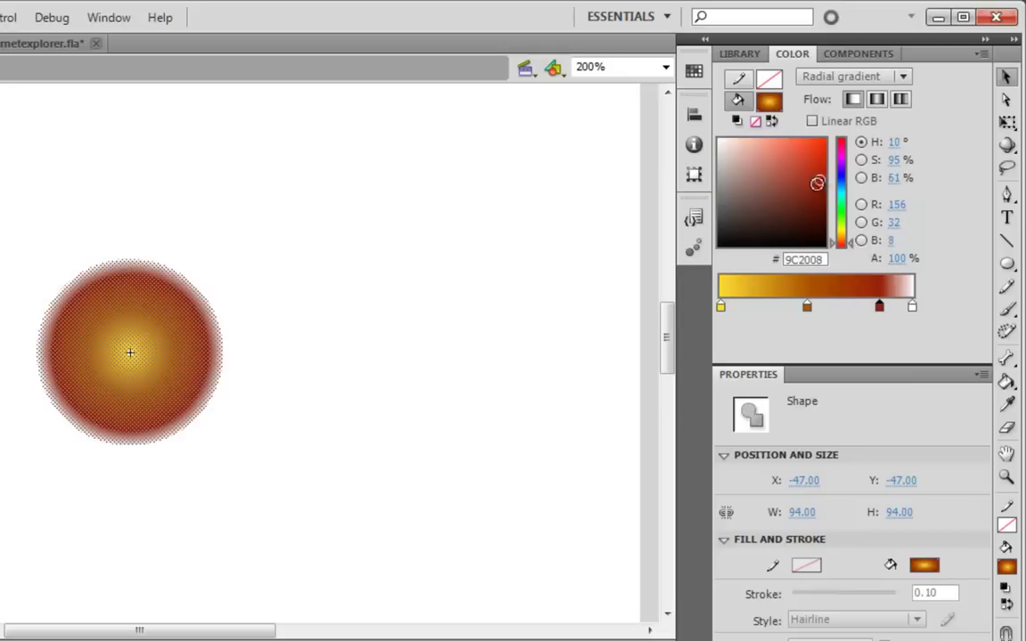
- Set the gradient's outermost stop to dark red 9C2008 with 0% alpha and deselect the ball
{"action": "left_click", "coordinate": [912, 307]}
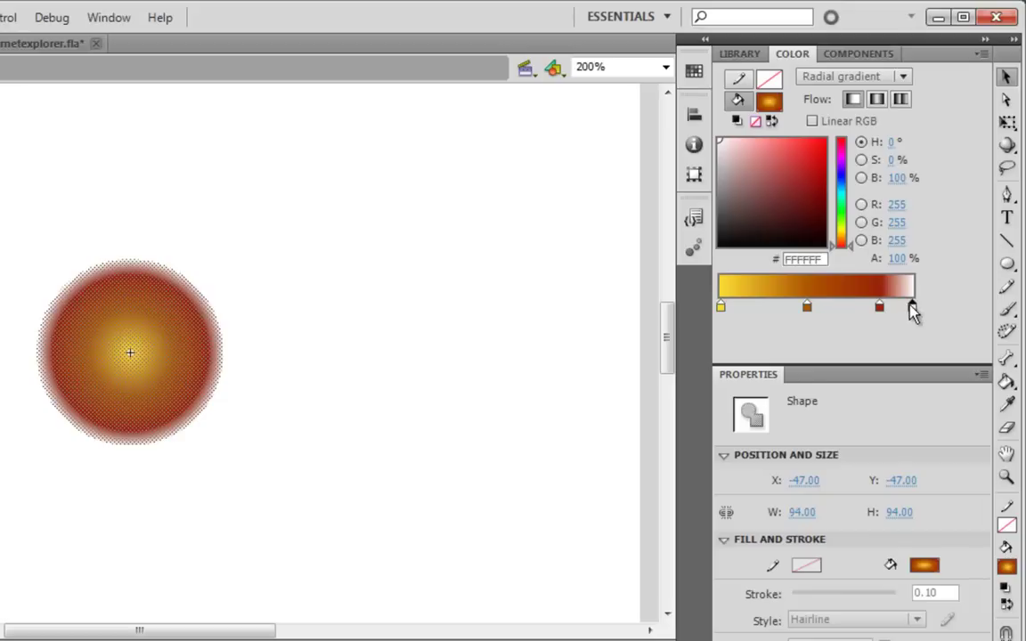
{"action": "left_click_drag", "start_coordinate": [917, 430], "coordinate": [917, 430]}
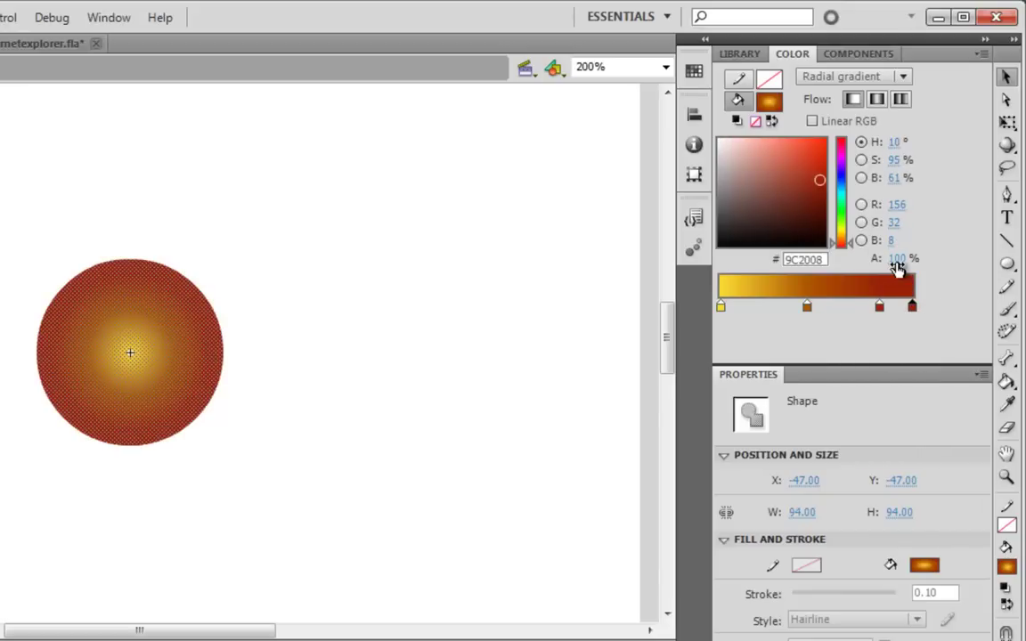
{"action": "left_click_drag", "start_coordinate": [897, 267], "coordinate": [446, 327]}
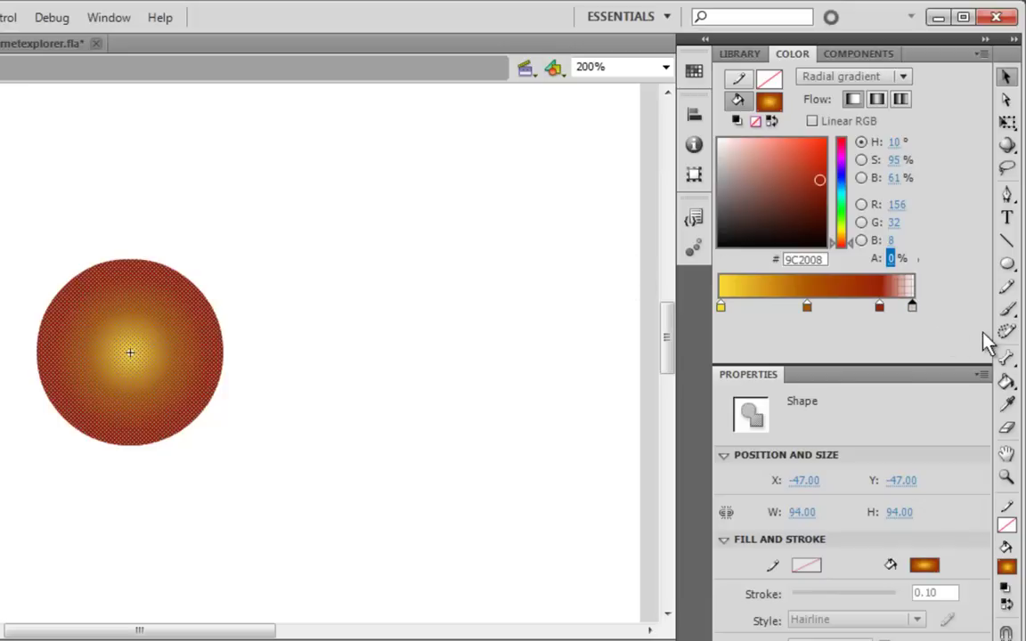
{"action": "left_click", "coordinate": [299, 280]}
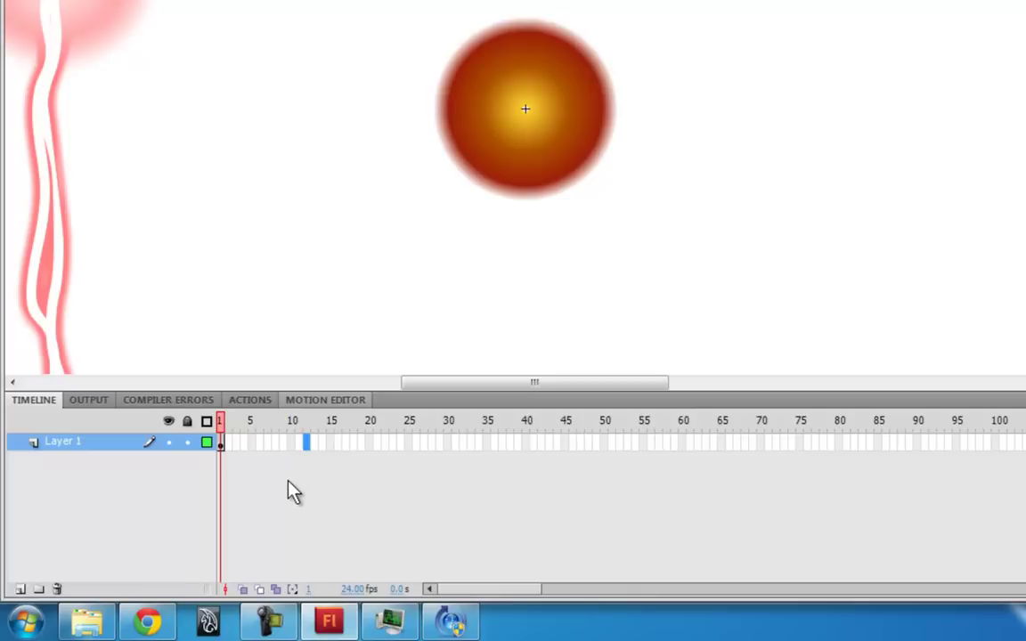
- Insert a keyframe at frame 12 of Layer 1 and, at frame 6, move the ball gradient's orange-brown stop outward
{"action": "key", "text": "F6"}
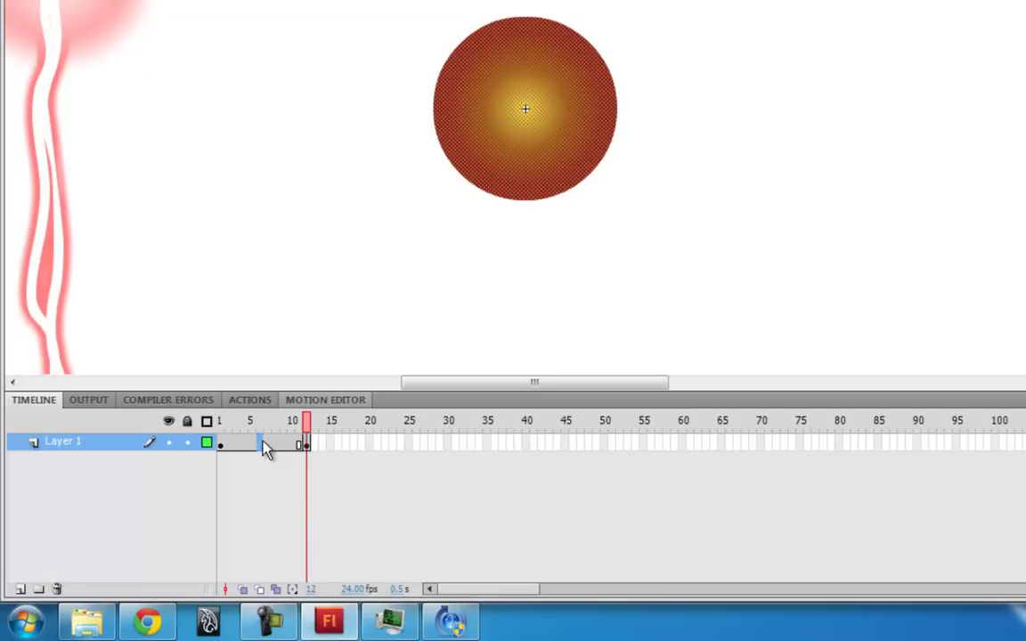
{"action": "left_click", "coordinate": [261, 444]}
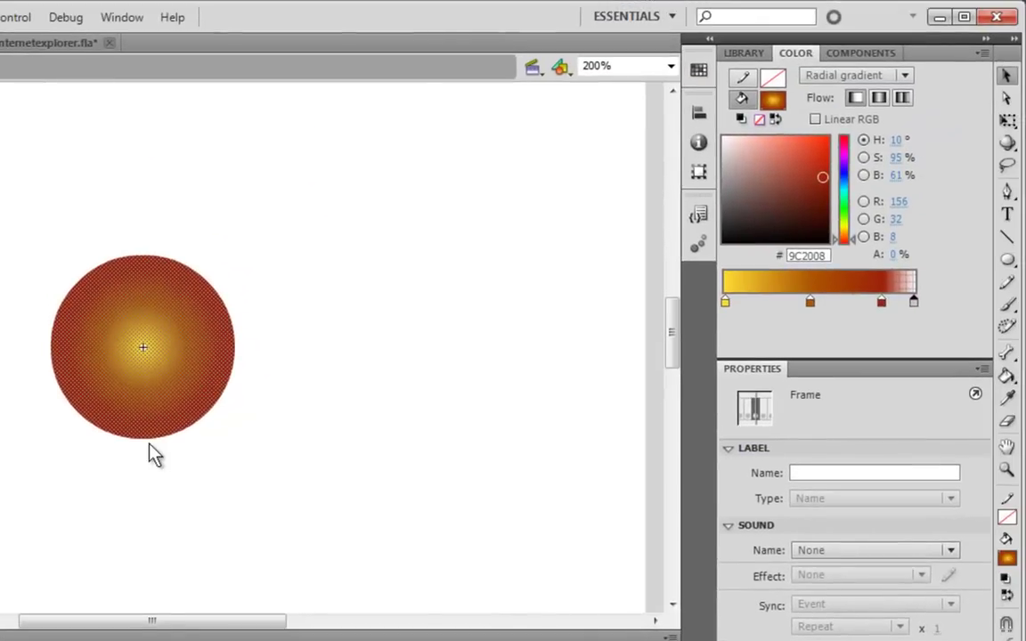
{"action": "left_click", "coordinate": [174, 349]}
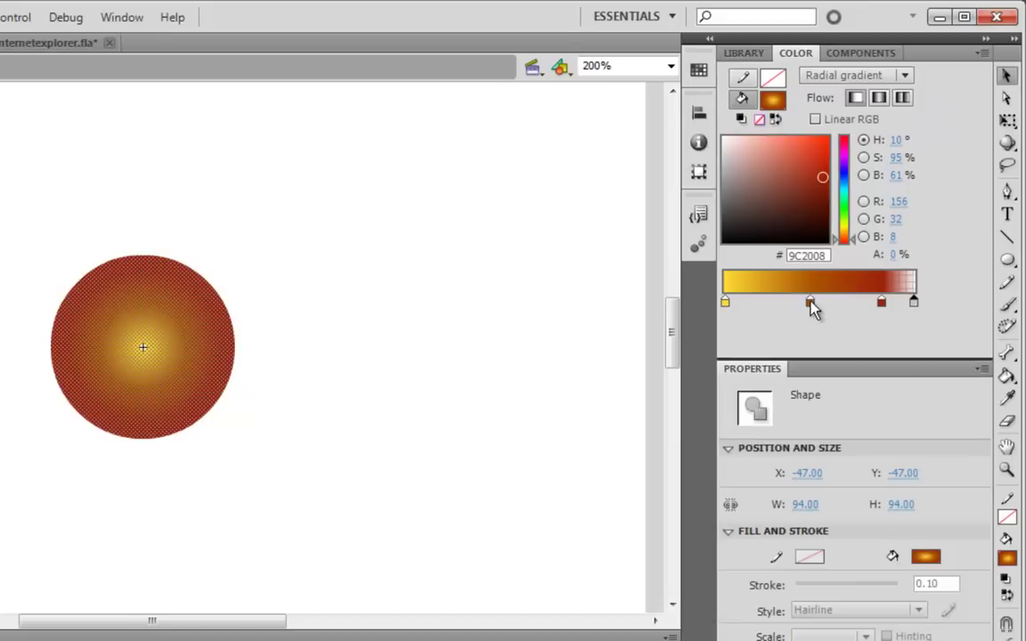
{"action": "left_click_drag", "start_coordinate": [811, 307], "coordinate": [839, 306]}
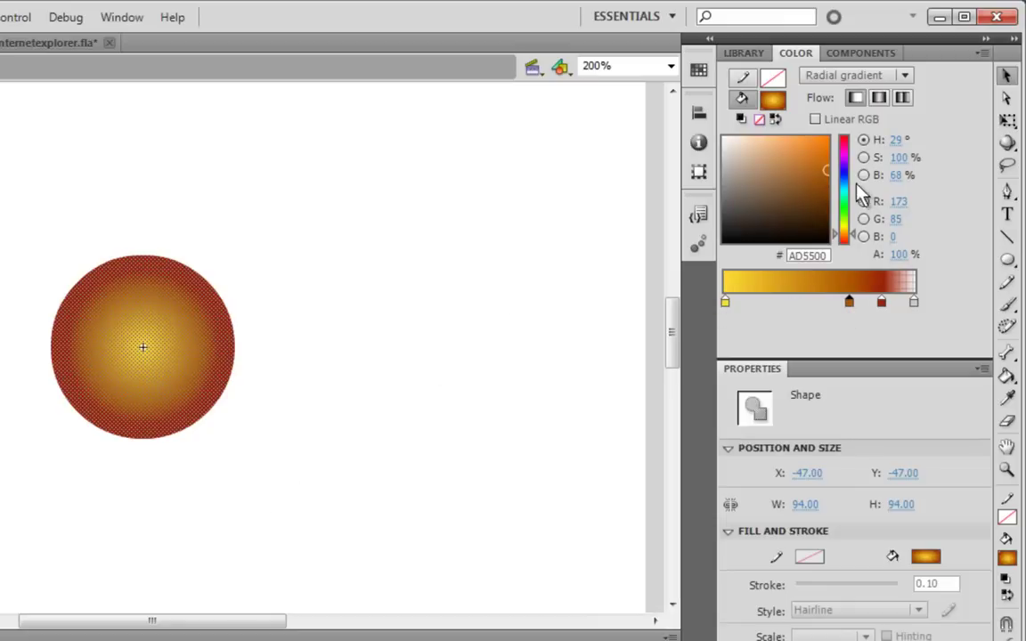
- Recolor the orange-brown stop of the ball's frame 6 gradient to AD3900 and create shape tweens between Layer 1's keyframes
{"action": "left_click_drag", "start_coordinate": [852, 233], "coordinate": [852, 236]}
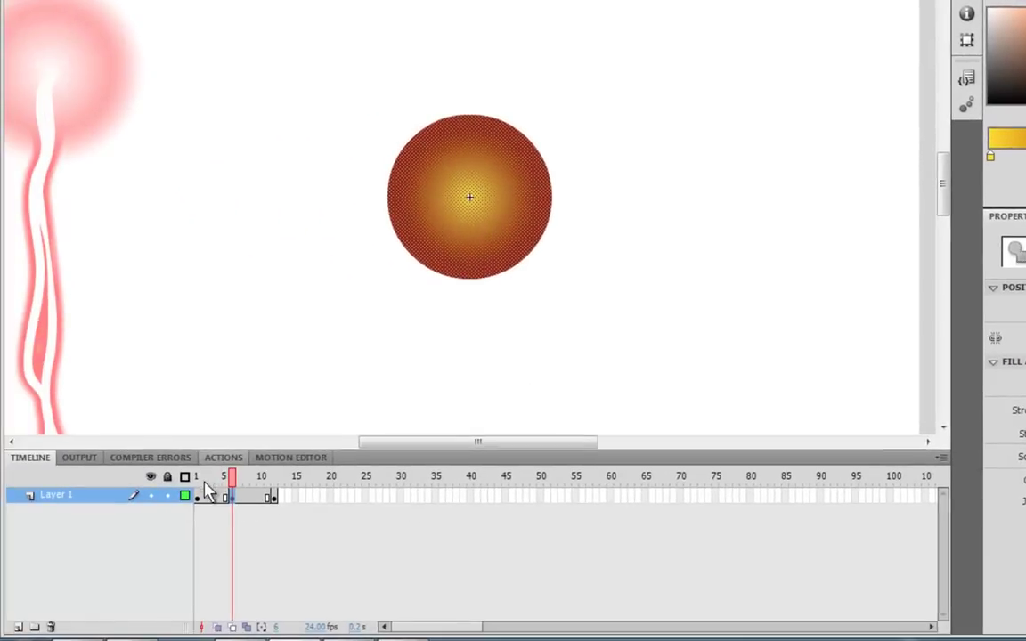
{"action": "left_click_drag", "start_coordinate": [230, 477], "coordinate": [245, 497]}
{"action": "right_click", "coordinate": [245, 503]}
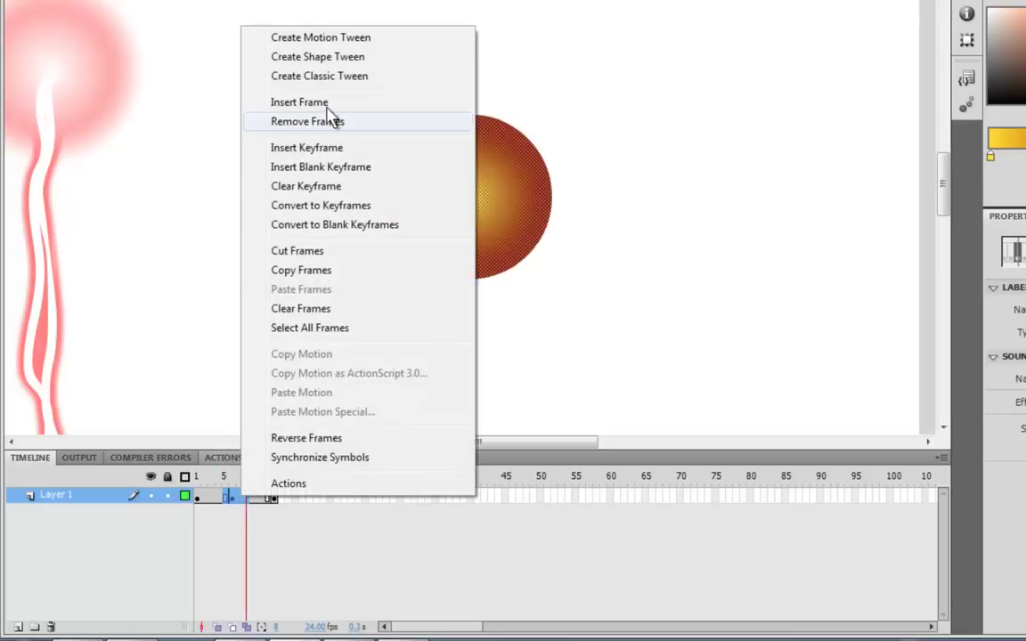
{"action": "left_click", "coordinate": [329, 55]}
- Play the ball's shape tween from frame 1 and compare it with the keyframe at frame 6
{"action": "left_click", "coordinate": [198, 496]}
{"action": "key", "text": "Return"}
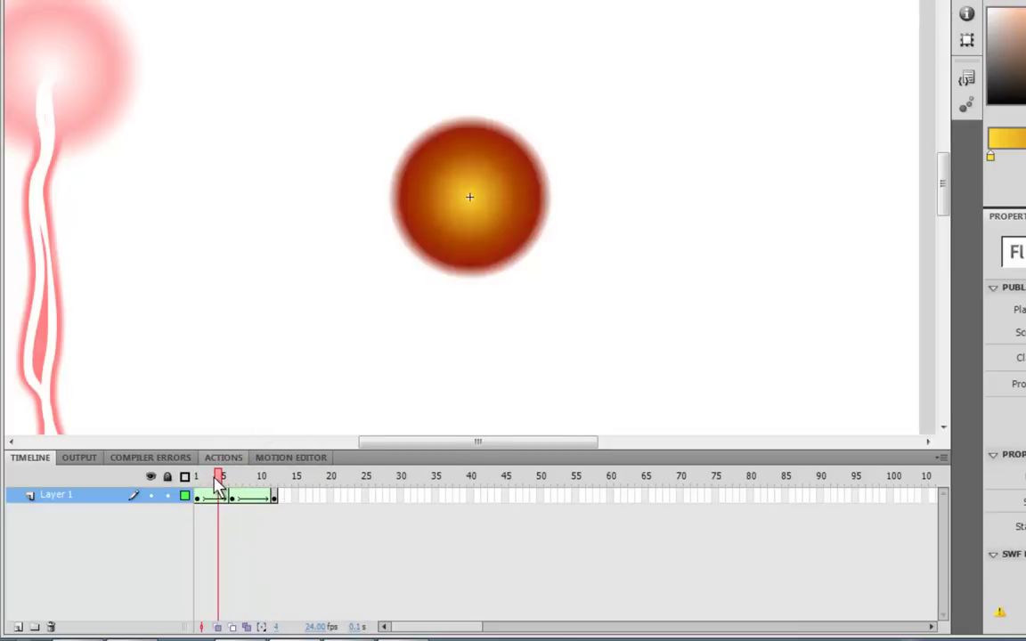
{"action": "left_click", "coordinate": [232, 495]}
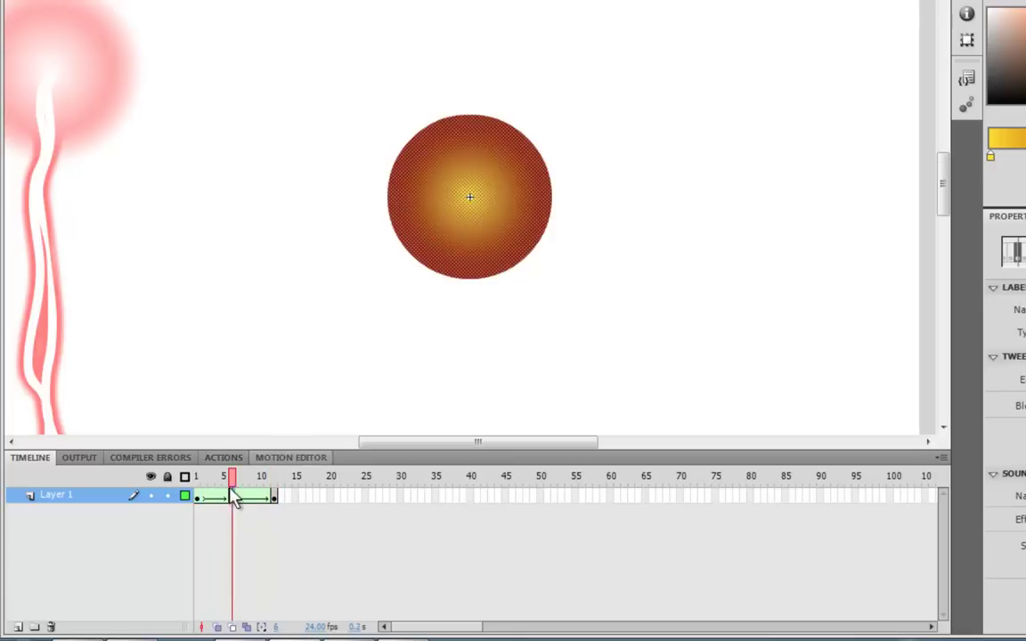
{"action": "left_click", "coordinate": [222, 515]}
{"action": "left_click", "coordinate": [198, 497]}
{"action": "key", "text": "Return"}
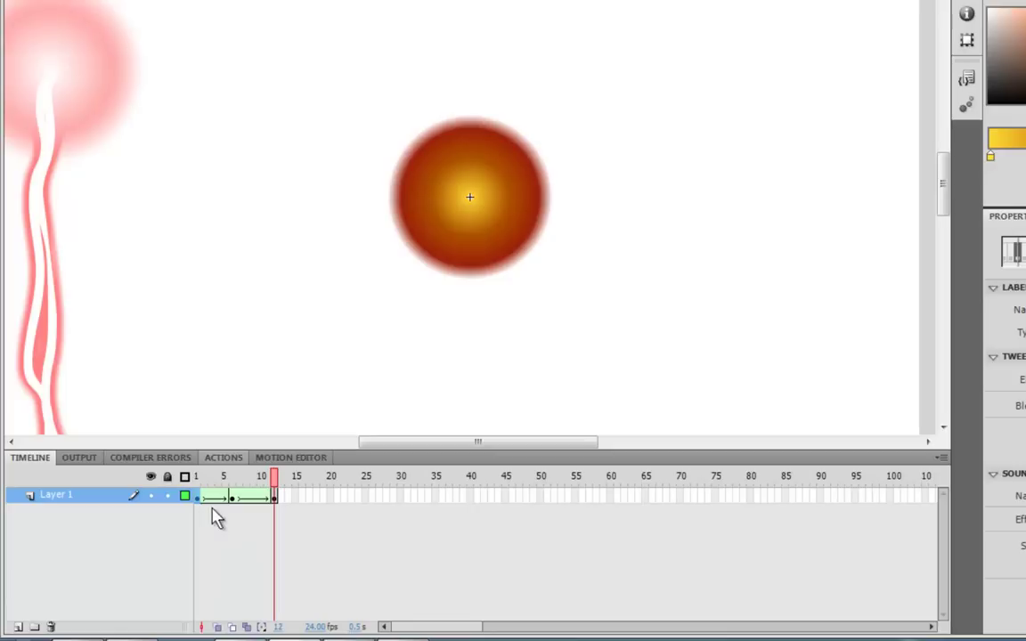
- At frame 6, brighten the center stop of the ball's gradient to yellow FFFD2C
{"action": "left_click", "coordinate": [234, 497]}
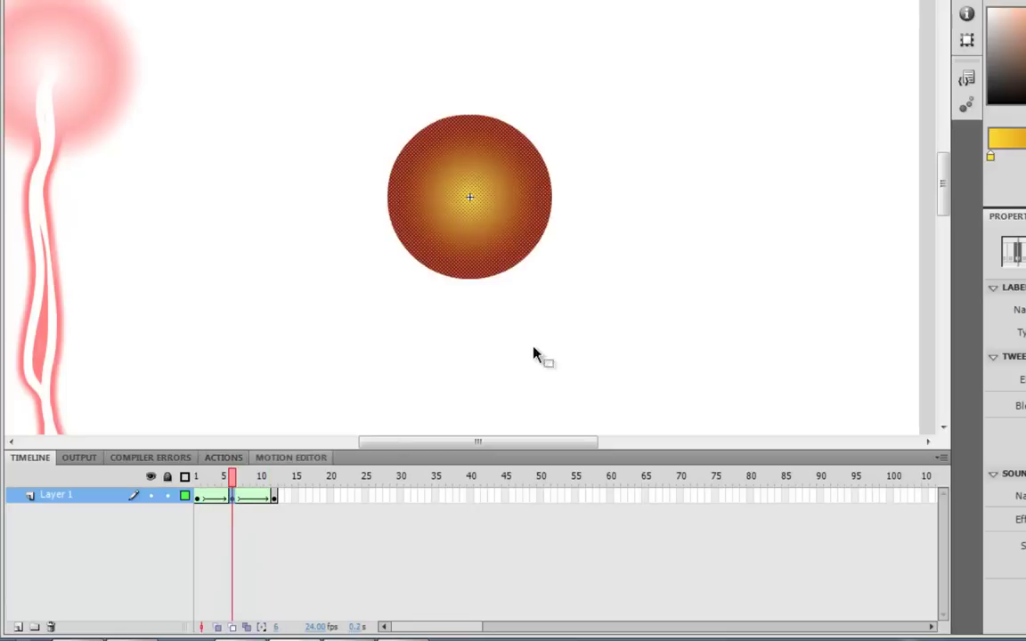
{"action": "left_click", "coordinate": [465, 236]}
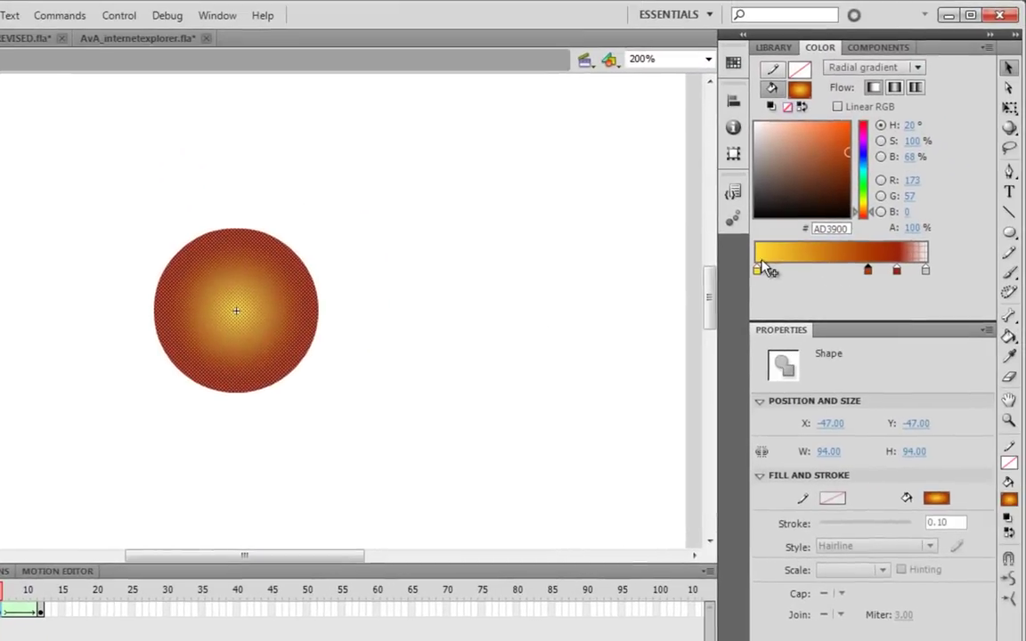
{"action": "left_click", "coordinate": [758, 268]}
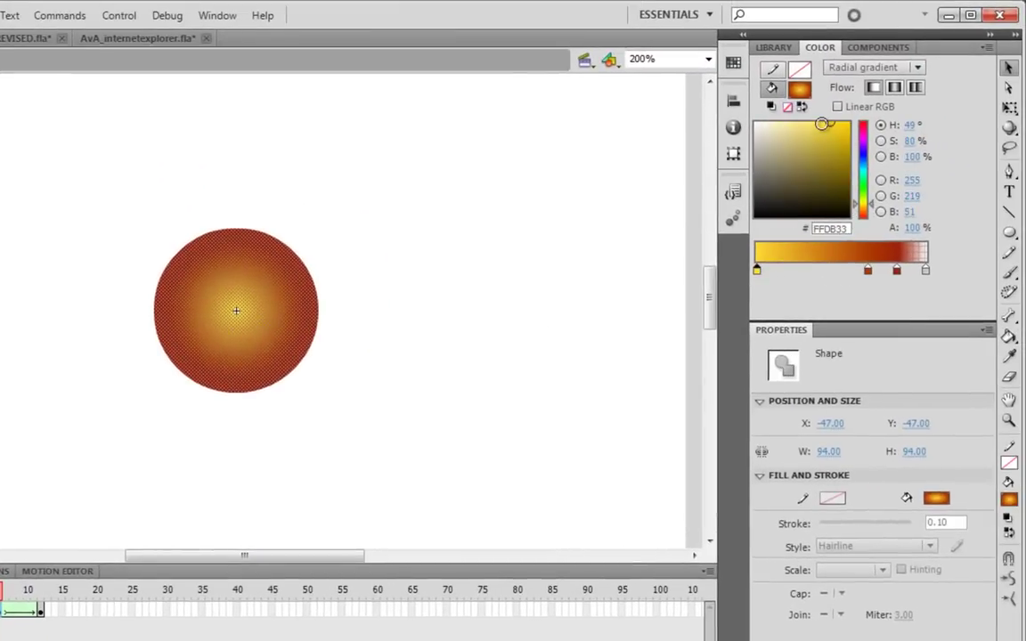
{"action": "left_click_drag", "start_coordinate": [820, 121], "coordinate": [805, 117]}
{"action": "left_click", "coordinate": [833, 123]}
{"action": "left_click_drag", "start_coordinate": [874, 206], "coordinate": [874, 203]}
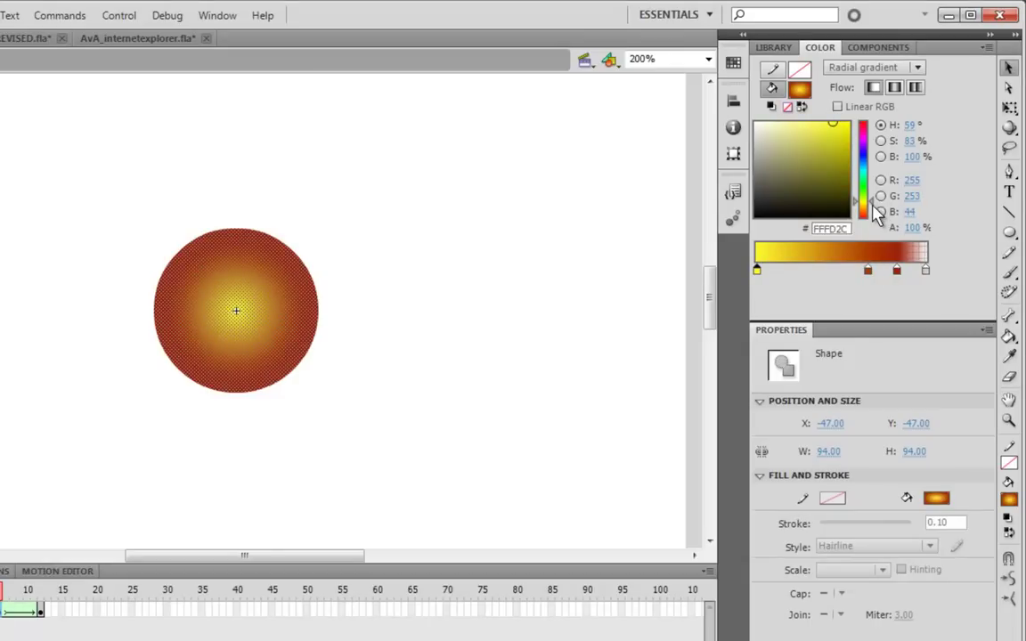
- Brighten the gradient's orange stop at frame 6 to D74600, deselect the ball and preview the animation
{"action": "left_click", "coordinate": [868, 268]}
{"action": "left_click", "coordinate": [854, 138]}
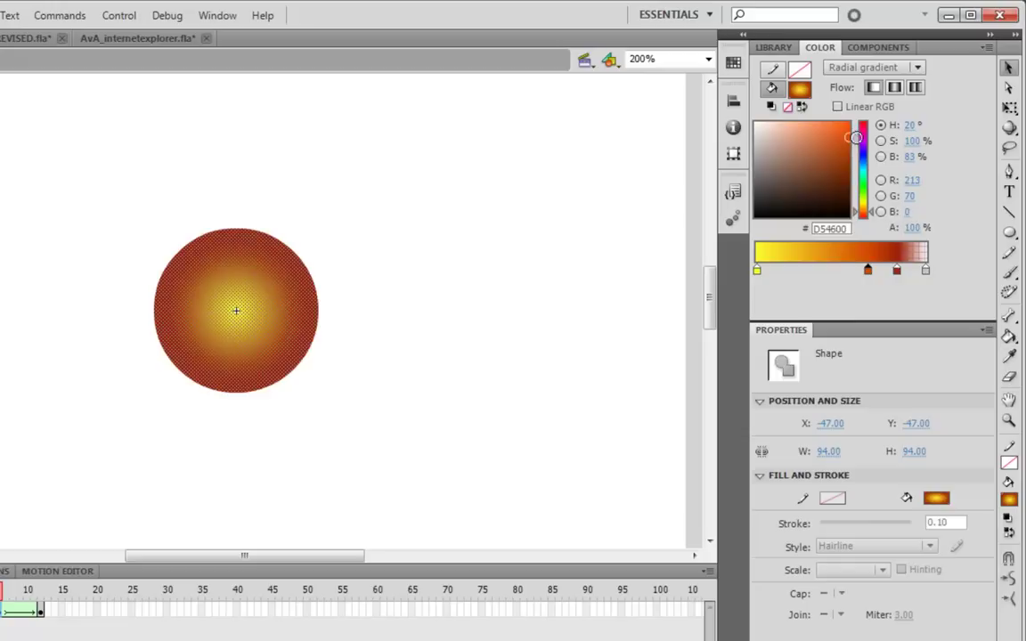
{"action": "left_click_drag", "start_coordinate": [855, 138], "coordinate": [853, 137]}
{"action": "left_click", "coordinate": [355, 438]}
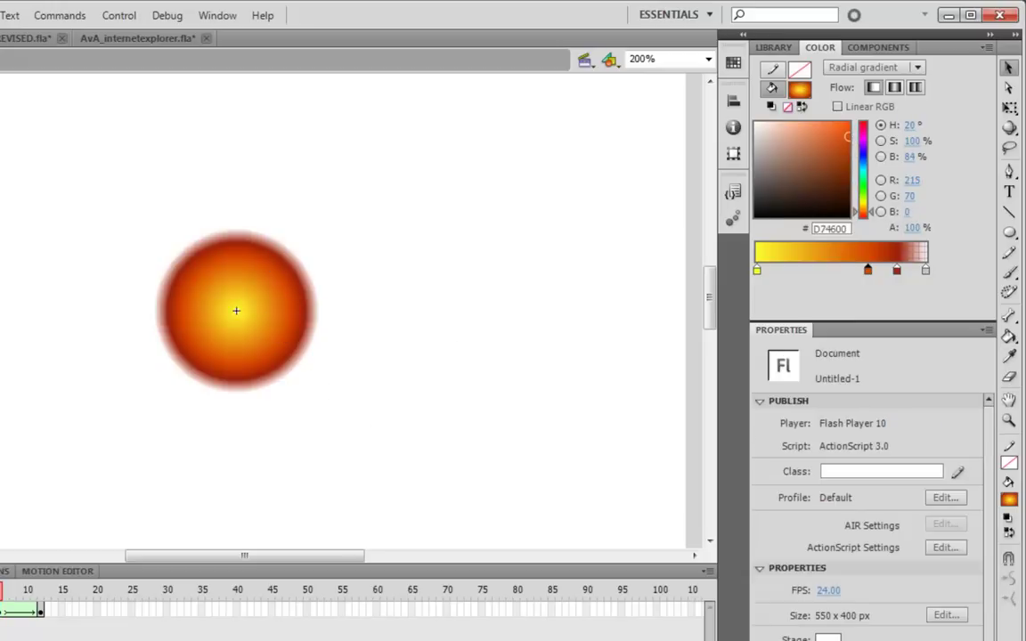
{"action": "key", "text": "Return"}
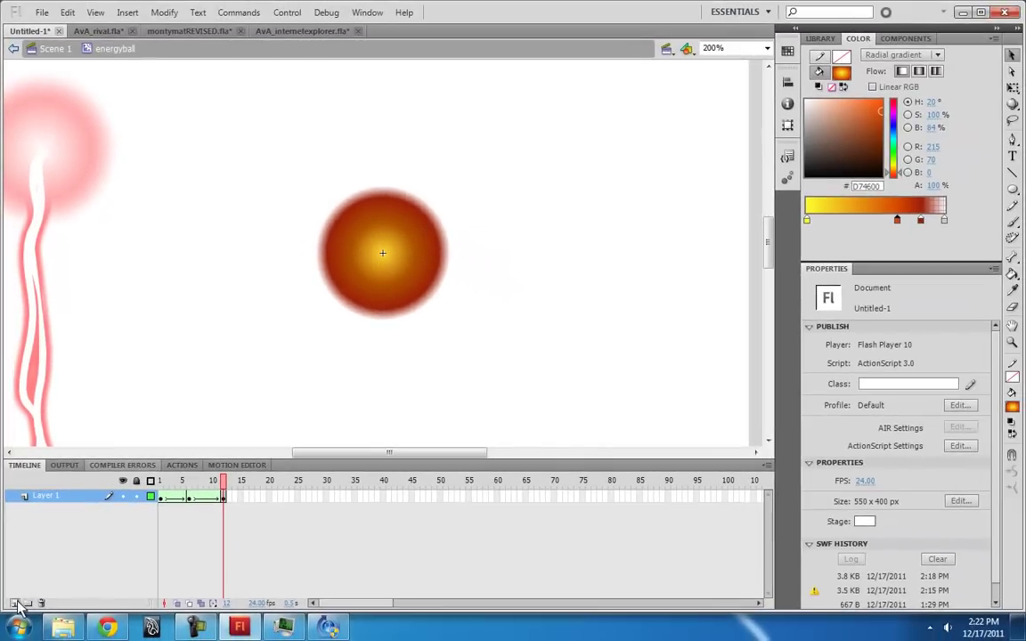
- Add a layer above Layer 1 and set up the Brush tool with a 00FF00 green fill at the new layer's first frame
{"action": "left_click", "coordinate": [16, 603]}
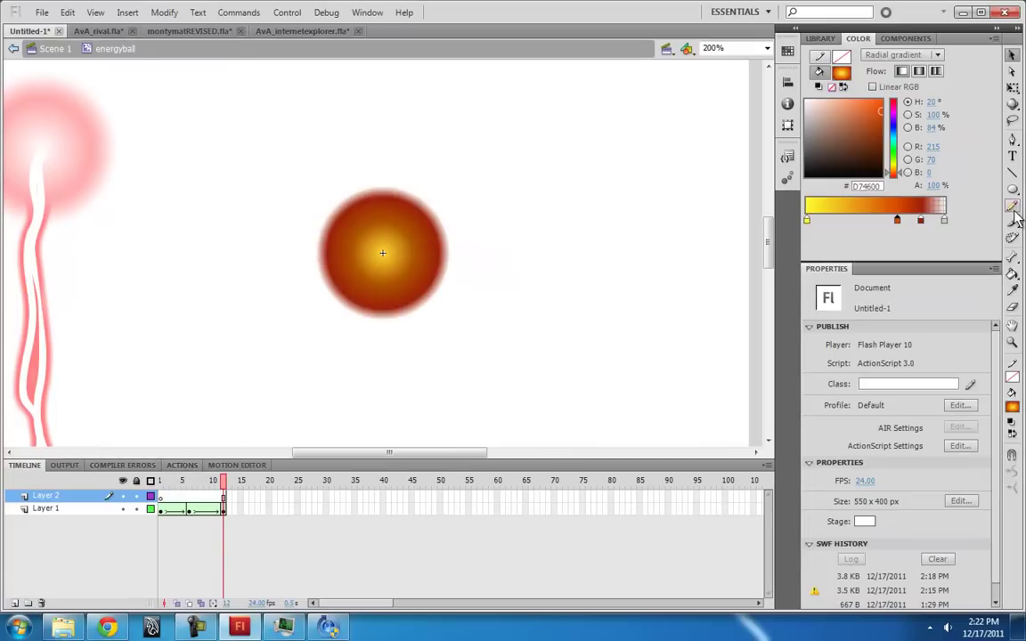
{"action": "key", "text": "b"}
{"action": "left_click", "coordinate": [1012, 406]}
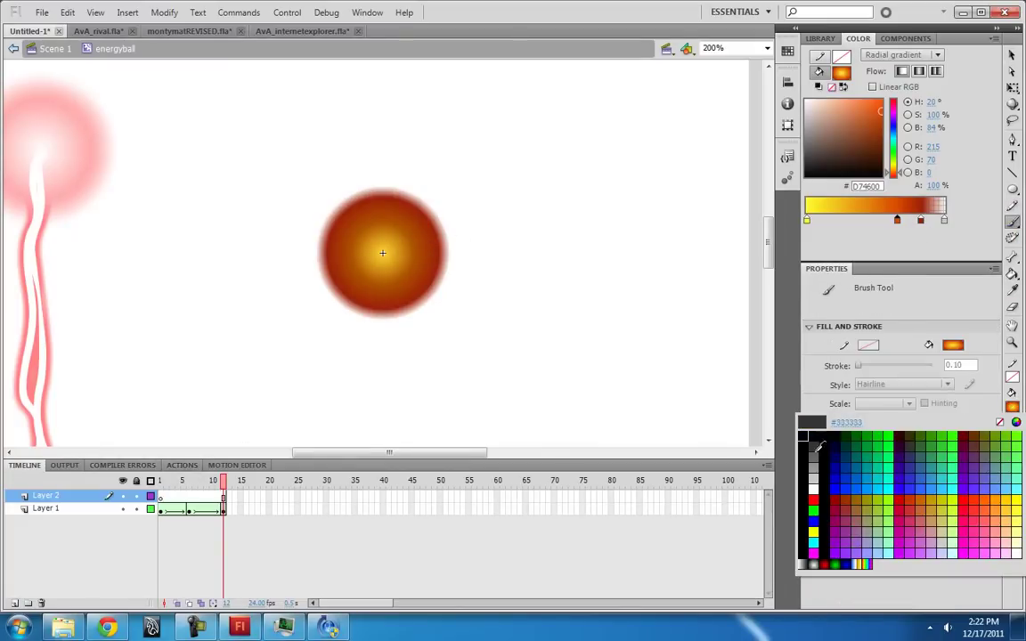
{"action": "left_click", "coordinate": [893, 434]}
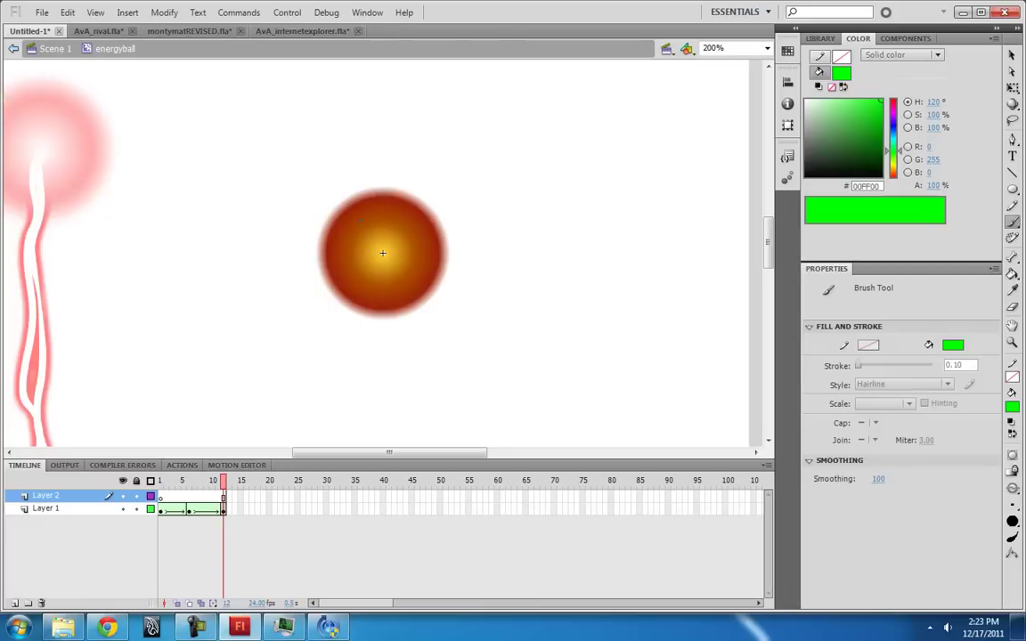
{"action": "left_click", "coordinate": [162, 498]}
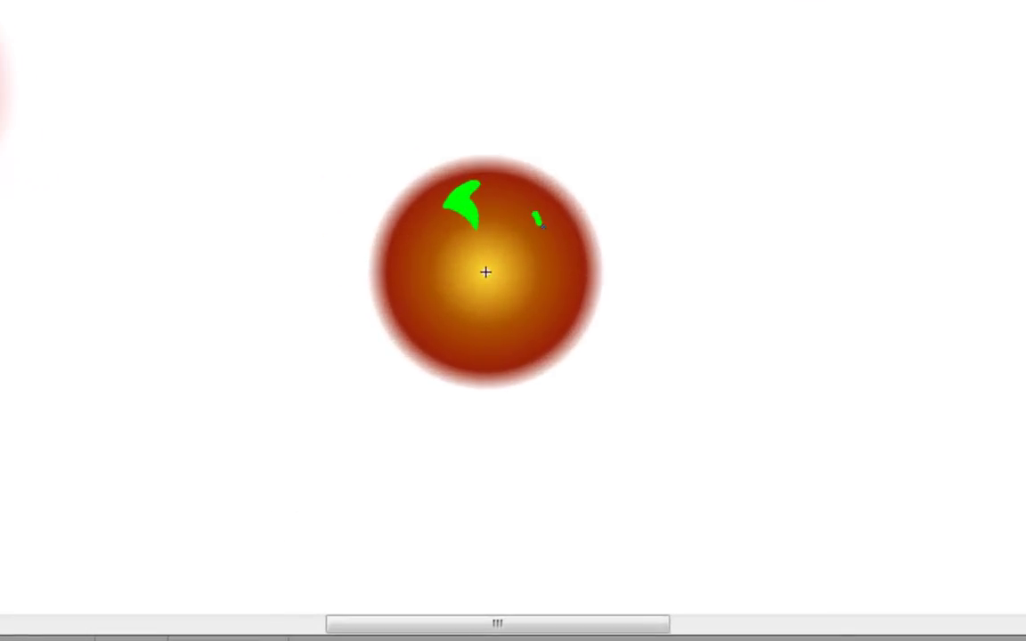
- Paint curved green flame shapes on the right and left sides of the ball at frame 1 of Layer 2
{"action": "mouse_move", "coordinate": [541, 225]}
{"action": "left_mouse_down"}
{"action": "mouse_move", "coordinate": [553, 226]}
{"action": "mouse_move", "coordinate": [541, 264]}
{"action": "left_mouse_up"}
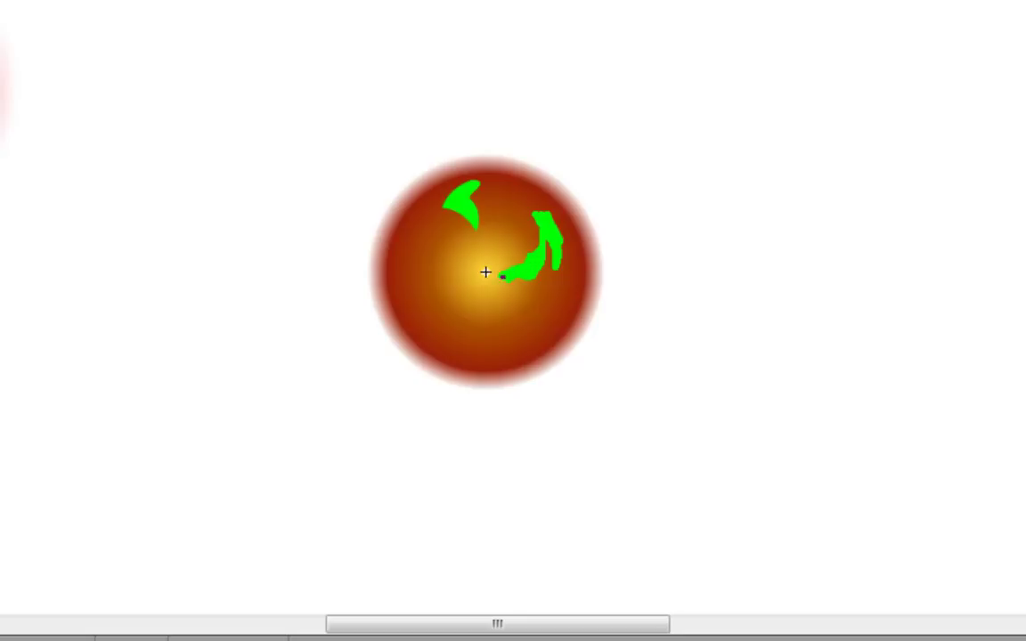
{"action": "left_click_drag", "start_coordinate": [503, 277], "coordinate": [504, 276]}
{"action": "left_click_drag", "start_coordinate": [425, 231], "coordinate": [410, 260]}
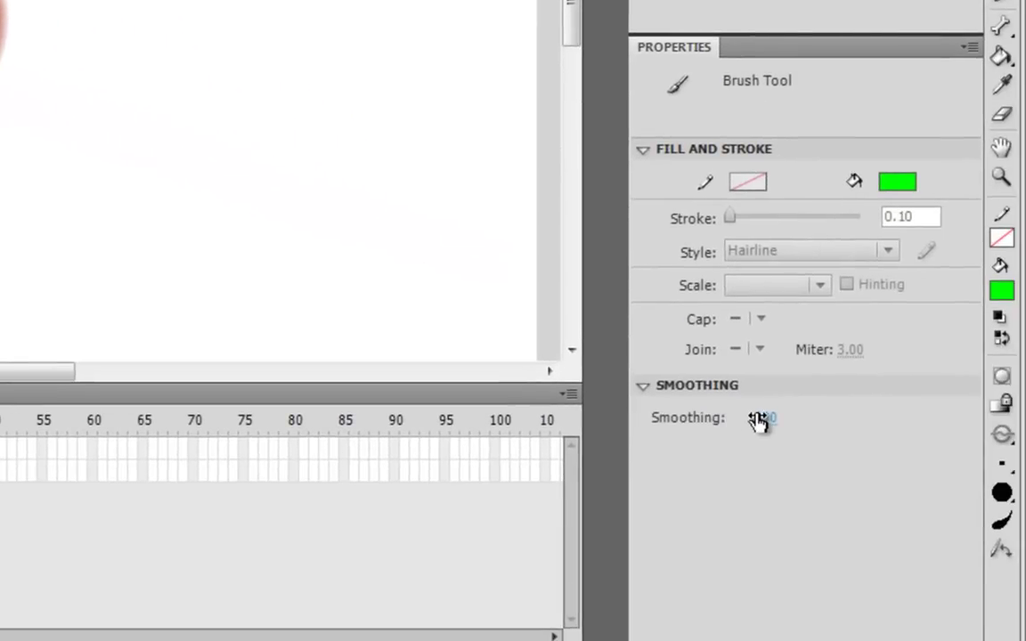
- Set the brush smoothing to 50 and paint a winding green shape from the ball's lower left up to its center
{"action": "left_click", "coordinate": [758, 419]}
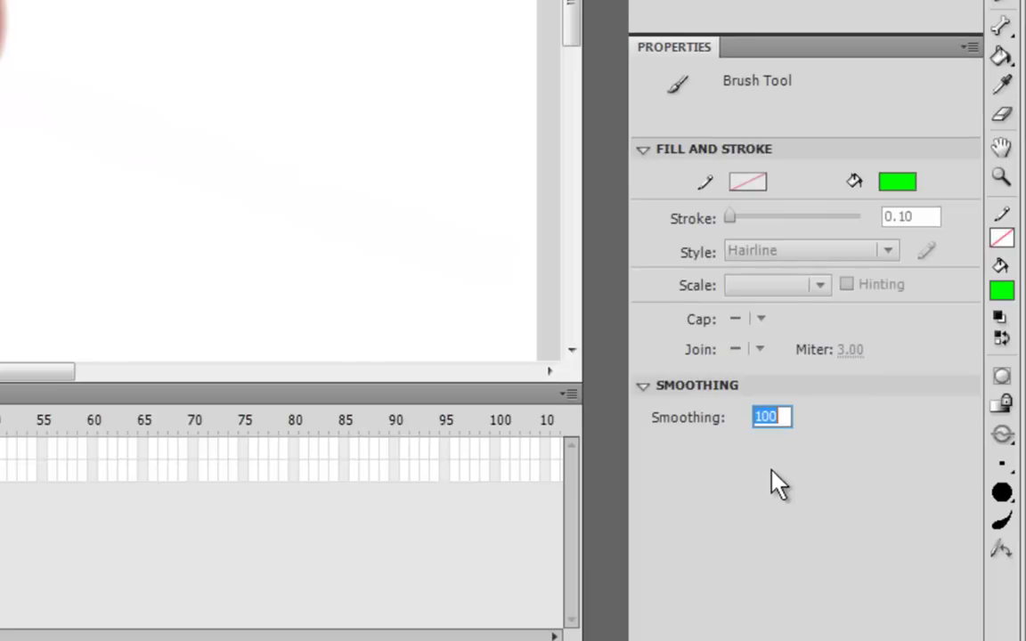
{"action": "type", "text": "50"}
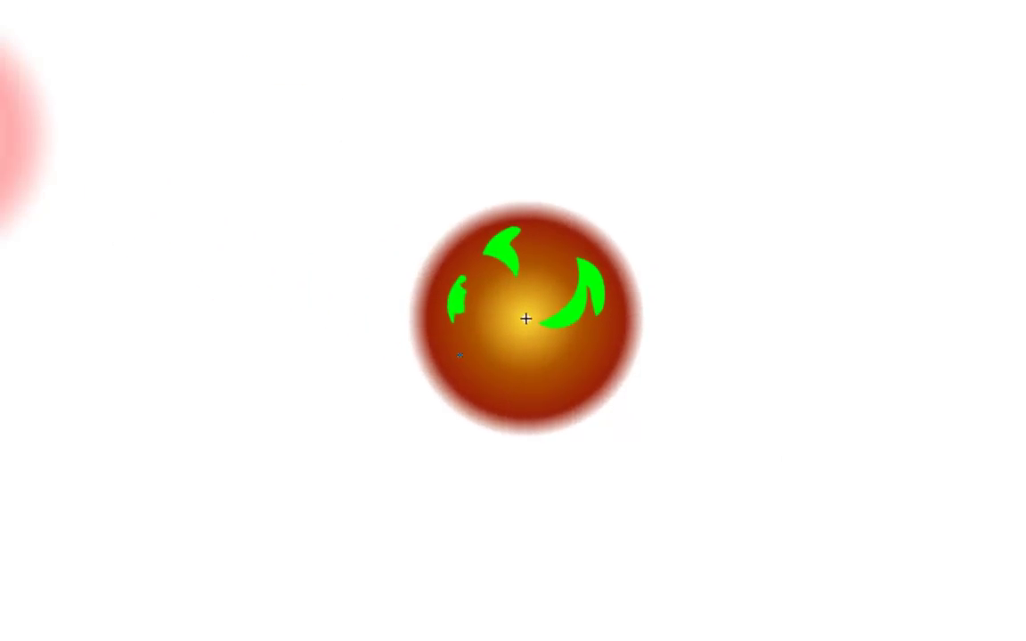
{"action": "mouse_move", "coordinate": [459, 354]}
{"action": "left_mouse_down"}
{"action": "mouse_move", "coordinate": [485, 394]}
{"action": "mouse_move", "coordinate": [532, 394]}
{"action": "left_mouse_up"}
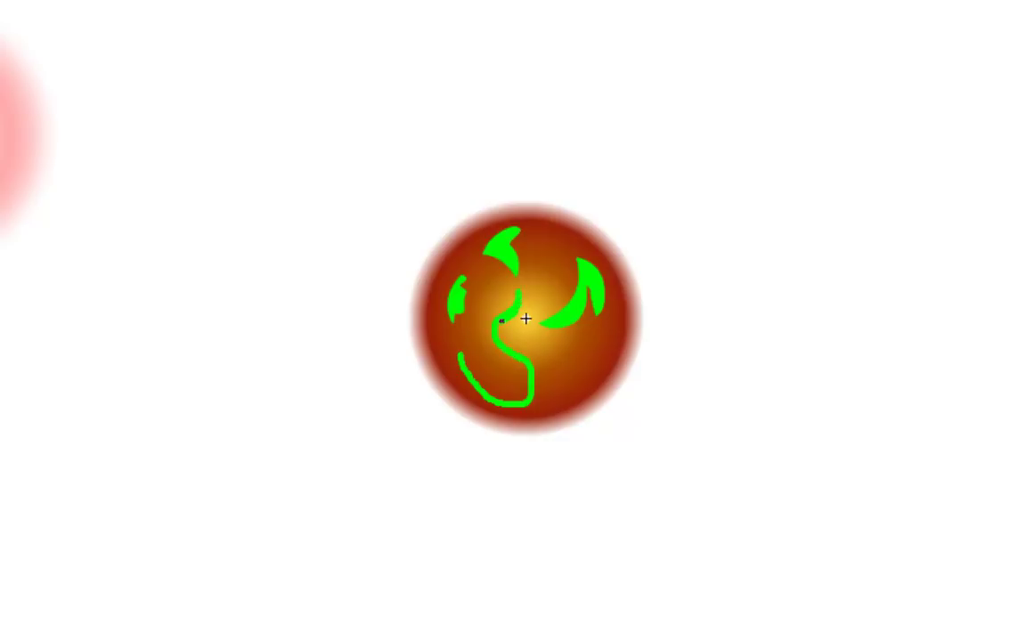
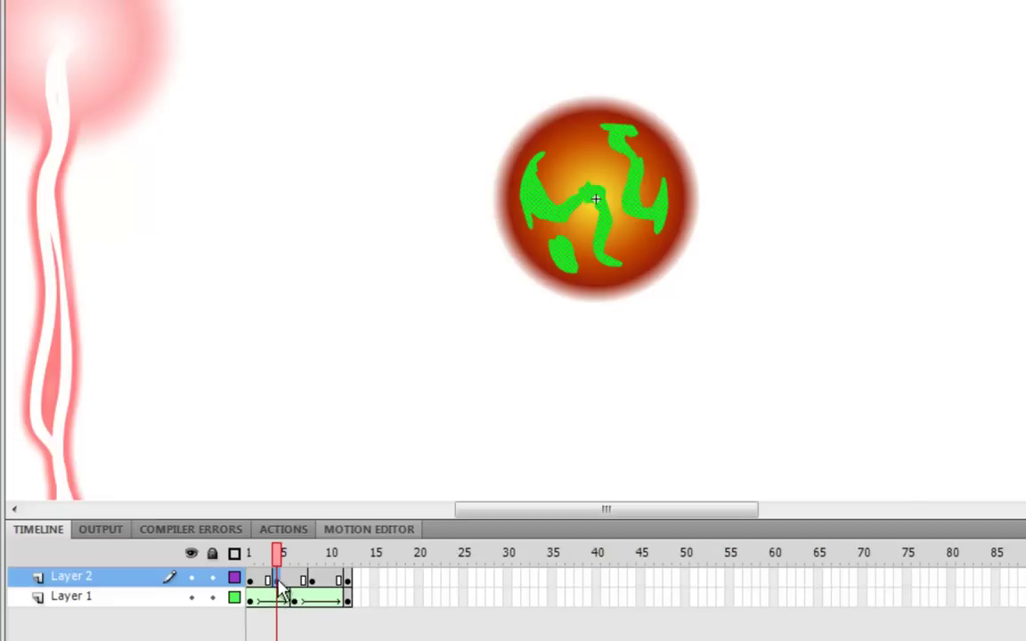
- Move Layer 2's keyframes at frames 4 and 8 to frames 5 and 9, and insert a blank keyframe at frame 3
{"action": "left_click_drag", "start_coordinate": [274, 579], "coordinate": [324, 583]}
{"action": "left_click", "coordinate": [315, 582]}
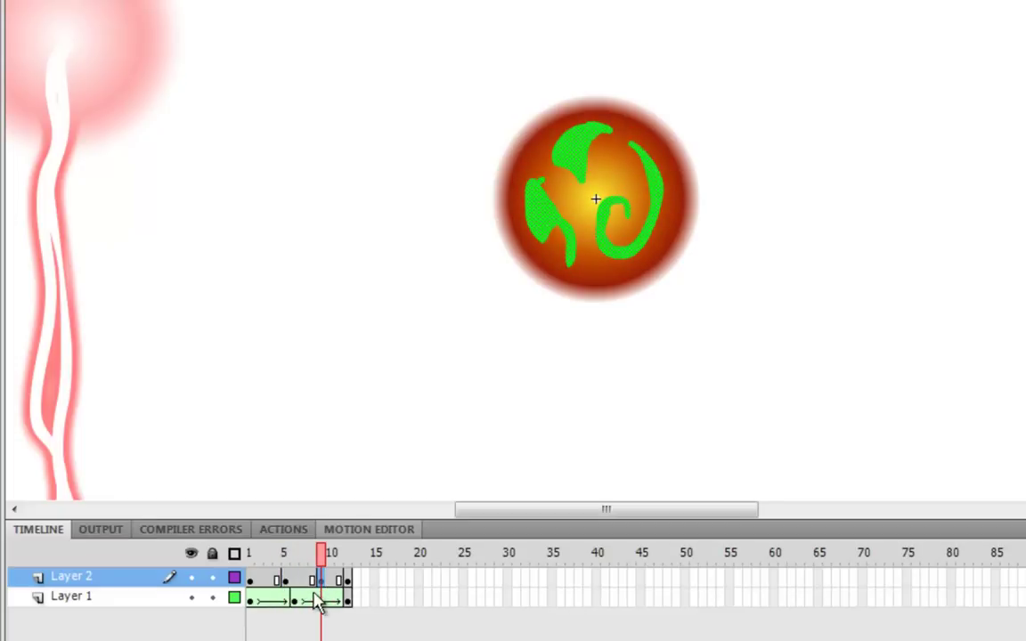
{"action": "left_click", "coordinate": [259, 581]}
{"action": "left_click", "coordinate": [269, 581]}
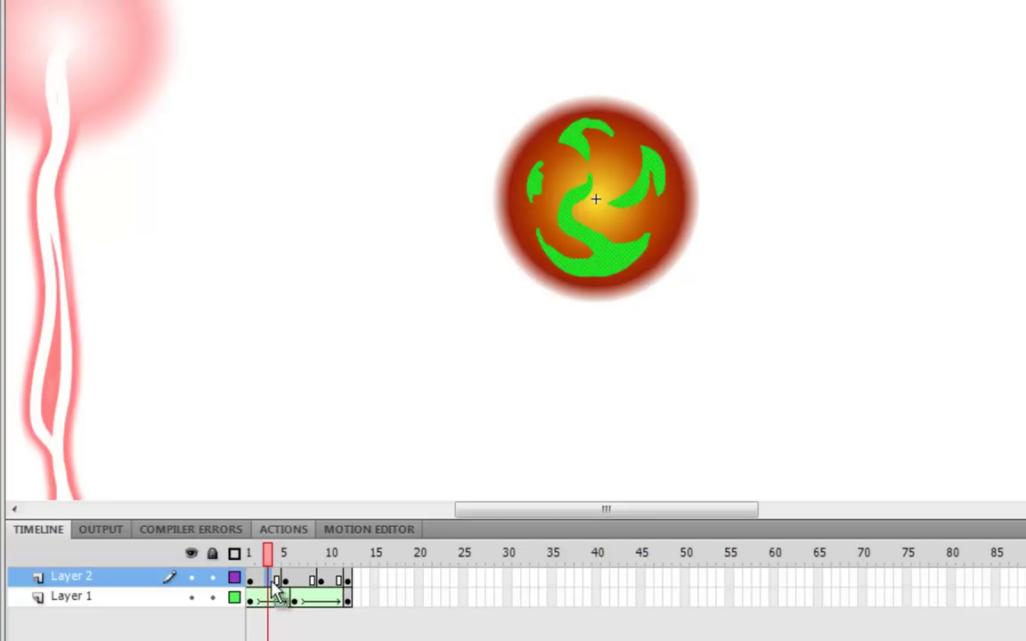
{"action": "key", "text": "Delete"}
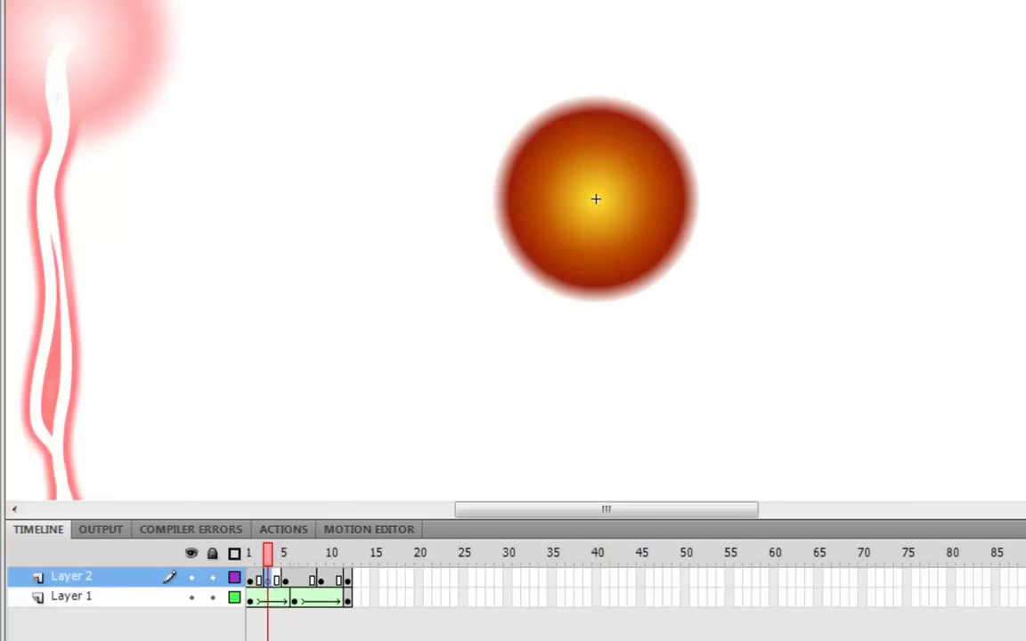
- Turn on onion skinning for frames 1 to 5, hiding Layer 1 to check the green shapes and showing it again
{"action": "key", "text": "alt+shift+o"}
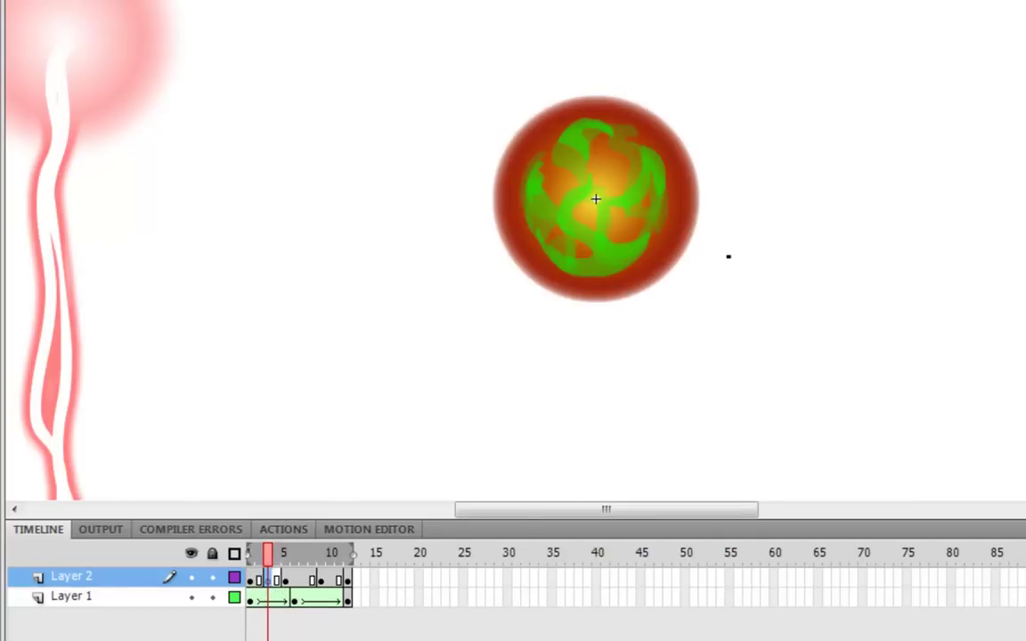
{"action": "left_click", "coordinate": [596, 200]}
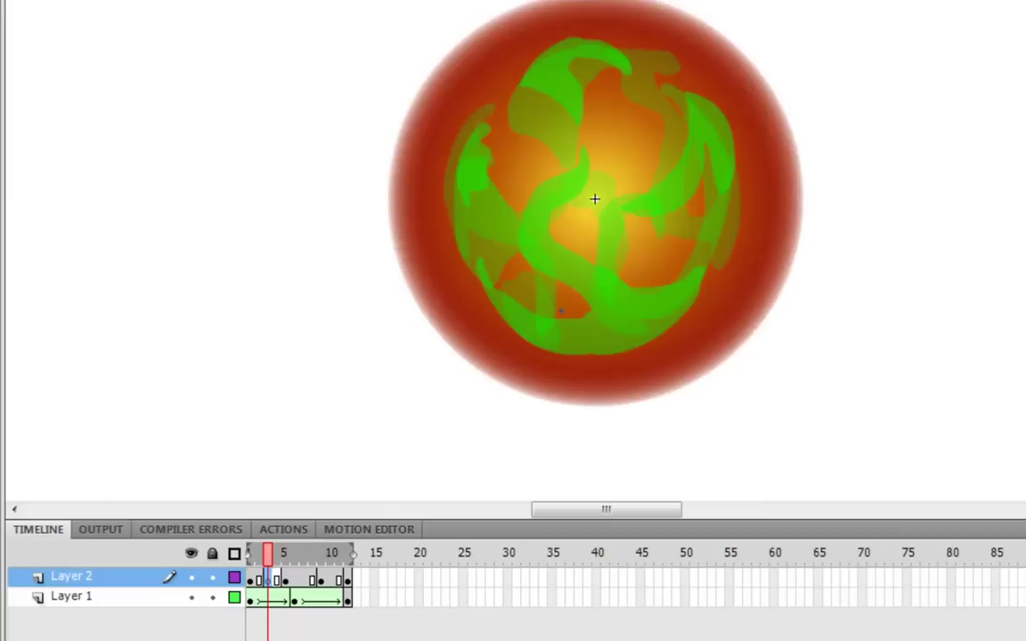
{"action": "left_click", "coordinate": [190, 597]}
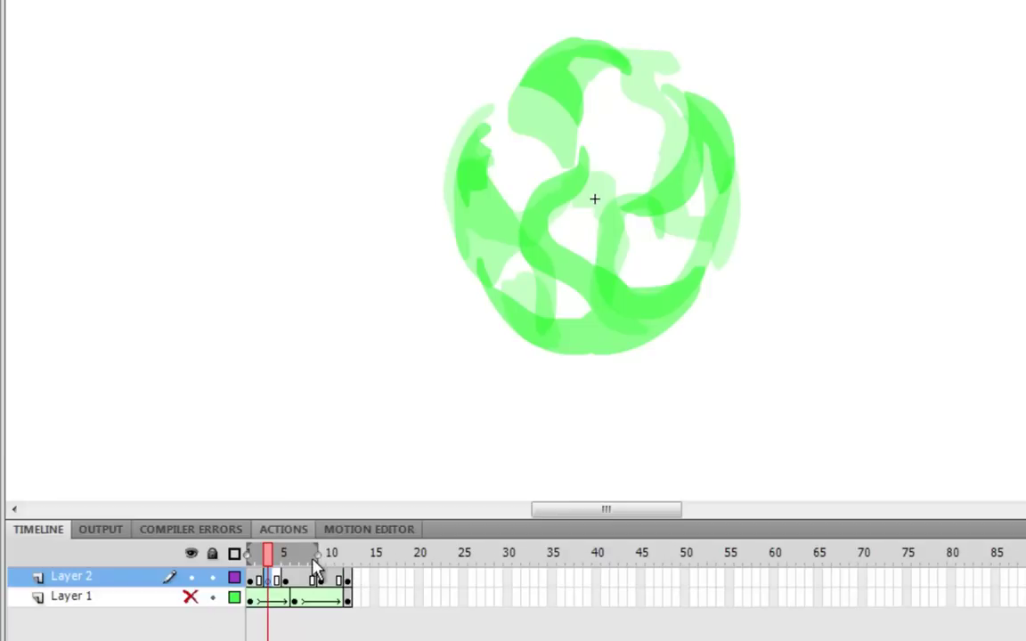
{"action": "left_click_drag", "start_coordinate": [314, 566], "coordinate": [292, 566]}
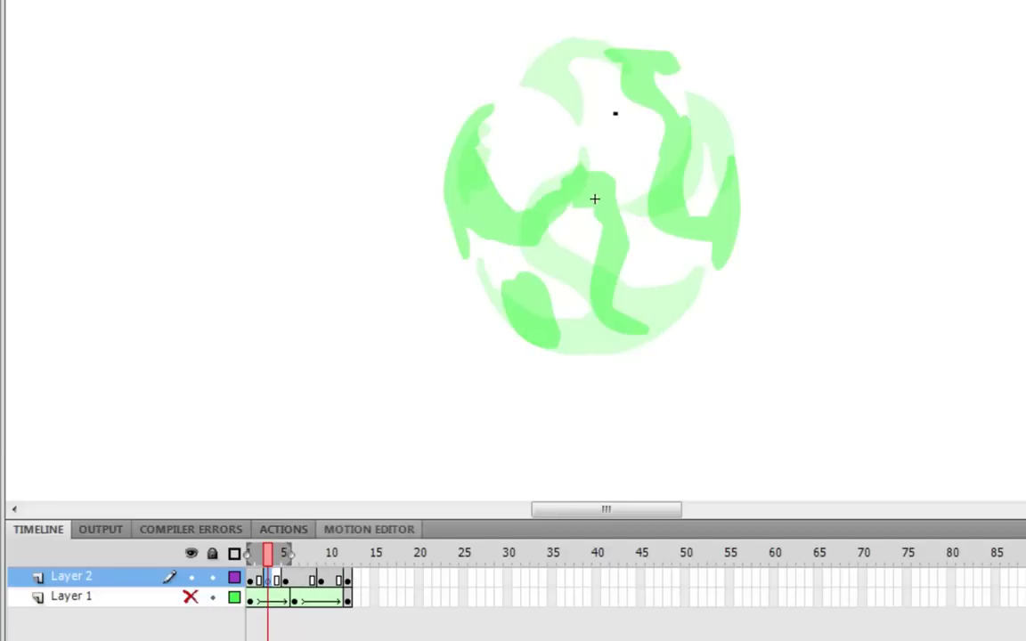
{"action": "left_click", "coordinate": [190, 597]}
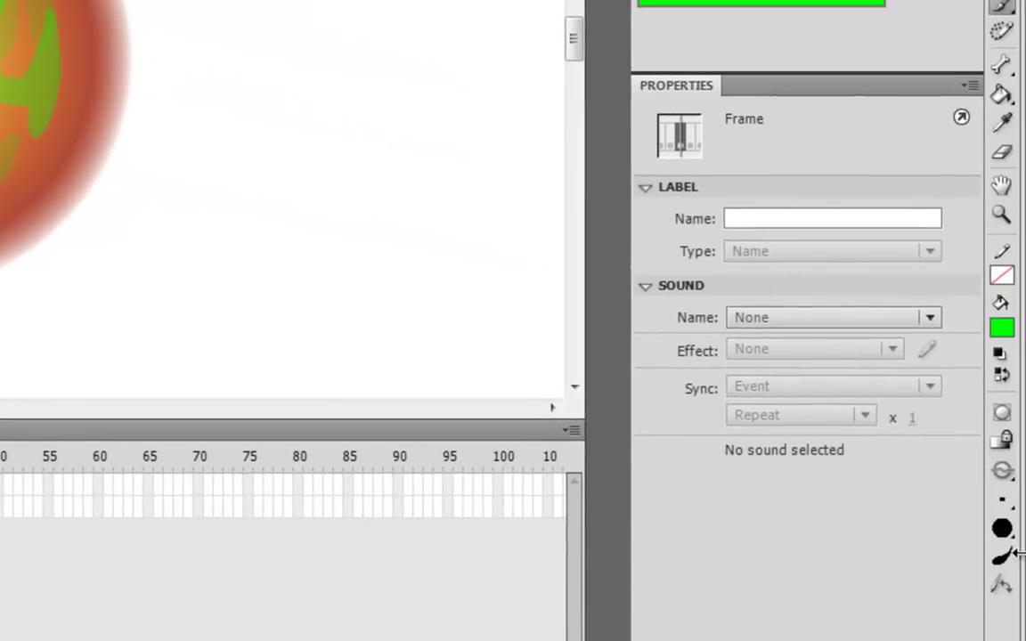
- Change the brush size and paint curved green shapes along the ball's left and right edges at frame 3 of Layer 2
{"action": "left_click", "coordinate": [1003, 503]}
{"action": "left_click", "coordinate": [933, 394]}
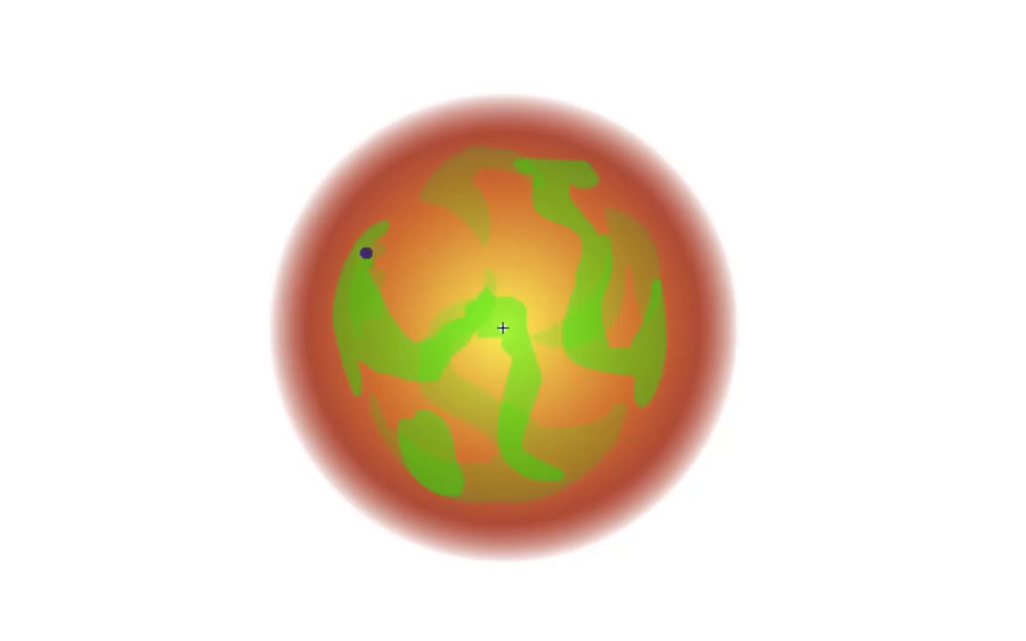
{"action": "mouse_move", "coordinate": [363, 246]}
{"action": "left_mouse_down"}
{"action": "mouse_move", "coordinate": [348, 342]}
{"action": "mouse_move", "coordinate": [354, 348]}
{"action": "mouse_move", "coordinate": [363, 325]}
{"action": "mouse_move", "coordinate": [393, 347]}
{"action": "mouse_move", "coordinate": [363, 300]}
{"action": "mouse_move", "coordinate": [358, 312]}
{"action": "mouse_move", "coordinate": [387, 349]}
{"action": "left_mouse_up"}
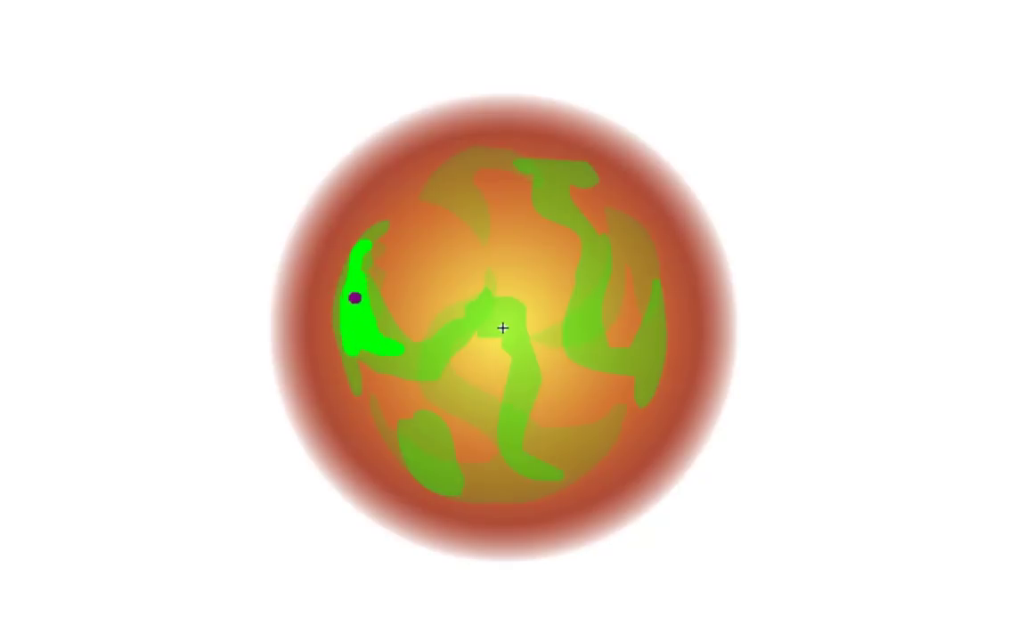
{"action": "mouse_move", "coordinate": [358, 249]}
{"action": "left_mouse_down"}
{"action": "mouse_move", "coordinate": [359, 275]}
{"action": "mouse_move", "coordinate": [363, 263]}
{"action": "mouse_move", "coordinate": [383, 310]}
{"action": "left_mouse_up"}
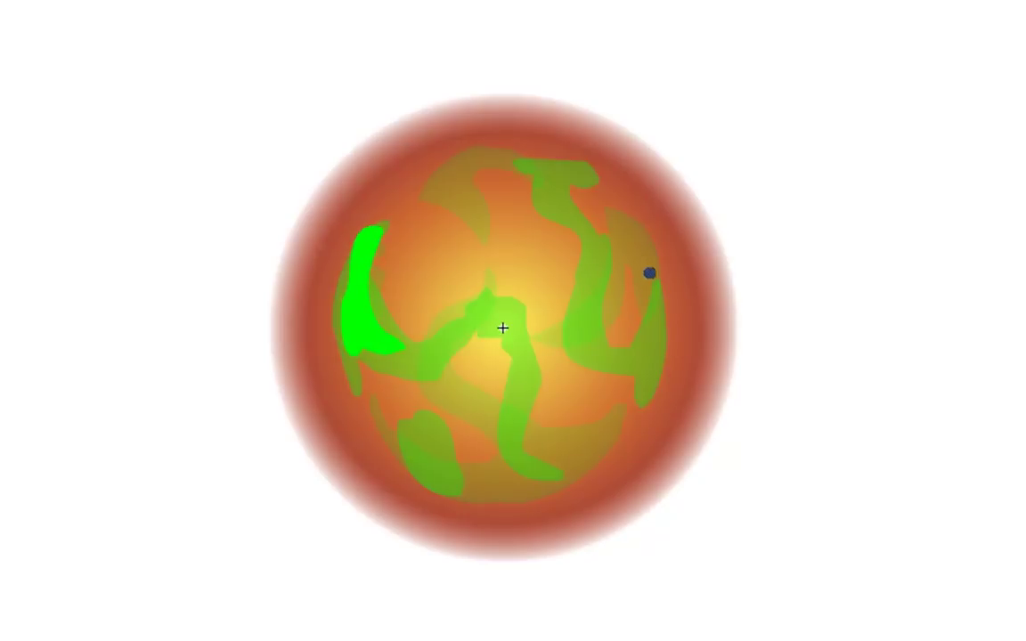
{"action": "mouse_move", "coordinate": [646, 253]}
{"action": "left_mouse_down"}
{"action": "mouse_move", "coordinate": [659, 343]}
{"action": "mouse_move", "coordinate": [657, 318]}
{"action": "mouse_move", "coordinate": [630, 343]}
{"action": "mouse_move", "coordinate": [566, 325]}
{"action": "mouse_move", "coordinate": [602, 328]}
{"action": "mouse_move", "coordinate": [635, 312]}
{"action": "mouse_move", "coordinate": [630, 332]}
{"action": "mouse_move", "coordinate": [633, 259]}
{"action": "left_mouse_up"}
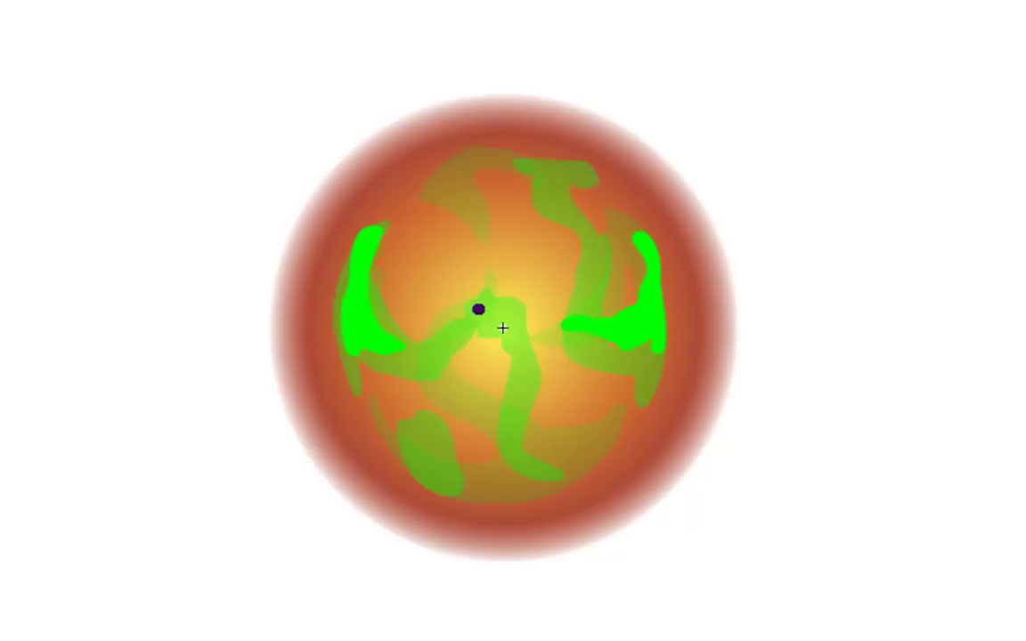
- Paint green shapes from the ball's center to its bottom, at its lower left and across its top, and extend the left shape inward
{"action": "mouse_move", "coordinate": [478, 304]}
{"action": "left_mouse_down"}
{"action": "mouse_move", "coordinate": [477, 349]}
{"action": "mouse_move", "coordinate": [488, 381]}
{"action": "mouse_move", "coordinate": [476, 309]}
{"action": "mouse_move", "coordinate": [503, 408]}
{"action": "mouse_move", "coordinate": [477, 315]}
{"action": "mouse_move", "coordinate": [490, 386]}
{"action": "mouse_move", "coordinate": [468, 319]}
{"action": "mouse_move", "coordinate": [480, 377]}
{"action": "mouse_move", "coordinate": [479, 306]}
{"action": "mouse_move", "coordinate": [517, 365]}
{"action": "left_mouse_up"}
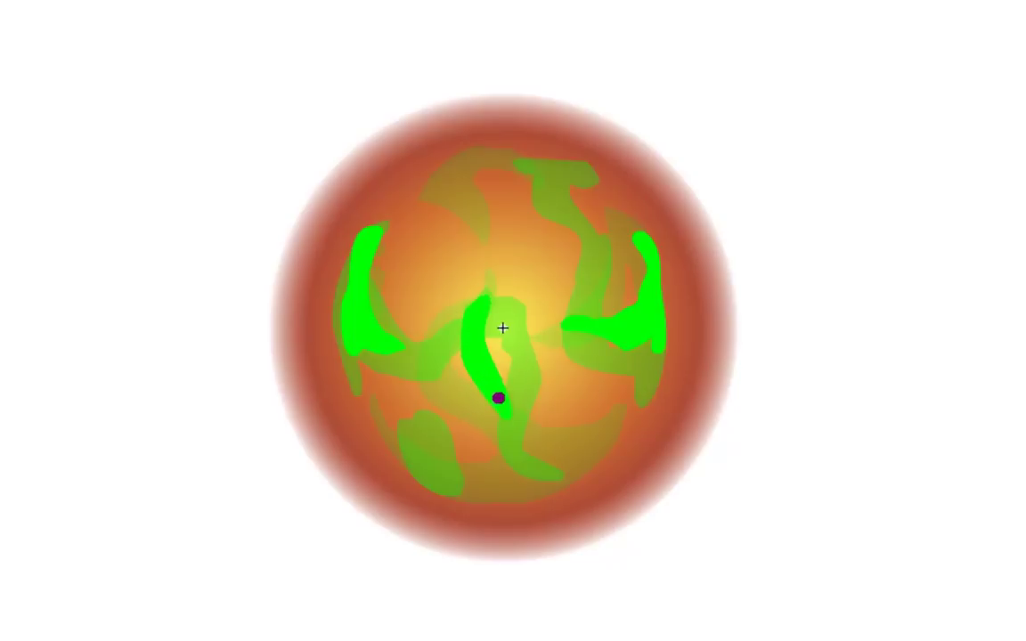
{"action": "mouse_move", "coordinate": [507, 411]}
{"action": "left_mouse_down"}
{"action": "mouse_move", "coordinate": [546, 458]}
{"action": "mouse_move", "coordinate": [519, 468]}
{"action": "mouse_move", "coordinate": [533, 483]}
{"action": "mouse_move", "coordinate": [589, 449]}
{"action": "mouse_move", "coordinate": [580, 462]}
{"action": "mouse_move", "coordinate": [533, 471]}
{"action": "mouse_move", "coordinate": [546, 457]}
{"action": "mouse_move", "coordinate": [512, 489]}
{"action": "left_mouse_up"}
{"action": "mouse_move", "coordinate": [398, 439]}
{"action": "left_mouse_down"}
{"action": "mouse_move", "coordinate": [428, 446]}
{"action": "mouse_move", "coordinate": [455, 484]}
{"action": "mouse_move", "coordinate": [388, 431]}
{"action": "mouse_move", "coordinate": [451, 492]}
{"action": "mouse_move", "coordinate": [416, 467]}
{"action": "mouse_move", "coordinate": [466, 467]}
{"action": "left_mouse_up"}
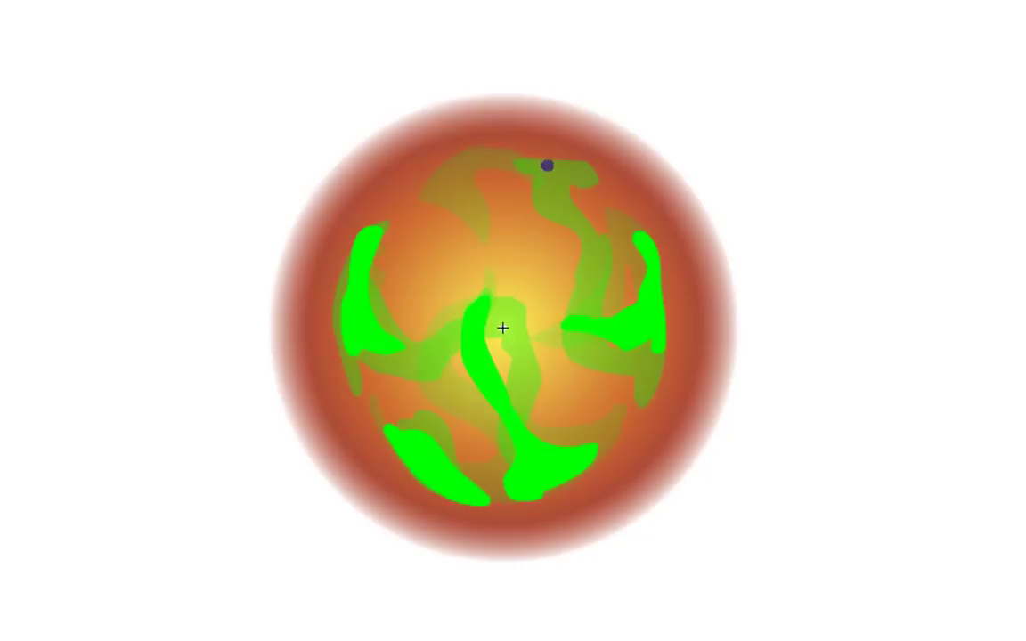
{"action": "mouse_move", "coordinate": [547, 165]}
{"action": "left_mouse_down"}
{"action": "mouse_move", "coordinate": [474, 159]}
{"action": "mouse_move", "coordinate": [511, 222]}
{"action": "mouse_move", "coordinate": [496, 161]}
{"action": "mouse_move", "coordinate": [507, 186]}
{"action": "mouse_move", "coordinate": [527, 171]}
{"action": "mouse_move", "coordinate": [514, 185]}
{"action": "mouse_move", "coordinate": [494, 167]}
{"action": "left_mouse_up"}
{"action": "mouse_move", "coordinate": [518, 224]}
{"action": "left_mouse_down"}
{"action": "mouse_move", "coordinate": [560, 252]}
{"action": "mouse_move", "coordinate": [541, 231]}
{"action": "mouse_move", "coordinate": [565, 244]}
{"action": "mouse_move", "coordinate": [555, 234]}
{"action": "mouse_move", "coordinate": [575, 261]}
{"action": "mouse_move", "coordinate": [571, 238]}
{"action": "mouse_move", "coordinate": [521, 204]}
{"action": "mouse_move", "coordinate": [562, 236]}
{"action": "mouse_move", "coordinate": [606, 222]}
{"action": "mouse_move", "coordinate": [580, 237]}
{"action": "left_mouse_up"}
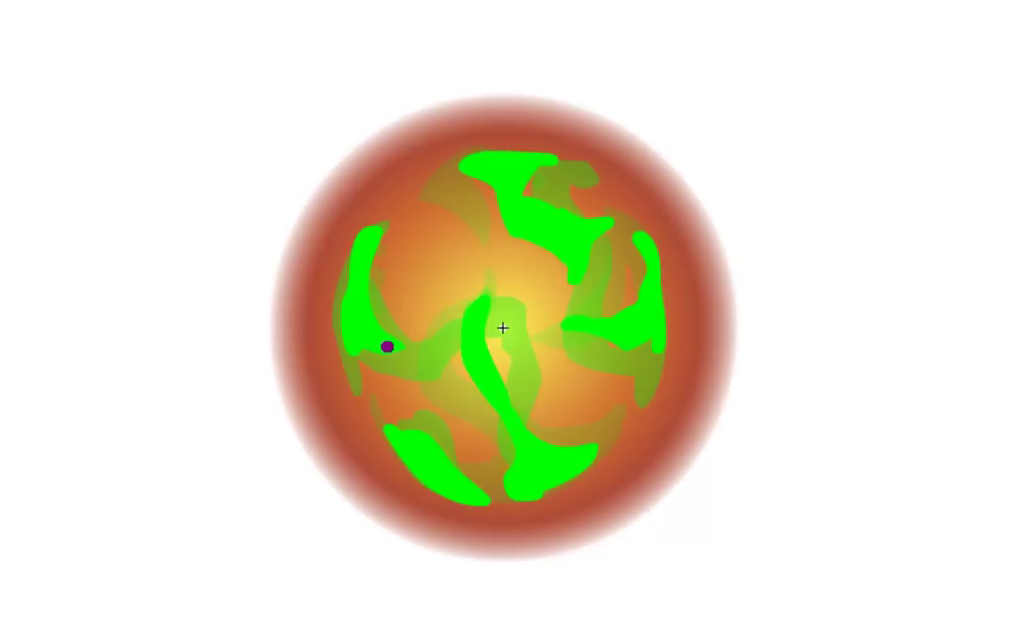
{"action": "left_click_drag", "start_coordinate": [400, 352], "coordinate": [422, 343]}
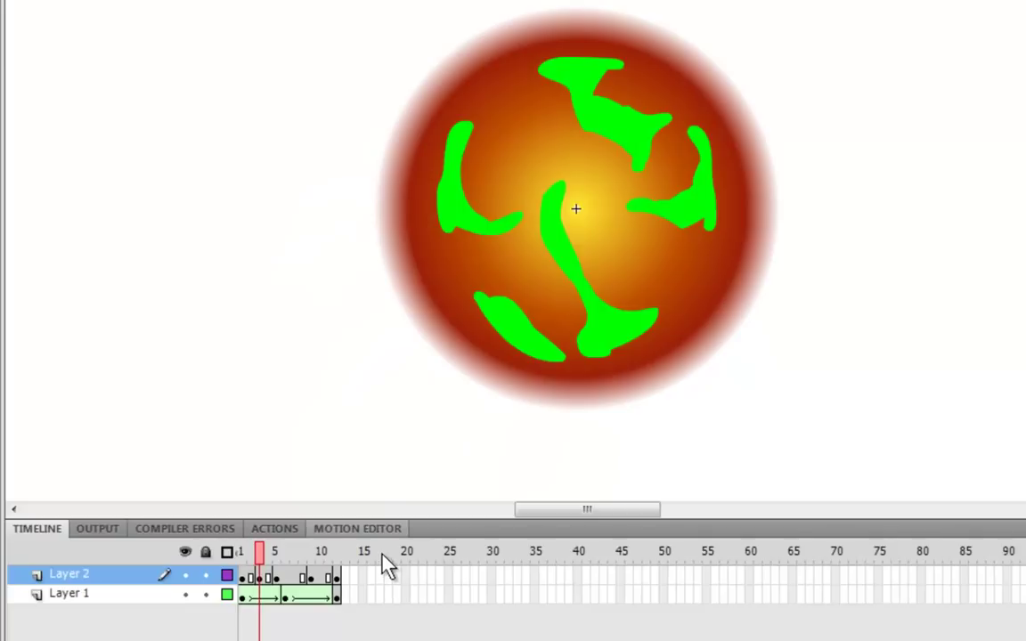
- Insert a blank keyframe at frame 7 of Layer 2 and turn on onion skinning around it
{"action": "key", "text": "comma"}
{"action": "key", "text": "period"}
{"action": "key", "text": "period"}
{"action": "key", "text": "period"}
{"action": "key", "text": "comma"}
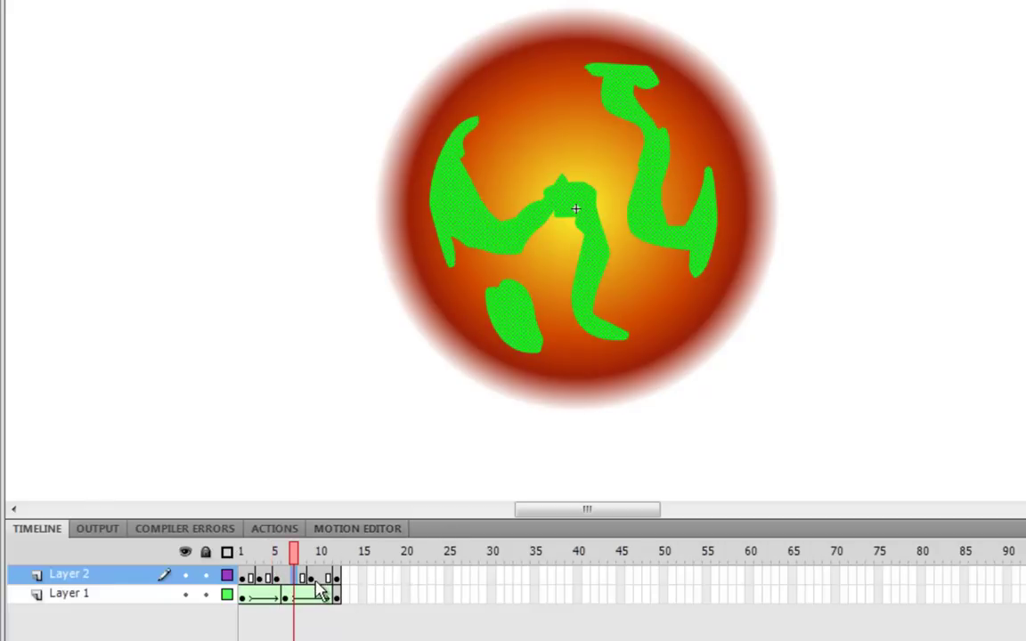
{"action": "key", "text": "F7"}
{"action": "key", "text": "alt+shift+o"}
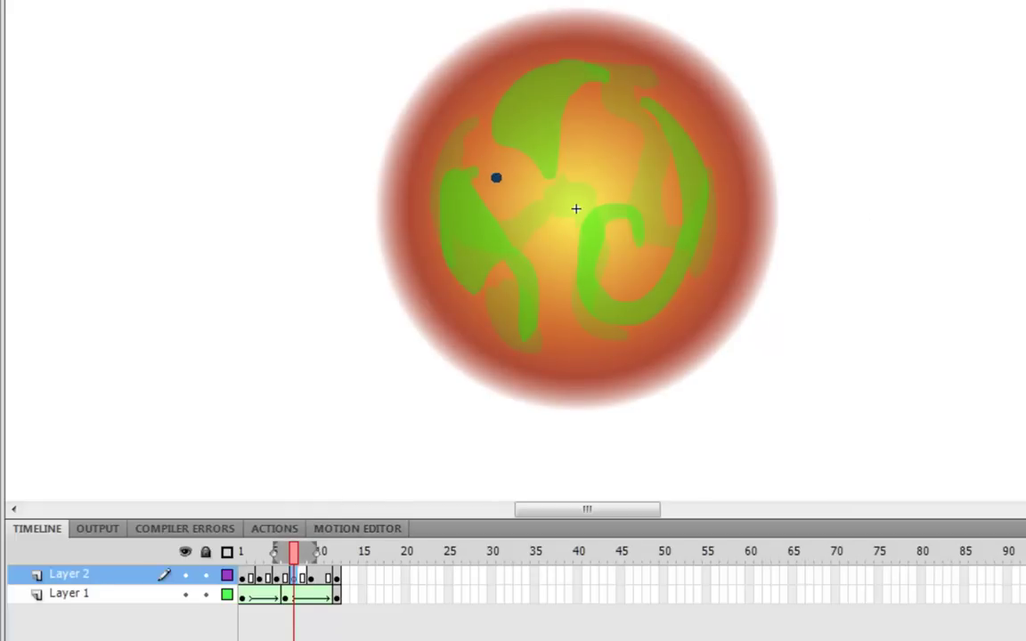
- Paint a green crescent on the ball's left, a small blob at its lower left and a hook around its center at frame 7
{"action": "mouse_move", "coordinate": [447, 179]}
{"action": "left_mouse_down"}
{"action": "mouse_move", "coordinate": [452, 258]}
{"action": "mouse_move", "coordinate": [465, 239]}
{"action": "mouse_move", "coordinate": [460, 214]}
{"action": "left_mouse_up"}
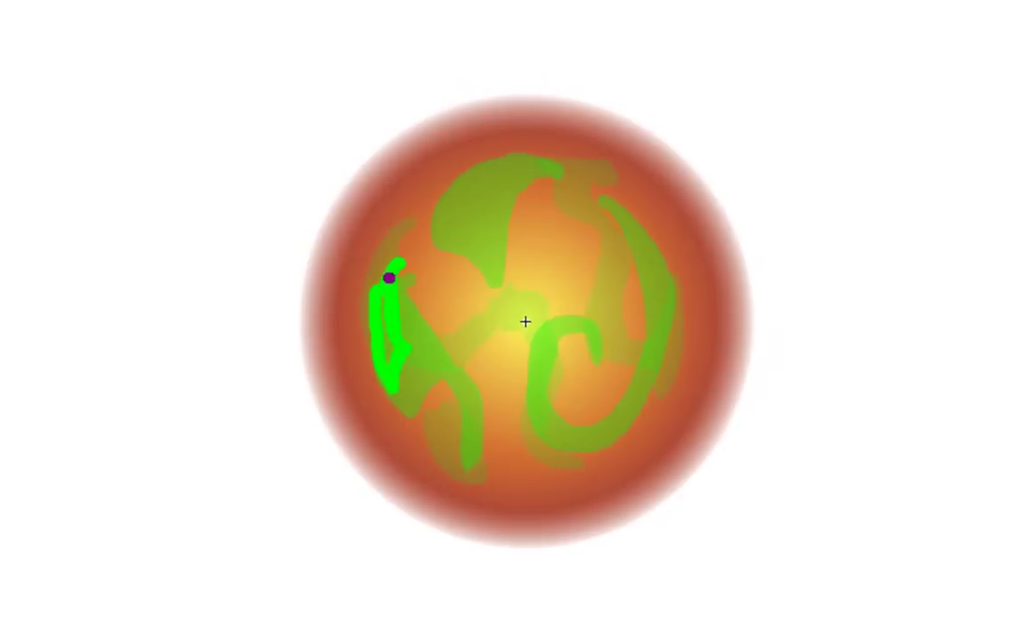
{"action": "left_click_drag", "start_coordinate": [389, 278], "coordinate": [385, 311]}
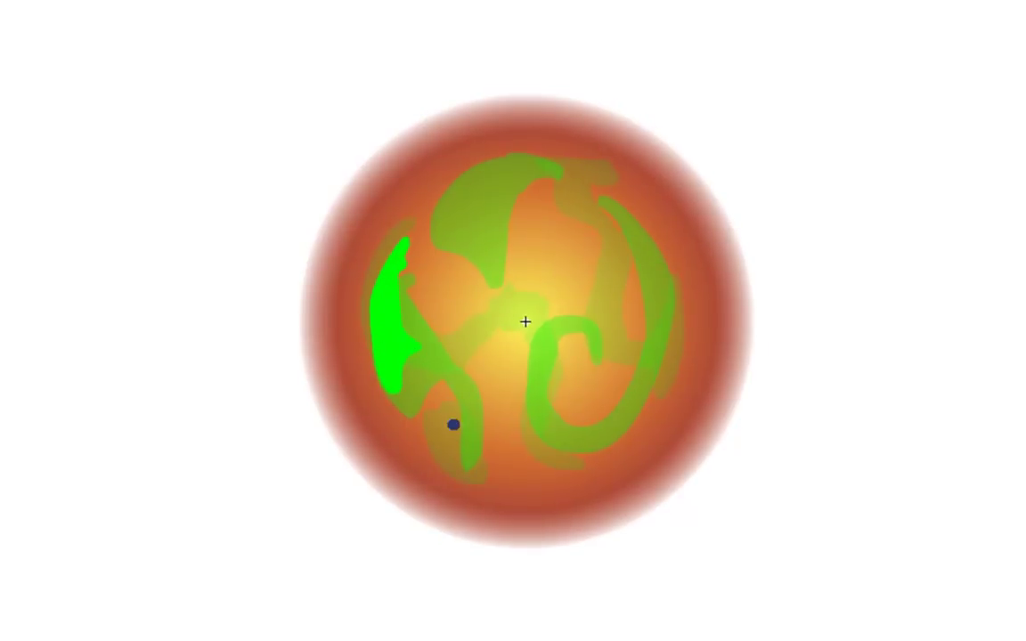
{"action": "mouse_move", "coordinate": [461, 421]}
{"action": "left_mouse_down"}
{"action": "mouse_move", "coordinate": [453, 437]}
{"action": "mouse_move", "coordinate": [464, 444]}
{"action": "left_mouse_up"}
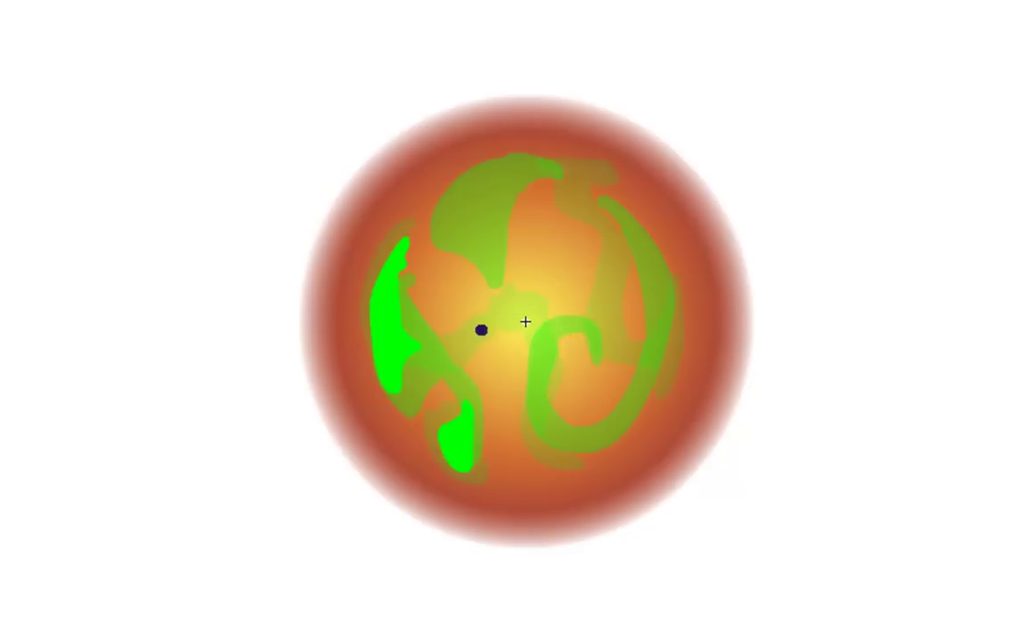
{"action": "mouse_move", "coordinate": [568, 352]}
{"action": "left_mouse_down"}
{"action": "mouse_move", "coordinate": [508, 322]}
{"action": "mouse_move", "coordinate": [503, 370]}
{"action": "mouse_move", "coordinate": [503, 346]}
{"action": "mouse_move", "coordinate": [514, 406]}
{"action": "left_mouse_up"}
{"action": "mouse_move", "coordinate": [559, 455]}
{"action": "left_mouse_down"}
{"action": "mouse_move", "coordinate": [523, 425]}
{"action": "mouse_move", "coordinate": [501, 349]}
{"action": "mouse_move", "coordinate": [504, 322]}
{"action": "mouse_move", "coordinate": [539, 303]}
{"action": "mouse_move", "coordinate": [565, 334]}
{"action": "mouse_move", "coordinate": [529, 305]}
{"action": "left_mouse_up"}
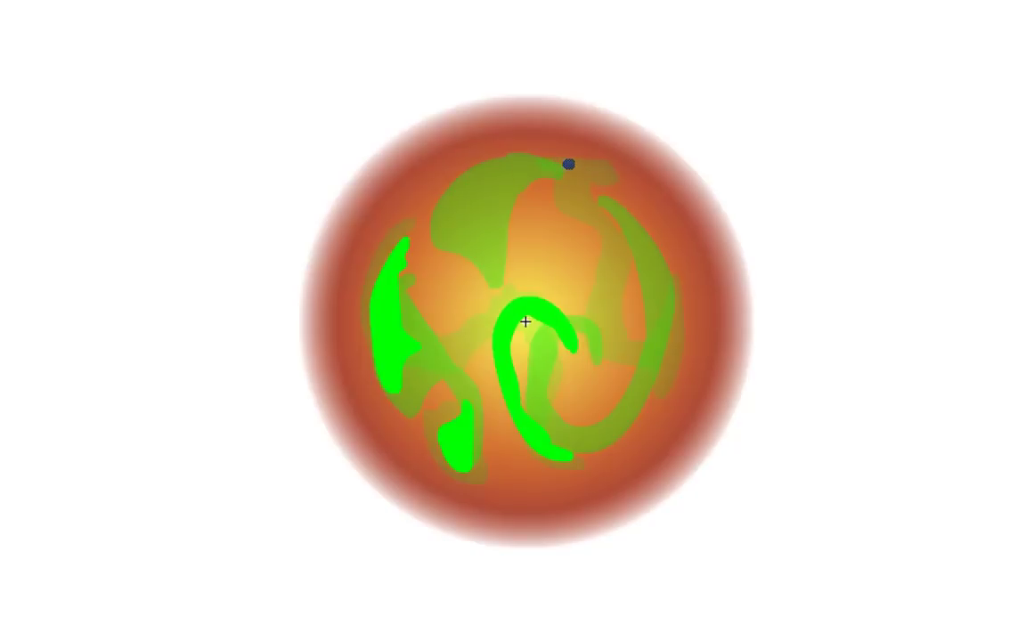
- Paint green shapes at the ball's top and right edge, and extend the hook's lower tail and the left crescent at frame 7
{"action": "mouse_move", "coordinate": [573, 168]}
{"action": "left_mouse_down"}
{"action": "mouse_move", "coordinate": [555, 190]}
{"action": "mouse_move", "coordinate": [567, 266]}
{"action": "mouse_move", "coordinate": [520, 224]}
{"action": "mouse_move", "coordinate": [479, 213]}
{"action": "mouse_move", "coordinate": [511, 169]}
{"action": "mouse_move", "coordinate": [487, 178]}
{"action": "mouse_move", "coordinate": [555, 168]}
{"action": "mouse_move", "coordinate": [513, 178]}
{"action": "mouse_move", "coordinate": [480, 203]}
{"action": "mouse_move", "coordinate": [534, 208]}
{"action": "left_mouse_up"}
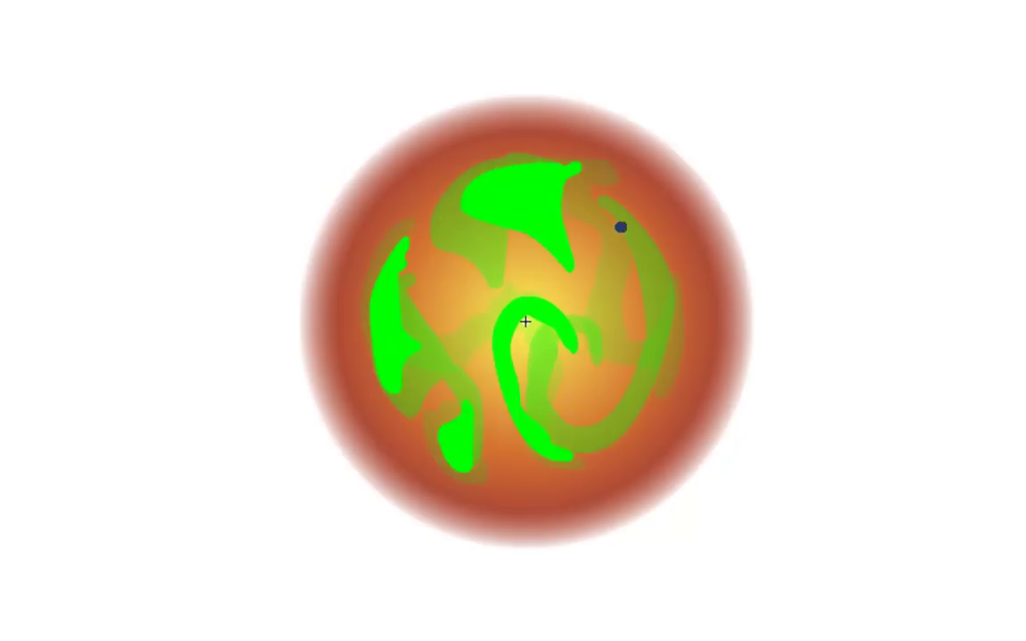
{"action": "left_click_drag", "start_coordinate": [621, 227], "coordinate": [636, 269]}
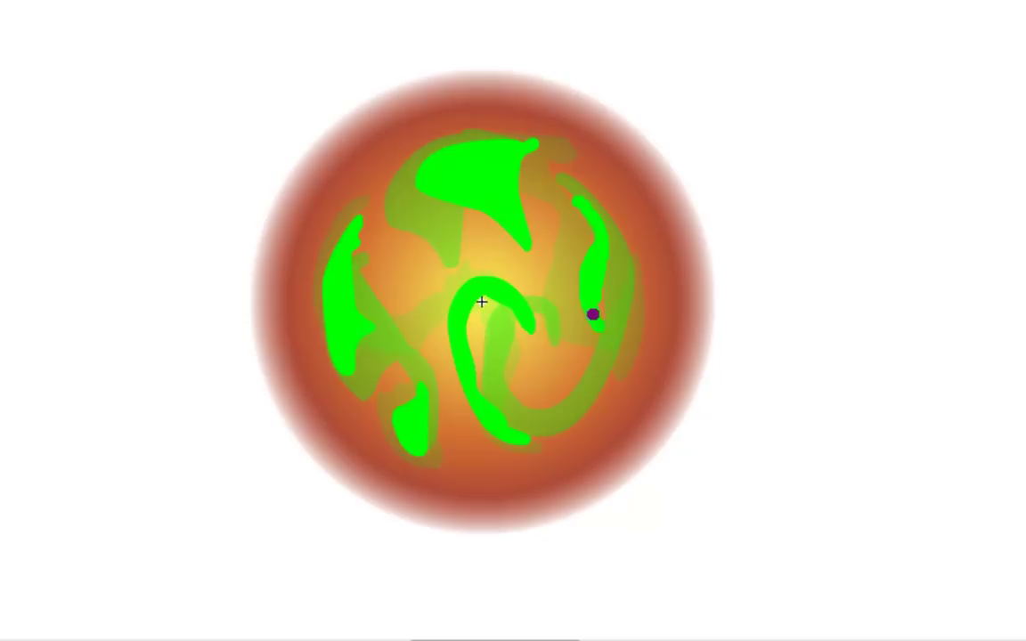
{"action": "mouse_move", "coordinate": [600, 358]}
{"action": "left_mouse_down"}
{"action": "mouse_move", "coordinate": [609, 357]}
{"action": "mouse_move", "coordinate": [602, 300]}
{"action": "mouse_move", "coordinate": [616, 299]}
{"action": "left_mouse_up"}
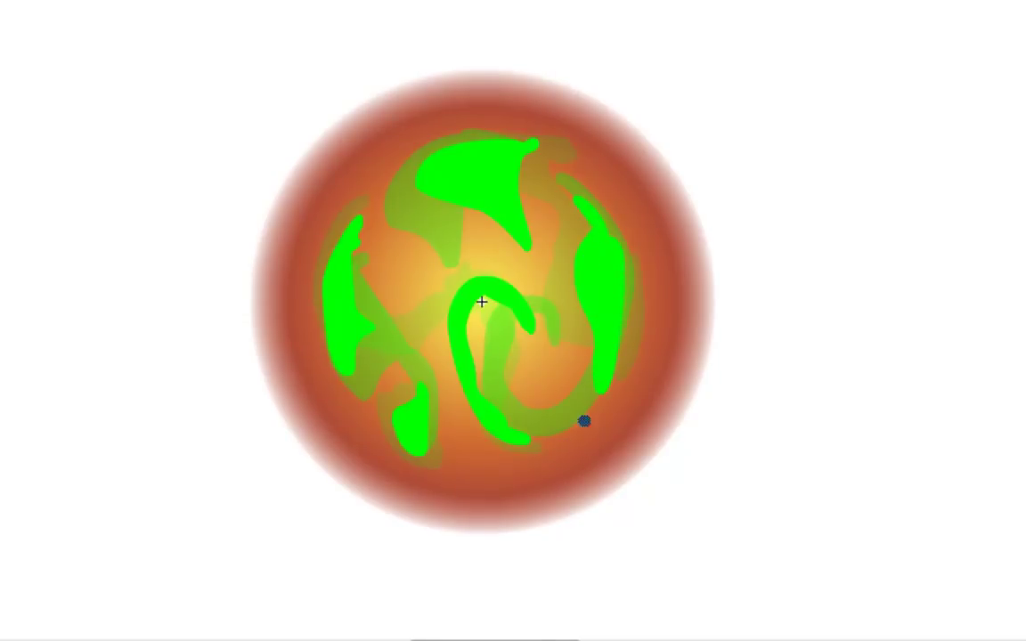
{"action": "left_click_drag", "start_coordinate": [507, 426], "coordinate": [554, 423]}
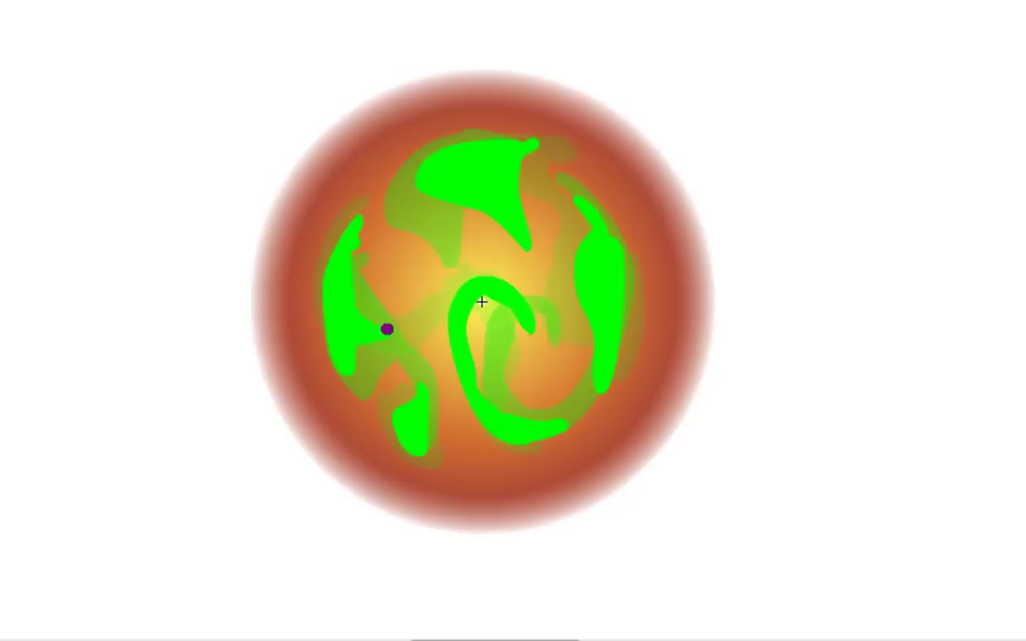
{"action": "mouse_move", "coordinate": [390, 336]}
{"action": "left_mouse_down"}
{"action": "mouse_move", "coordinate": [398, 346]}
{"action": "mouse_move", "coordinate": [361, 365]}
{"action": "left_mouse_up"}
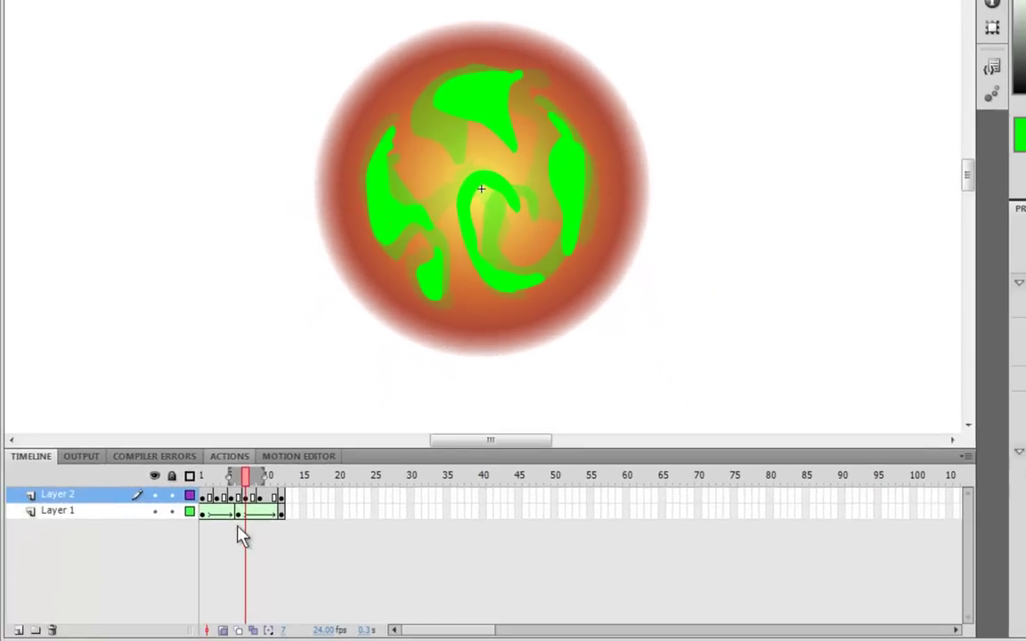
- Turn off onion skinning and step through the frames from frame 6 onward to check how the green shapes change
{"action": "left_click", "coordinate": [222, 629]}
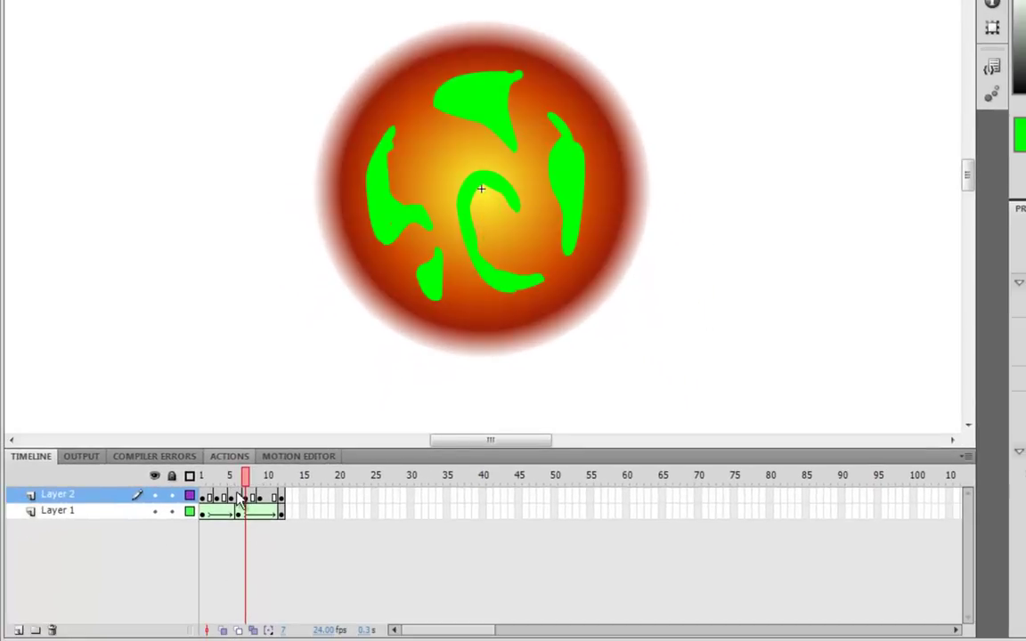
{"action": "left_click", "coordinate": [238, 496]}
{"action": "key", "text": "period"}
{"action": "key", "text": "period"}
{"action": "key", "text": "comma"}
{"action": "key", "text": "comma"}
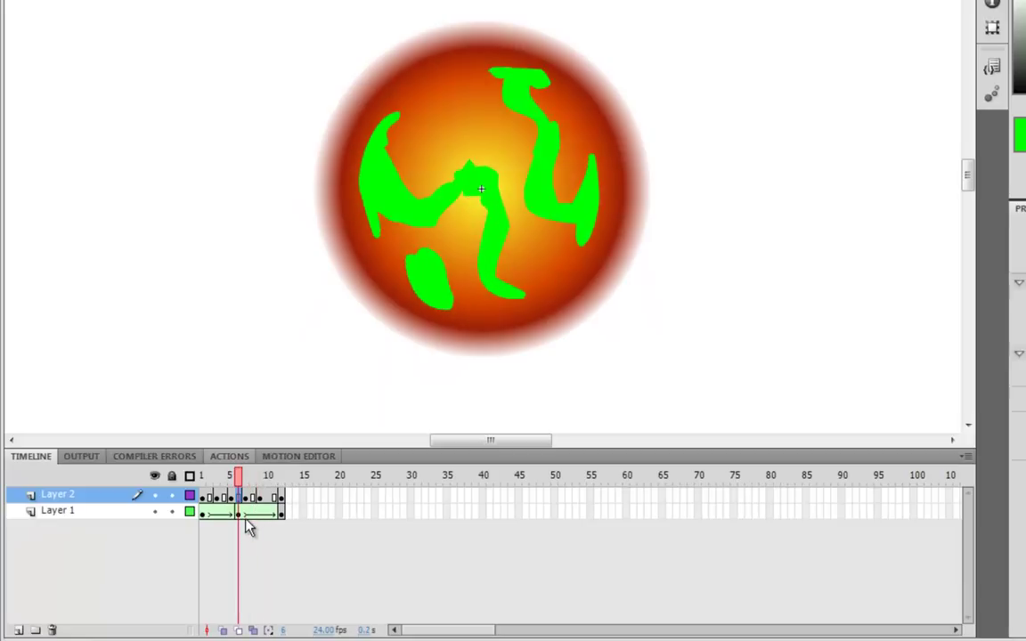
{"action": "key", "text": "period"}
{"action": "key", "text": "period"}
{"action": "key", "text": "period"}
- Move the last keyframes of both layers to frame 13 and insert a blank keyframe at frame 11 of Layer 2
{"action": "left_click", "coordinate": [273, 500]}
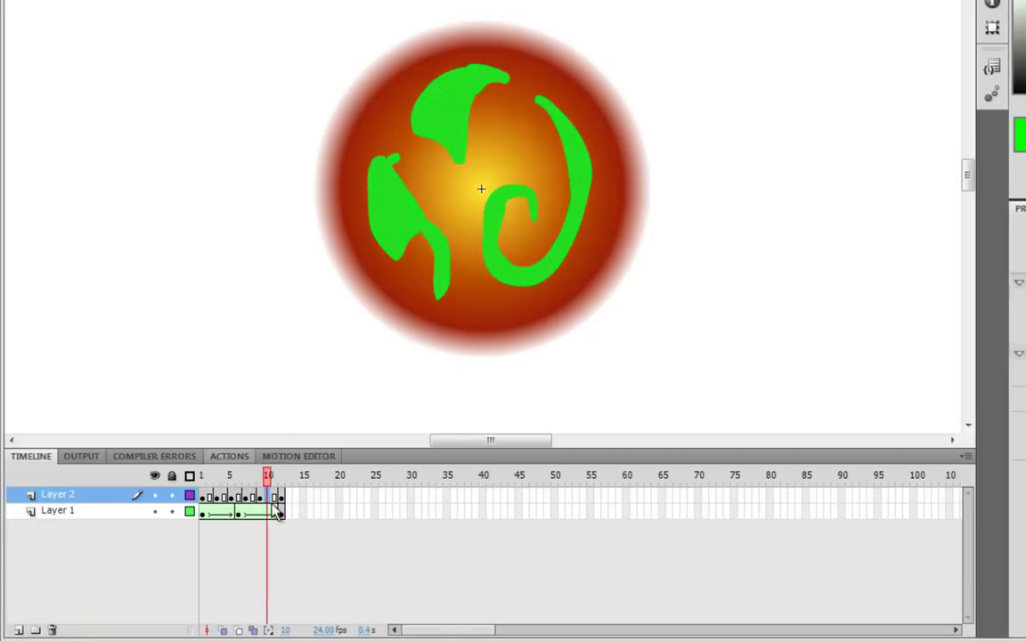
{"action": "left_click", "coordinate": [274, 499]}
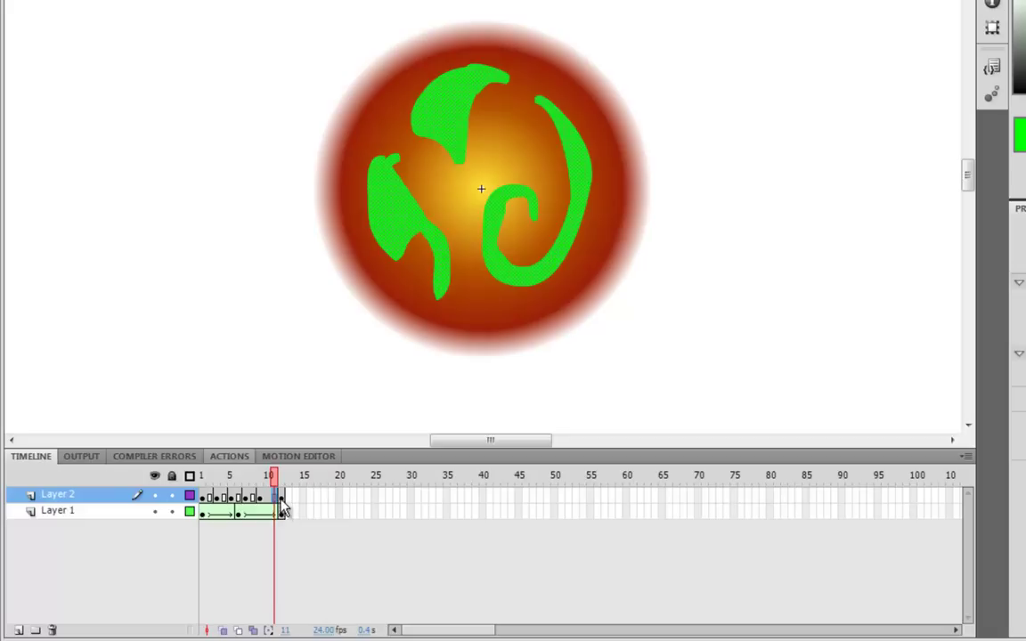
{"action": "left_click_drag", "start_coordinate": [280, 500], "coordinate": [289, 511]}
{"action": "left_click", "coordinate": [274, 499]}
{"action": "key", "text": "Delete"}
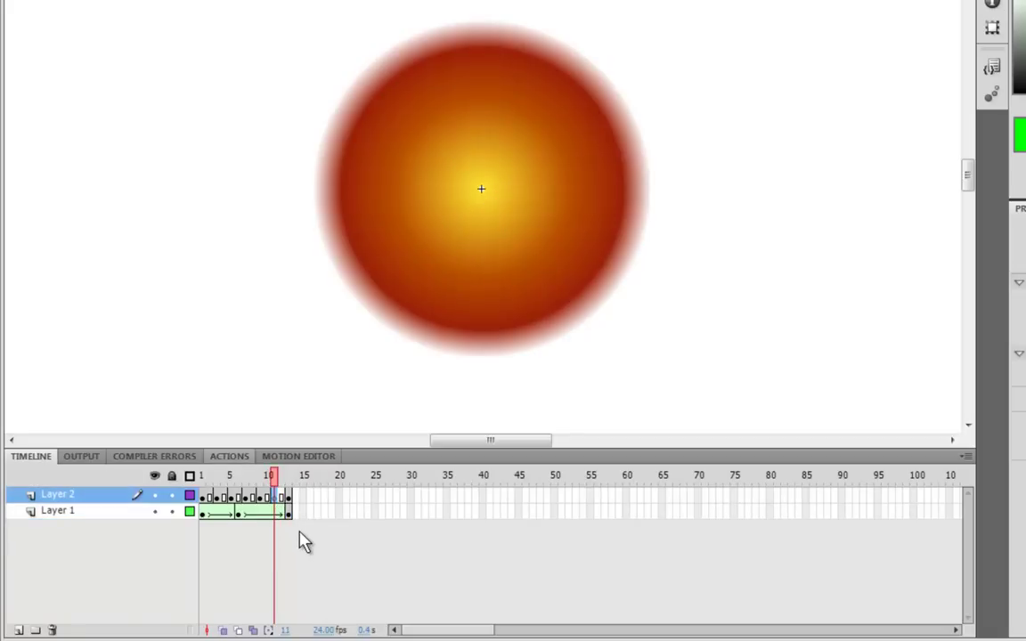
- Turn on onion skinning and paint green shapes at the ball's top, right of its center and on its left at frame 11
{"action": "left_click", "coordinate": [222, 629]}
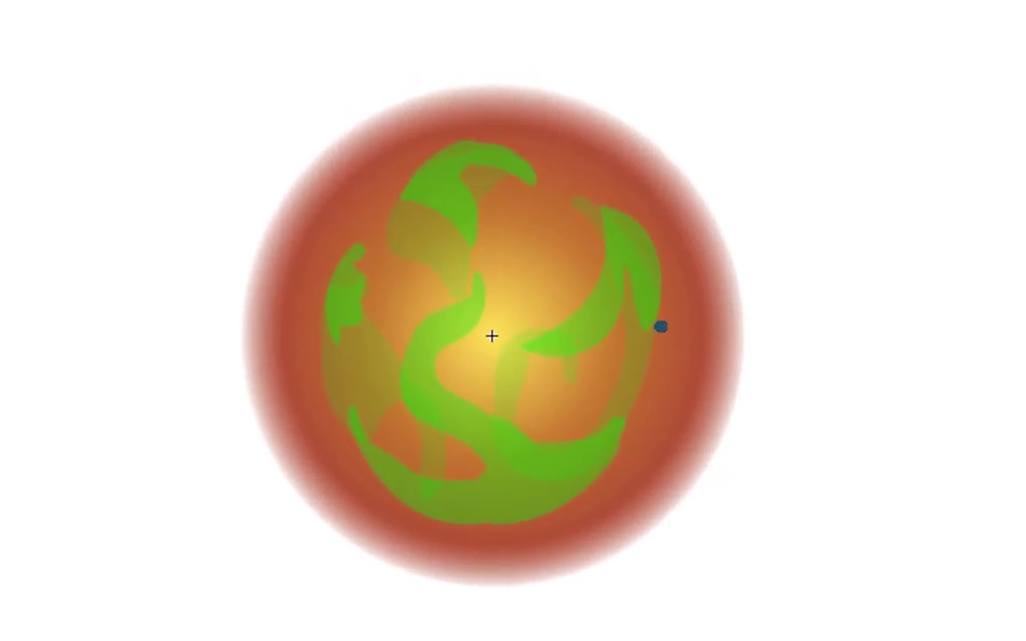
{"action": "mouse_move", "coordinate": [493, 165]}
{"action": "left_mouse_down"}
{"action": "mouse_move", "coordinate": [458, 189]}
{"action": "mouse_move", "coordinate": [453, 237]}
{"action": "mouse_move", "coordinate": [430, 210]}
{"action": "mouse_move", "coordinate": [406, 210]}
{"action": "mouse_move", "coordinate": [450, 249]}
{"action": "mouse_move", "coordinate": [485, 163]}
{"action": "left_mouse_up"}
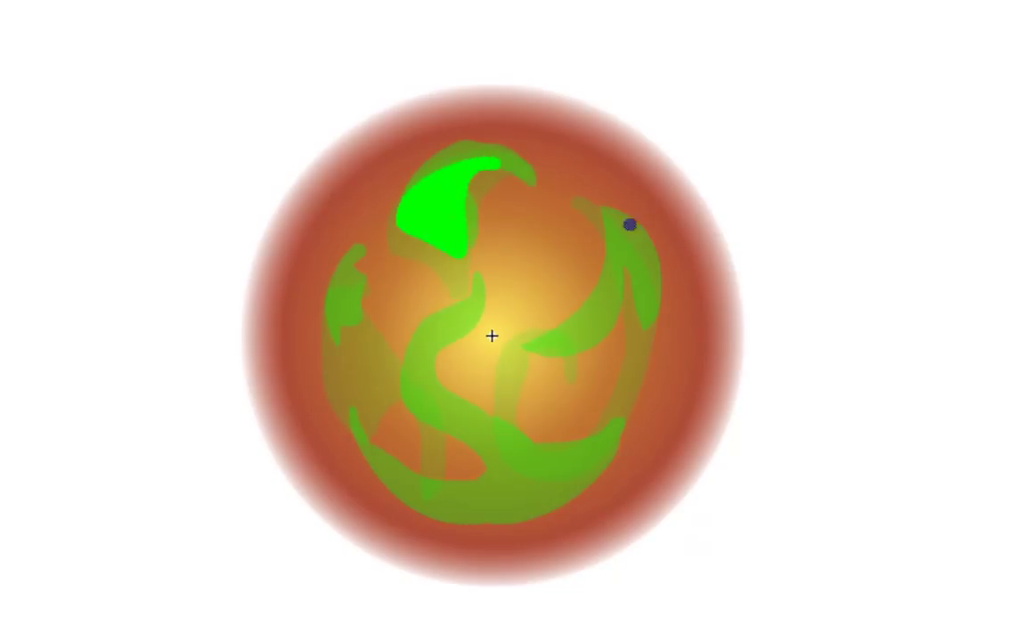
{"action": "mouse_move", "coordinate": [588, 334]}
{"action": "left_mouse_down"}
{"action": "mouse_move", "coordinate": [550, 318]}
{"action": "mouse_move", "coordinate": [530, 342]}
{"action": "mouse_move", "coordinate": [591, 325]}
{"action": "mouse_move", "coordinate": [510, 382]}
{"action": "left_mouse_up"}
{"action": "mouse_move", "coordinate": [339, 309]}
{"action": "left_mouse_down"}
{"action": "mouse_move", "coordinate": [352, 294]}
{"action": "mouse_move", "coordinate": [355, 351]}
{"action": "left_mouse_up"}
{"action": "left_click_drag", "start_coordinate": [450, 241], "coordinate": [464, 272]}
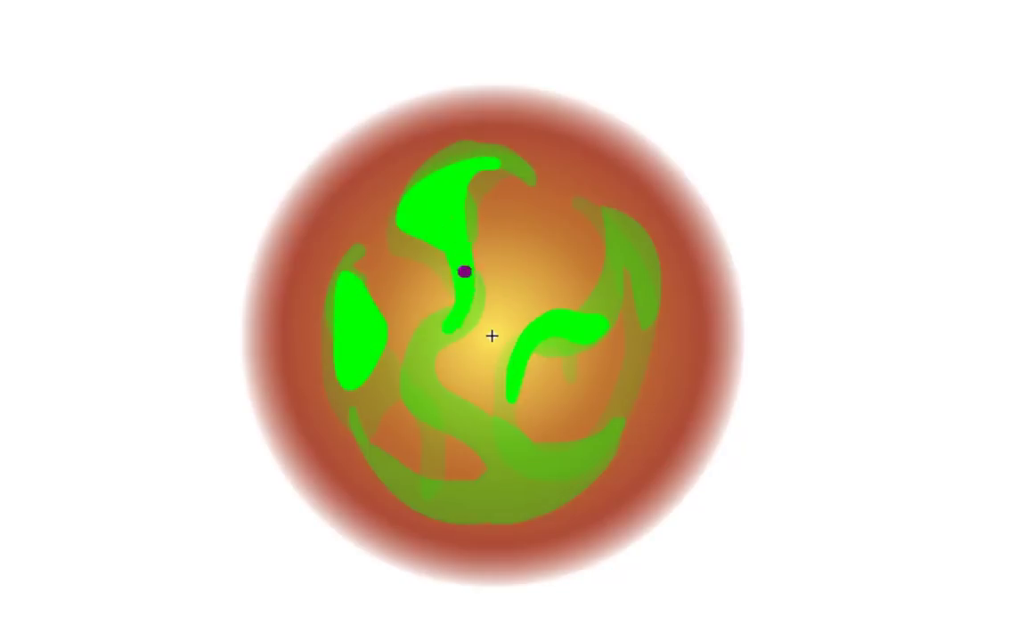
- Paint green shapes at the ball's lower right, lower left and upper right edge, and extend the left shape downward at frame 11
{"action": "mouse_move", "coordinate": [619, 405]}
{"action": "left_mouse_down"}
{"action": "mouse_move", "coordinate": [601, 446]}
{"action": "mouse_move", "coordinate": [556, 467]}
{"action": "mouse_move", "coordinate": [513, 450]}
{"action": "mouse_move", "coordinate": [520, 512]}
{"action": "mouse_move", "coordinate": [531, 486]}
{"action": "mouse_move", "coordinate": [597, 460]}
{"action": "left_mouse_up"}
{"action": "mouse_move", "coordinate": [372, 409]}
{"action": "left_mouse_down"}
{"action": "mouse_move", "coordinate": [426, 493]}
{"action": "mouse_move", "coordinate": [369, 420]}
{"action": "mouse_move", "coordinate": [387, 421]}
{"action": "mouse_move", "coordinate": [477, 504]}
{"action": "left_mouse_up"}
{"action": "mouse_move", "coordinate": [435, 409]}
{"action": "left_mouse_down"}
{"action": "mouse_move", "coordinate": [405, 360]}
{"action": "mouse_move", "coordinate": [428, 404]}
{"action": "mouse_move", "coordinate": [399, 360]}
{"action": "mouse_move", "coordinate": [374, 367]}
{"action": "mouse_move", "coordinate": [410, 361]}
{"action": "left_mouse_up"}
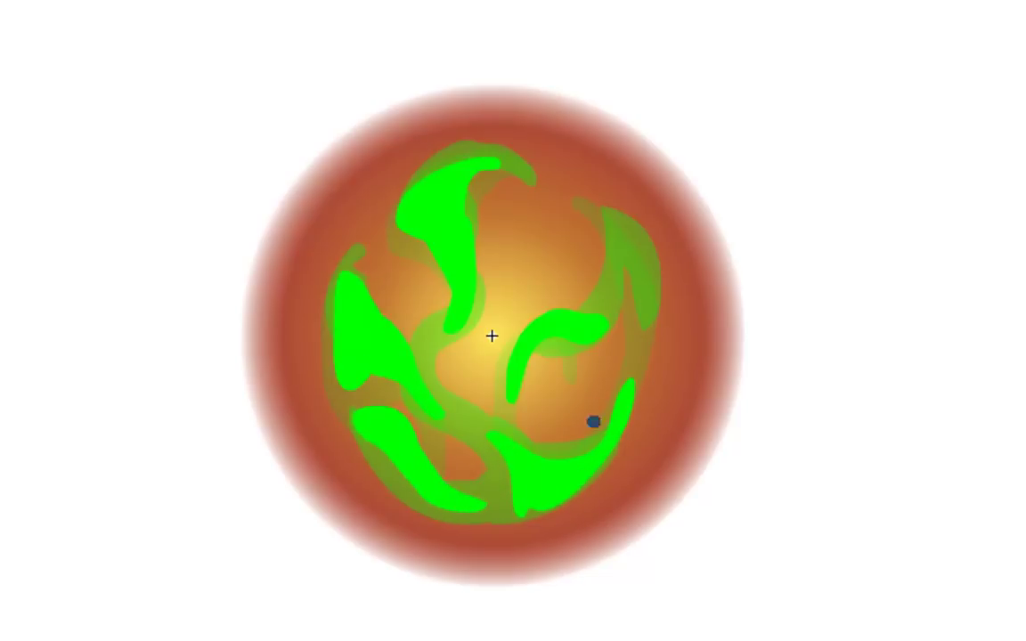
{"action": "mouse_move", "coordinate": [623, 241]}
{"action": "left_mouse_down"}
{"action": "mouse_move", "coordinate": [642, 310]}
{"action": "mouse_move", "coordinate": [627, 237]}
{"action": "mouse_move", "coordinate": [640, 320]}
{"action": "mouse_move", "coordinate": [615, 227]}
{"action": "mouse_move", "coordinate": [639, 327]}
{"action": "left_mouse_up"}
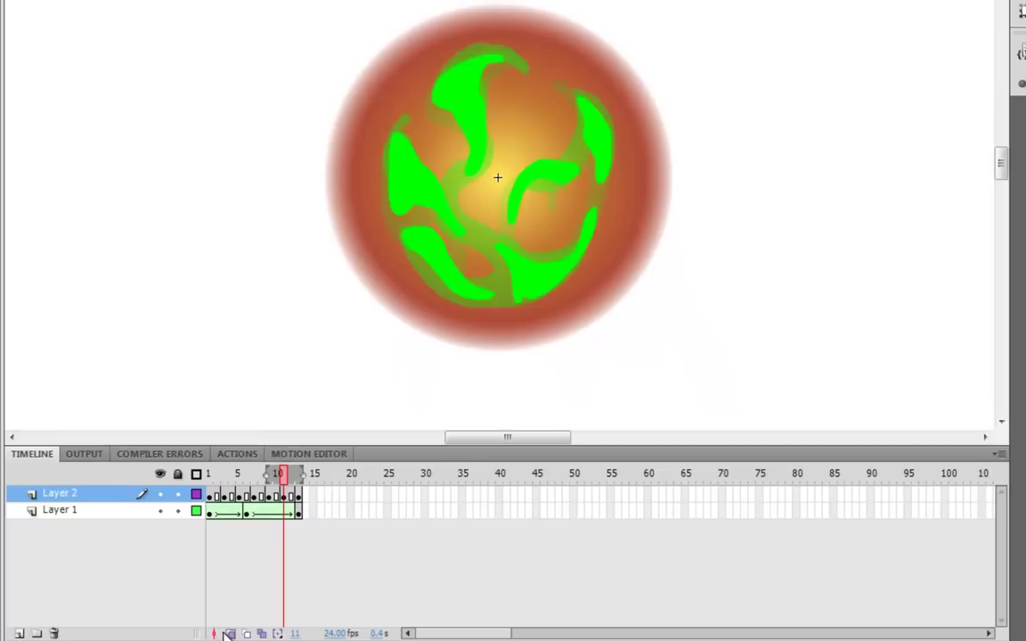
- Turn off onion skinning and play the animation repeatedly from frame 1 to review the flame motion
{"action": "left_click", "coordinate": [230, 633]}
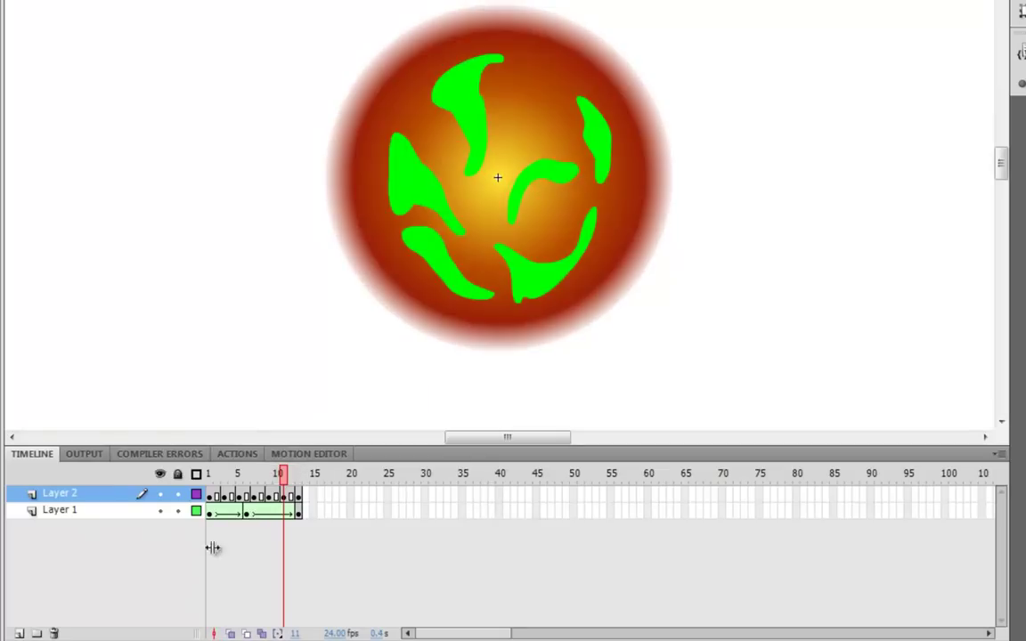
{"action": "left_click", "coordinate": [211, 494]}
{"action": "key", "text": "Return"}
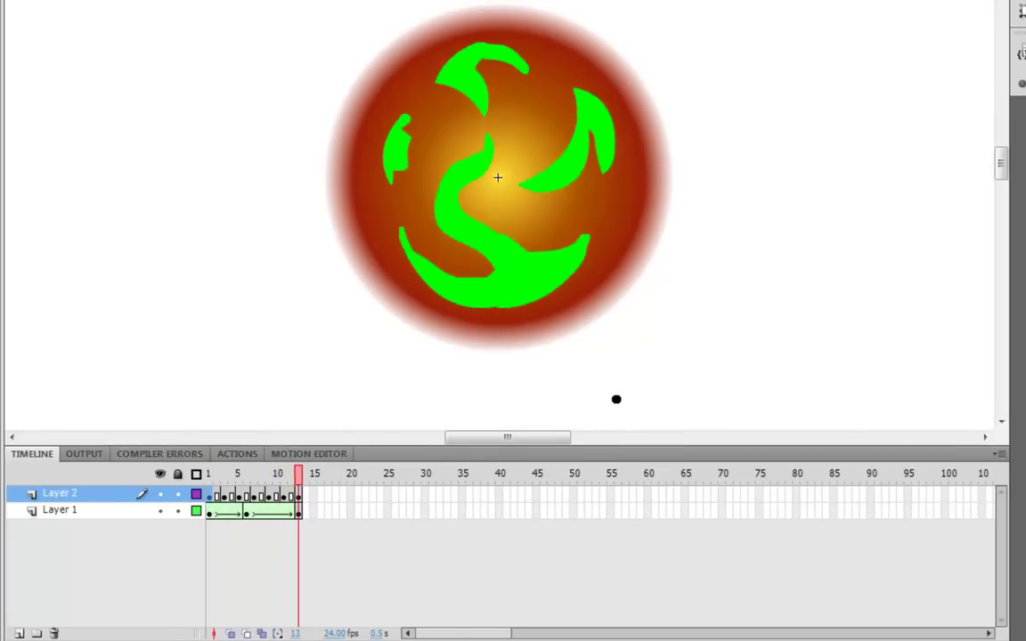
{"action": "key", "text": "Return"}
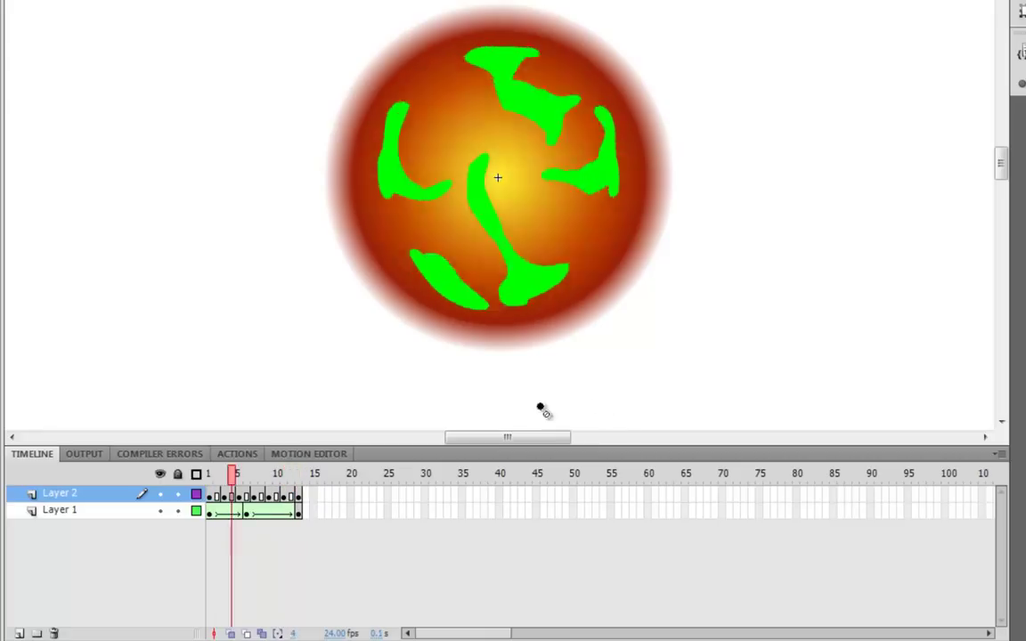
{"action": "key", "text": "Return"}
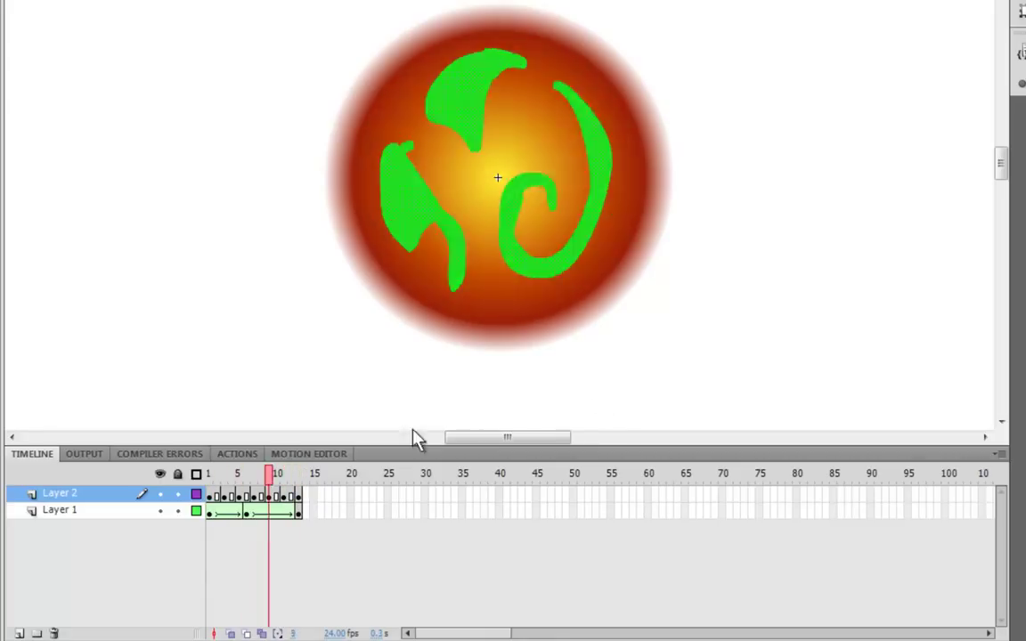
- Insert a blank keyframe at frame 2 of Layer 2
{"action": "left_click", "coordinate": [216, 495]}
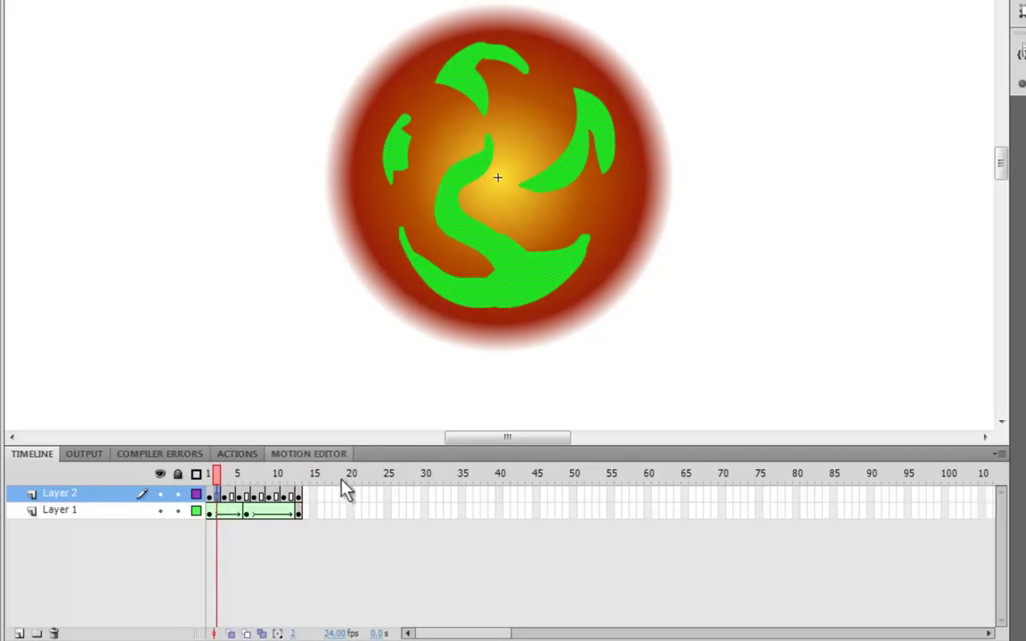
{"action": "key", "text": "Delete"}
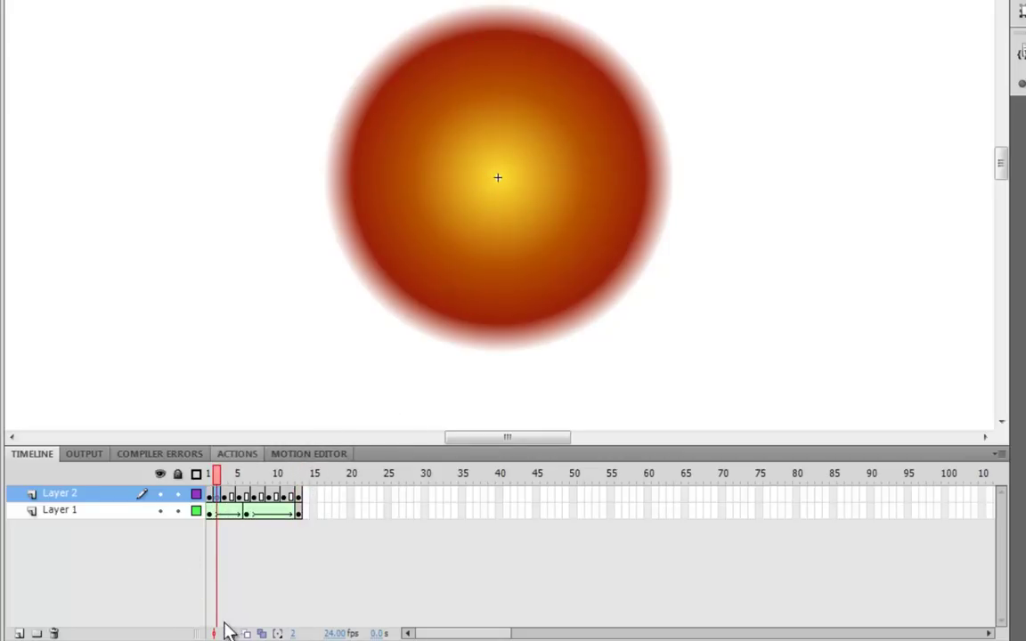
- Turn on onion skinning and paint green in-between shapes at the ball's top, right, center, left and lower edge at frame 2
{"action": "left_click", "coordinate": [246, 633]}
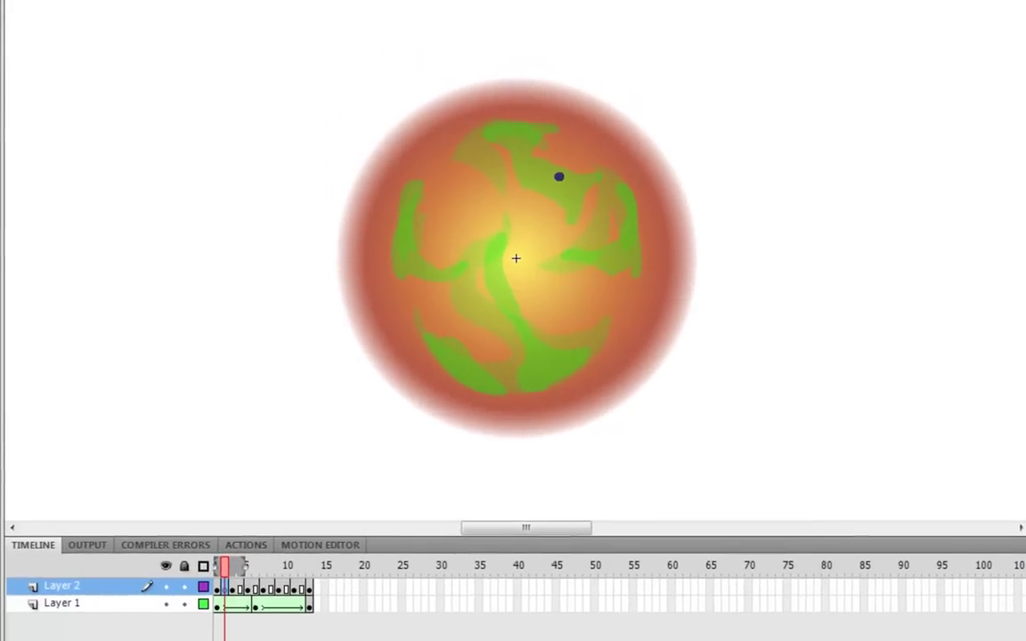
{"action": "mouse_move", "coordinate": [511, 129]}
{"action": "left_mouse_down"}
{"action": "mouse_move", "coordinate": [506, 175]}
{"action": "mouse_move", "coordinate": [523, 174]}
{"action": "mouse_move", "coordinate": [522, 133]}
{"action": "left_mouse_up"}
{"action": "key", "text": "ctrl+z"}
{"action": "left_click_drag", "start_coordinate": [612, 185], "coordinate": [580, 260]}
{"action": "mouse_move", "coordinate": [536, 337]}
{"action": "left_mouse_down"}
{"action": "mouse_move", "coordinate": [471, 264]}
{"action": "mouse_move", "coordinate": [528, 352]}
{"action": "mouse_move", "coordinate": [569, 365]}
{"action": "mouse_move", "coordinate": [526, 376]}
{"action": "mouse_move", "coordinate": [494, 267]}
{"action": "left_mouse_up"}
{"action": "left_click_drag", "start_coordinate": [408, 233], "coordinate": [423, 267]}
{"action": "mouse_move", "coordinate": [417, 325]}
{"action": "left_mouse_down"}
{"action": "mouse_move", "coordinate": [455, 369]}
{"action": "mouse_move", "coordinate": [489, 371]}
{"action": "left_mouse_up"}
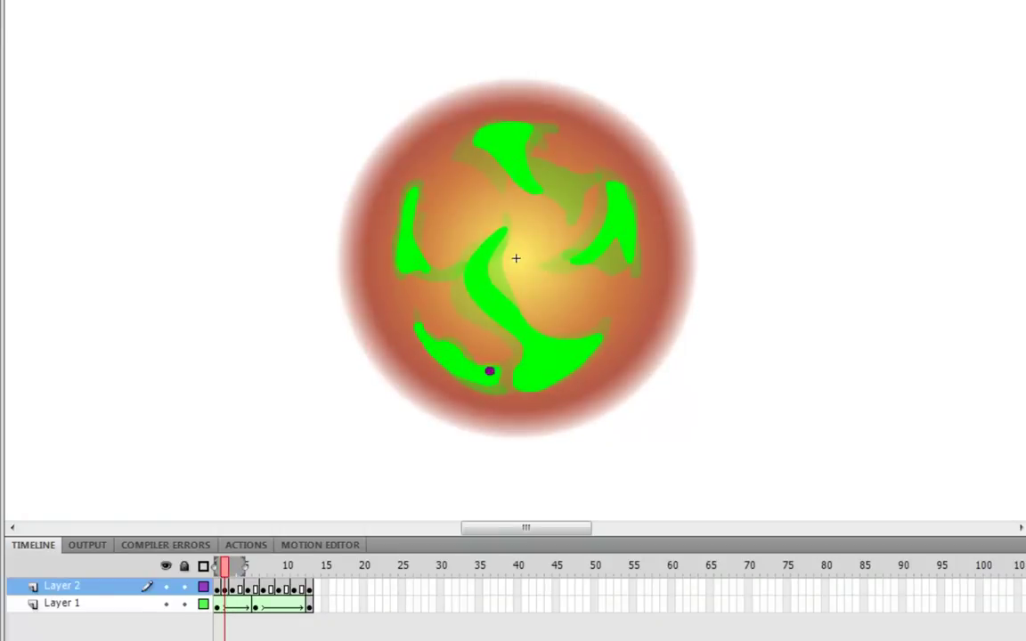
- Add a blank keyframe at frame 4, narrow the onion-skin range to the adjacent frames, and paint the green in-between shapes around the ball
{"action": "key", "text": "period"}
{"action": "key", "text": "period"}
{"action": "left_click_drag", "start_coordinate": [561, 135], "coordinate": [528, 150]}
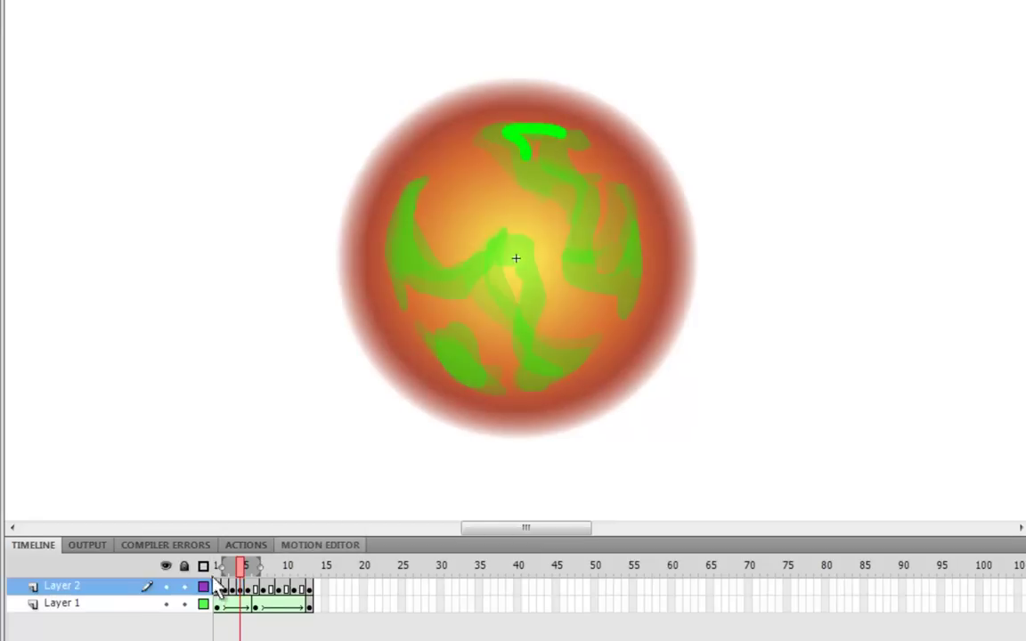
{"action": "left_click_drag", "start_coordinate": [223, 566], "coordinate": [230, 566]}
{"action": "mouse_move", "coordinate": [528, 149]}
{"action": "left_mouse_down"}
{"action": "mouse_move", "coordinate": [556, 188]}
{"action": "mouse_move", "coordinate": [520, 133]}
{"action": "mouse_move", "coordinate": [584, 265]}
{"action": "left_mouse_up"}
{"action": "mouse_move", "coordinate": [501, 247]}
{"action": "left_mouse_down"}
{"action": "mouse_move", "coordinate": [563, 365]}
{"action": "mouse_move", "coordinate": [542, 368]}
{"action": "left_mouse_up"}
{"action": "mouse_move", "coordinate": [408, 201]}
{"action": "left_mouse_down"}
{"action": "mouse_move", "coordinate": [398, 227]}
{"action": "mouse_move", "coordinate": [411, 230]}
{"action": "left_mouse_up"}
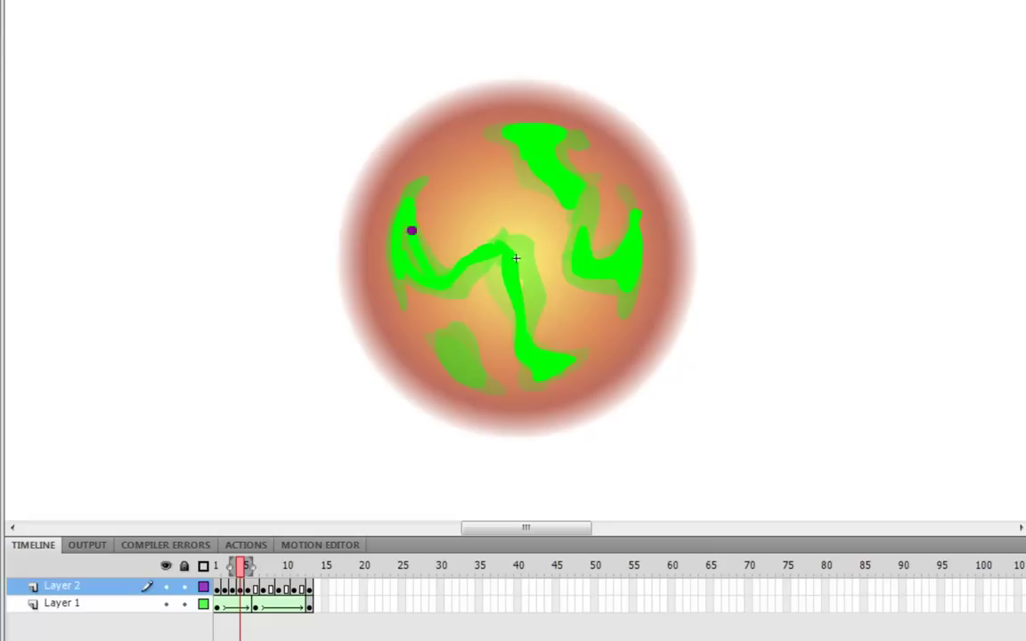
{"action": "key", "text": "period"}
{"action": "key", "text": "comma"}
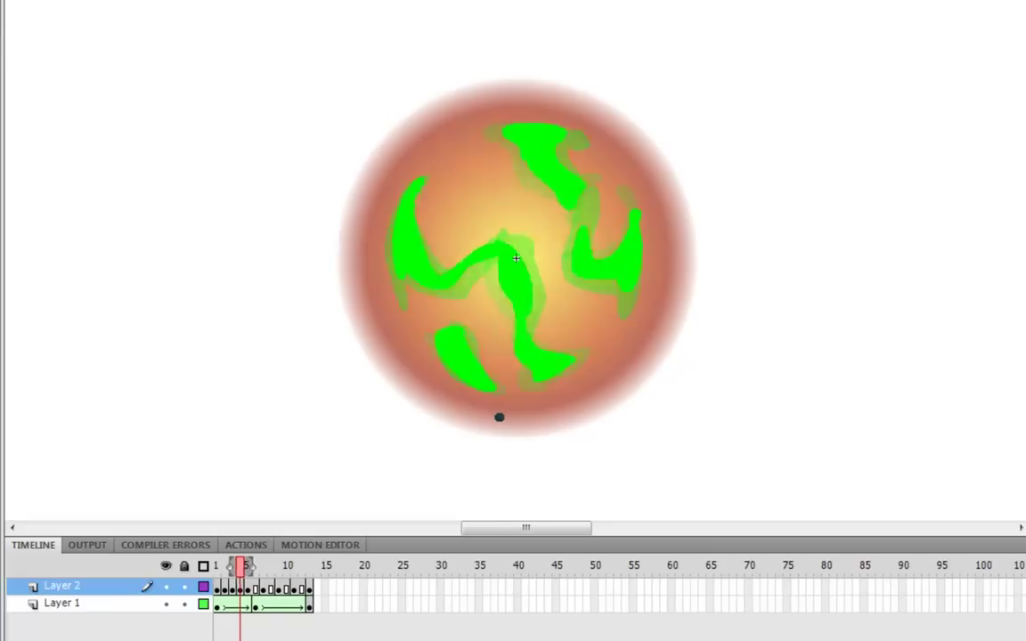
- Insert a blank keyframe at frame 6 of Layer 2 and paint the green in-between shapes over the onion-skinned neighbours
{"action": "key", "text": "period"}
{"action": "left_click", "coordinate": [257, 589]}
{"action": "key", "text": "F7"}
{"action": "mouse_move", "coordinate": [561, 131]}
{"action": "left_mouse_down"}
{"action": "mouse_move", "coordinate": [536, 178]}
{"action": "mouse_move", "coordinate": [545, 147]}
{"action": "left_mouse_up"}
{"action": "mouse_move", "coordinate": [589, 181]}
{"action": "left_mouse_down"}
{"action": "mouse_move", "coordinate": [634, 260]}
{"action": "mouse_move", "coordinate": [597, 264]}
{"action": "mouse_move", "coordinate": [593, 286]}
{"action": "left_mouse_up"}
{"action": "mouse_move", "coordinate": [517, 245]}
{"action": "left_mouse_down"}
{"action": "mouse_move", "coordinate": [524, 353]}
{"action": "mouse_move", "coordinate": [565, 361]}
{"action": "left_mouse_up"}
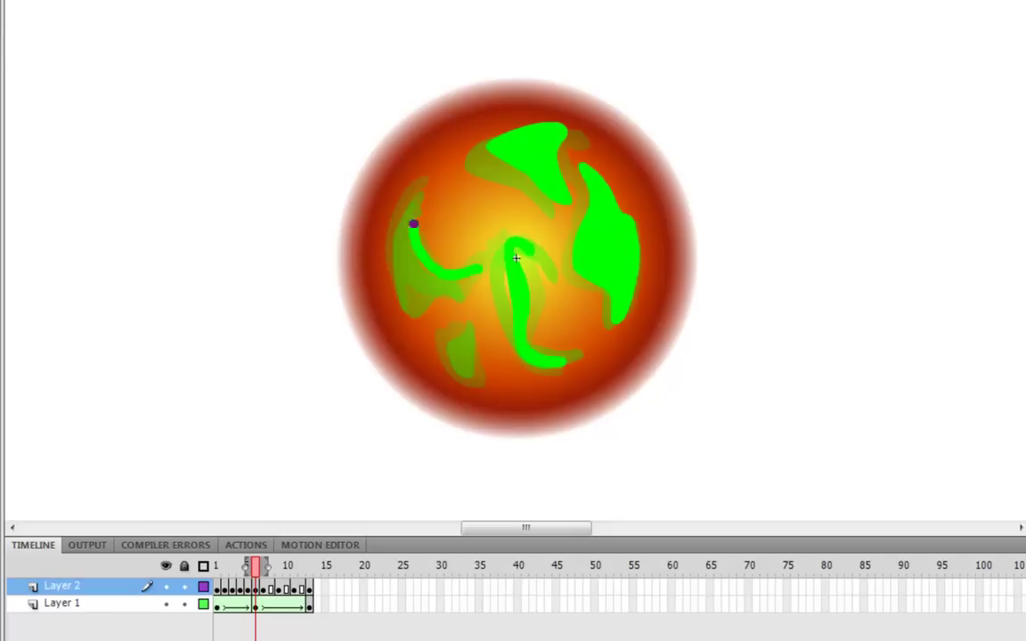
{"action": "mouse_move", "coordinate": [412, 221]}
{"action": "left_mouse_down"}
{"action": "mouse_move", "coordinate": [409, 290]}
{"action": "mouse_move", "coordinate": [411, 226]}
{"action": "mouse_move", "coordinate": [410, 260]}
{"action": "mouse_move", "coordinate": [461, 348]}
{"action": "left_mouse_up"}
- Add a blank keyframe at frame 8 of Layer 2 and paint green in-between shapes at the ball's top, right, bottom and left
{"action": "key", "text": "period"}
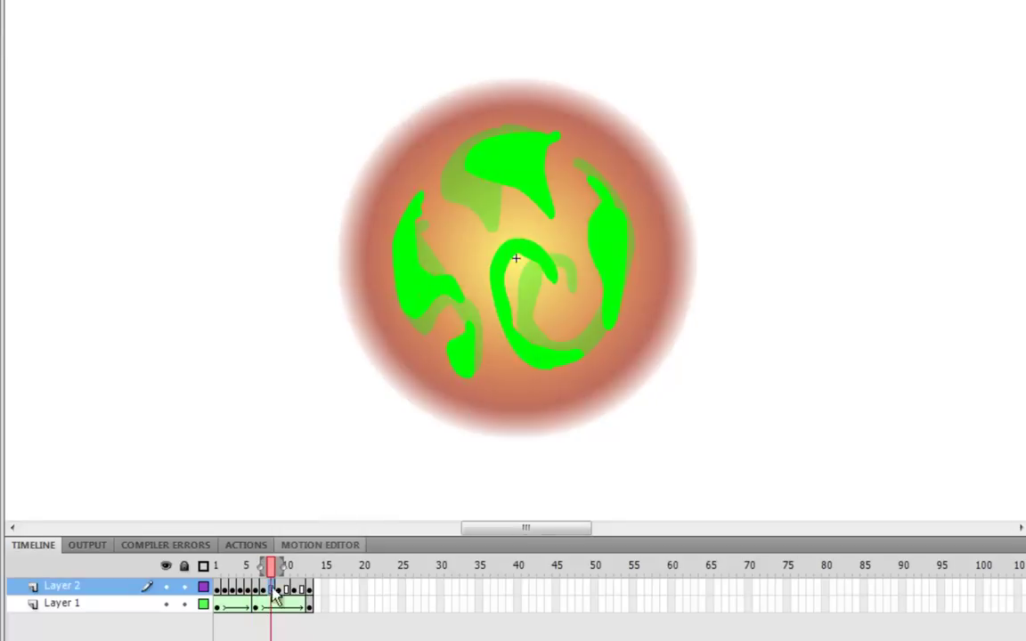
{"action": "mouse_move", "coordinate": [463, 141]}
{"action": "left_mouse_down"}
{"action": "mouse_move", "coordinate": [526, 151]}
{"action": "mouse_move", "coordinate": [492, 178]}
{"action": "mouse_move", "coordinate": [458, 160]}
{"action": "left_mouse_up"}
{"action": "left_click_drag", "start_coordinate": [583, 169], "coordinate": [614, 218]}
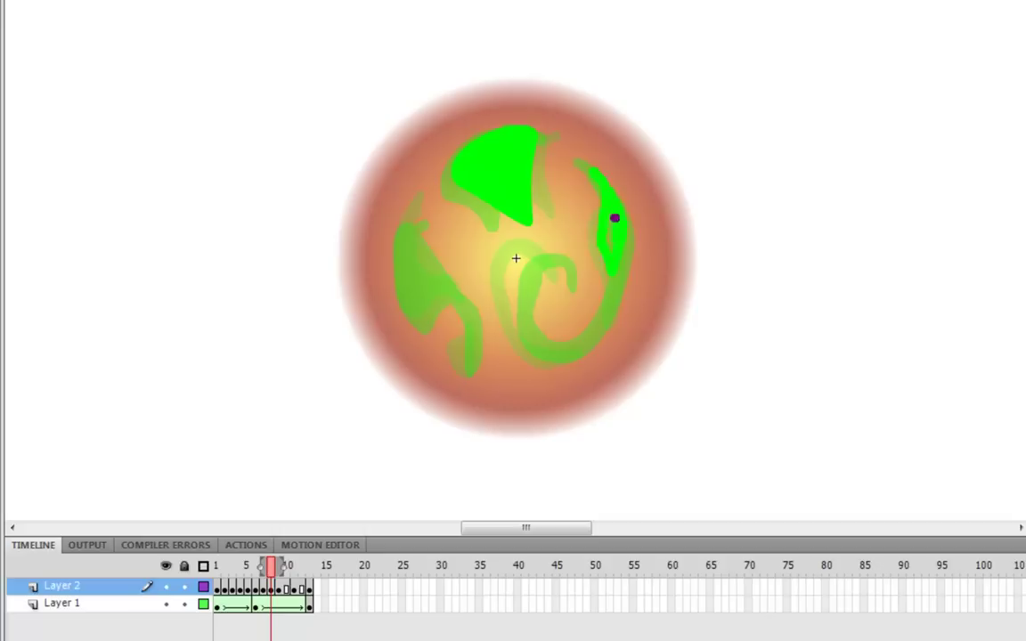
{"action": "left_click_drag", "start_coordinate": [558, 352], "coordinate": [543, 357]}
{"action": "mouse_move", "coordinate": [412, 222]}
{"action": "left_mouse_down"}
{"action": "mouse_move", "coordinate": [424, 298]}
{"action": "mouse_move", "coordinate": [414, 225]}
{"action": "mouse_move", "coordinate": [458, 367]}
{"action": "left_mouse_up"}
- Insert a blank keyframe at frame 10 and paint the upper flame, the curled right-hand shape and the split left-hand shapes in green
{"action": "left_click", "coordinate": [286, 588]}
{"action": "key", "text": "F7"}
{"action": "mouse_move", "coordinate": [531, 136]}
{"action": "left_mouse_down"}
{"action": "mouse_move", "coordinate": [481, 141]}
{"action": "mouse_move", "coordinate": [498, 152]}
{"action": "mouse_move", "coordinate": [485, 205]}
{"action": "left_mouse_up"}
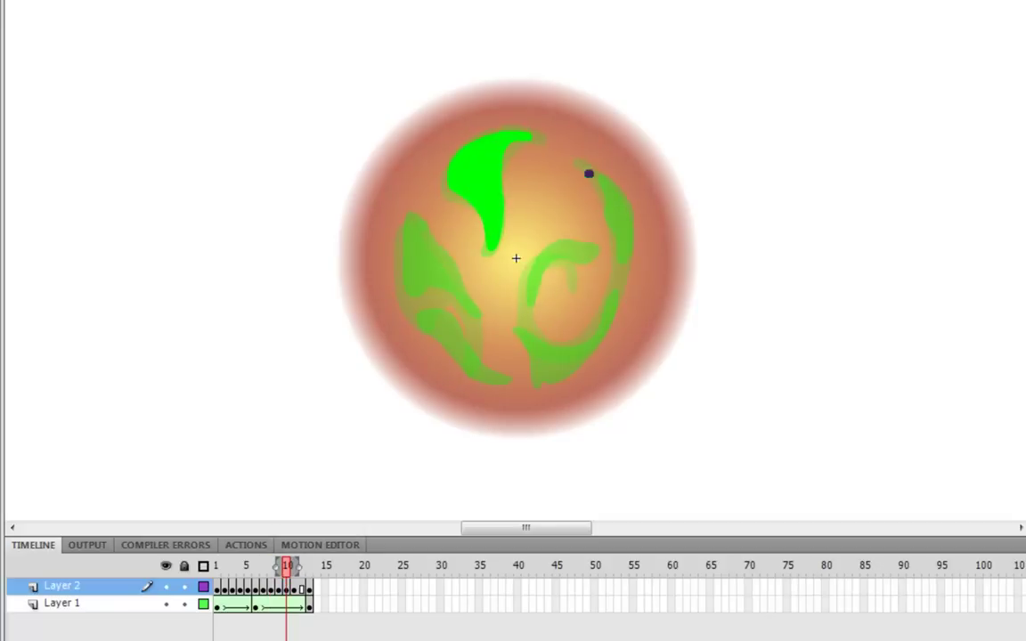
{"action": "mouse_move", "coordinate": [609, 304]}
{"action": "left_mouse_down"}
{"action": "mouse_move", "coordinate": [538, 363]}
{"action": "mouse_move", "coordinate": [577, 273]}
{"action": "left_mouse_up"}
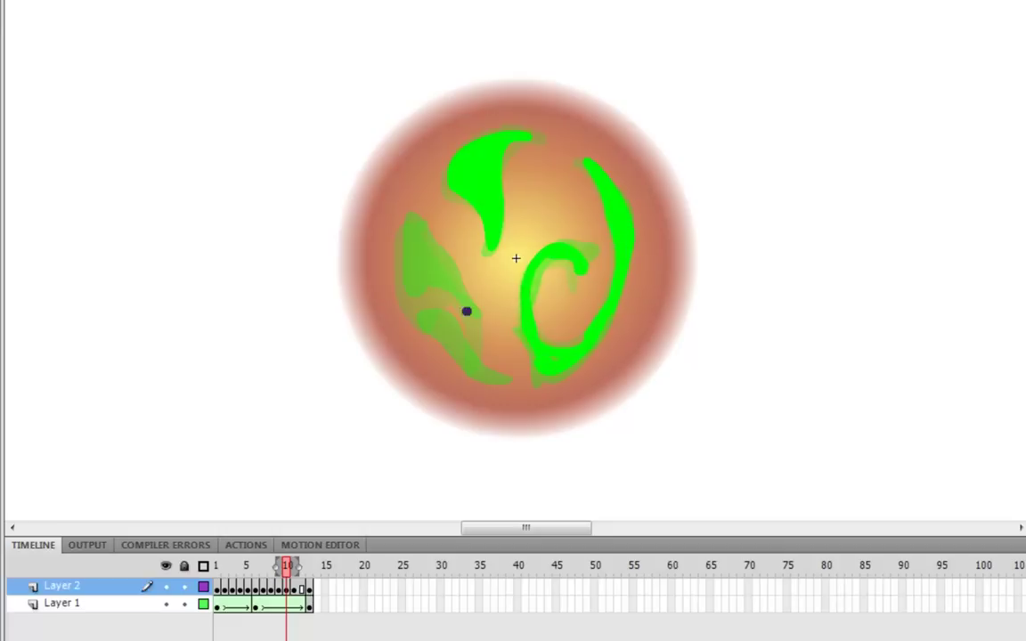
{"action": "left_click_drag", "start_coordinate": [467, 314], "coordinate": [462, 334]}
{"action": "key", "text": "period"}
{"action": "key", "text": "comma"}
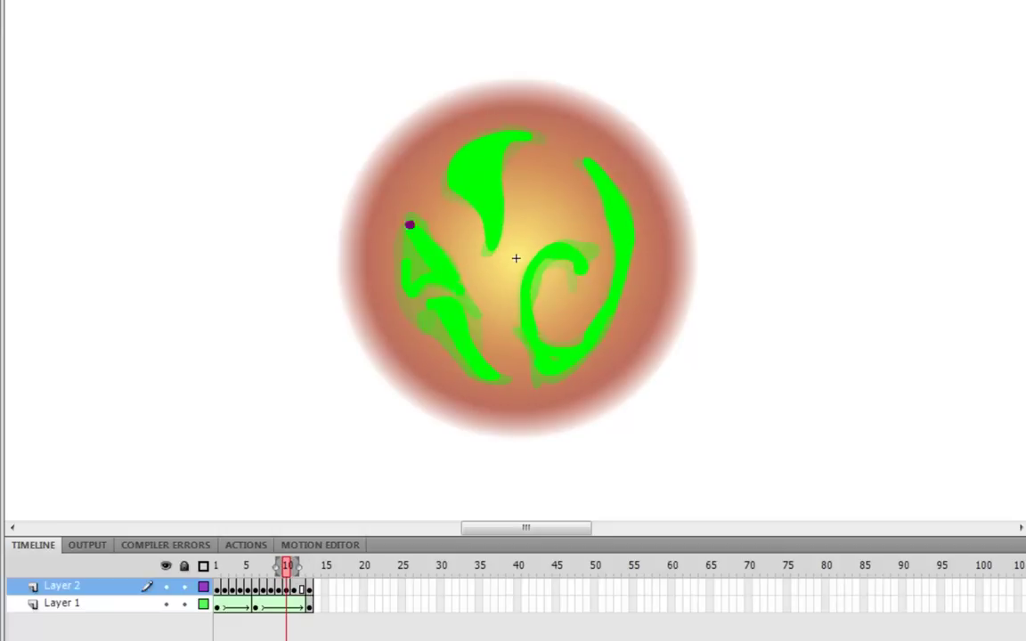
- Add a blank keyframe at frame 12 and paint the green in-between shapes across the ball's top, center, bottom and both sides
{"action": "key", "text": "period"}
{"action": "key", "text": "period"}
{"action": "mouse_move", "coordinate": [462, 151]}
{"action": "left_mouse_down"}
{"action": "mouse_move", "coordinate": [497, 134]}
{"action": "mouse_move", "coordinate": [464, 290]}
{"action": "mouse_move", "coordinate": [578, 358]}
{"action": "left_mouse_up"}
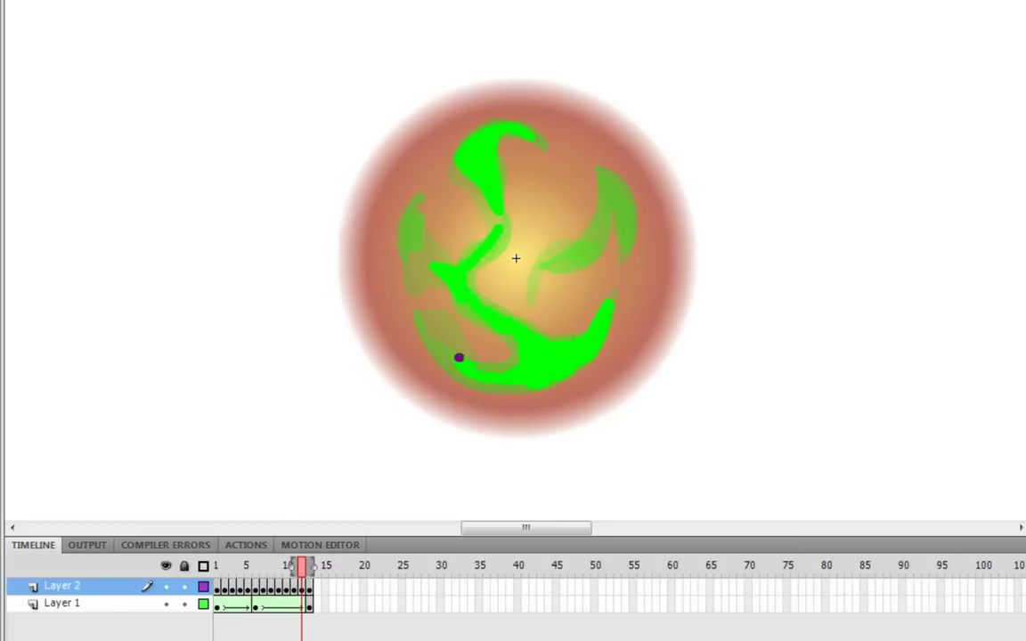
{"action": "left_click_drag", "start_coordinate": [534, 286], "coordinate": [585, 243]}
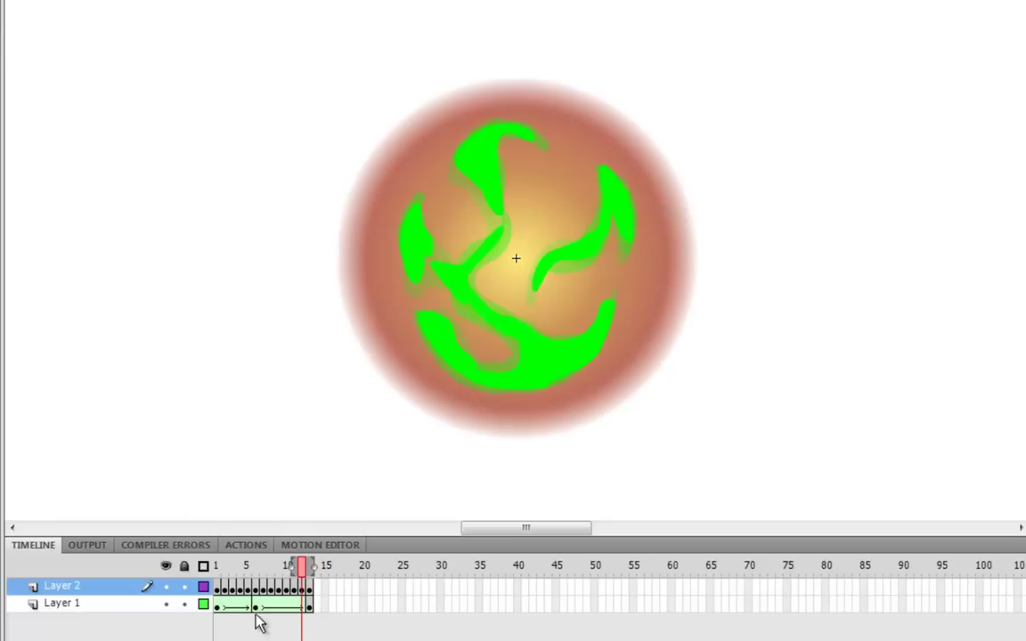
- Play the energyball animation from frame 1 to review the flame motion, and return to frame 1
{"action": "left_click", "coordinate": [216, 566]}
{"action": "key", "text": "Return"}
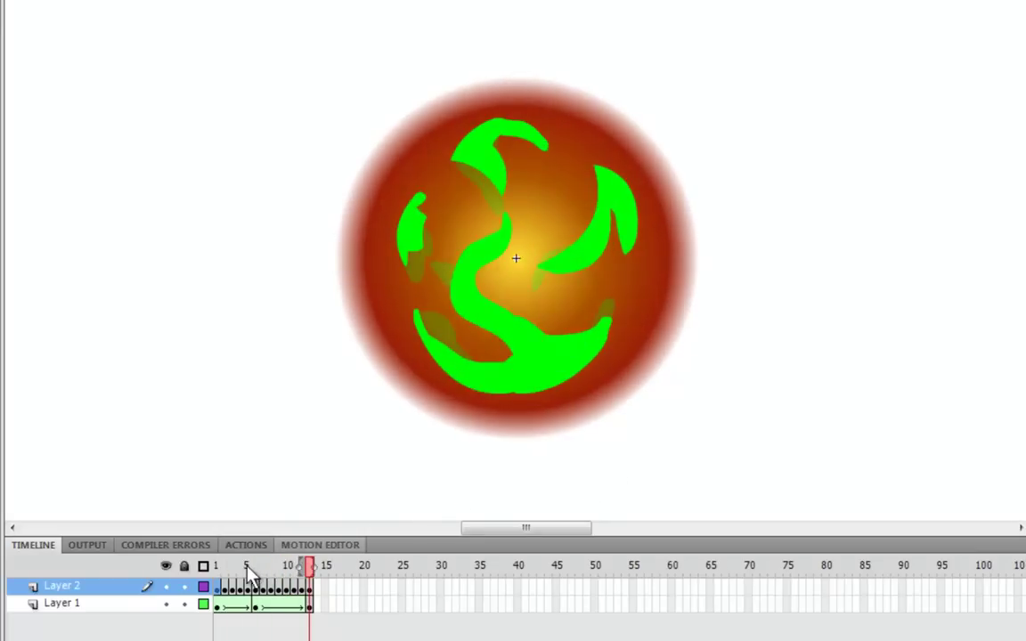
{"action": "mouse_move", "coordinate": [219, 566]}
{"action": "left_mouse_down"}
{"action": "mouse_move", "coordinate": [321, 574]}
{"action": "mouse_move", "coordinate": [216, 577]}
{"action": "left_mouse_up"}
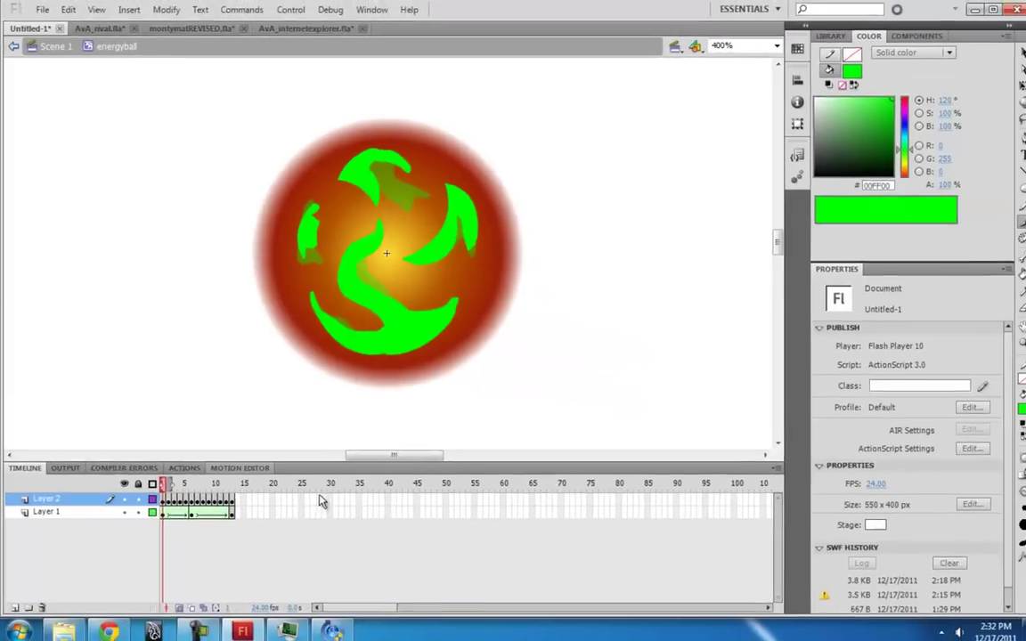
- Examine the gradient-filled crack shapes on Layer 2 of the energy ball in AvA_rival.fla, and return to Untitled-1
{"action": "key", "text": "ctrl+minus"}
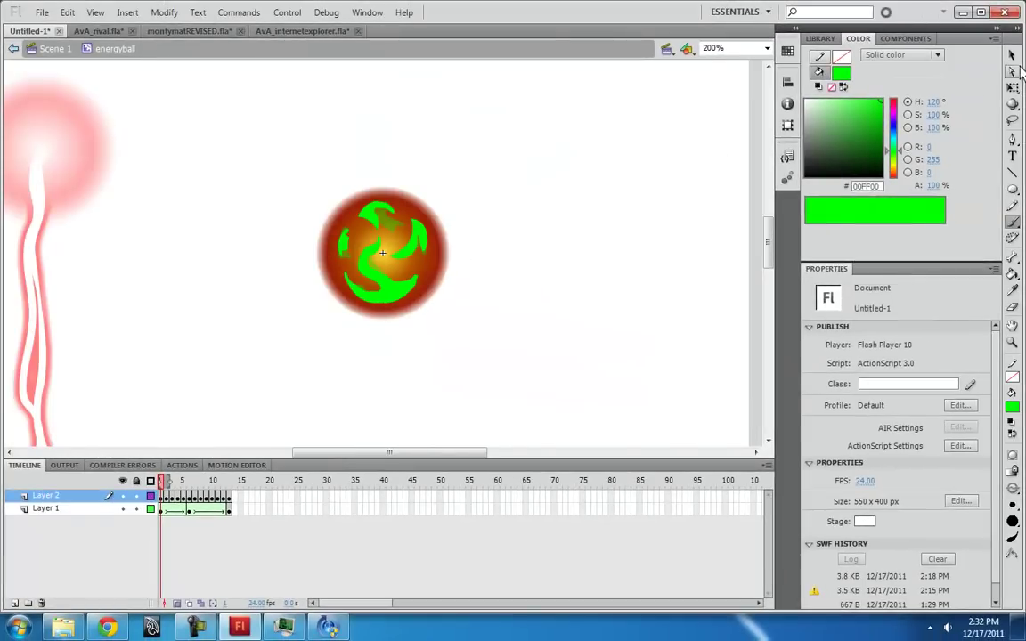
{"action": "key", "text": "v"}
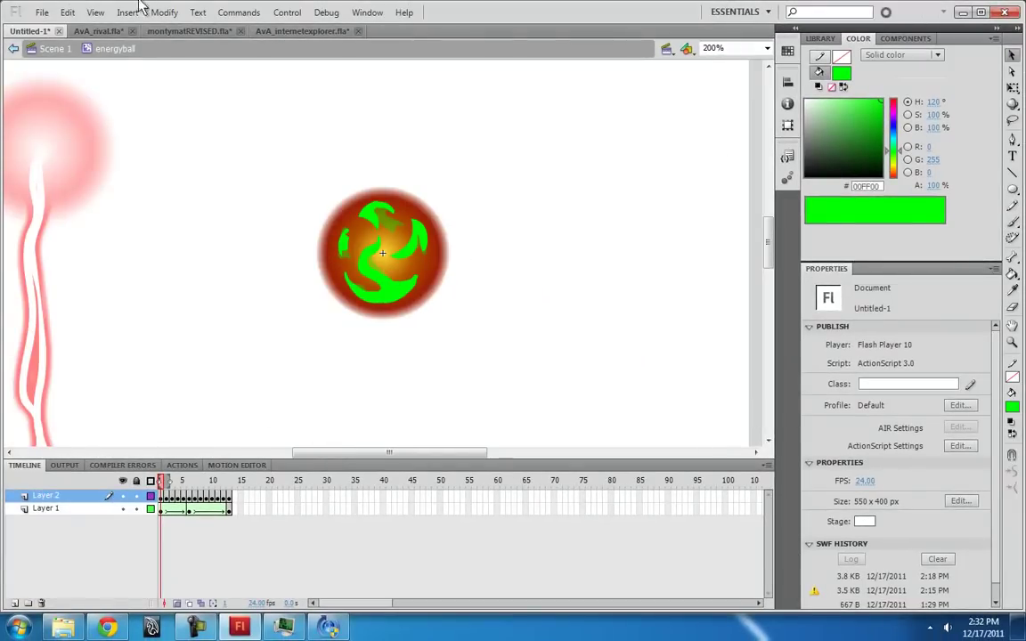
{"action": "left_click", "coordinate": [95, 30]}
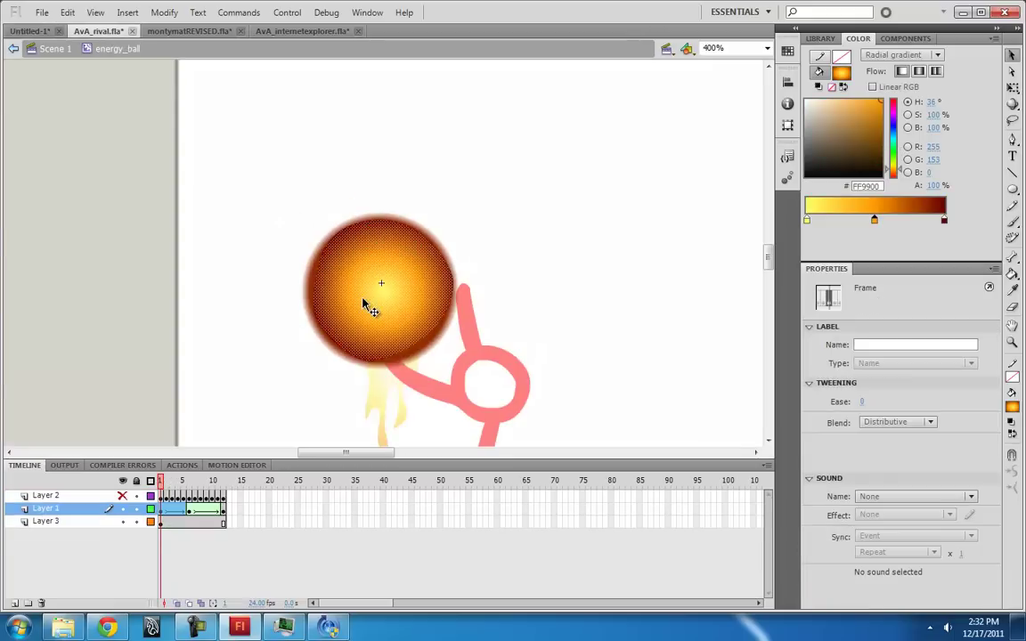
{"action": "left_click", "coordinate": [122, 496]}
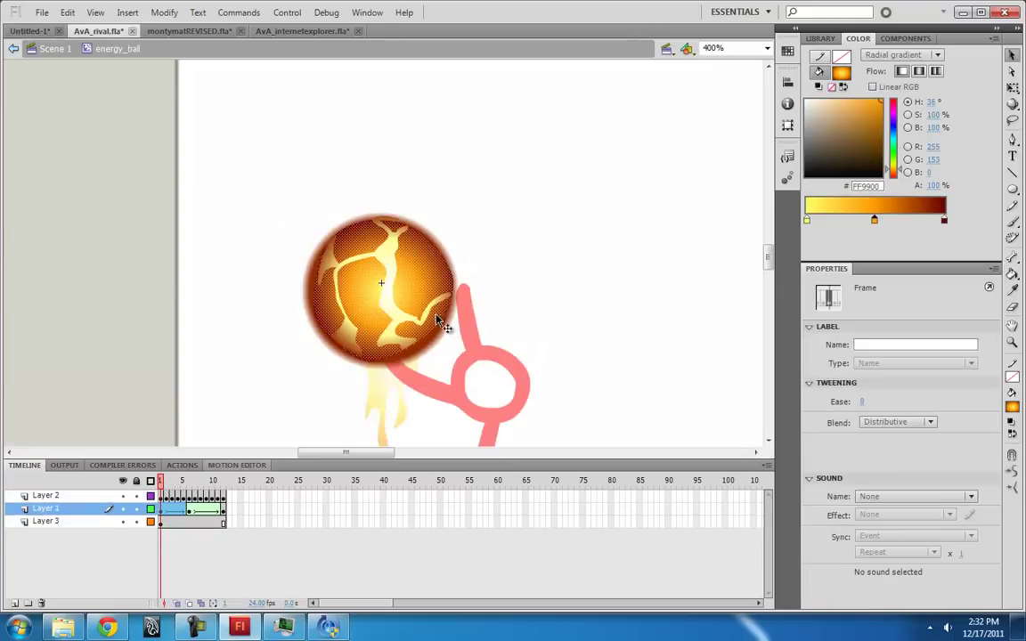
{"action": "left_click", "coordinate": [415, 285]}
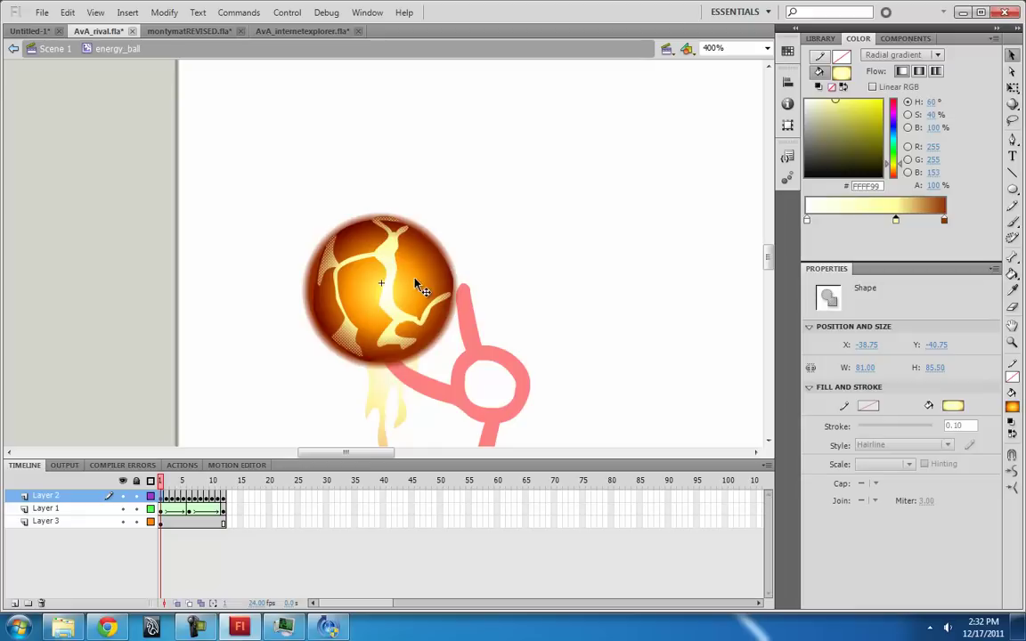
{"action": "left_click", "coordinate": [32, 31]}
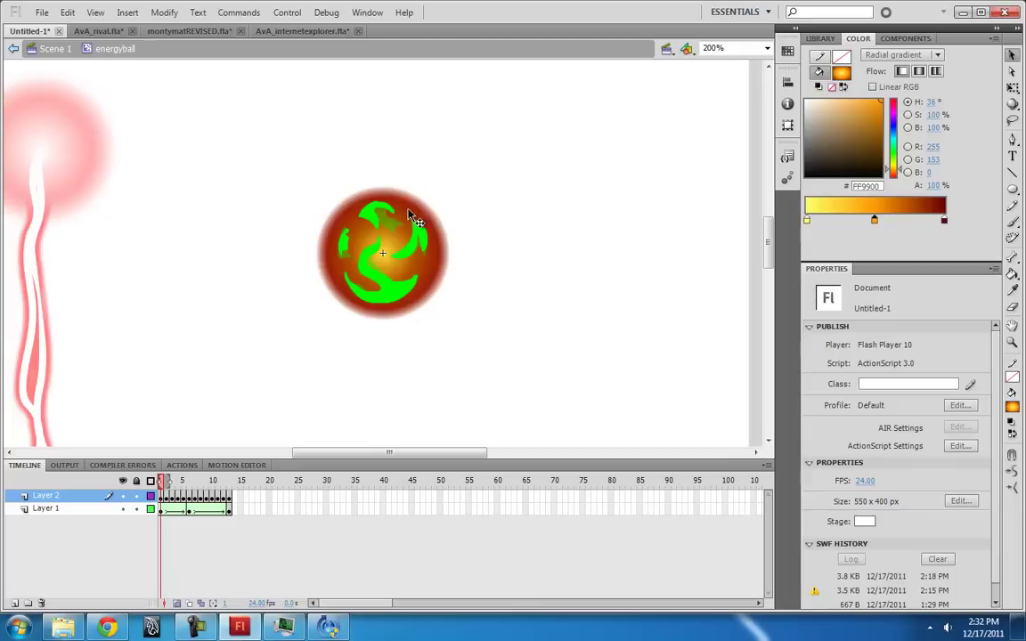
- Add a new layer above Layer 2 and draw an orange radial-gradient circle about 87 px wide centered over the ball
{"action": "left_click", "coordinate": [14, 603]}
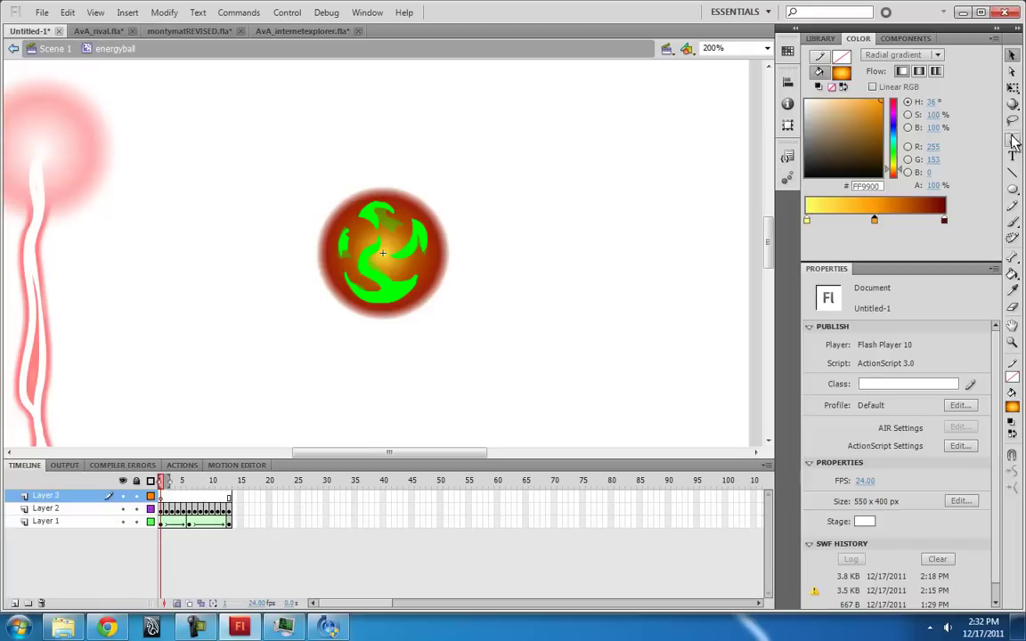
{"action": "left_click", "coordinate": [1012, 189]}
{"action": "left_click", "coordinate": [841, 204]}
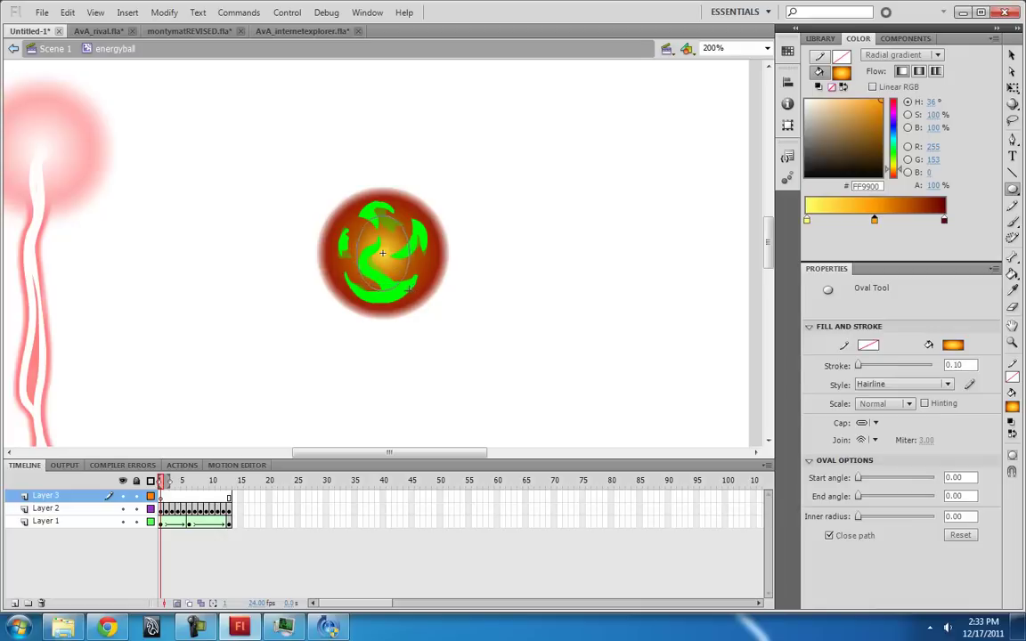
{"action": "left_click_drag", "start_coordinate": [407, 290], "coordinate": [444, 313]}
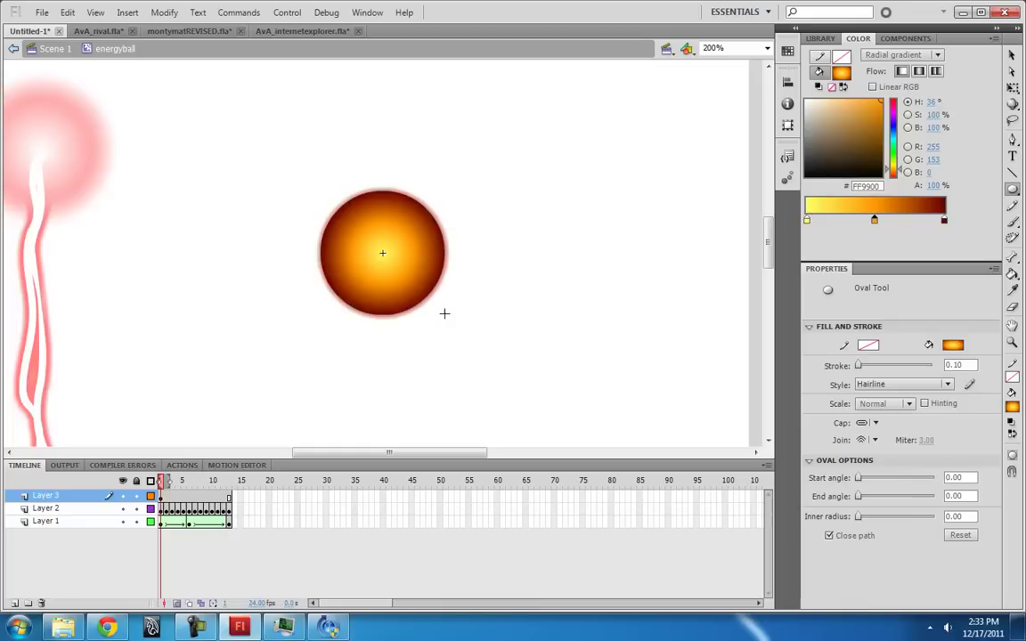
{"action": "key", "text": "v"}
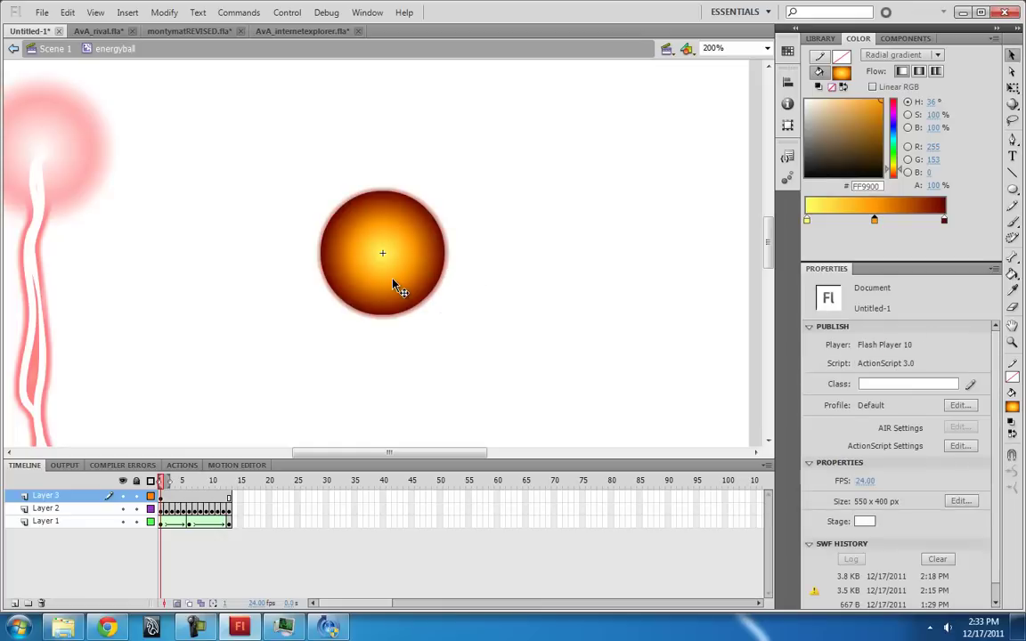
- Recolor the new circle's radial gradient with a pale yellow center, a yellow FFE100 middle and an orange outer edge
{"action": "left_click", "coordinate": [385, 245]}
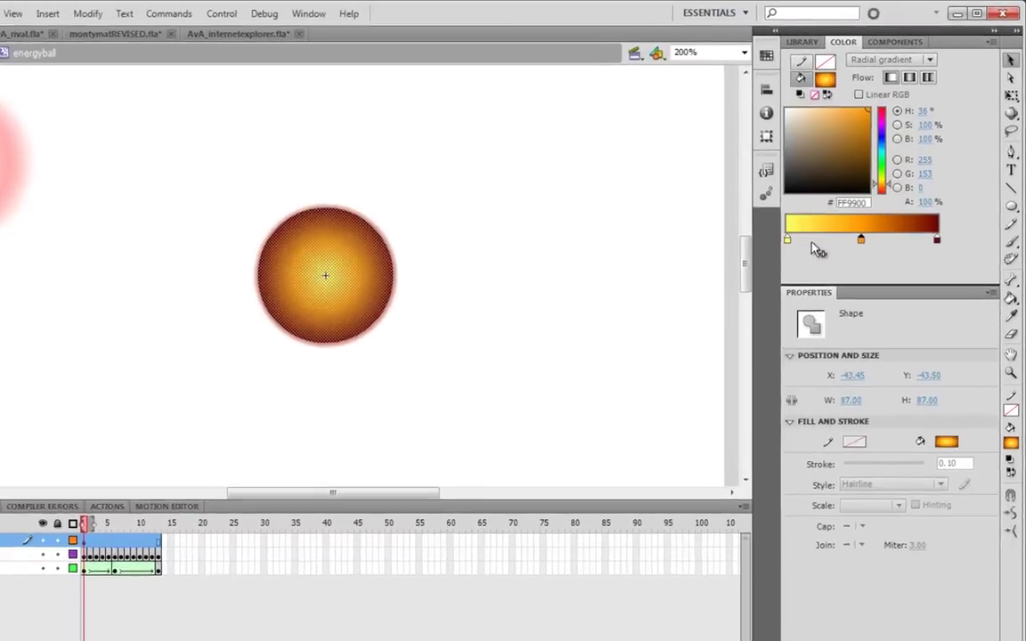
{"action": "left_click", "coordinate": [807, 219]}
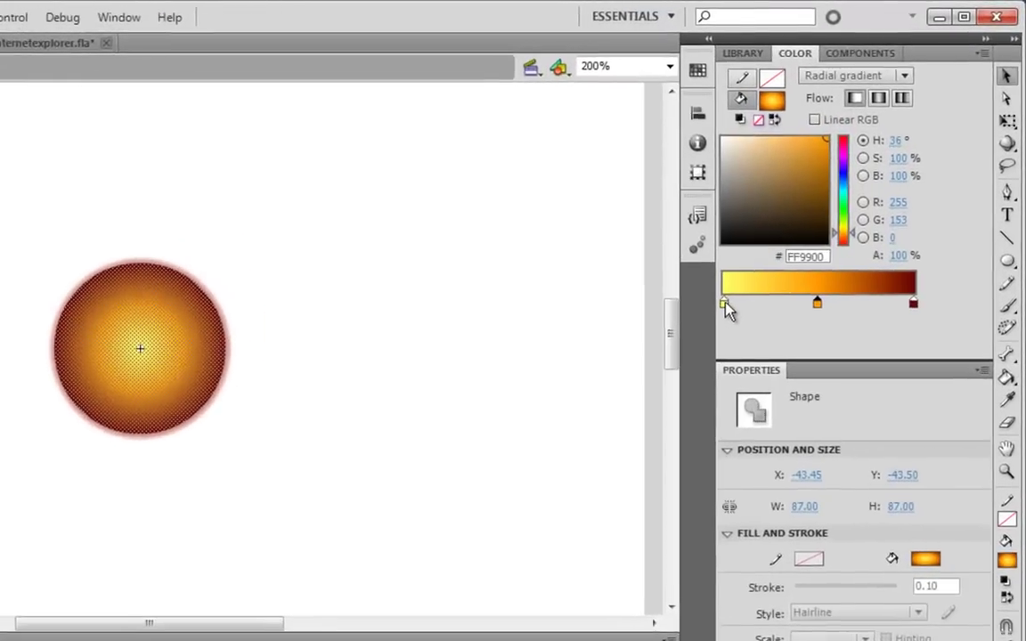
{"action": "left_click_drag", "start_coordinate": [795, 163], "coordinate": [732, 140]}
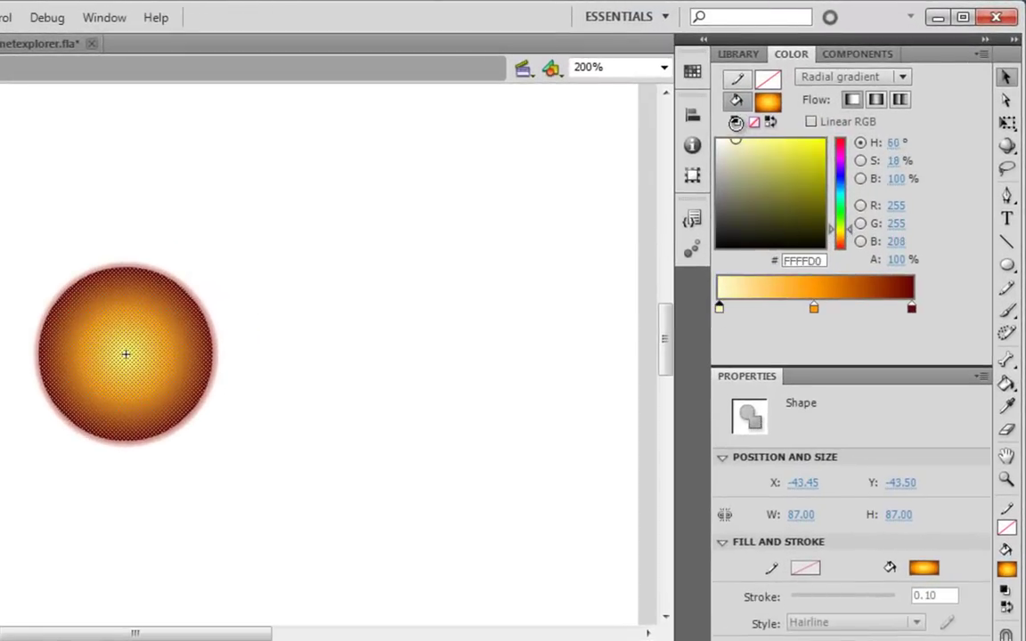
{"action": "left_click", "coordinate": [813, 307]}
{"action": "left_click_drag", "start_coordinate": [846, 238], "coordinate": [846, 233]}
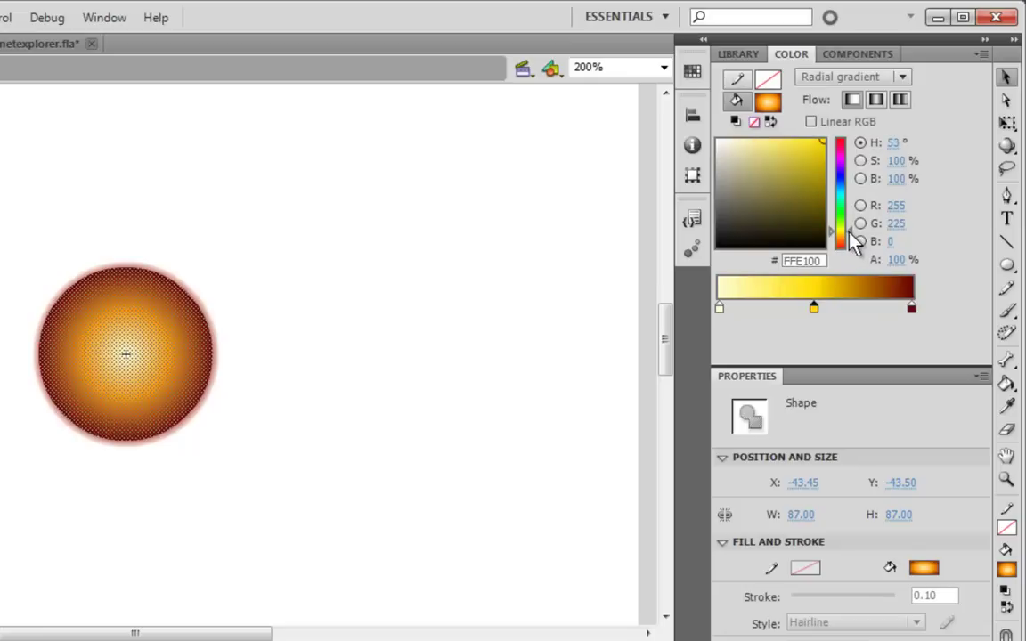
{"action": "left_click", "coordinate": [911, 308]}
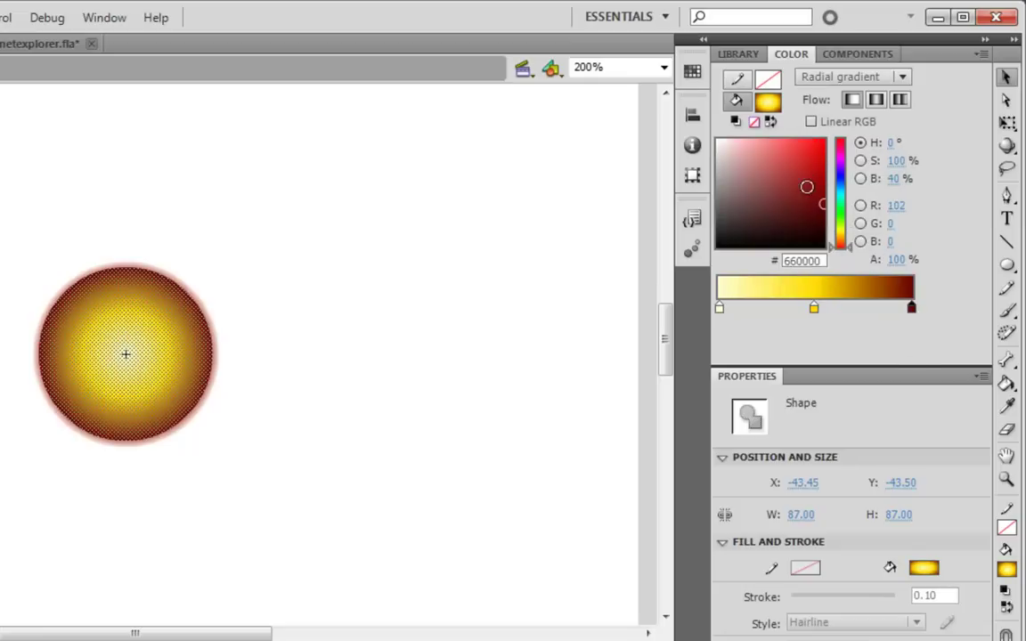
{"action": "mouse_move", "coordinate": [840, 249]}
{"action": "left_mouse_down"}
{"action": "mouse_move", "coordinate": [841, 231]}
{"action": "mouse_move", "coordinate": [840, 239]}
{"action": "left_mouse_up"}
{"action": "left_click", "coordinate": [805, 156]}
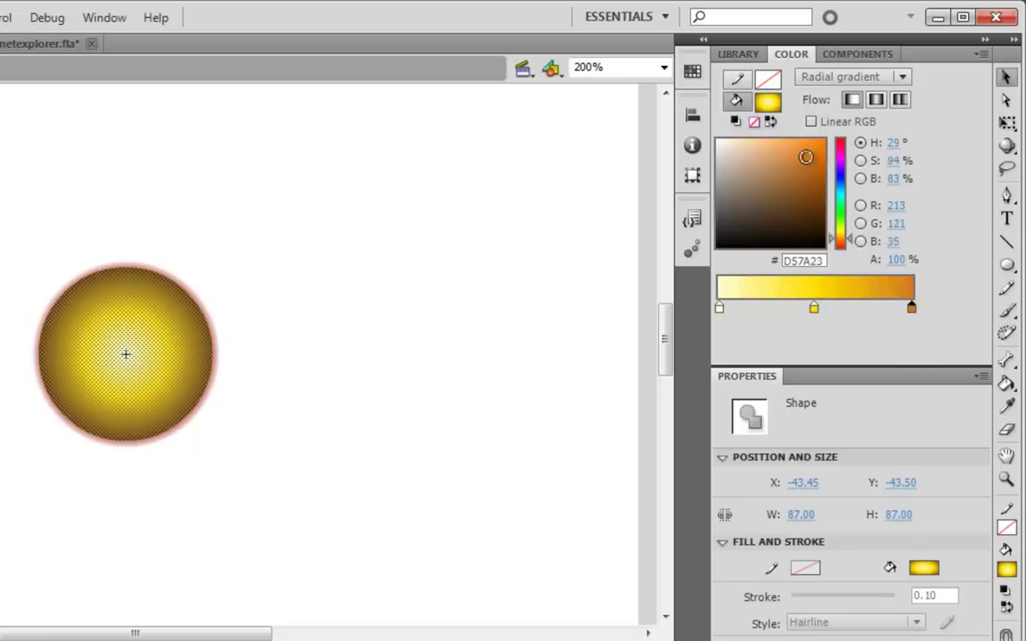
{"action": "left_click_drag", "start_coordinate": [805, 157], "coordinate": [823, 154]}
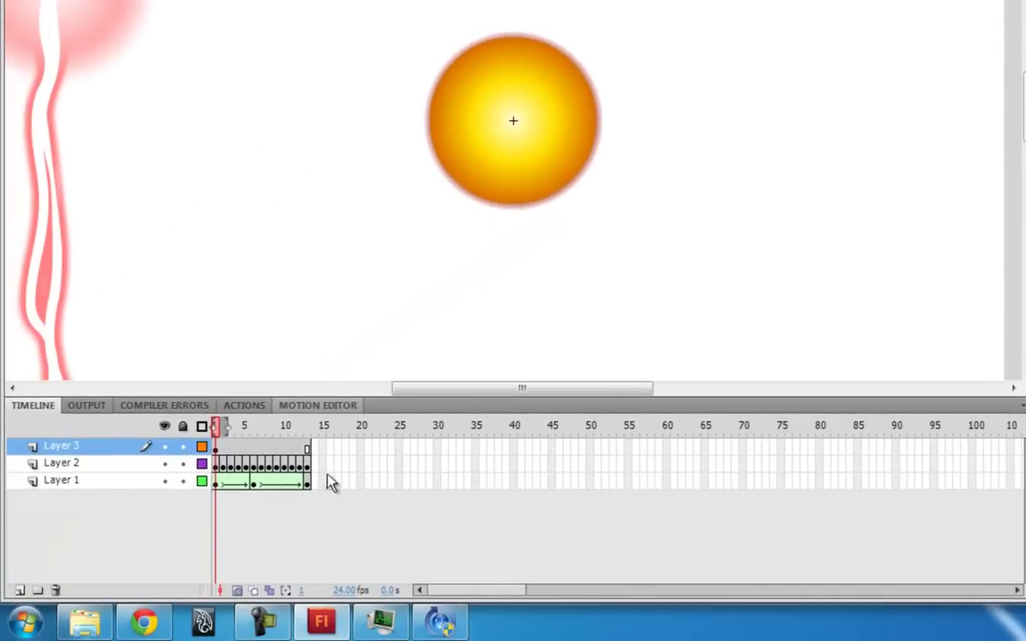
- Try turning Layer 3 into a mask, and move Layer 2 above Layer 3
{"action": "right_click", "coordinate": [57, 446]}
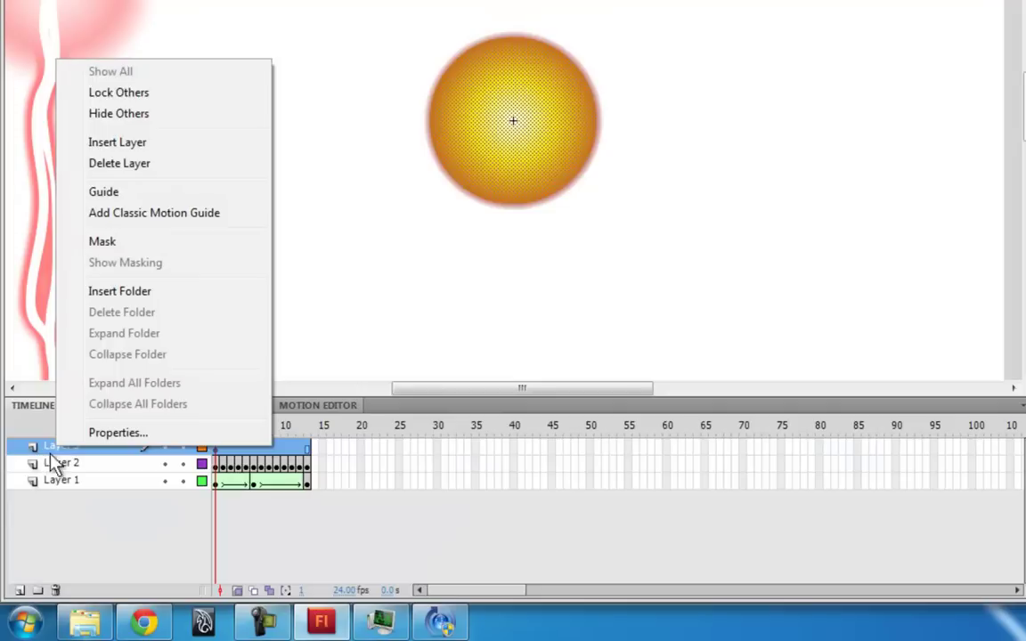
{"action": "left_click", "coordinate": [100, 243]}
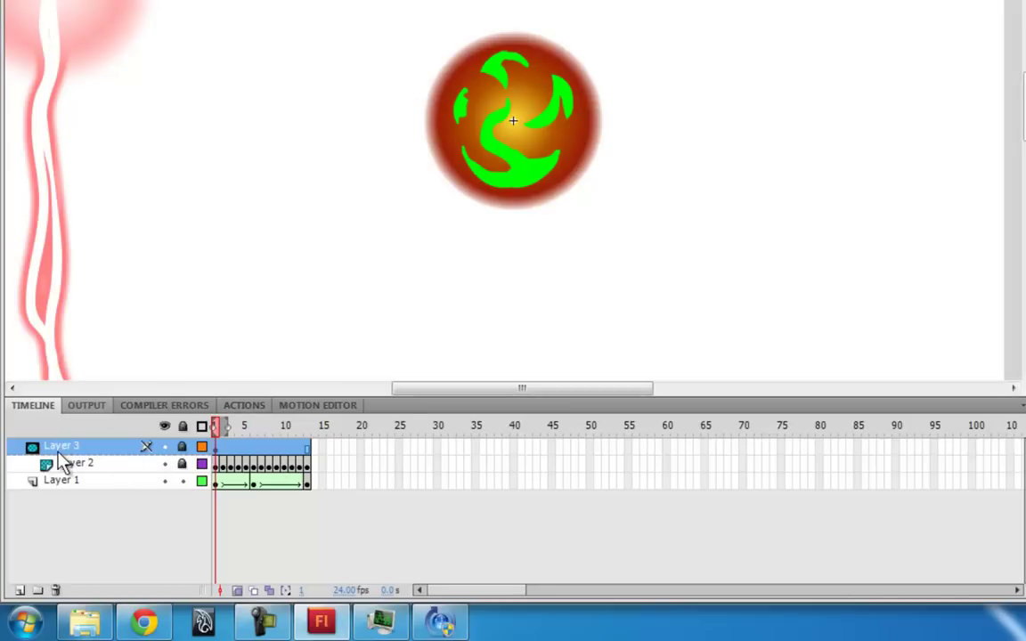
{"action": "left_click_drag", "start_coordinate": [67, 465], "coordinate": [94, 446]}
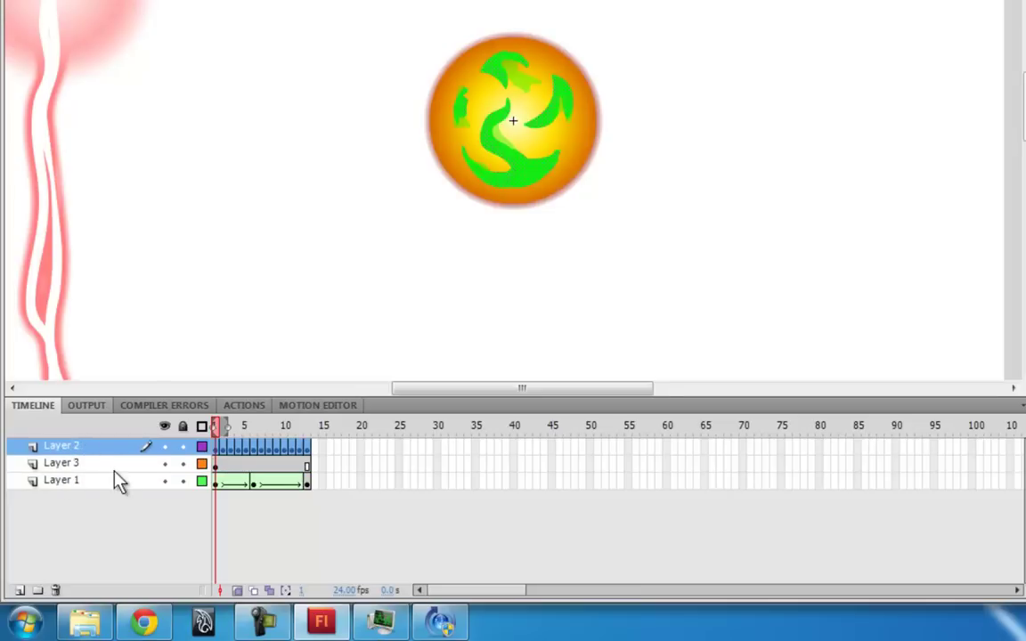
- Turn Layer 2 of the energyball clip into a mask over Layer 3 and play the animation
{"action": "right_click", "coordinate": [61, 451]}
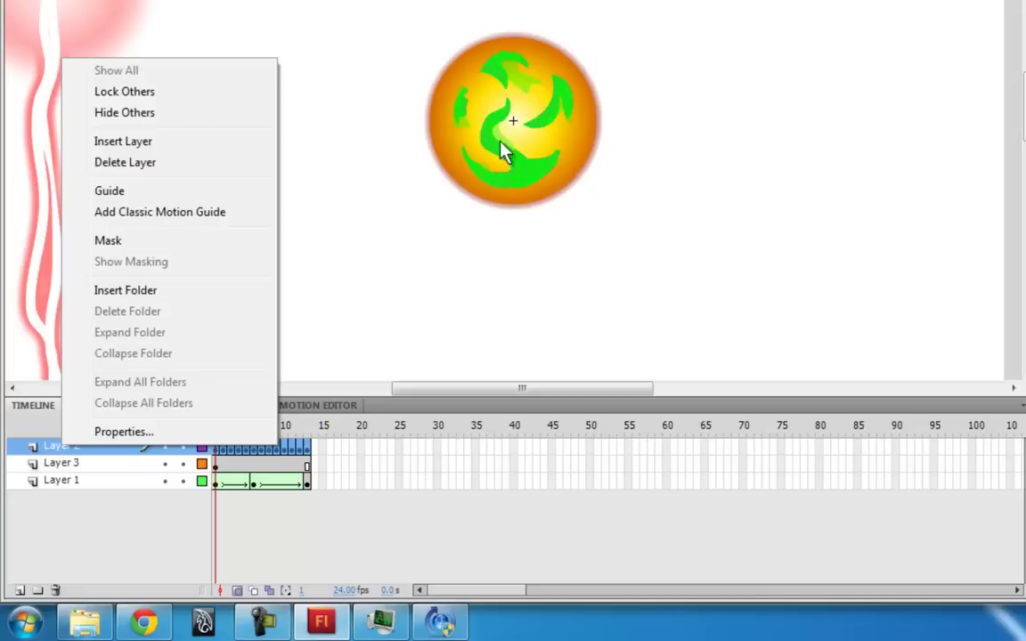
{"action": "left_click", "coordinate": [108, 241]}
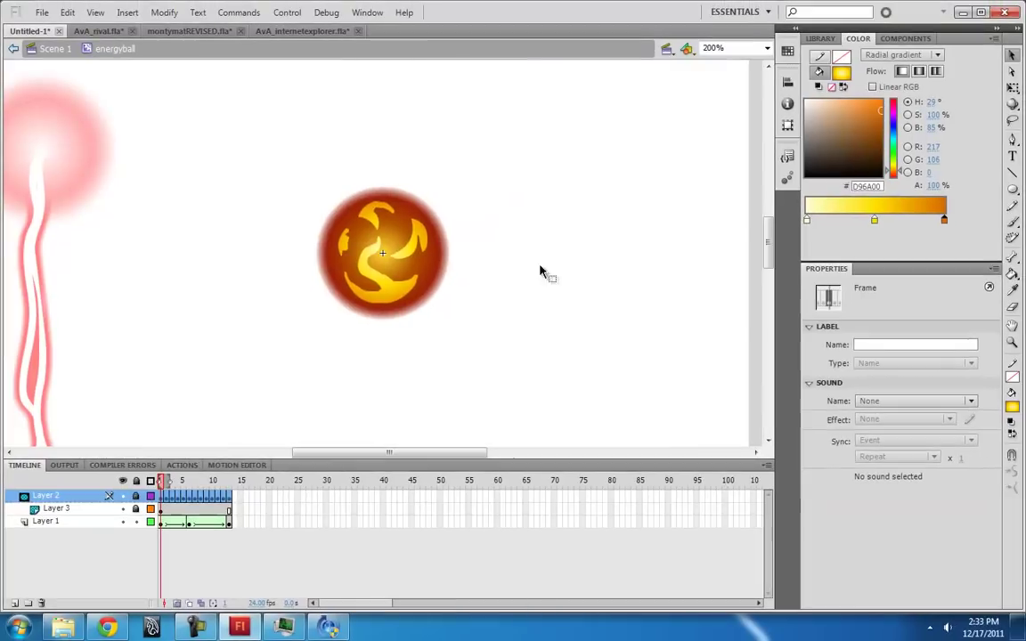
{"action": "left_click", "coordinate": [119, 508]}
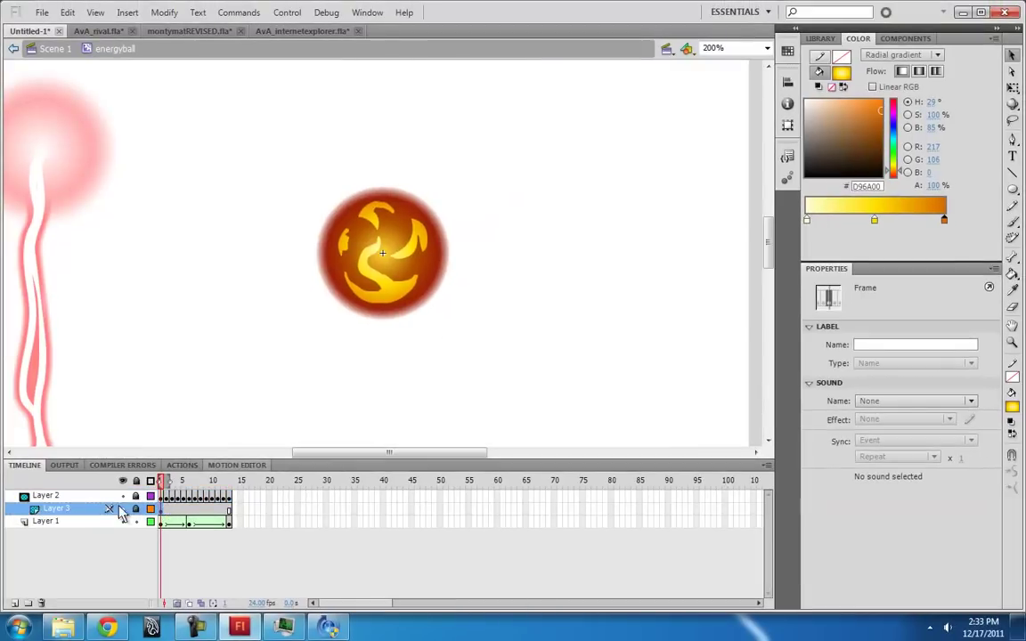
{"action": "left_click", "coordinate": [164, 497]}
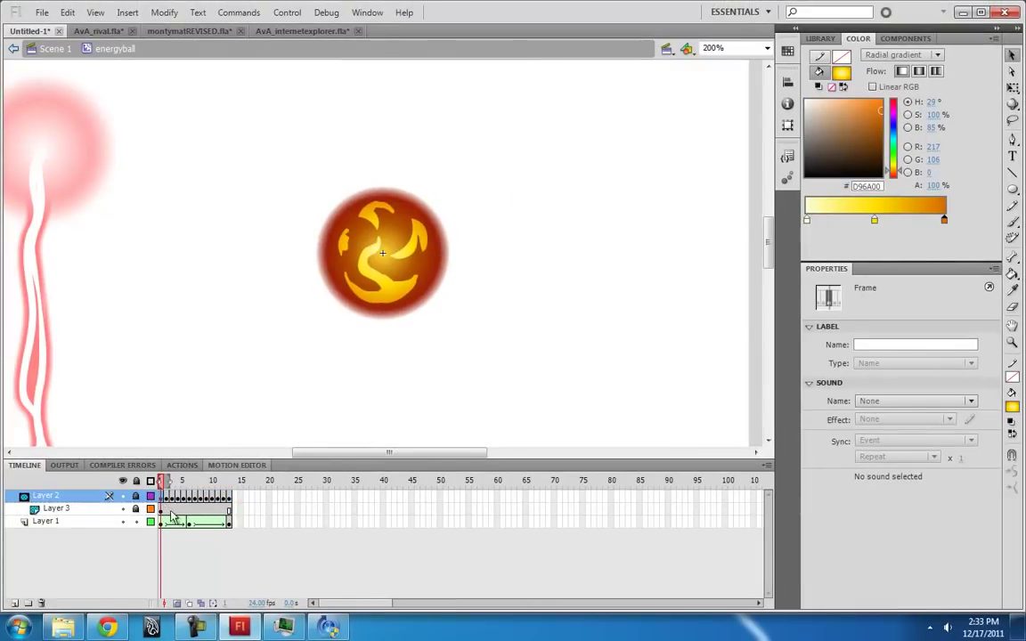
{"action": "key", "text": "Return"}
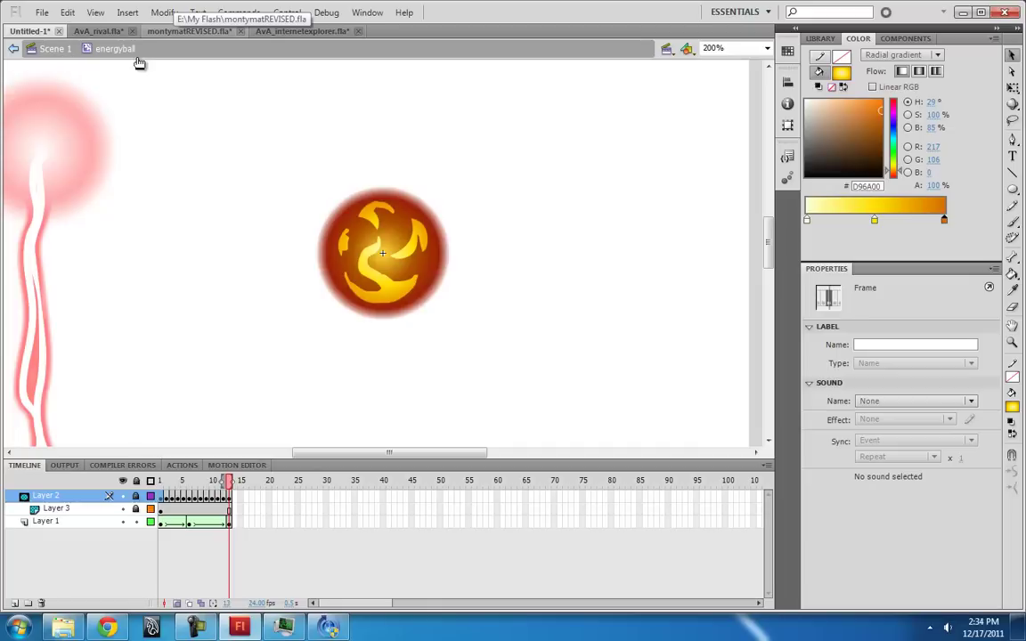
- Preview the movie from Scene 1 in the Flash player, and close the preview
{"action": "left_click", "coordinate": [64, 50]}
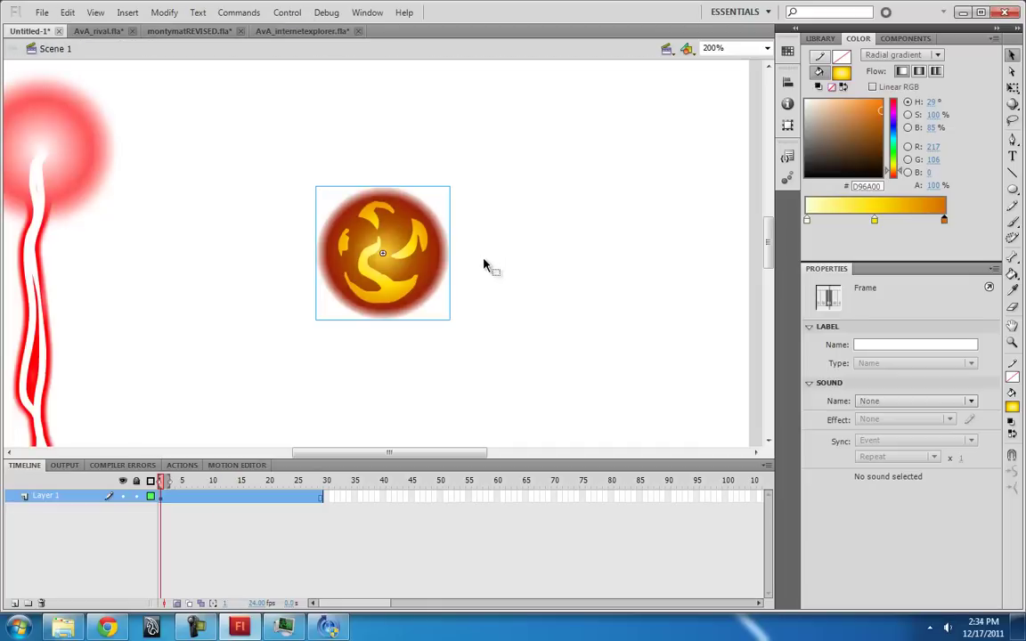
{"action": "left_click", "coordinate": [42, 13]}
{"action": "mouse_move", "coordinate": [133, 277]}
{"action": "left_click", "coordinate": [285, 298]}
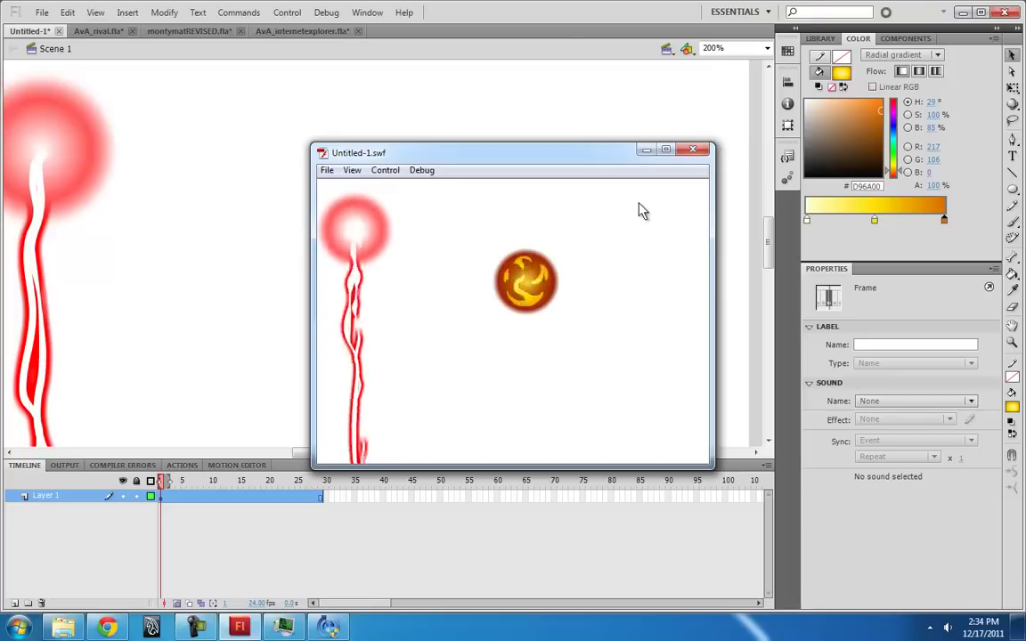
{"action": "left_click", "coordinate": [693, 149]}
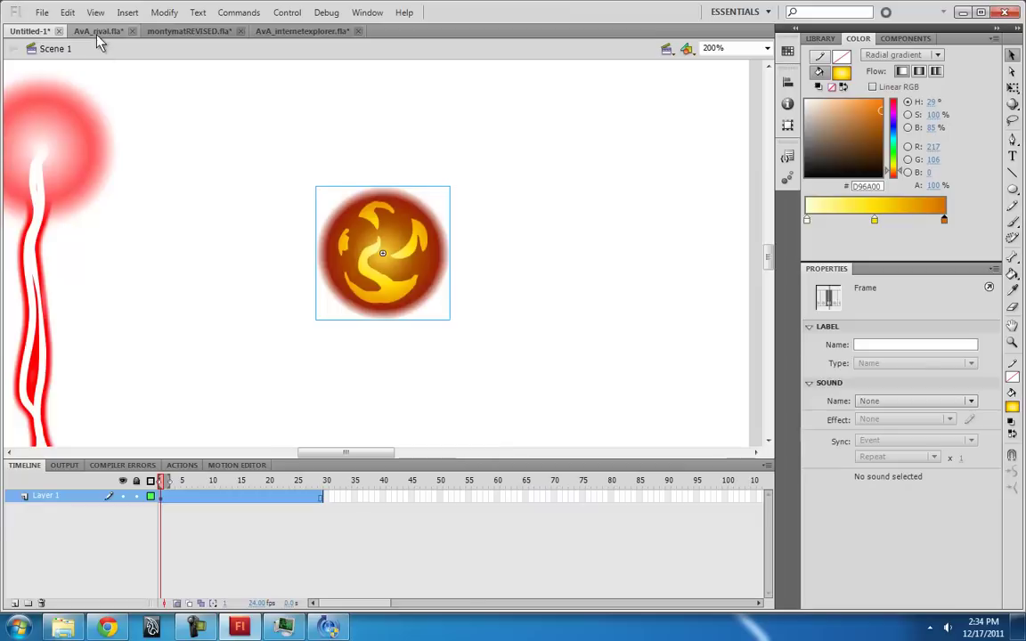
- Examine the thrown, blurred energy ball around frame 852 in the main scene of AvA_rival.fla, and return to Untitled-1
{"action": "left_click", "coordinate": [98, 34]}
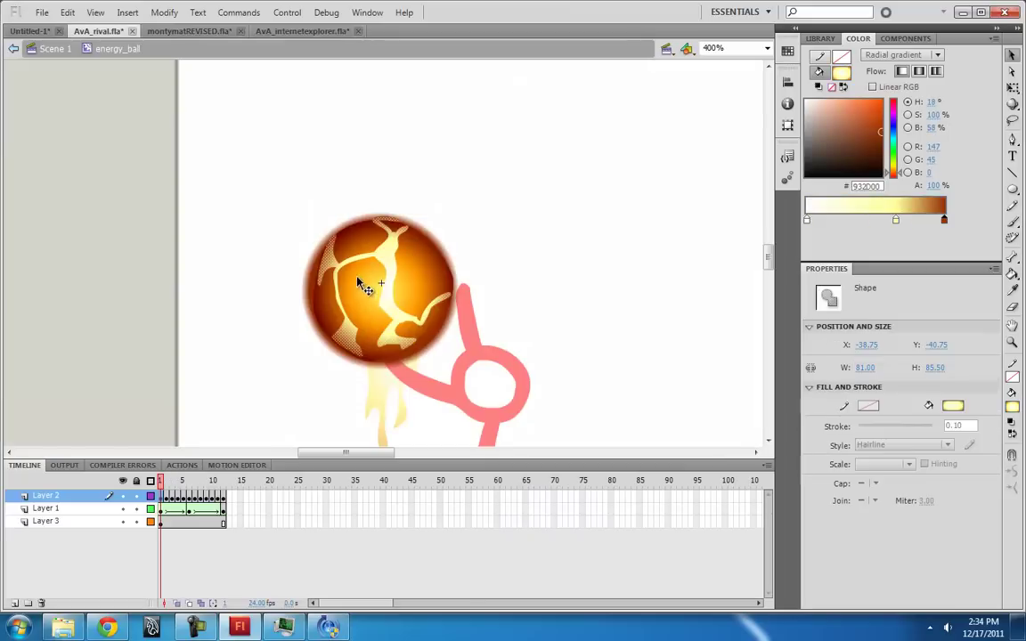
{"action": "left_click", "coordinate": [51, 49]}
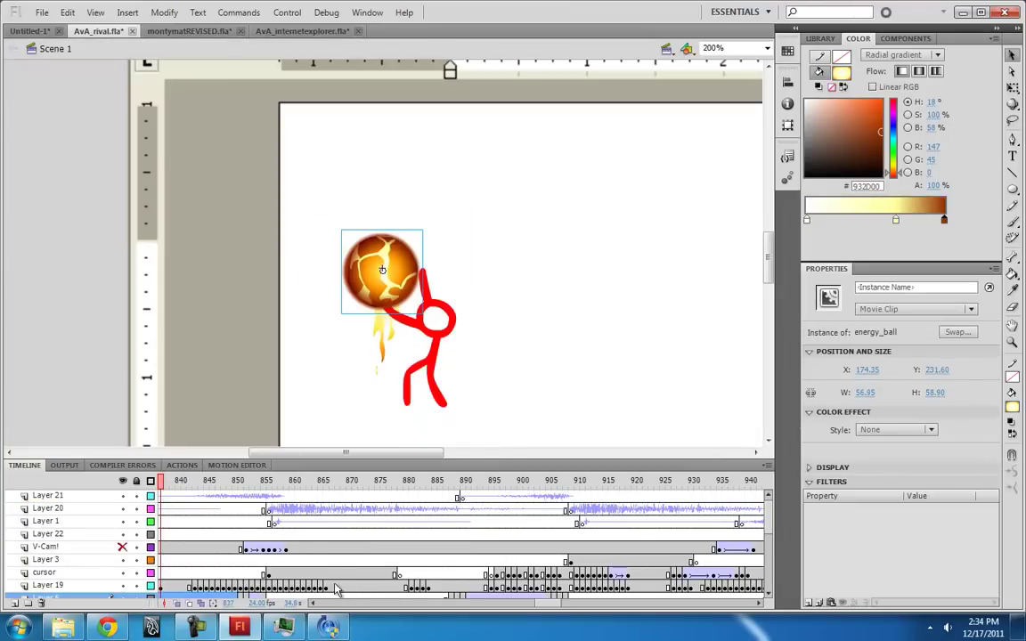
{"action": "left_click_drag", "start_coordinate": [175, 482], "coordinate": [254, 489]}
{"action": "left_click_drag", "start_coordinate": [557, 345], "coordinate": [543, 244]}
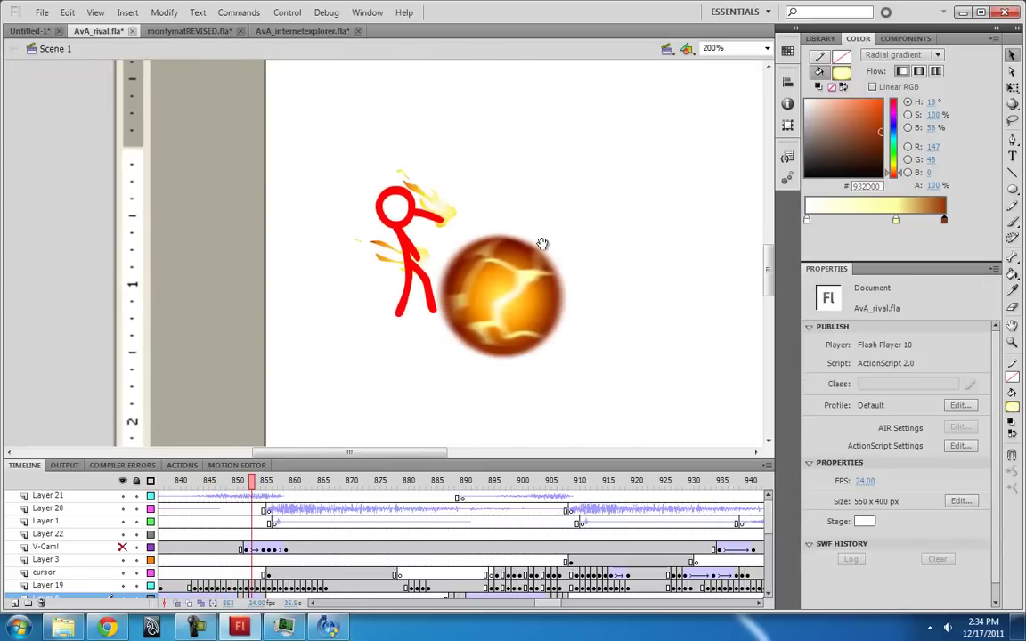
{"action": "mouse_move", "coordinate": [256, 494]}
{"action": "left_mouse_down"}
{"action": "mouse_move", "coordinate": [269, 493]}
{"action": "mouse_move", "coordinate": [242, 495]}
{"action": "mouse_move", "coordinate": [254, 492]}
{"action": "left_mouse_up"}
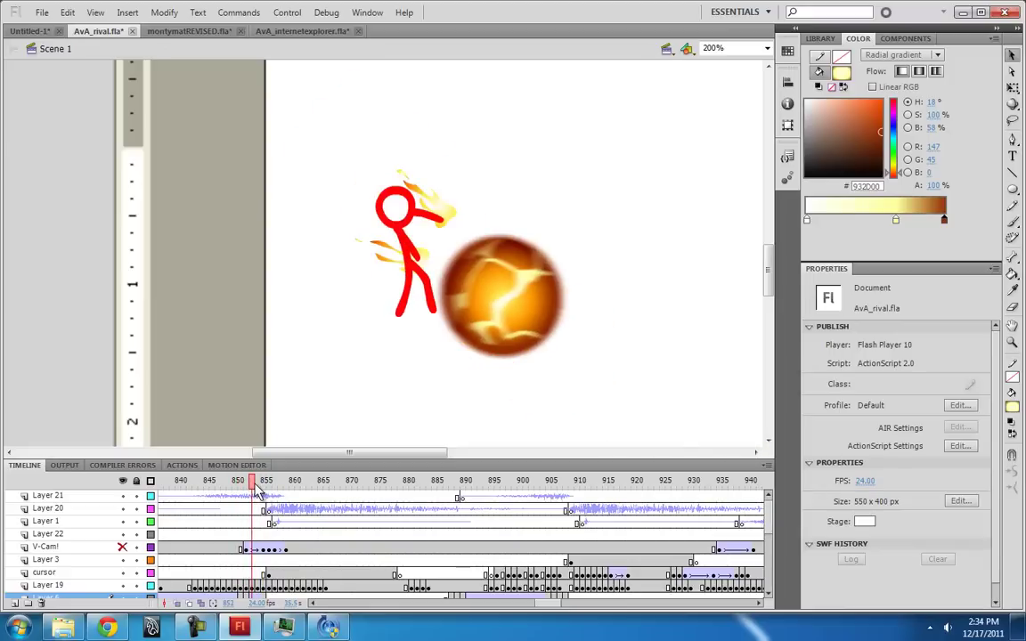
{"action": "left_click", "coordinate": [46, 37]}
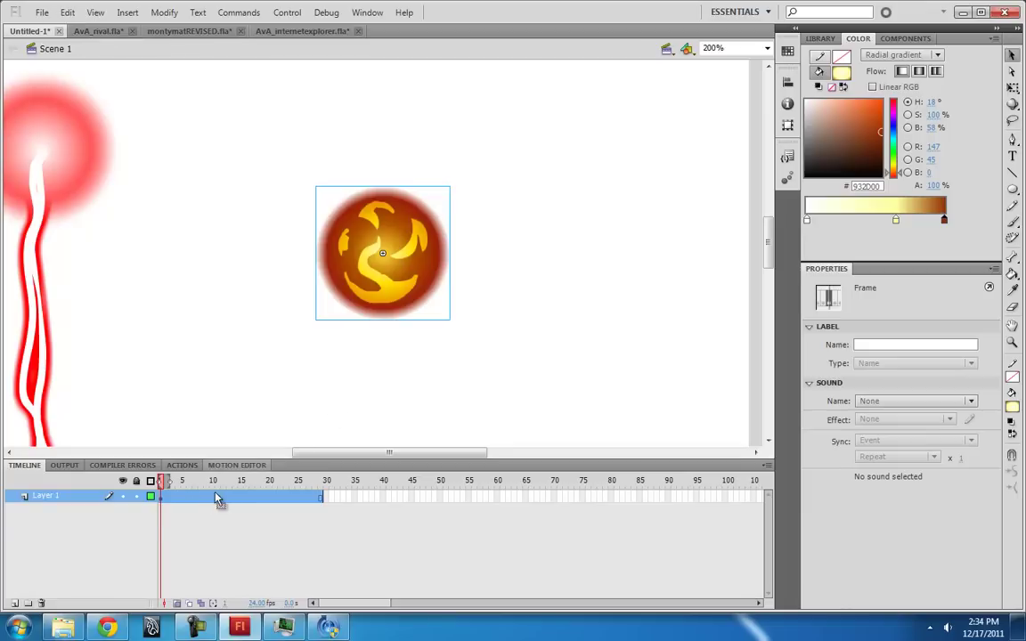
- Move the energyball instance up and toward the lightning bolt, to about X 192, Y 107
{"action": "left_click_drag", "start_coordinate": [368, 248], "coordinate": [224, 196]}
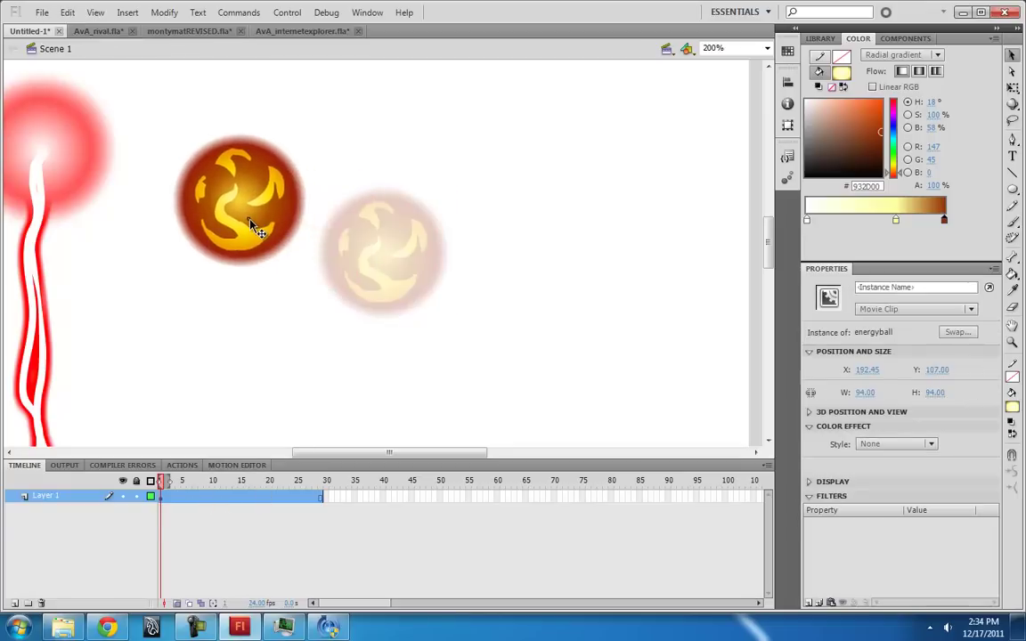
{"action": "left_click", "coordinate": [178, 497]}
{"action": "left_click", "coordinate": [411, 423]}
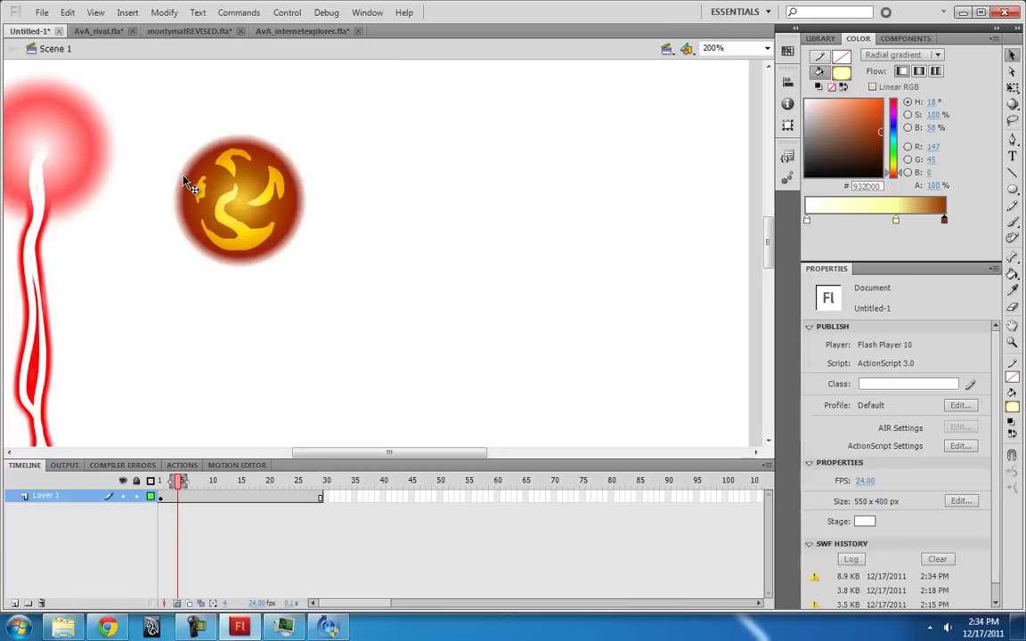
{"action": "left_click", "coordinate": [189, 184]}
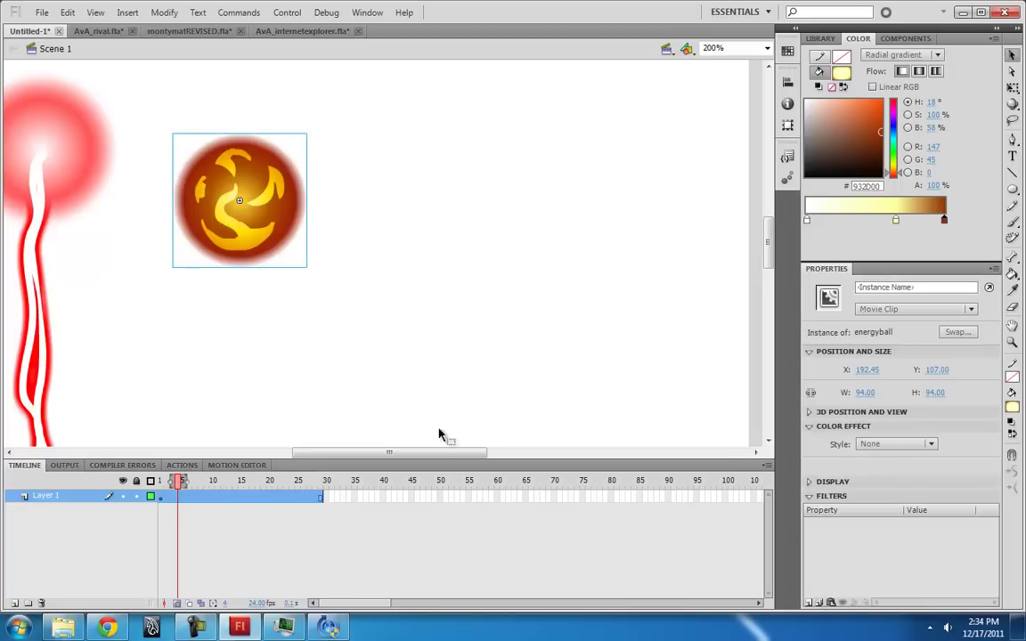
- Add a new layer above Layer 1 and transfer the energyball onto its first frame in the same place
{"action": "left_click", "coordinate": [15, 603]}
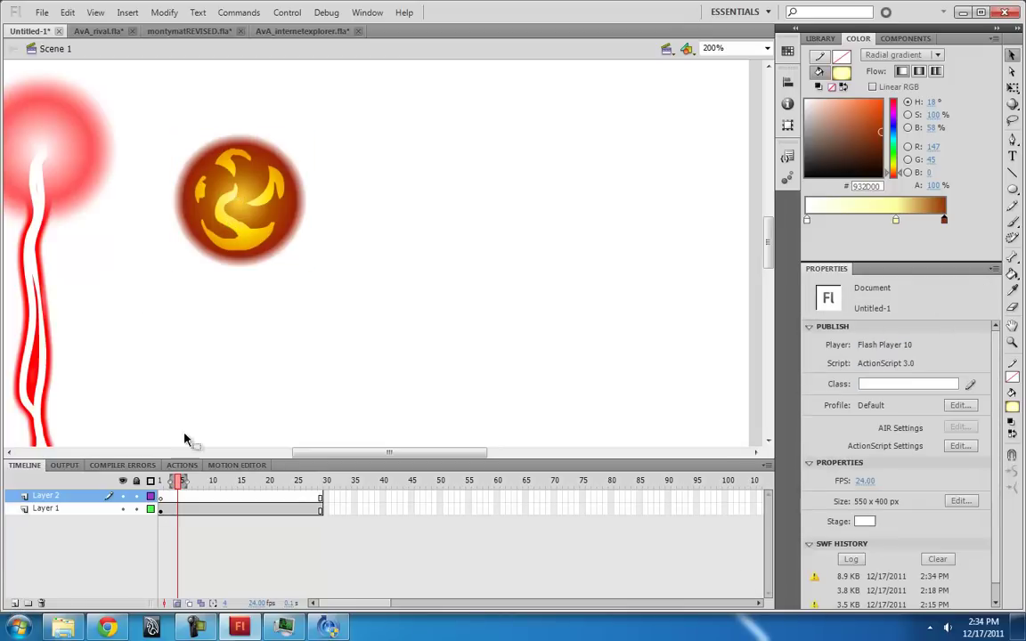
{"action": "left_click", "coordinate": [272, 242]}
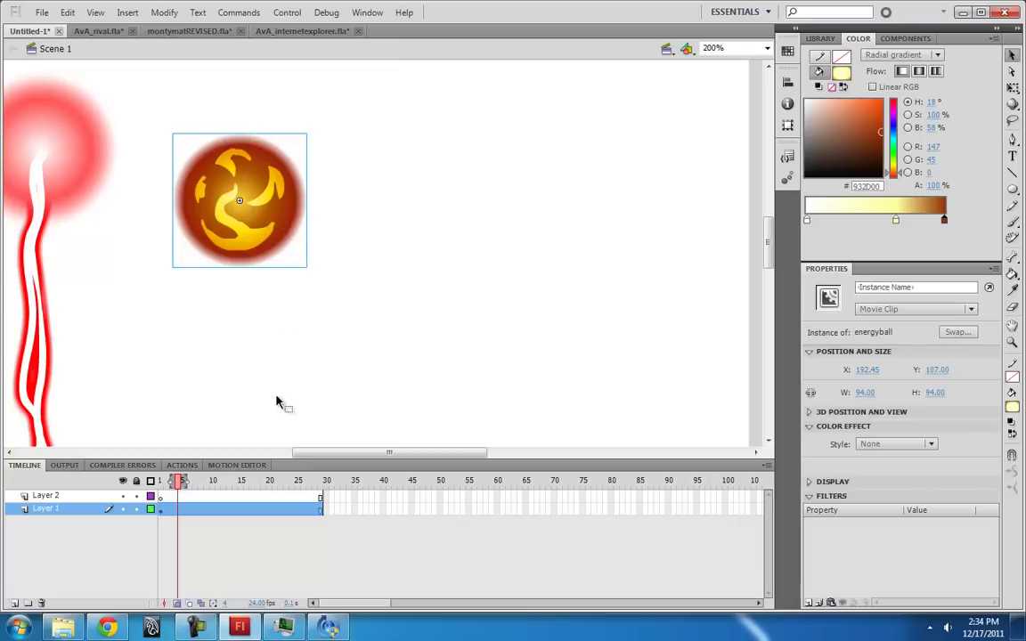
{"action": "key", "text": "Delete"}
{"action": "left_click", "coordinate": [161, 496]}
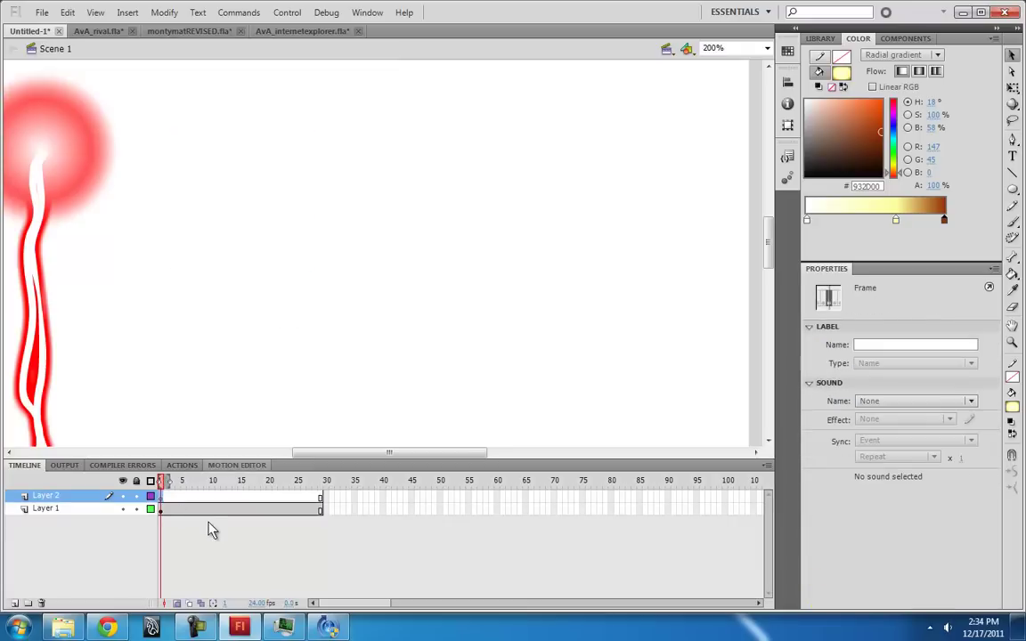
{"action": "key", "text": "ctrl+shift+v"}
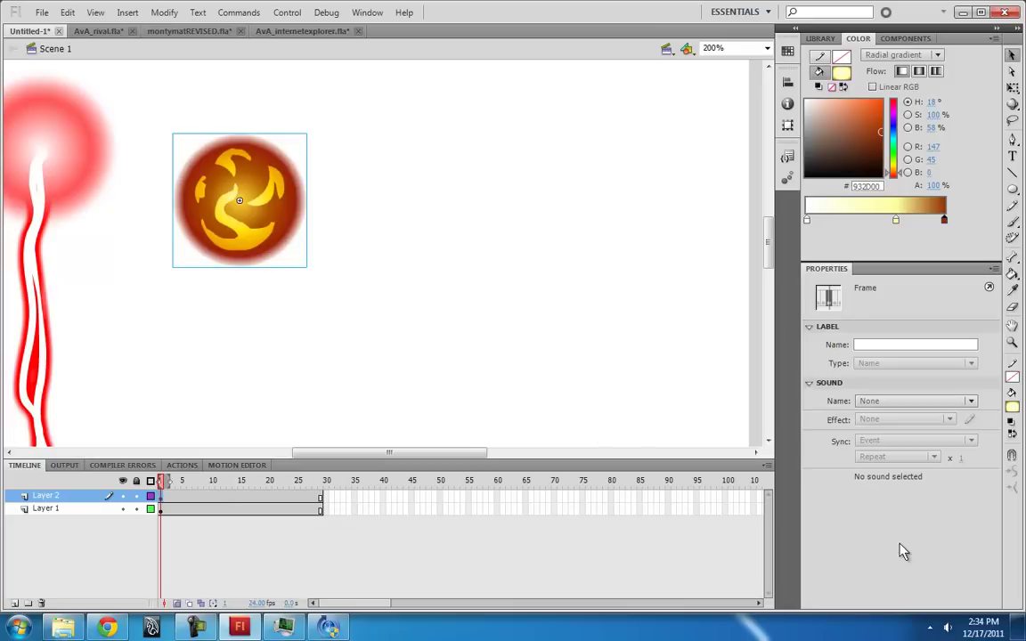
{"action": "left_click", "coordinate": [297, 251]}
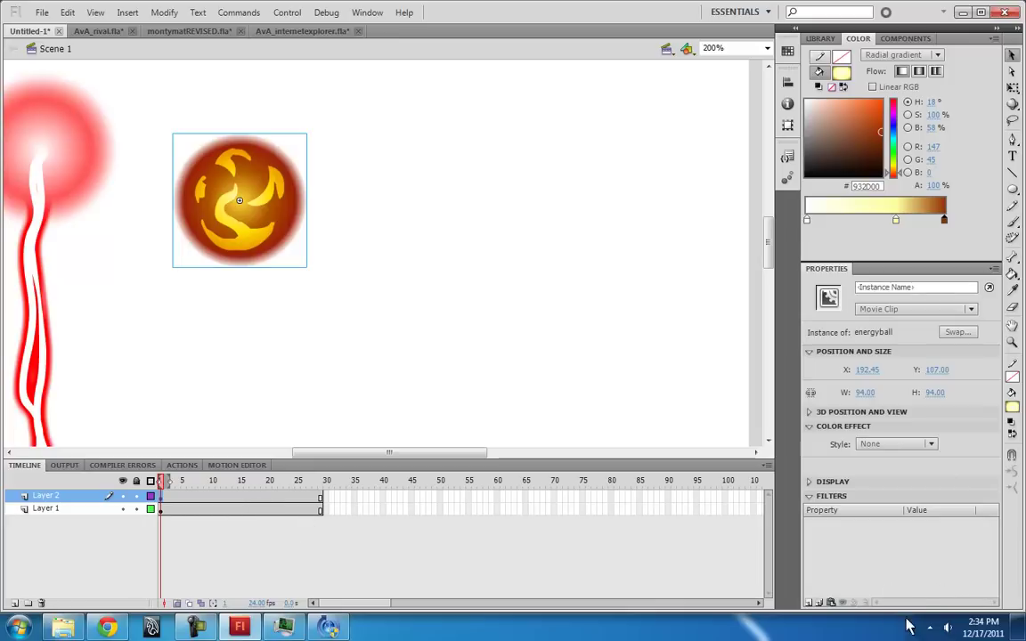
{"action": "left_click", "coordinate": [808, 604]}
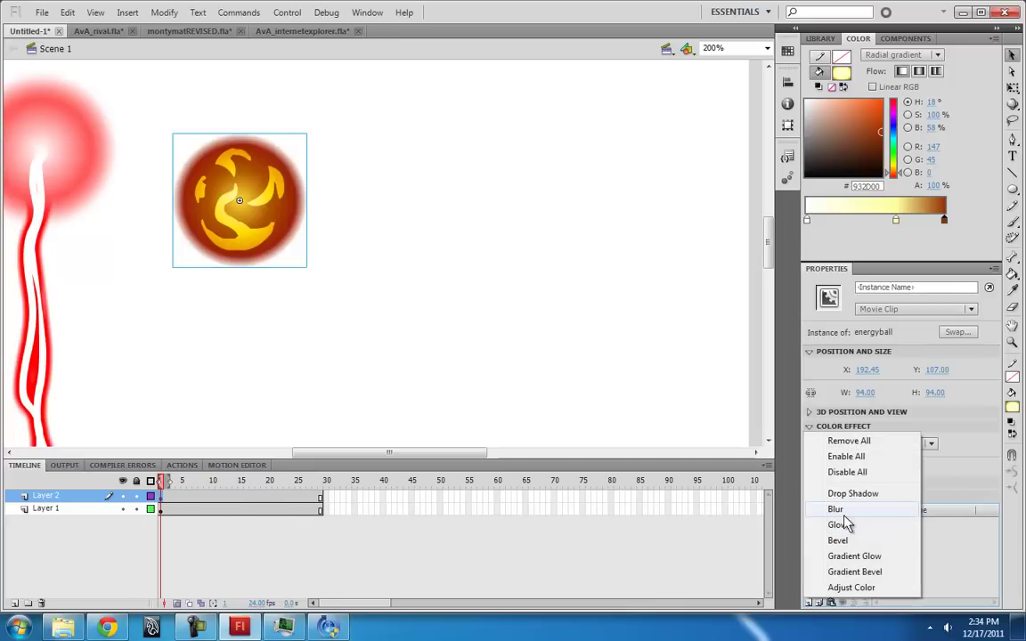
{"action": "left_click", "coordinate": [952, 556]}
- Animate the energyball across the stage on Layer 2 with a classic tween from frame 1 to a keyframe at frame 15, and play it
{"action": "left_click", "coordinate": [239, 496]}
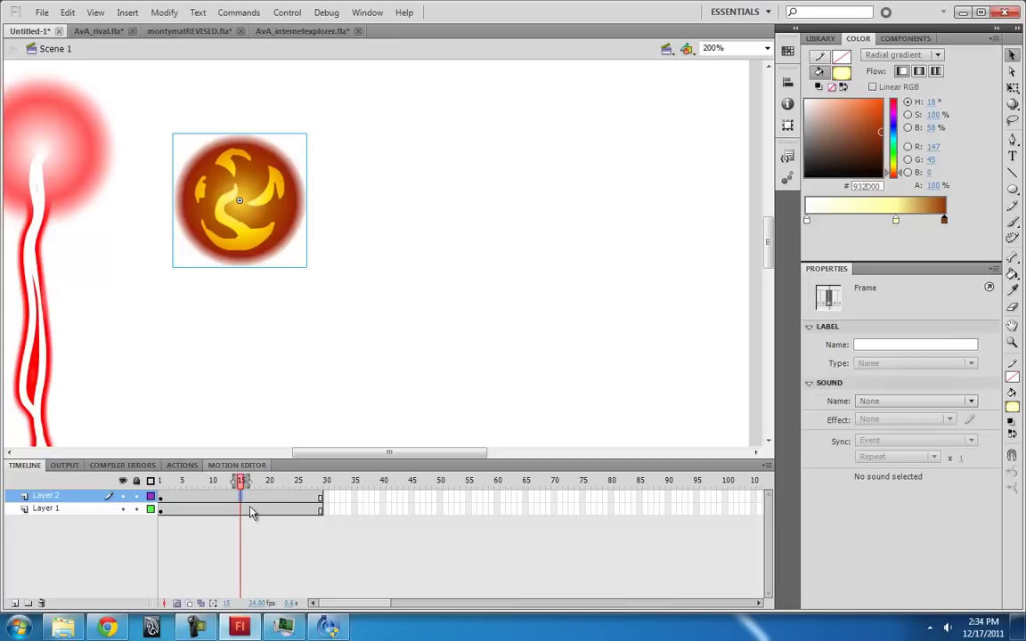
{"action": "left_click_drag", "start_coordinate": [658, 289], "coordinate": [600, 322]}
{"action": "right_click", "coordinate": [202, 496]}
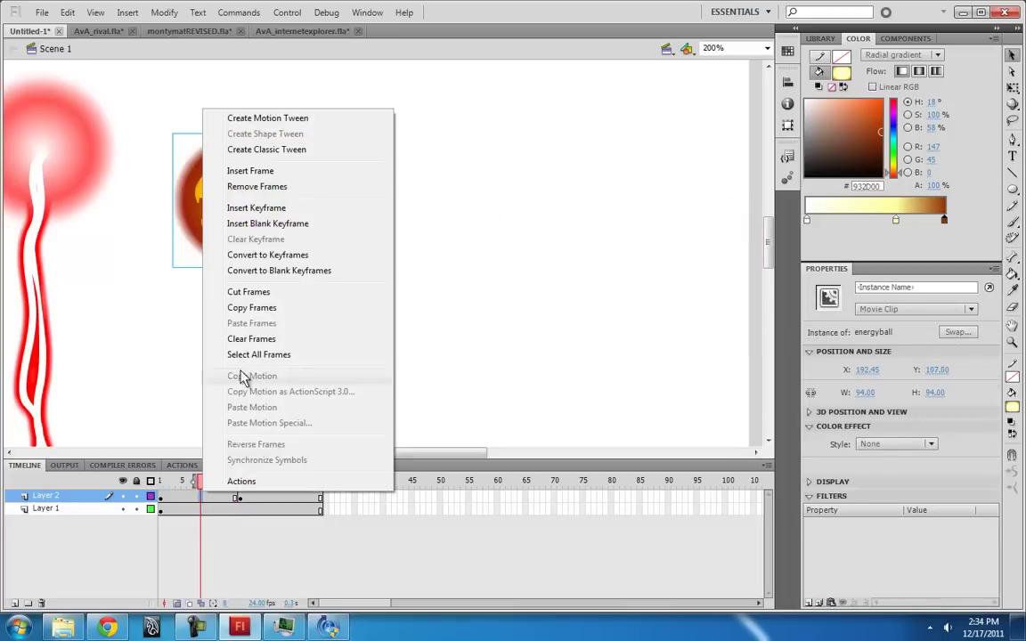
{"action": "left_click", "coordinate": [268, 150]}
{"action": "left_click", "coordinate": [161, 497]}
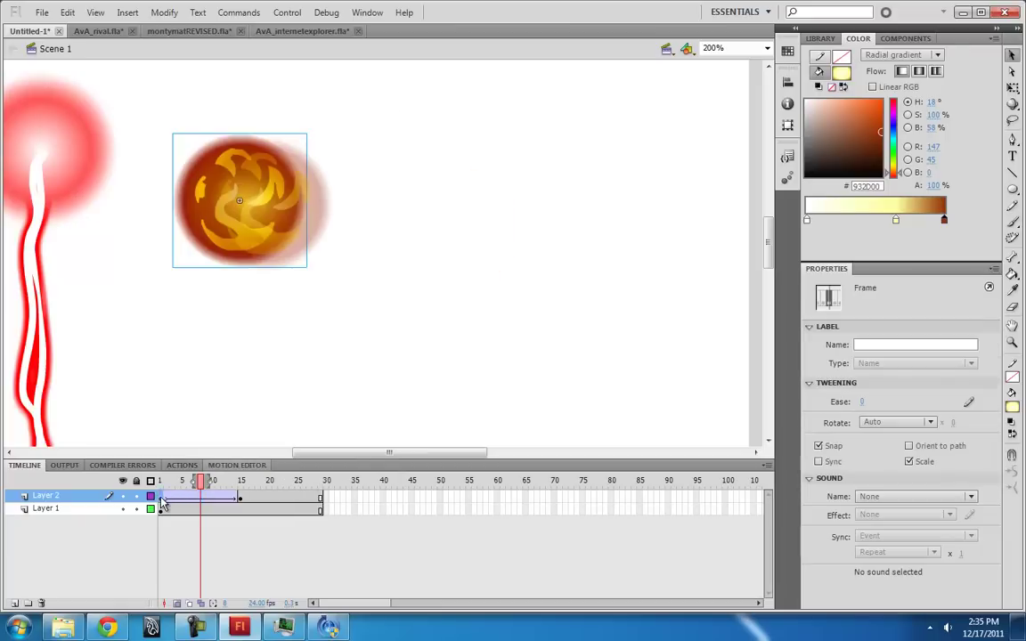
{"action": "key", "text": "Return"}
{"action": "left_click", "coordinate": [160, 498]}
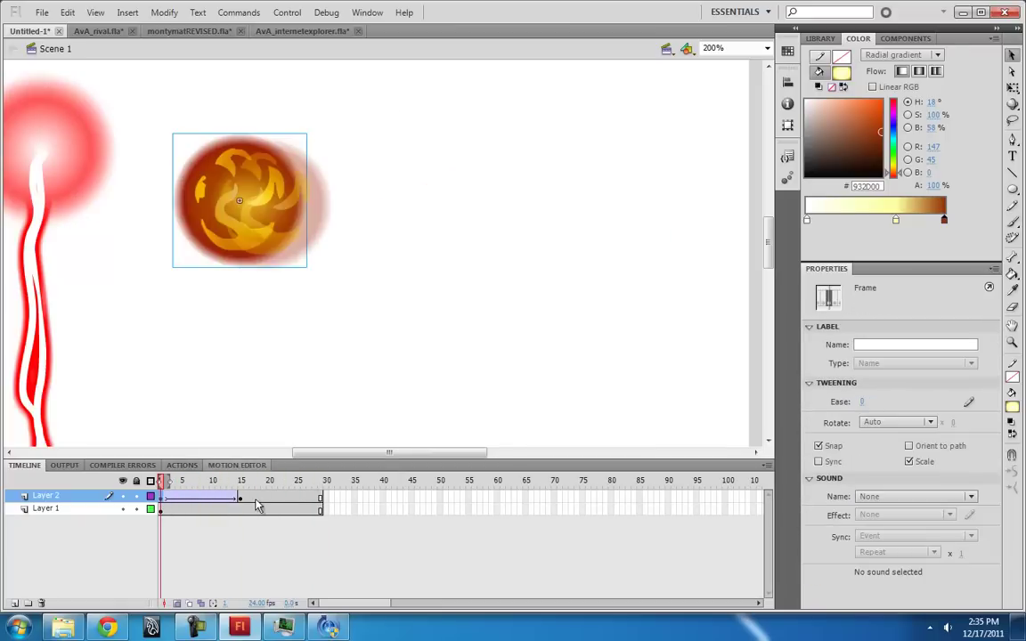
- Shorten the energyball tween to speed up the throw, and shift its keyframes to frames 11 and 17
{"action": "left_click", "coordinate": [241, 499]}
{"action": "left_click_drag", "start_coordinate": [242, 501], "coordinate": [161, 499]}
{"action": "left_click", "coordinate": [160, 499]}
{"action": "key", "text": "Return"}
{"action": "left_click", "coordinate": [160, 500]}
{"action": "left_click_drag", "start_coordinate": [166, 499], "coordinate": [248, 498]}
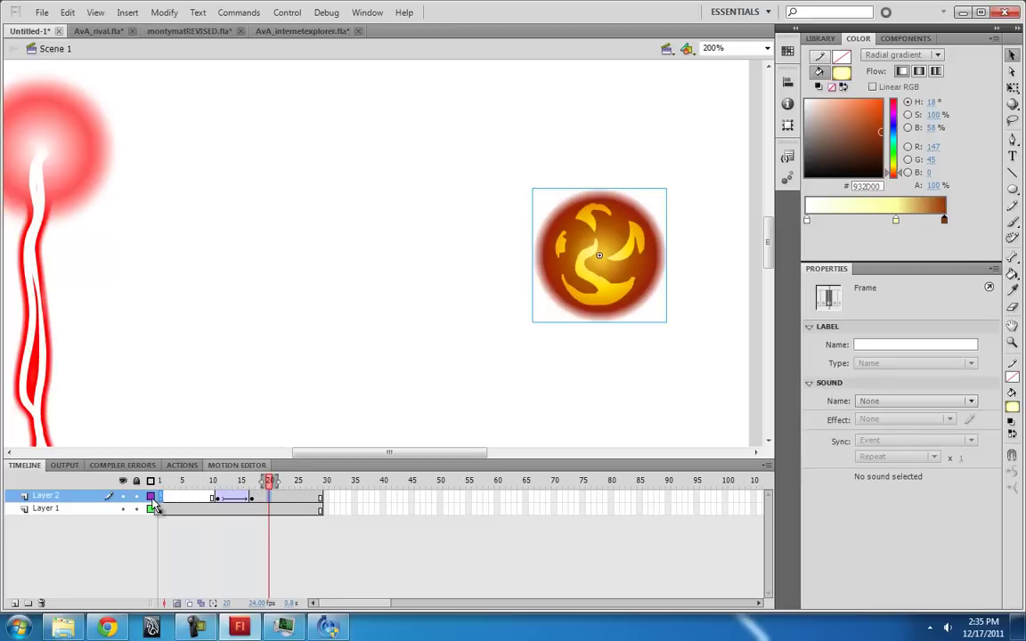
- Copy the tween's starting ball keyframe from frame 11 to frame 1 of Layer 2, and remove the copy's tween
{"action": "left_click_drag", "start_coordinate": [153, 500], "coordinate": [155, 503]}
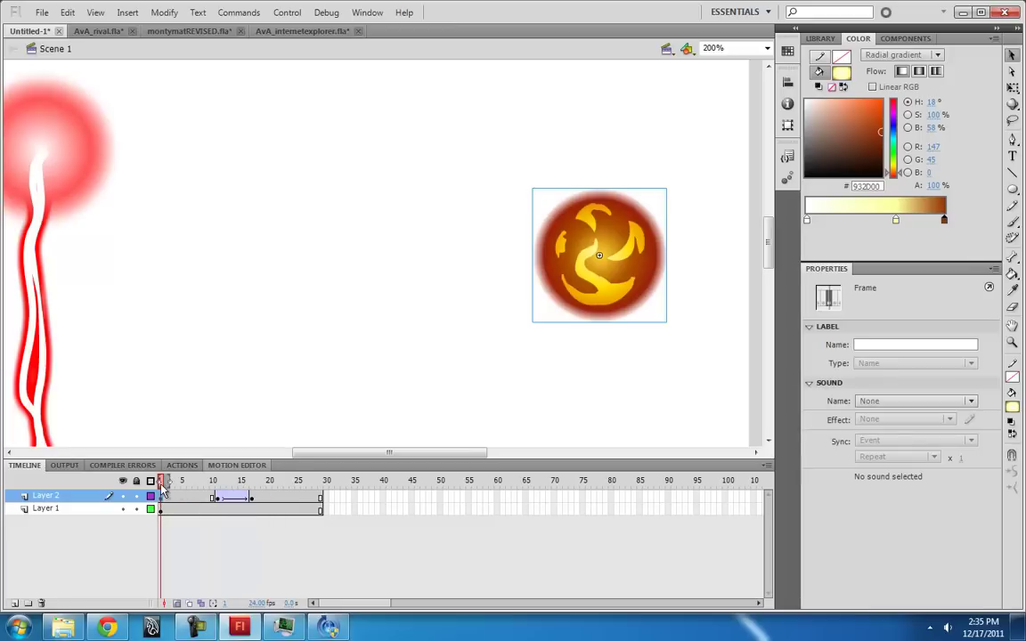
{"action": "mouse_move", "coordinate": [162, 486]}
{"action": "left_mouse_down"}
{"action": "mouse_move", "coordinate": [179, 485]}
{"action": "mouse_move", "coordinate": [164, 486]}
{"action": "left_mouse_up"}
{"action": "left_click", "coordinate": [161, 496]}
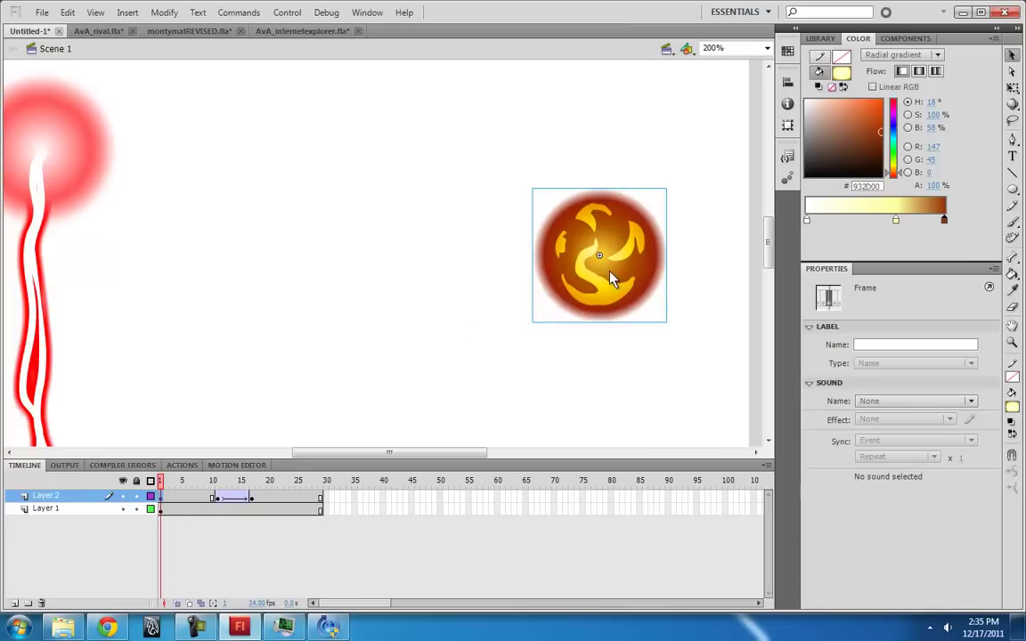
{"action": "left_click", "coordinate": [218, 499]}
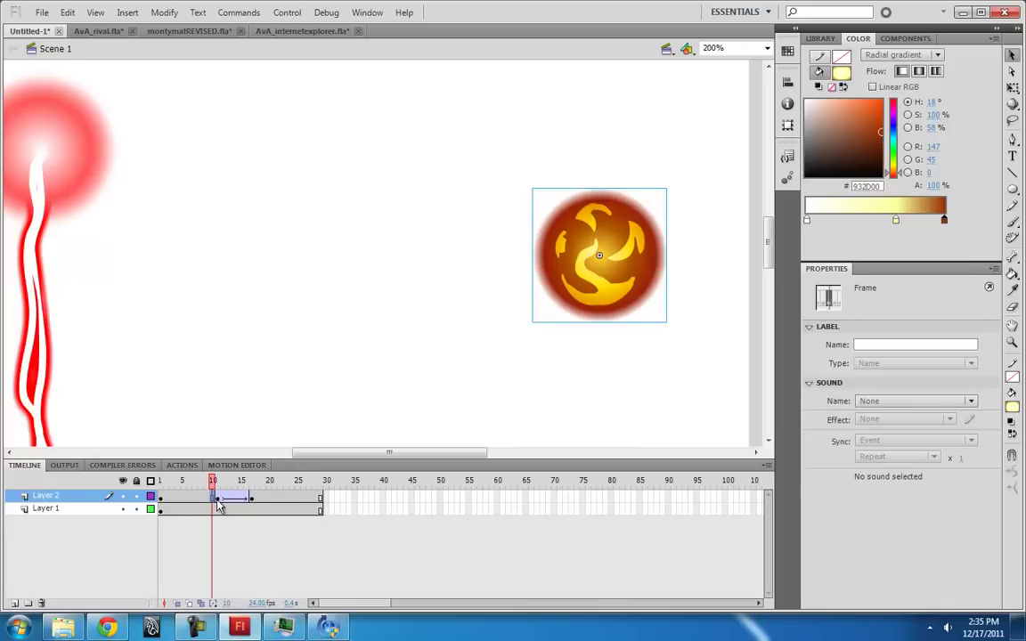
{"action": "left_click", "coordinate": [162, 497]}
{"action": "right_click", "coordinate": [163, 497]}
{"action": "left_click", "coordinate": [281, 126]}
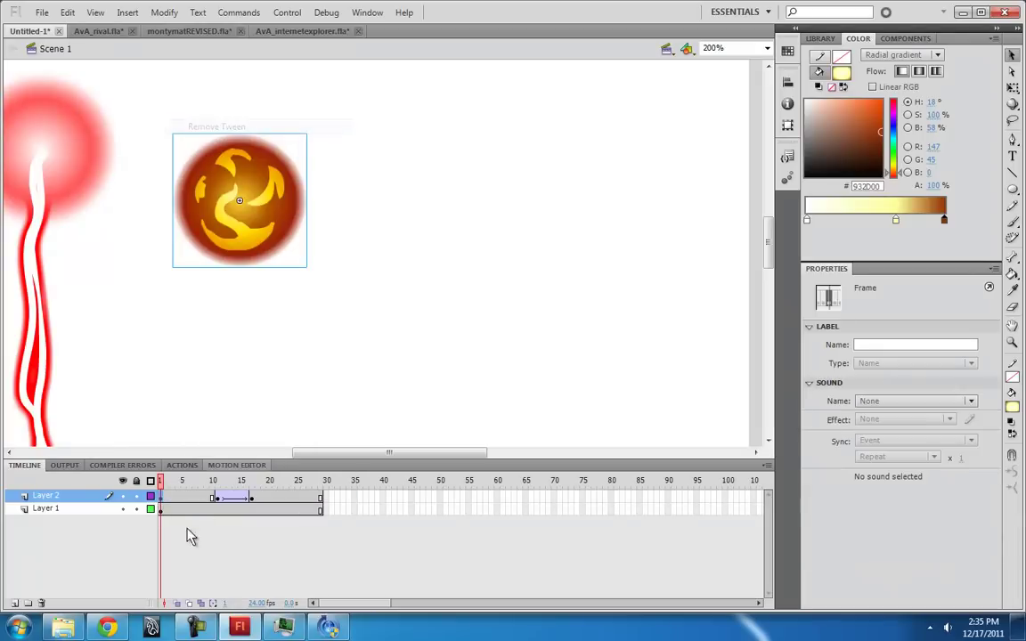
- Add a Blur filter to the energyball instance in the frame 11 keyframe of Layer 2
{"action": "left_click_drag", "start_coordinate": [171, 481], "coordinate": [221, 509]}
{"action": "left_click", "coordinate": [218, 497]}
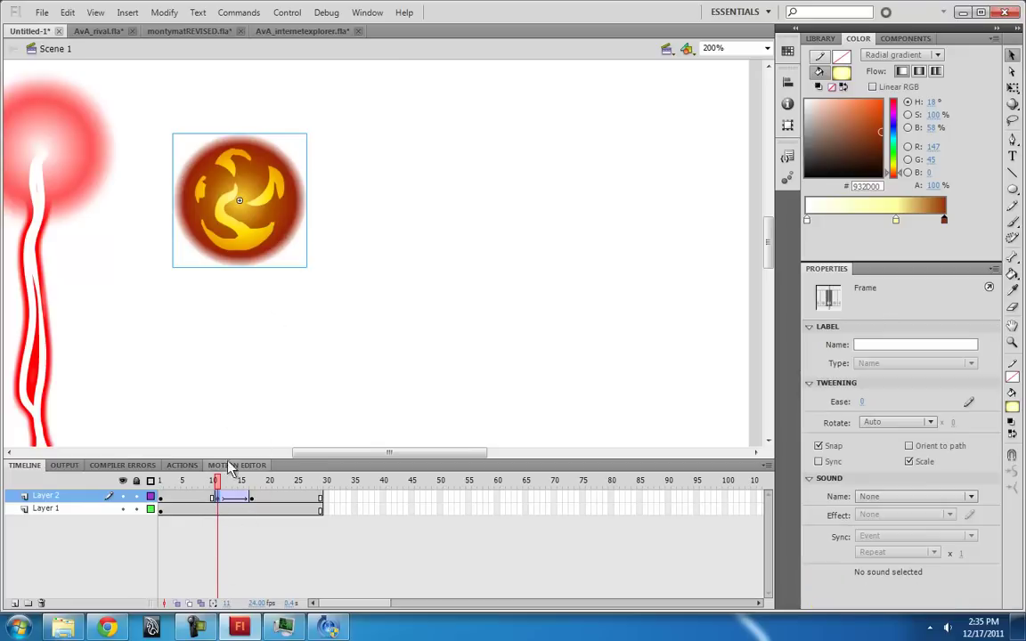
{"action": "left_click", "coordinate": [267, 240]}
{"action": "left_click", "coordinate": [807, 603]}
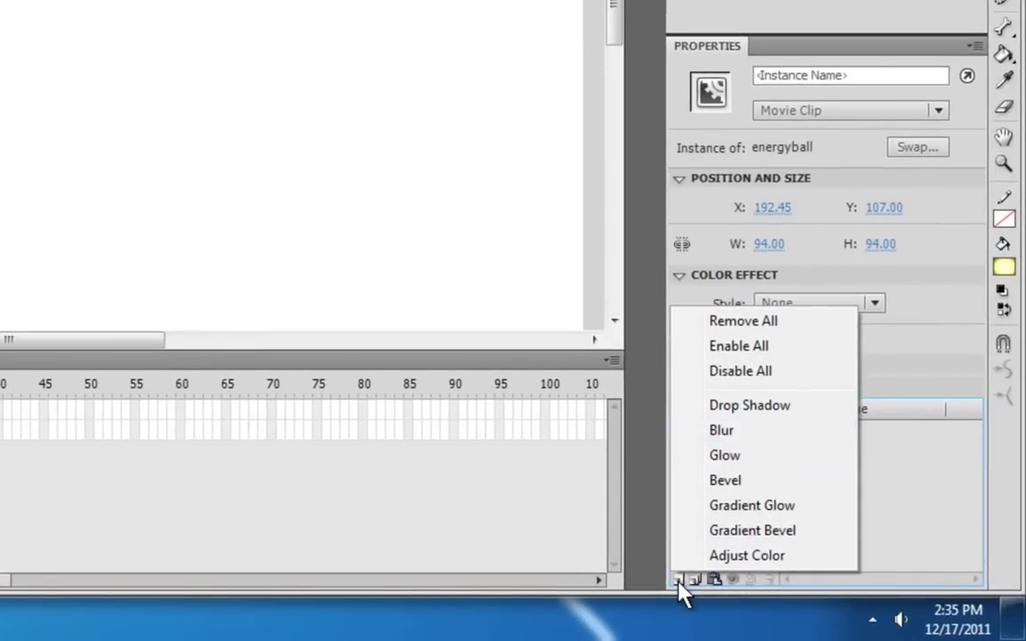
{"action": "left_click", "coordinate": [696, 578]}
{"action": "left_click", "coordinate": [696, 578]}
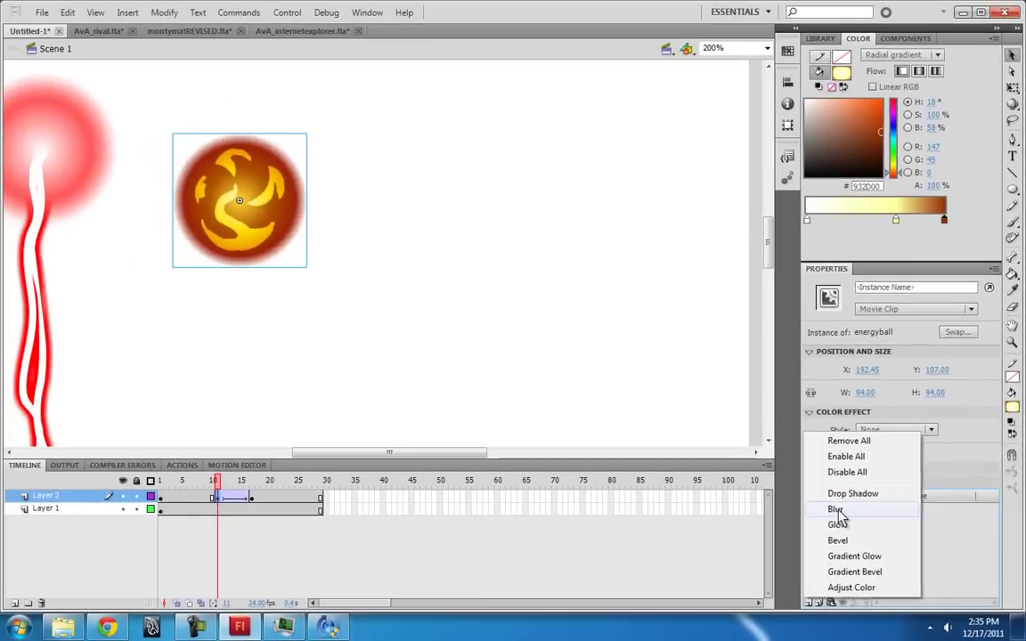
{"action": "left_click", "coordinate": [723, 432]}
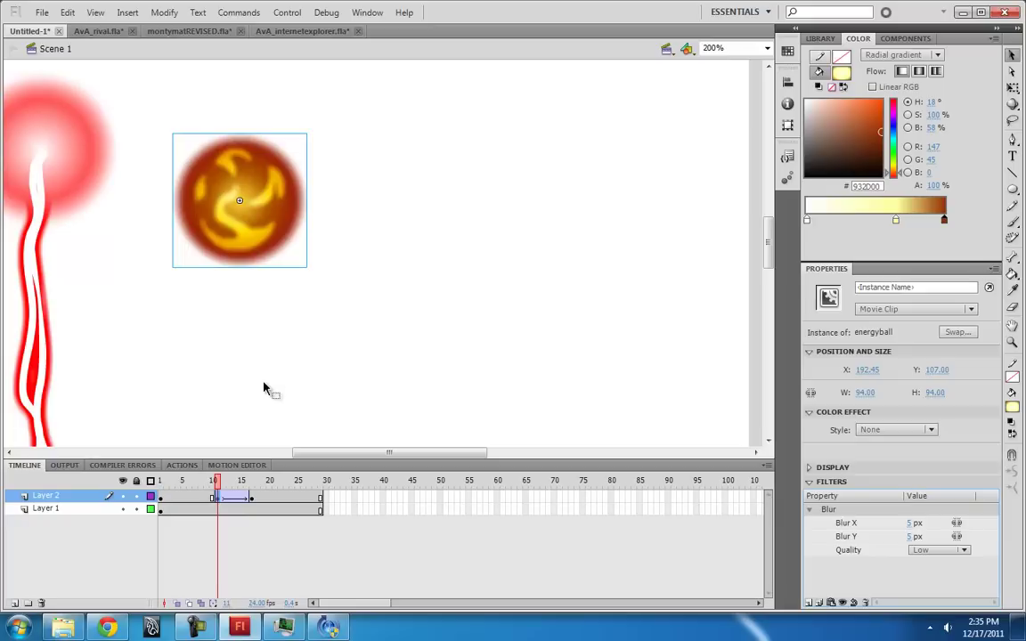
- Blur the frame 11 energyball instance only horizontally, with Blur X at 11 px and Blur Y at 0 px
{"action": "left_click", "coordinate": [910, 524]}
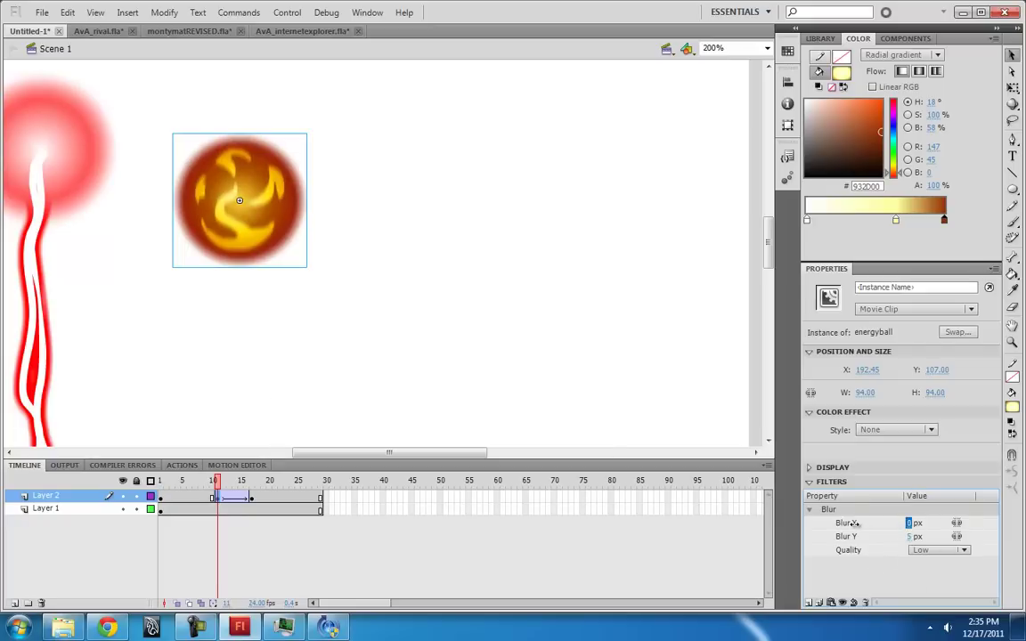
{"action": "left_click", "coordinate": [912, 537]}
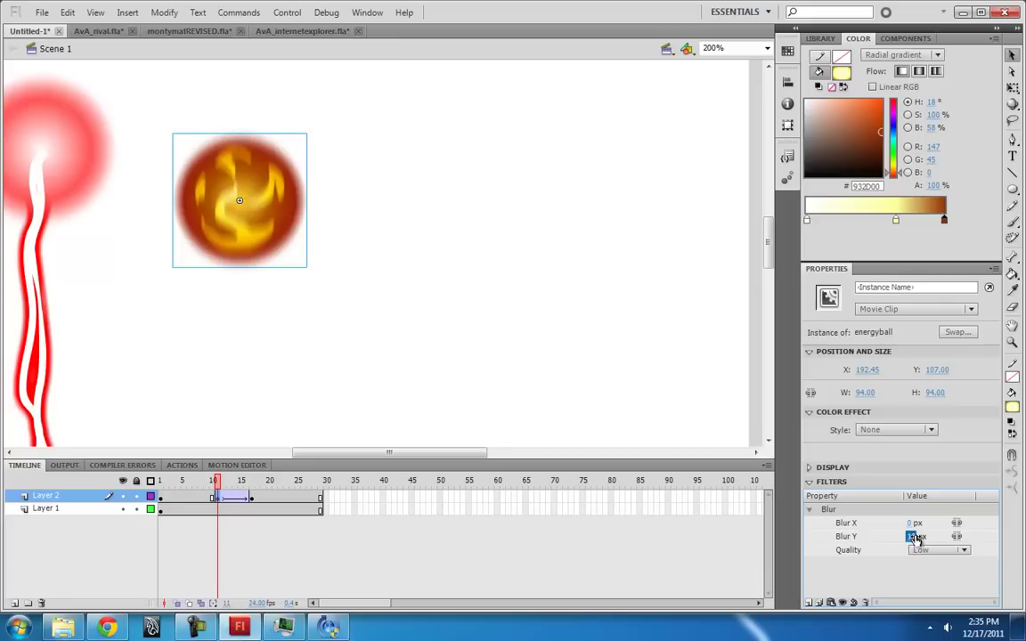
{"action": "type", "text": "0"}
{"action": "key", "text": "Return"}
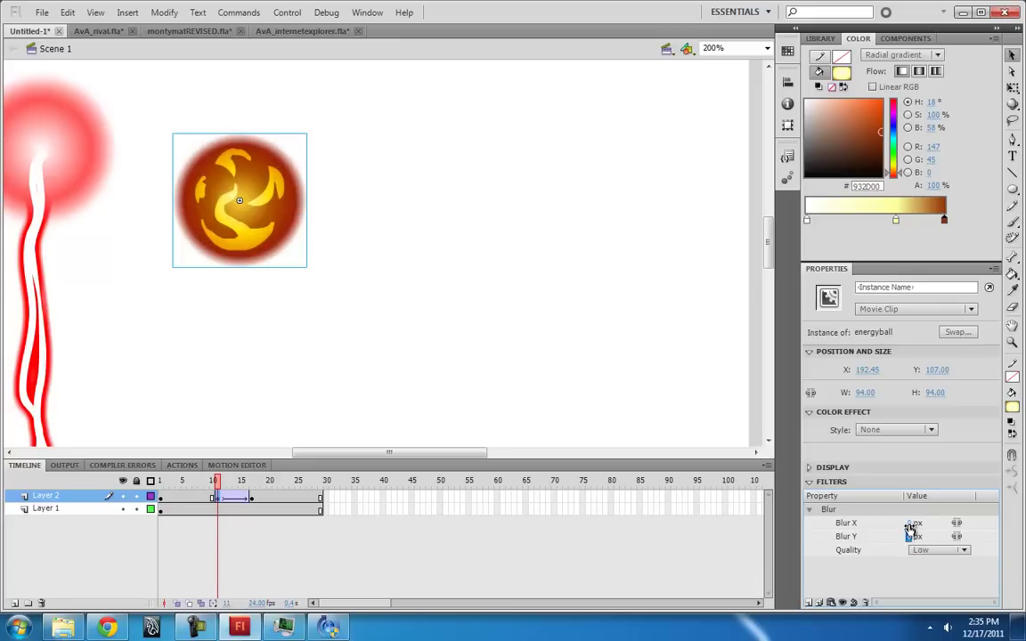
{"action": "left_click_drag", "start_coordinate": [910, 523], "coordinate": [923, 527]}
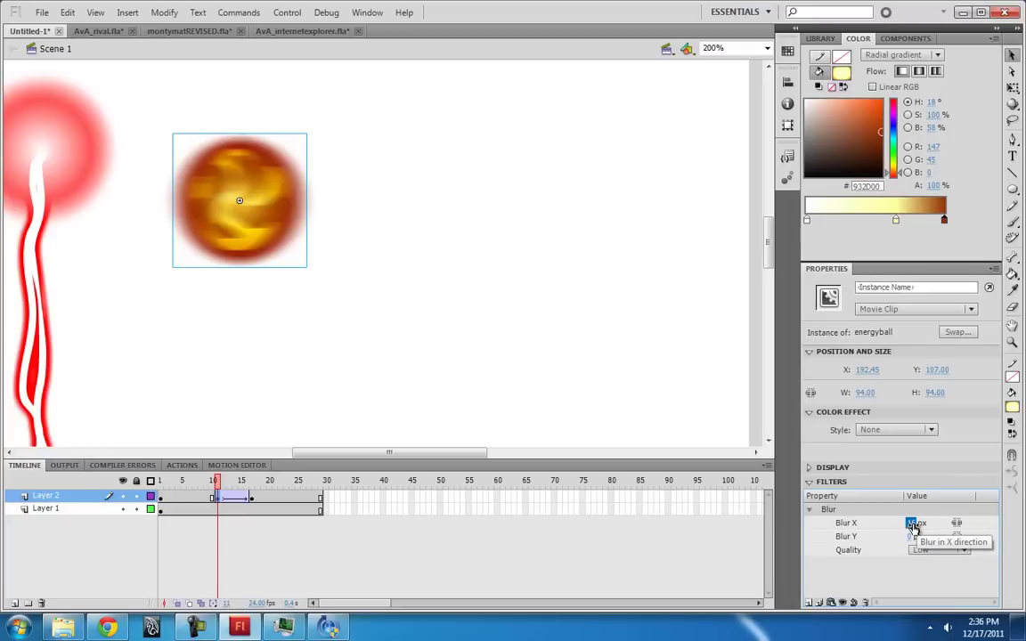
{"action": "left_click_drag", "start_coordinate": [910, 527], "coordinate": [907, 527]}
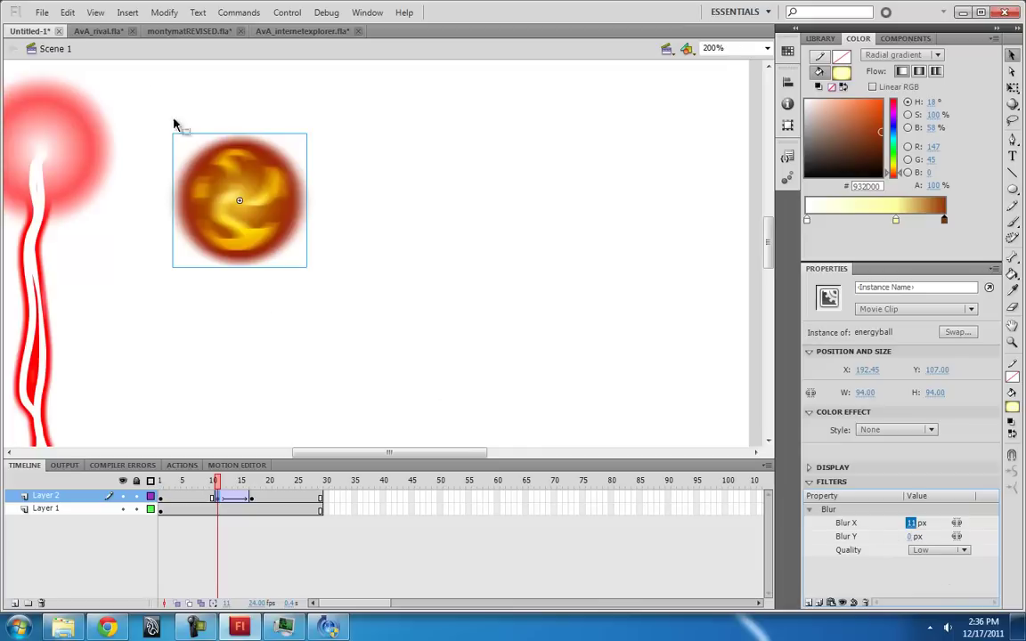
- Check the fireball example in AvA_rival.fla, and set Blur X to 11 px on the energyball in the frame 17 keyframe of Layer 2
{"action": "left_click", "coordinate": [99, 30]}
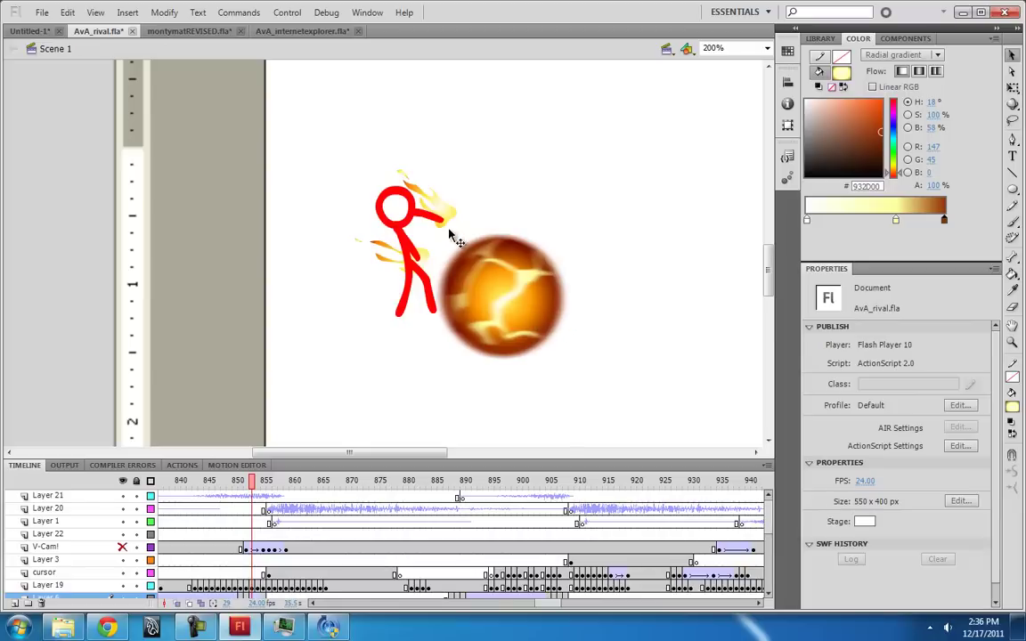
{"action": "left_click", "coordinate": [29, 32]}
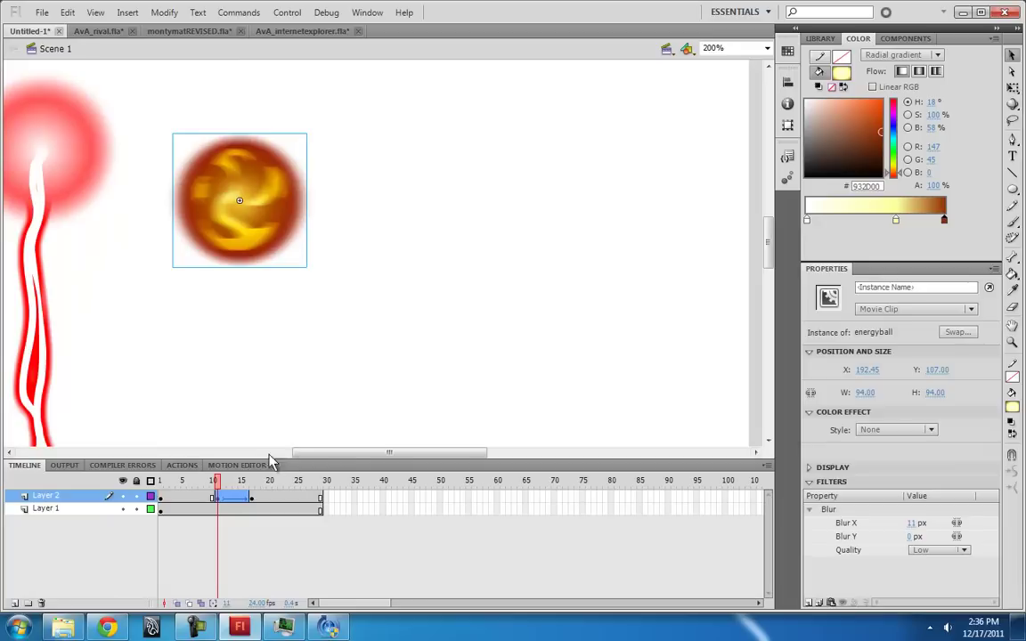
{"action": "left_click_drag", "start_coordinate": [222, 499], "coordinate": [251, 495]}
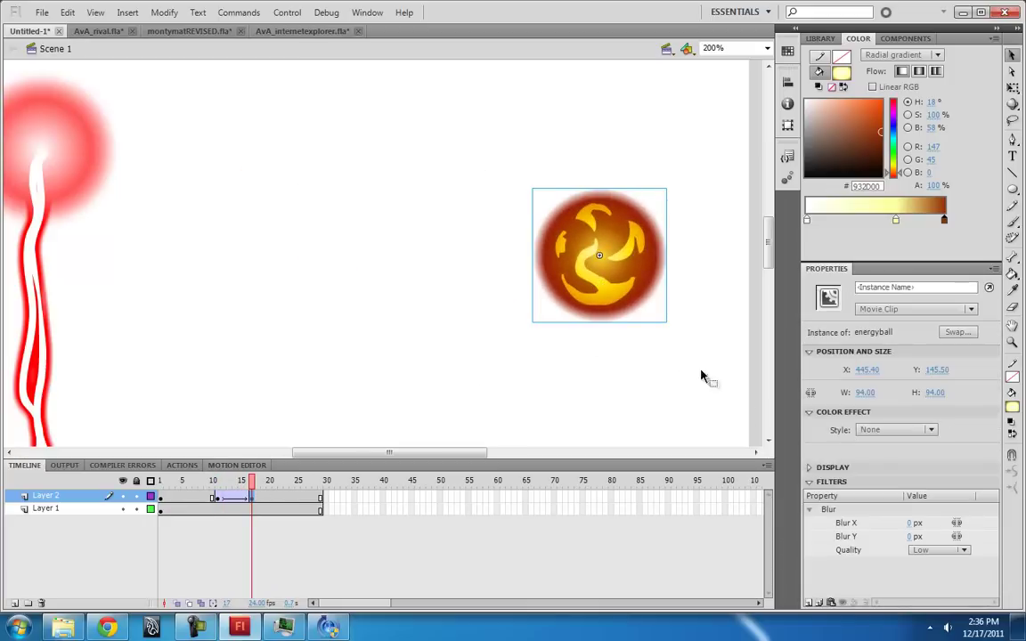
{"action": "left_click_drag", "start_coordinate": [909, 525], "coordinate": [919, 524]}
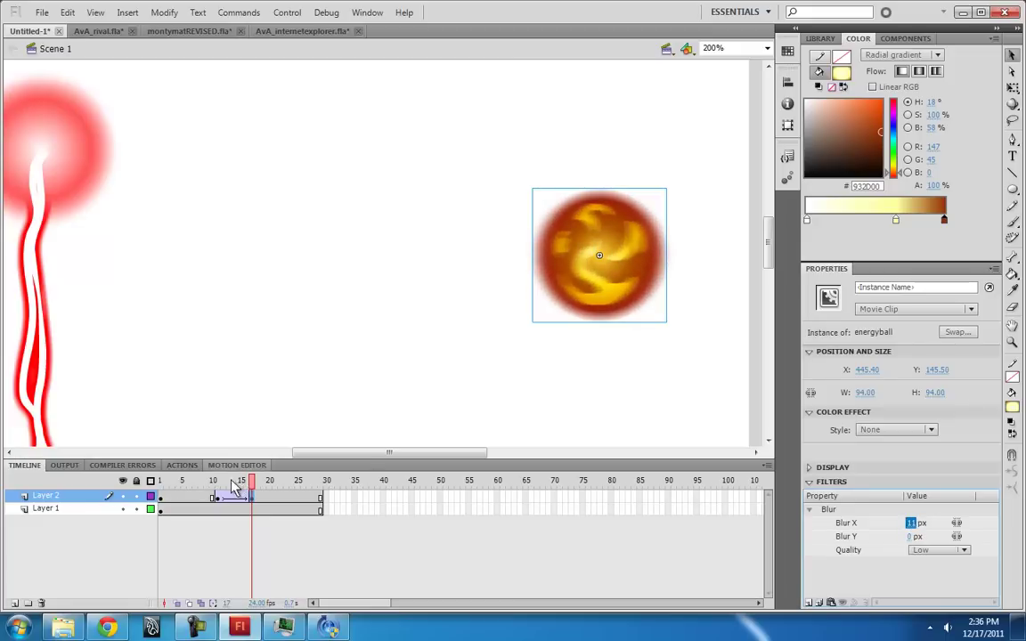
- Insert keyframes at frames 12 and 16 inside the energy ball's motion tween on Layer 2
{"action": "left_click_drag", "start_coordinate": [200, 488], "coordinate": [222, 488]}
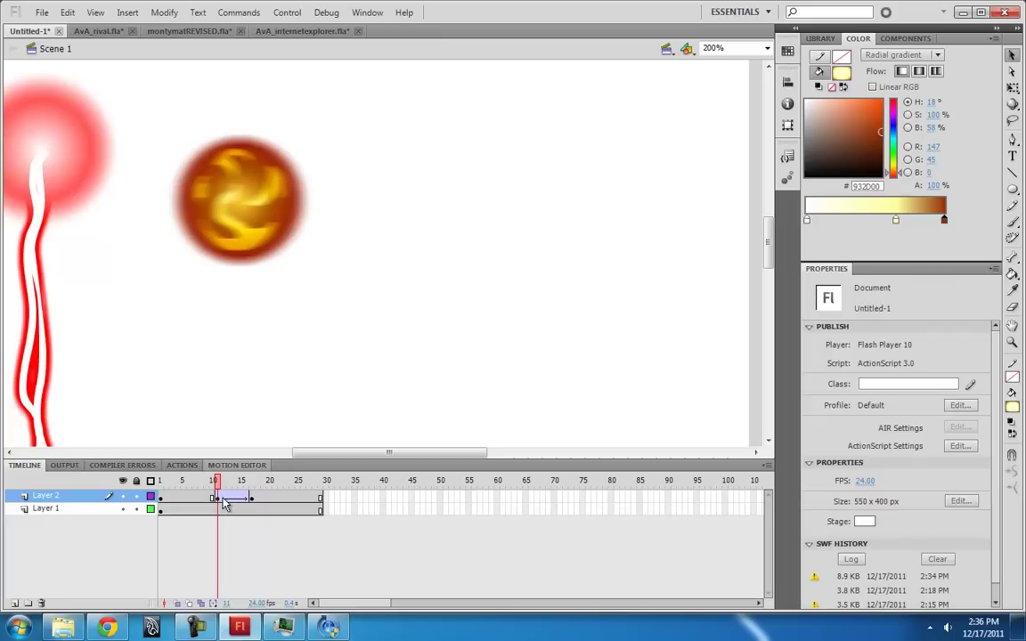
{"action": "left_click", "coordinate": [223, 499]}
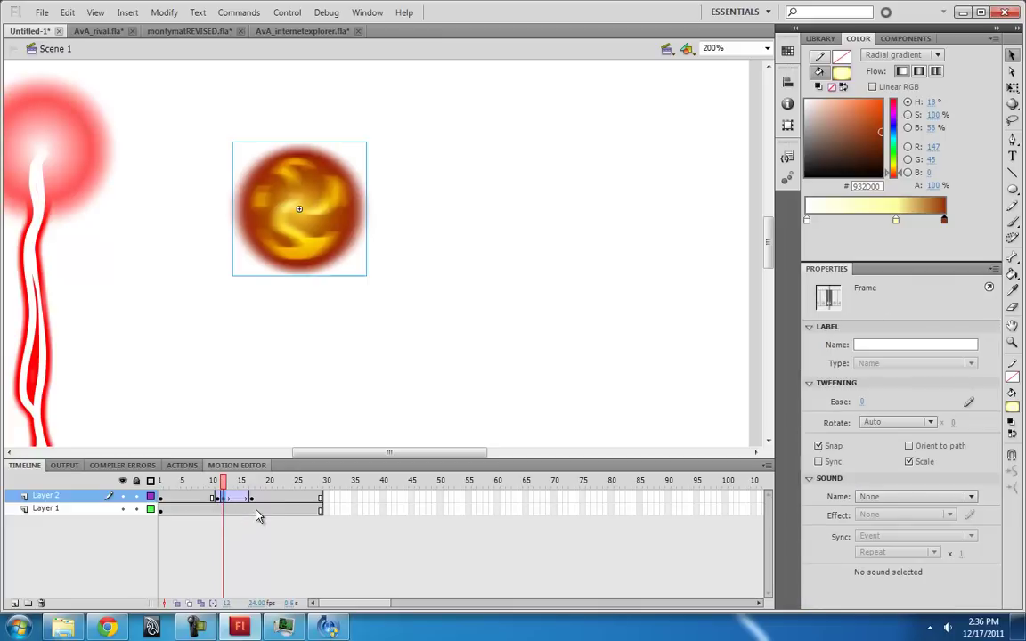
{"action": "left_click", "coordinate": [248, 499]}
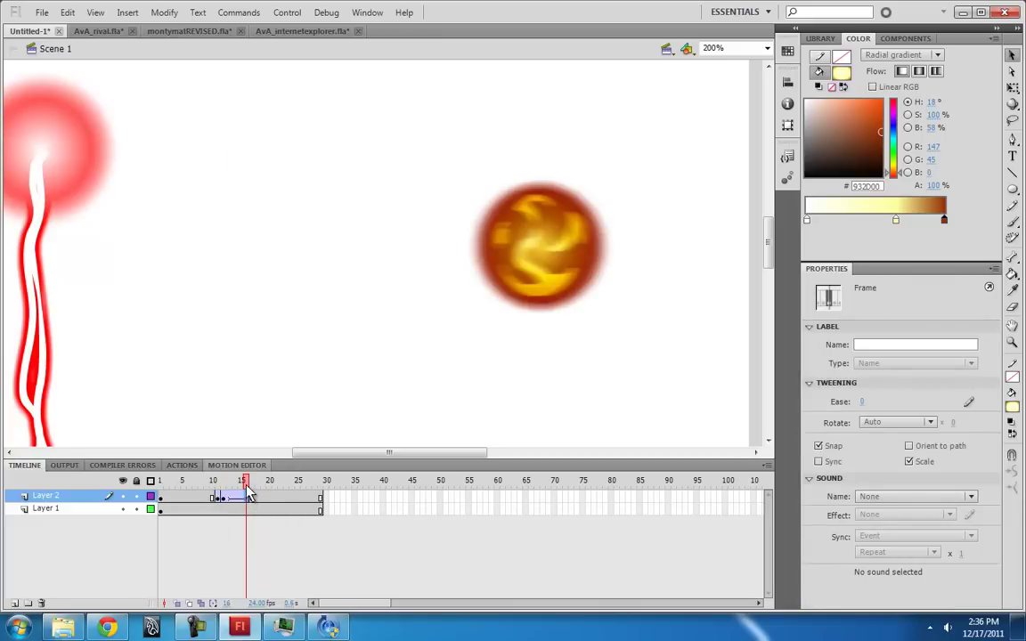
{"action": "left_click", "coordinate": [251, 497]}
{"action": "left_click", "coordinate": [246, 485]}
{"action": "left_click", "coordinate": [246, 497]}
{"action": "key", "text": "F6"}
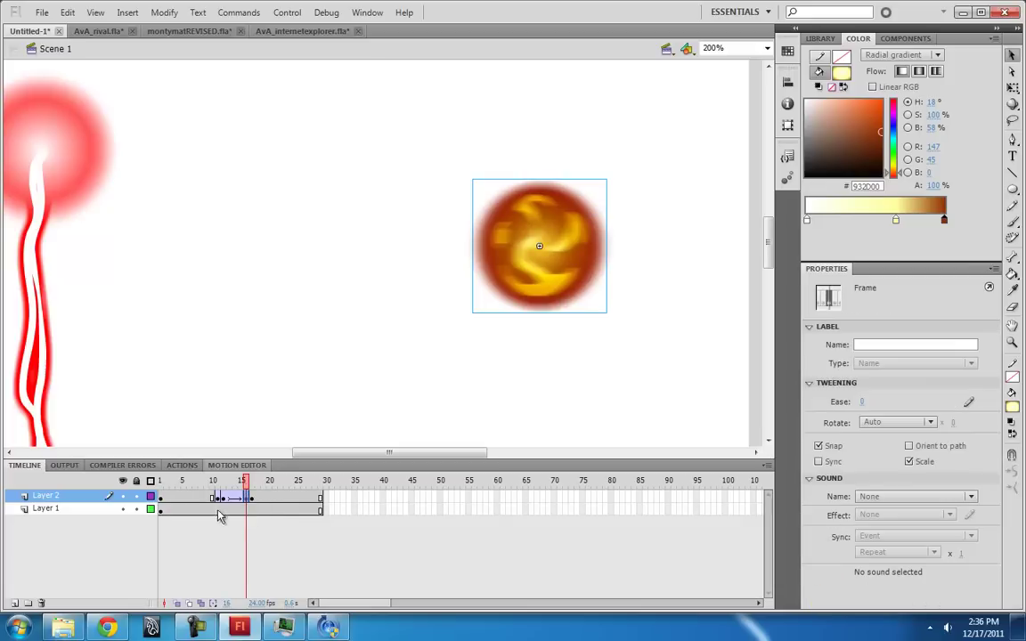
- Set Blur X to 0 px on the energy ball at the tween's outer keyframes, frames 11 and 17
{"action": "left_click", "coordinate": [216, 497]}
{"action": "left_click", "coordinate": [245, 176]}
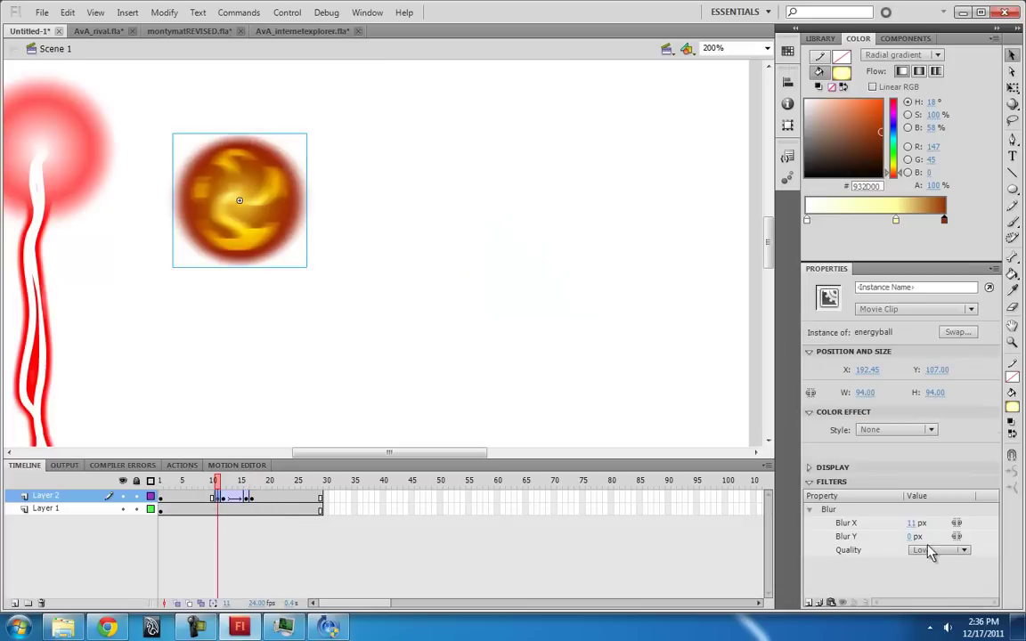
{"action": "left_click_drag", "start_coordinate": [911, 524], "coordinate": [329, 502]}
{"action": "left_click", "coordinate": [253, 498]}
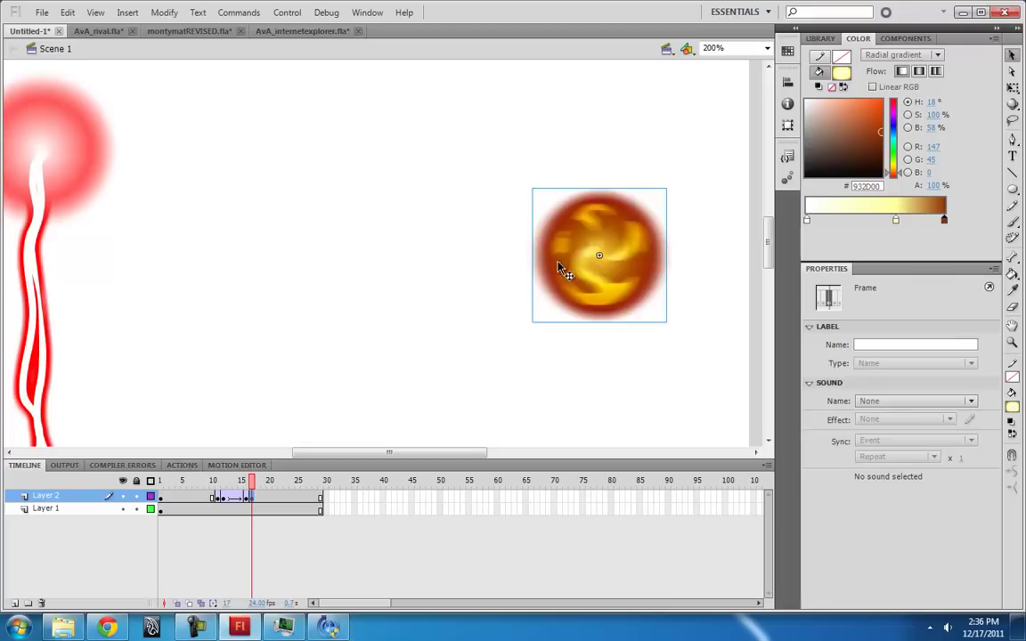
{"action": "left_click", "coordinate": [561, 268]}
{"action": "left_click_drag", "start_coordinate": [911, 523], "coordinate": [872, 523]}
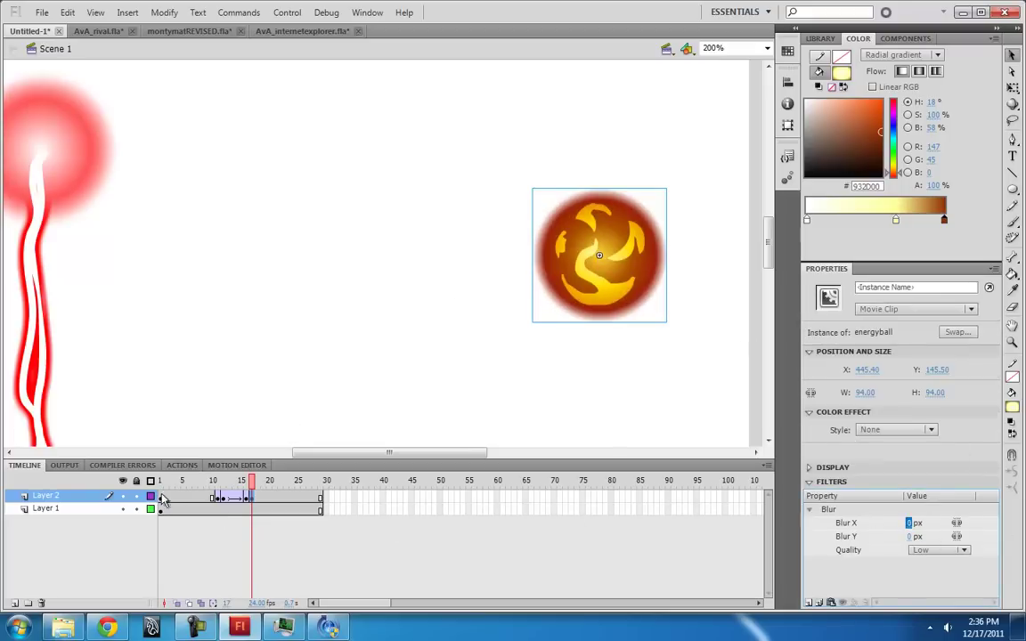
- Give the tween starting at frame 12 a custom ease curve that flattens at both ends, and preview the animation
{"action": "left_click_drag", "start_coordinate": [192, 481], "coordinate": [222, 488]}
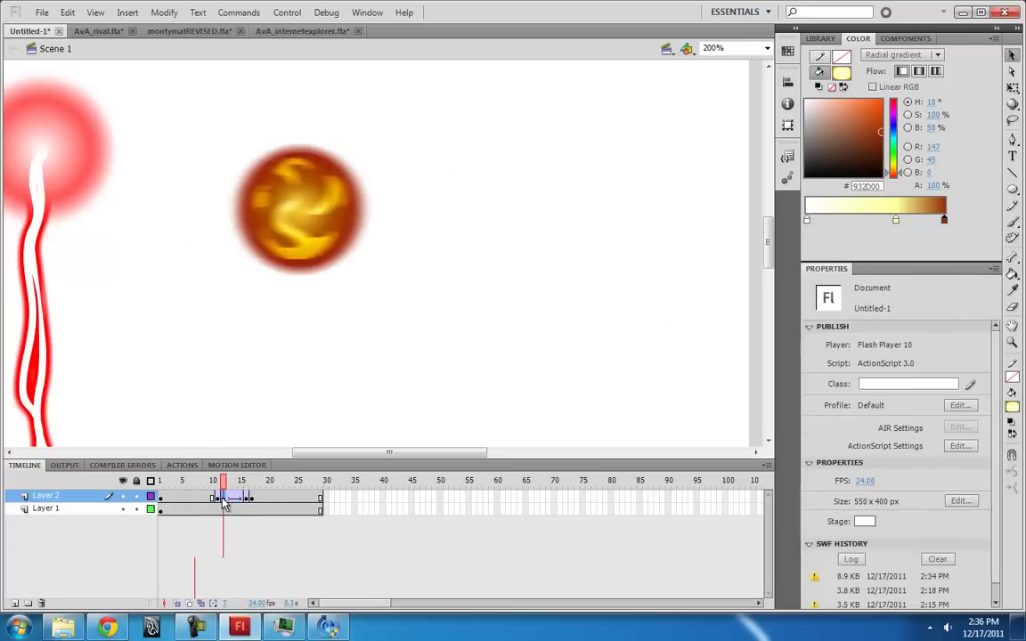
{"action": "left_click", "coordinate": [294, 205]}
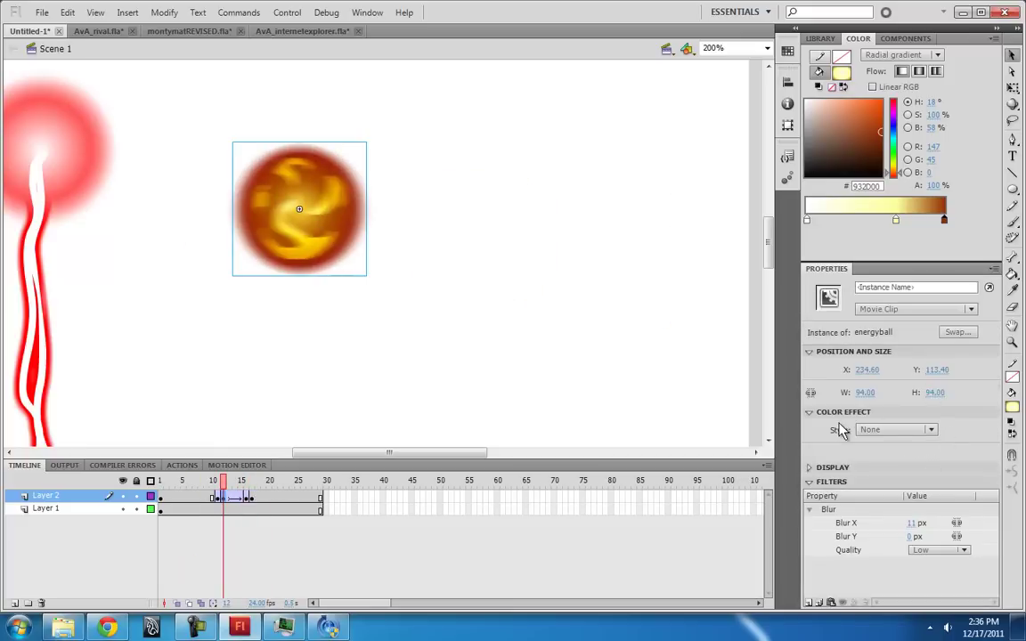
{"action": "left_click", "coordinate": [222, 497]}
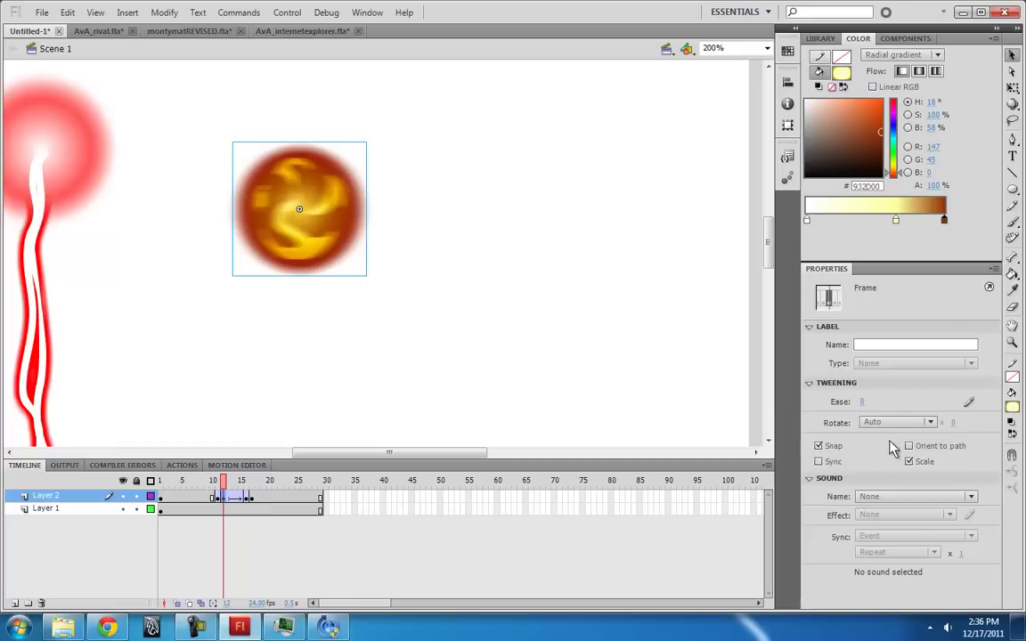
{"action": "left_click", "coordinate": [969, 403]}
{"action": "left_click", "coordinate": [645, 220]}
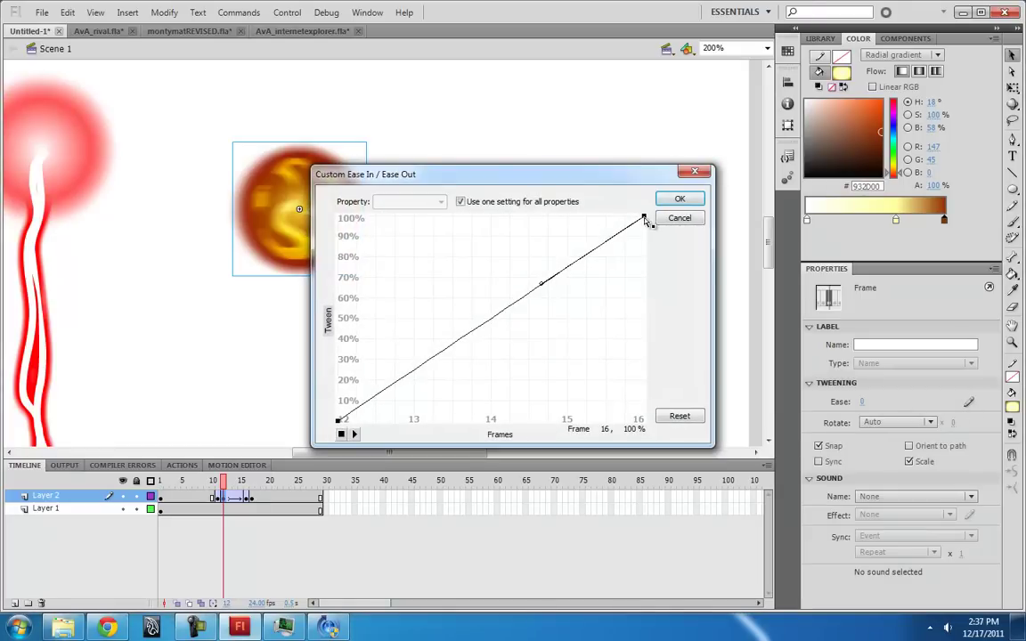
{"action": "left_click_drag", "start_coordinate": [543, 284], "coordinate": [526, 215]}
{"action": "left_click", "coordinate": [338, 421]}
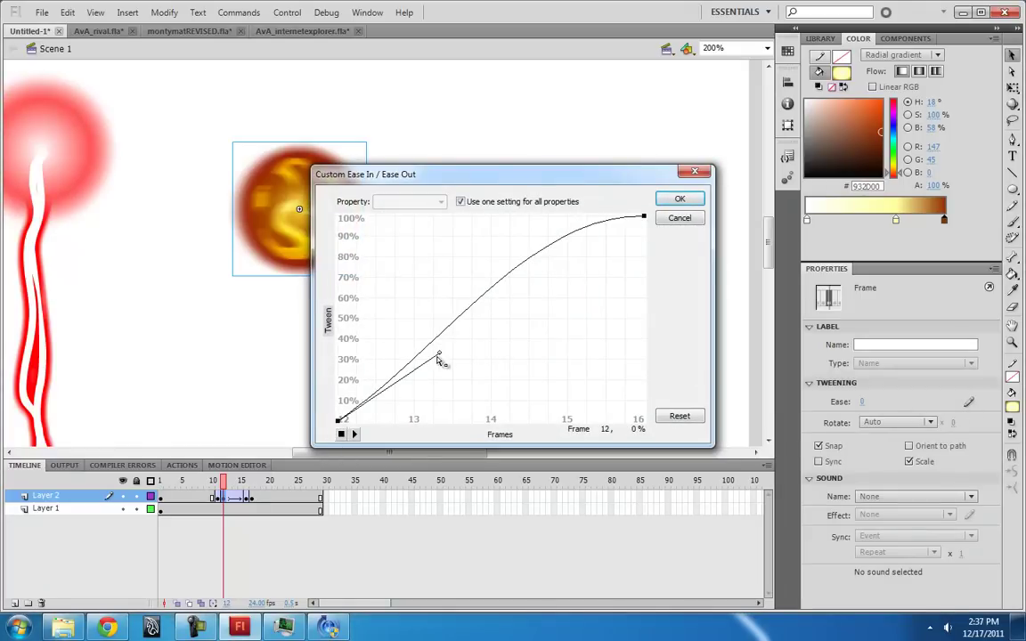
{"action": "left_click_drag", "start_coordinate": [439, 353], "coordinate": [445, 421]}
{"action": "key", "text": "Return"}
{"action": "key", "text": "Return"}
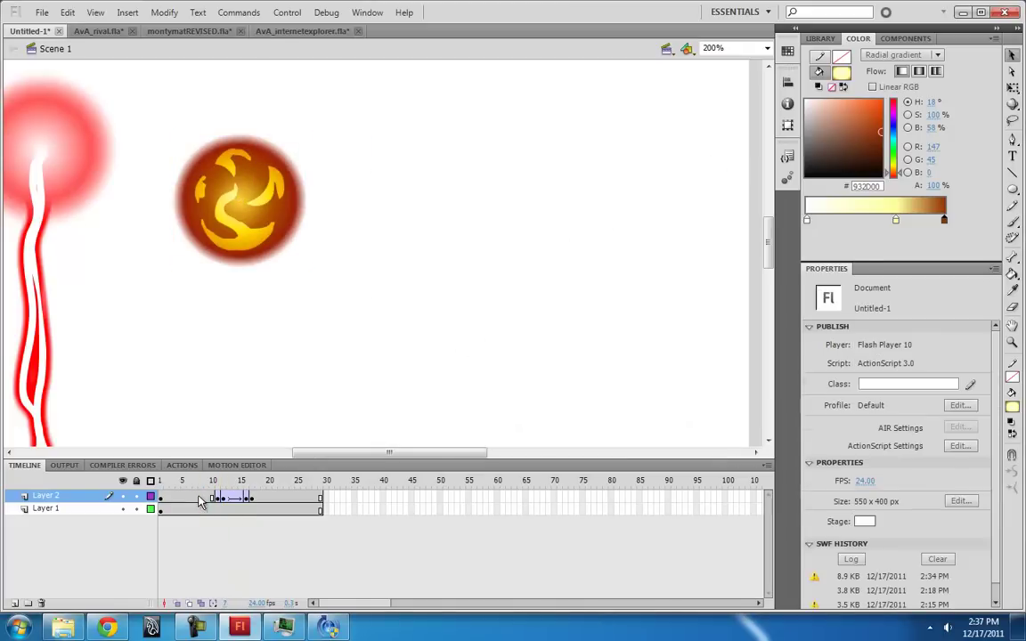
{"action": "left_click", "coordinate": [203, 498]}
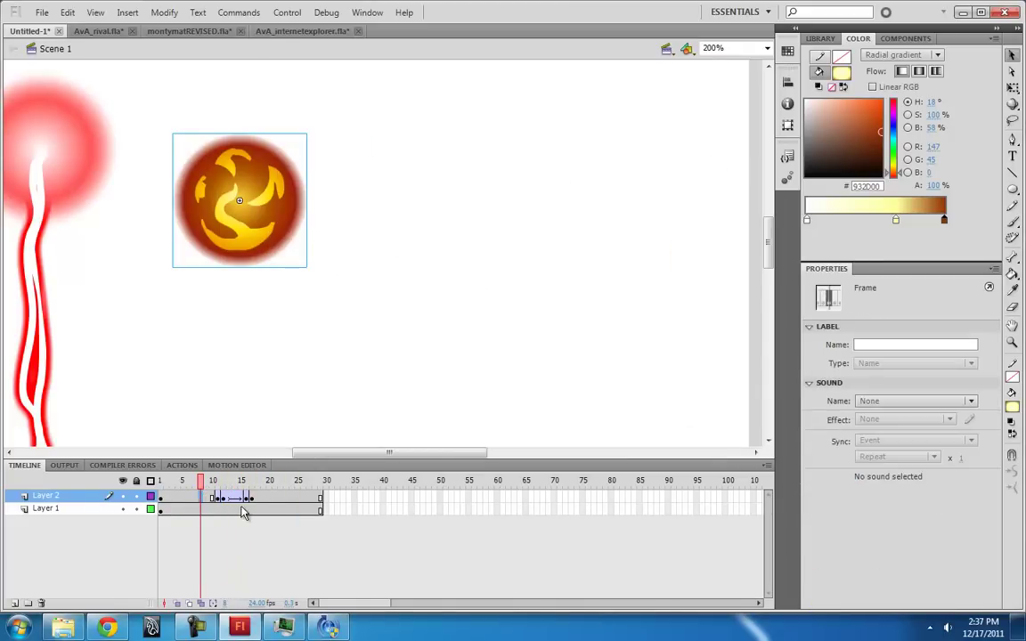
{"action": "left_click", "coordinate": [160, 481]}
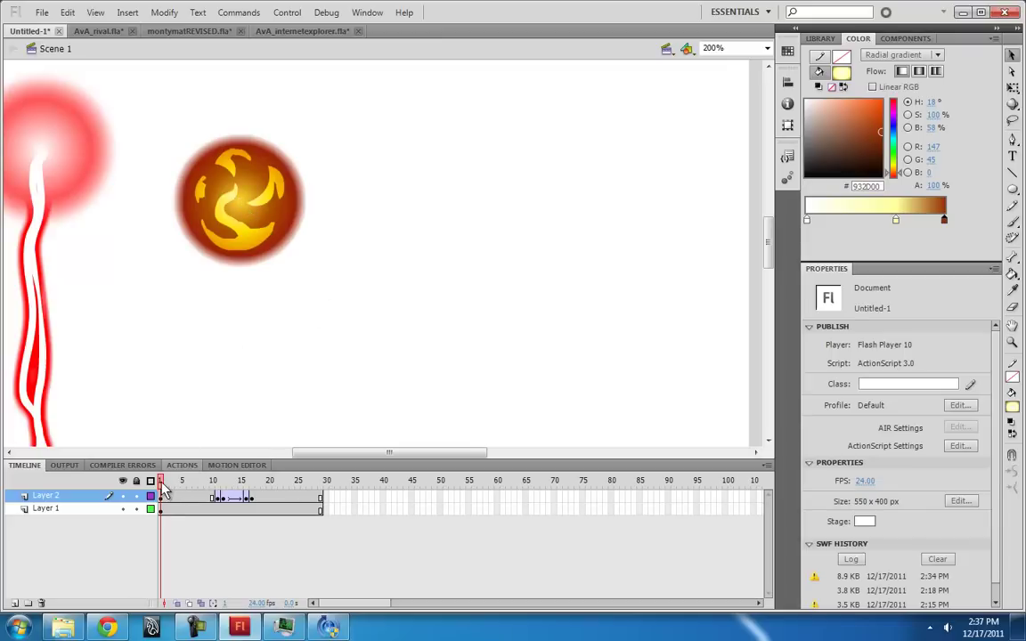
{"action": "left_click_drag", "start_coordinate": [163, 490], "coordinate": [188, 482]}
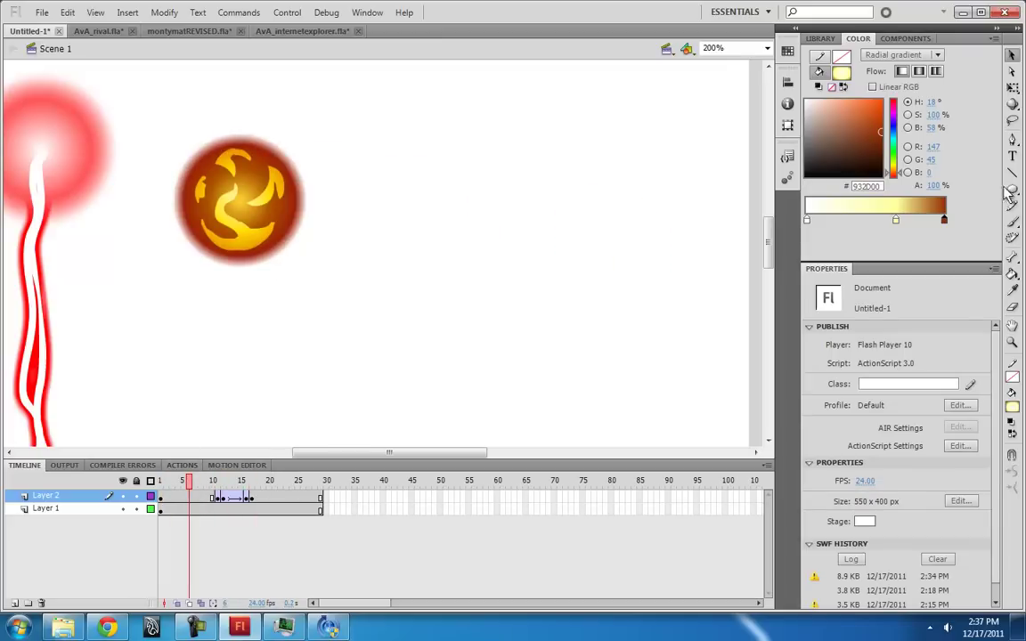
- Choose the Brush tool with a solid black fill and add a new layer above Layer 2
{"action": "left_click", "coordinate": [1012, 222]}
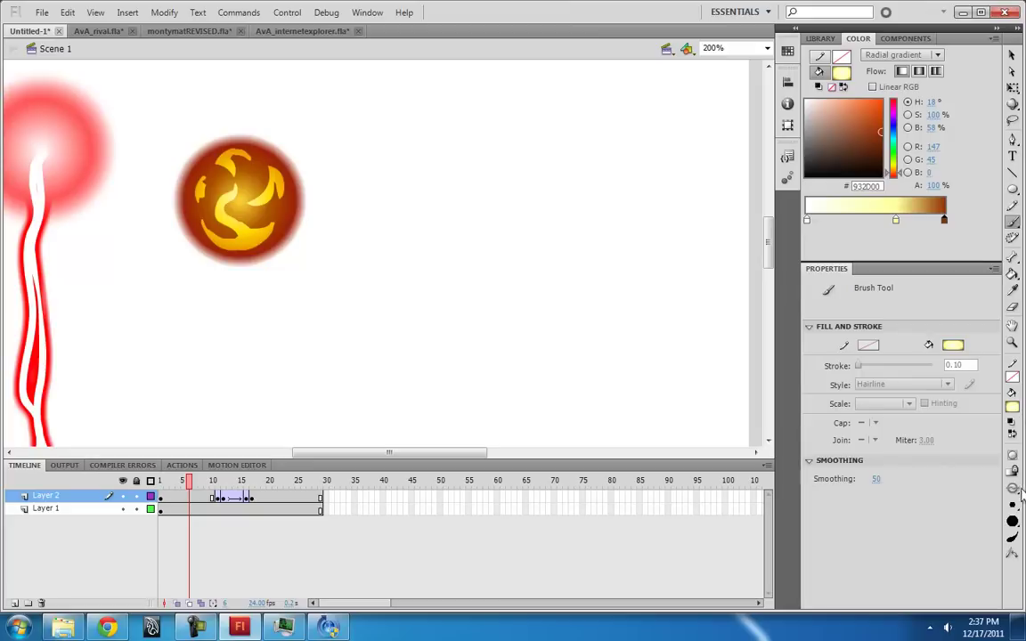
{"action": "left_click", "coordinate": [1013, 407]}
{"action": "left_click", "coordinate": [812, 440]}
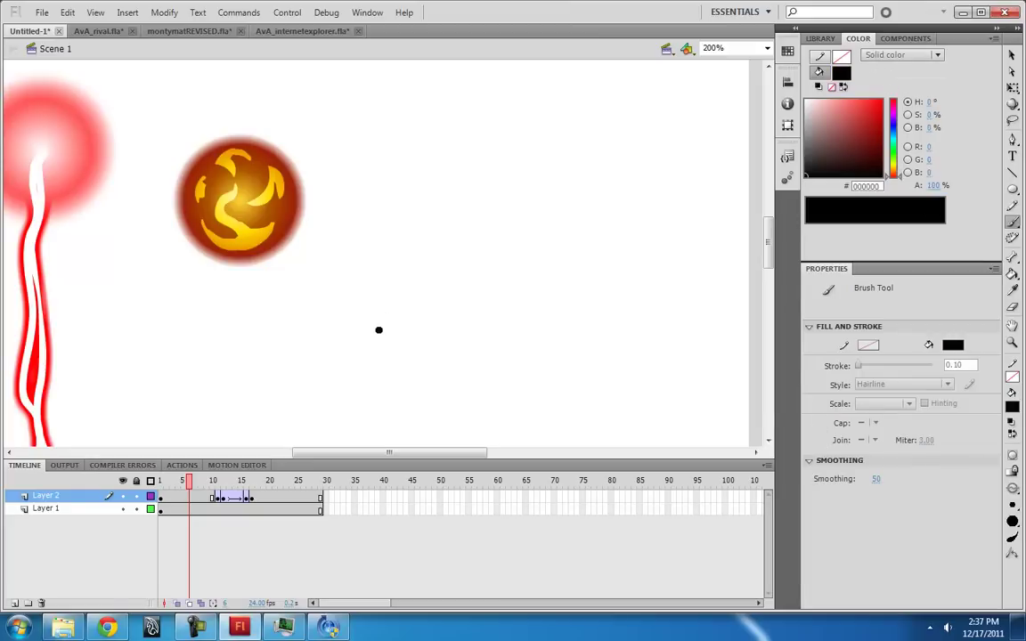
{"action": "left_click", "coordinate": [13, 603]}
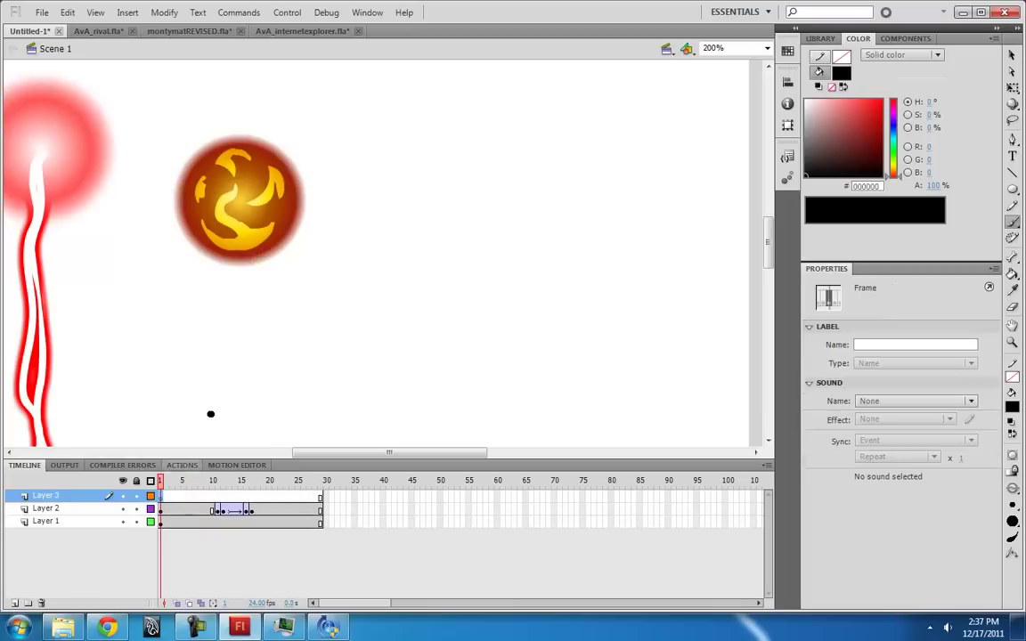
- Draw a small standing stick figure with head, body, arms and legs near the stage's lower edge on frame 1 of Layer 3
{"action": "mouse_move", "coordinate": [211, 414]}
{"action": "left_mouse_down"}
{"action": "mouse_move", "coordinate": [328, 258]}
{"action": "mouse_move", "coordinate": [250, 139]}
{"action": "left_mouse_up"}
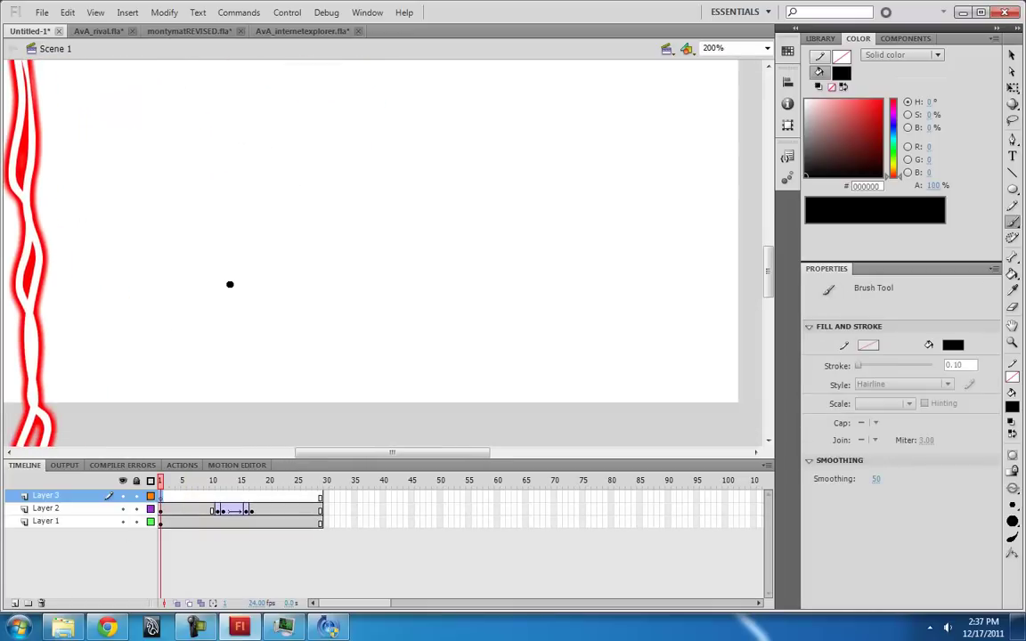
{"action": "left_click_drag", "start_coordinate": [237, 290], "coordinate": [233, 359]}
{"action": "left_click_drag", "start_coordinate": [231, 318], "coordinate": [219, 338]}
{"action": "mouse_move", "coordinate": [234, 320]}
{"action": "left_mouse_down"}
{"action": "mouse_move", "coordinate": [236, 354]}
{"action": "mouse_move", "coordinate": [222, 391]}
{"action": "left_mouse_up"}
{"action": "left_click_drag", "start_coordinate": [234, 361], "coordinate": [247, 399]}
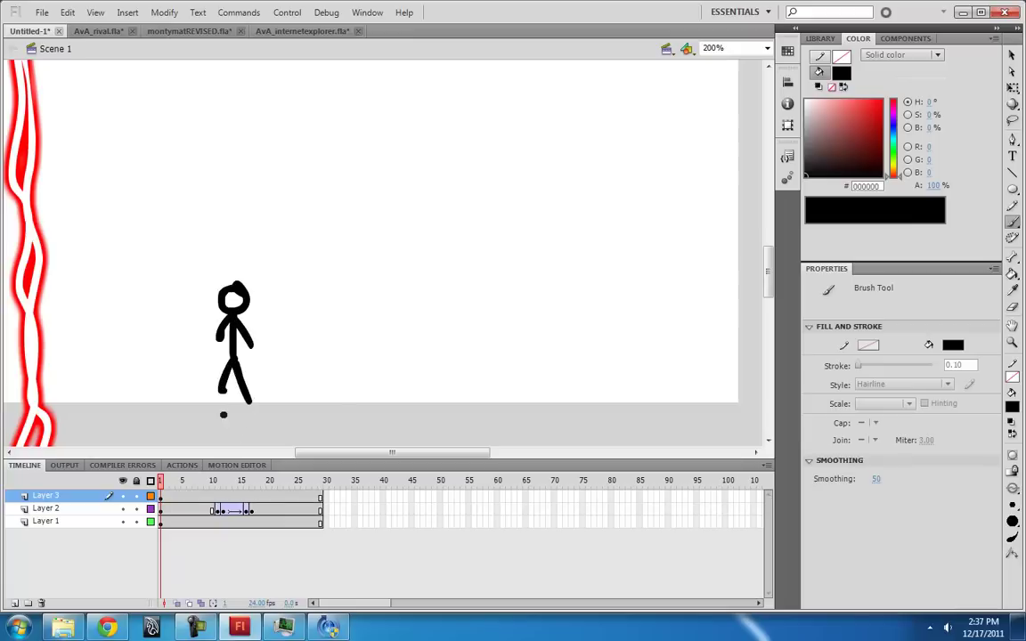
- Add a blank keyframe at frame 2 with onion skinning enabled and draw the stick figure starting to lean forward
{"action": "key", "text": "F7"}
{"action": "left_click", "coordinate": [176, 603]}
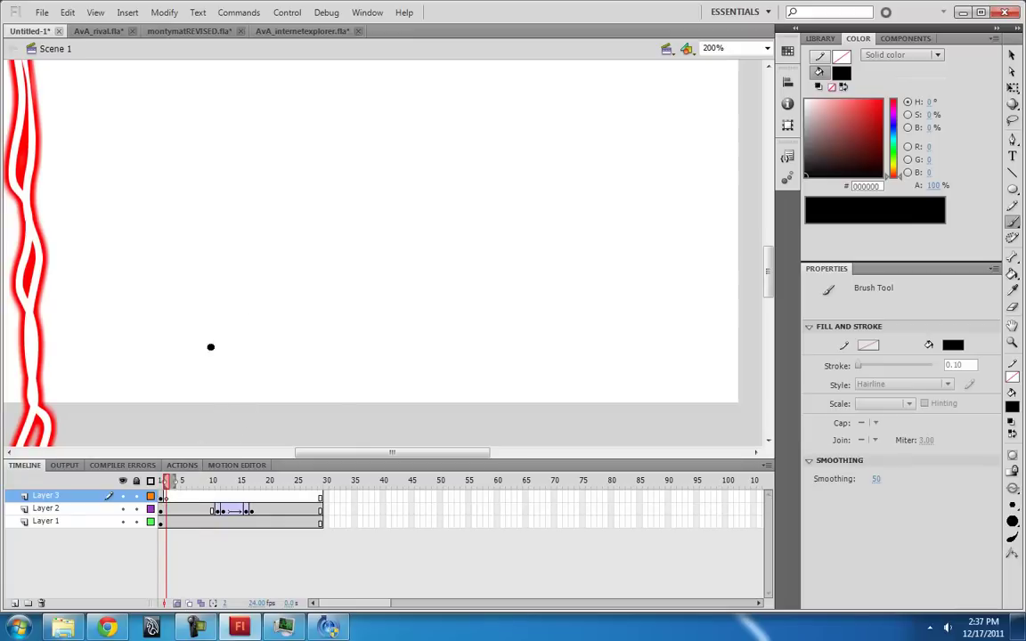
{"action": "left_click_drag", "start_coordinate": [165, 484], "coordinate": [145, 432]}
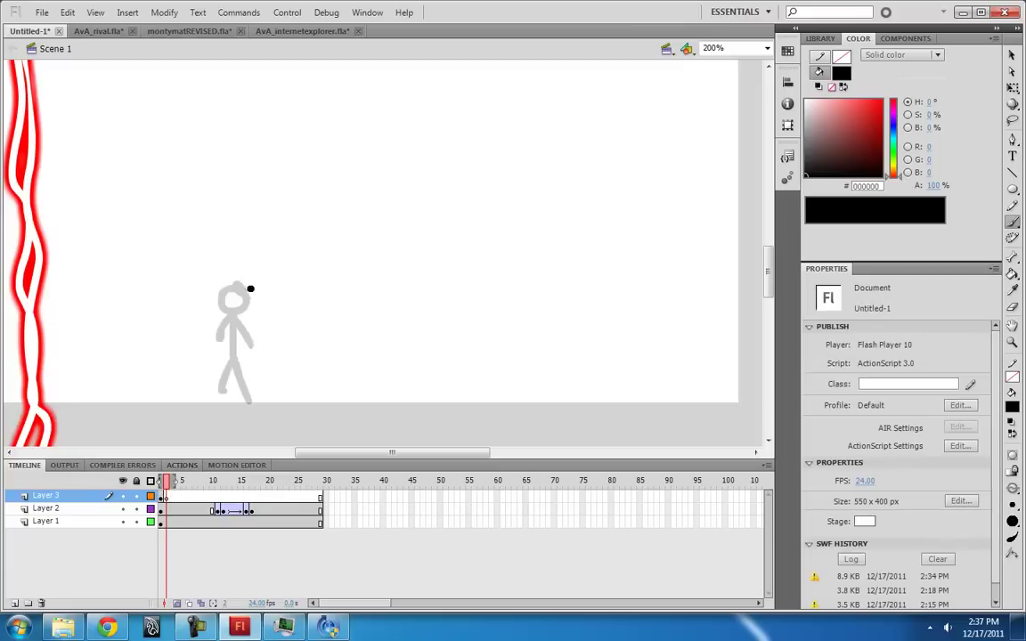
{"action": "left_click_drag", "start_coordinate": [250, 288], "coordinate": [252, 286]}
{"action": "left_click_drag", "start_coordinate": [252, 314], "coordinate": [246, 398]}
{"action": "left_click_drag", "start_coordinate": [239, 354], "coordinate": [223, 394]}
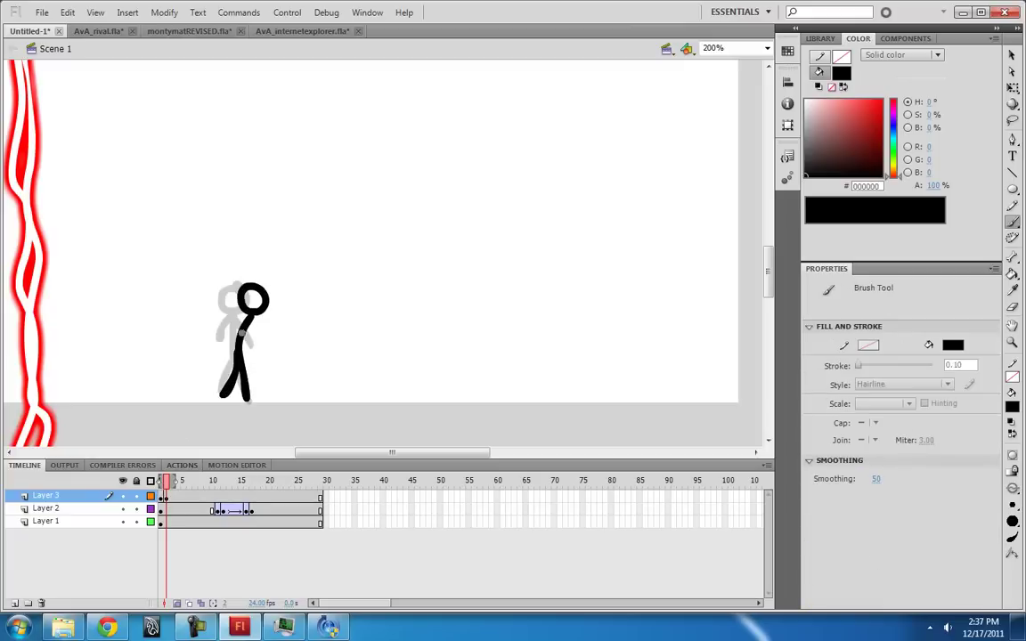
- Add blank keyframes at frames 3 and 4 and draw the stick figure leaning progressively further forward in each
{"action": "key", "text": "F7"}
{"action": "mouse_move", "coordinate": [286, 305]}
{"action": "left_mouse_down"}
{"action": "mouse_move", "coordinate": [292, 326]}
{"action": "mouse_move", "coordinate": [256, 348]}
{"action": "mouse_move", "coordinate": [255, 401]}
{"action": "mouse_move", "coordinate": [227, 398]}
{"action": "left_mouse_up"}
{"action": "mouse_move", "coordinate": [267, 323]}
{"action": "left_mouse_down"}
{"action": "mouse_move", "coordinate": [239, 339]}
{"action": "mouse_move", "coordinate": [285, 359]}
{"action": "left_mouse_up"}
{"action": "key", "text": "F7"}
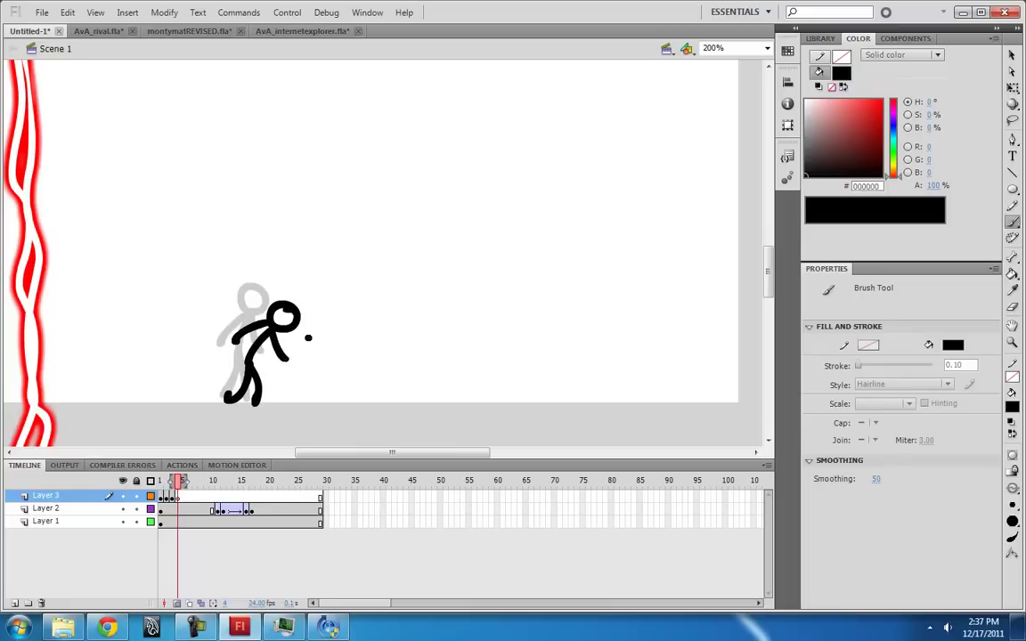
{"action": "mouse_move", "coordinate": [302, 310]}
{"action": "left_mouse_down"}
{"action": "mouse_move", "coordinate": [265, 354]}
{"action": "mouse_move", "coordinate": [265, 396]}
{"action": "mouse_move", "coordinate": [227, 406]}
{"action": "left_mouse_up"}
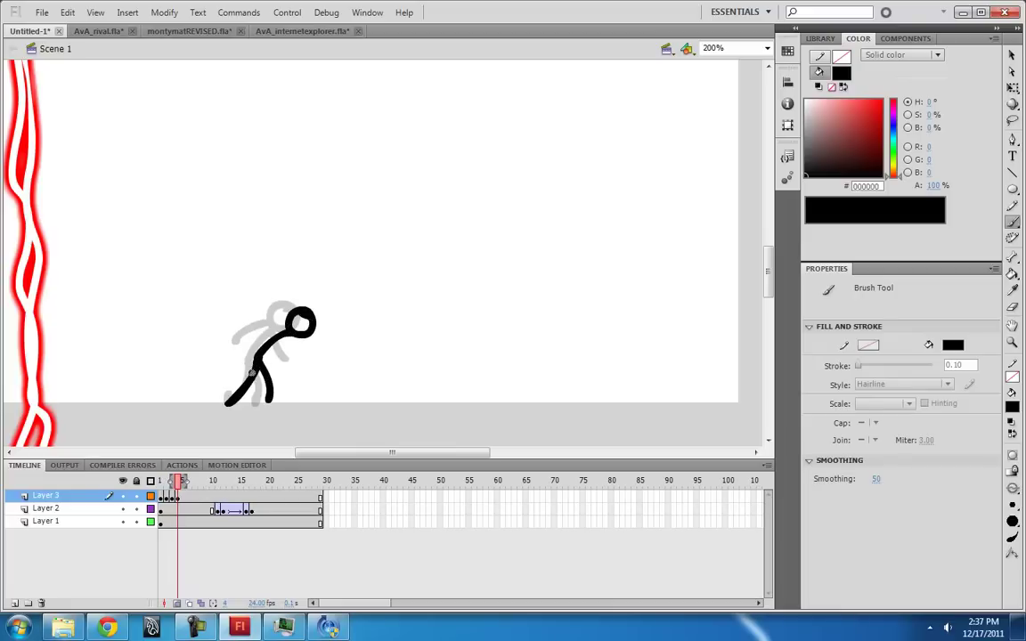
{"action": "left_click_drag", "start_coordinate": [283, 331], "coordinate": [250, 341]}
{"action": "mouse_move", "coordinate": [285, 340]}
{"action": "left_mouse_down"}
{"action": "mouse_move", "coordinate": [311, 368]}
{"action": "mouse_move", "coordinate": [287, 346]}
{"action": "mouse_move", "coordinate": [271, 397]}
{"action": "left_mouse_up"}
- Add blank keyframes at frames 5 and 6, drawing a crouched push-off pose and a stretched, near-horizontal dash pose
{"action": "key", "text": "F7"}
{"action": "mouse_move", "coordinate": [280, 343]}
{"action": "left_mouse_down"}
{"action": "mouse_move", "coordinate": [242, 342]}
{"action": "mouse_move", "coordinate": [313, 365]}
{"action": "left_mouse_up"}
{"action": "key", "text": "F7"}
{"action": "mouse_move", "coordinate": [388, 329]}
{"action": "left_mouse_down"}
{"action": "mouse_move", "coordinate": [312, 342]}
{"action": "mouse_move", "coordinate": [276, 387]}
{"action": "left_mouse_up"}
- Add blank keyframes at frames 7 and 8 and draw the stick figure landing near the stage's right side
{"action": "key", "text": "F7"}
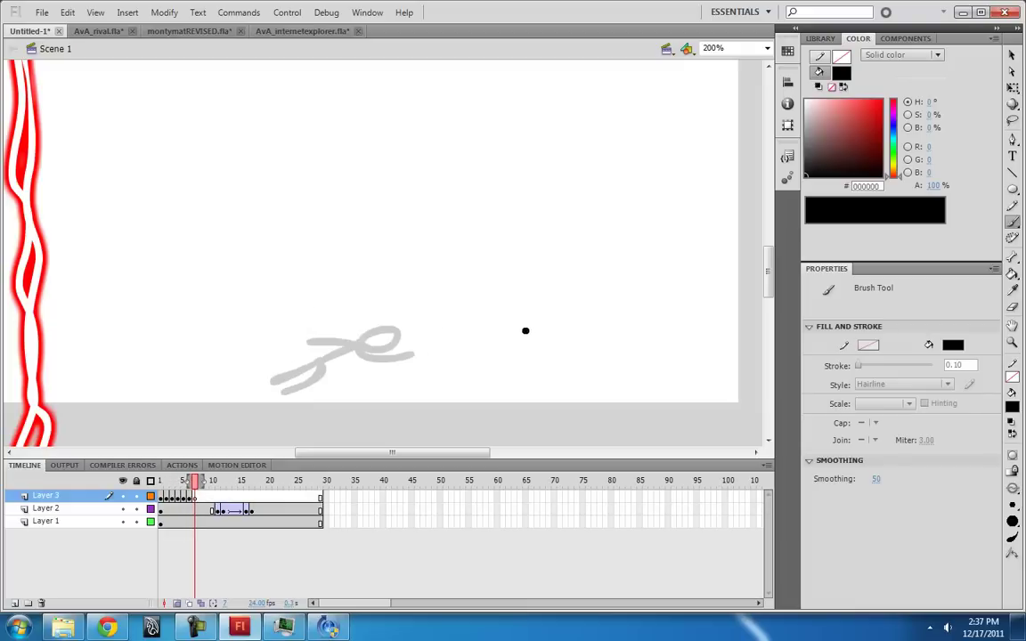
{"action": "left_click_drag", "start_coordinate": [579, 318], "coordinate": [572, 402]}
{"action": "mouse_move", "coordinate": [570, 348]}
{"action": "left_mouse_down"}
{"action": "mouse_move", "coordinate": [563, 380]}
{"action": "mouse_move", "coordinate": [536, 356]}
{"action": "left_mouse_up"}
{"action": "key", "text": "F7"}
{"action": "mouse_move", "coordinate": [589, 322]}
{"action": "left_mouse_down"}
{"action": "mouse_move", "coordinate": [544, 400]}
{"action": "mouse_move", "coordinate": [588, 337]}
{"action": "left_mouse_up"}
- Add blank keyframes at frames 9 and 10 and draw the landed stick figure gradually straightening up
{"action": "key", "text": "F7"}
{"action": "mouse_move", "coordinate": [587, 339]}
{"action": "left_mouse_down"}
{"action": "mouse_move", "coordinate": [571, 367]}
{"action": "mouse_move", "coordinate": [578, 408]}
{"action": "left_mouse_up"}
{"action": "left_click_drag", "start_coordinate": [584, 340], "coordinate": [552, 360]}
{"action": "key", "text": "F7"}
{"action": "mouse_move", "coordinate": [593, 290]}
{"action": "left_mouse_down"}
{"action": "mouse_move", "coordinate": [585, 398]}
{"action": "mouse_move", "coordinate": [556, 400]}
{"action": "left_mouse_up"}
{"action": "left_click_drag", "start_coordinate": [584, 324], "coordinate": [554, 357]}
- Add a blank keyframe at frame 11, draw the stick figure's final upright pose, and play the dash animation from frame 1
{"action": "key", "text": "F7"}
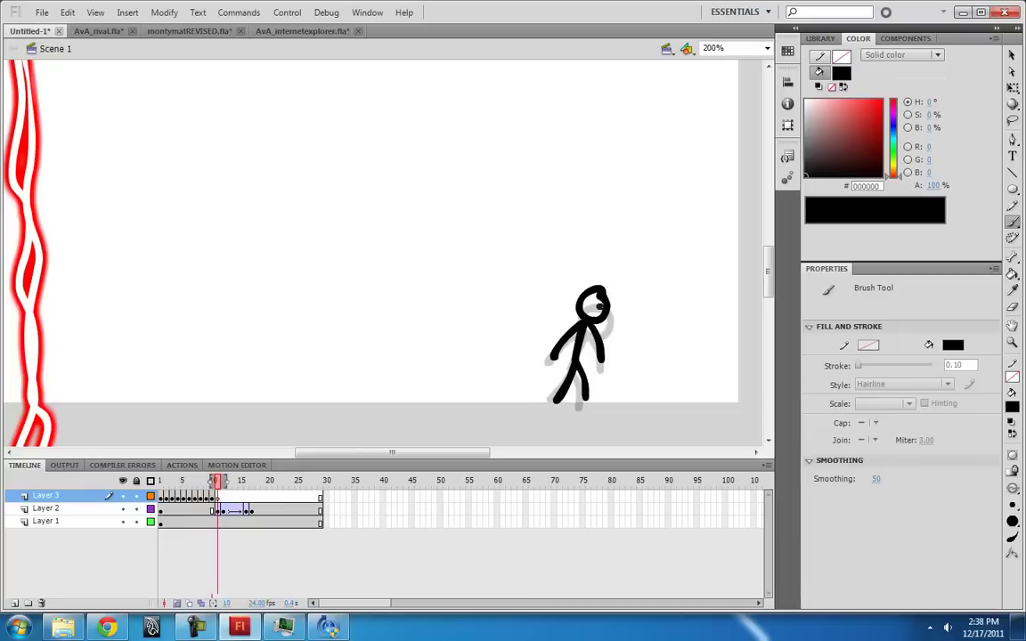
{"action": "left_click_drag", "start_coordinate": [595, 286], "coordinate": [584, 404]}
{"action": "key", "text": "ctrl+z"}
{"action": "left_click_drag", "start_coordinate": [575, 364], "coordinate": [555, 404]}
{"action": "left_click_drag", "start_coordinate": [587, 326], "coordinate": [556, 362]}
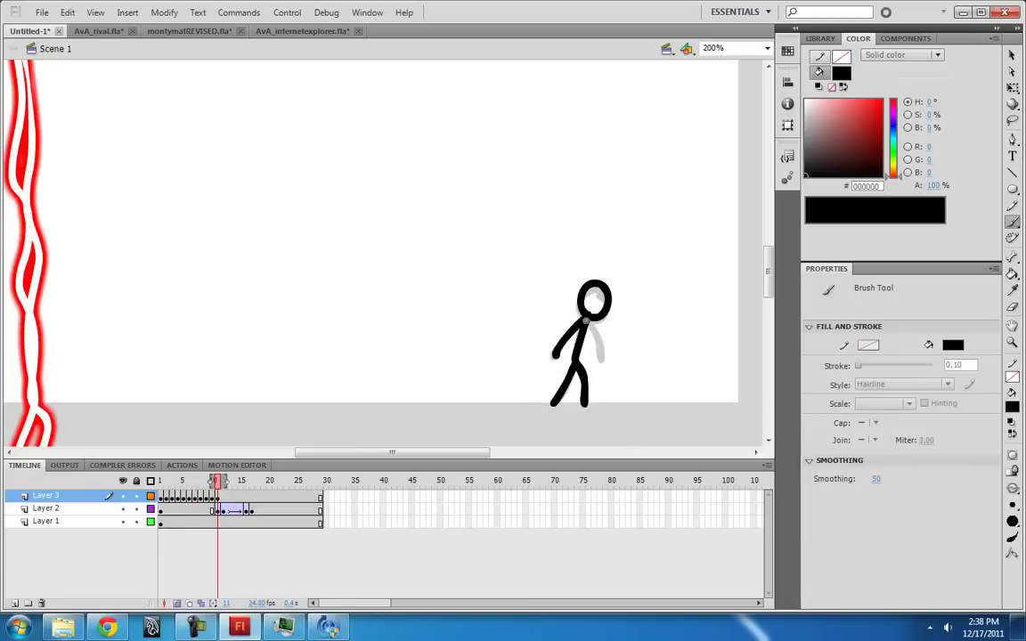
{"action": "left_click", "coordinate": [162, 496]}
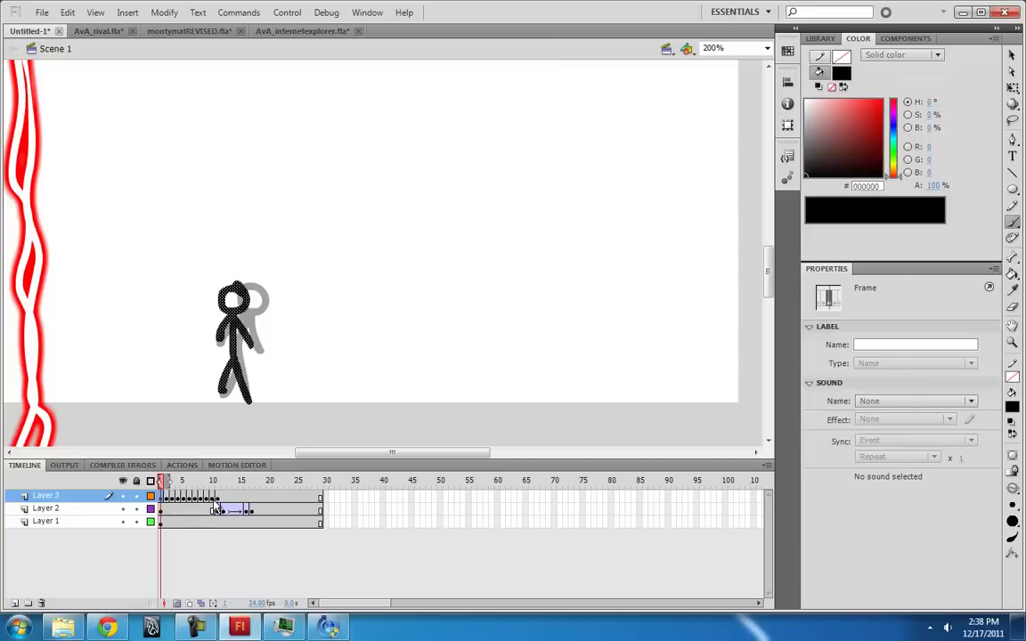
{"action": "key", "text": "Return"}
- Convert the stretched dash drawing on frame 6 into a movie clip symbol named stick_blur
{"action": "left_click", "coordinate": [199, 500]}
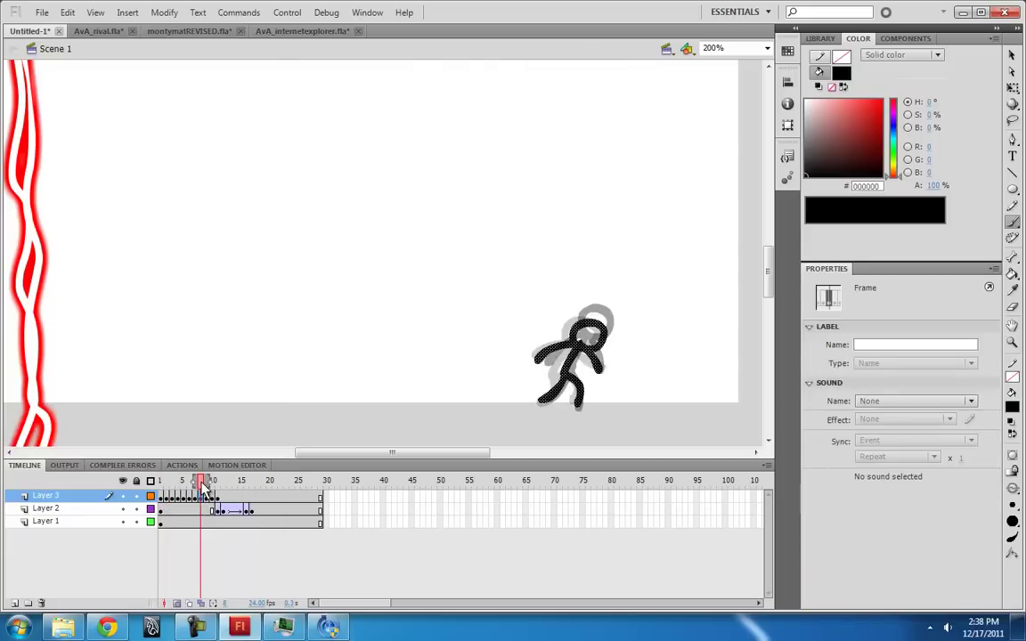
{"action": "left_click_drag", "start_coordinate": [201, 487], "coordinate": [190, 487]}
{"action": "left_click", "coordinate": [1012, 56]}
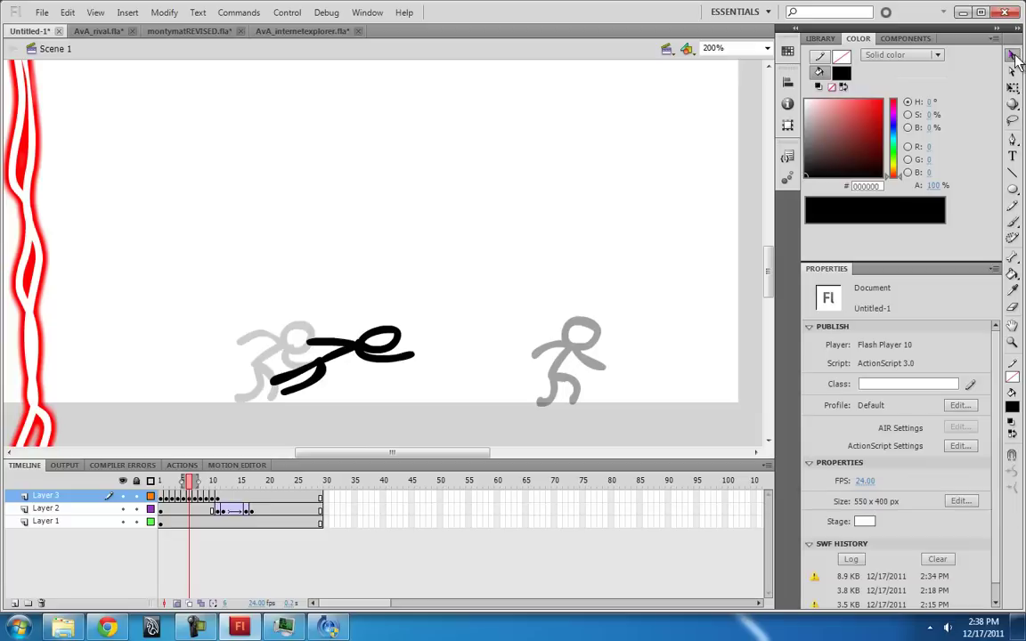
{"action": "left_click", "coordinate": [1012, 56]}
{"action": "left_click", "coordinate": [362, 374]}
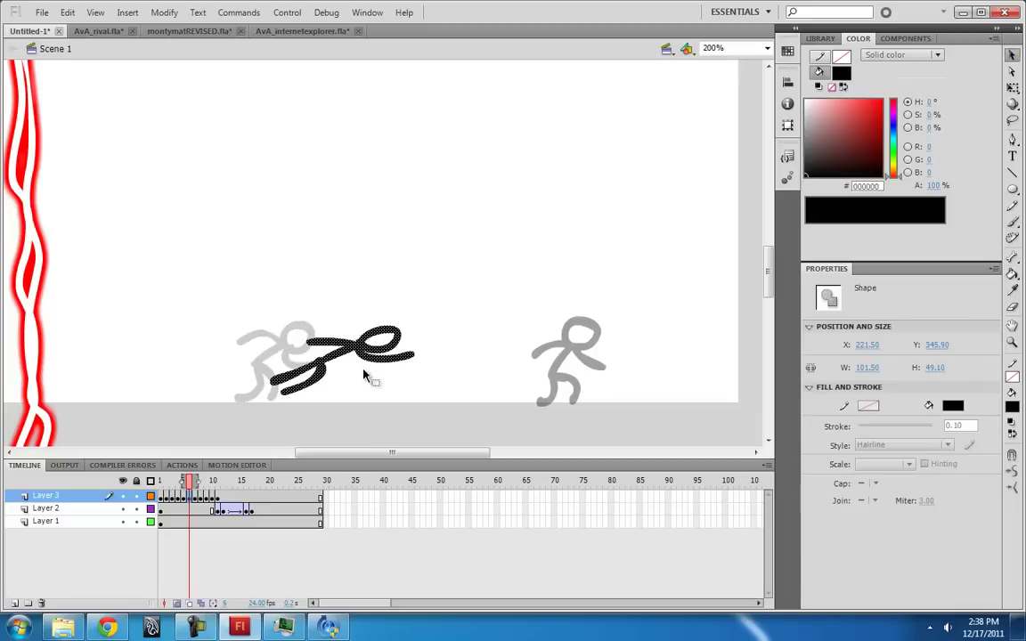
{"action": "key", "text": "F8"}
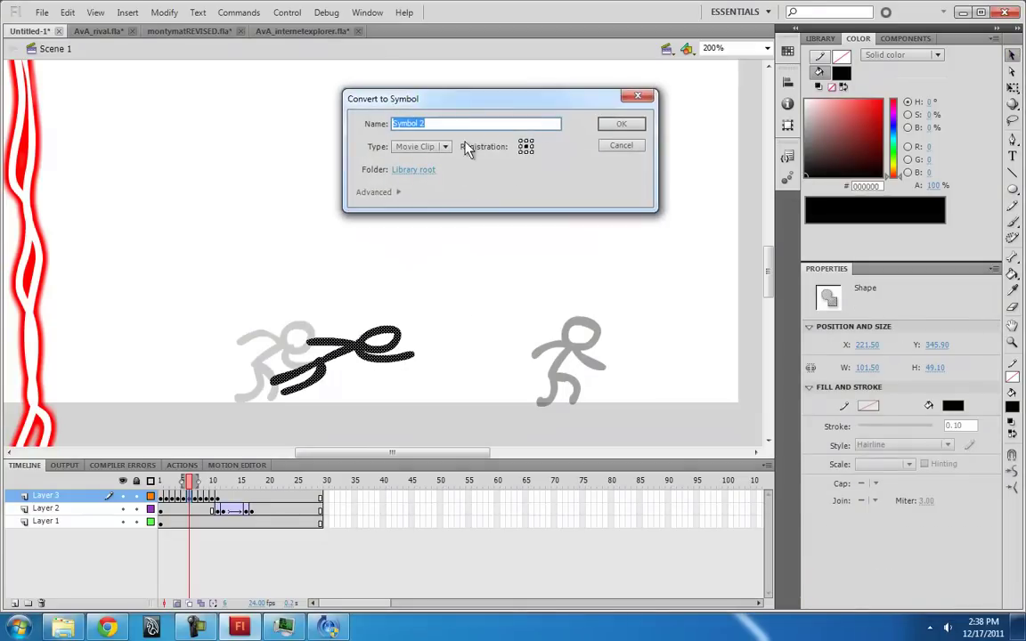
{"action": "type", "text": "as"}
{"action": "left_click", "coordinate": [621, 124]}
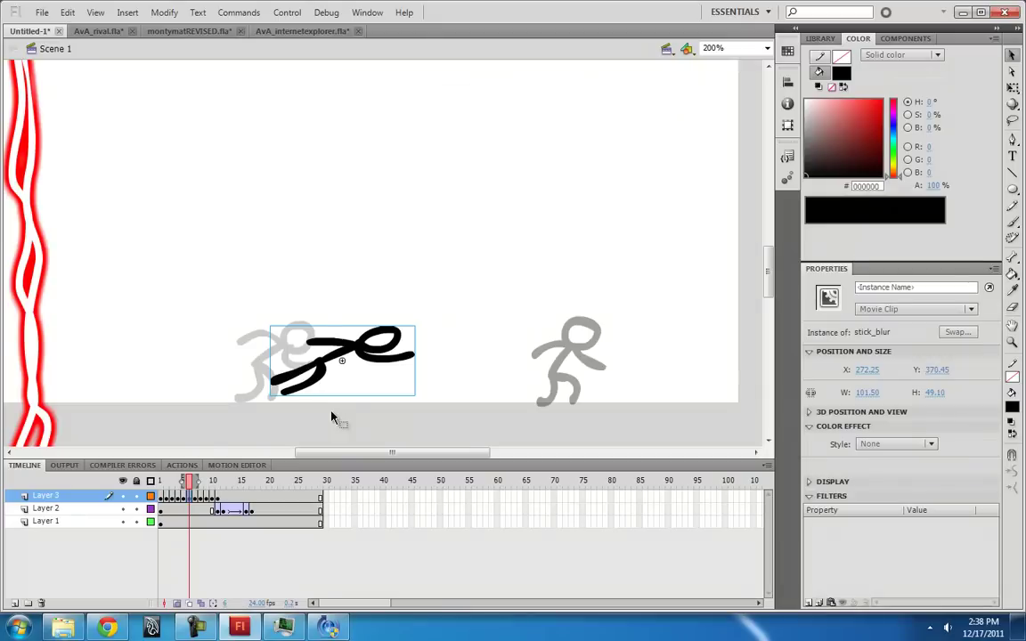
- Apply a Blur filter to the stick_blur instance with Blur X set to 14 px and Blur Y to 0
{"action": "left_click", "coordinate": [812, 605]}
{"action": "left_click", "coordinate": [835, 510]}
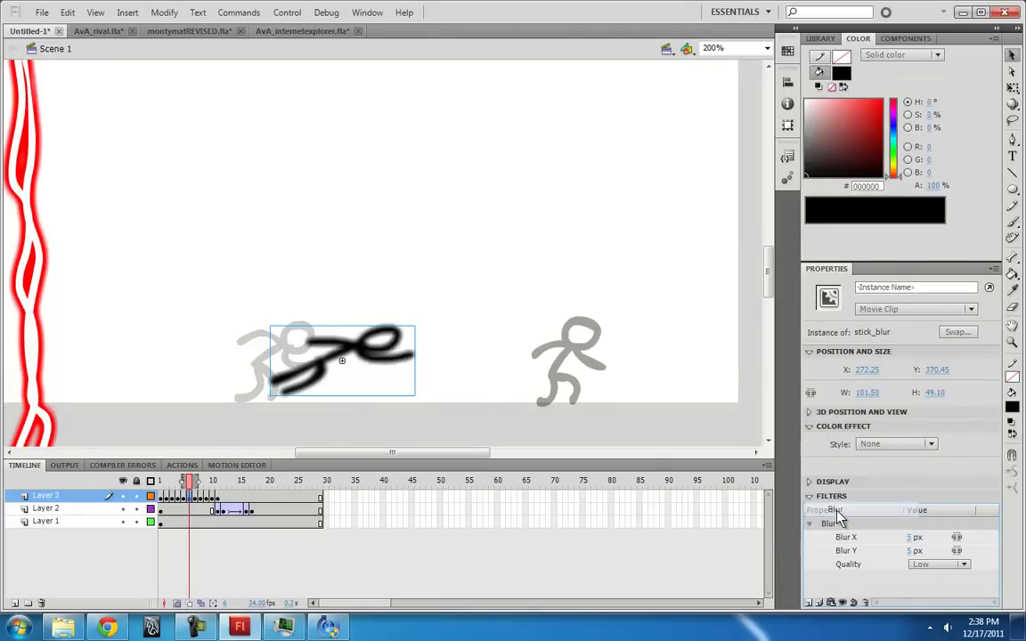
{"action": "left_click", "coordinate": [910, 538]}
{"action": "type", "text": "14"}
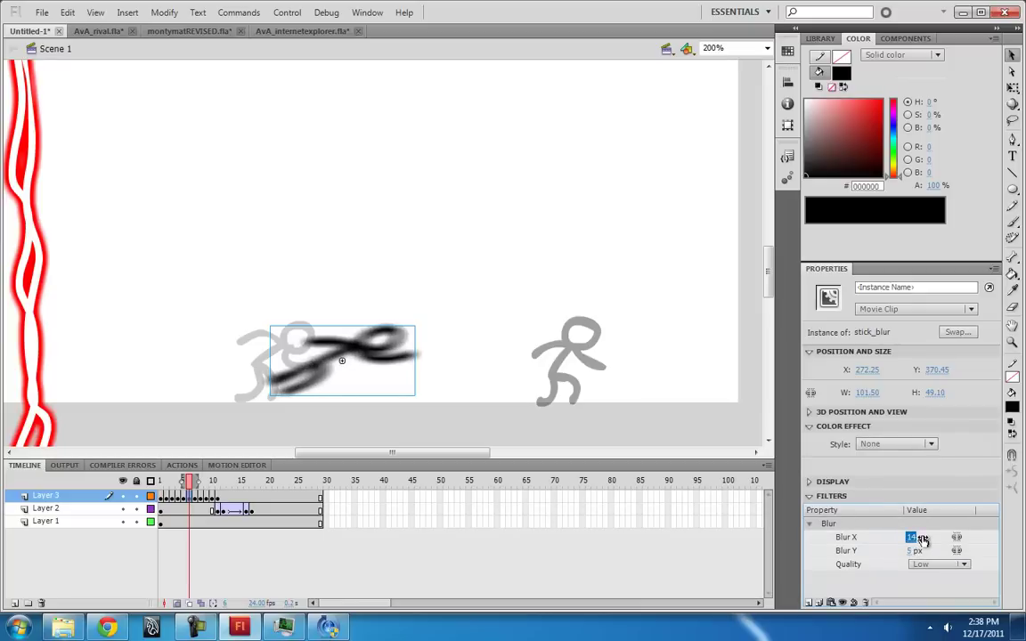
{"action": "left_click", "coordinate": [912, 550]}
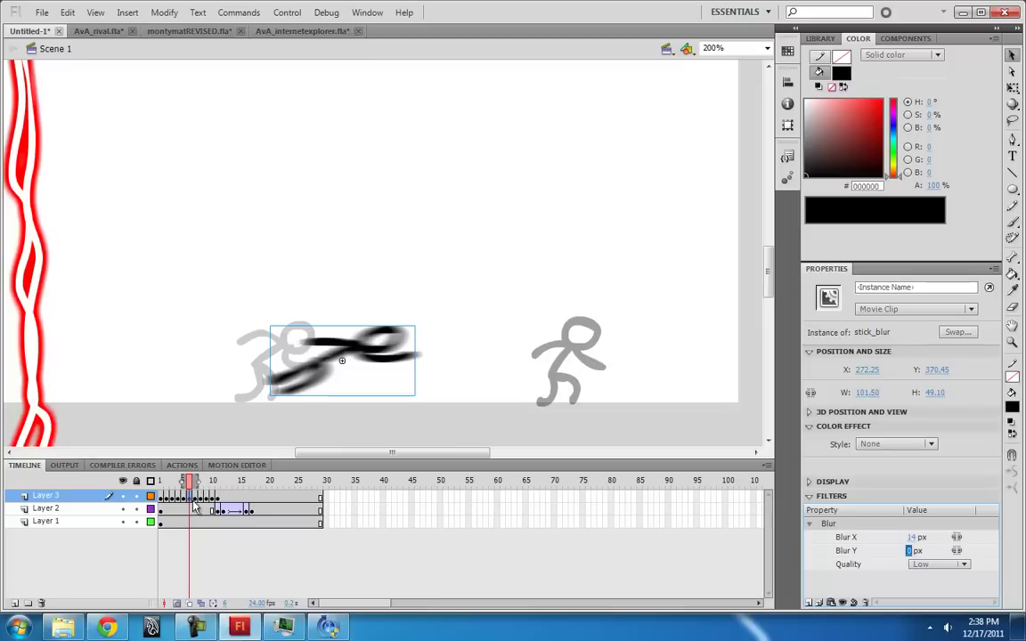
- Shift the landing keyframes to frames 12–16, add a keyframe at frame 11, and move its blurred figure rightward next to the landing pose
{"action": "left_click_drag", "start_coordinate": [194, 499], "coordinate": [223, 501]}
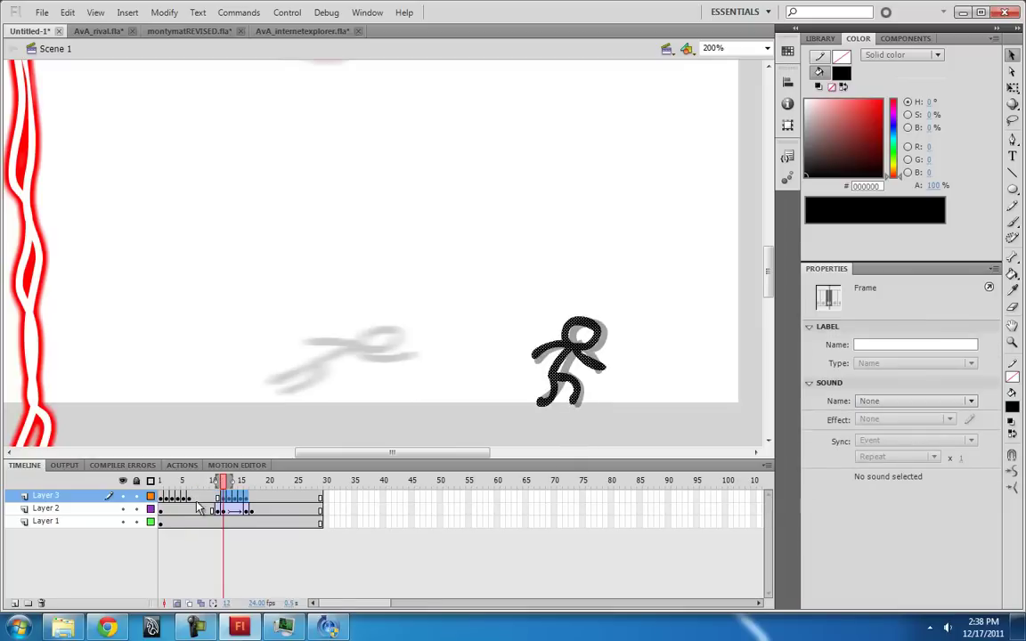
{"action": "left_click", "coordinate": [219, 509]}
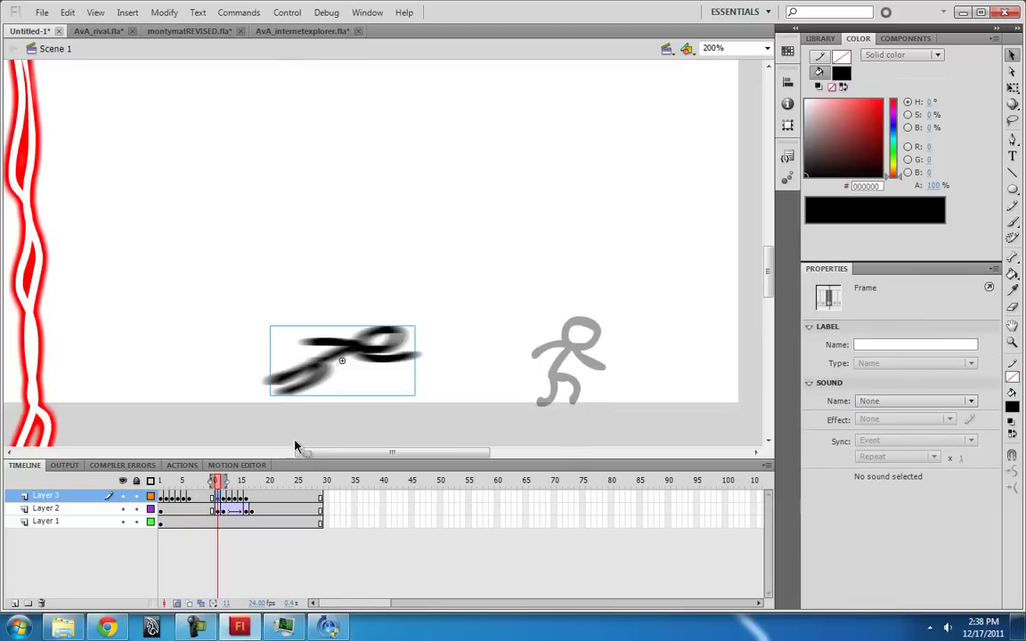
{"action": "left_click_drag", "start_coordinate": [348, 359], "coordinate": [495, 359]}
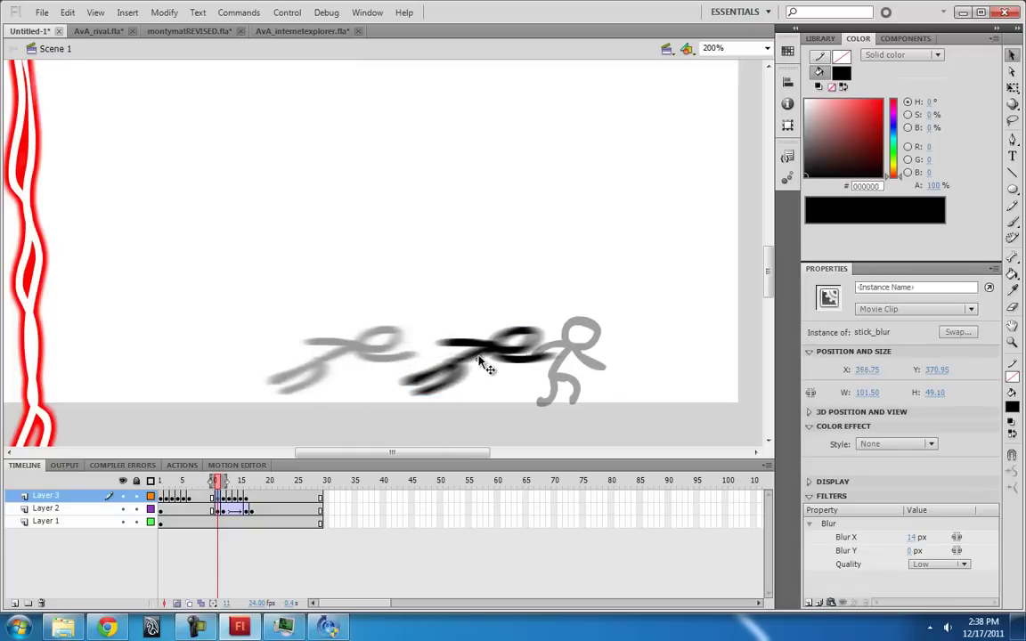
- Pull the second blur keyframe and the landing keyframes back to start at frame 8, and create a classic tween from frame 6
{"action": "left_click", "coordinate": [212, 497]}
{"action": "left_click_drag", "start_coordinate": [219, 497], "coordinate": [246, 498]}
{"action": "left_click_drag", "start_coordinate": [229, 498], "coordinate": [212, 499]}
{"action": "left_click", "coordinate": [189, 497]}
{"action": "right_click", "coordinate": [197, 496]}
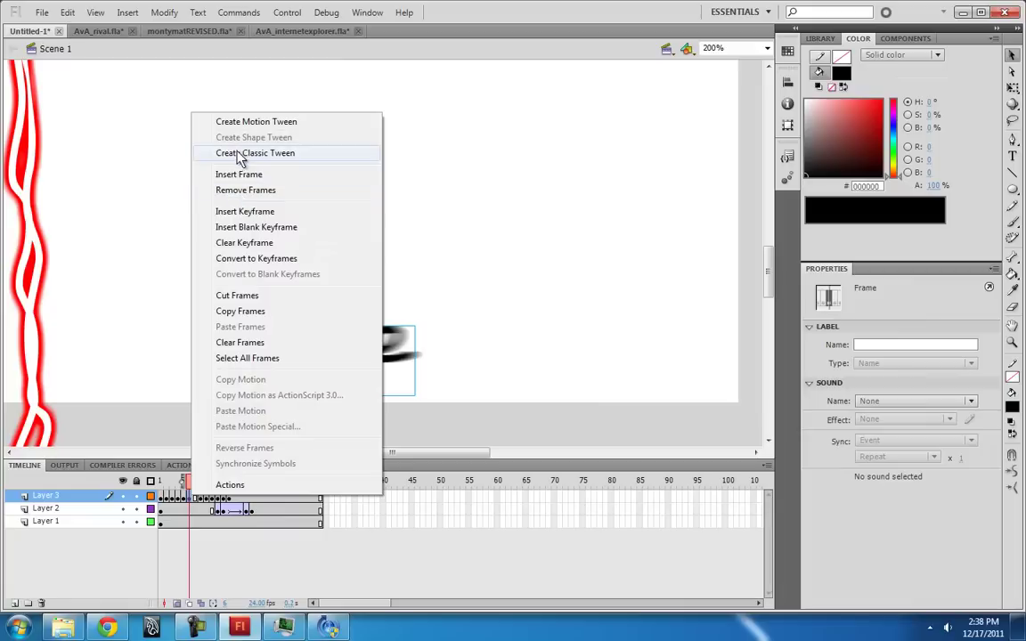
{"action": "left_click", "coordinate": [240, 153]}
- Play the blurred dash animation repeatedly from frame 1 and scrub through it to frame 14
{"action": "key", "text": "Return"}
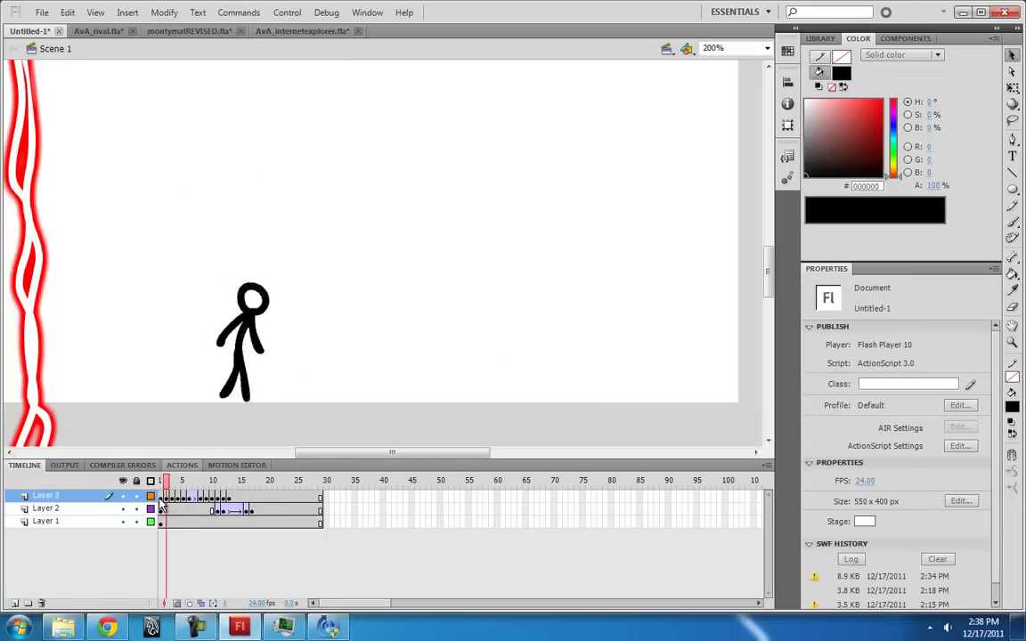
{"action": "left_click", "coordinate": [160, 500]}
{"action": "key", "text": "Return"}
{"action": "left_click", "coordinate": [160, 500]}
{"action": "key", "text": "Return"}
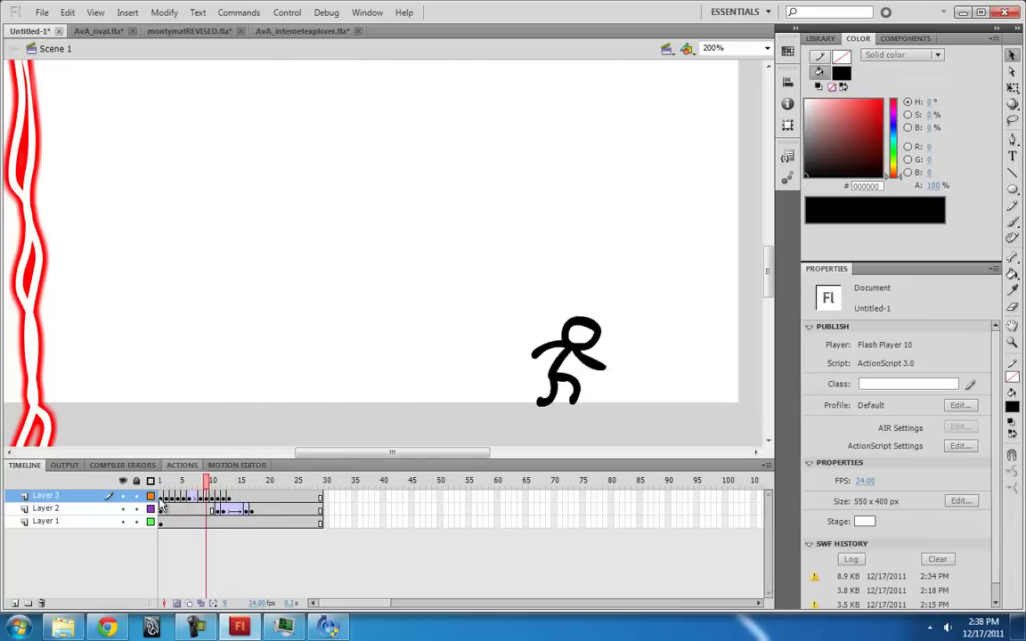
{"action": "left_click", "coordinate": [160, 501]}
{"action": "key", "text": "Return"}
{"action": "left_click", "coordinate": [161, 499]}
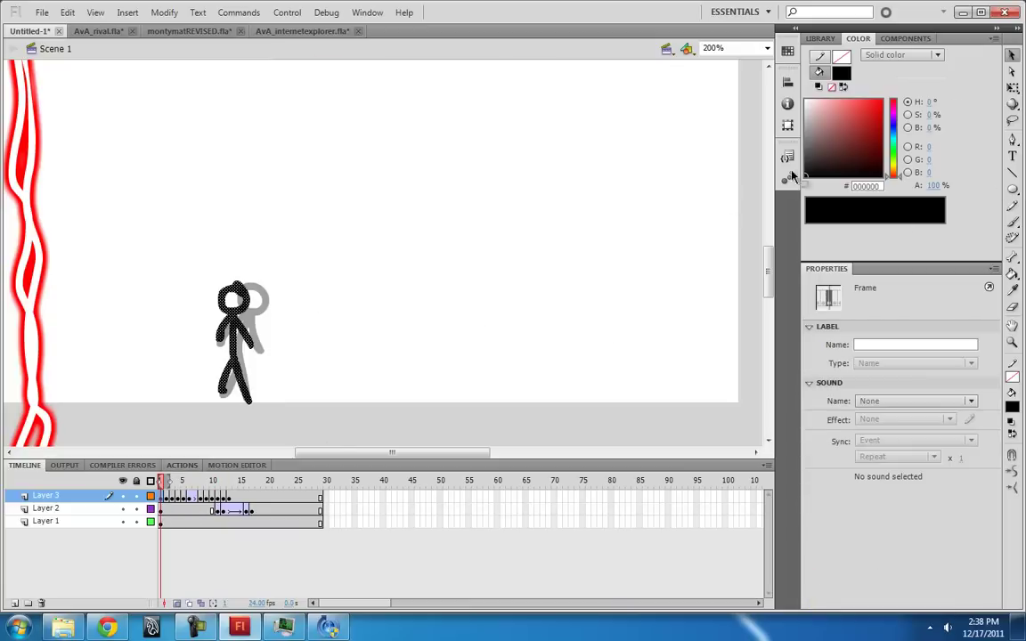
{"action": "left_click_drag", "start_coordinate": [161, 482], "coordinate": [235, 485]}
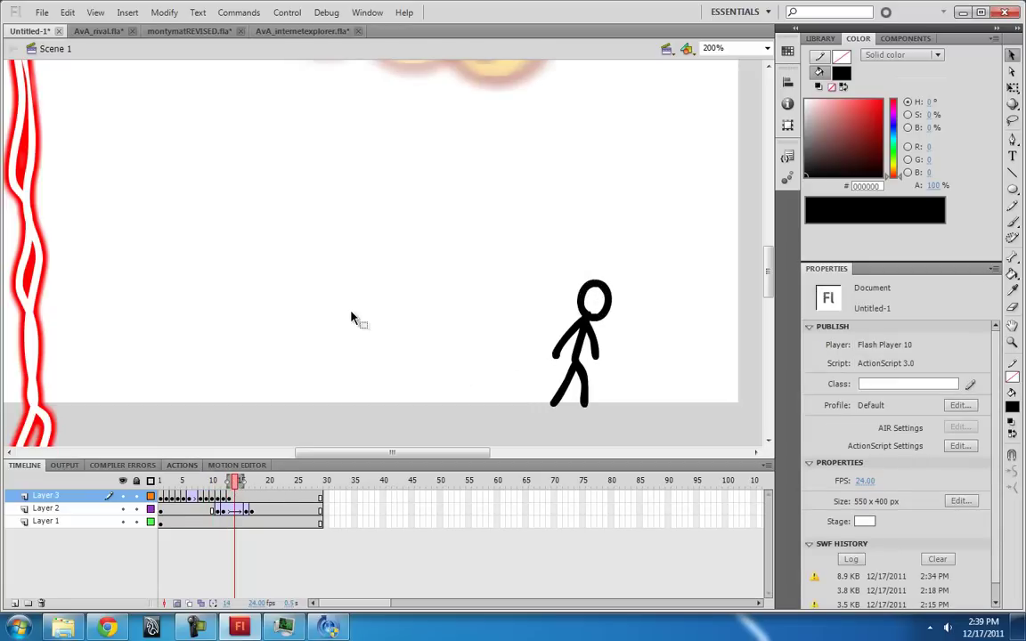
- Switch to the montymatREVISED.fla document, go to frame 1761, and select the freeze graphic on the Recycle Bin
{"action": "left_click", "coordinate": [203, 33]}
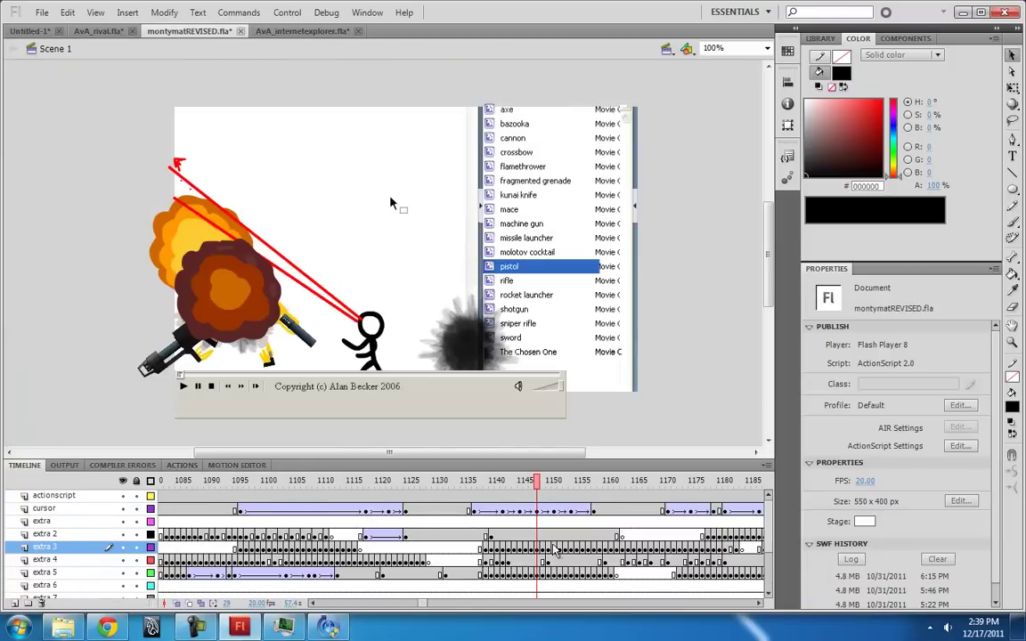
{"action": "left_click_drag", "start_coordinate": [422, 604], "coordinate": [441, 604]}
{"action": "left_click_drag", "start_coordinate": [457, 485], "coordinate": [599, 492]}
{"action": "left_click", "coordinate": [533, 389]}
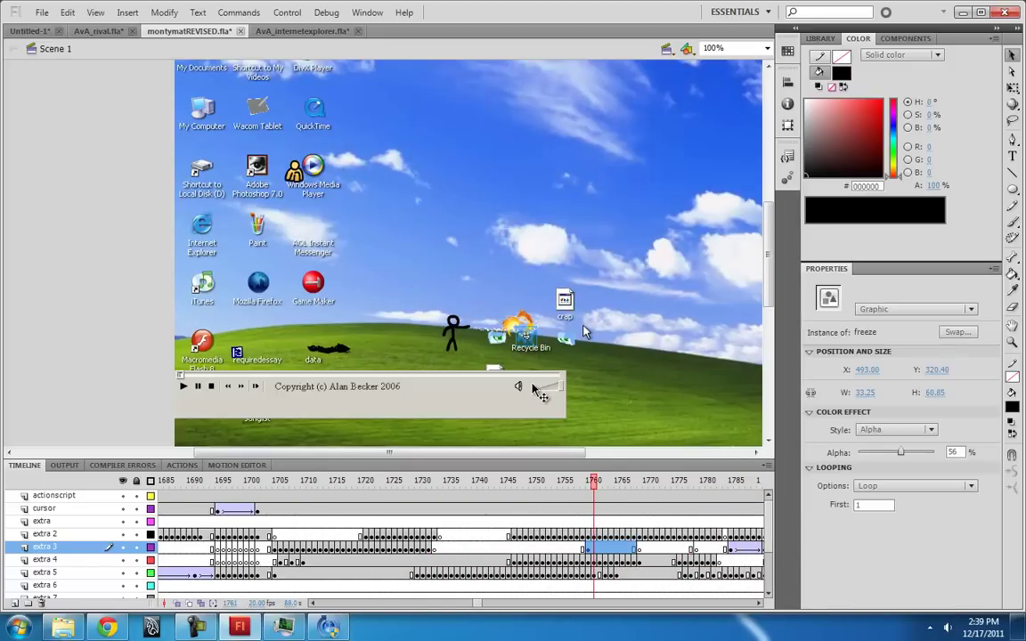
- Examine the fox's separate fill and shading shapes up close at 800% zoom
{"action": "key", "text": "ctrl+equal"}
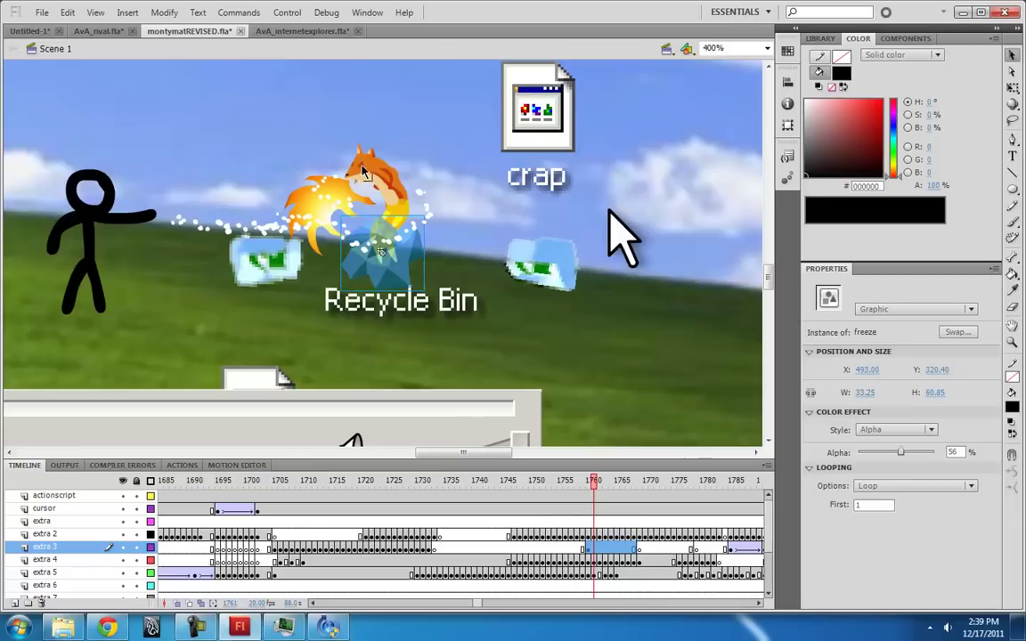
{"action": "left_click", "coordinate": [401, 199]}
{"action": "key", "text": "ctrl+equal"}
{"action": "left_click", "coordinate": [419, 270]}
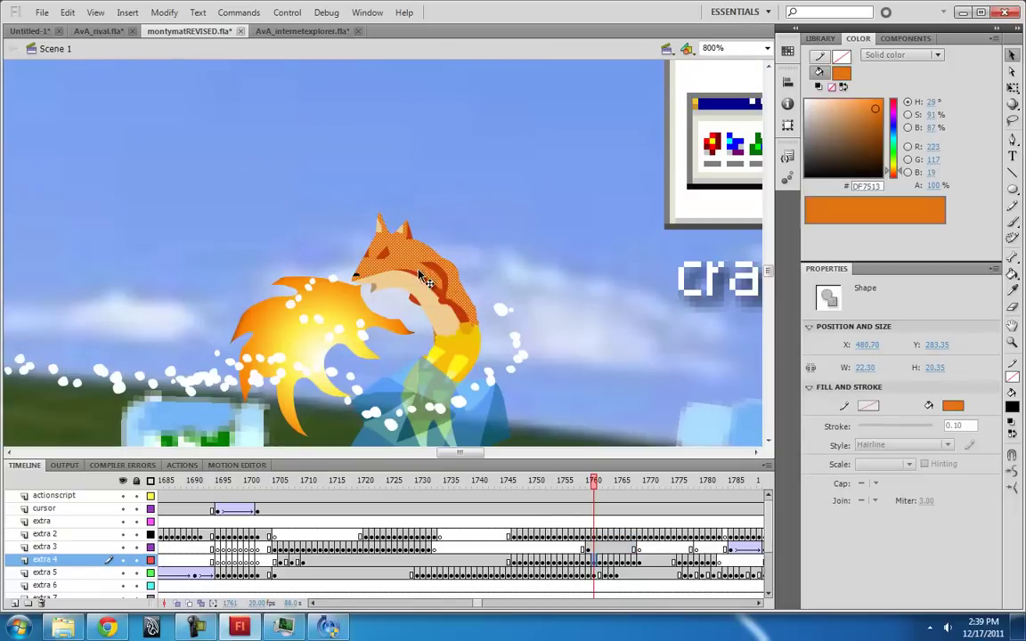
{"action": "left_click", "coordinate": [432, 298]}
{"action": "left_click", "coordinate": [442, 292]}
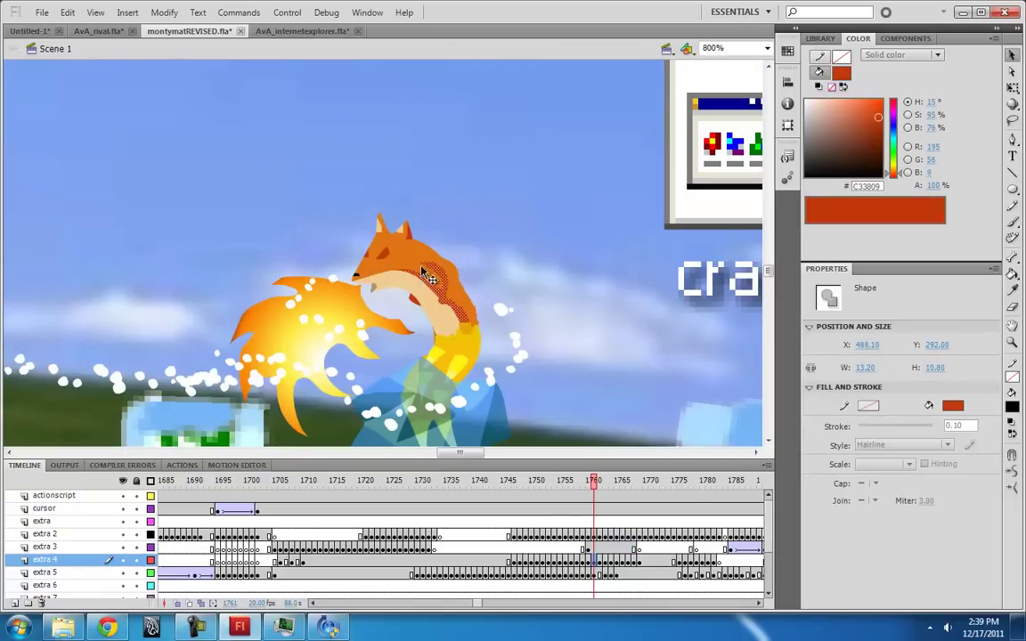
{"action": "left_click", "coordinate": [427, 268]}
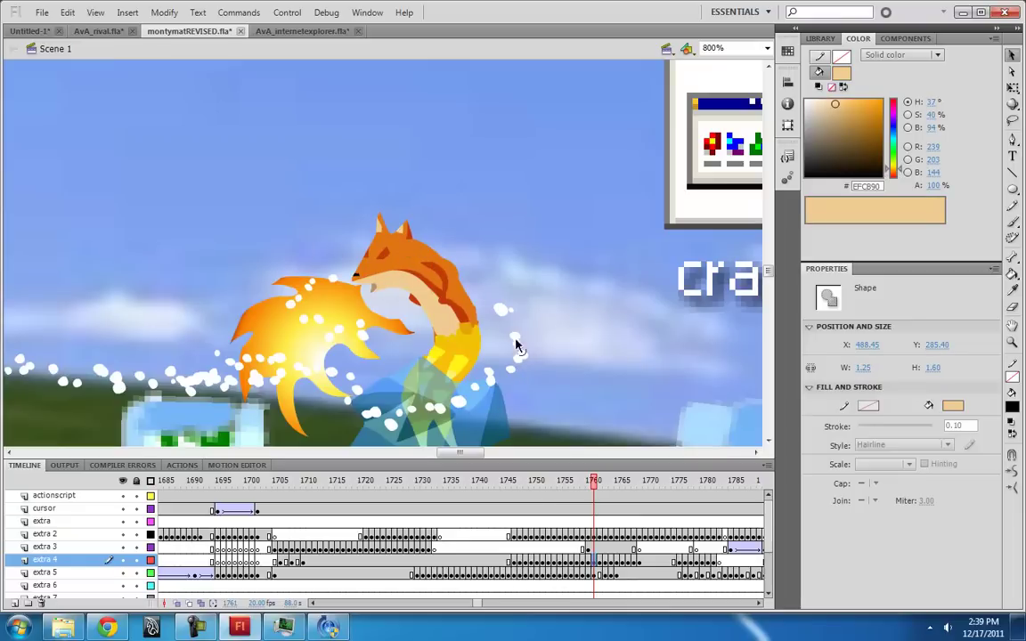
- Scrub through the fox's freezing, inspect the inside of the freeze2 symbol at frame 1769, and return to Scene 1
{"action": "left_click_drag", "start_coordinate": [476, 604], "coordinate": [480, 605]}
{"action": "scroll", "coordinate": [490, 325], "scroll_direction": "down", "scroll_amount": 2}
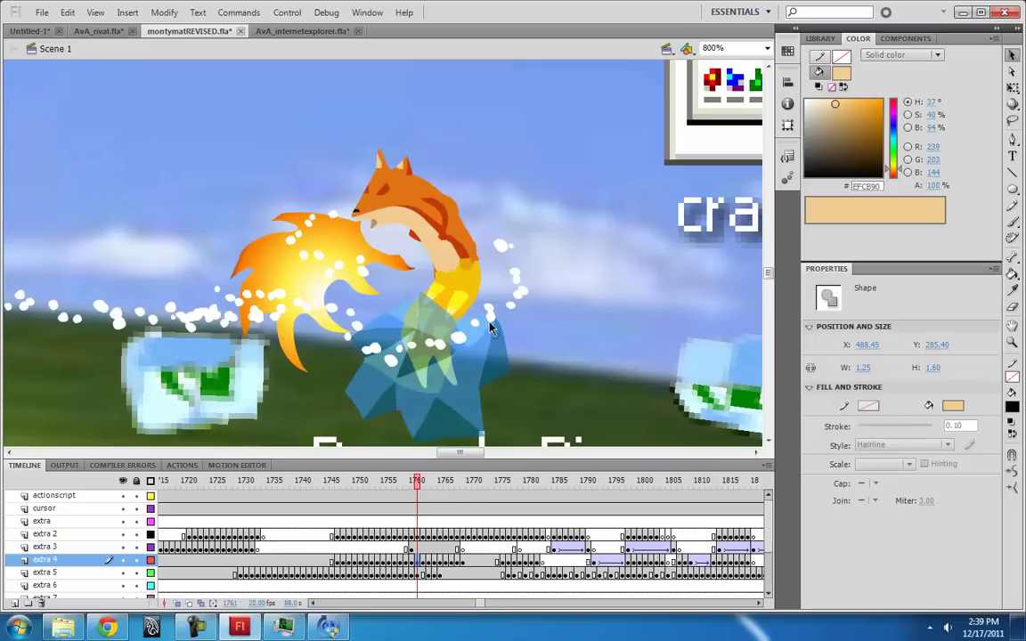
{"action": "key", "text": "ctrl+minus"}
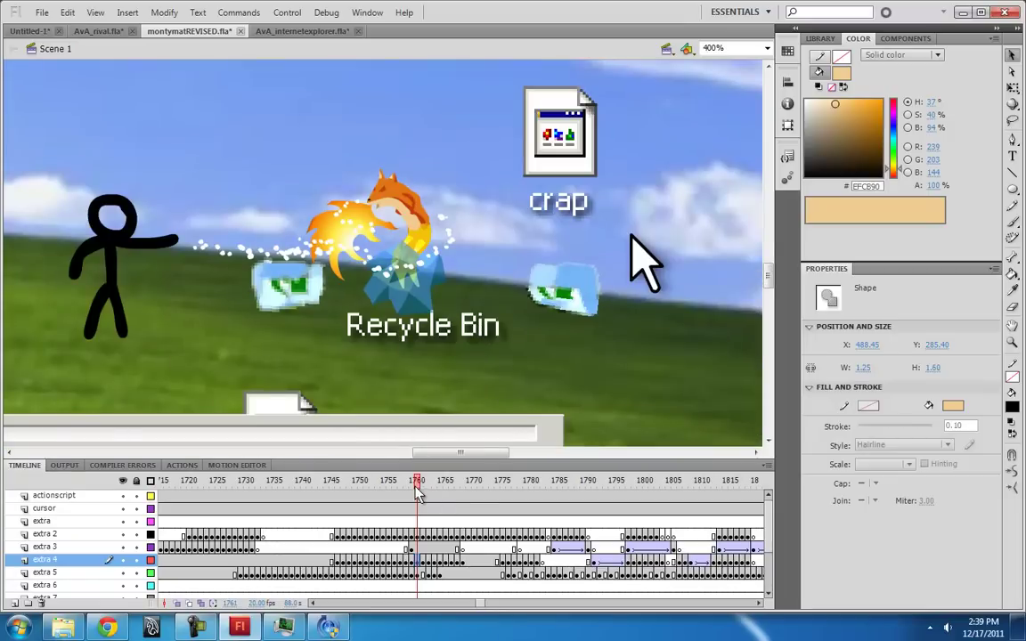
{"action": "left_click_drag", "start_coordinate": [416, 486], "coordinate": [479, 484]}
{"action": "left_click", "coordinate": [407, 315]}
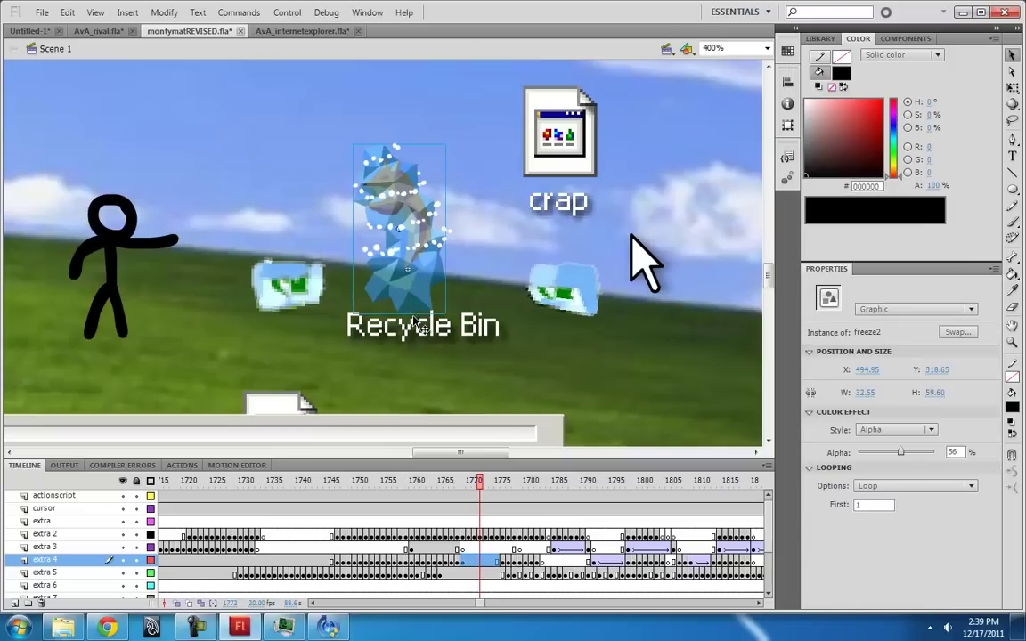
{"action": "left_click", "coordinate": [463, 559]}
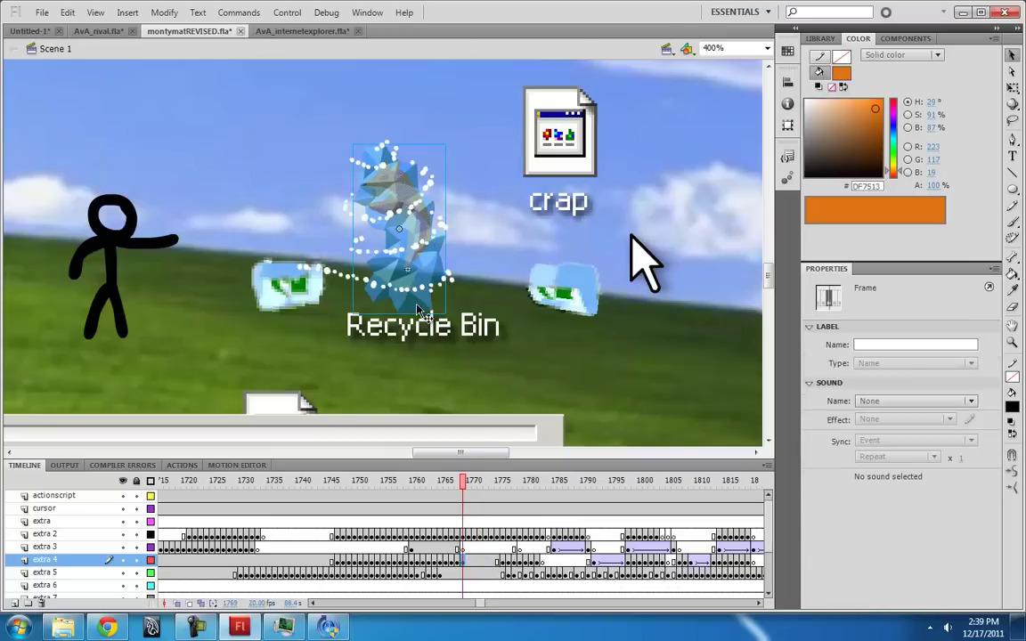
{"action": "left_click", "coordinate": [374, 289]}
{"action": "double_click", "coordinate": [412, 303]}
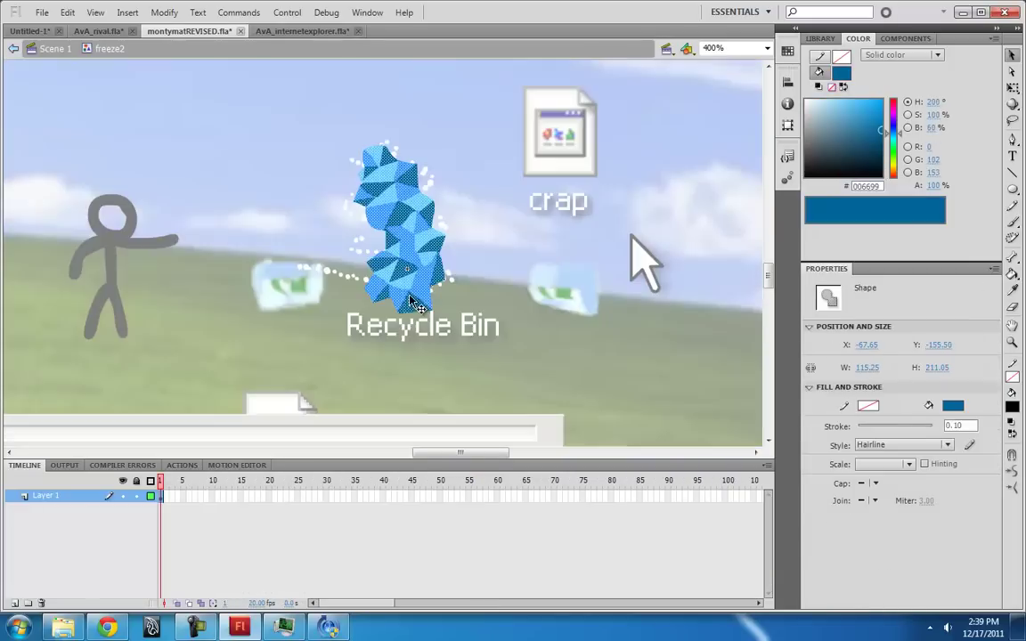
{"action": "left_click", "coordinate": [29, 47]}
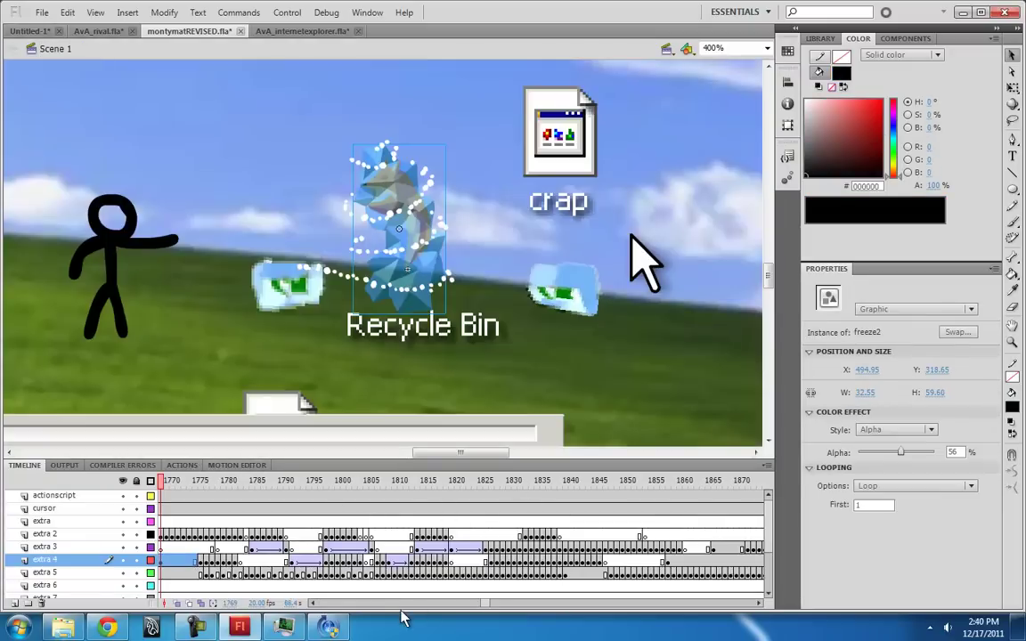
- Open the freeze symbol from layer extra 3 for editing and scrub through its timeline from frame 1
{"action": "left_click", "coordinate": [313, 603]}
{"action": "scroll", "coordinate": [452, 537], "scroll_direction": "down", "scroll_amount": 1}
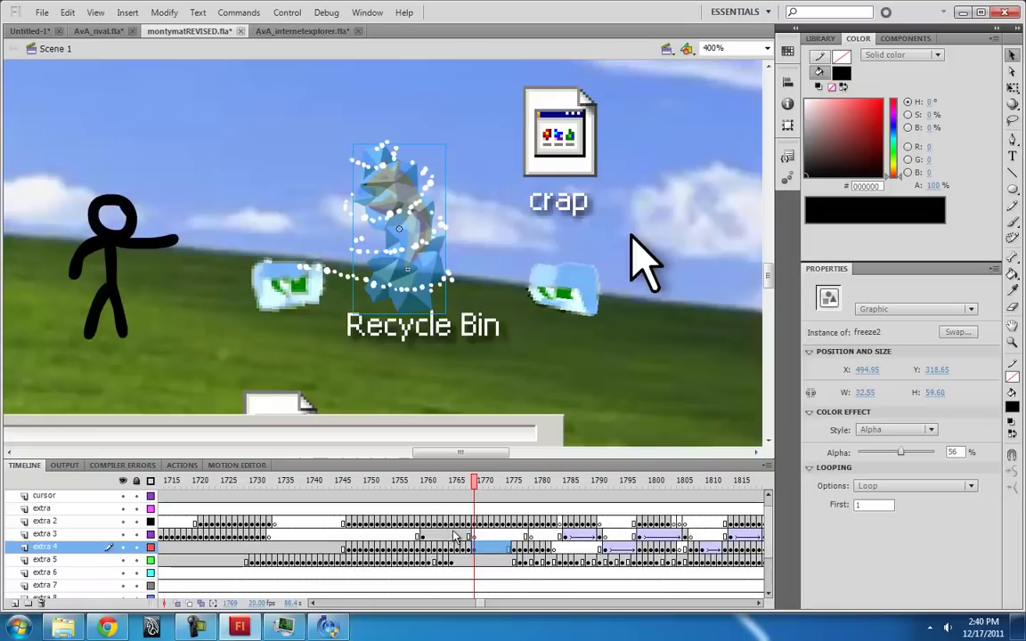
{"action": "left_click", "coordinate": [452, 534]}
{"action": "double_click", "coordinate": [410, 295]}
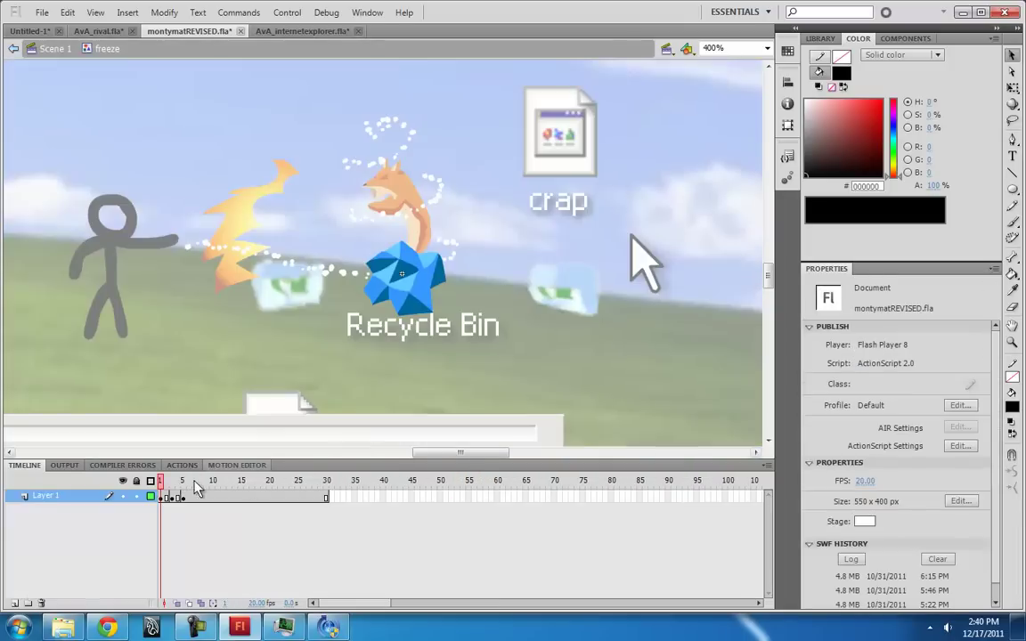
{"action": "mouse_move", "coordinate": [160, 481]}
{"action": "left_mouse_down"}
{"action": "mouse_move", "coordinate": [194, 485]}
{"action": "mouse_move", "coordinate": [153, 496]}
{"action": "left_mouse_up"}
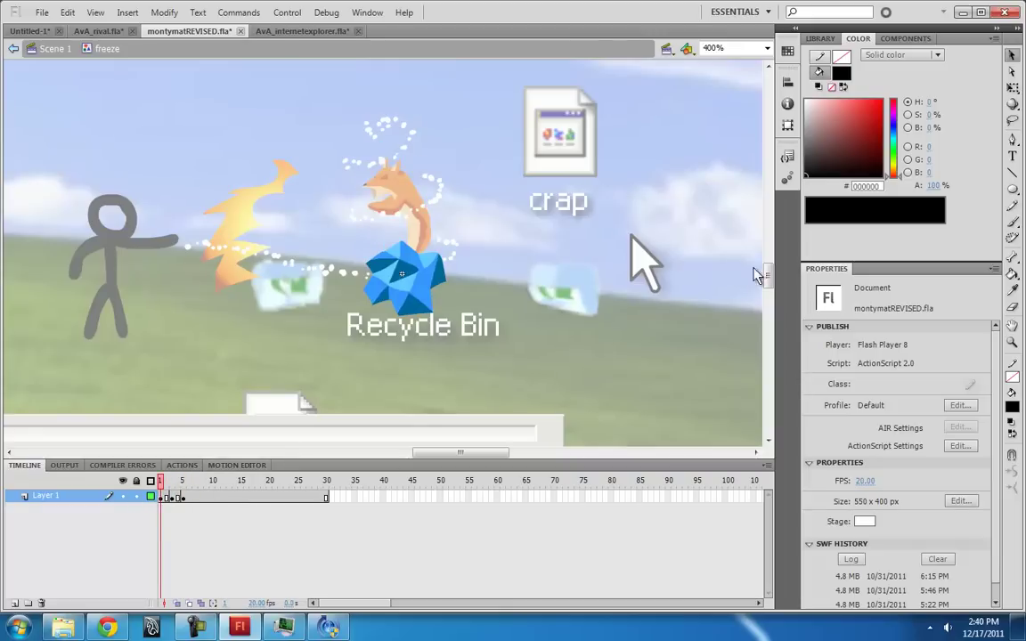
- Draw a spiky crystal outline with the Pencil tool beside the existing ice crystal and add facet lines to its upper-left and top spikes
{"action": "key", "text": "y"}
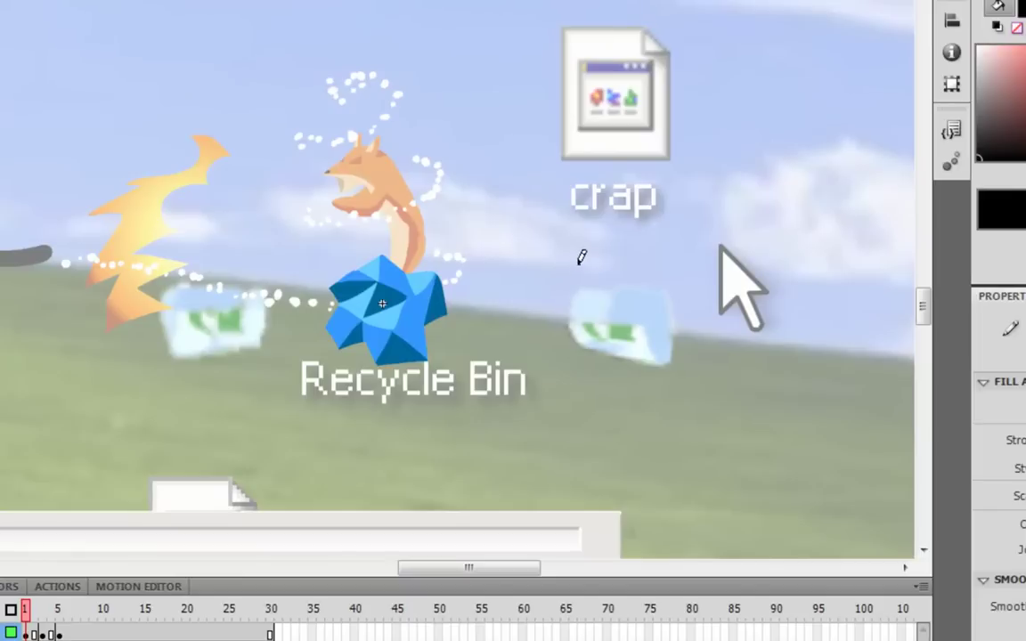
{"action": "mouse_move", "coordinate": [579, 263]}
{"action": "left_mouse_down"}
{"action": "mouse_move", "coordinate": [546, 255]}
{"action": "mouse_move", "coordinate": [553, 281]}
{"action": "mouse_move", "coordinate": [530, 306]}
{"action": "mouse_move", "coordinate": [527, 342]}
{"action": "mouse_move", "coordinate": [613, 360]}
{"action": "mouse_move", "coordinate": [635, 306]}
{"action": "mouse_move", "coordinate": [630, 263]}
{"action": "mouse_move", "coordinate": [577, 264]}
{"action": "left_mouse_up"}
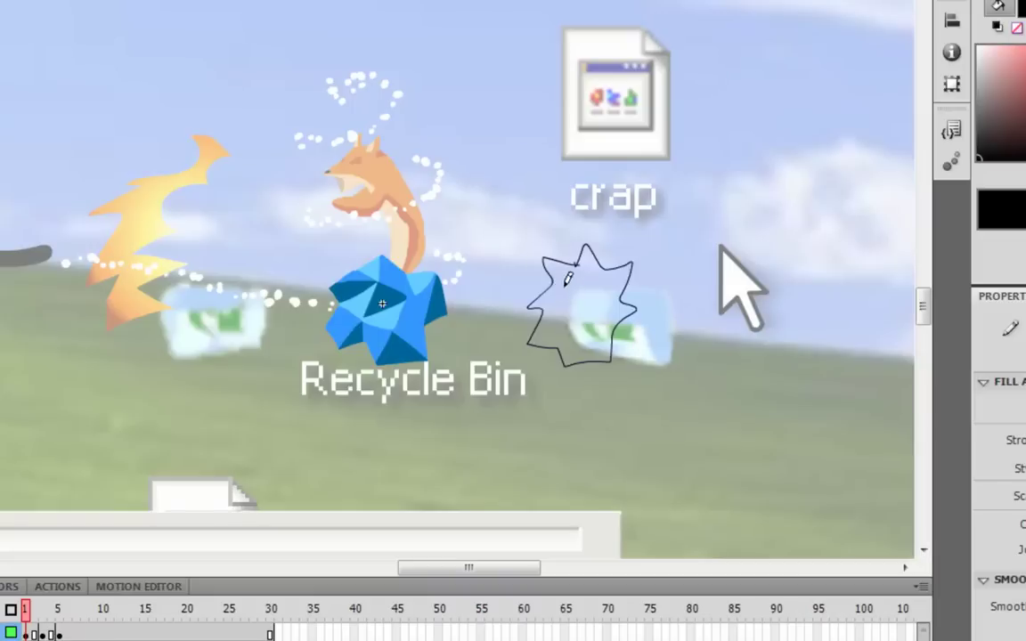
{"action": "key", "text": "ctrl+="}
{"action": "key", "text": "space"}
{"action": "left_click_drag", "start_coordinate": [692, 296], "coordinate": [505, 293]}
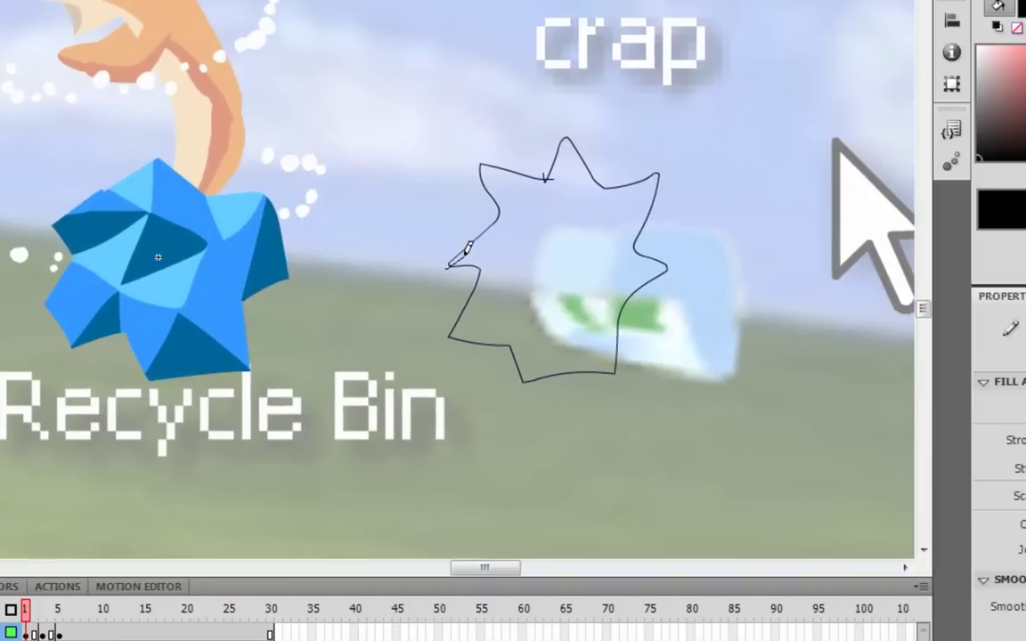
{"action": "mouse_move", "coordinate": [448, 265]}
{"action": "left_mouse_down"}
{"action": "mouse_move", "coordinate": [528, 230]}
{"action": "mouse_move", "coordinate": [495, 208]}
{"action": "mouse_move", "coordinate": [503, 189]}
{"action": "mouse_move", "coordinate": [475, 160]}
{"action": "mouse_move", "coordinate": [538, 210]}
{"action": "mouse_move", "coordinate": [540, 177]}
{"action": "mouse_move", "coordinate": [523, 233]}
{"action": "mouse_move", "coordinate": [536, 207]}
{"action": "mouse_move", "coordinate": [498, 210]}
{"action": "left_mouse_up"}
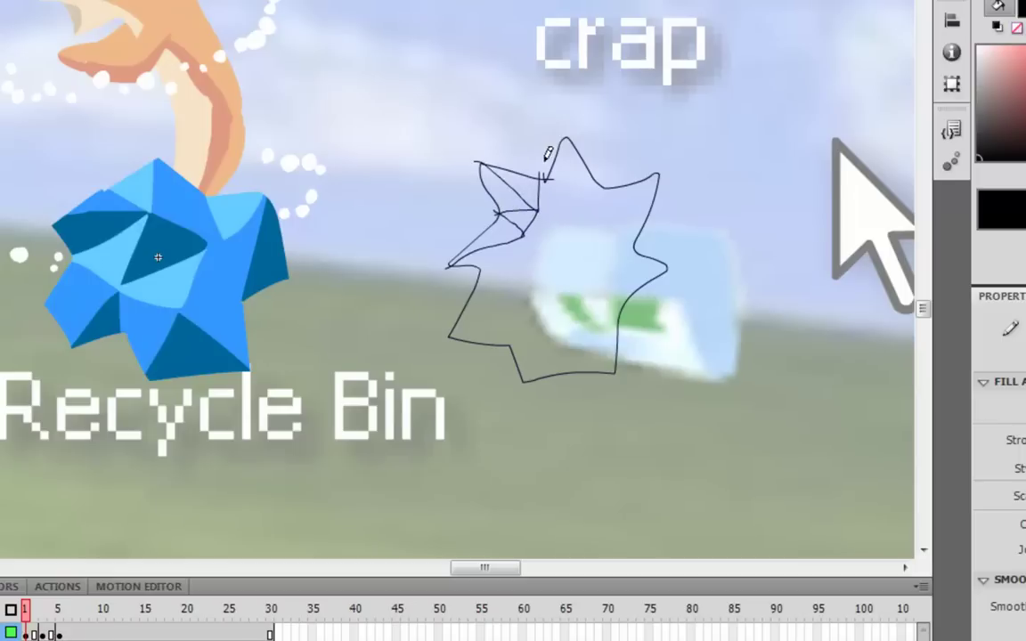
{"action": "mouse_move", "coordinate": [545, 176]}
{"action": "left_mouse_down"}
{"action": "mouse_move", "coordinate": [574, 192]}
{"action": "mouse_move", "coordinate": [564, 138]}
{"action": "mouse_move", "coordinate": [598, 223]}
{"action": "left_mouse_up"}
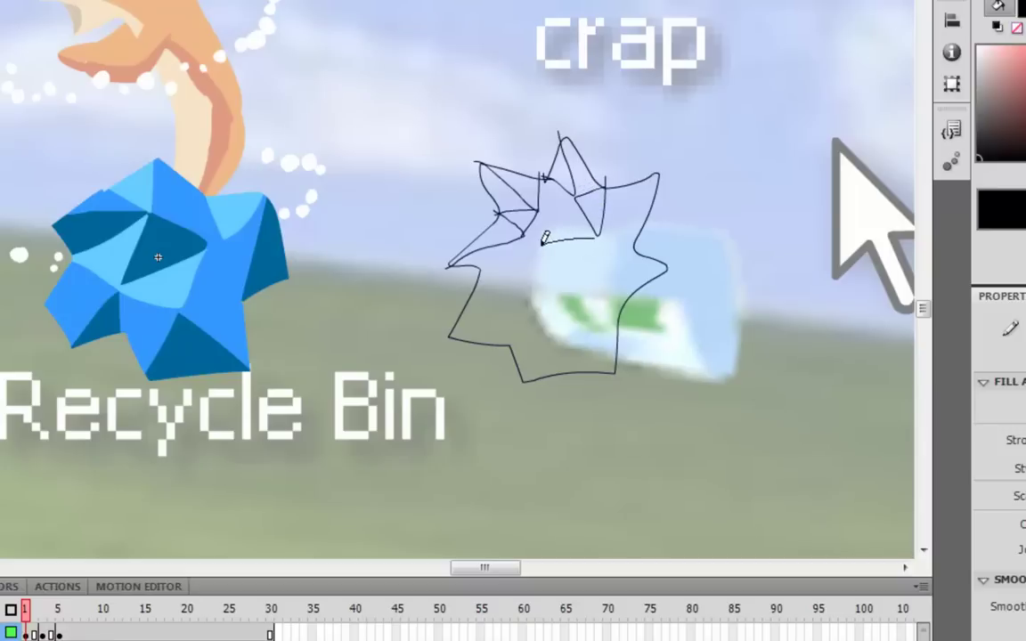
- Draw a jagged inner shape in the new crystal and facet lines for its remaining lower and right-hand spikes
{"action": "mouse_move", "coordinate": [544, 241]}
{"action": "left_mouse_down"}
{"action": "mouse_move", "coordinate": [563, 275]}
{"action": "mouse_move", "coordinate": [508, 292]}
{"action": "mouse_move", "coordinate": [514, 326]}
{"action": "mouse_move", "coordinate": [539, 305]}
{"action": "mouse_move", "coordinate": [583, 288]}
{"action": "left_mouse_up"}
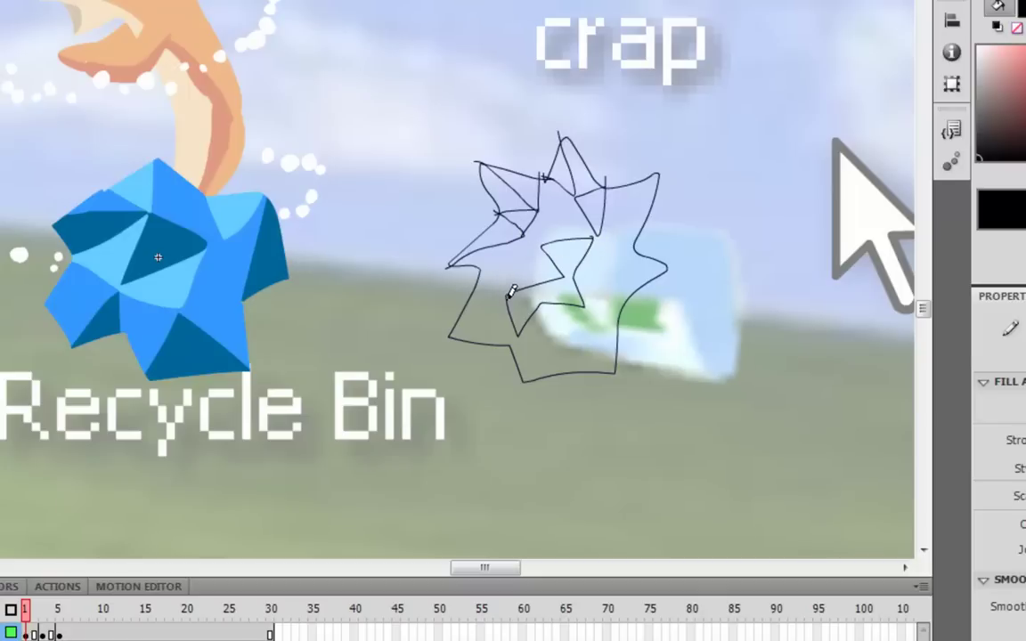
{"action": "left_click_drag", "start_coordinate": [458, 335], "coordinate": [520, 329]}
{"action": "left_click_drag", "start_coordinate": [584, 307], "coordinate": [522, 396]}
{"action": "mouse_move", "coordinate": [591, 315]}
{"action": "left_mouse_down"}
{"action": "mouse_move", "coordinate": [658, 260]}
{"action": "mouse_move", "coordinate": [671, 266]}
{"action": "mouse_move", "coordinate": [597, 285]}
{"action": "mouse_move", "coordinate": [600, 332]}
{"action": "mouse_move", "coordinate": [605, 234]}
{"action": "left_mouse_up"}
{"action": "mouse_move", "coordinate": [658, 177]}
{"action": "left_mouse_down"}
{"action": "mouse_move", "coordinate": [620, 234]}
{"action": "mouse_move", "coordinate": [662, 246]}
{"action": "left_mouse_up"}
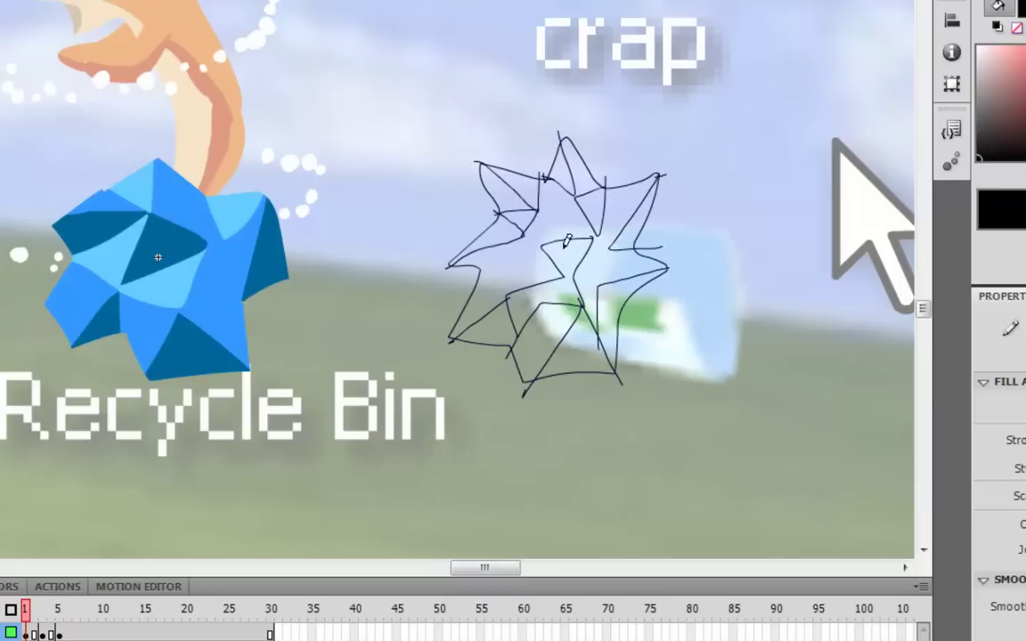
{"action": "mouse_move", "coordinate": [474, 270]}
{"action": "left_mouse_down"}
{"action": "mouse_move", "coordinate": [527, 243]}
{"action": "mouse_move", "coordinate": [508, 304]}
{"action": "left_mouse_up"}
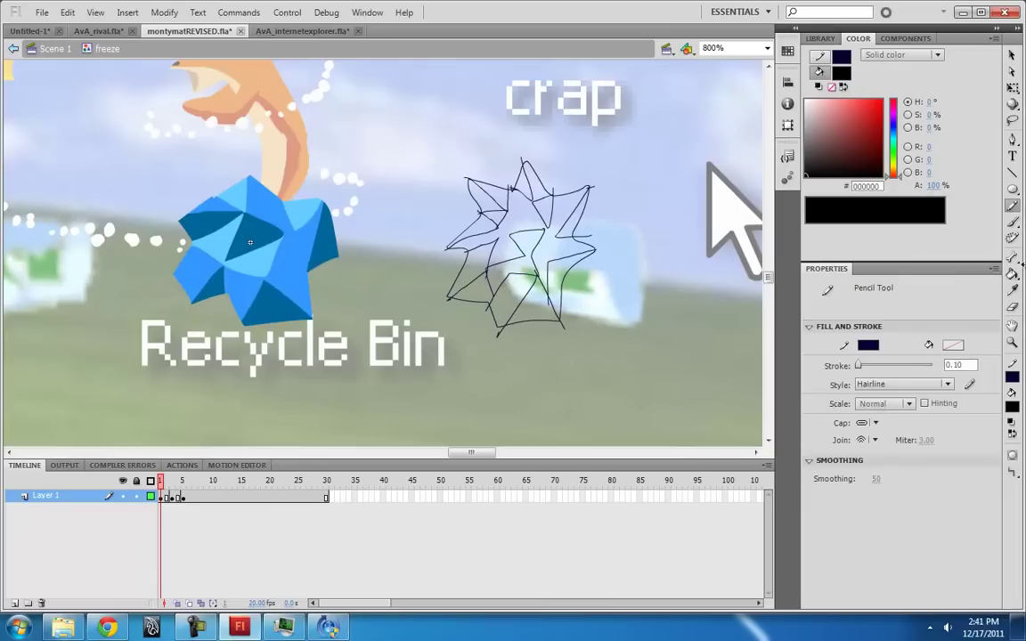
- Fill the new crystal's central body, one side of its spikes and a lower facet with mid blue 3399FF sampled from the existing crystal
{"action": "key", "text": "i"}
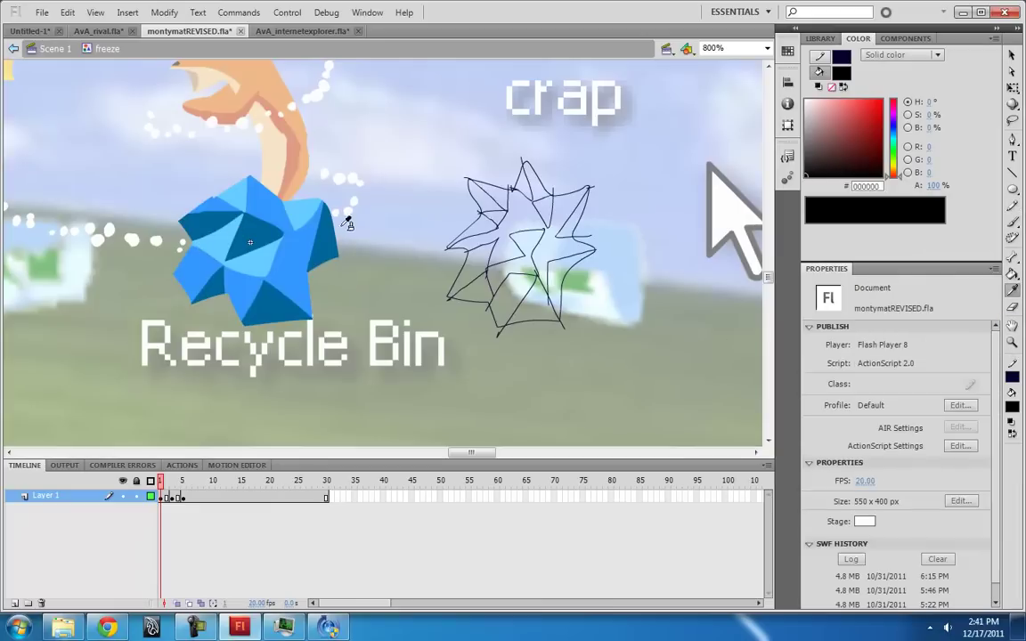
{"action": "left_click", "coordinate": [251, 197]}
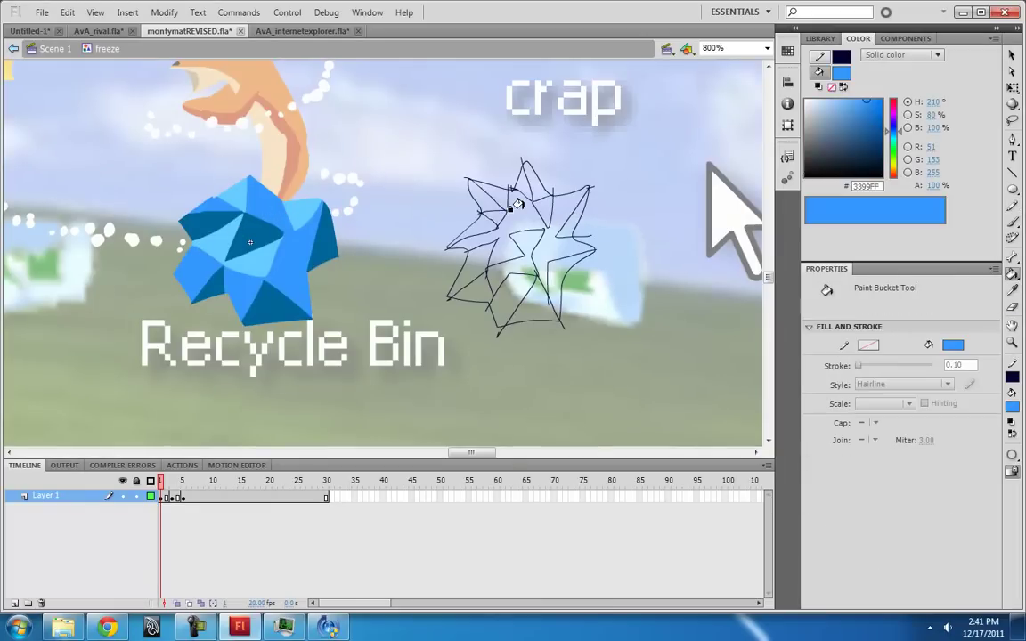
{"action": "left_click", "coordinate": [517, 249]}
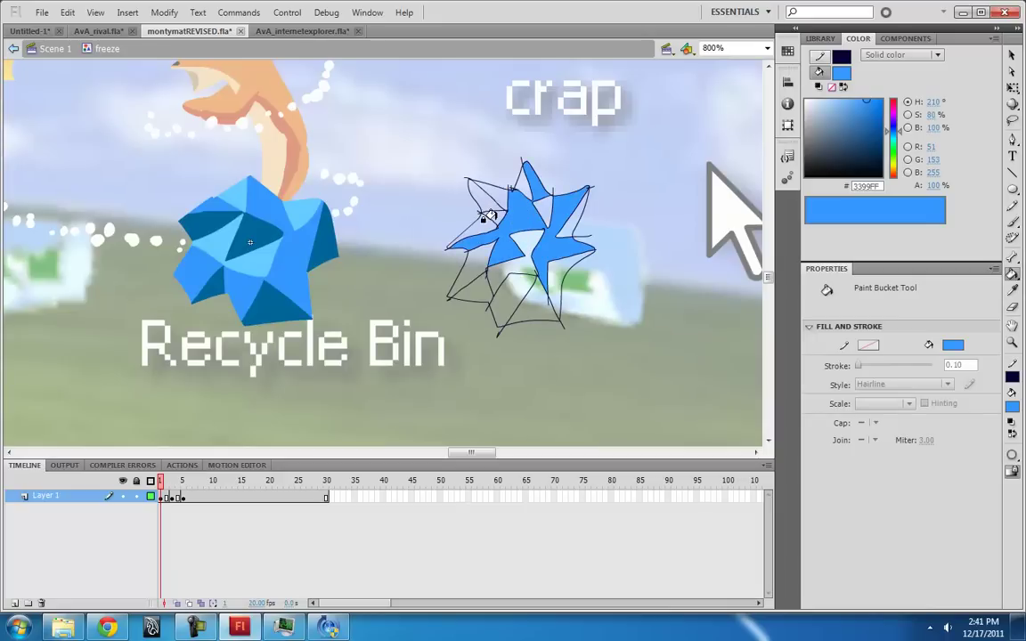
{"action": "left_click", "coordinate": [504, 304]}
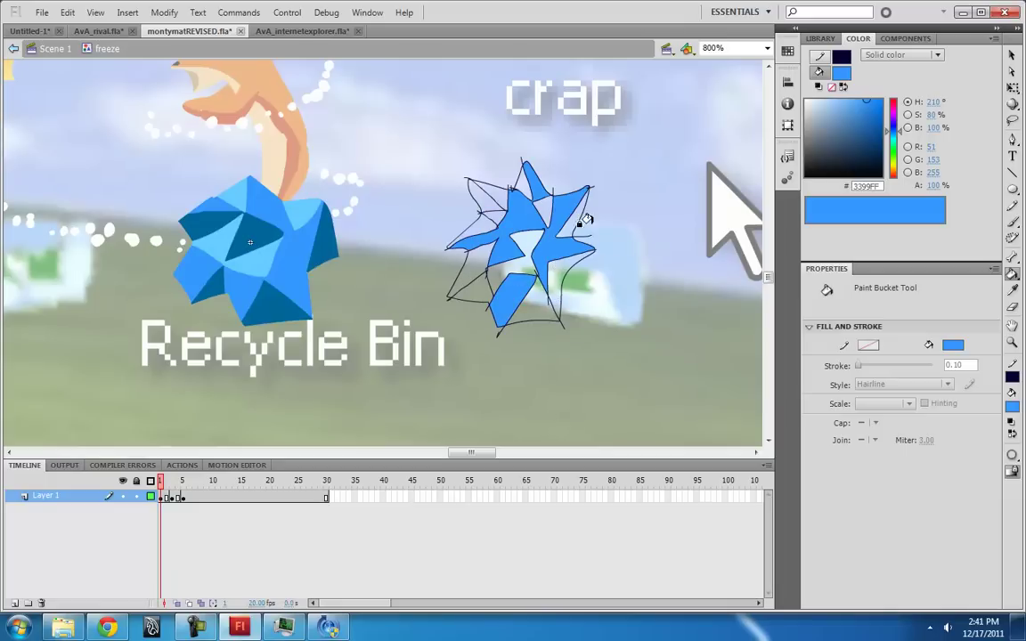
- Fill the shadow facets of the new crystal's centre and spikes with dark blue 006699 sampled from the existing crystal
{"action": "key", "text": "i"}
{"action": "left_click", "coordinate": [293, 310]}
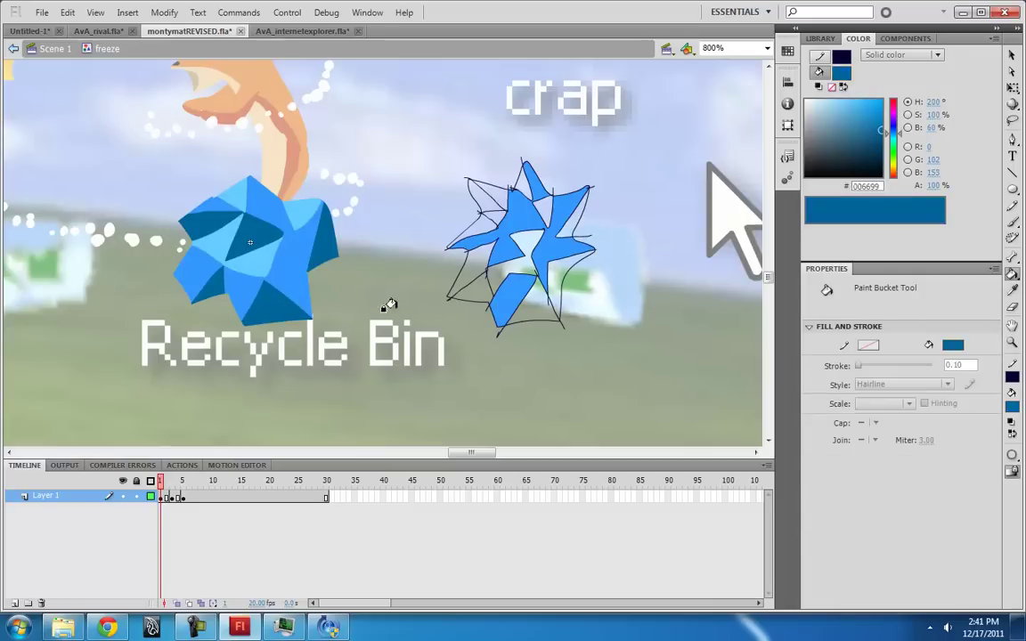
{"action": "left_click", "coordinate": [538, 297]}
{"action": "left_click", "coordinate": [557, 282]}
{"action": "left_click", "coordinate": [529, 246]}
{"action": "left_click", "coordinate": [547, 217]}
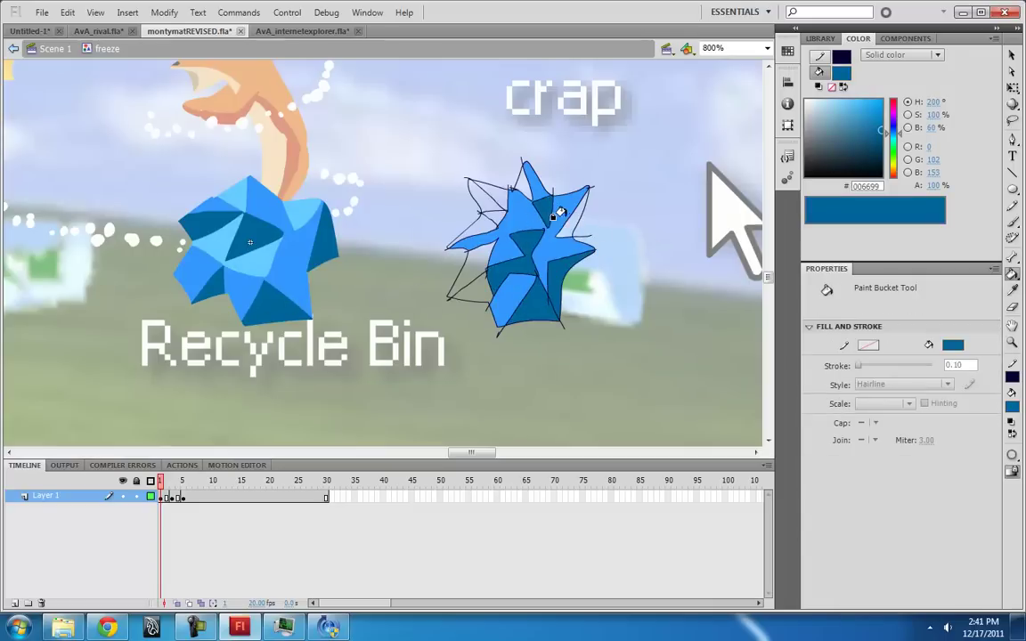
{"action": "left_click", "coordinate": [572, 216]}
{"action": "left_click", "coordinate": [481, 221]}
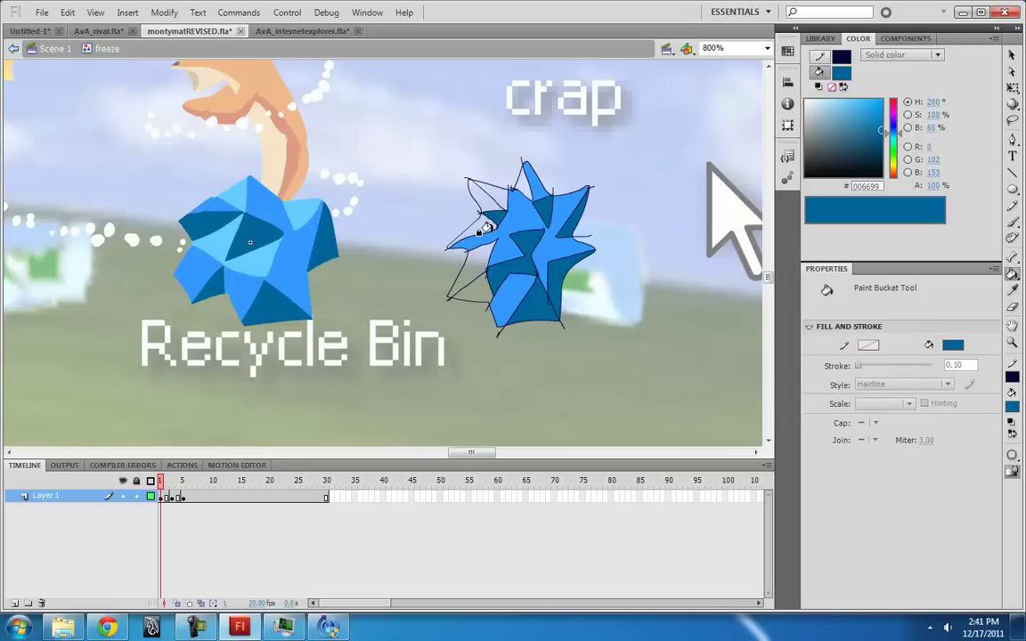
{"action": "left_click", "coordinate": [488, 194]}
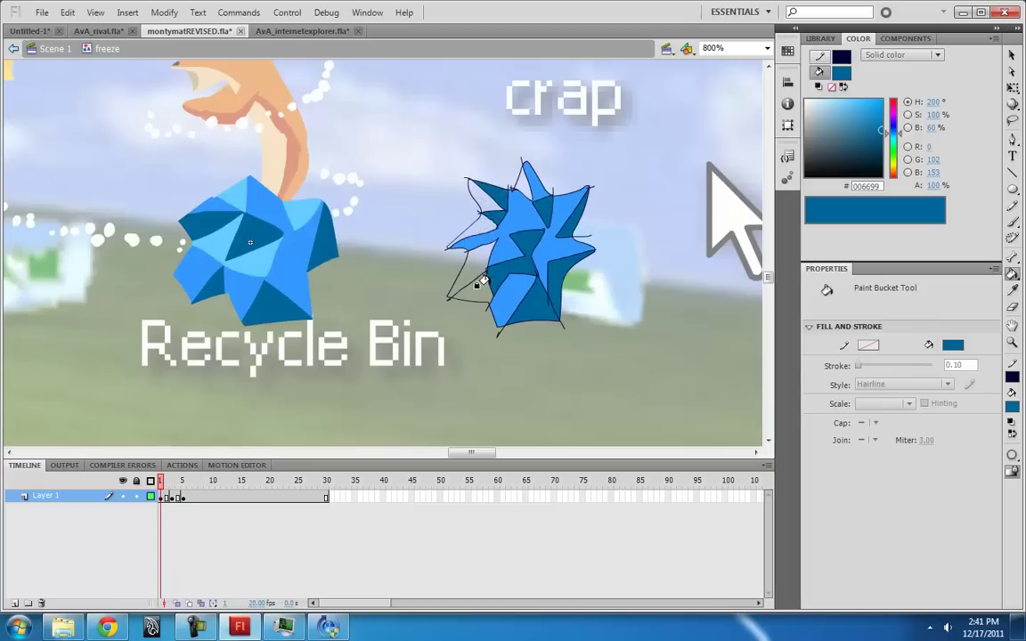
{"action": "left_click", "coordinate": [478, 301]}
- Fill the new crystal's highlight facets with sampled light blue 66CCFF, and pencil in and fill an extra facet beside the right-hand spike
{"action": "key", "text": "i"}
{"action": "left_click", "coordinate": [207, 239]}
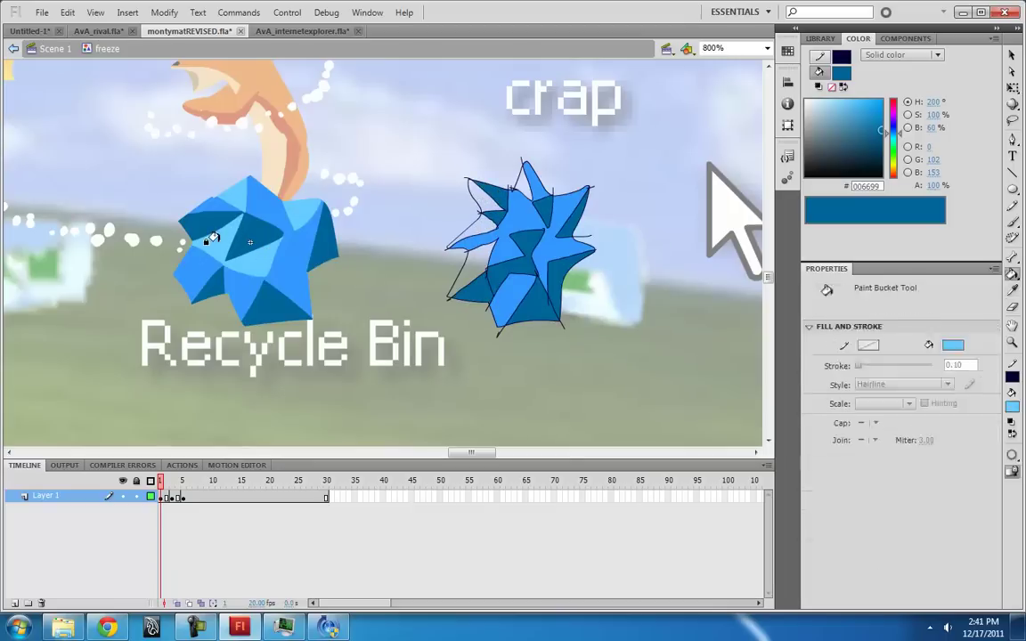
{"action": "left_click", "coordinate": [469, 230]}
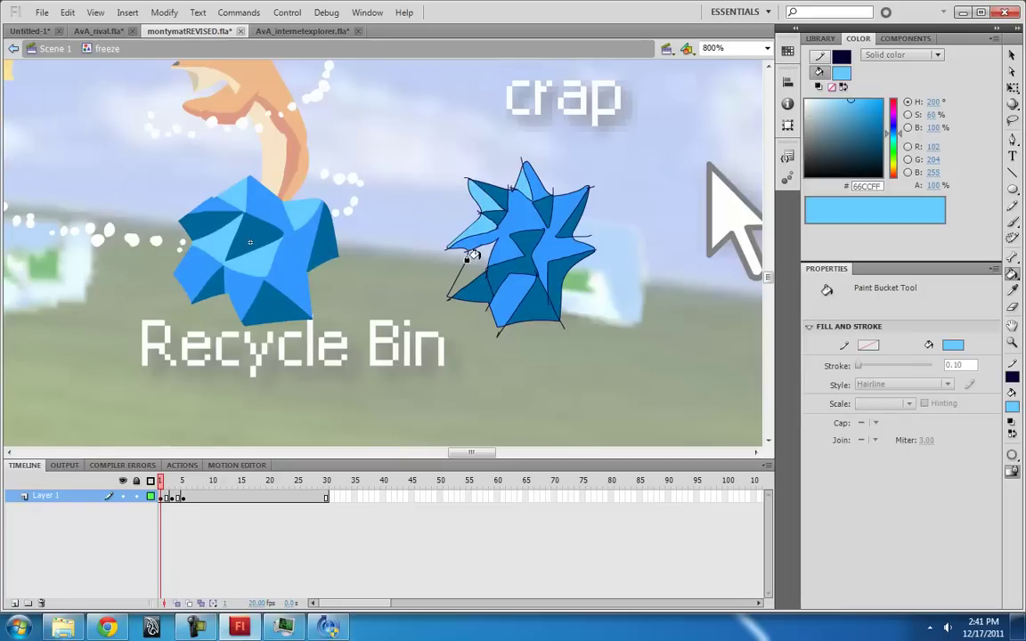
{"action": "left_click", "coordinate": [472, 258]}
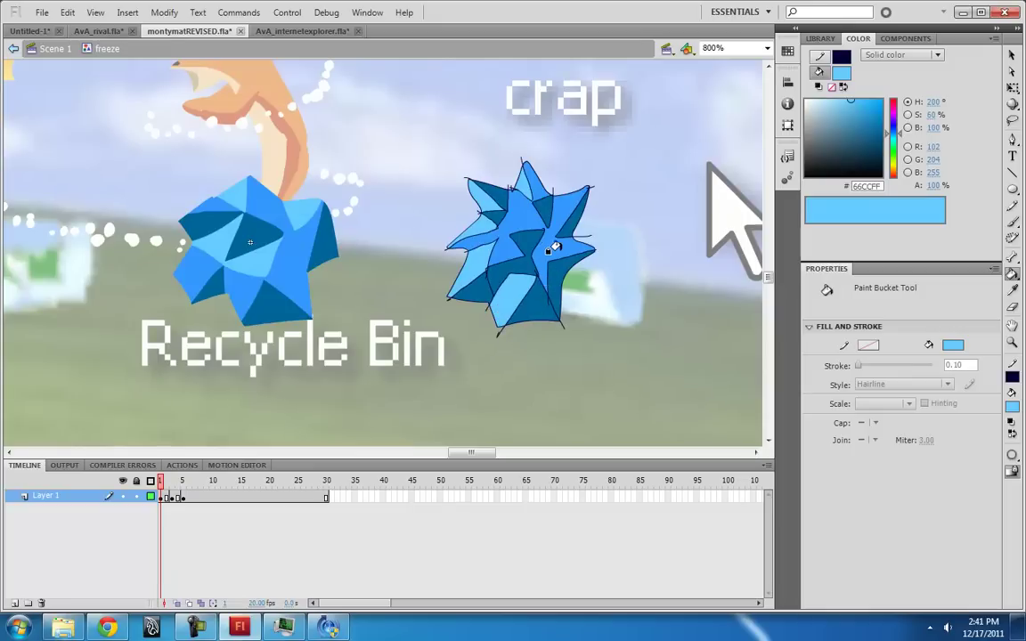
{"action": "key", "text": "y"}
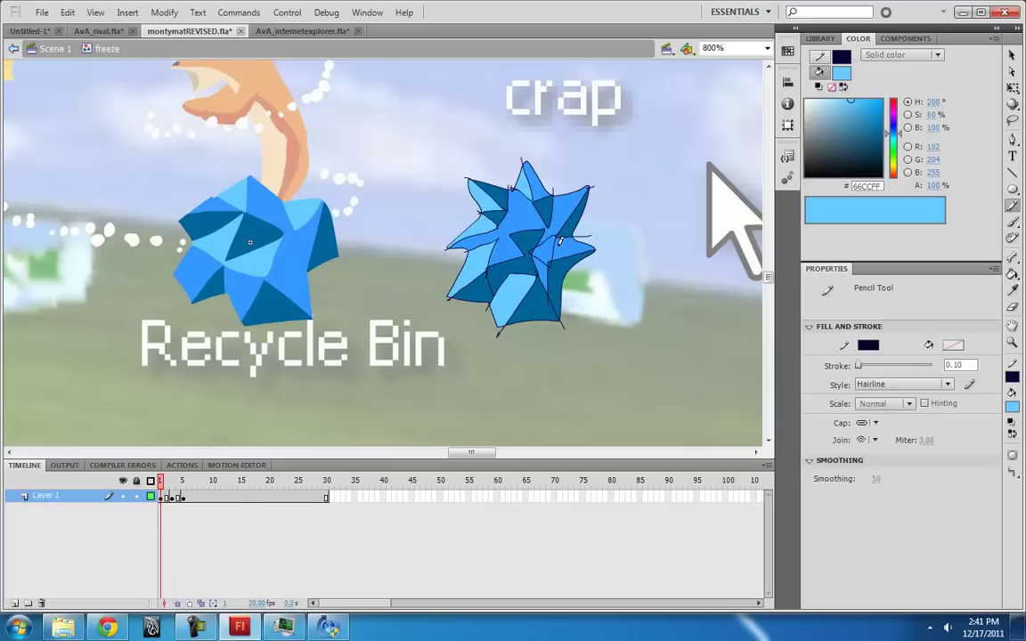
{"action": "key", "text": "k"}
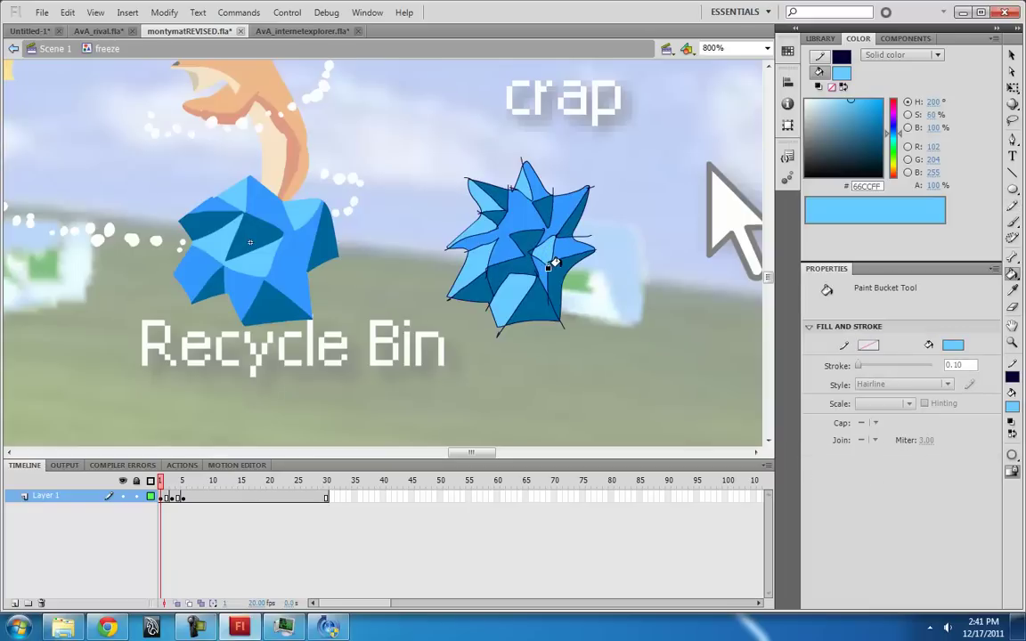
- Delete all the dark hairline outlines of the new crystal, keeping only its fills
{"action": "key", "text": "v"}
{"action": "double_click", "coordinate": [545, 239]}
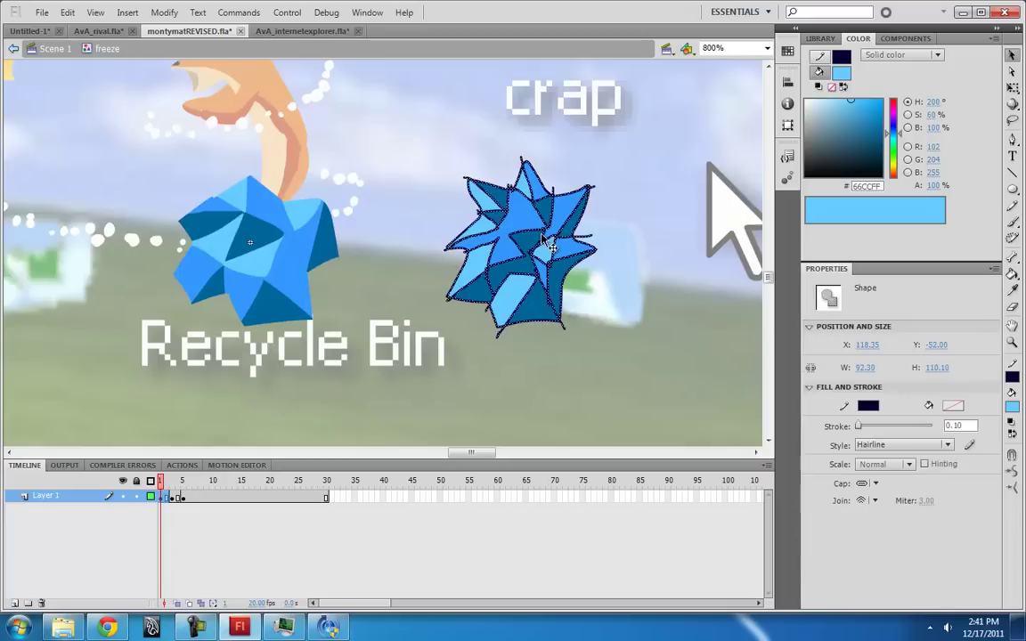
{"action": "left_click", "coordinate": [595, 307]}
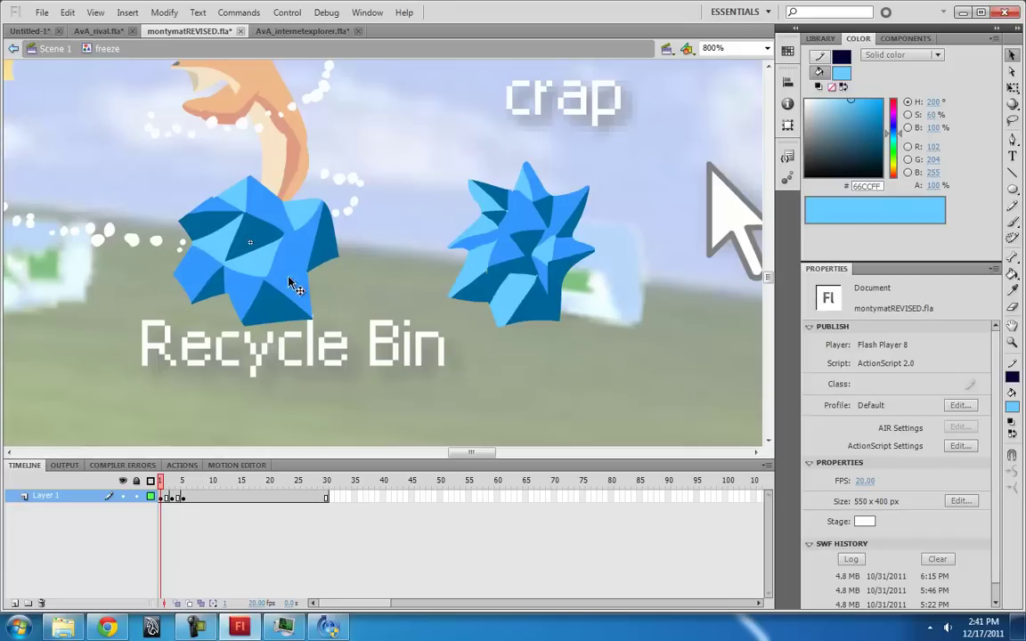
- Inspect the ice growth at the keyframes on frames 1, 3 and 5 of the freeze symbol, and return to Scene 1
{"action": "left_click", "coordinate": [163, 496]}
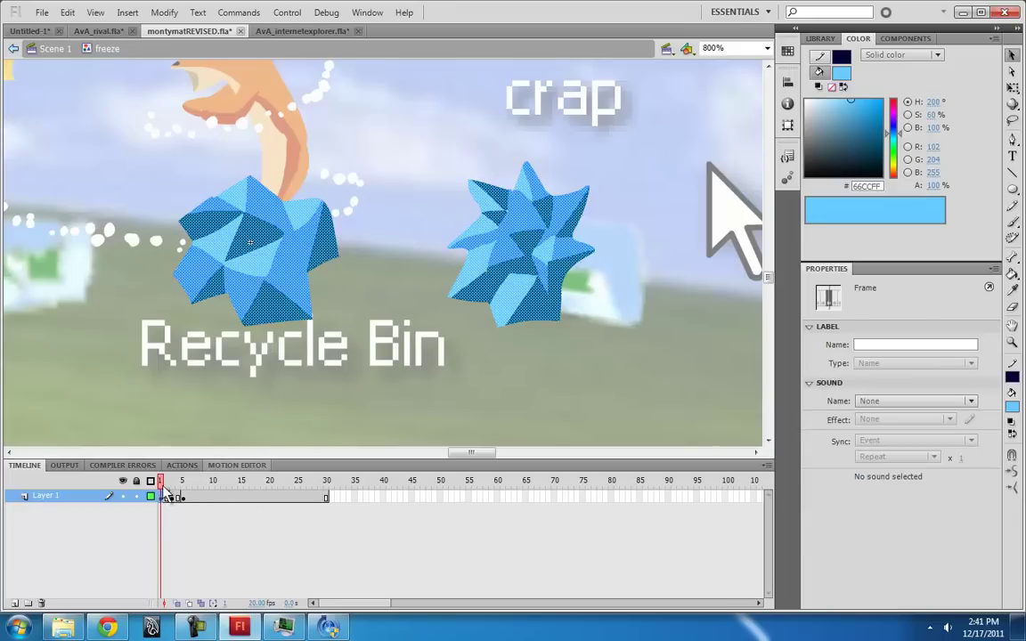
{"action": "left_click", "coordinate": [180, 510]}
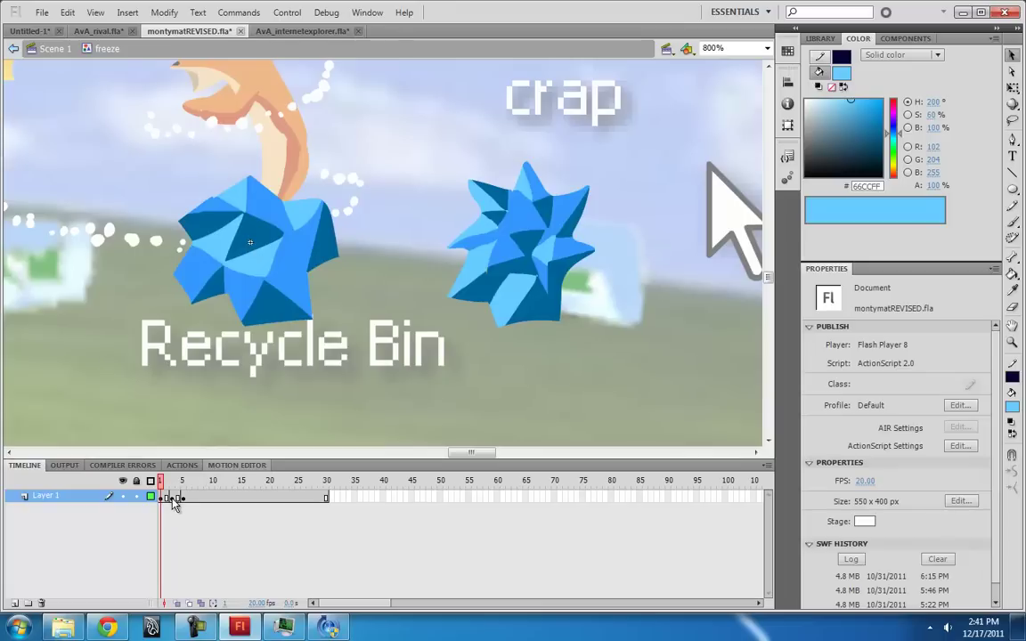
{"action": "left_click", "coordinate": [175, 498]}
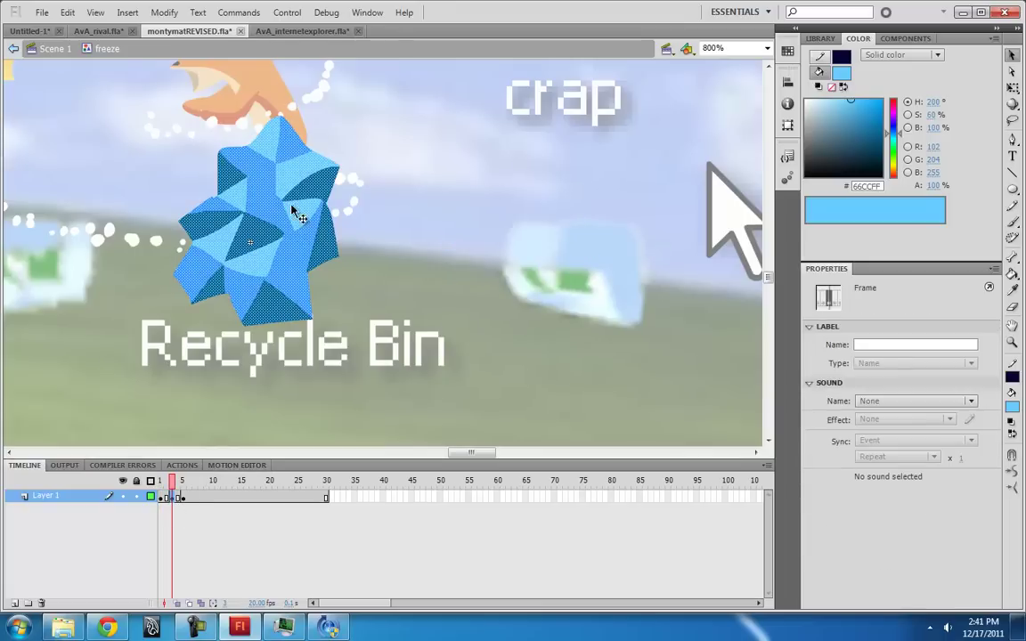
{"action": "left_click", "coordinate": [182, 498]}
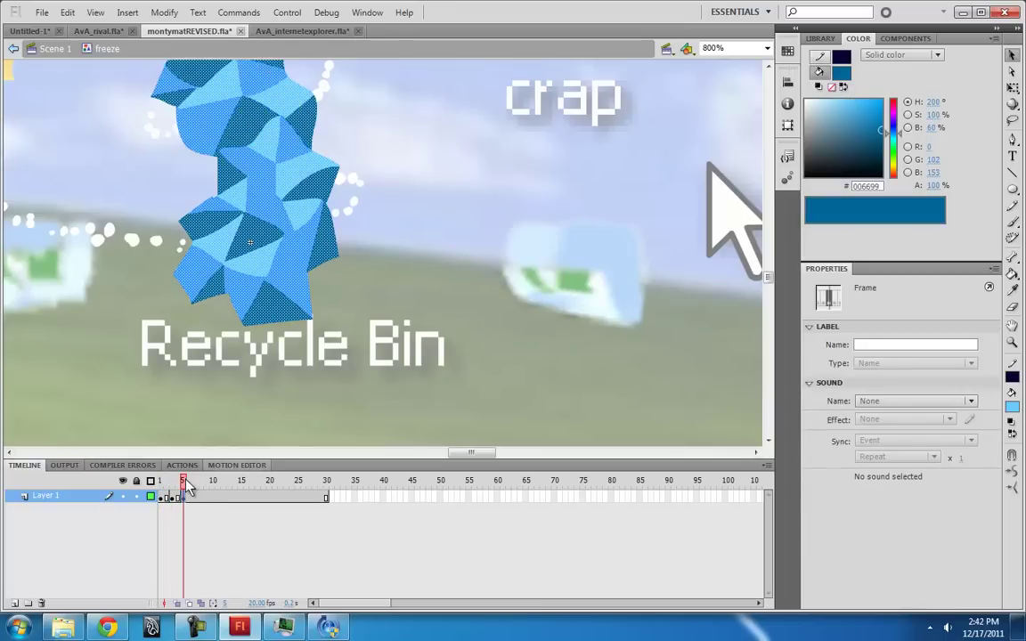
{"action": "left_click", "coordinate": [166, 275]}
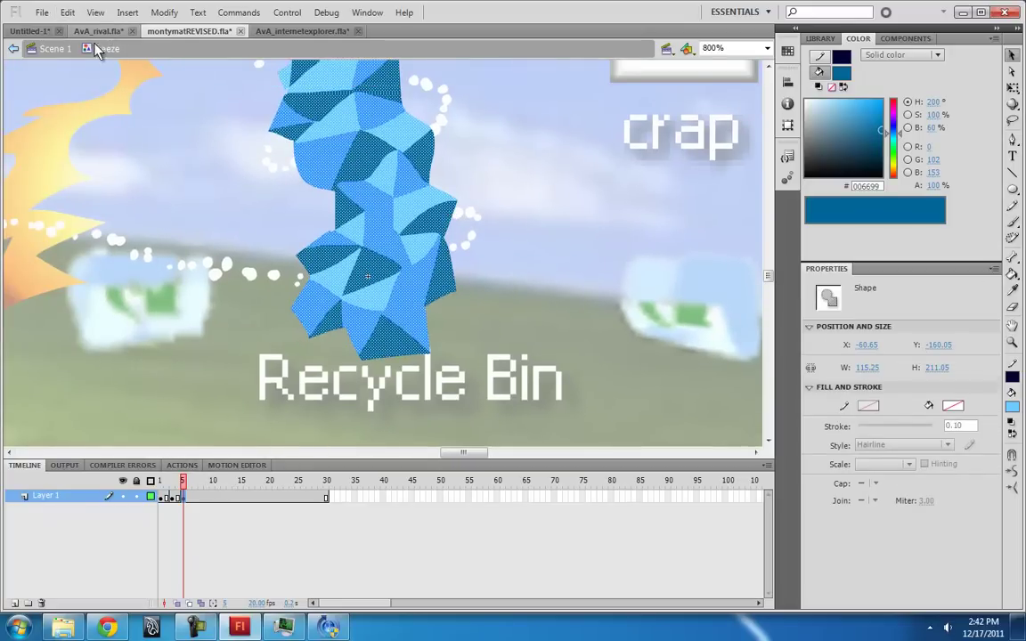
{"action": "left_click", "coordinate": [54, 48]}
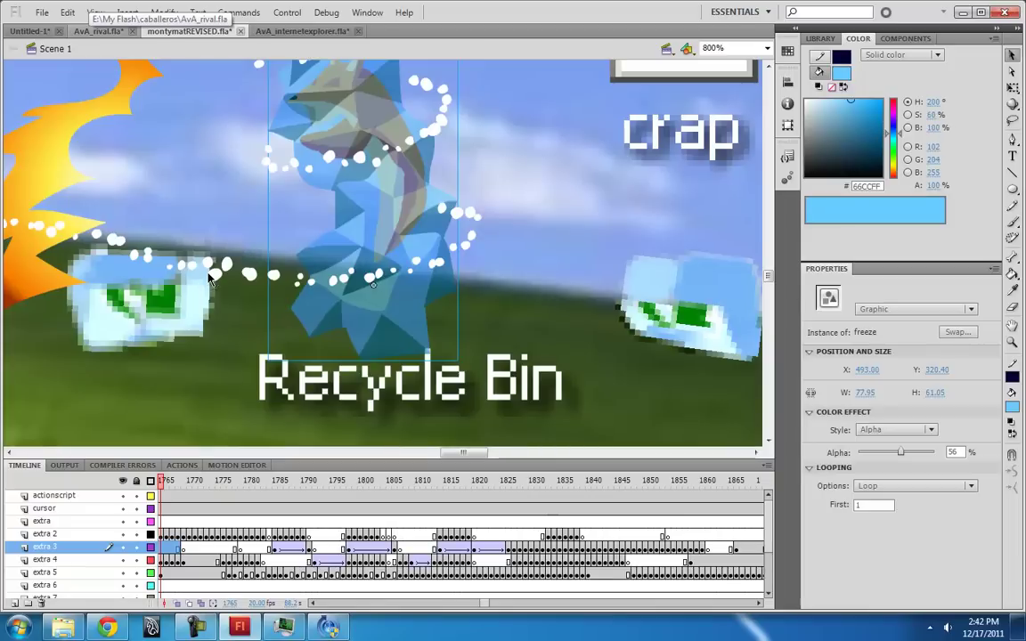
- Select the white dotted trail on layer extra 2, try the Hairline stroke style on it, and undo the change
{"action": "left_click", "coordinate": [210, 279]}
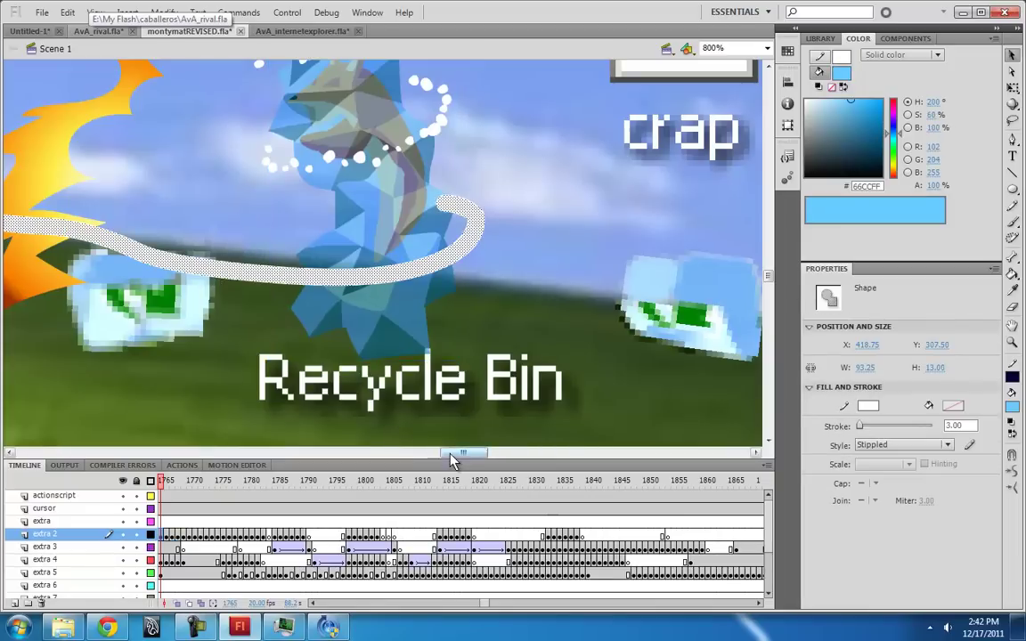
{"action": "left_click_drag", "start_coordinate": [451, 460], "coordinate": [433, 460]}
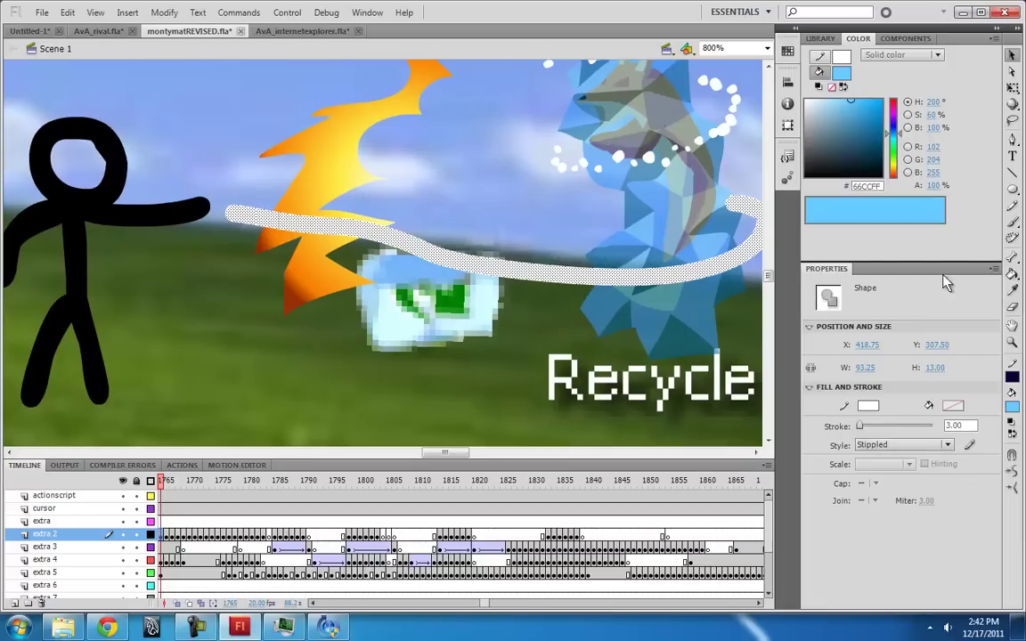
{"action": "left_click", "coordinate": [1012, 206]}
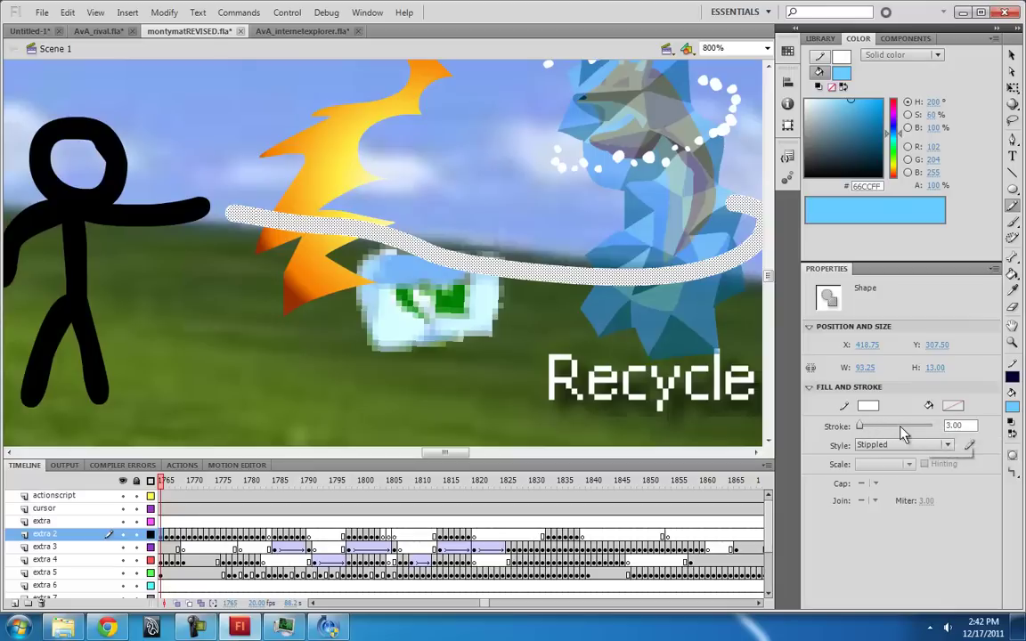
{"action": "left_click", "coordinate": [947, 445]}
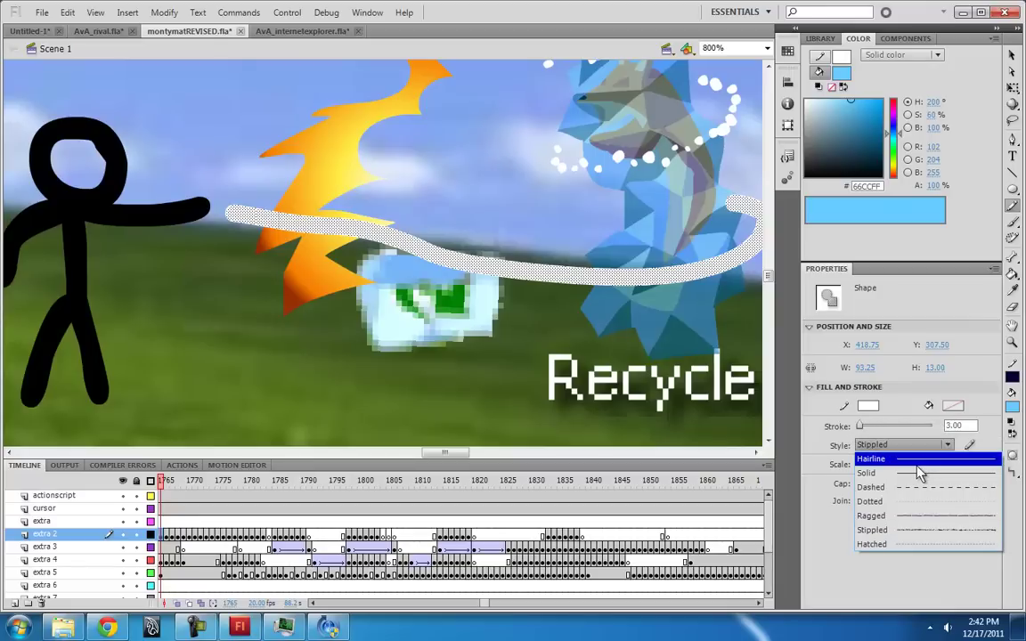
{"action": "left_click", "coordinate": [890, 459]}
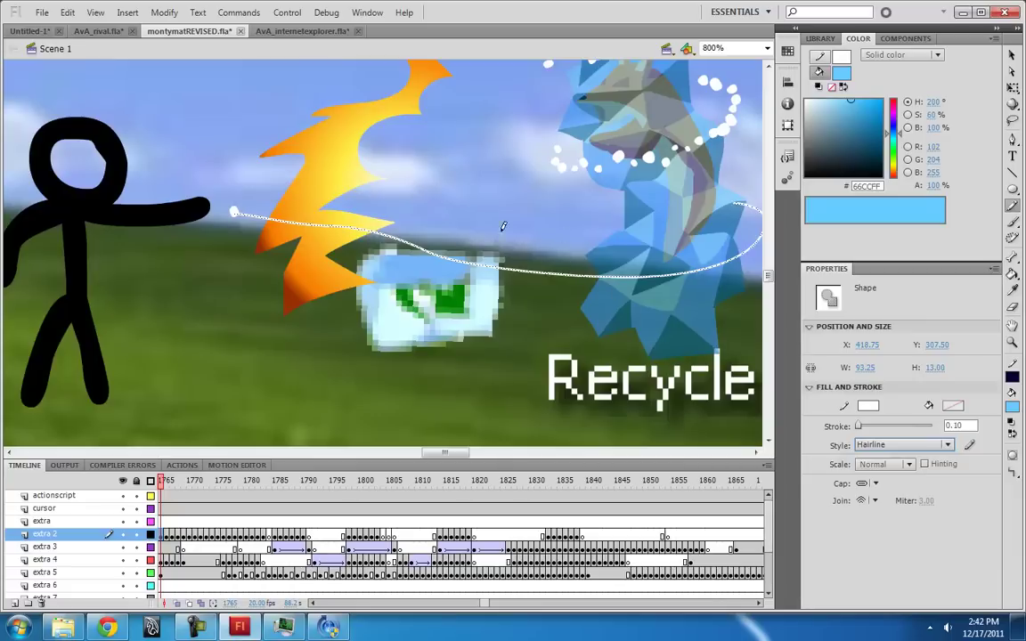
{"action": "key", "text": "ctrl+z"}
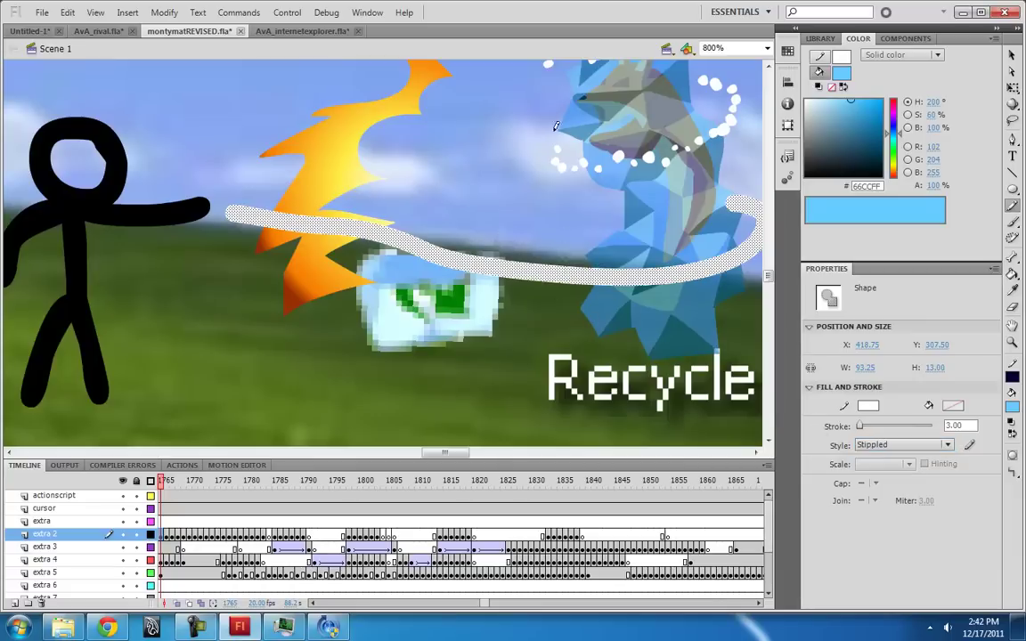
- Draw a navy Stippled pencil stroke above the trail, and two white stippled strokes and a dense white scribble below it
{"action": "mouse_move", "coordinate": [490, 195]}
{"action": "left_mouse_down"}
{"action": "mouse_move", "coordinate": [456, 167]}
{"action": "mouse_move", "coordinate": [323, 119]}
{"action": "left_mouse_up"}
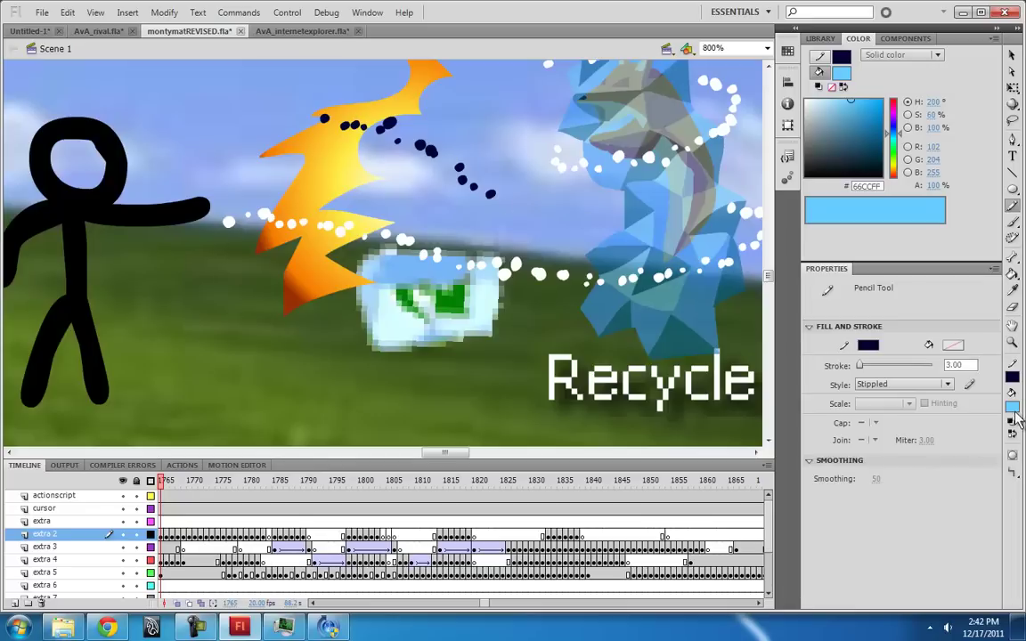
{"action": "left_click", "coordinate": [1012, 379]}
{"action": "left_click", "coordinate": [806, 471]}
{"action": "mouse_move", "coordinate": [478, 333]}
{"action": "left_mouse_down"}
{"action": "mouse_move", "coordinate": [334, 312]}
{"action": "mouse_move", "coordinate": [225, 358]}
{"action": "left_mouse_up"}
{"action": "mouse_move", "coordinate": [266, 396]}
{"action": "left_mouse_down"}
{"action": "mouse_move", "coordinate": [446, 374]}
{"action": "mouse_move", "coordinate": [472, 385]}
{"action": "left_mouse_up"}
{"action": "mouse_move", "coordinate": [239, 292]}
{"action": "left_mouse_down"}
{"action": "mouse_move", "coordinate": [195, 282]}
{"action": "mouse_move", "coordinate": [165, 329]}
{"action": "mouse_move", "coordinate": [191, 285]}
{"action": "mouse_move", "coordinate": [214, 301]}
{"action": "left_mouse_up"}
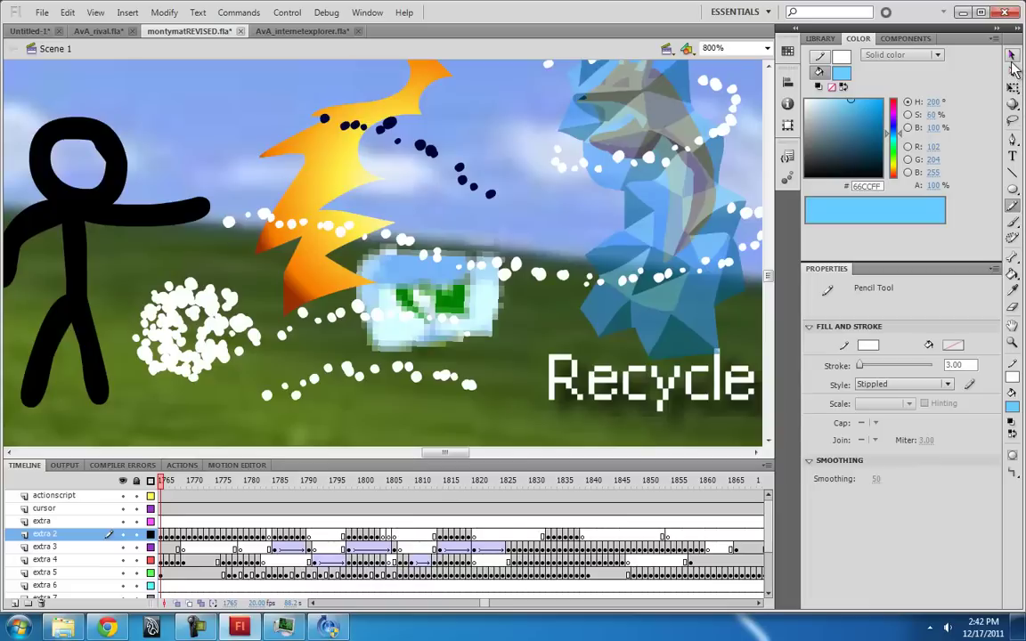
- Delete the dense white stippled scribble beside the stick figure's legs
{"action": "key", "text": "v"}
{"action": "left_click", "coordinate": [223, 339]}
{"action": "left_click", "coordinate": [189, 321]}
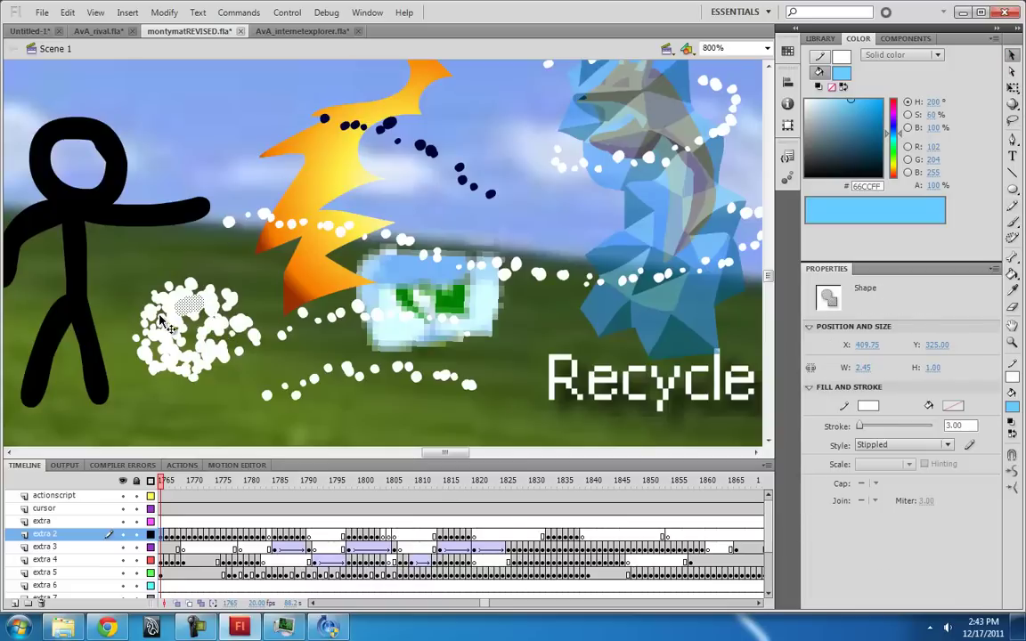
{"action": "double_click", "coordinate": [189, 352]}
{"action": "key", "text": "Delete"}
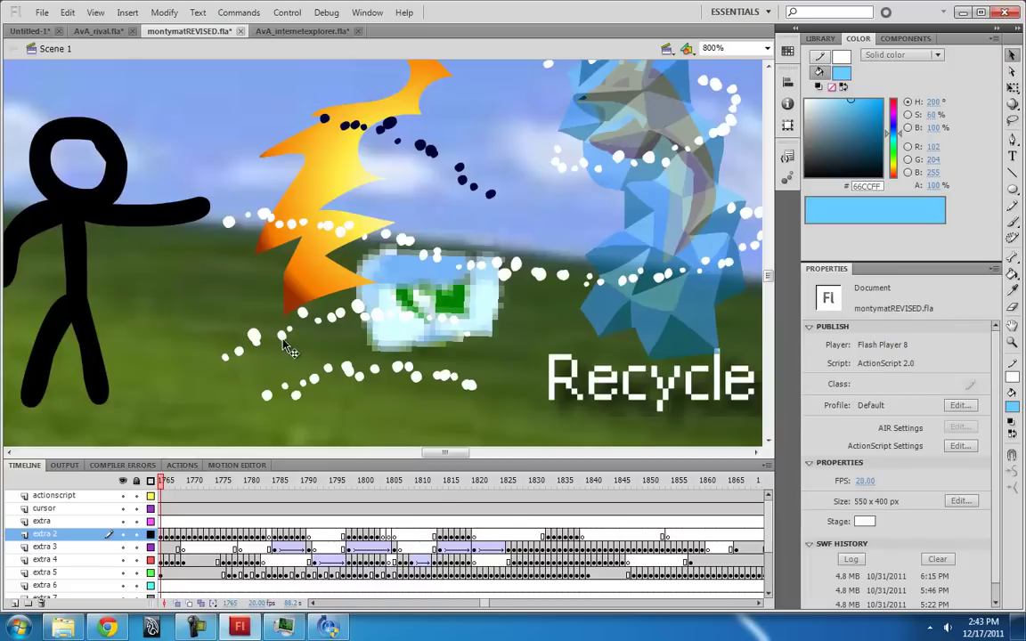
- Delete the two white stippled strokes below the magic trail and the navy stippled stroke crossing the flame
{"action": "double_click", "coordinate": [309, 362]}
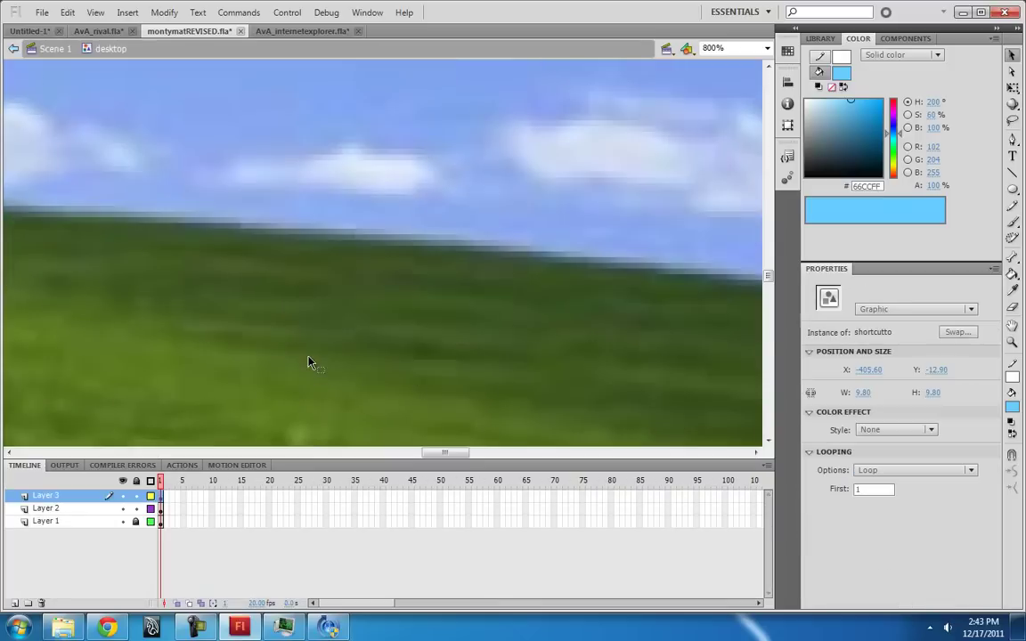
{"action": "left_click", "coordinate": [66, 51]}
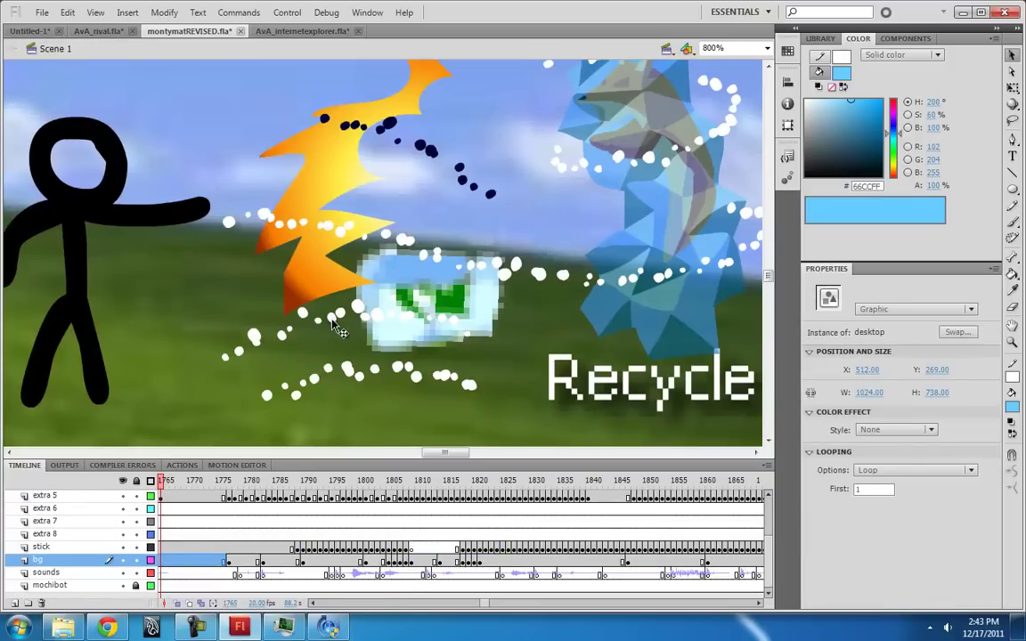
{"action": "left_click", "coordinate": [334, 325]}
{"action": "key", "text": "Delete"}
{"action": "left_click", "coordinate": [351, 372]}
{"action": "key", "text": "Delete"}
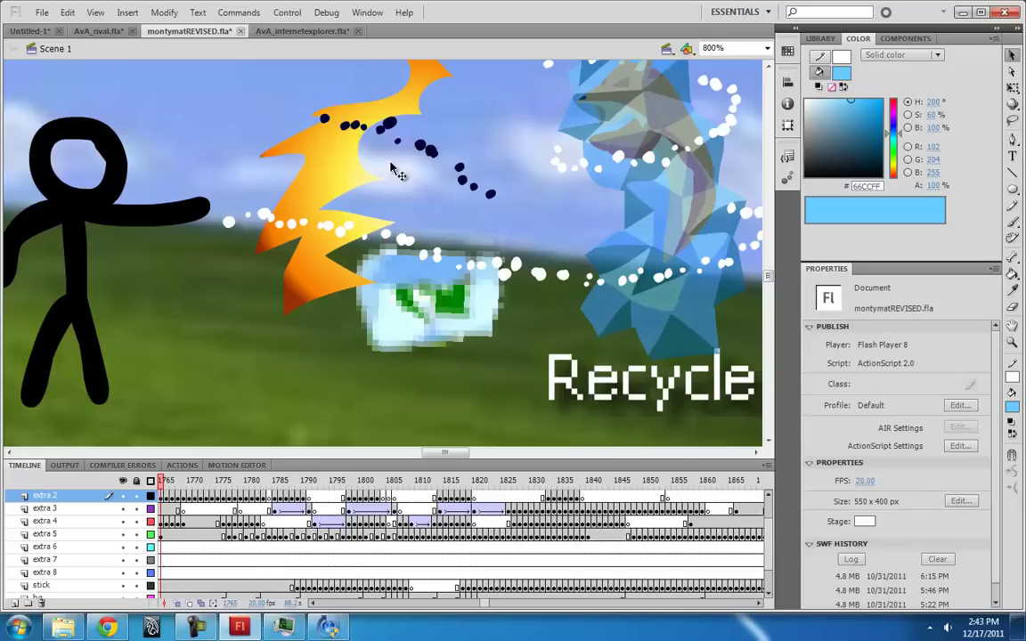
{"action": "left_click", "coordinate": [405, 156]}
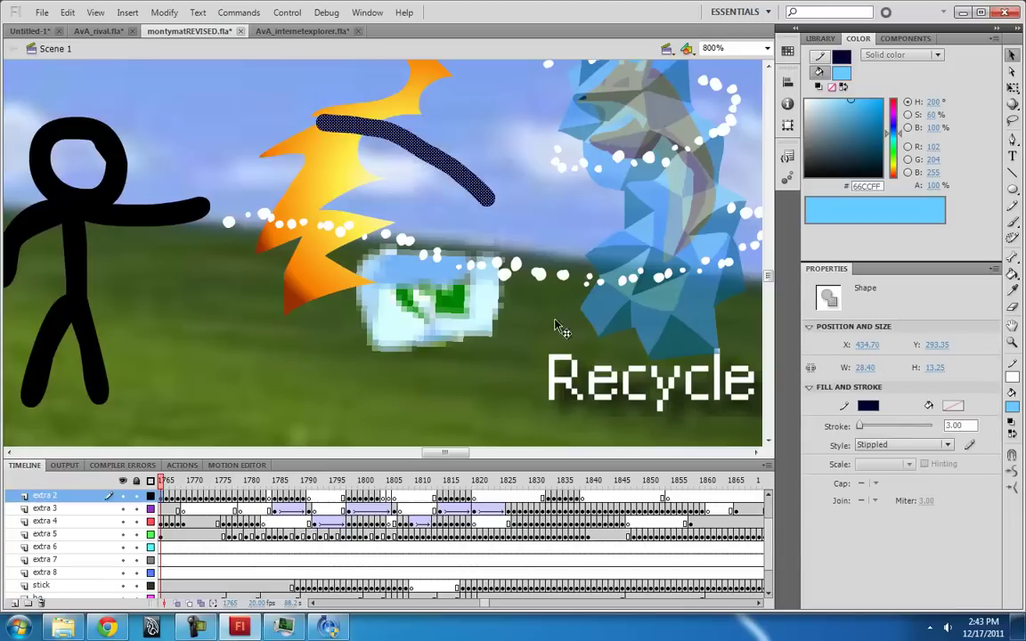
{"action": "key", "text": "Delete"}
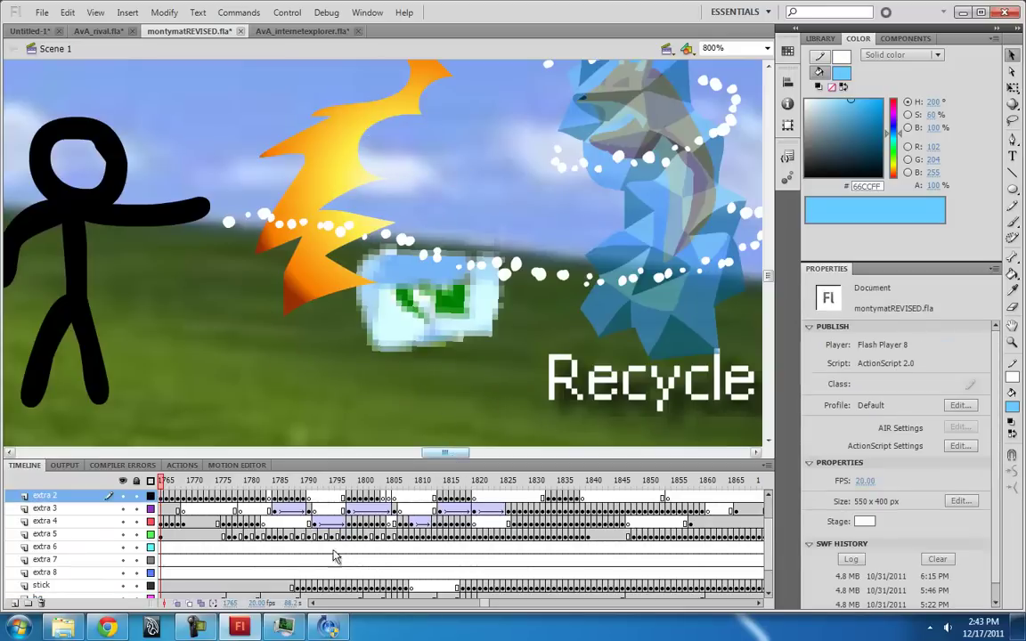
- Scrub the main timeline from frame 1765 to frame 1813 to review the trails and ice in motion
{"action": "key", "text": "ctrl+minus"}
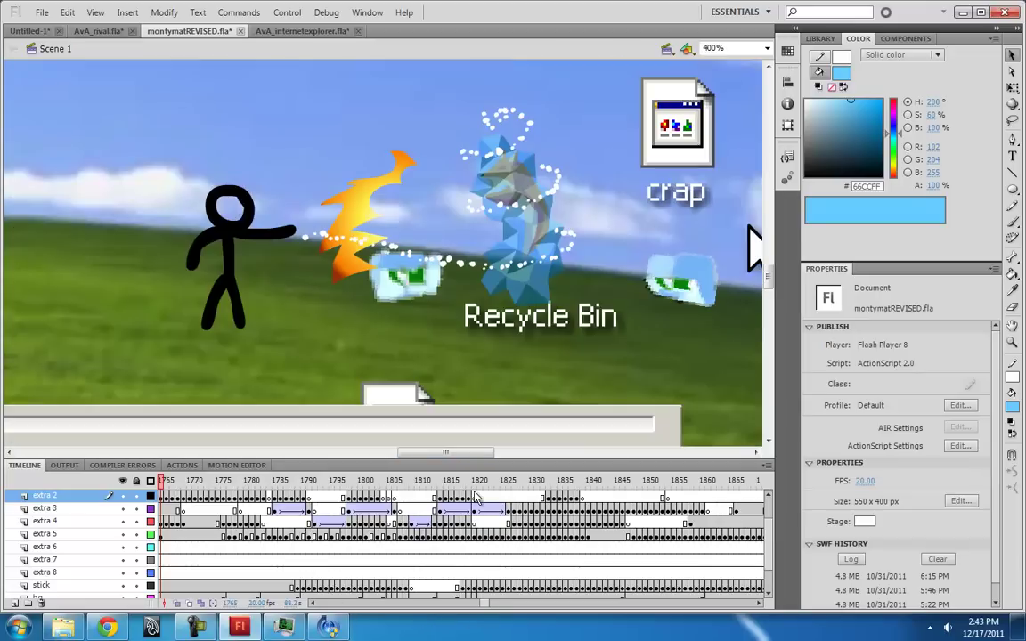
{"action": "left_click_drag", "start_coordinate": [486, 603], "coordinate": [479, 604]}
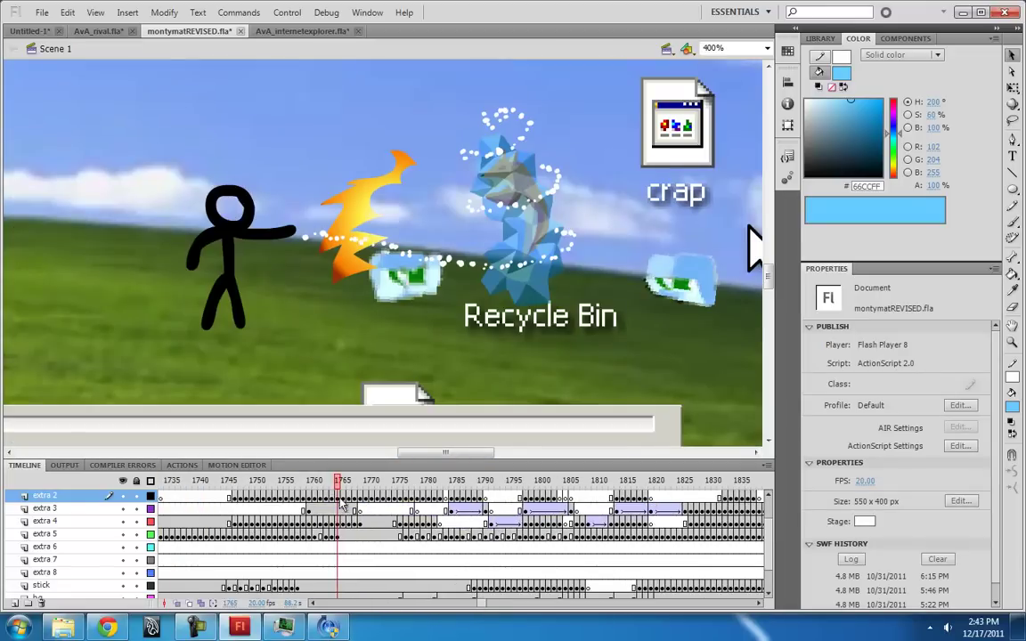
{"action": "left_click_drag", "start_coordinate": [341, 487], "coordinate": [610, 481]}
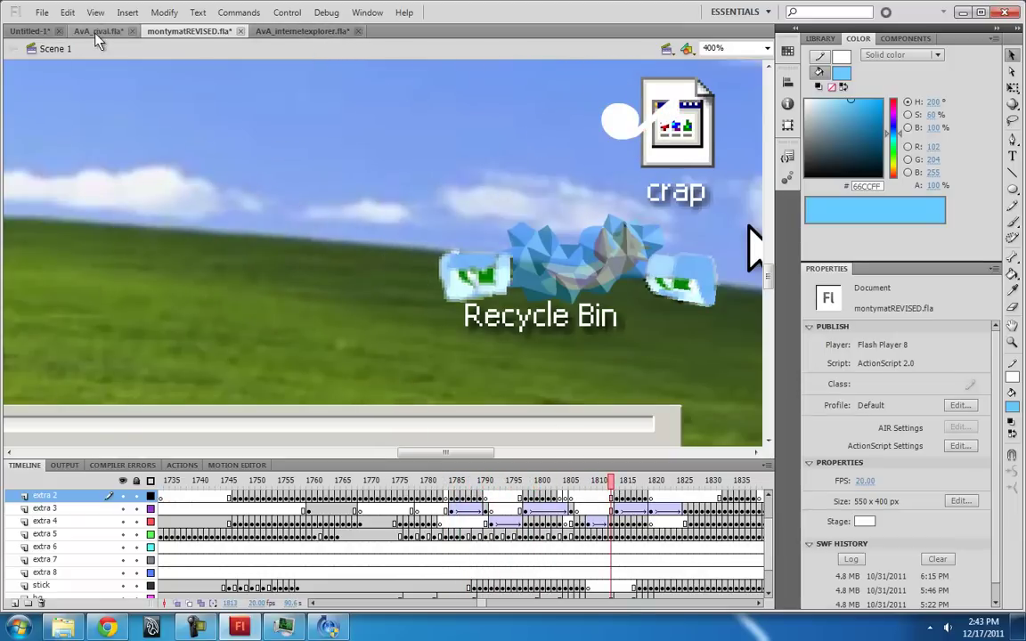
- Switch to the Untitled-1 document, go to frame 1 and add a new layer above Layer 3
{"action": "left_click", "coordinate": [36, 30]}
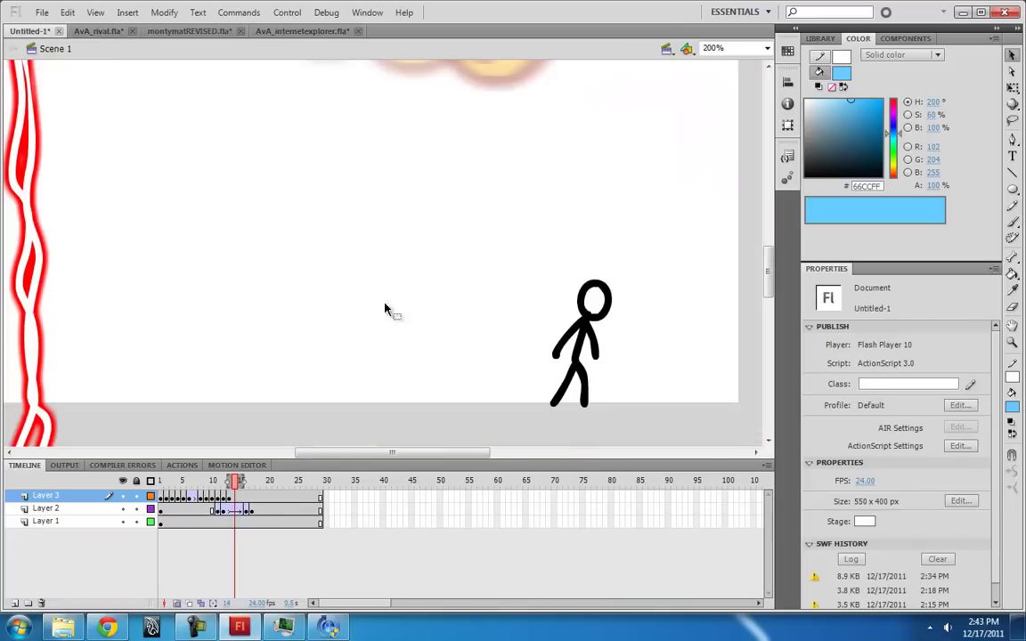
{"action": "left_click", "coordinate": [161, 481]}
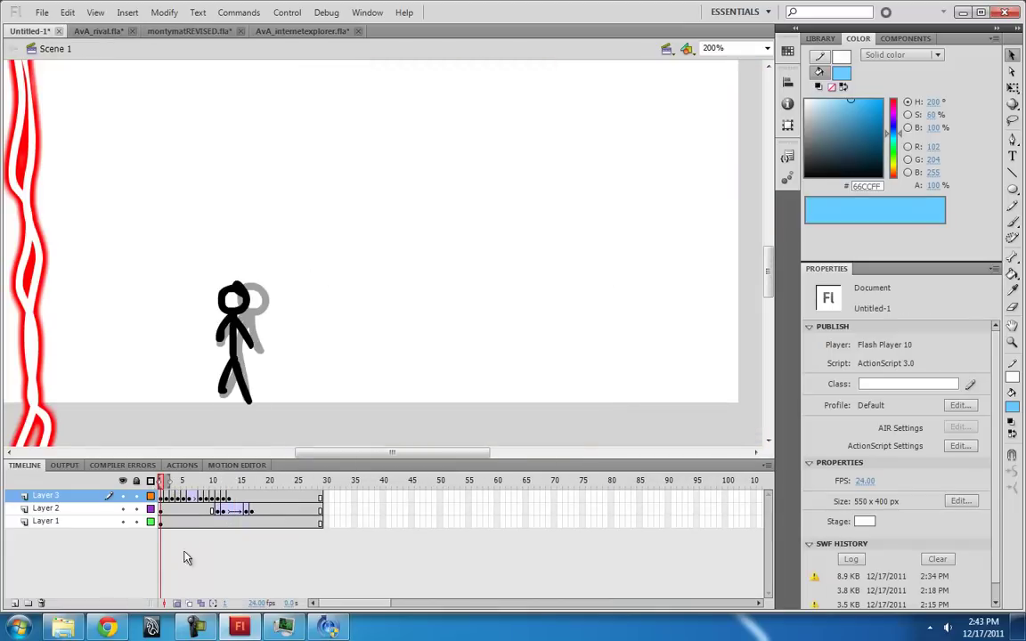
{"action": "scroll", "coordinate": [444, 356], "scroll_direction": "up", "scroll_amount": 4}
{"action": "scroll", "coordinate": [431, 363], "scroll_direction": "down", "scroll_amount": 1}
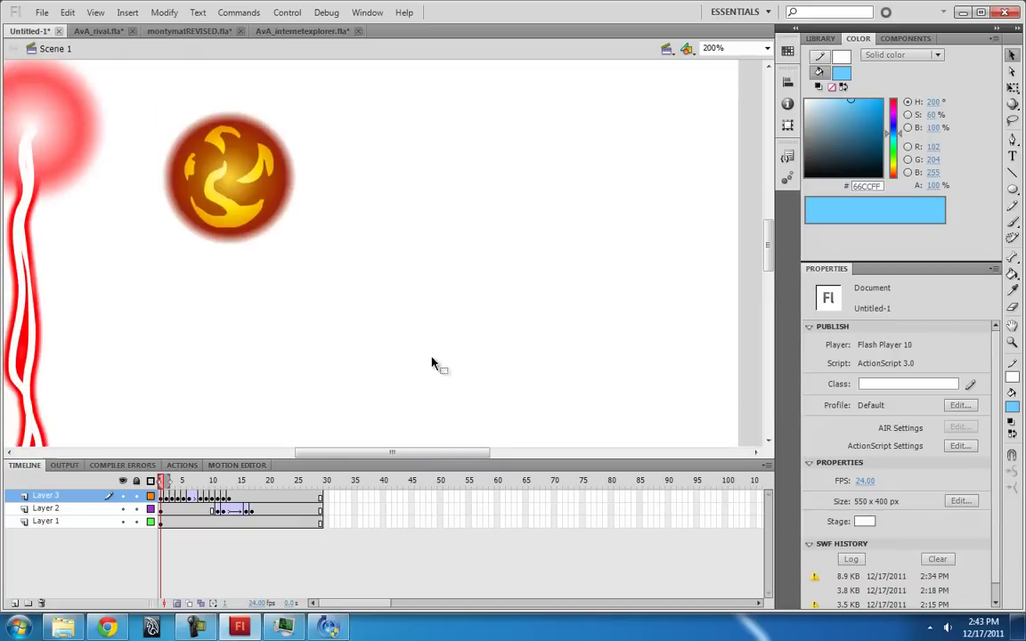
{"action": "left_click", "coordinate": [13, 603]}
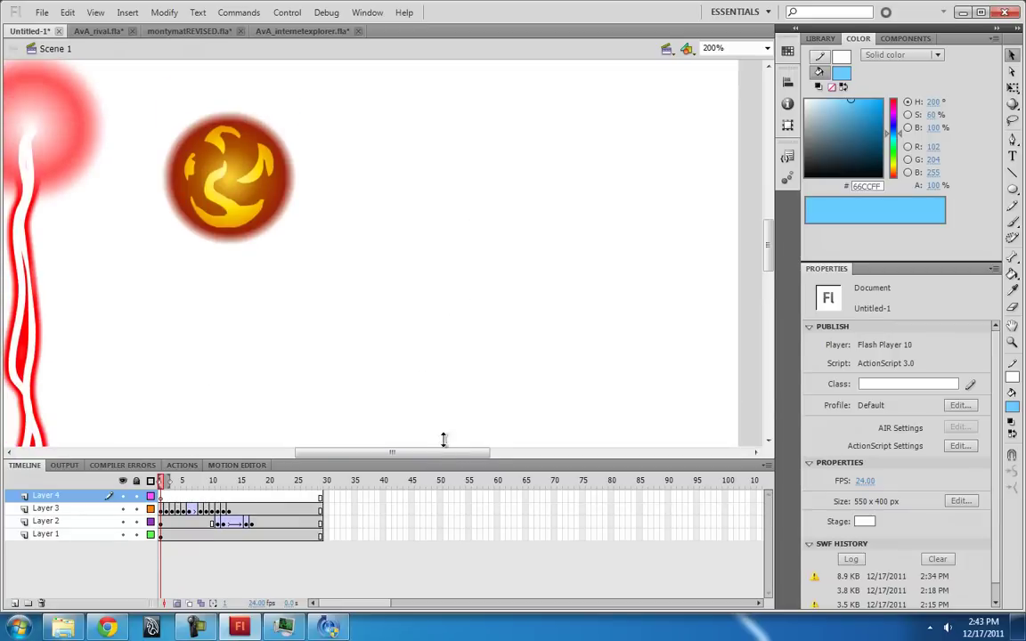
- Draw a closed, spiky ice crystal outline with the Pencil in black on the empty stage beside the fireball
{"action": "left_click", "coordinate": [1012, 205]}
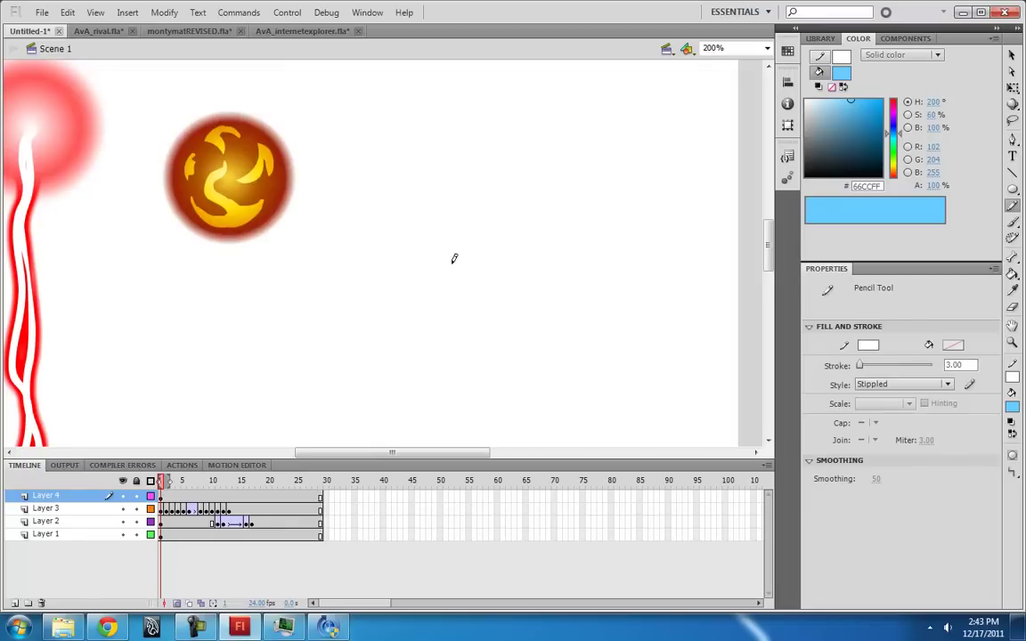
{"action": "left_click", "coordinate": [1012, 376]}
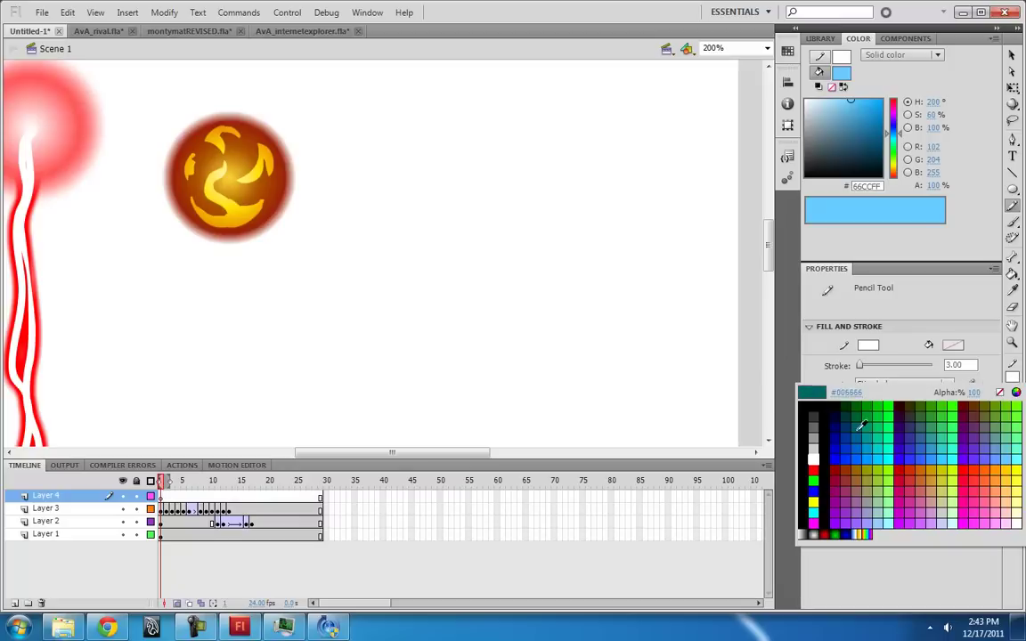
{"action": "left_click", "coordinate": [803, 407]}
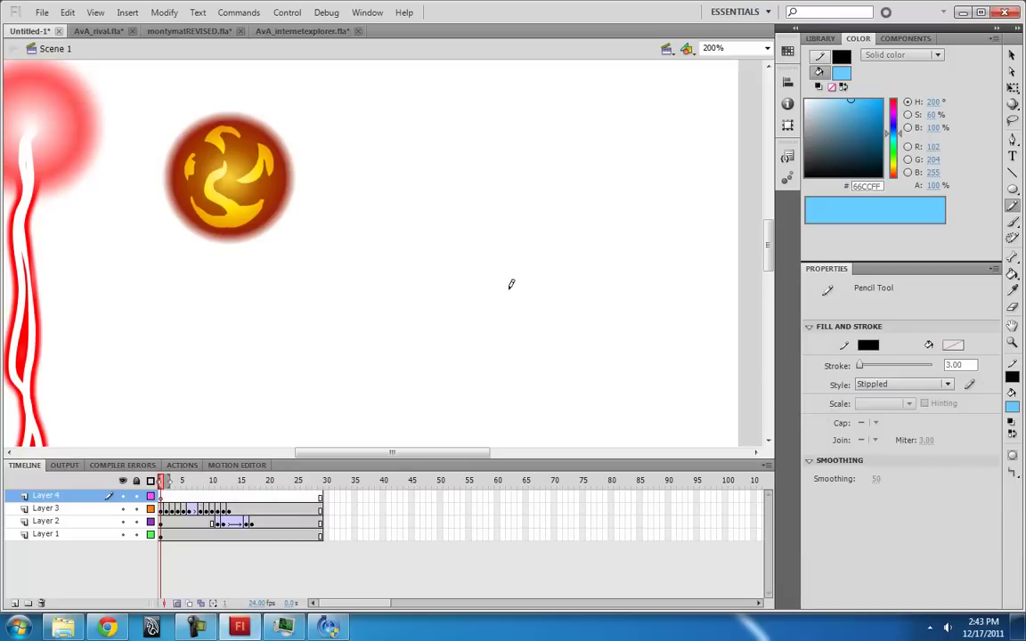
{"action": "mouse_move", "coordinate": [454, 324]}
{"action": "left_mouse_down"}
{"action": "mouse_move", "coordinate": [430, 265]}
{"action": "mouse_move", "coordinate": [454, 250]}
{"action": "mouse_move", "coordinate": [454, 204]}
{"action": "mouse_move", "coordinate": [474, 243]}
{"action": "mouse_move", "coordinate": [516, 204]}
{"action": "mouse_move", "coordinate": [560, 254]}
{"action": "left_mouse_up"}
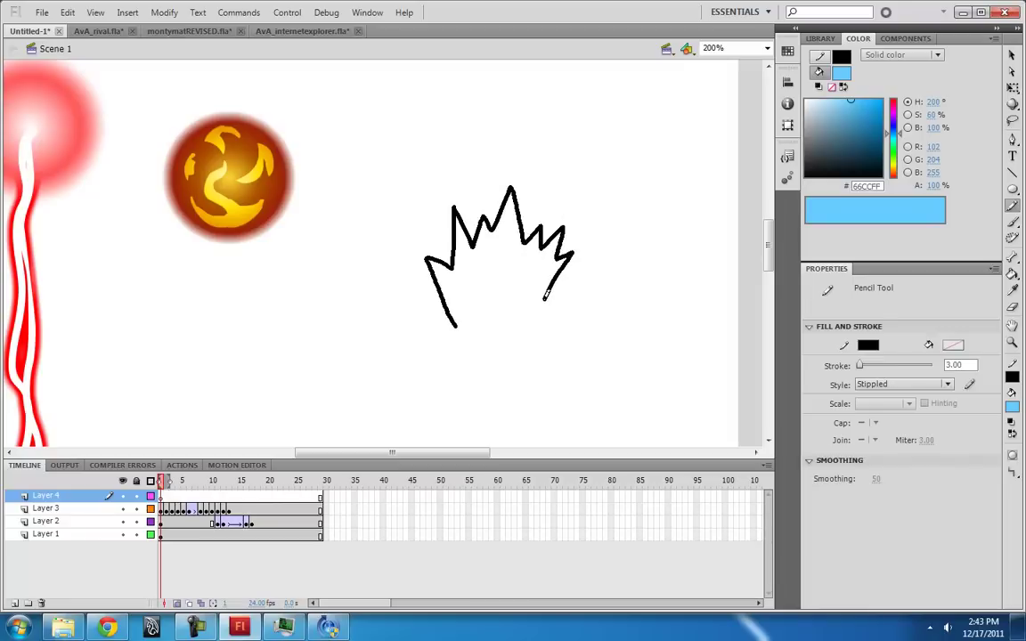
{"action": "left_click_drag", "start_coordinate": [545, 298], "coordinate": [535, 337]}
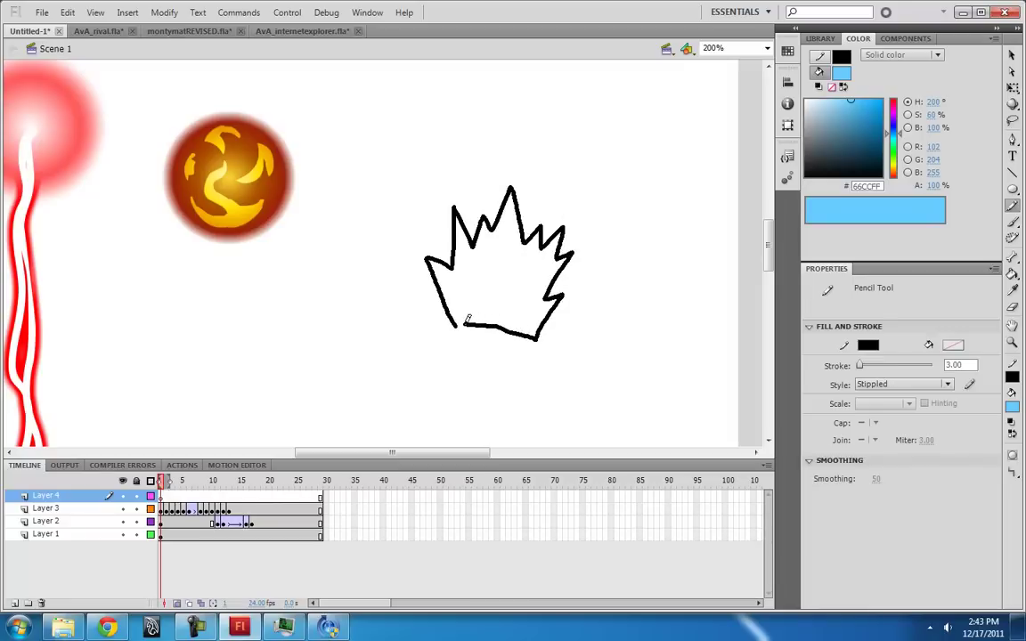
{"action": "left_click_drag", "start_coordinate": [464, 324], "coordinate": [454, 324]}
{"action": "key", "text": "v"}
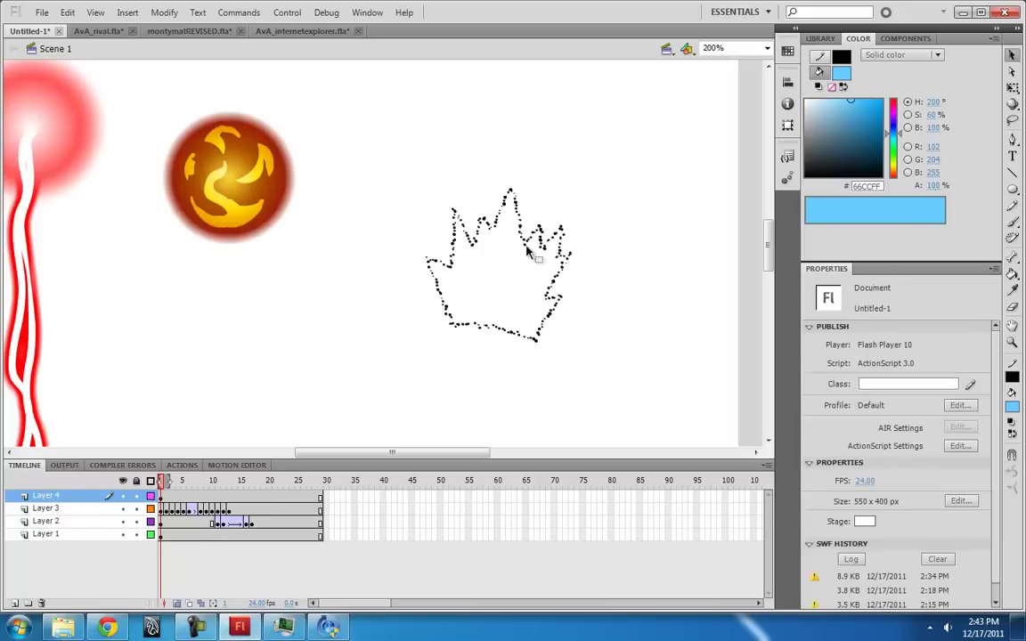
- Change the crystal outline's stroke from Stippled to the Solid style
{"action": "left_click", "coordinate": [552, 316]}
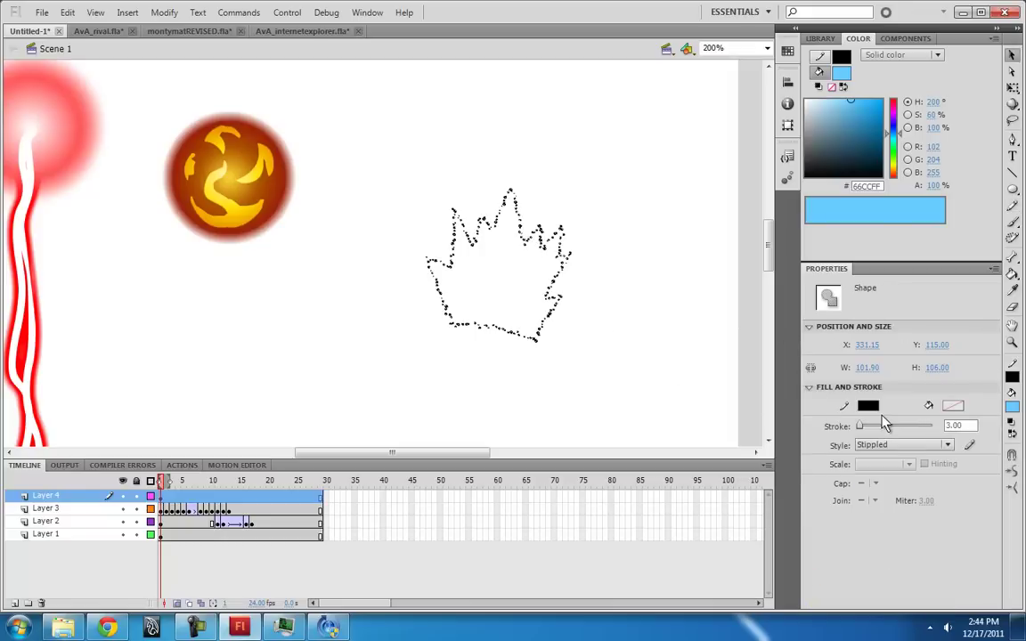
{"action": "left_click", "coordinate": [947, 446]}
{"action": "left_click", "coordinate": [900, 471]}
{"action": "left_click", "coordinate": [508, 247]}
- Draw black pencil lines from the spike tips down towards the base, dividing the crystal outline into narrow facets
{"action": "key", "text": "y"}
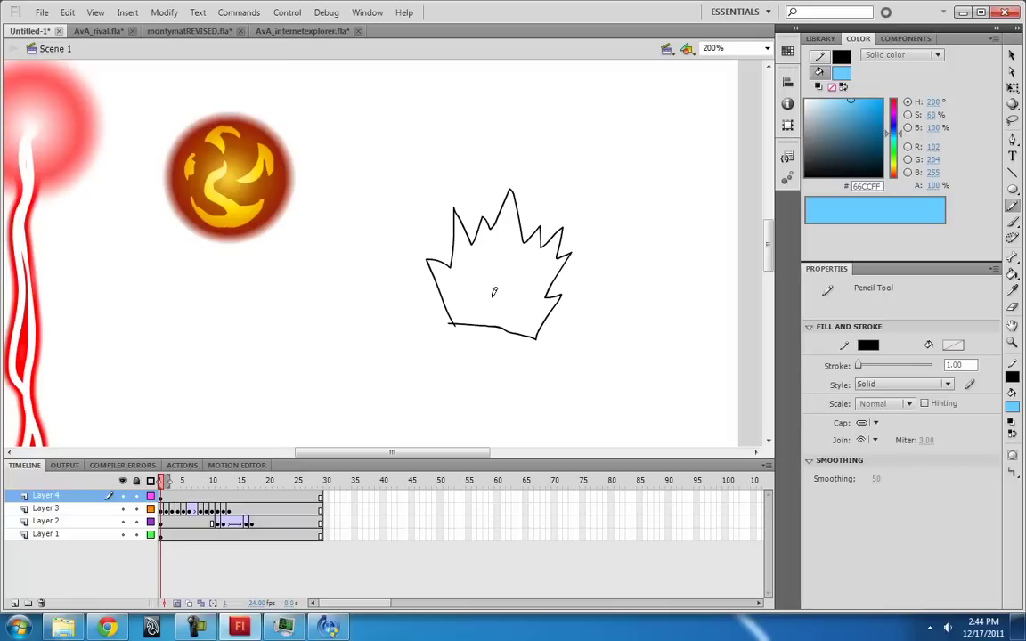
{"action": "mouse_move", "coordinate": [465, 284]}
{"action": "left_mouse_down"}
{"action": "mouse_move", "coordinate": [481, 256]}
{"action": "mouse_move", "coordinate": [521, 266]}
{"action": "mouse_move", "coordinate": [534, 292]}
{"action": "left_mouse_up"}
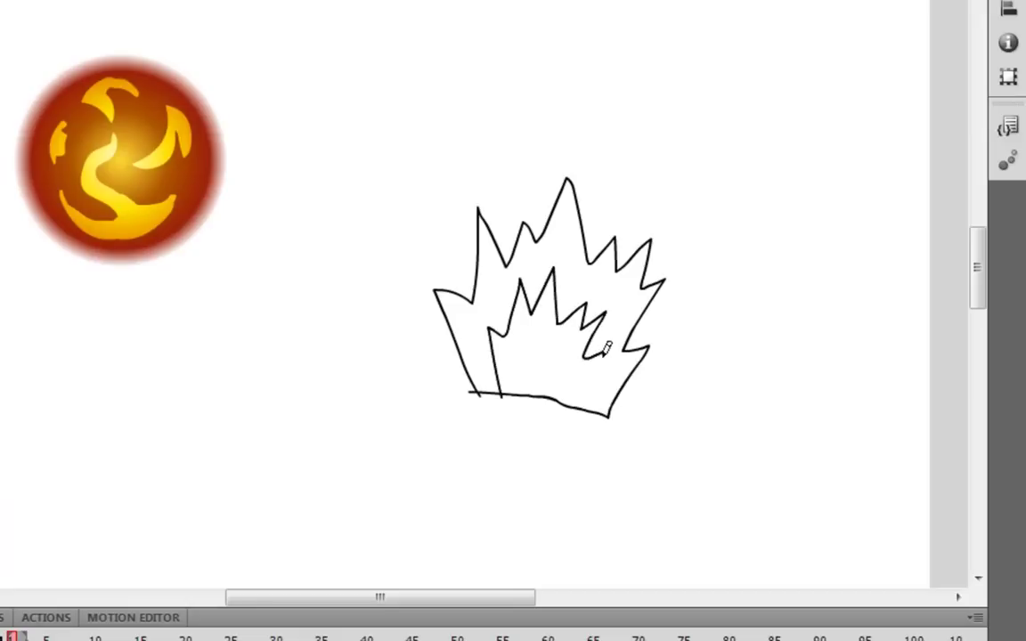
{"action": "key", "text": "ctrl+z"}
{"action": "mouse_move", "coordinate": [496, 247]}
{"action": "left_mouse_down"}
{"action": "mouse_move", "coordinate": [500, 290]}
{"action": "mouse_move", "coordinate": [570, 172]}
{"action": "mouse_move", "coordinate": [554, 299]}
{"action": "mouse_move", "coordinate": [613, 294]}
{"action": "mouse_move", "coordinate": [615, 345]}
{"action": "mouse_move", "coordinate": [651, 317]}
{"action": "mouse_move", "coordinate": [653, 232]}
{"action": "mouse_move", "coordinate": [620, 308]}
{"action": "mouse_move", "coordinate": [617, 229]}
{"action": "mouse_move", "coordinate": [585, 333]}
{"action": "mouse_move", "coordinate": [618, 252]}
{"action": "mouse_move", "coordinate": [606, 350]}
{"action": "left_mouse_up"}
{"action": "left_click_drag", "start_coordinate": [576, 286], "coordinate": [571, 370]}
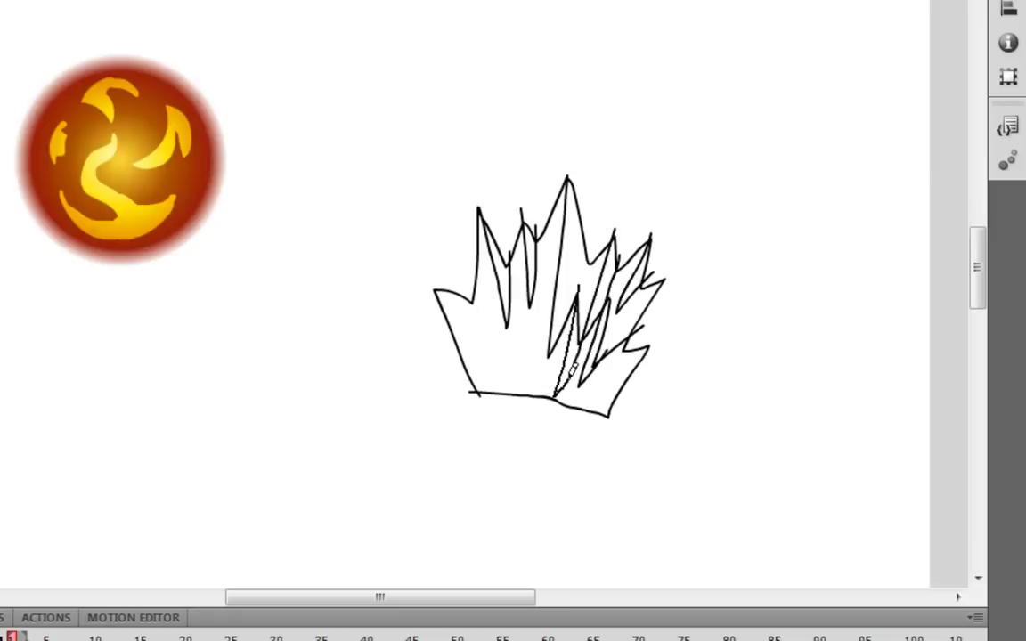
{"action": "left_click_drag", "start_coordinate": [472, 297], "coordinate": [428, 285]}
{"action": "mouse_move", "coordinate": [512, 416]}
{"action": "left_mouse_down"}
{"action": "mouse_move", "coordinate": [520, 332]}
{"action": "mouse_move", "coordinate": [530, 414]}
{"action": "mouse_move", "coordinate": [575, 413]}
{"action": "mouse_move", "coordinate": [591, 397]}
{"action": "left_mouse_up"}
{"action": "mouse_move", "coordinate": [662, 280]}
{"action": "left_mouse_down"}
{"action": "mouse_move", "coordinate": [614, 334]}
{"action": "mouse_move", "coordinate": [644, 345]}
{"action": "left_mouse_up"}
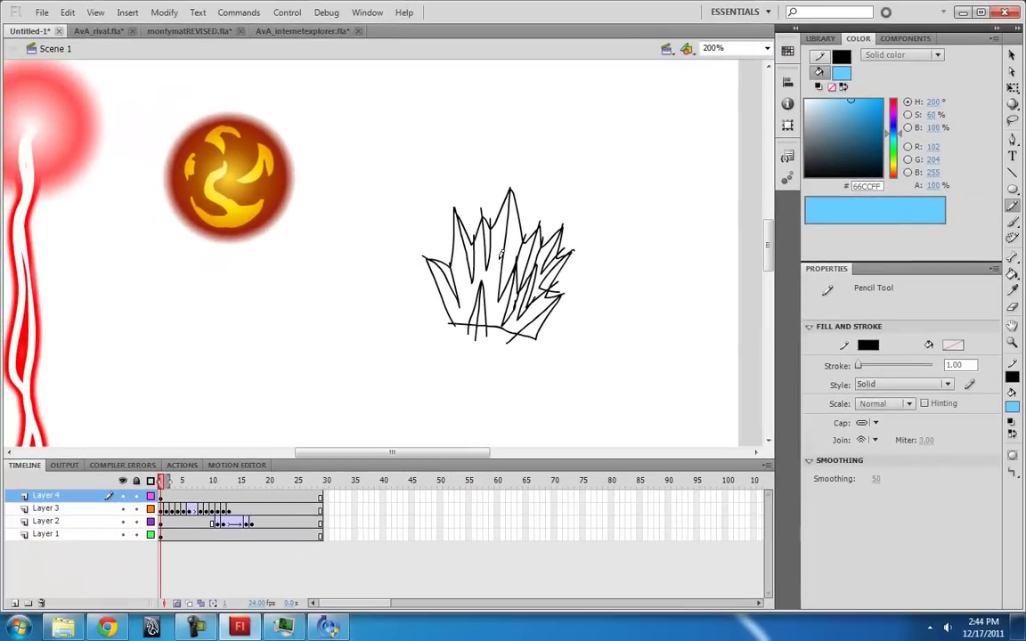
- Fill the main faces of the crystal's spikes with light blue 66CCFF using the Paint Bucket
{"action": "key", "text": "k"}
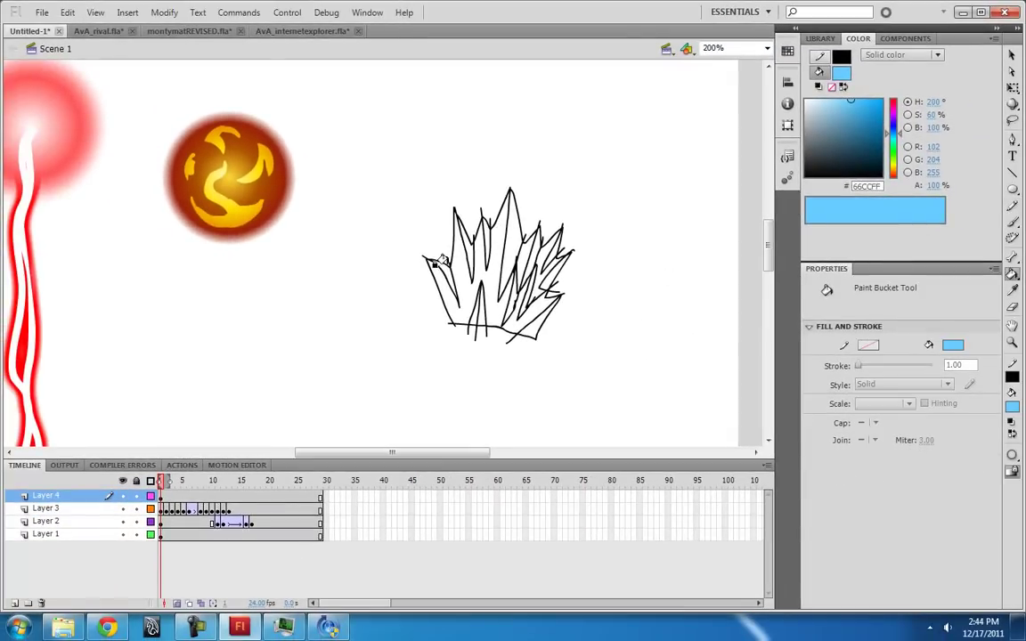
{"action": "left_click", "coordinate": [443, 239]}
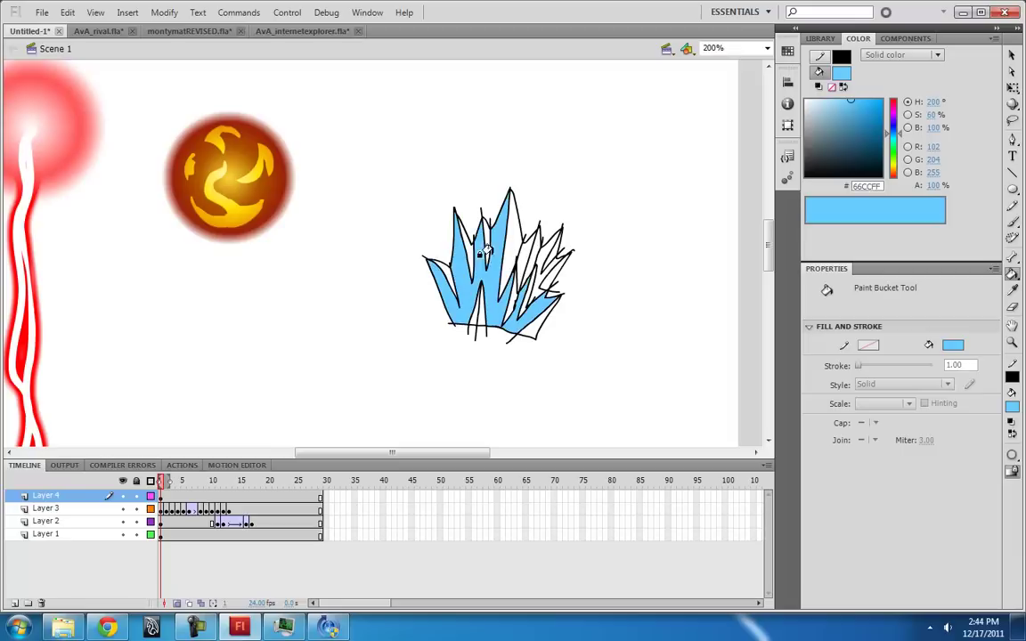
{"action": "left_click", "coordinate": [532, 247]}
{"action": "left_click", "coordinate": [549, 260]}
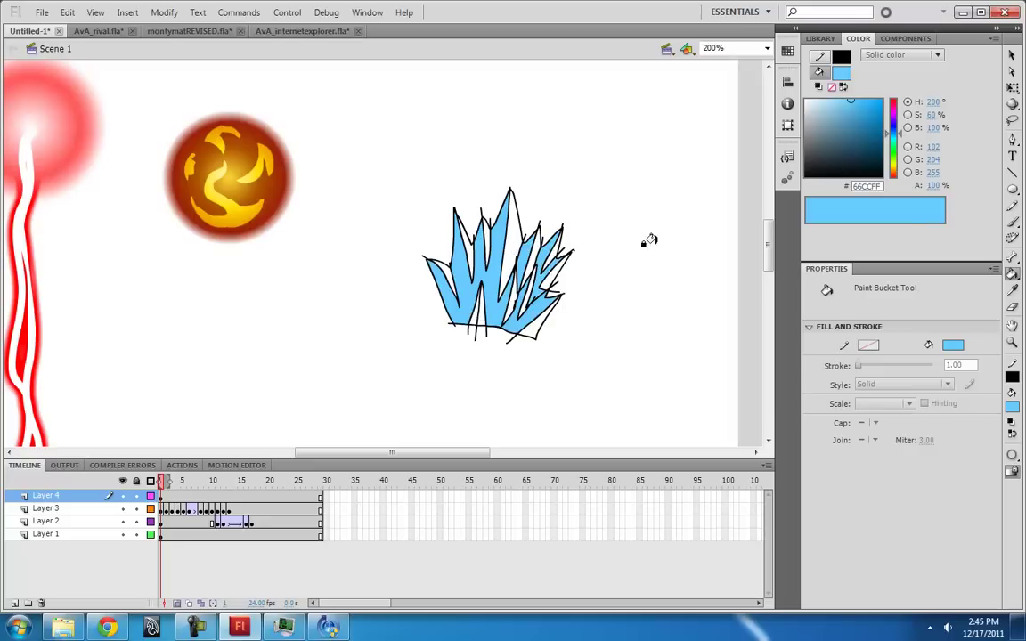
- Fill the shaded facets on the spikes' right sides with the darker blue 1E85B8
{"action": "left_click", "coordinate": [869, 120]}
{"action": "left_click", "coordinate": [513, 237]}
{"action": "left_click", "coordinate": [552, 253]}
{"action": "left_click", "coordinate": [528, 292]}
{"action": "left_click", "coordinate": [544, 317]}
{"action": "left_click", "coordinate": [480, 308]}
{"action": "left_click", "coordinate": [486, 246]}
{"action": "left_click", "coordinate": [466, 246]}
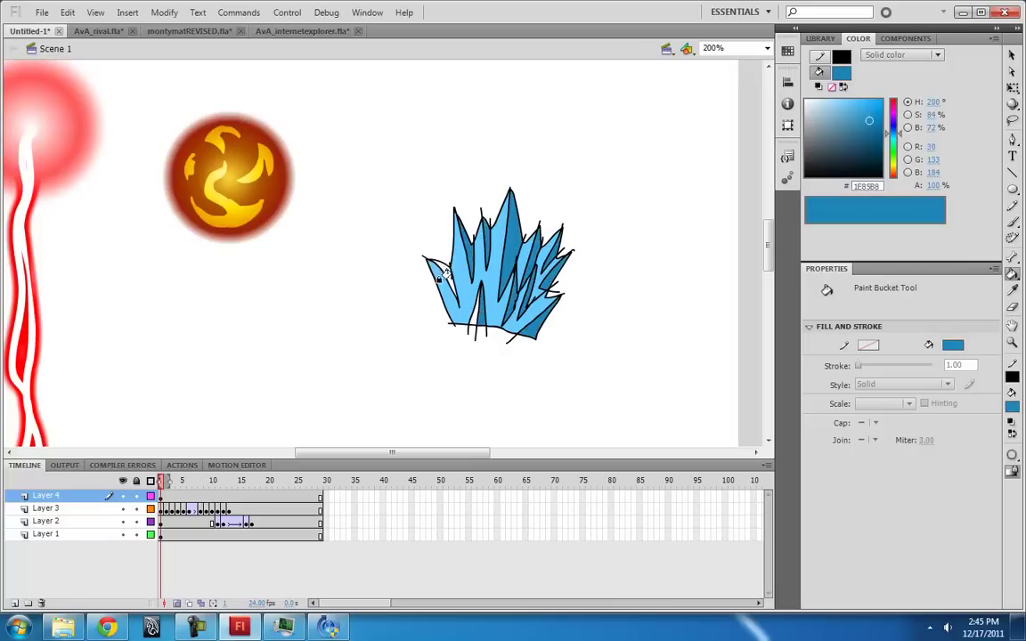
{"action": "left_click", "coordinate": [443, 272]}
- Draw pencil dividing lines across the crystal's spikes and fill the separated highlight facets with pale blue B4E6FF
{"action": "key", "text": "i"}
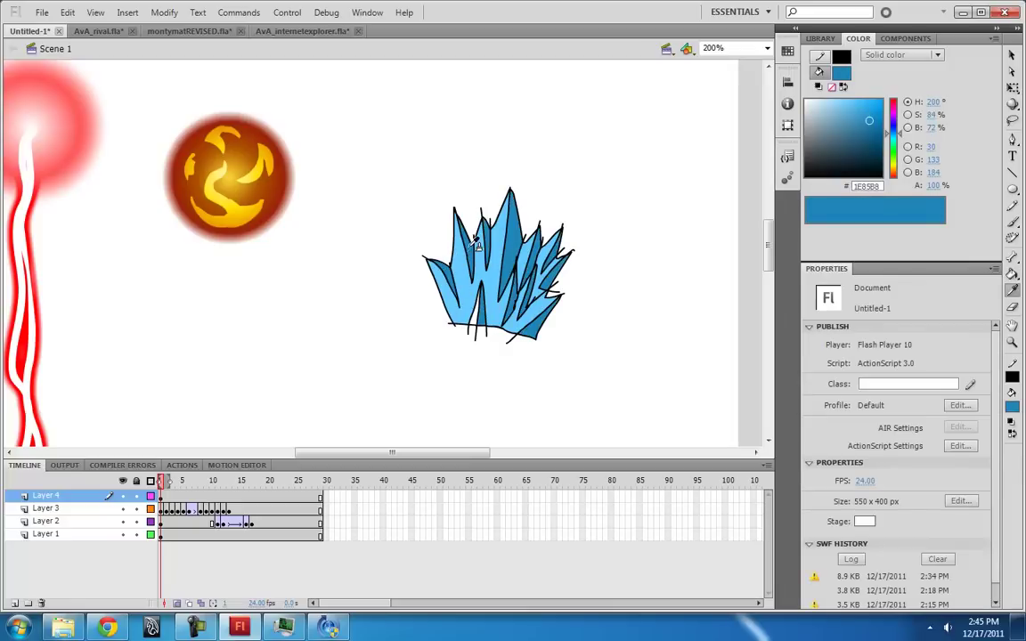
{"action": "key", "text": "y"}
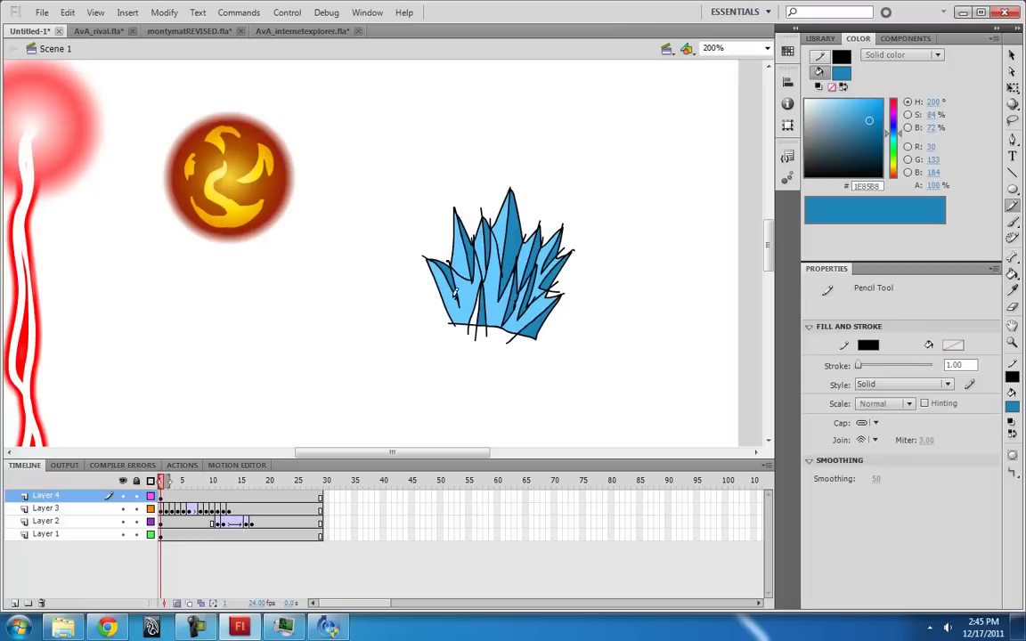
{"action": "left_click", "coordinate": [826, 100]}
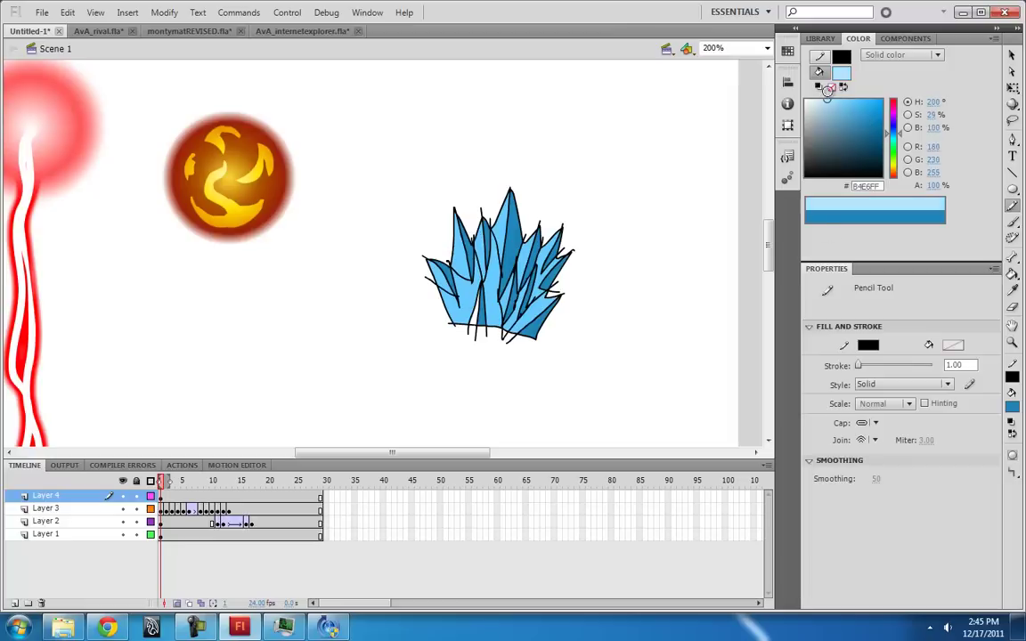
{"action": "key", "text": "k"}
{"action": "left_click", "coordinate": [460, 245]}
{"action": "left_click", "coordinate": [477, 249]}
{"action": "left_click", "coordinate": [434, 273]}
{"action": "left_click", "coordinate": [480, 279]}
{"action": "key", "text": "ctrl+z"}
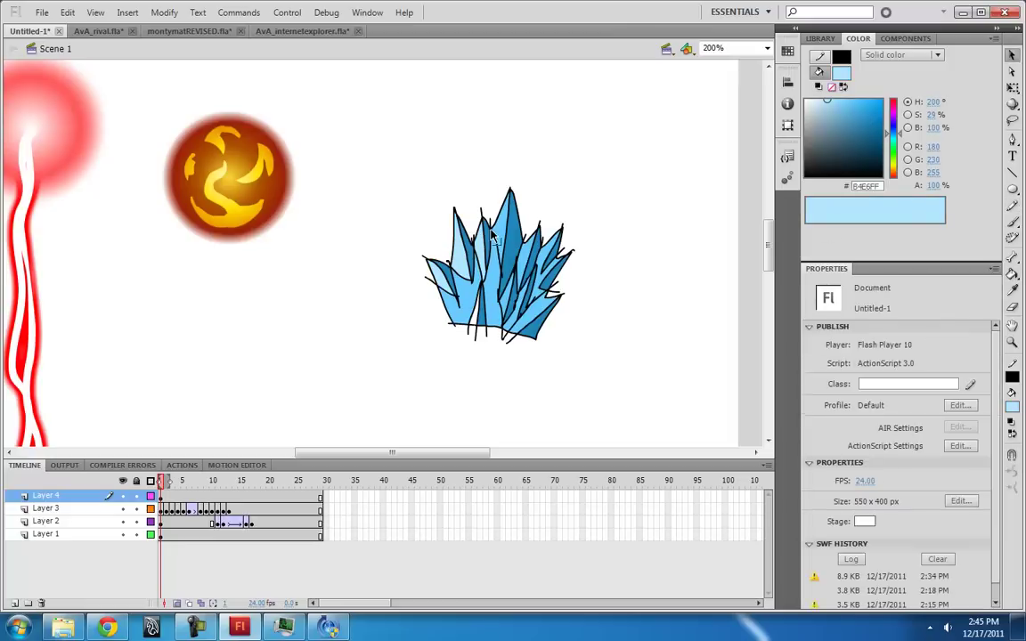
- Close the line gap beside the tallest spike and fill that spike's left facet with pale blue B4E6FF
{"action": "left_click", "coordinate": [499, 271]}
{"action": "key", "text": "ctrl+z"}
{"action": "left_click", "coordinate": [496, 267], "text": "ctrl"}
{"action": "key", "text": "ctrl+equal"}
{"action": "key", "text": "ctrl+equal"}
{"action": "key", "text": "ctrl+shift+a"}
{"action": "left_click_drag", "start_coordinate": [368, 172], "coordinate": [361, 160]}
{"action": "left_click", "coordinate": [381, 163]}
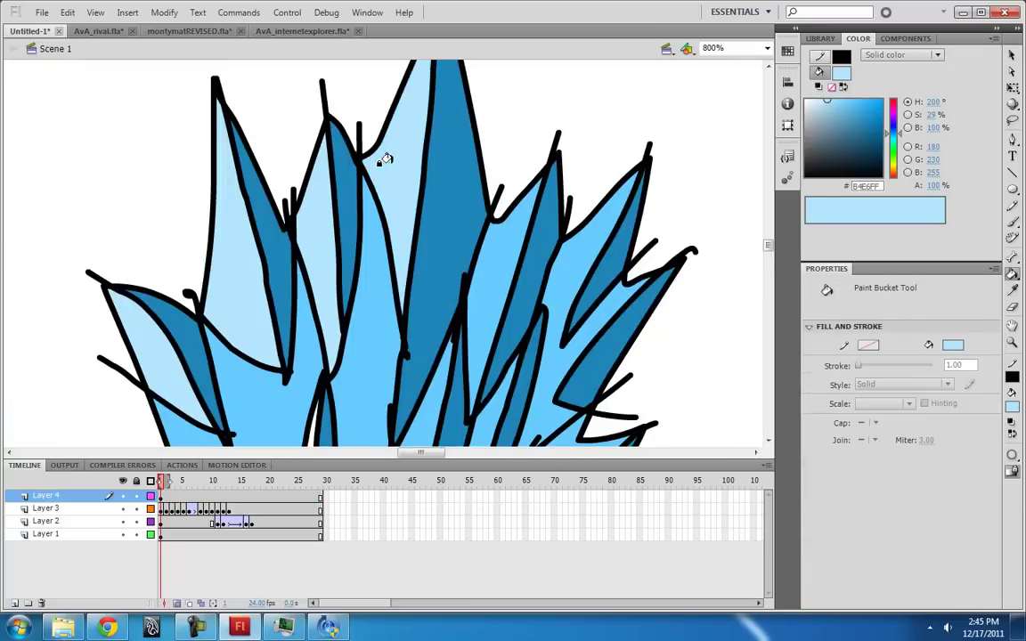
- Select all the connected black outline strokes of the ice crystal and delete them, leaving only its blue fills
{"action": "key", "text": "ctrl+minus"}
{"action": "key", "text": "ctrl+minus"}
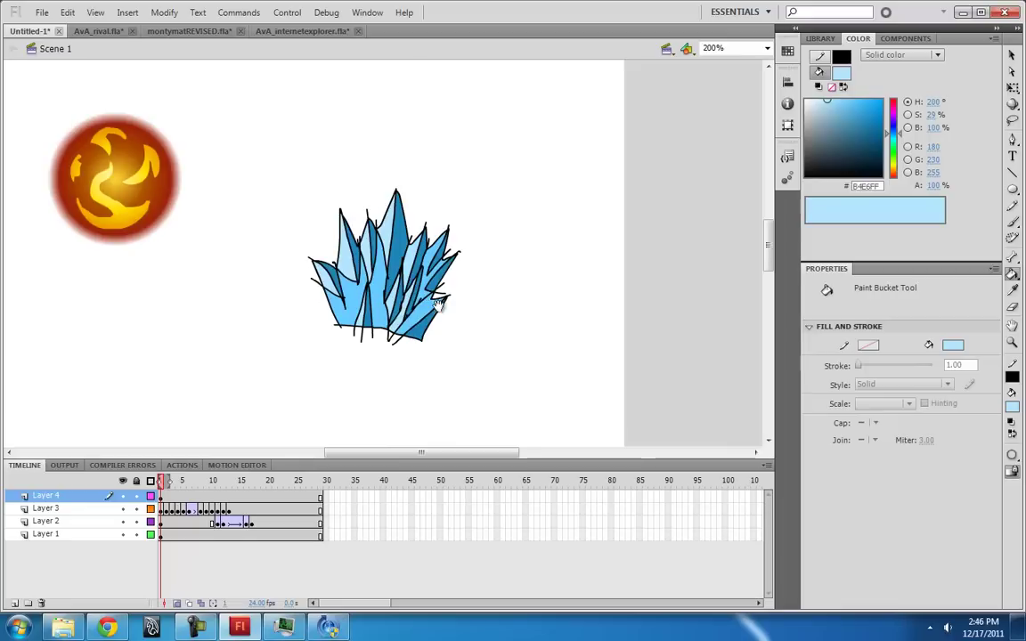
{"action": "left_click_drag", "start_coordinate": [438, 306], "coordinate": [509, 283]}
{"action": "double_click", "coordinate": [492, 317], "text": "ctrl"}
{"action": "key", "text": "ctrl+shift+a"}
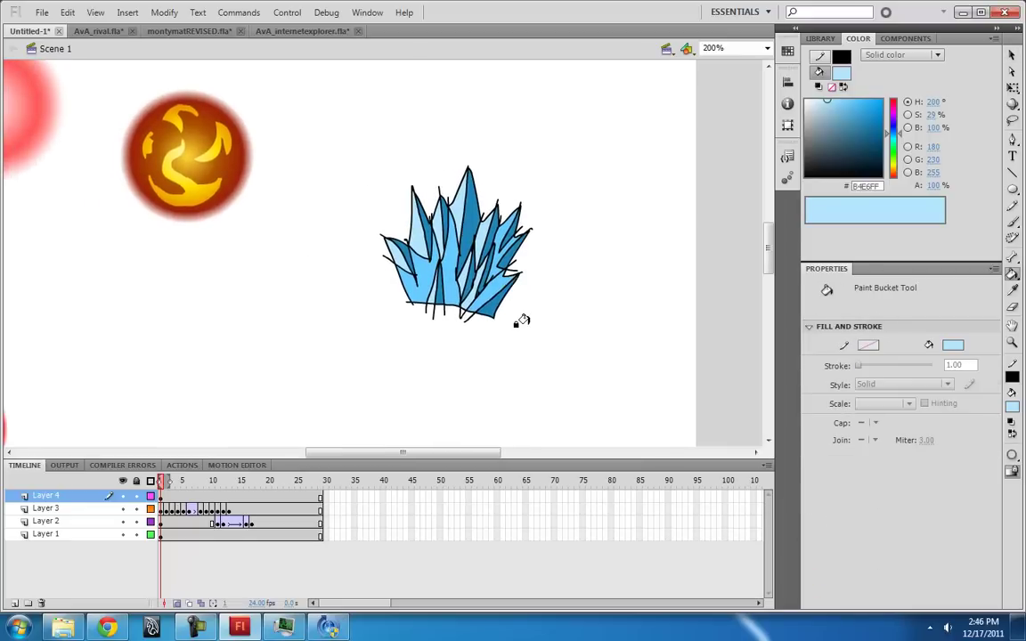
{"action": "key", "text": "v"}
{"action": "double_click", "coordinate": [463, 231]}
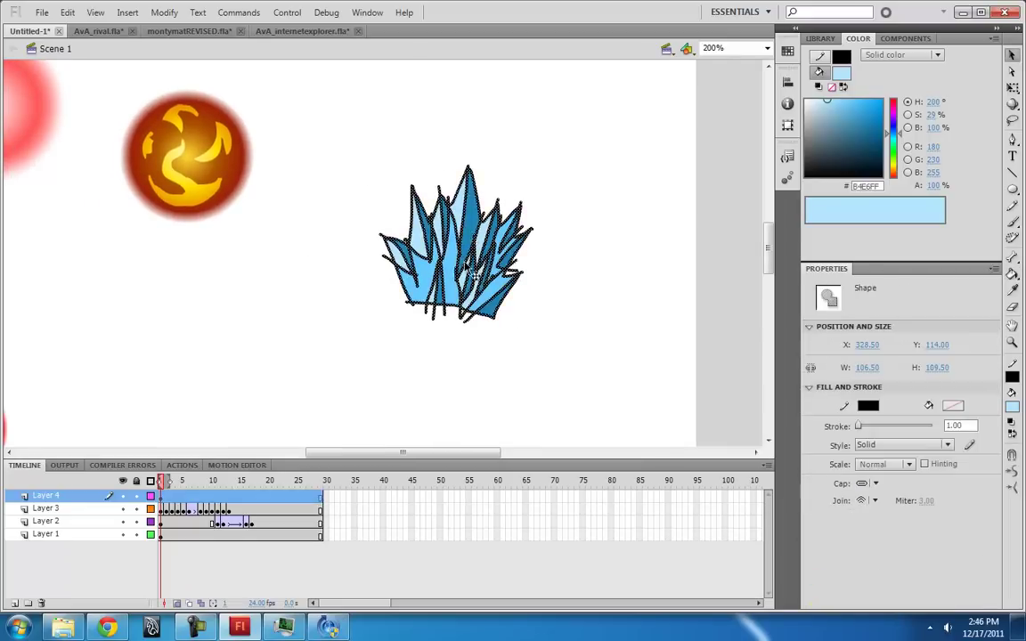
{"action": "key", "text": "Delete"}
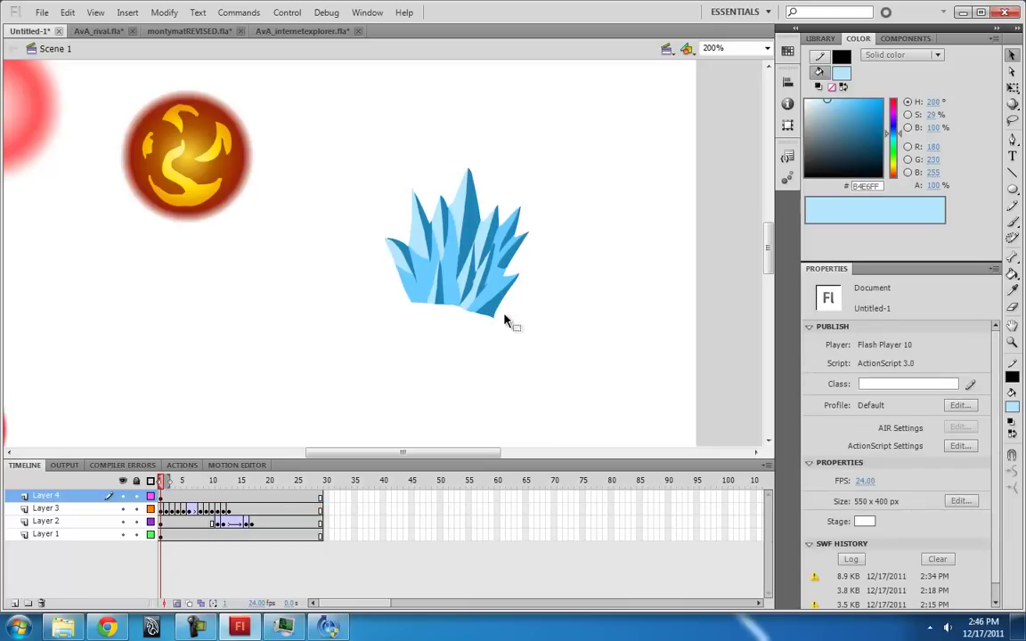
- Try filling the crystal's lower-left face with pale blue B4E6FF sampled from a highlight facet, and undo the fill
{"action": "key", "text": "i"}
{"action": "left_click", "coordinate": [506, 279]}
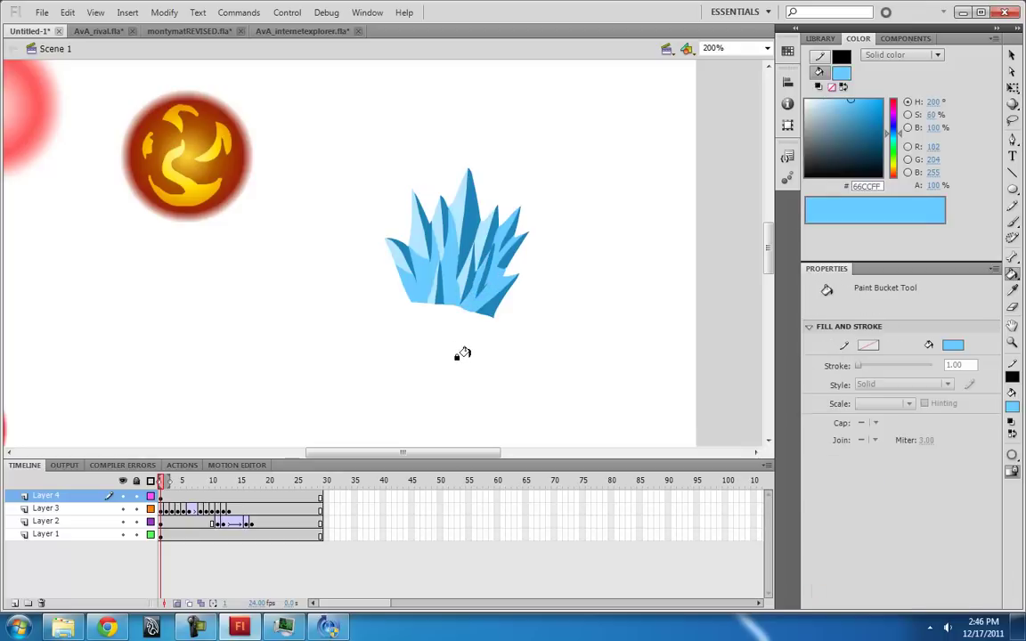
{"action": "key", "text": "i"}
{"action": "left_click", "coordinate": [425, 251]}
{"action": "left_click", "coordinate": [423, 287]}
{"action": "key", "text": "ctrl+z"}
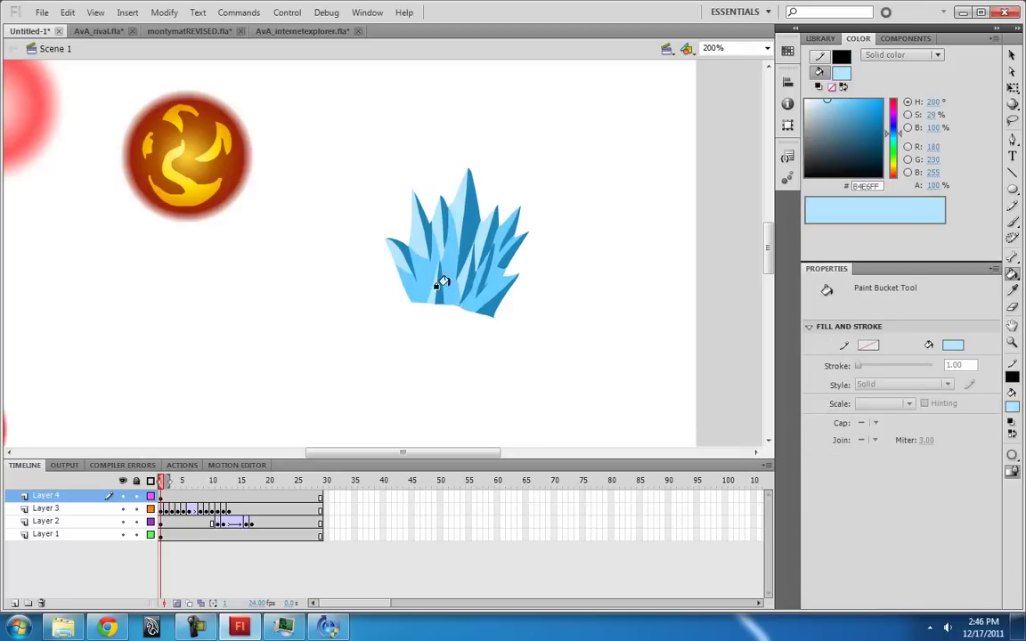
- Separate the crystal's lower-left face with a pencil line, fill it with pale blue B4E6FF and delete the dividing line
{"action": "key", "text": "y"}
{"action": "key", "text": "k"}
{"action": "left_click", "coordinate": [419, 294]}
{"action": "mouse_move", "coordinate": [430, 265]}
{"action": "left_mouse_down"}
{"action": "mouse_move", "coordinate": [437, 302]}
{"action": "mouse_move", "coordinate": [487, 284]}
{"action": "left_mouse_up"}
{"action": "key", "text": "v"}
{"action": "left_click", "coordinate": [435, 293]}
{"action": "key", "text": "Delete"}
- Divide off a facet near the centre of the crystal's base, fill it with pale blue B4E6FF and remove the pencil line
{"action": "key", "text": "y"}
{"action": "key", "text": "k"}
{"action": "key", "text": "y"}
{"action": "key", "text": "k"}
{"action": "left_click", "coordinate": [468, 302]}
{"action": "key", "text": "v"}
{"action": "left_click", "coordinate": [473, 302]}
{"action": "key", "text": "Delete"}
- Pencil off the lower-right spike's upper facet, fill it with B4E6FF without leaving the line, and sample light blue 66CCFF
{"action": "key", "text": "y"}
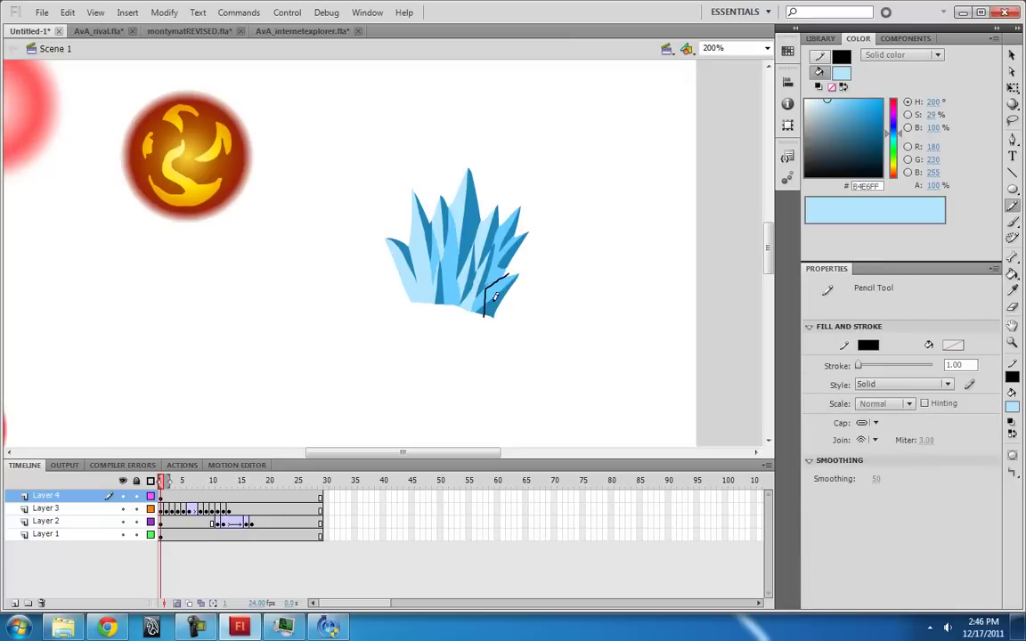
{"action": "key", "text": "k"}
{"action": "left_click", "coordinate": [495, 288]}
{"action": "key", "text": "v"}
{"action": "double_click", "coordinate": [495, 282]}
{"action": "key", "text": "Delete"}
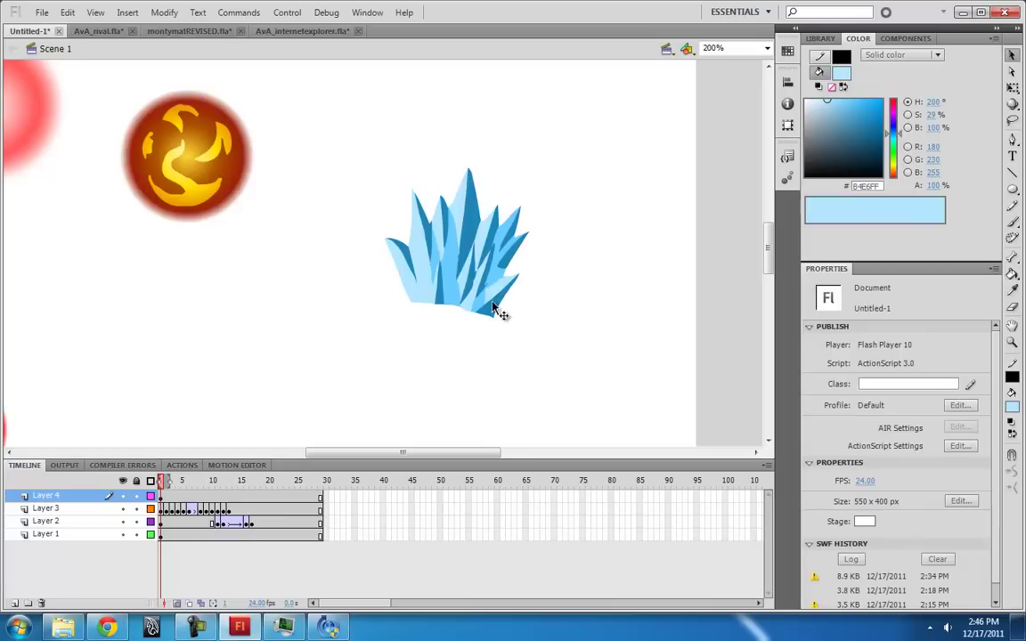
{"action": "key", "text": "i"}
{"action": "left_click", "coordinate": [503, 254]}
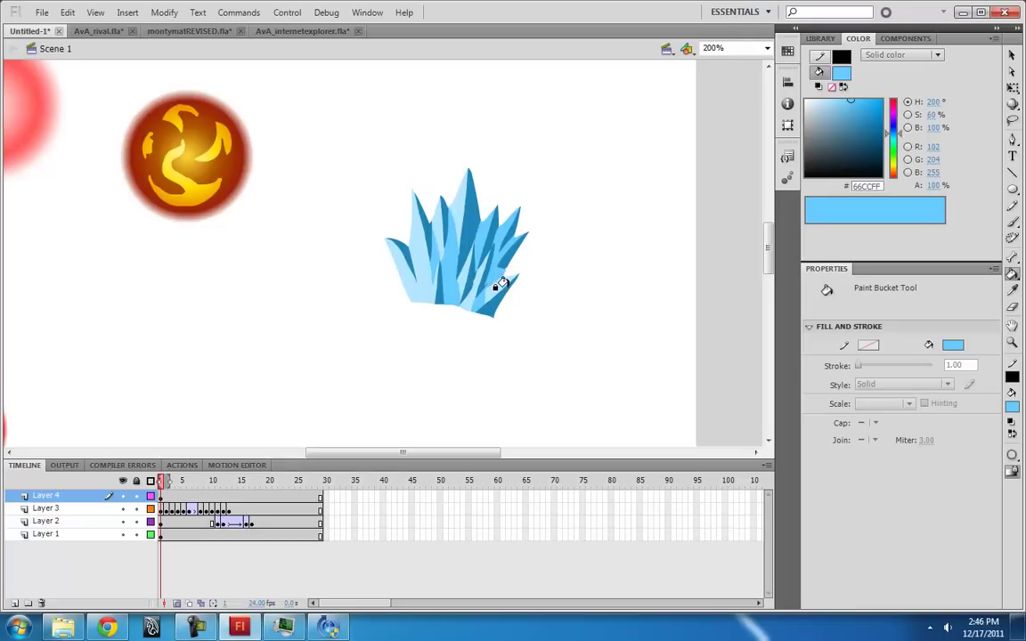
- Convert the whole crystal on Layer 4 into a graphic symbol named ice
{"action": "key", "text": "v"}
{"action": "key", "text": "ctrl+a"}
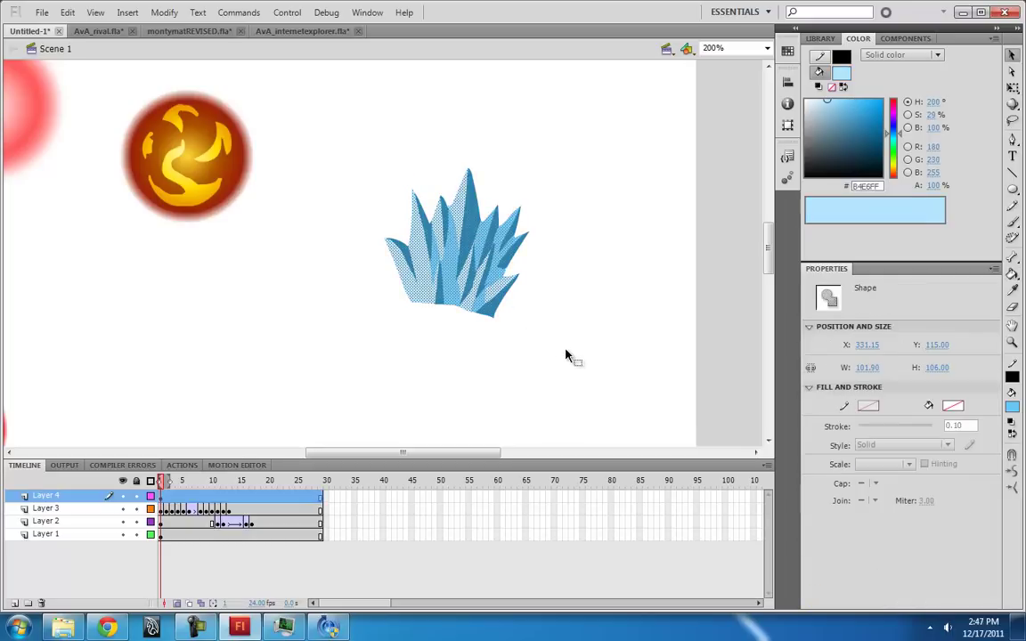
{"action": "key", "text": "F8"}
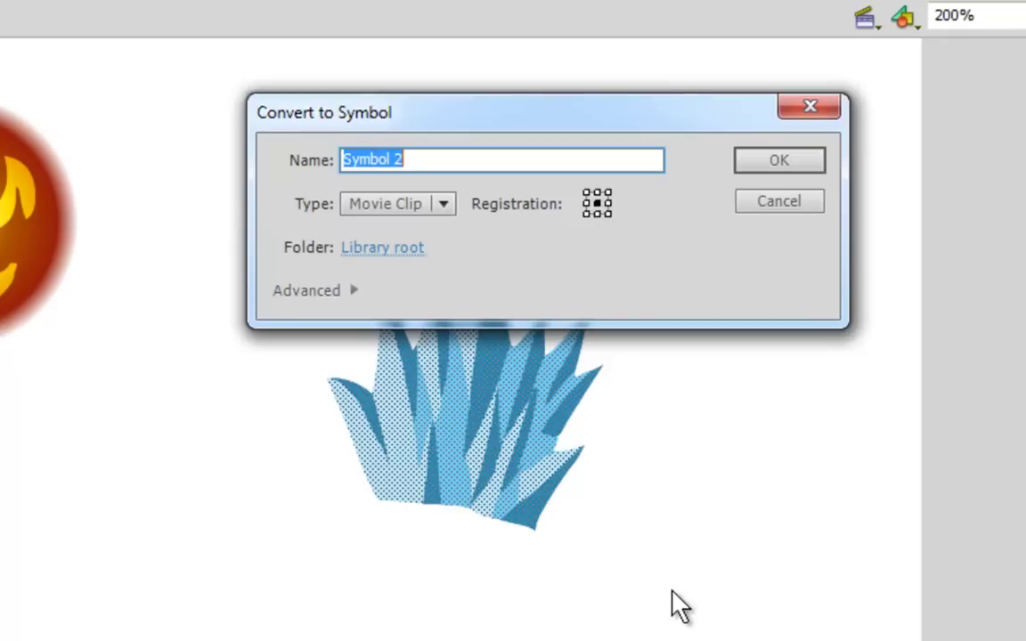
{"action": "type", "text": "ice"}
{"action": "left_click", "coordinate": [443, 204]}
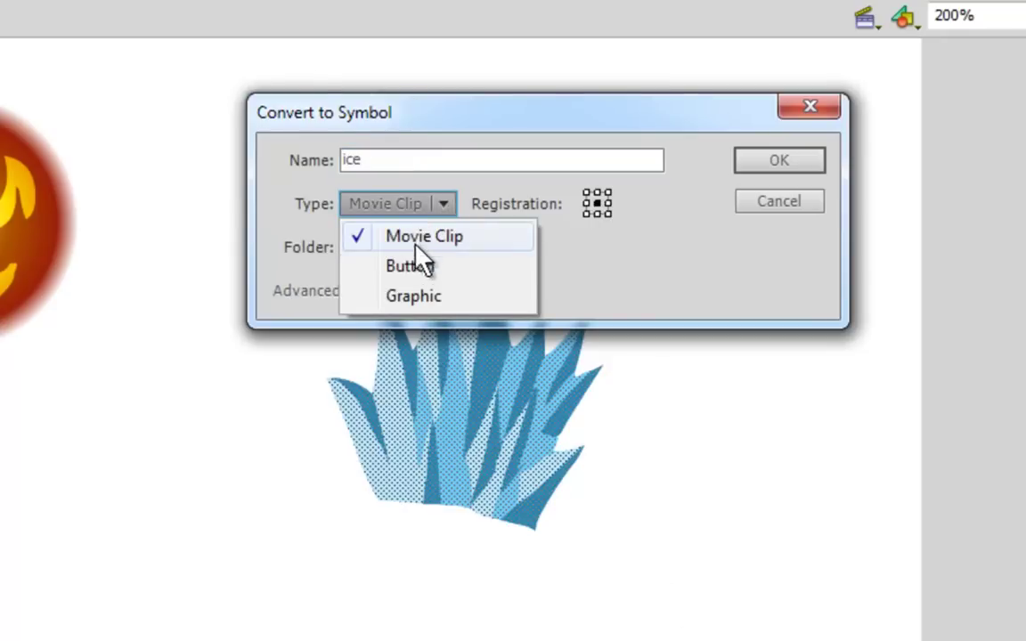
{"action": "left_click", "coordinate": [414, 296]}
{"action": "left_click", "coordinate": [751, 162]}
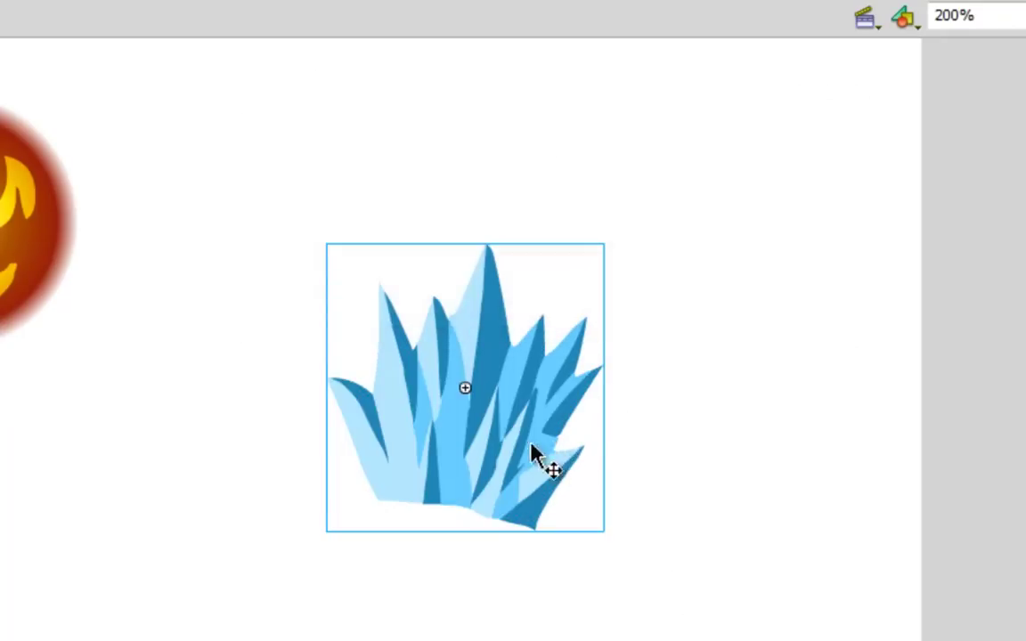
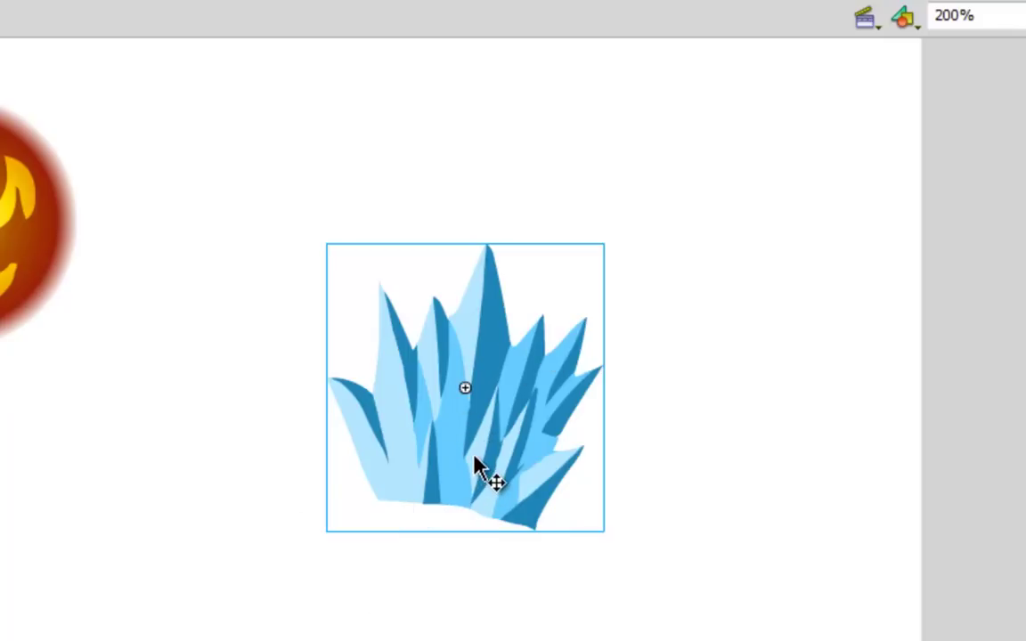
- Paste a second ice instance, distribute both instances to their own layers and delete the emptied Layer 4
{"action": "key", "text": "ctrl+v"}
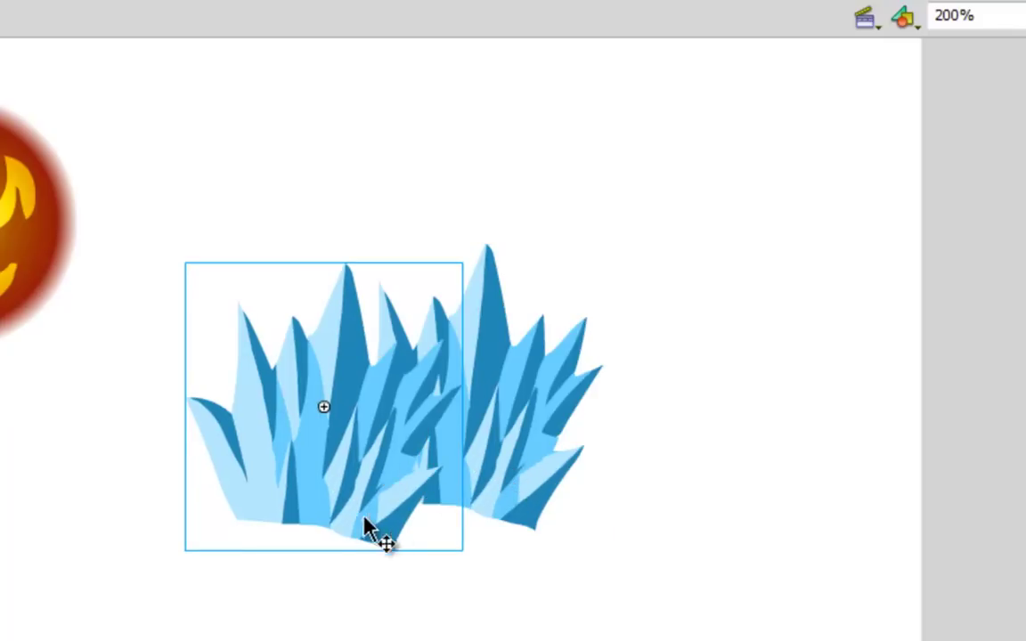
{"action": "left_click", "coordinate": [523, 426], "text": "shift"}
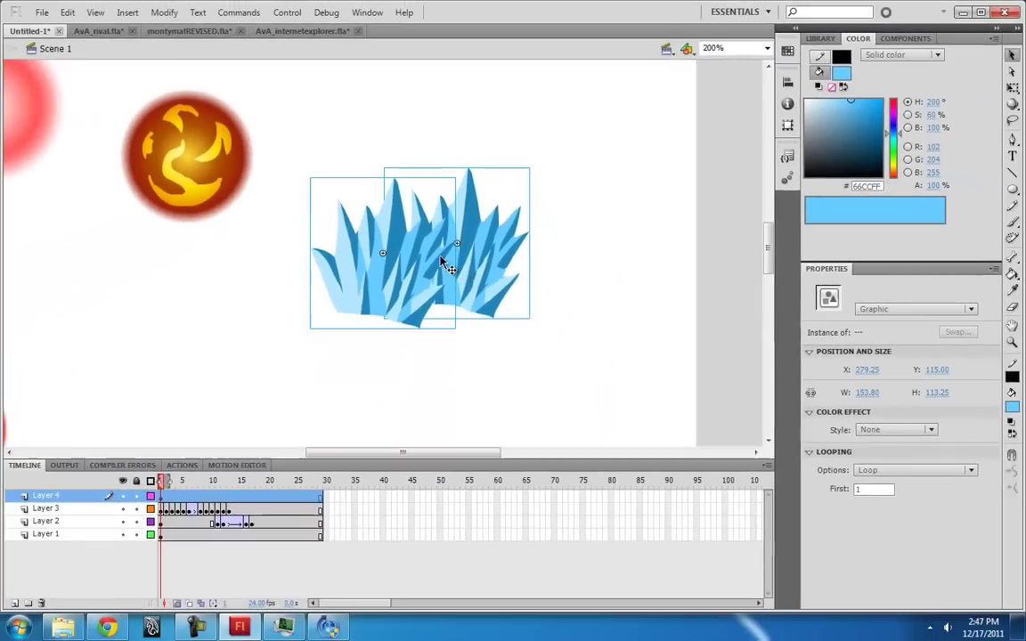
{"action": "right_click", "coordinate": [443, 261]}
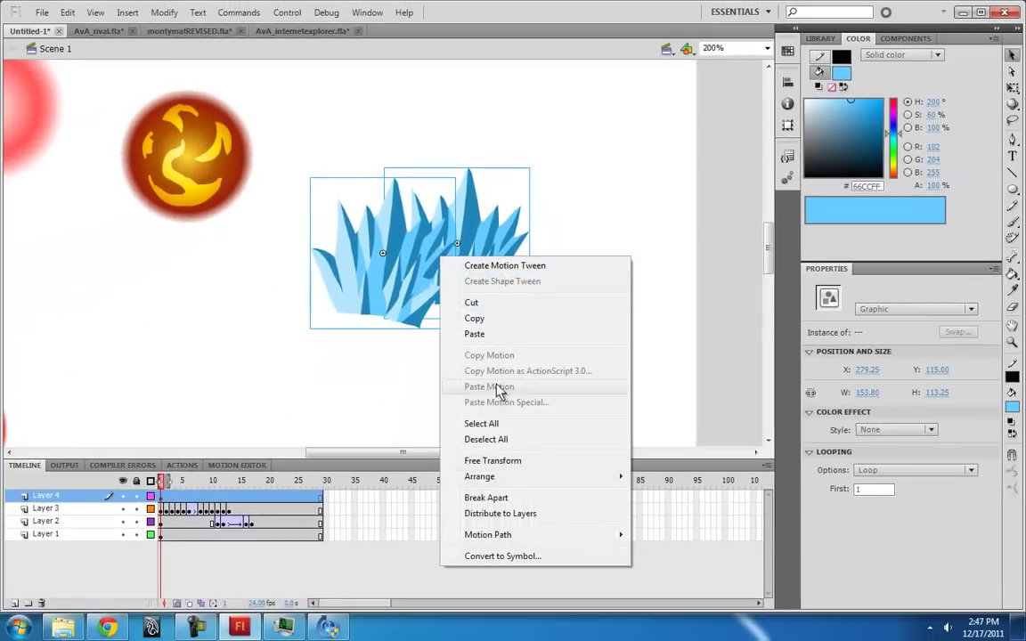
{"action": "left_click", "coordinate": [500, 514]}
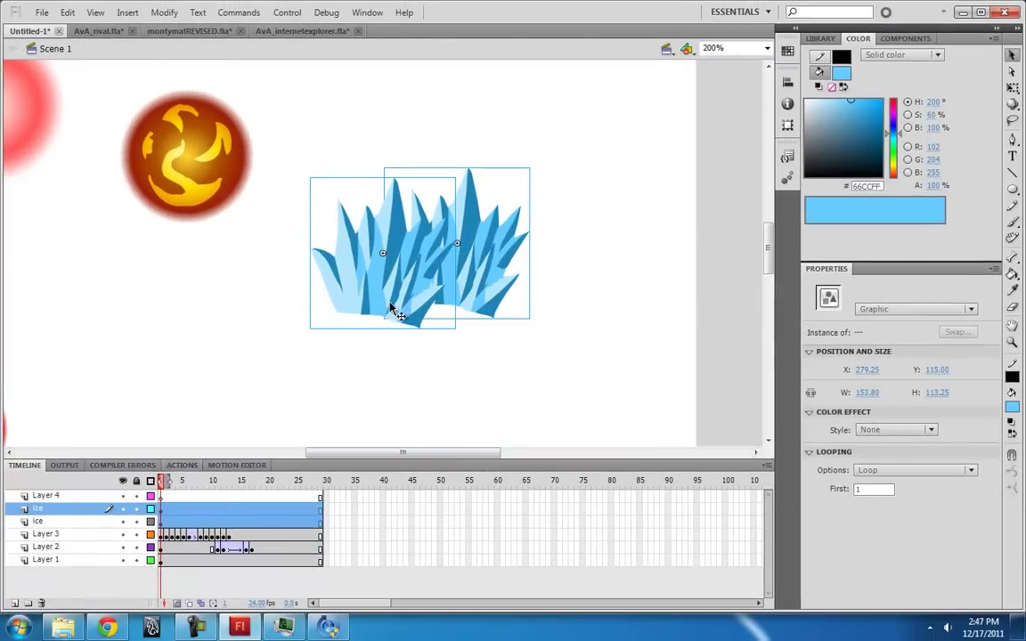
{"action": "left_click", "coordinate": [49, 496]}
{"action": "left_click", "coordinate": [41, 603]}
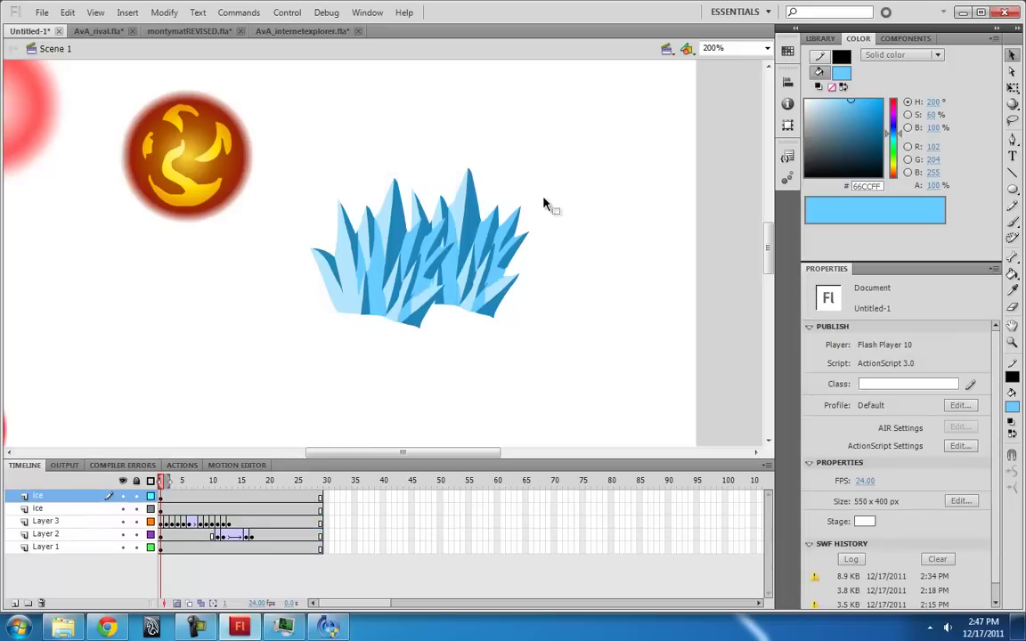
- Overlap the front crystal with the rear one and shrink it to about 17 px wide around a transformation point at its base
{"action": "left_click_drag", "start_coordinate": [399, 274], "coordinate": [465, 264]}
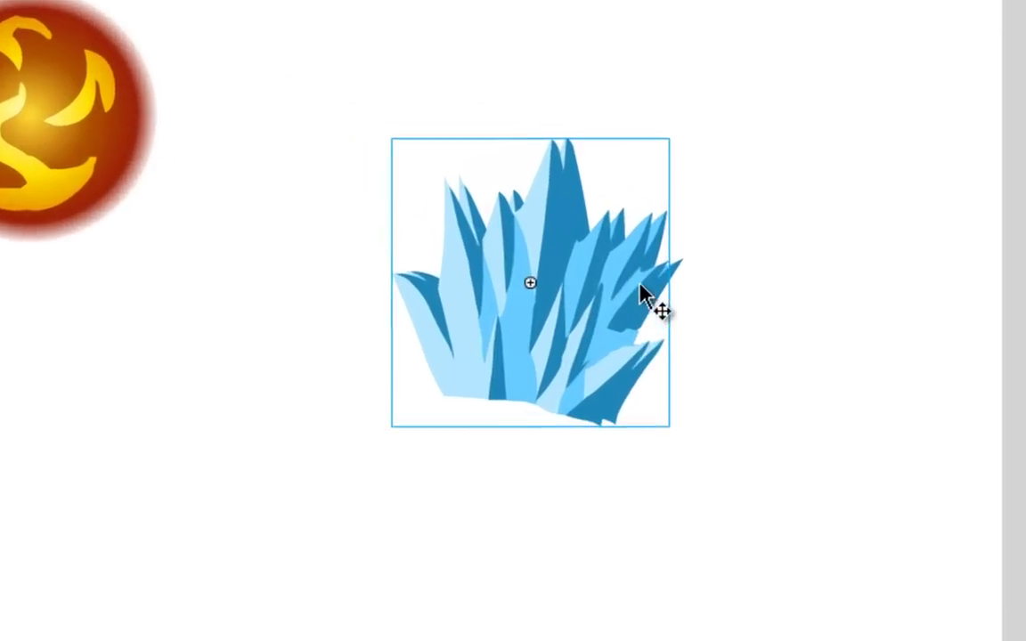
{"action": "key", "text": "q"}
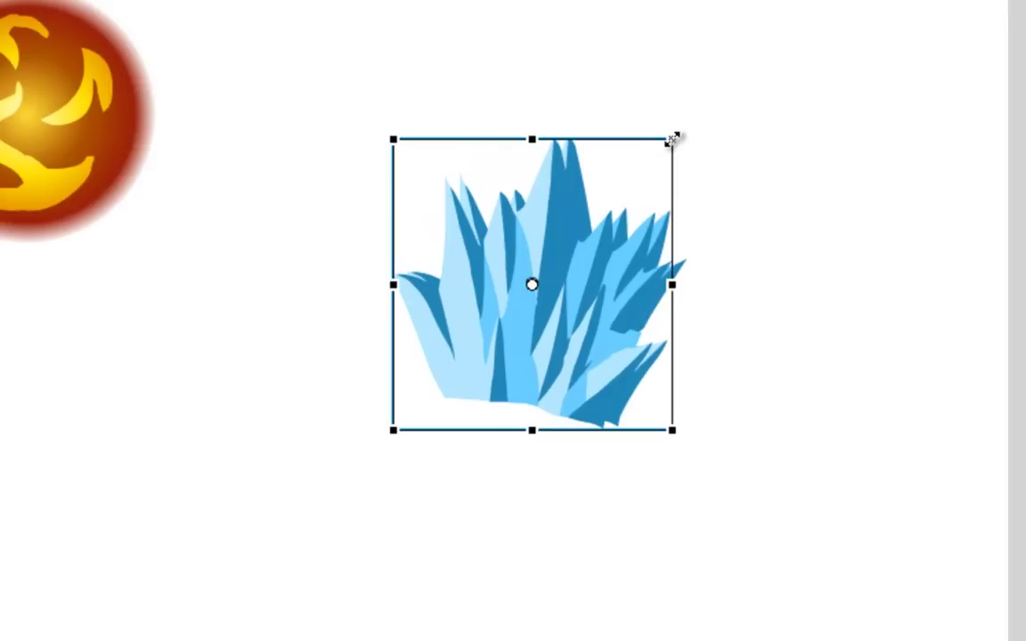
{"action": "left_click_drag", "start_coordinate": [532, 287], "coordinate": [533, 398]}
{"action": "left_click_drag", "start_coordinate": [672, 140], "coordinate": [559, 354]}
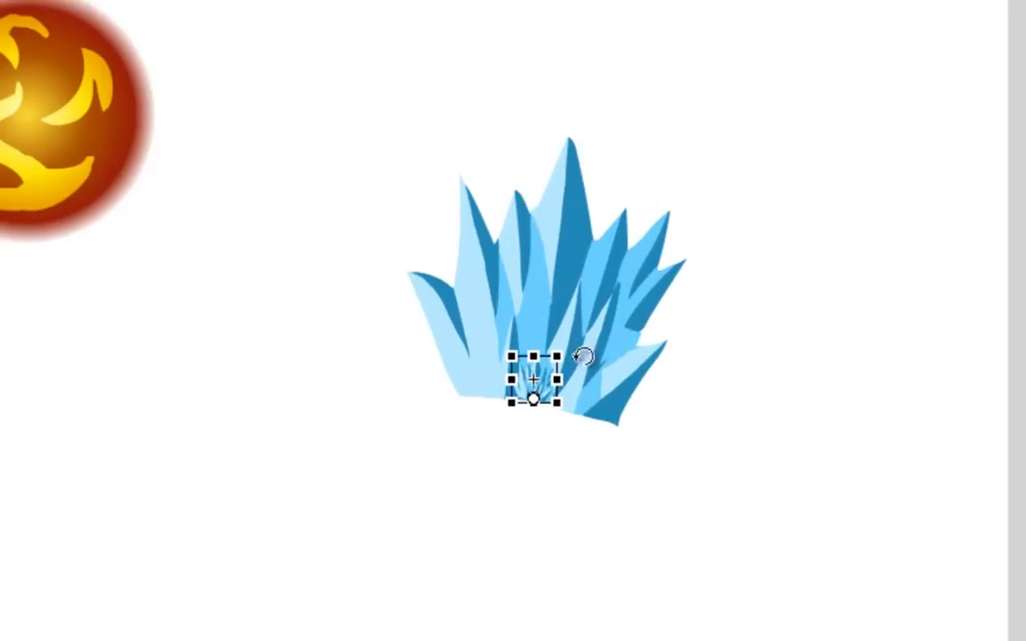
- Move the rear crystal's transformation point to its base and shrink the crystal to about 16 px wide
{"action": "left_click", "coordinate": [565, 296]}
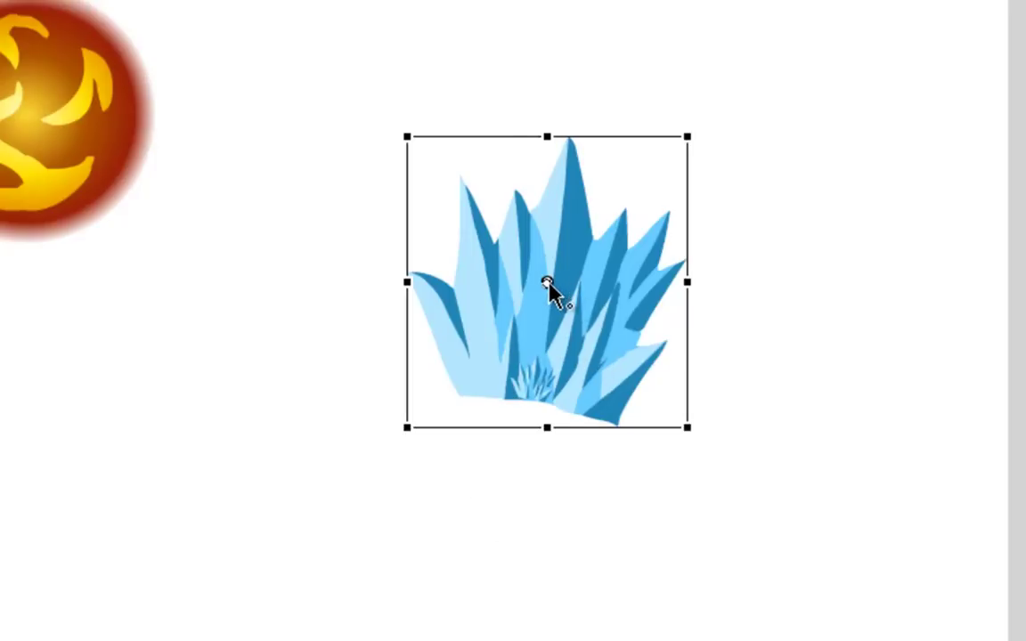
{"action": "left_click_drag", "start_coordinate": [547, 385], "coordinate": [541, 398]}
{"action": "left_click_drag", "start_coordinate": [689, 138], "coordinate": [561, 321]}
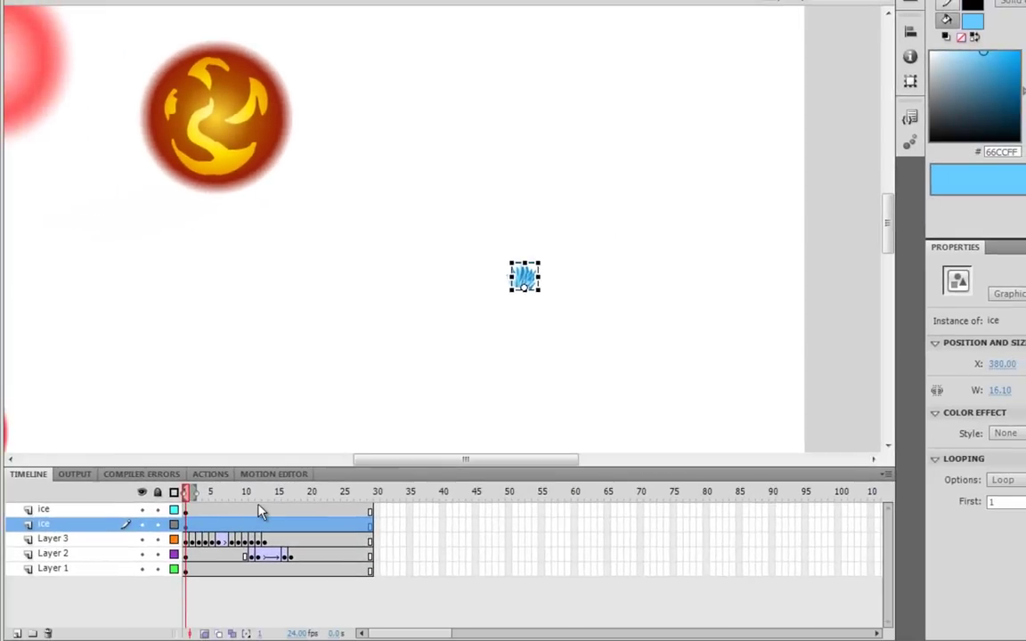
- Insert keyframes at frame 17 on both ice layers and enlarge the front crystal there to about 33 px wide
{"action": "left_click", "coordinate": [259, 511]}
{"action": "left_click", "coordinate": [293, 525]}
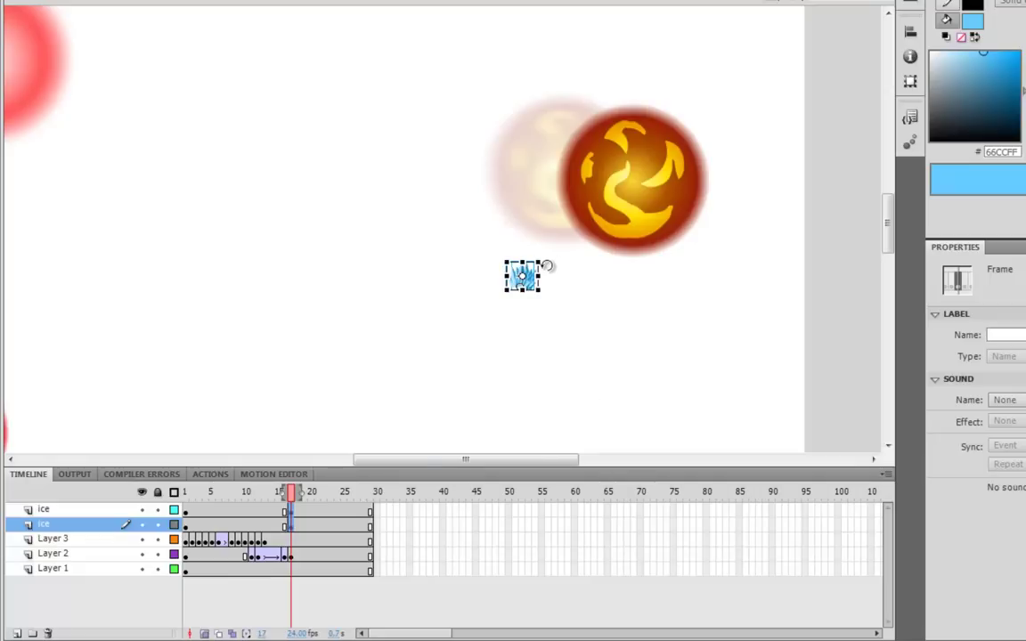
{"action": "left_click", "coordinate": [522, 277]}
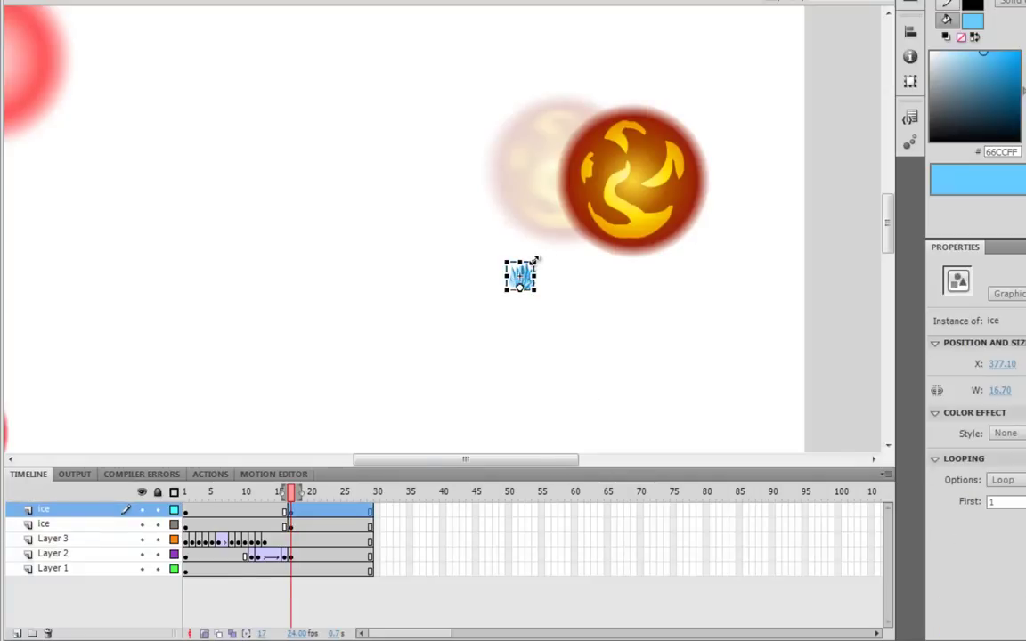
{"action": "left_click_drag", "start_coordinate": [535, 259], "coordinate": [556, 231]}
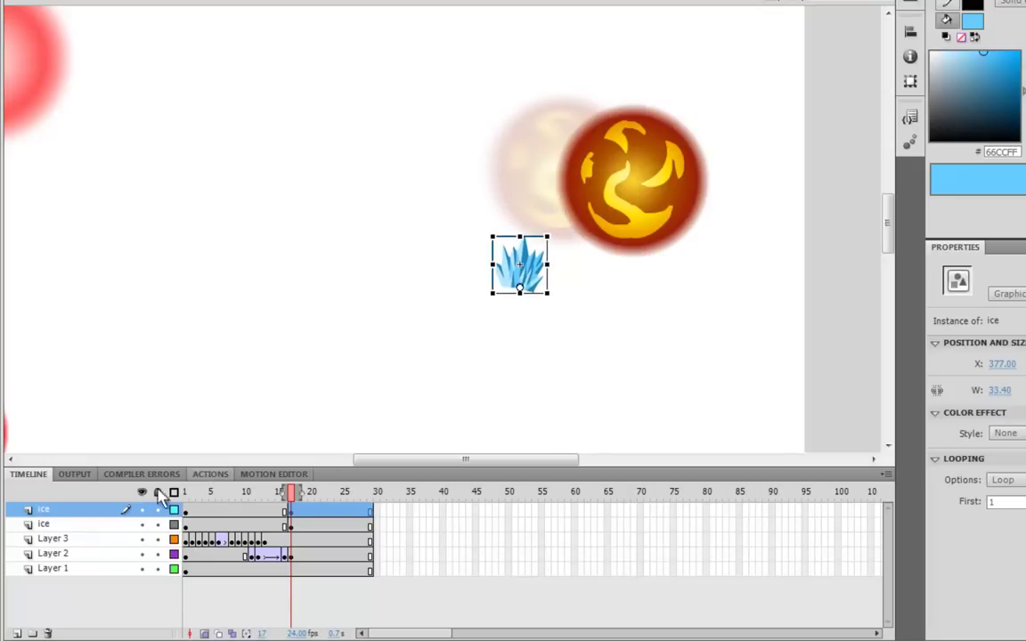
- At frame 17, enlarge the rear crystal greatly with the front layer temporarily hidden, and scale the front crystal up further
{"action": "left_click", "coordinate": [141, 509]}
{"action": "left_click", "coordinate": [524, 277]}
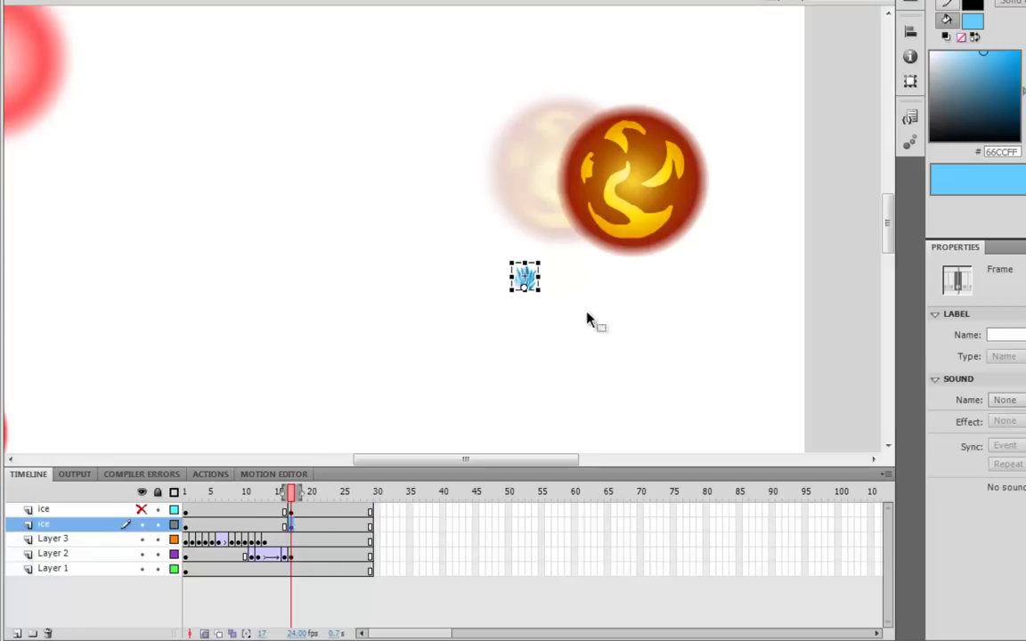
{"action": "left_click_drag", "start_coordinate": [545, 257], "coordinate": [653, 145]}
{"action": "left_click", "coordinate": [142, 509]}
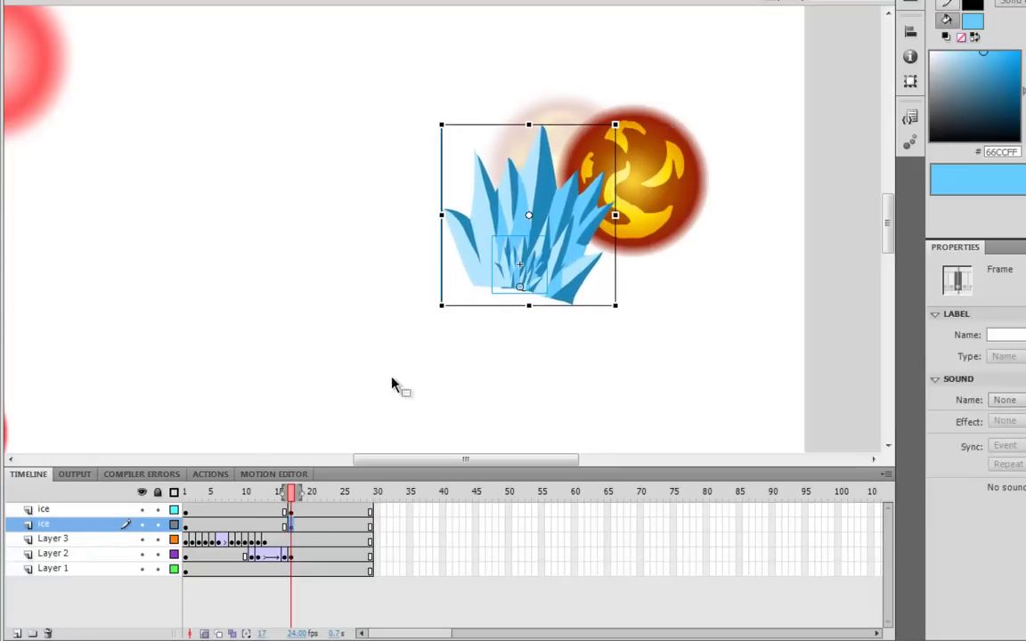
{"action": "left_click", "coordinate": [290, 512]}
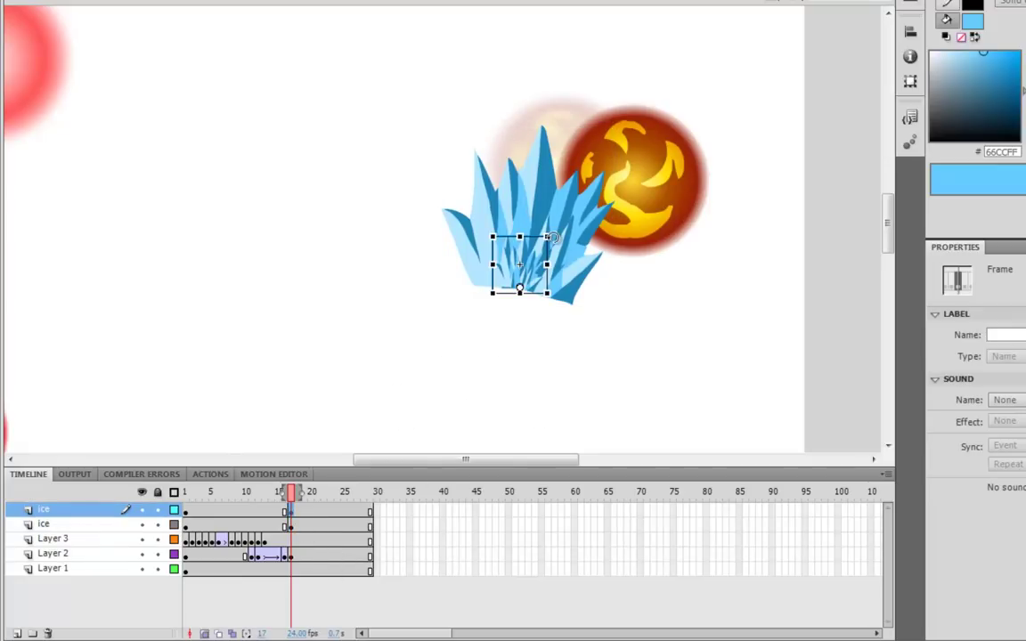
{"action": "left_click_drag", "start_coordinate": [548, 237], "coordinate": [604, 189]}
- Create classic tweens between frames 1 and 17 on both ice layers
{"action": "left_click_drag", "start_coordinate": [249, 494], "coordinate": [277, 493]}
{"action": "left_click_drag", "start_coordinate": [223, 513], "coordinate": [218, 525]}
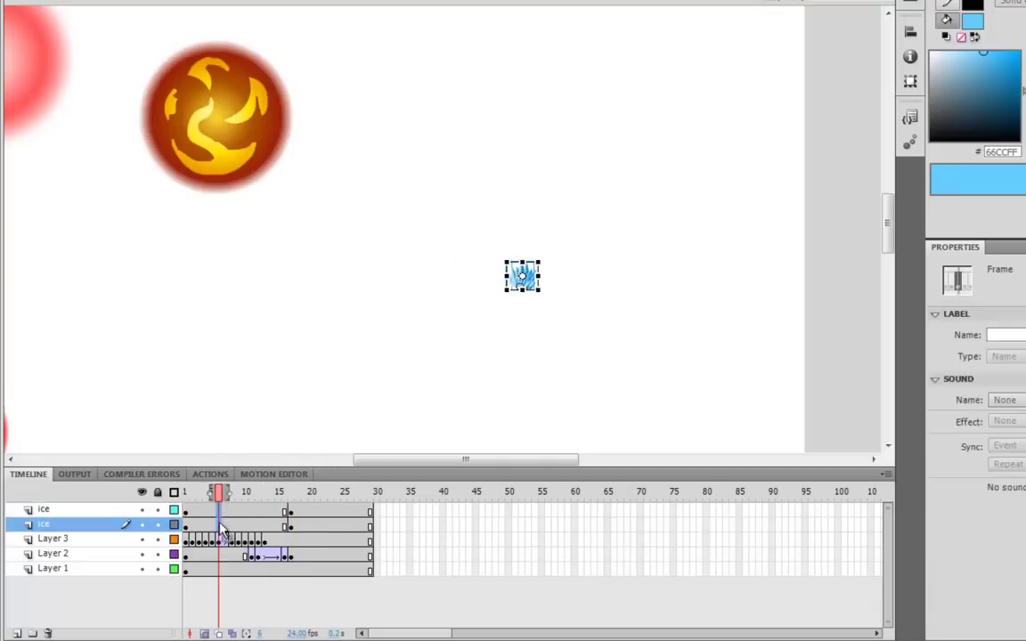
{"action": "right_click", "coordinate": [218, 525]}
{"action": "left_click", "coordinate": [268, 124]}
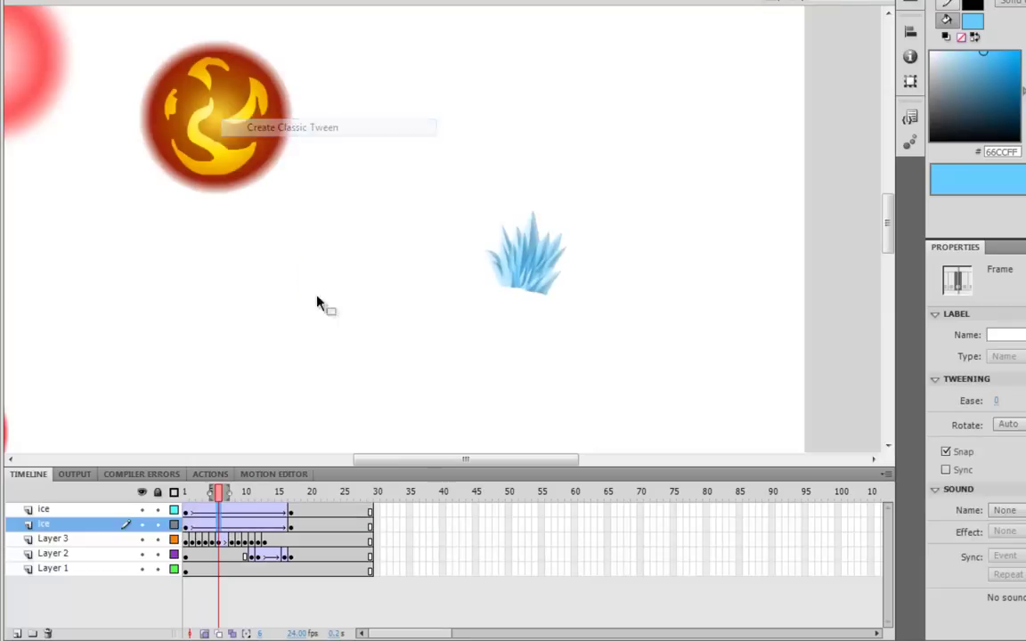
- Play the growing ice animation from frame 1 and inspect the opening frames of both ice layers
{"action": "left_click", "coordinate": [188, 526]}
{"action": "key", "text": "Return"}
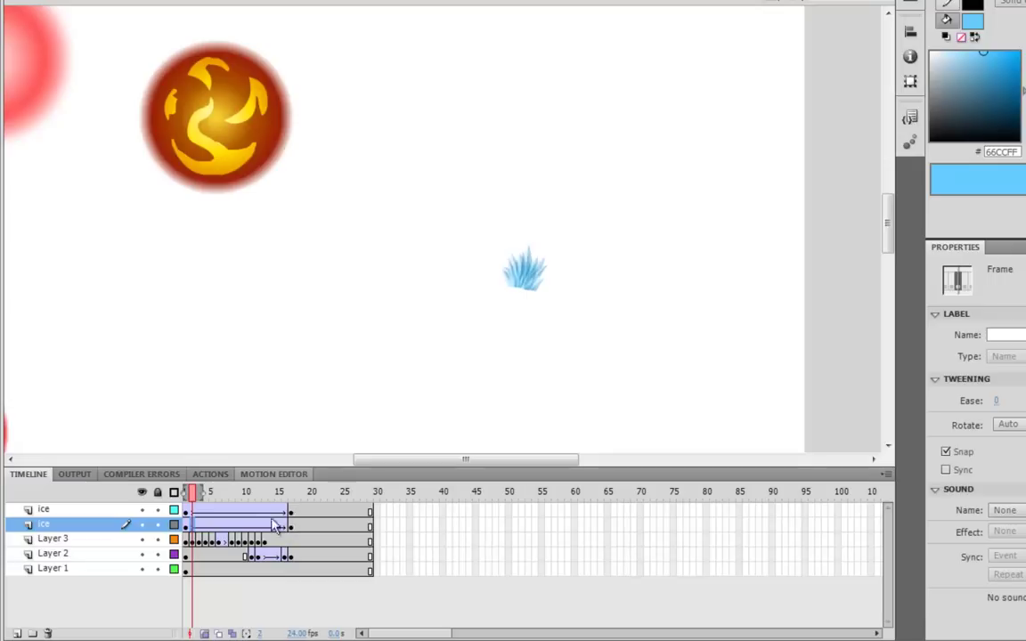
{"action": "left_click", "coordinate": [188, 526]}
{"action": "left_click", "coordinate": [187, 512]}
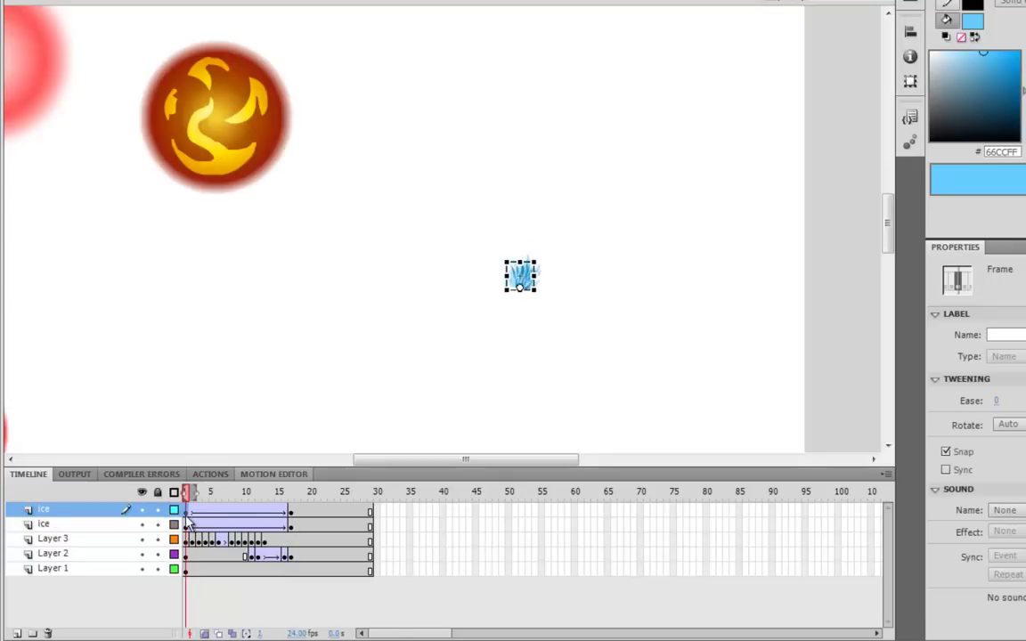
{"action": "left_click", "coordinate": [188, 525]}
{"action": "left_click", "coordinate": [192, 512]}
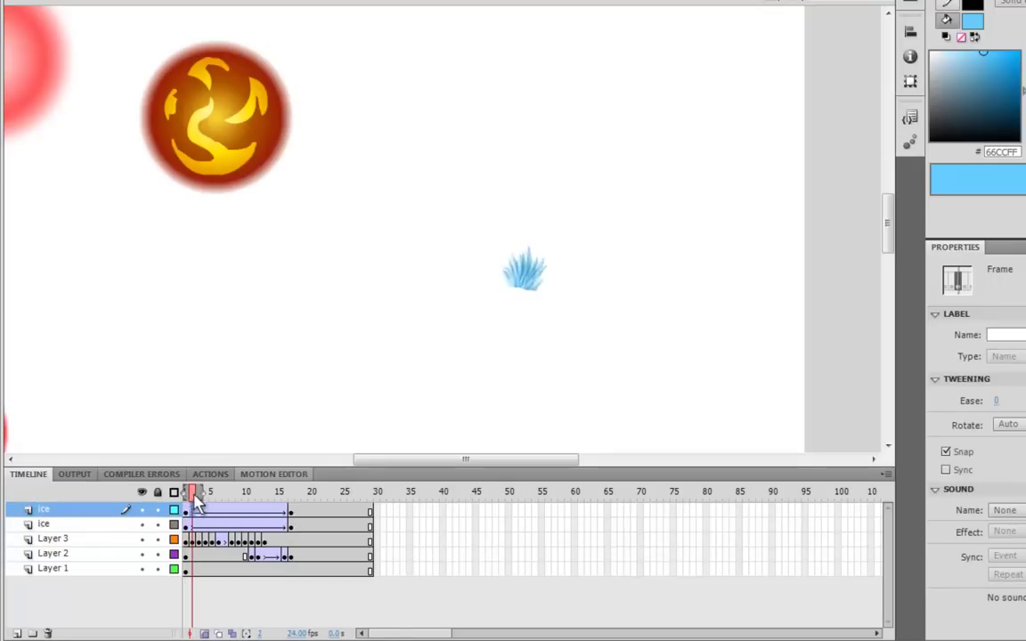
- Scrub through the ice growth and try moving the front ice layer's first keyframe to frame 7
{"action": "left_click_drag", "start_coordinate": [197, 493], "coordinate": [316, 500]}
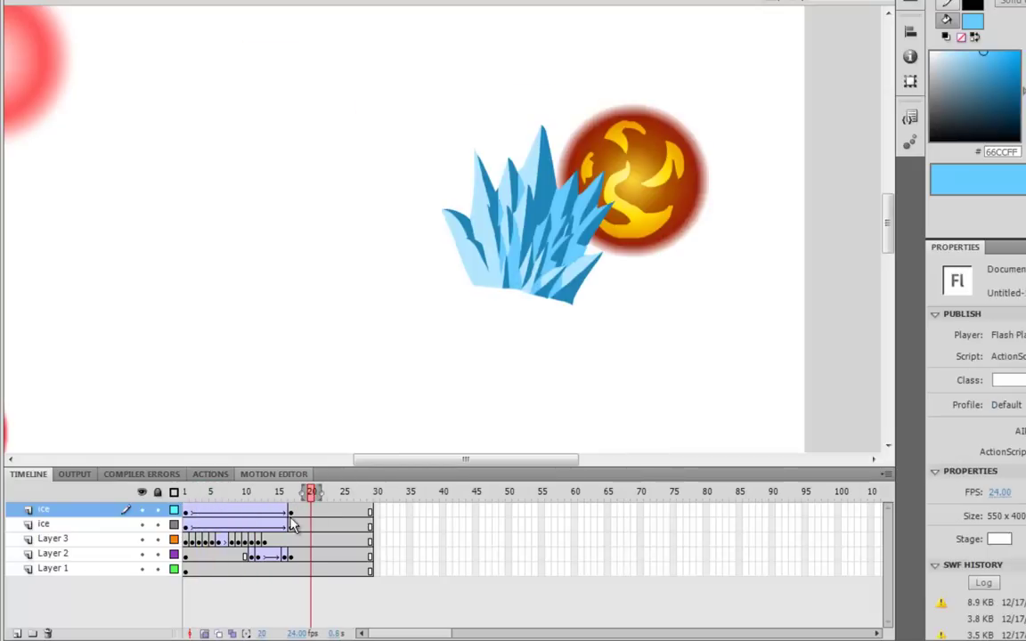
{"action": "left_click", "coordinate": [187, 492]}
{"action": "left_click", "coordinate": [188, 512]}
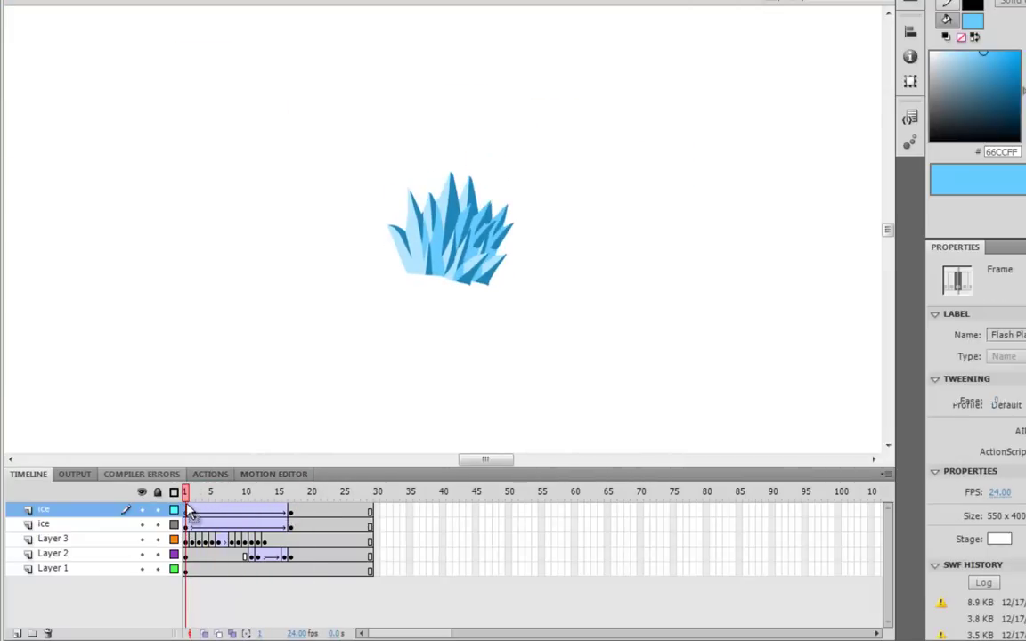
{"action": "left_click_drag", "start_coordinate": [188, 517], "coordinate": [183, 493]}
{"action": "left_click", "coordinate": [223, 513]}
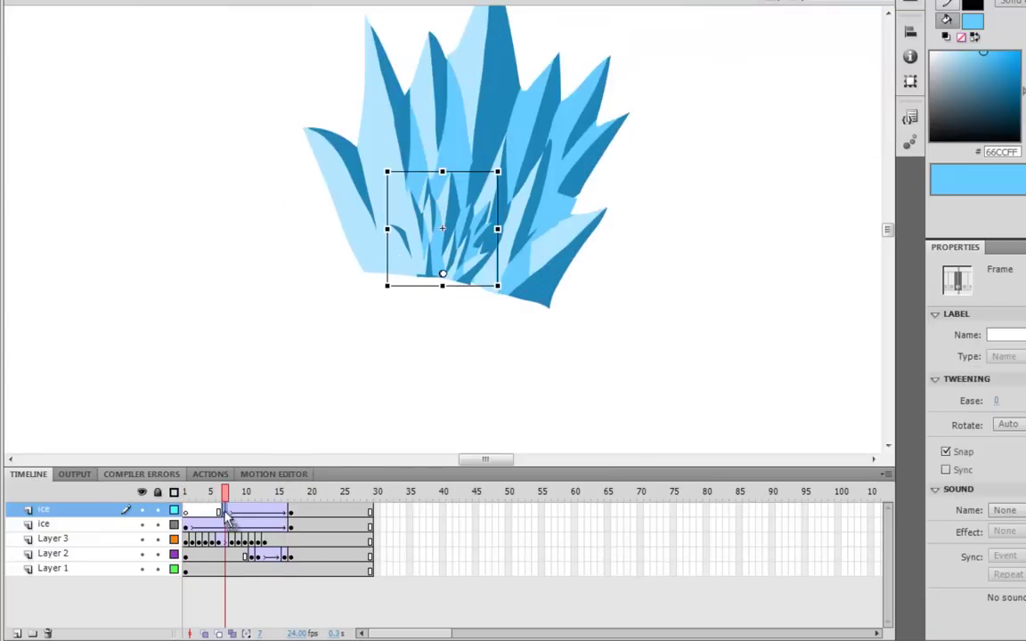
- Set the tween easing on both ice layers to 100 out
{"action": "left_click", "coordinate": [186, 512]}
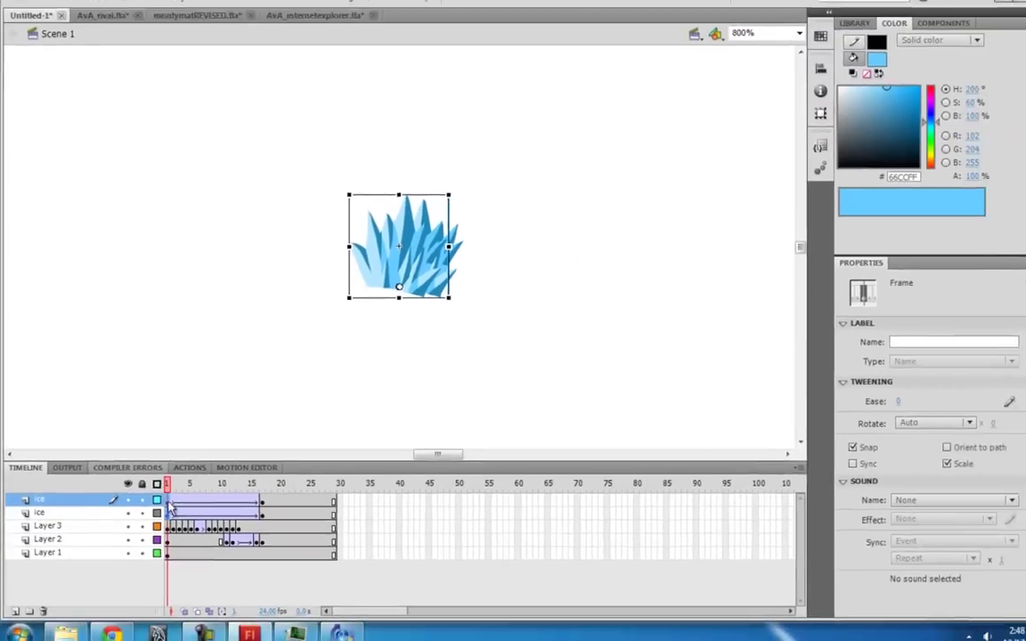
{"action": "left_click", "coordinate": [187, 524], "text": "shift"}
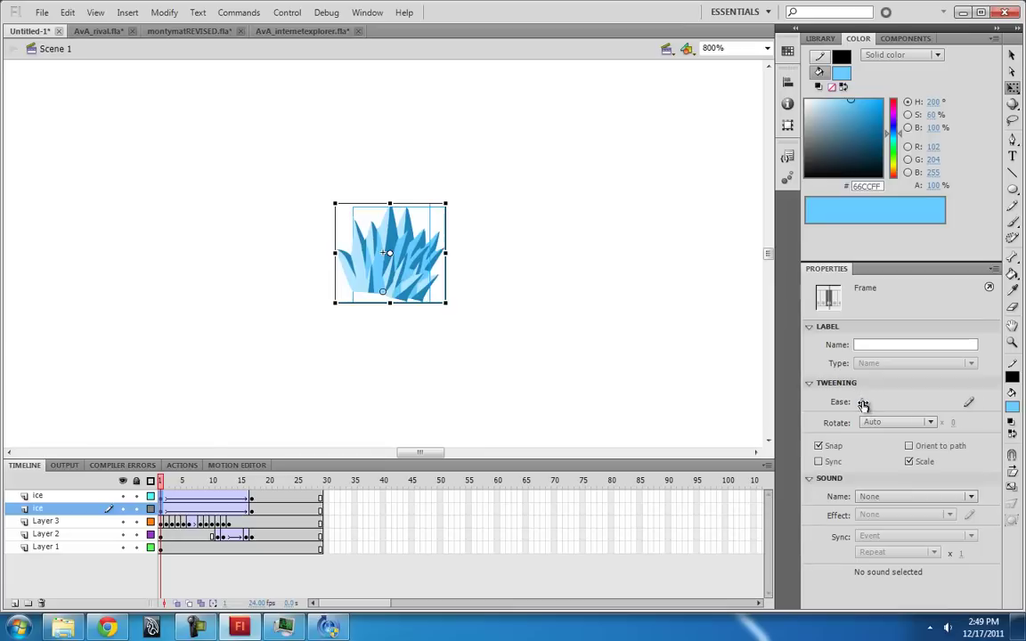
{"action": "key", "text": "ctrl+minus"}
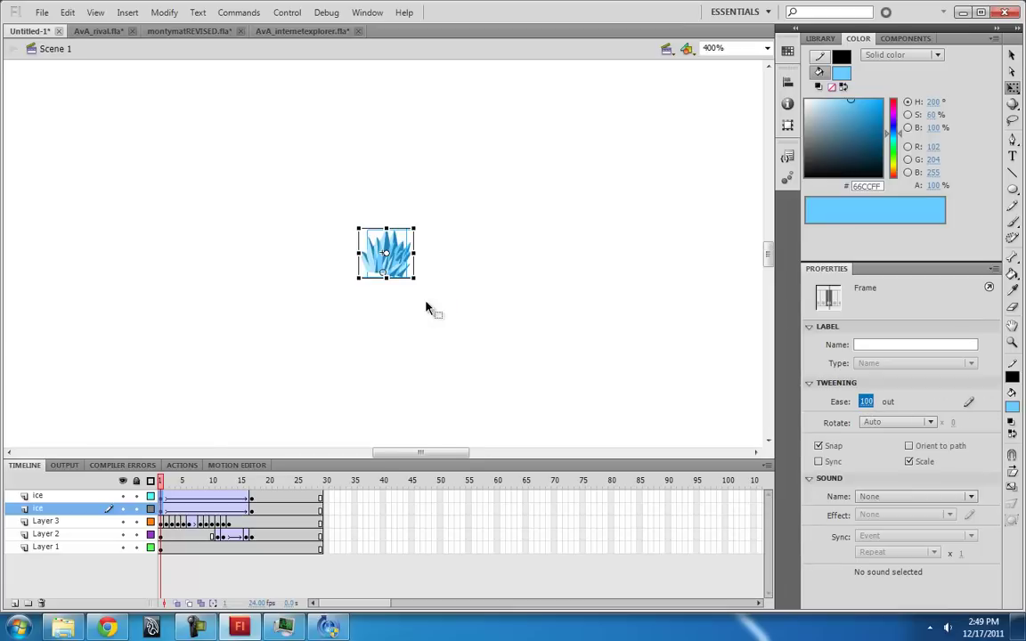
{"action": "left_click_drag", "start_coordinate": [454, 279], "coordinate": [451, 344]}
{"action": "key", "text": "ctrl+minus"}
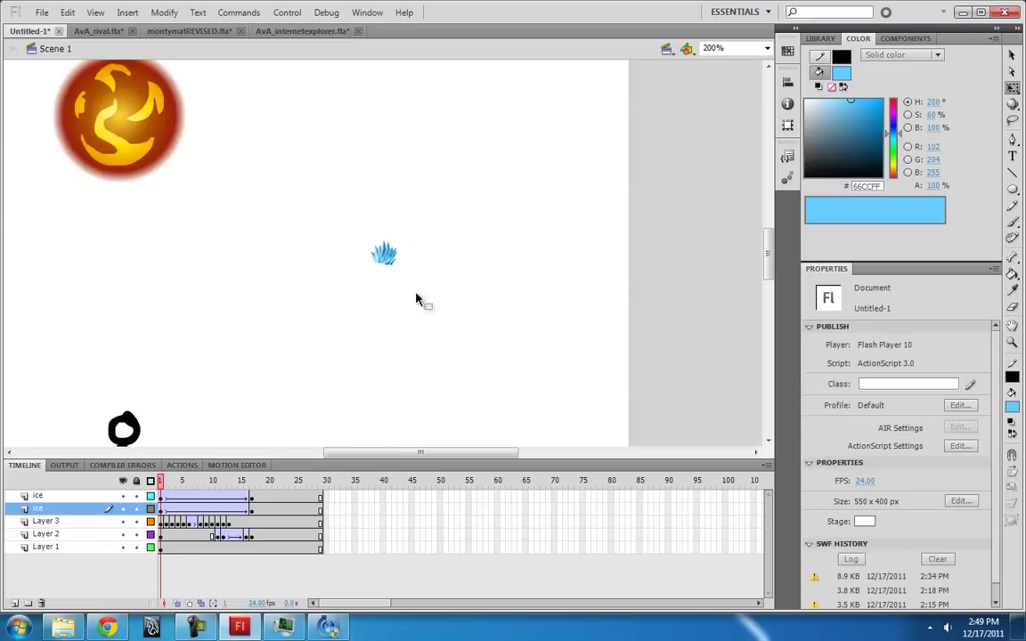
- Delay the front ice layer's starting keyframe to frame 7 and play the growth animation from frame 1
{"action": "left_click_drag", "start_coordinate": [440, 247], "coordinate": [437, 295]}
{"action": "left_click_drag", "start_coordinate": [161, 482], "coordinate": [161, 508]}
{"action": "left_click", "coordinate": [161, 498]}
{"action": "left_click", "coordinate": [162, 510]}
{"action": "key", "text": "Return"}
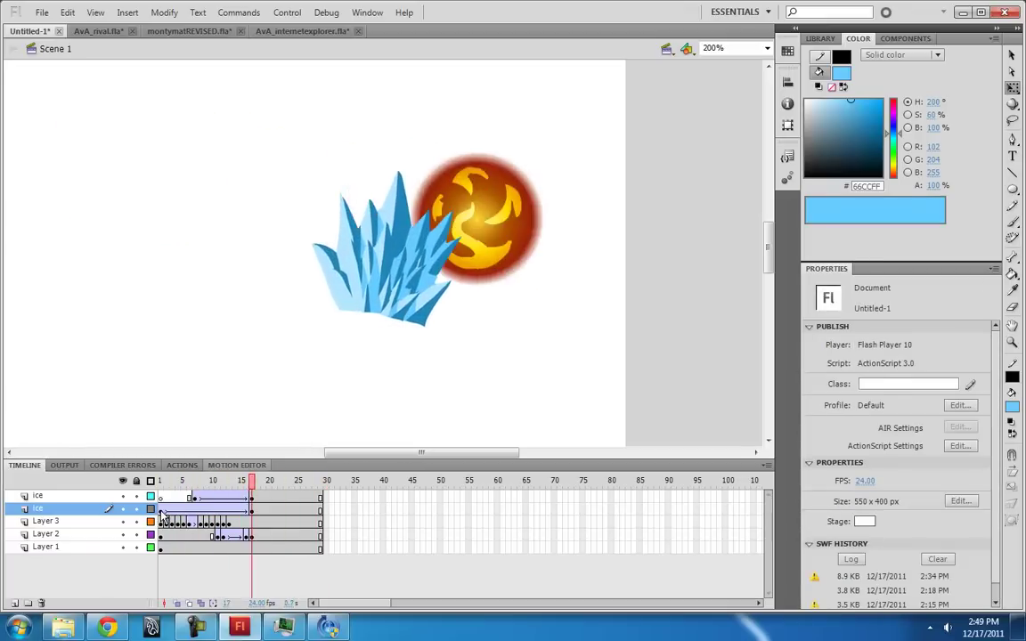
{"action": "key", "text": "Return"}
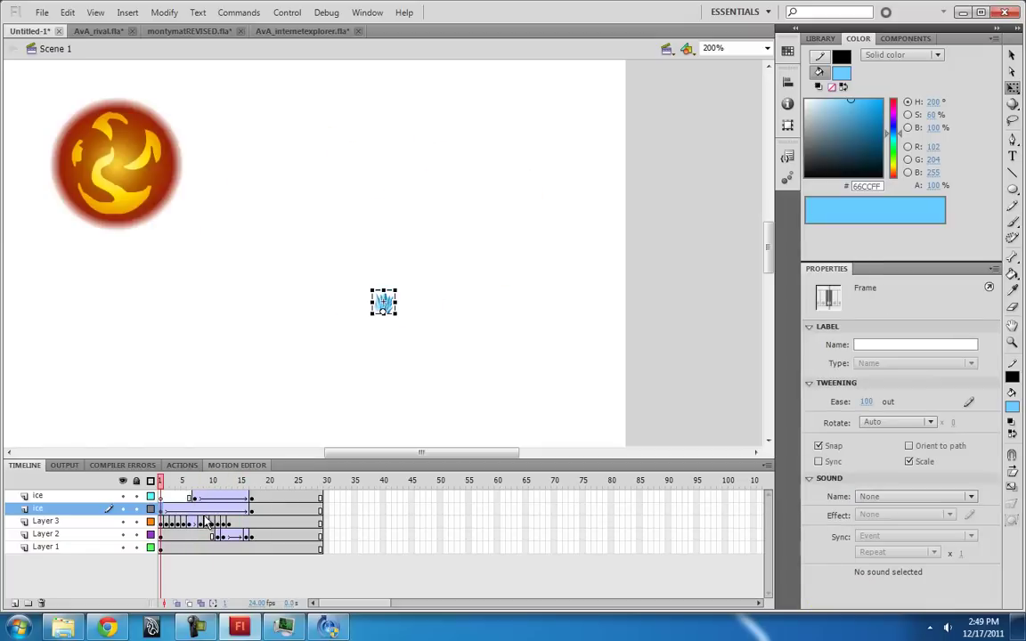
{"action": "left_click_drag", "start_coordinate": [162, 483], "coordinate": [139, 484]}
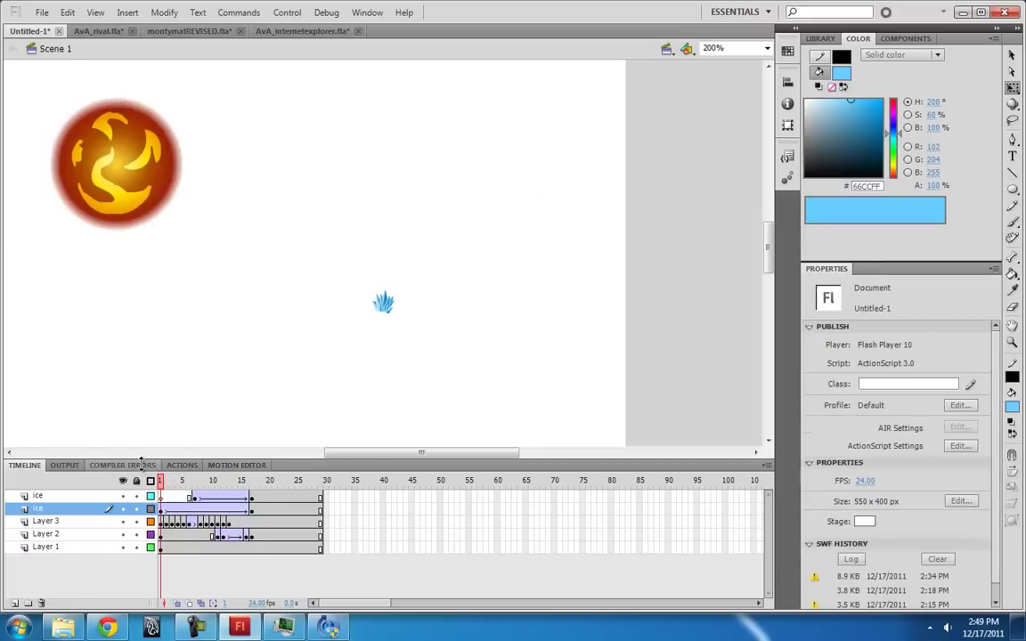
- Examine the frozenfox ice effect in montymatREVISED.fla, glance at AvA_rival.fla, and return to Untitled-1
{"action": "left_click", "coordinate": [165, 31]}
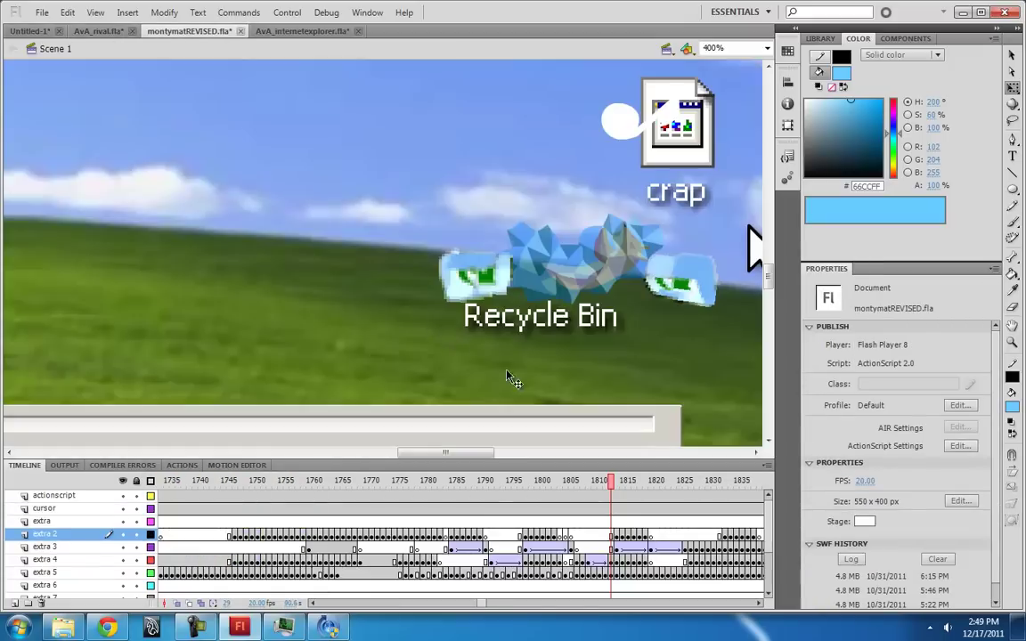
{"action": "left_click", "coordinate": [564, 279]}
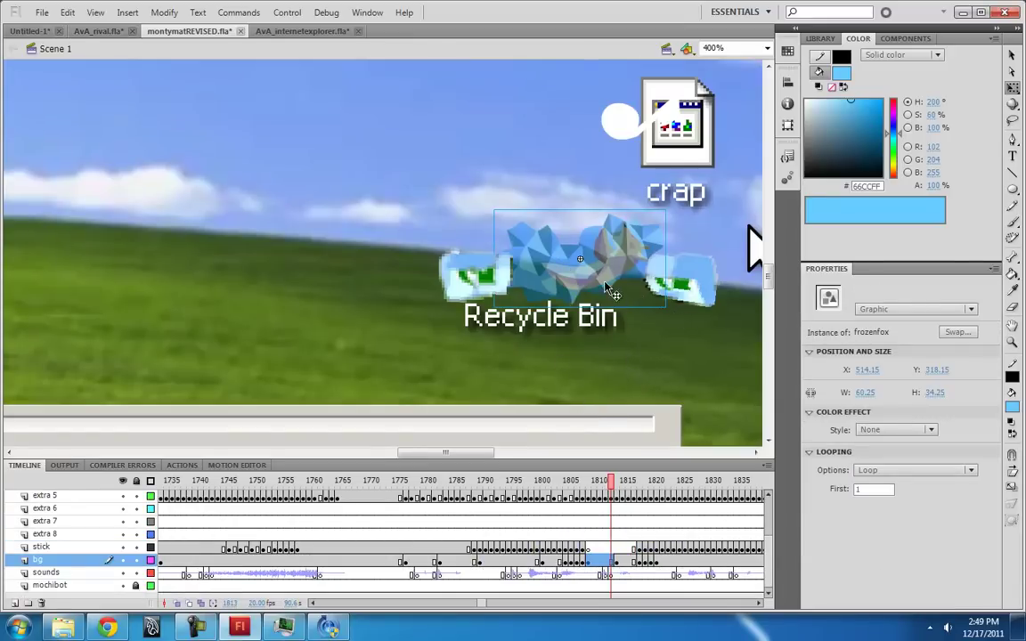
{"action": "left_click_drag", "start_coordinate": [623, 500], "coordinate": [325, 485]}
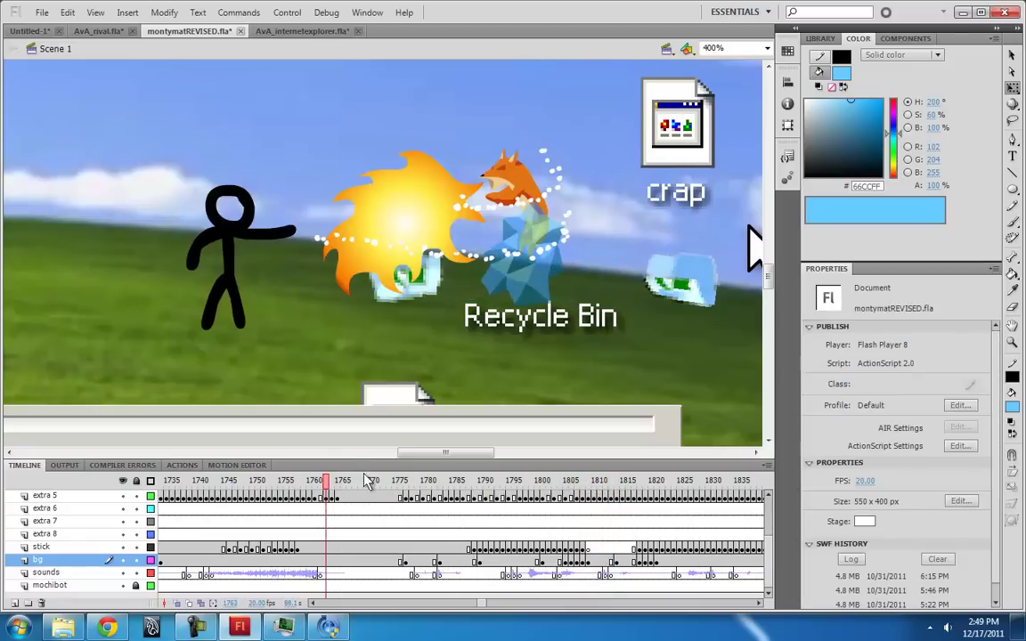
{"action": "left_click", "coordinate": [100, 31]}
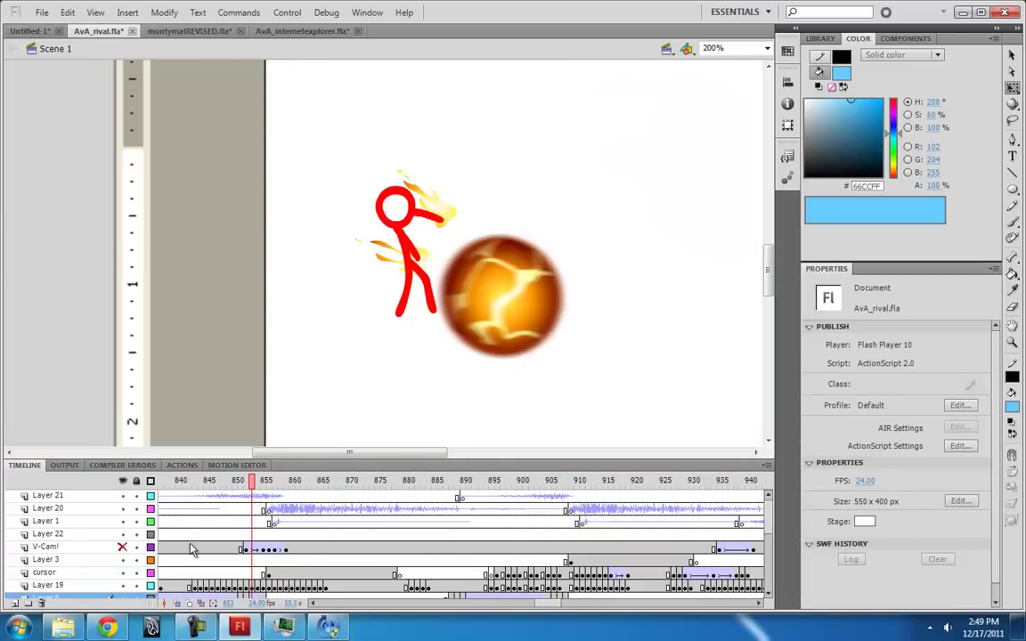
{"action": "left_click", "coordinate": [29, 31]}
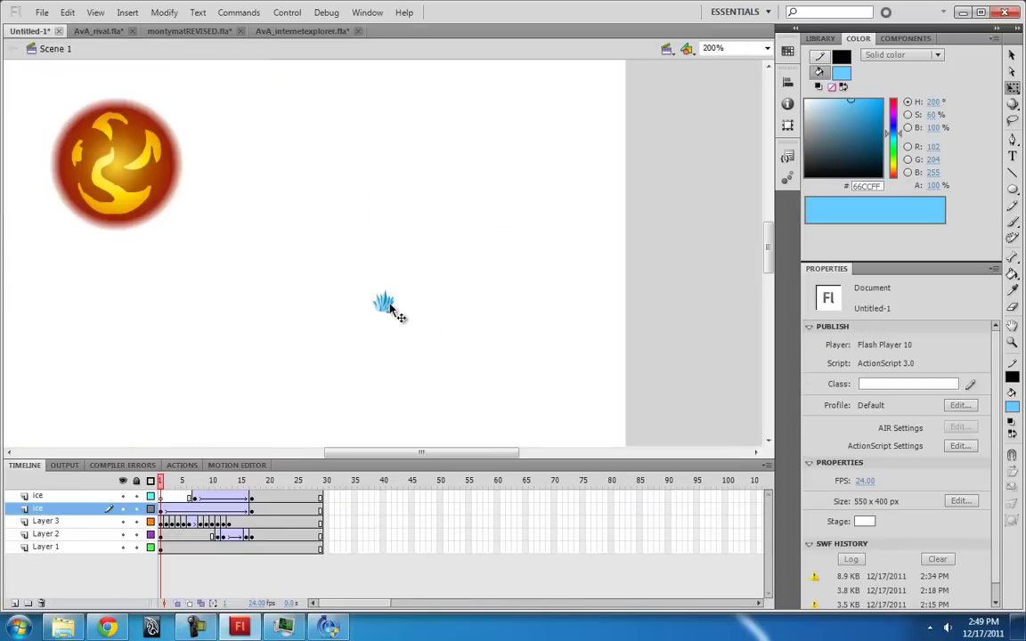
- Apply an Alpha color effect of 61% to the rear ice crystal at frame 1
{"action": "left_click", "coordinate": [161, 512]}
{"action": "left_click", "coordinate": [390, 305]}
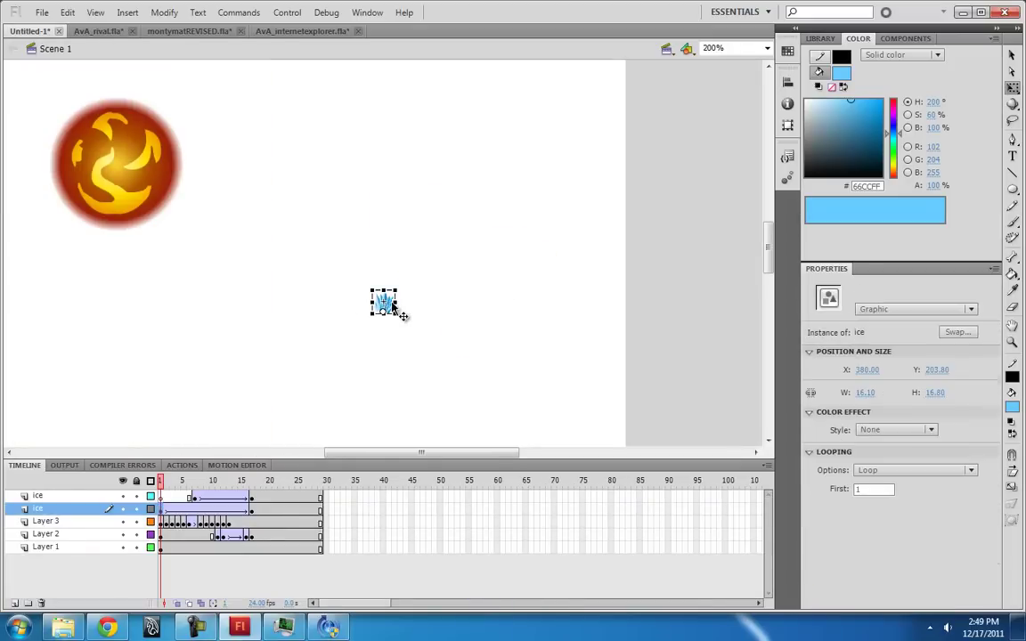
{"action": "left_click", "coordinate": [929, 430]}
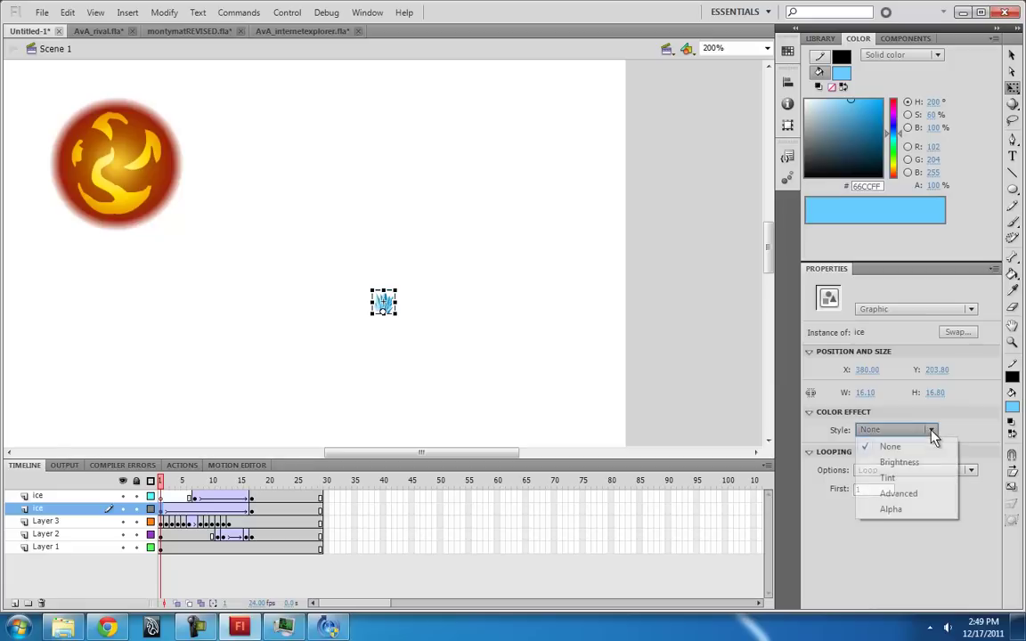
{"action": "left_click", "coordinate": [897, 513]}
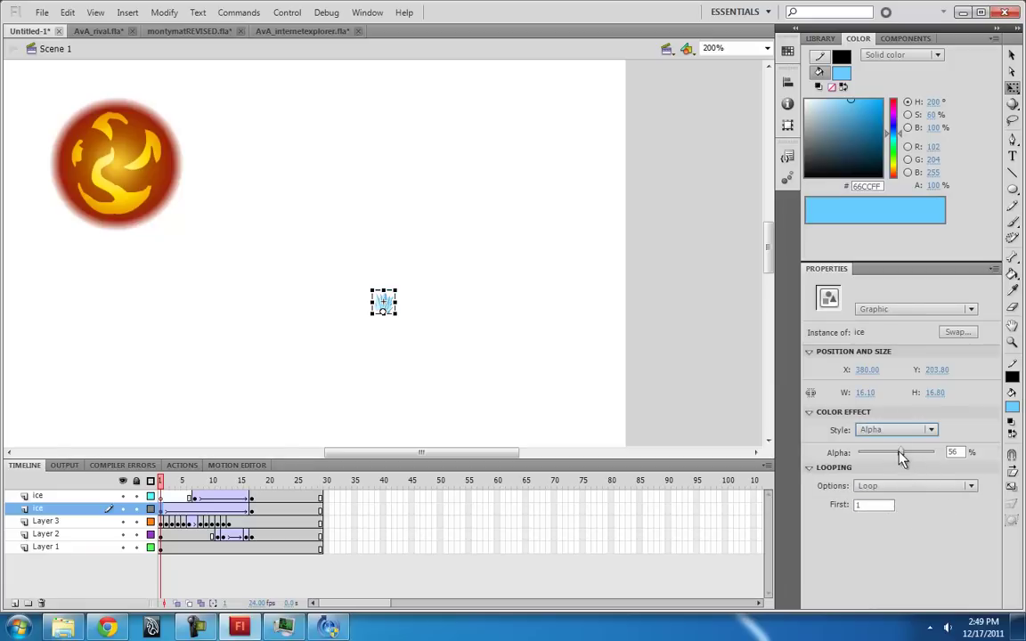
{"action": "left_click_drag", "start_coordinate": [899, 454], "coordinate": [905, 452]}
- Apply the 61% Alpha color effect to the front ice crystal at its starting keyframe on frame 7
{"action": "left_click", "coordinate": [195, 496]}
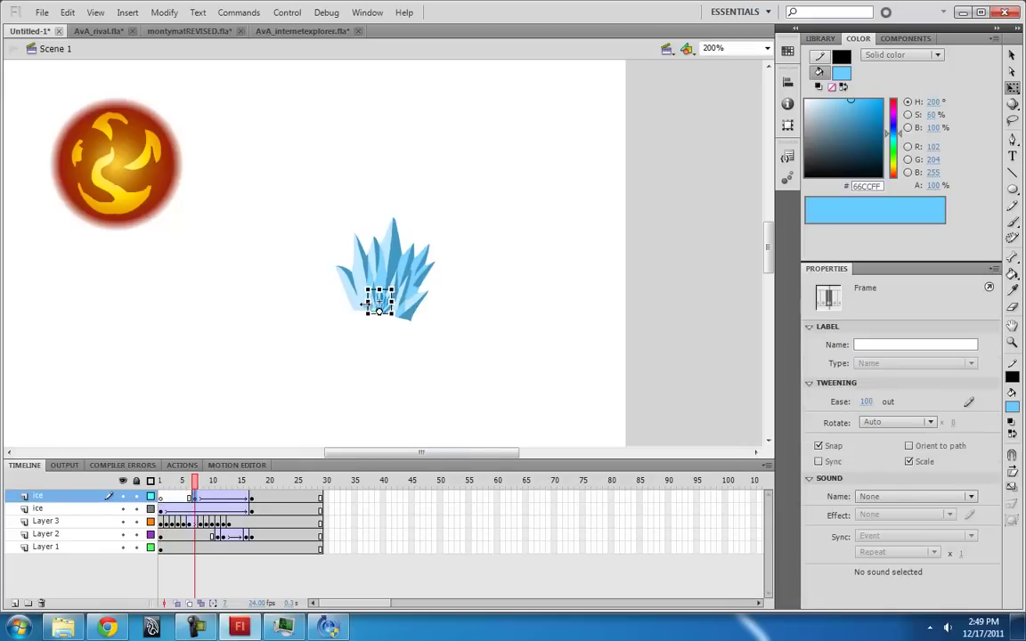
{"action": "left_click", "coordinate": [400, 281]}
{"action": "left_click", "coordinate": [380, 303]}
{"action": "left_click", "coordinate": [904, 428]}
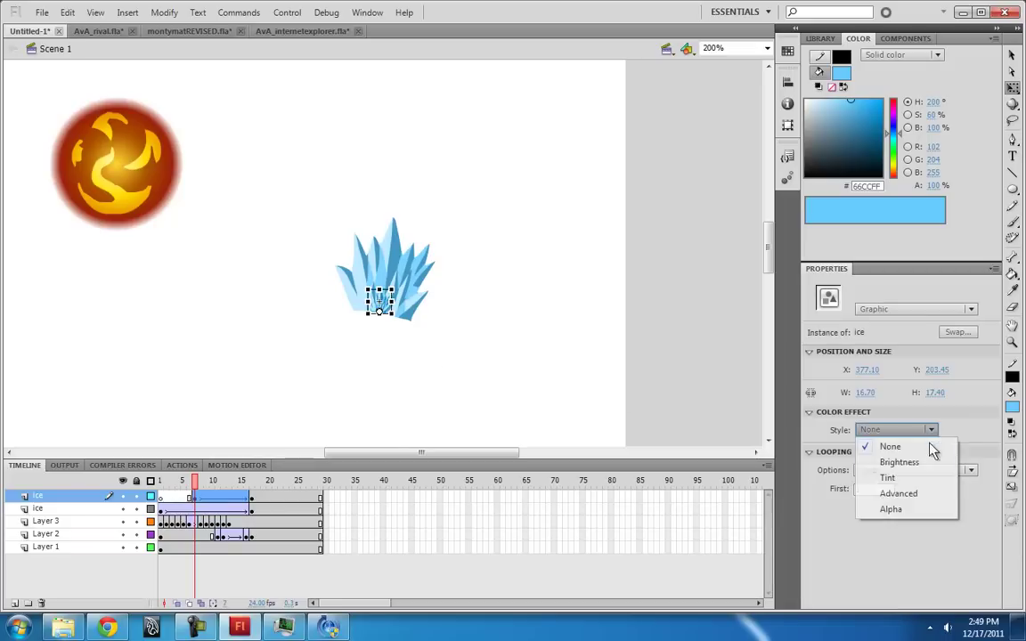
{"action": "left_click", "coordinate": [891, 509]}
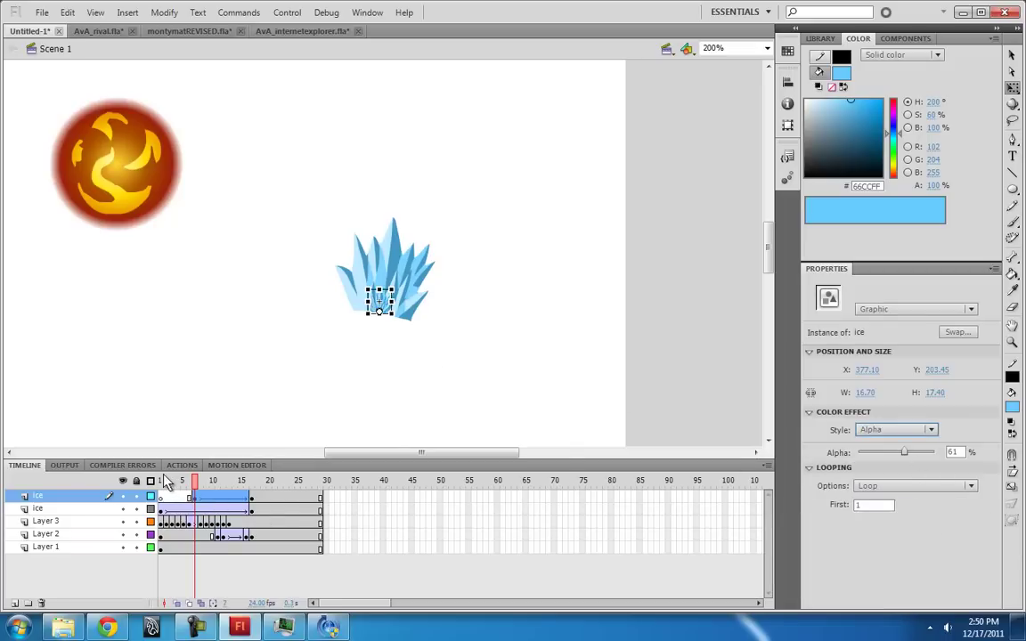
- Select both ice crystals at frame 17 and apply the 61% Alpha color effect to them
{"action": "left_click_drag", "start_coordinate": [167, 482], "coordinate": [254, 512]}
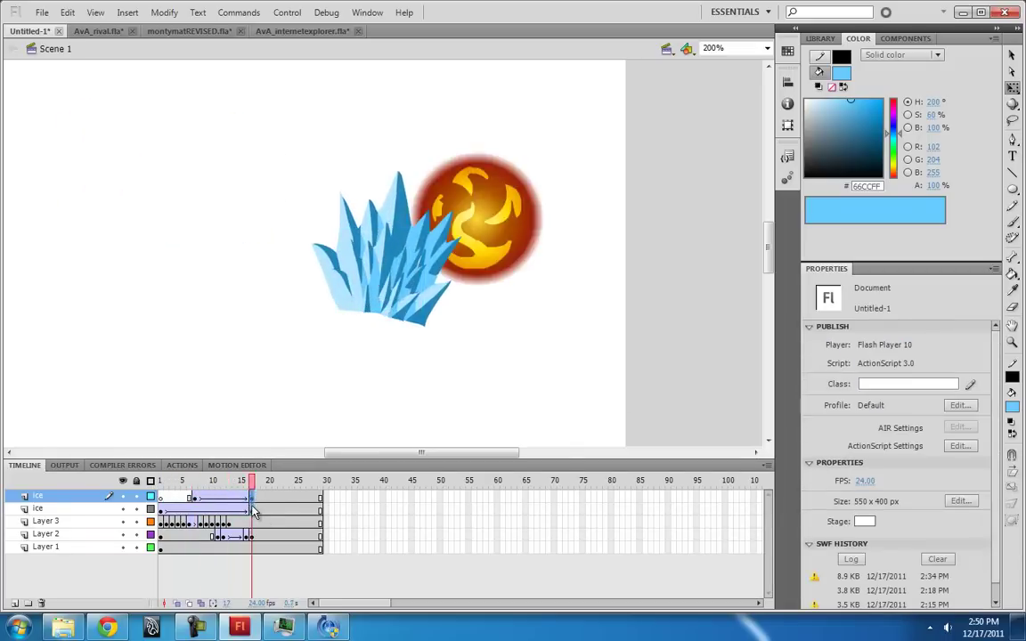
{"action": "left_click", "coordinate": [254, 510]}
{"action": "left_click", "coordinate": [389, 298]}
{"action": "left_click", "coordinate": [930, 429]}
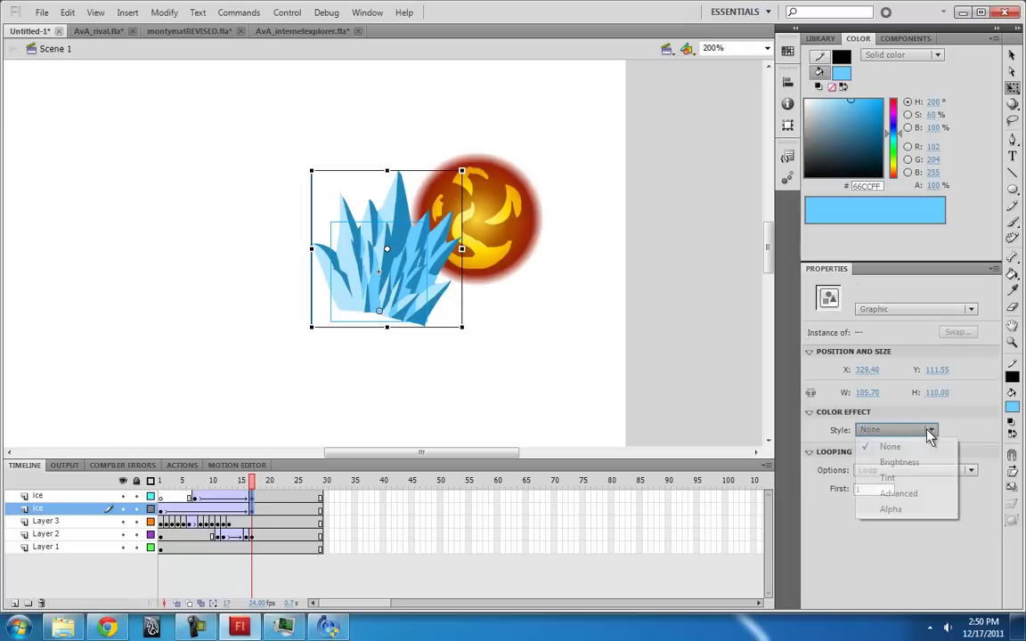
{"action": "left_click", "coordinate": [891, 510]}
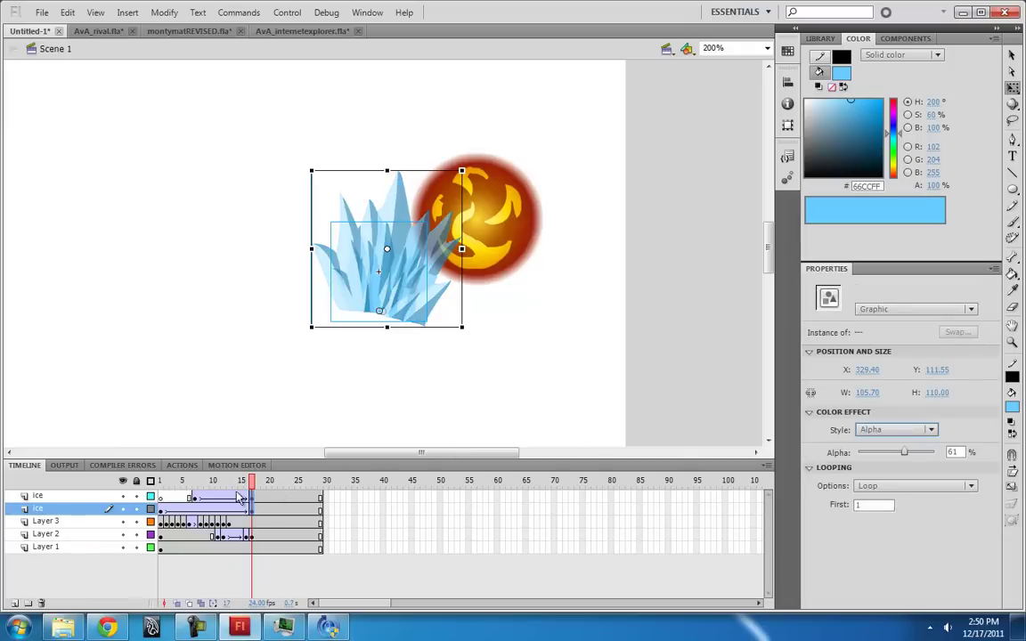
- Scrub back through the translucent growth and move the front ice layer's starting keyframe to frame 6
{"action": "left_click_drag", "start_coordinate": [245, 481], "coordinate": [162, 485]}
{"action": "left_click", "coordinate": [194, 497]}
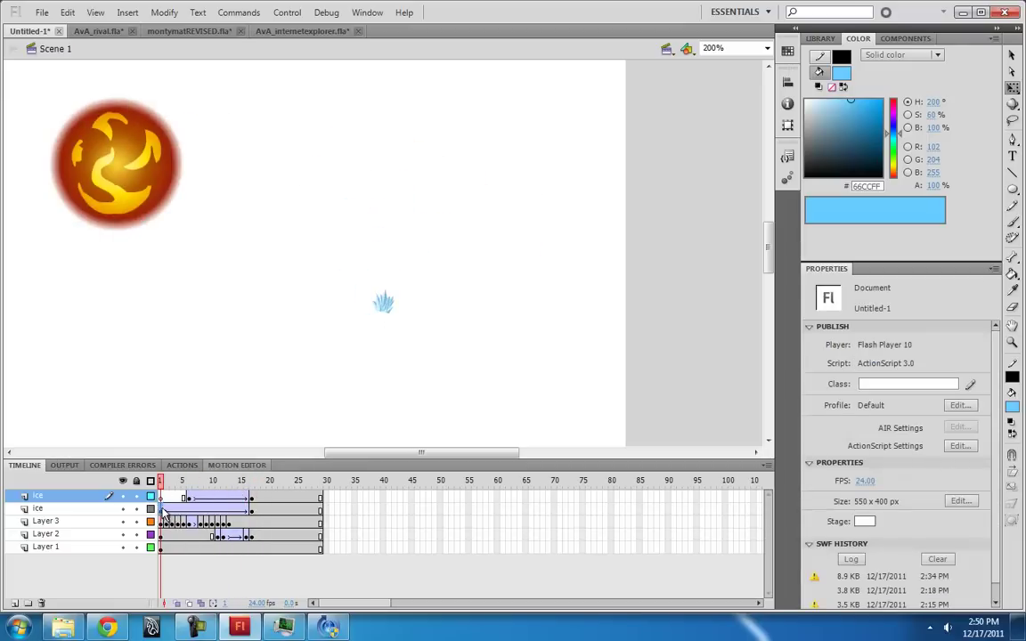
{"action": "left_click", "coordinate": [163, 510]}
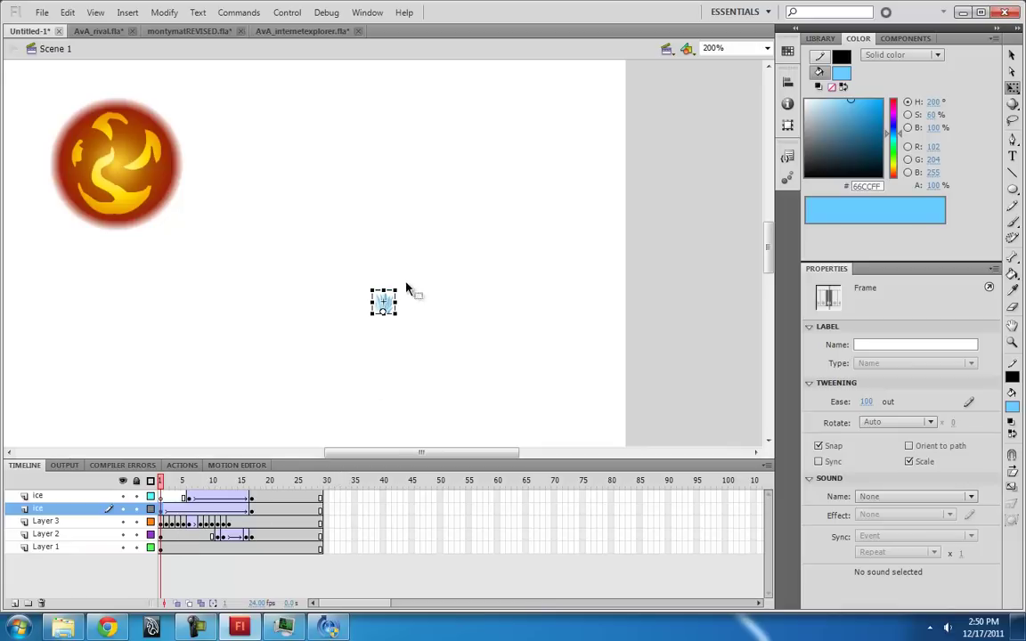
- Copy frames 1 to 17 of the rear ice layer and paste them into a new layer directly above it
{"action": "left_click_drag", "start_coordinate": [162, 510], "coordinate": [253, 517]}
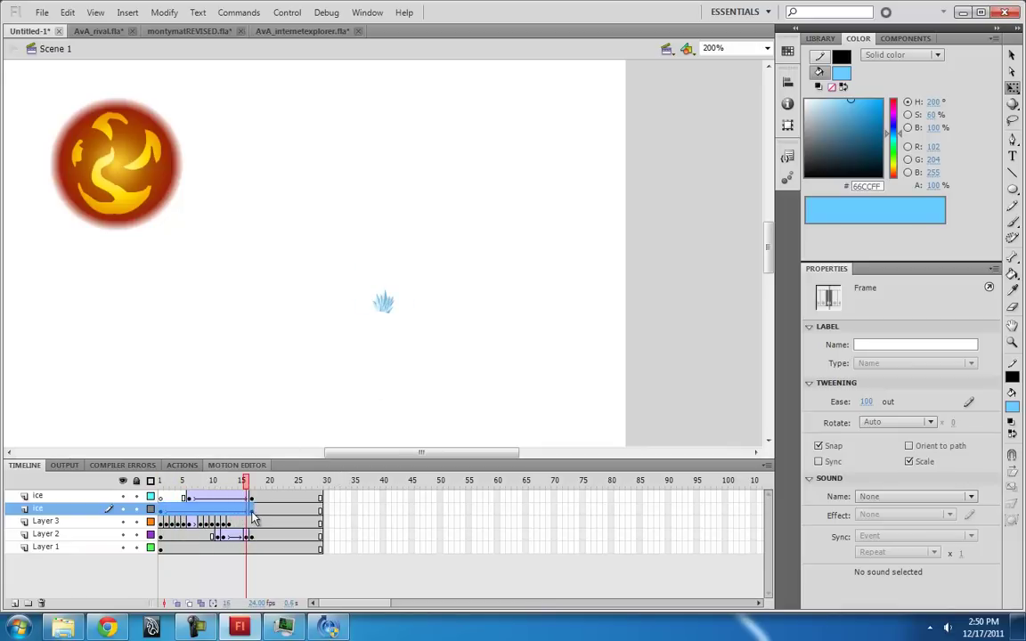
{"action": "right_click", "coordinate": [234, 511]}
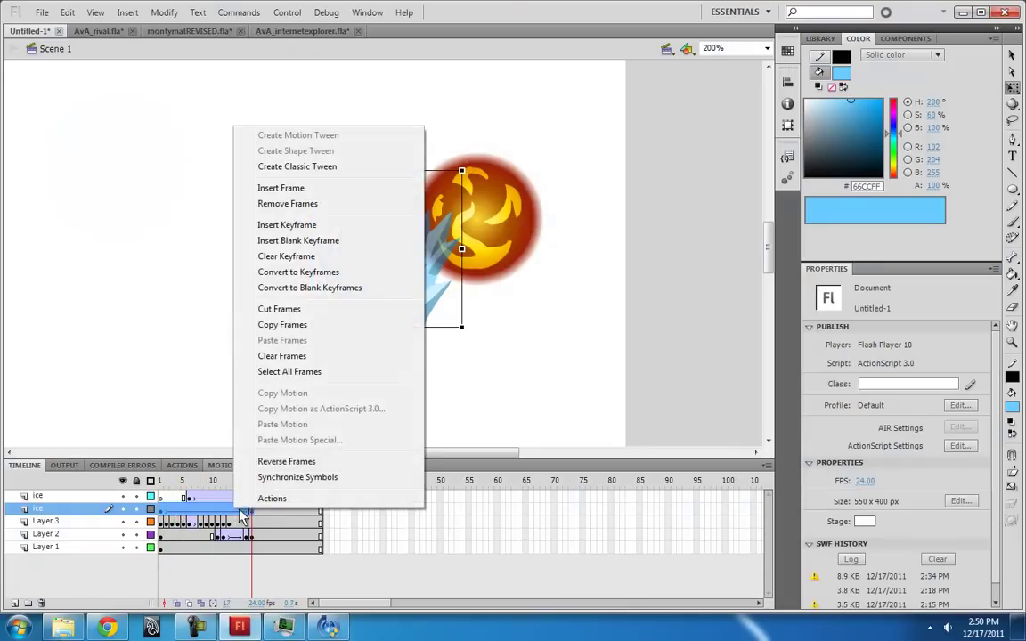
{"action": "left_click", "coordinate": [293, 325]}
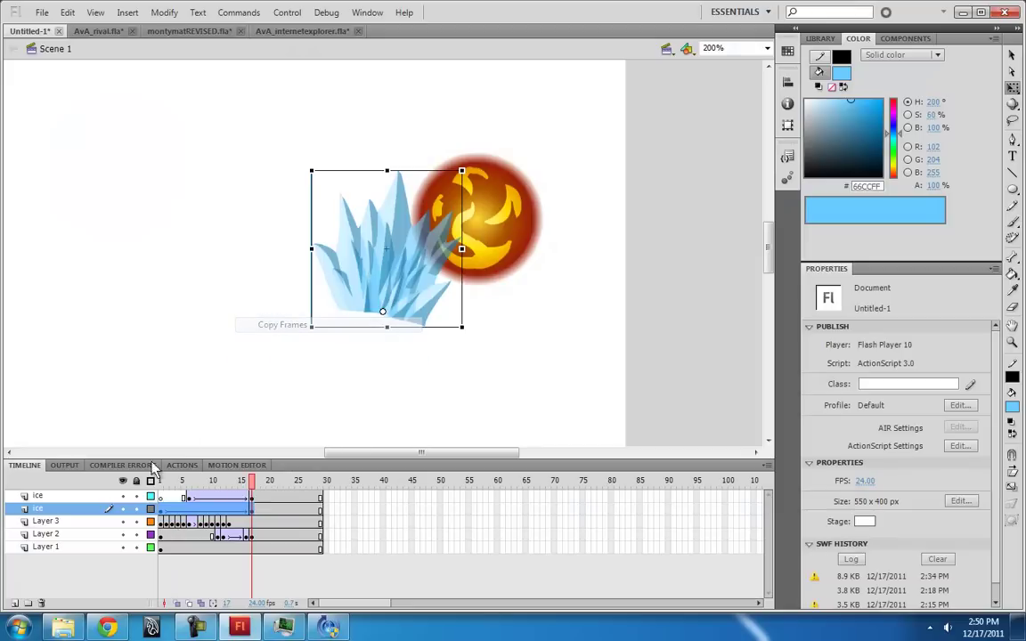
{"action": "left_click", "coordinate": [15, 602]}
{"action": "left_click", "coordinate": [40, 511]}
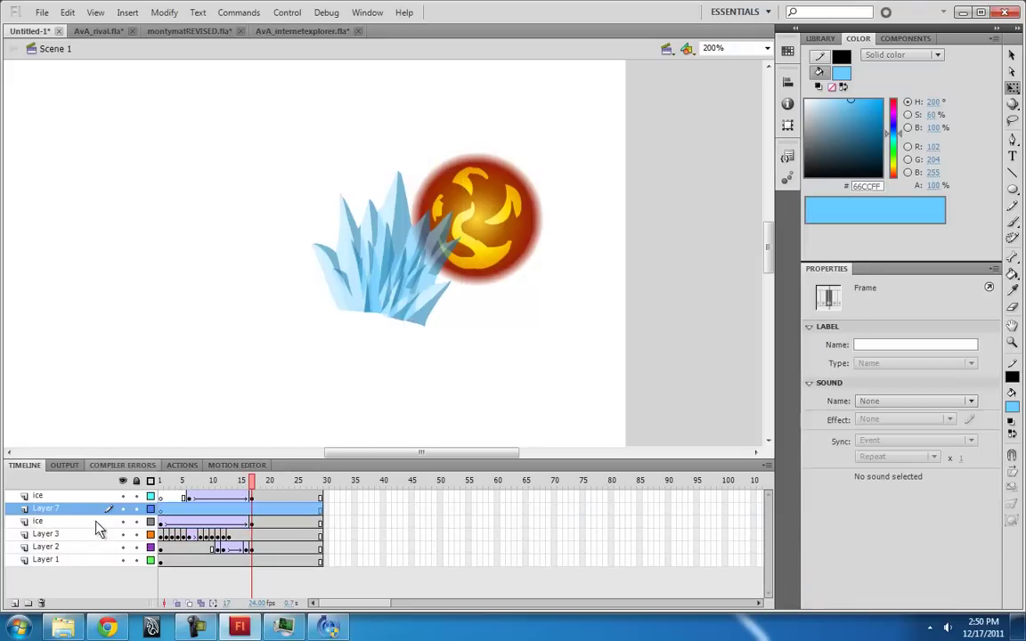
{"action": "right_click", "coordinate": [163, 514]}
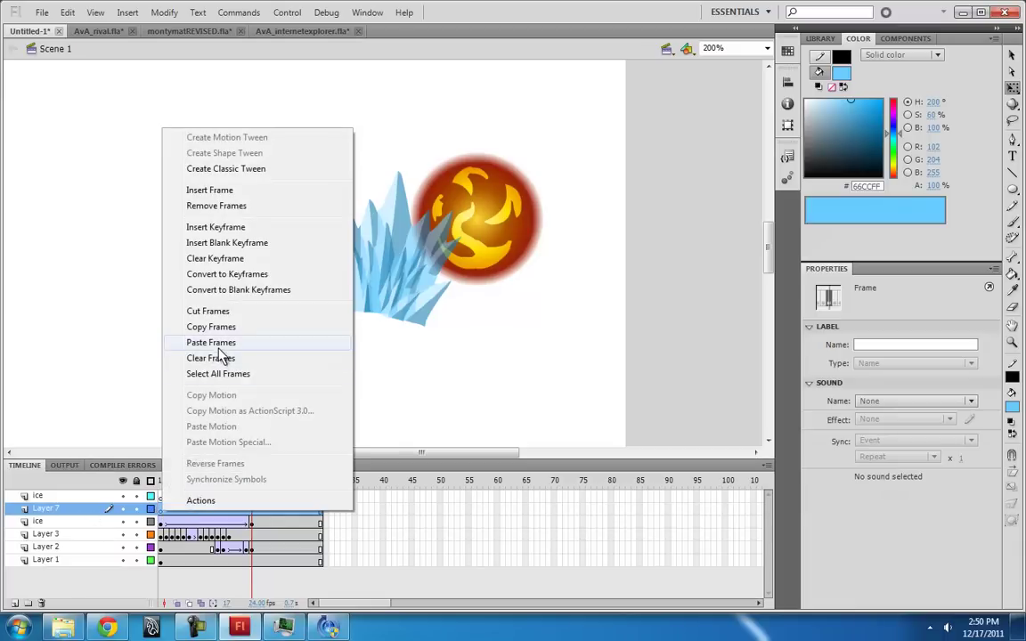
{"action": "left_click", "coordinate": [203, 341]}
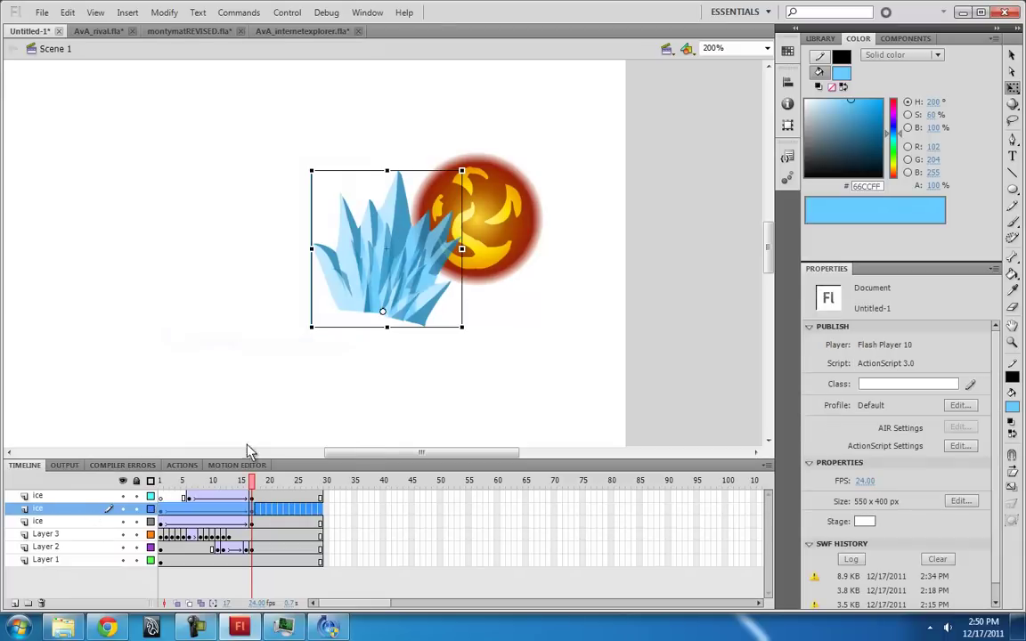
- At frame 17, rotate the copied crystal counterclockwise and the original rear crystal clockwise around their bases so the spikes fan out
{"action": "left_click", "coordinate": [254, 511]}
{"action": "left_click_drag", "start_coordinate": [470, 166], "coordinate": [403, 145]}
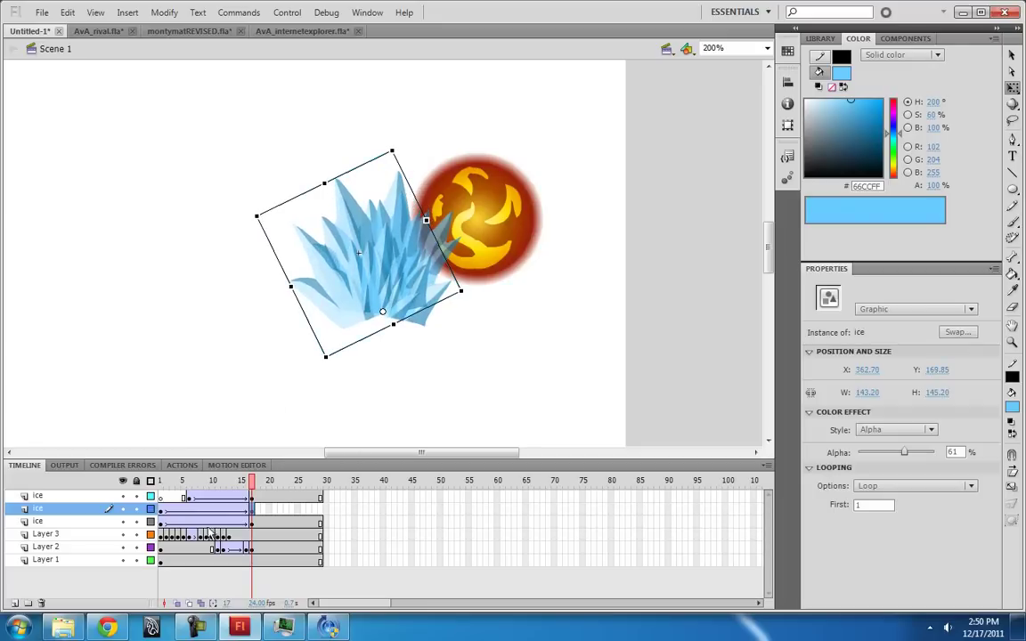
{"action": "left_click", "coordinate": [252, 496]}
{"action": "left_click", "coordinate": [253, 521]}
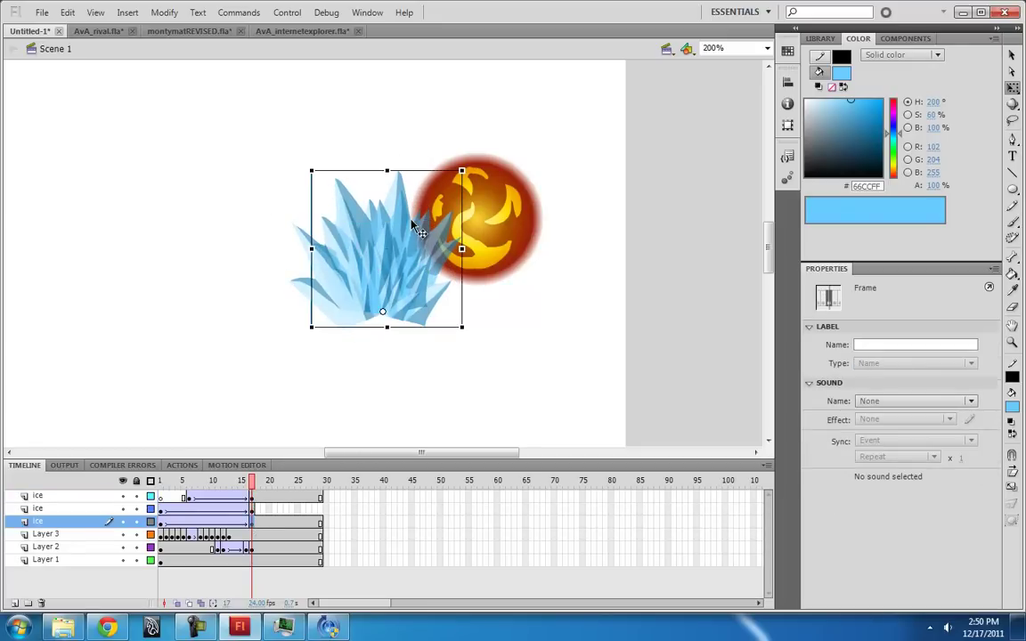
{"action": "left_click_drag", "start_coordinate": [456, 167], "coordinate": [504, 198]}
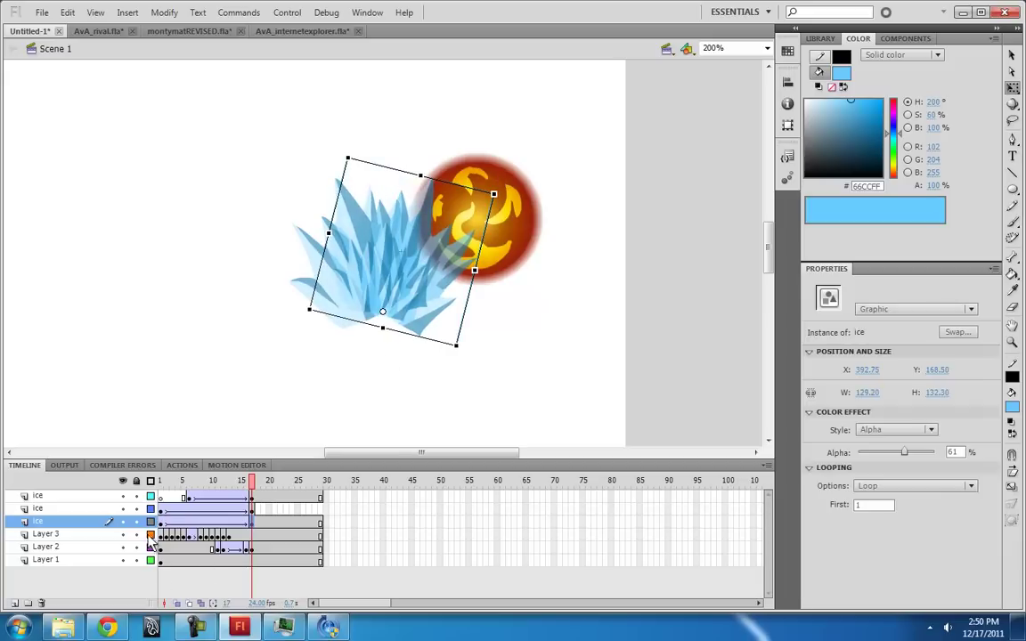
- Play the fanned ice growth animation and return to frame 1 of the copied ice layer
{"action": "left_click", "coordinate": [161, 509]}
{"action": "key", "text": "Return"}
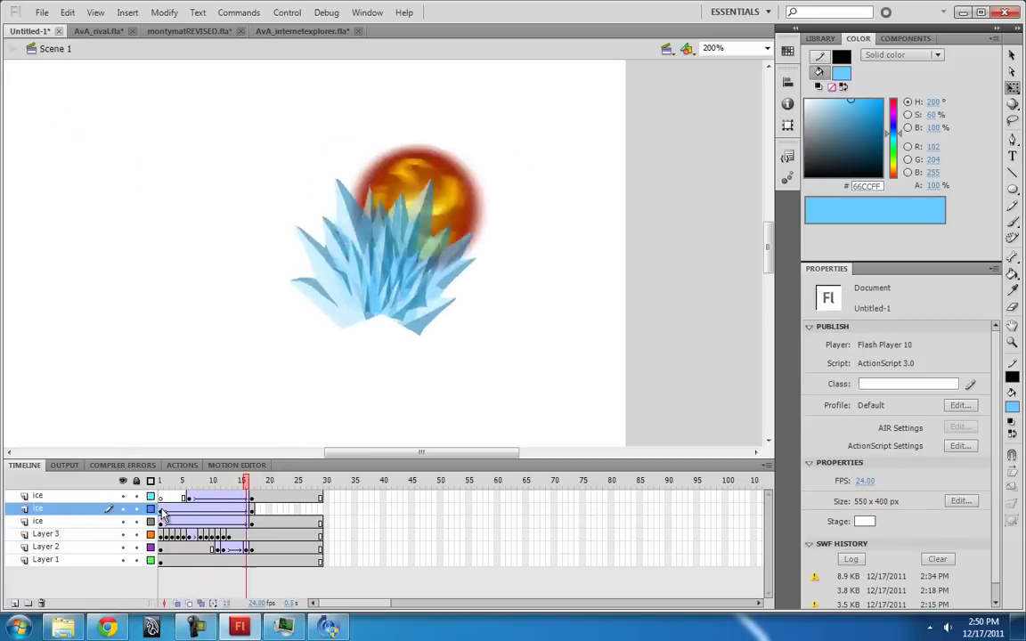
{"action": "left_click", "coordinate": [162, 510]}
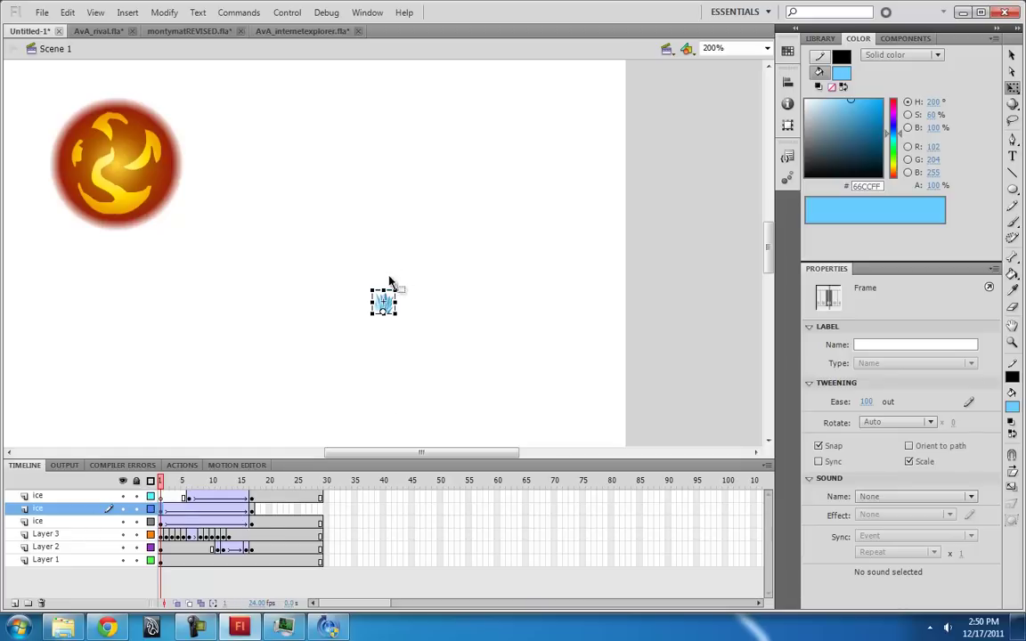
- Add a new layer directly above Layer 1 and set up the Rectangle tool with a black fill
{"action": "left_click", "coordinate": [41, 561]}
{"action": "left_click", "coordinate": [15, 603]}
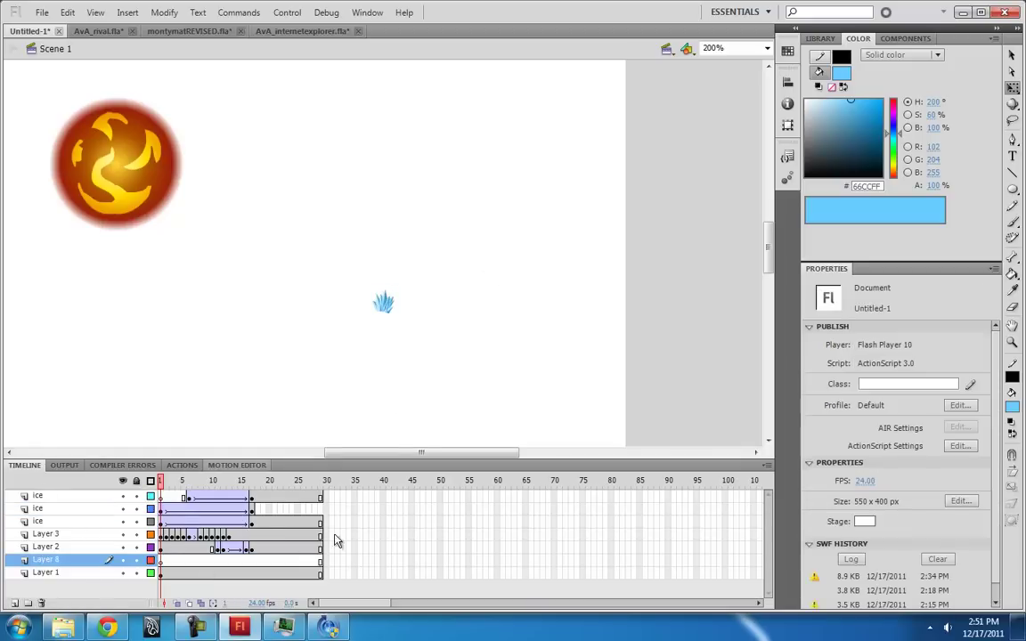
{"action": "left_click_drag", "start_coordinate": [1012, 189], "coordinate": [900, 188]}
{"action": "left_click", "coordinate": [1011, 408]}
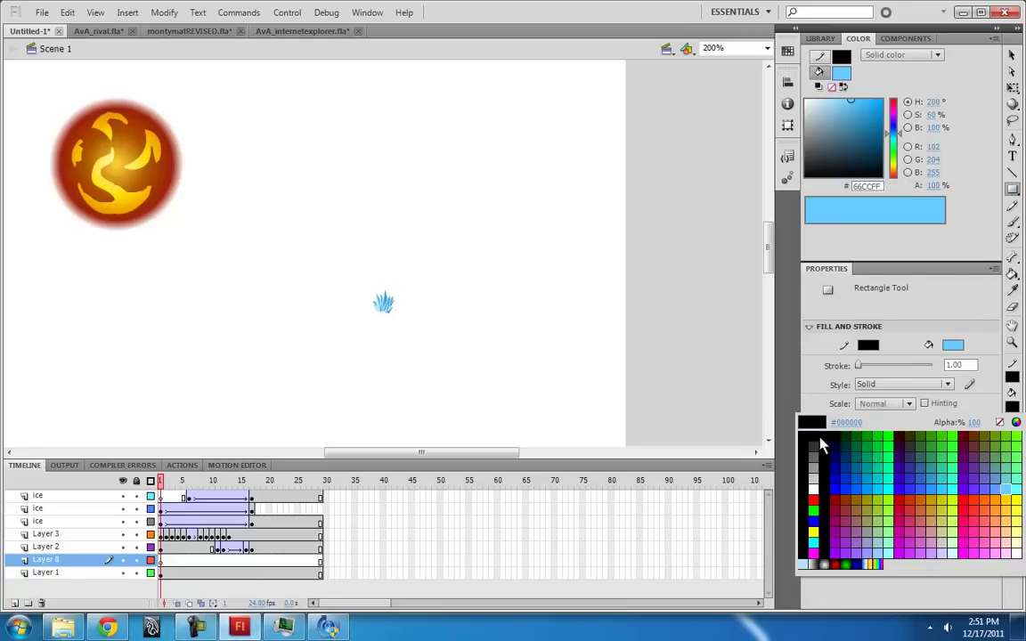
{"action": "left_click", "coordinate": [816, 444]}
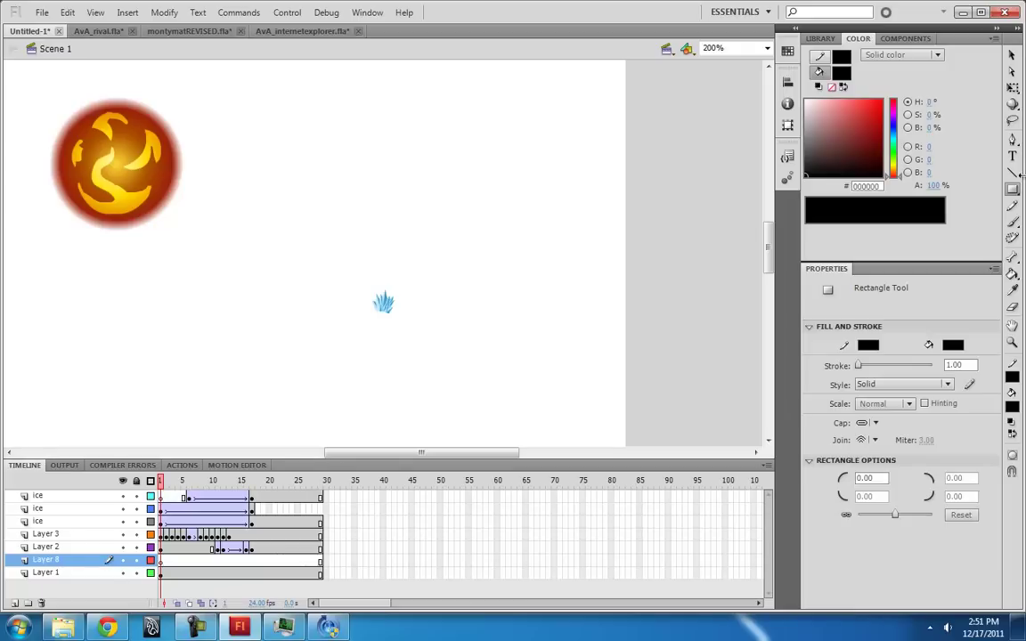
{"action": "key", "text": "v"}
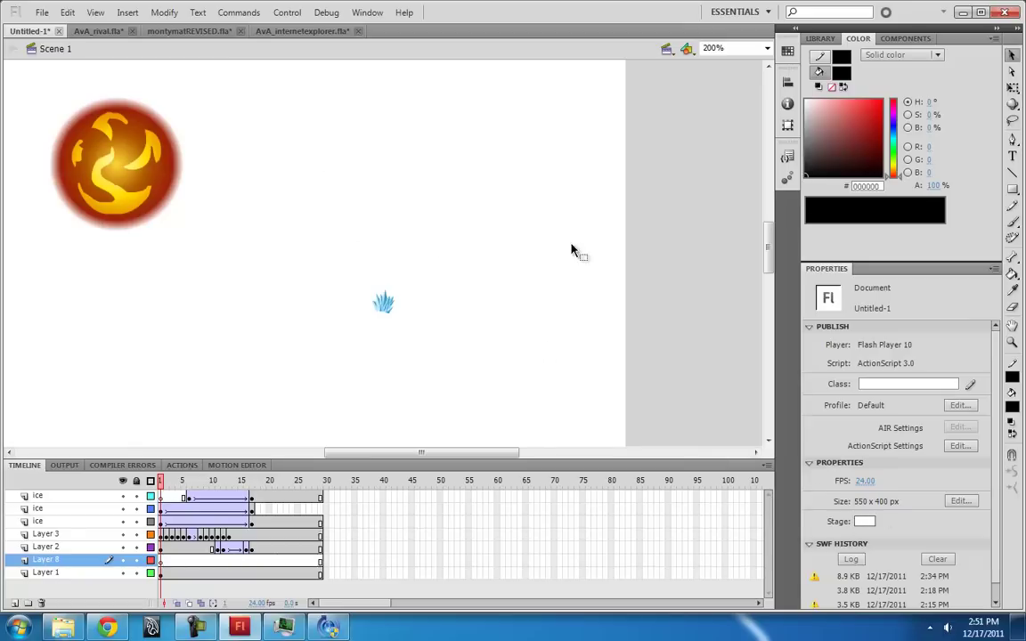
- Set the stage background to black and hide the fireball's Layer 2, checking the ice growth against the dark stage
{"action": "left_click", "coordinate": [863, 523]}
{"action": "left_click", "coordinate": [814, 372]}
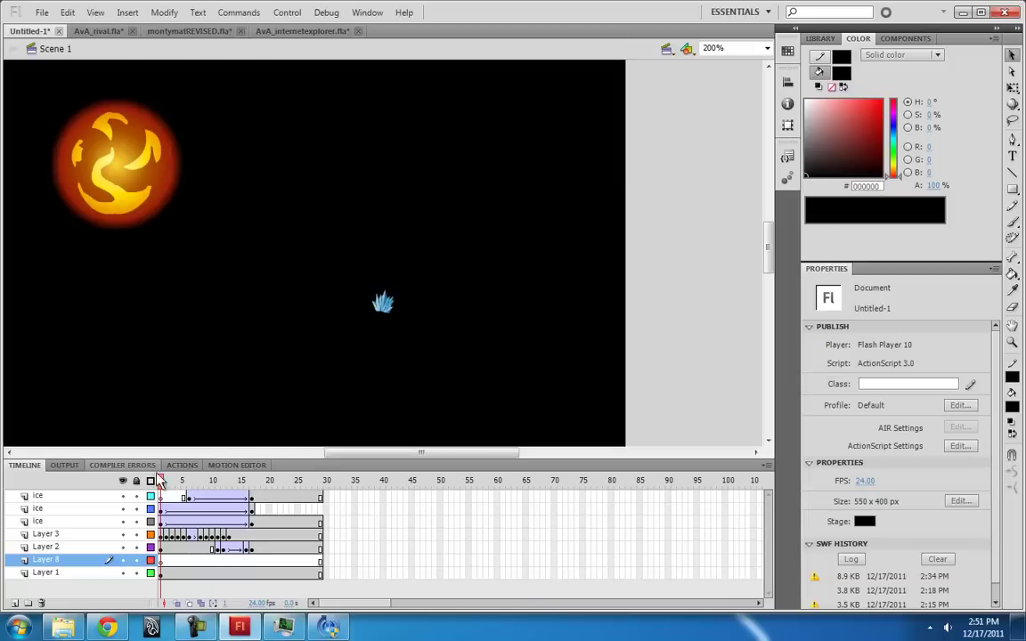
{"action": "mouse_move", "coordinate": [163, 481]}
{"action": "left_mouse_down"}
{"action": "mouse_move", "coordinate": [236, 487]}
{"action": "mouse_move", "coordinate": [162, 485]}
{"action": "left_mouse_up"}
{"action": "left_click", "coordinate": [118, 164]}
{"action": "left_click", "coordinate": [123, 547]}
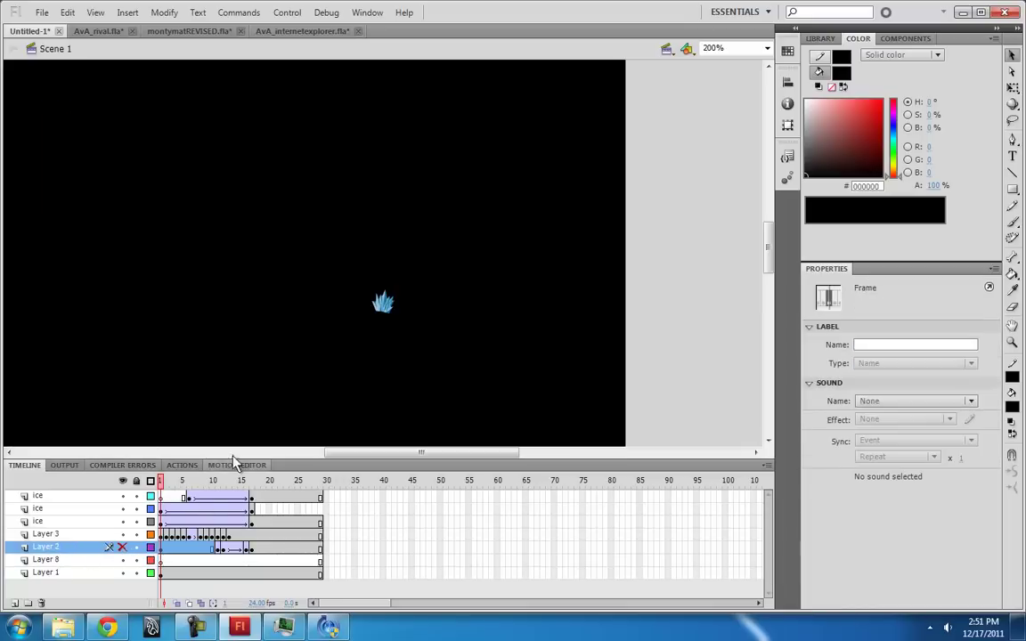
{"action": "left_click_drag", "start_coordinate": [162, 484], "coordinate": [240, 488]}
- Extend the copied ice layer to frame 29 and add a new layer at the top of the layer stack
{"action": "left_click", "coordinate": [319, 509]}
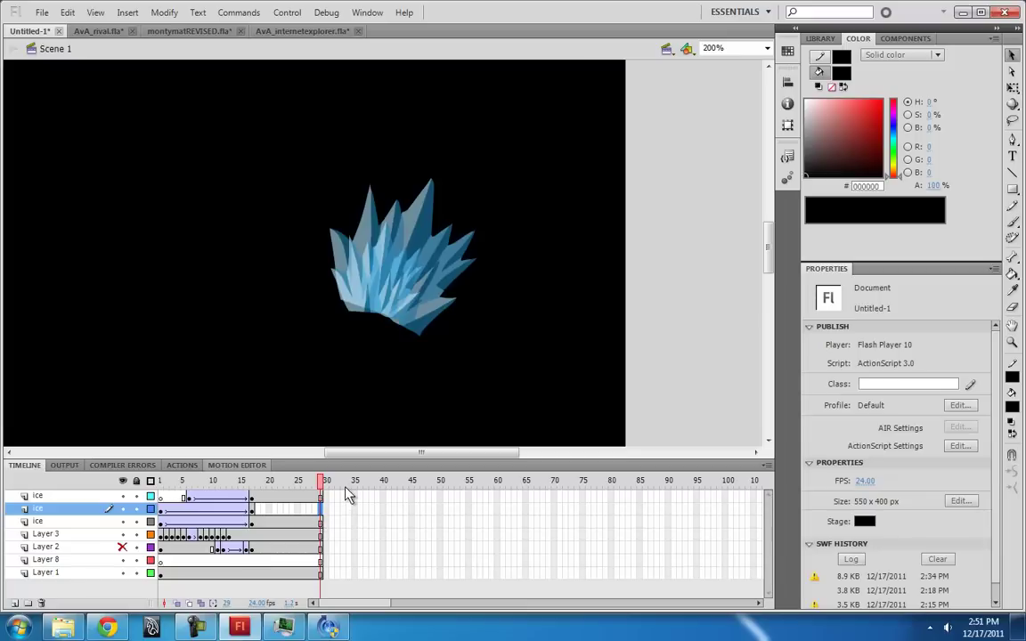
{"action": "key", "text": "F5"}
{"action": "left_click_drag", "start_coordinate": [318, 484], "coordinate": [161, 487]}
{"action": "left_click", "coordinate": [14, 603]}
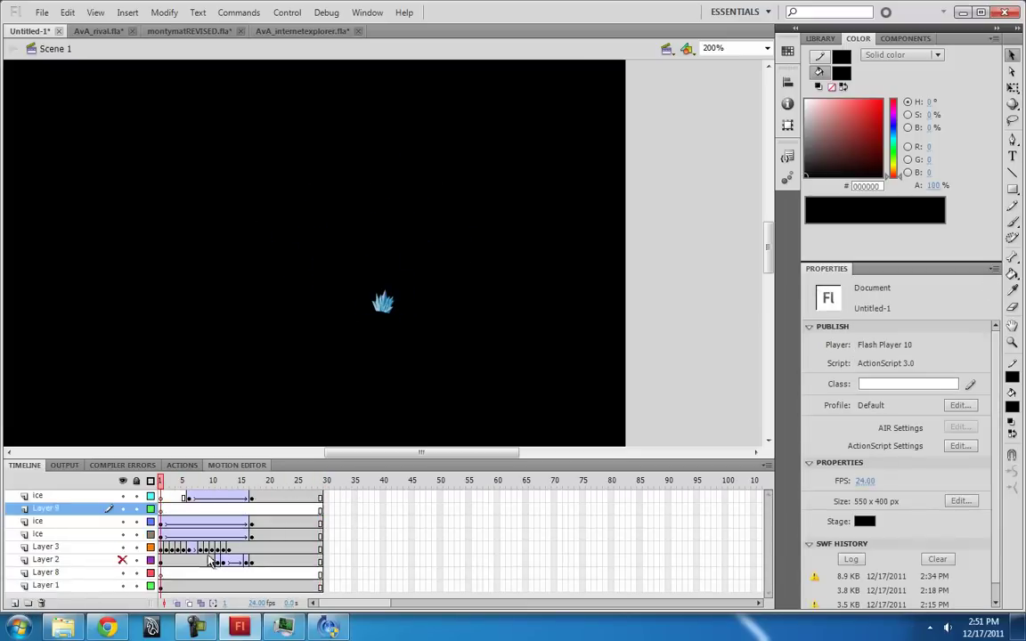
{"action": "left_click_drag", "start_coordinate": [73, 516], "coordinate": [71, 496]}
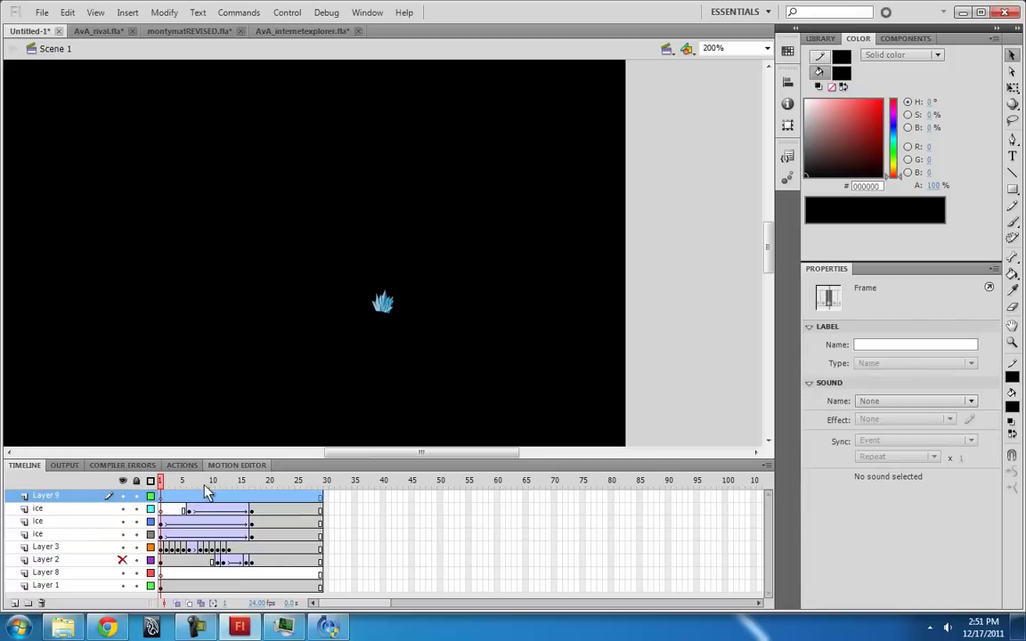
- Set the Brush tool to a white fill and a tiny size, painting a test dot beside the ice and undoing it
{"action": "left_click", "coordinate": [194, 482]}
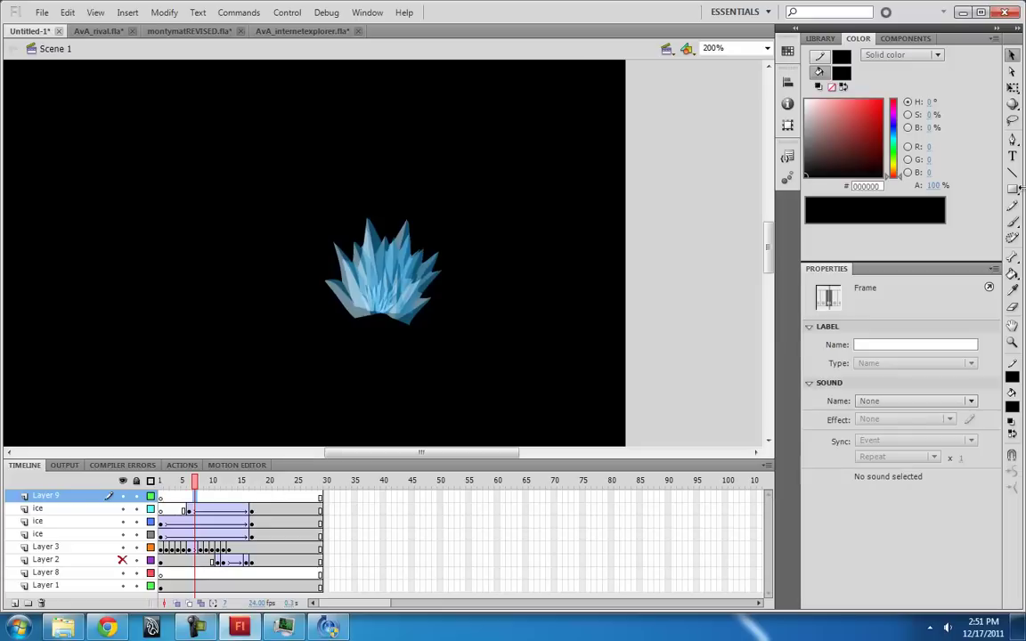
{"action": "left_click", "coordinate": [1013, 222]}
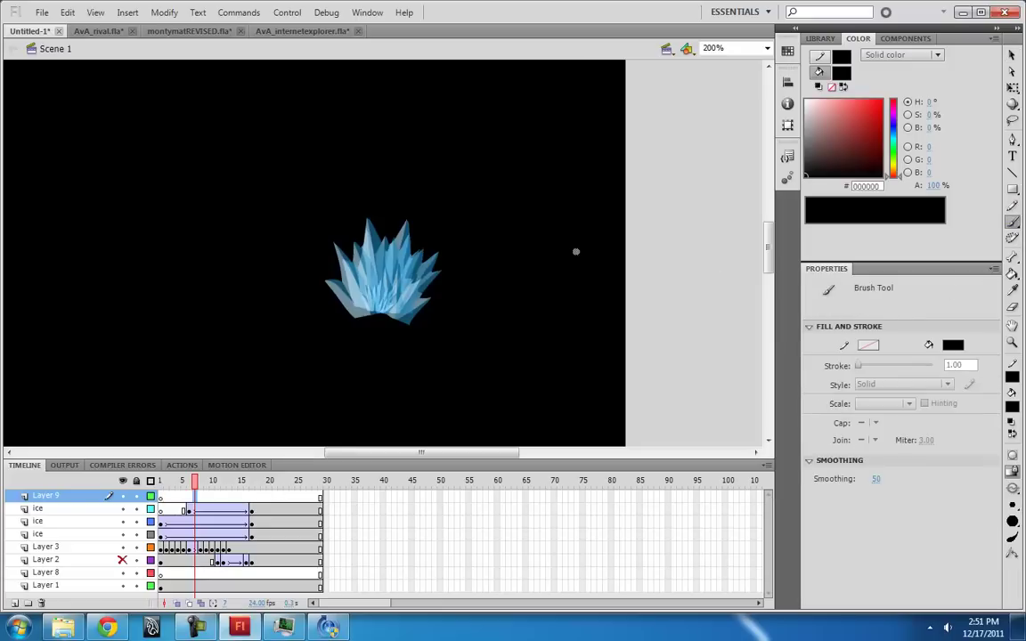
{"action": "left_click", "coordinate": [953, 345]}
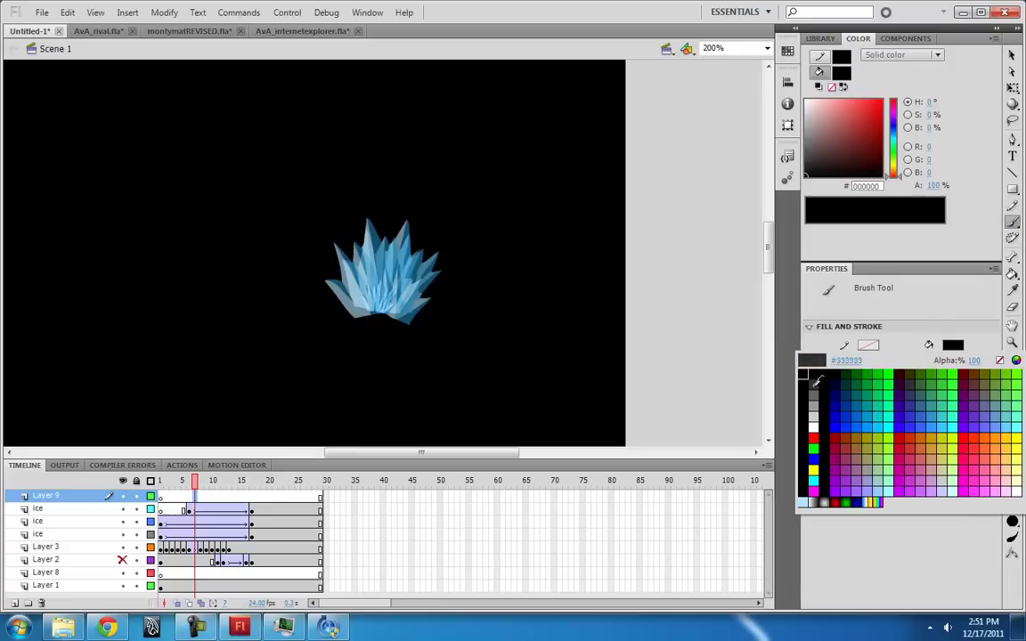
{"action": "left_click", "coordinate": [807, 433]}
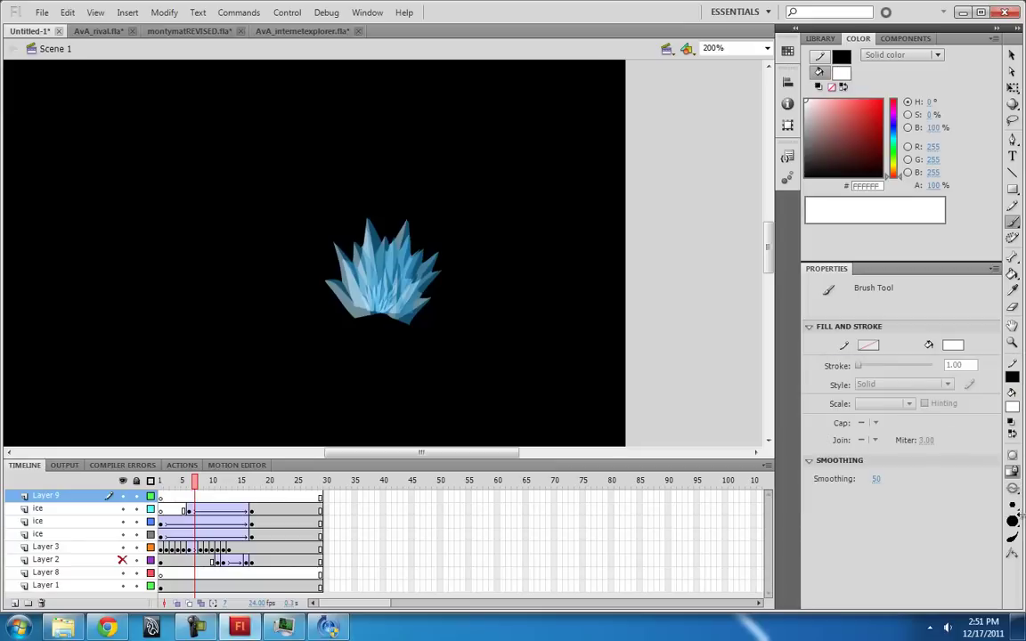
{"action": "left_click", "coordinate": [1015, 471]}
{"action": "left_click", "coordinate": [974, 395]}
{"action": "left_click", "coordinate": [431, 218]}
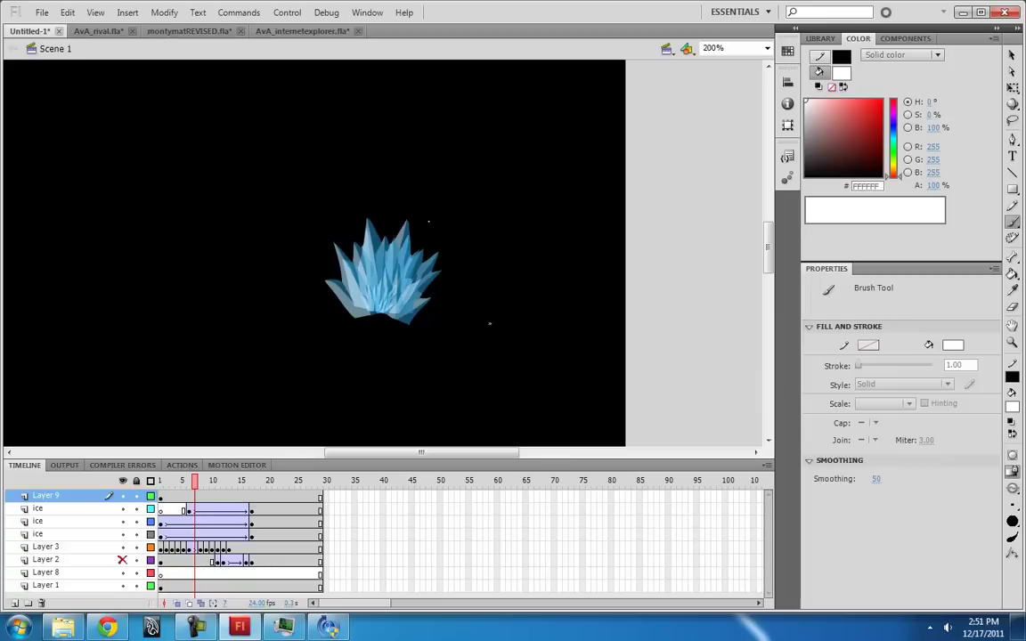
{"action": "key", "text": "ctrl+z"}
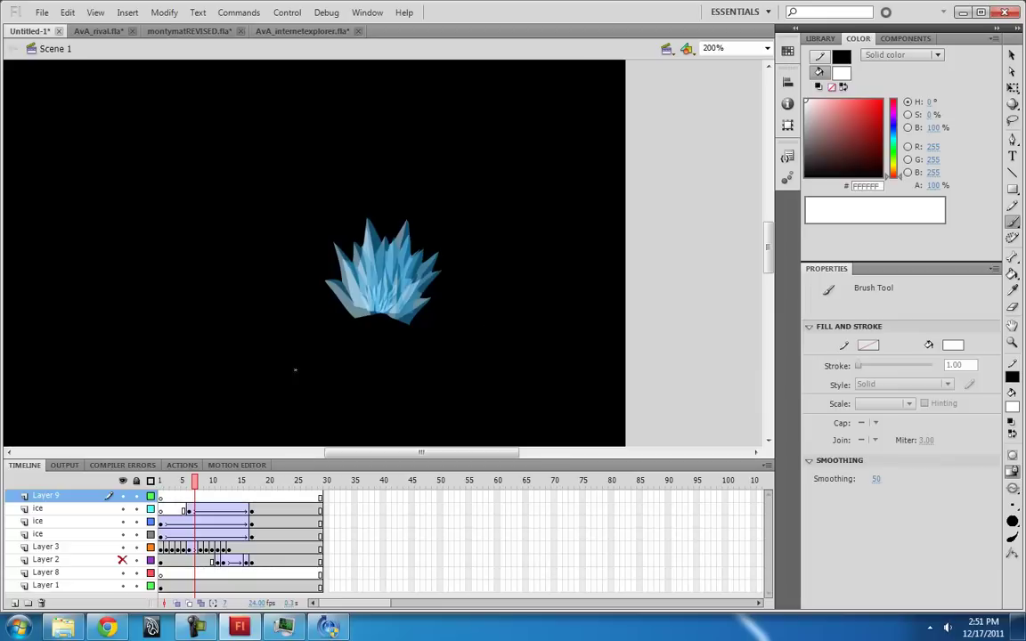
- Insert a blank keyframe at frame 8 of Layer 9 and try an adjusted brush size just above the ice
{"action": "left_click", "coordinate": [200, 496]}
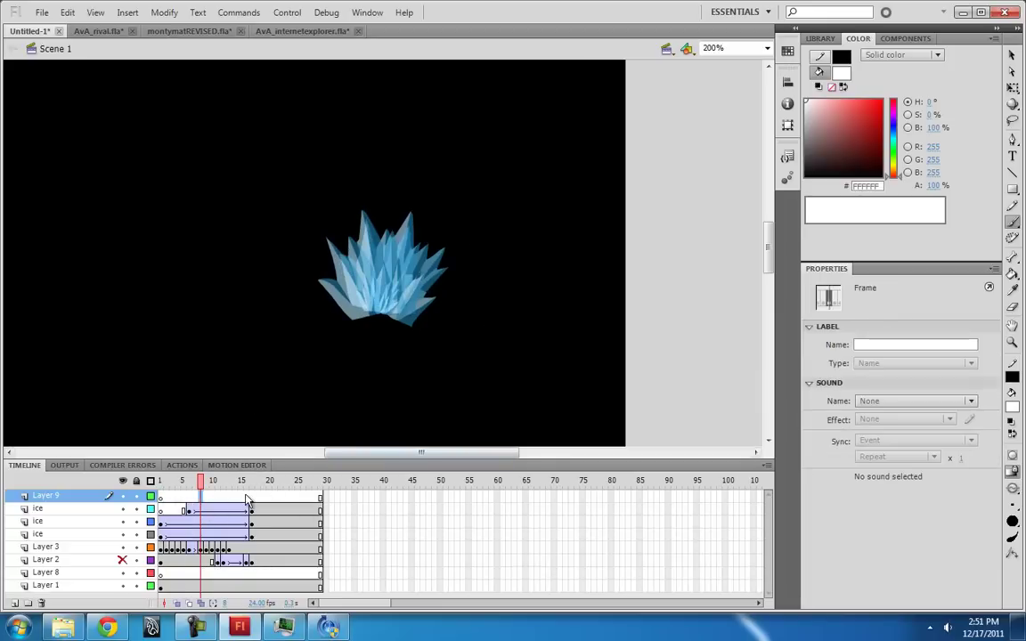
{"action": "key", "text": "F7"}
{"action": "mouse_move", "coordinate": [202, 481]}
{"action": "left_mouse_down"}
{"action": "mouse_move", "coordinate": [183, 481]}
{"action": "mouse_move", "coordinate": [222, 481]}
{"action": "mouse_move", "coordinate": [190, 486]}
{"action": "mouse_move", "coordinate": [222, 481]}
{"action": "mouse_move", "coordinate": [200, 481]}
{"action": "left_mouse_up"}
{"action": "key", "text": "ctrl+equal"}
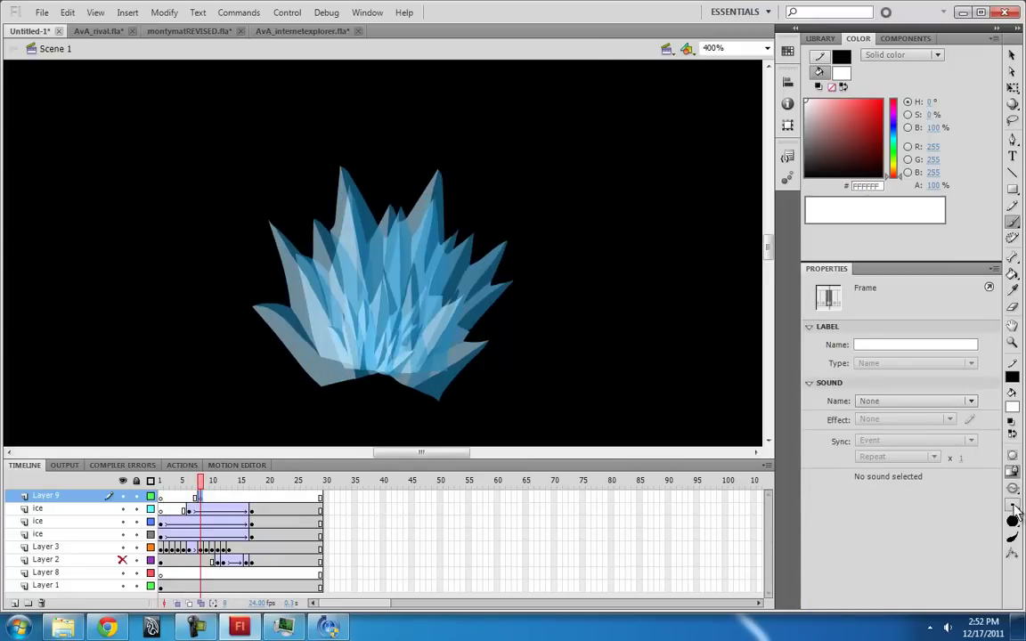
{"action": "left_click", "coordinate": [1011, 504]}
{"action": "left_click", "coordinate": [970, 407]}
{"action": "left_click", "coordinate": [391, 196]}
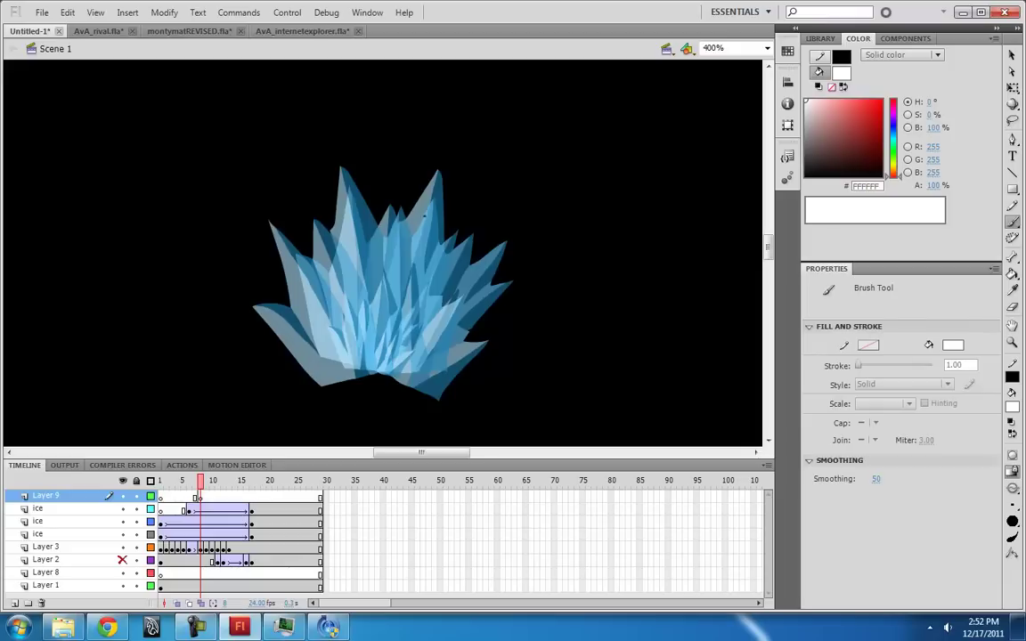
- Lower the white fill's alpha to 51% and paint small specks beside the tall left spike on frame 8 of Layer 9
{"action": "left_click", "coordinate": [200, 497]}
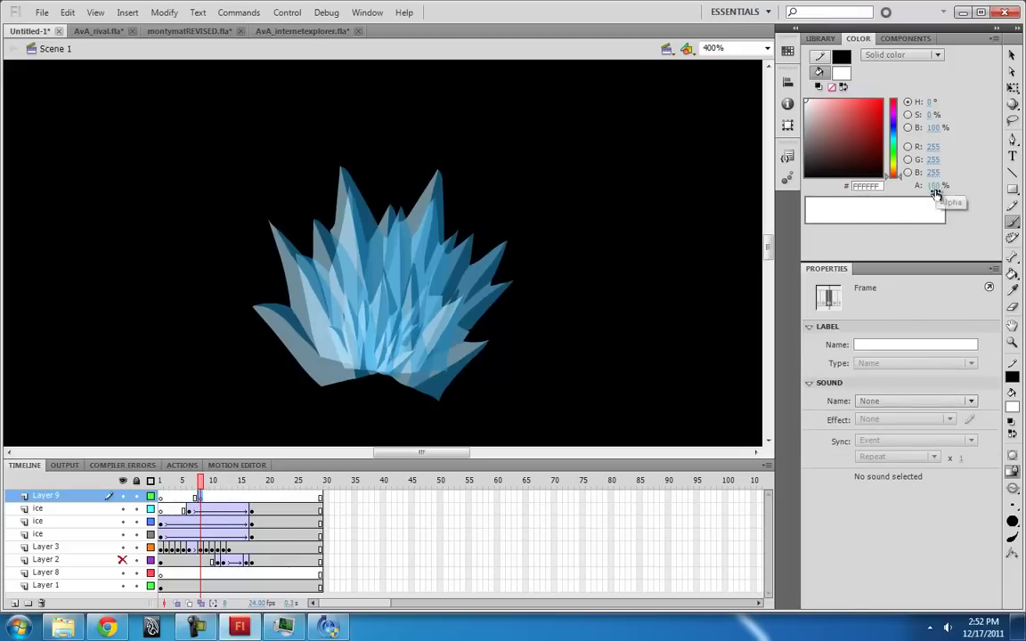
{"action": "left_click_drag", "start_coordinate": [932, 186], "coordinate": [914, 192]}
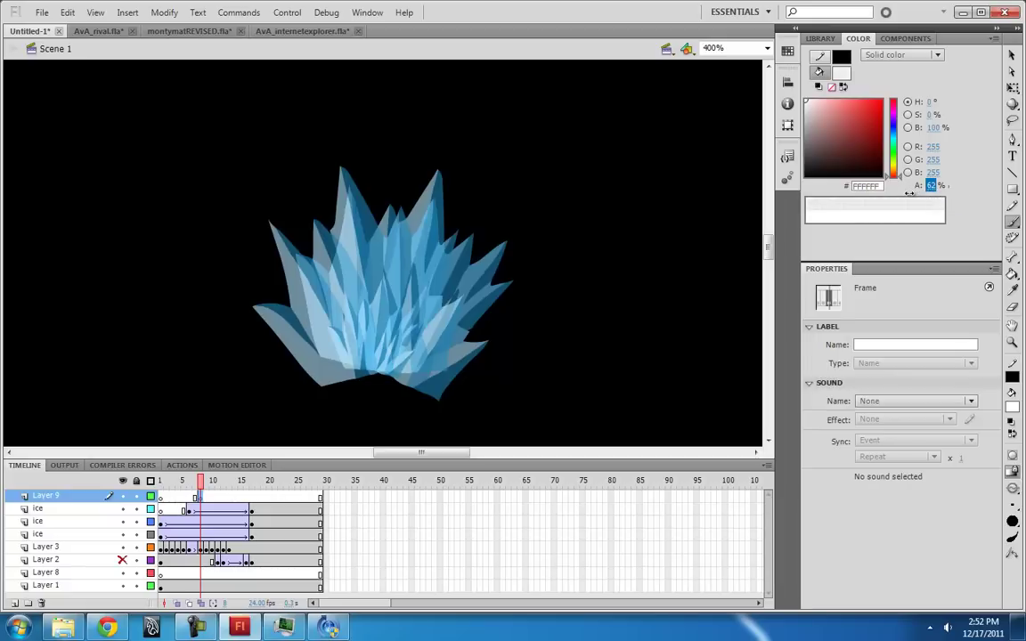
{"action": "left_click", "coordinate": [391, 202]}
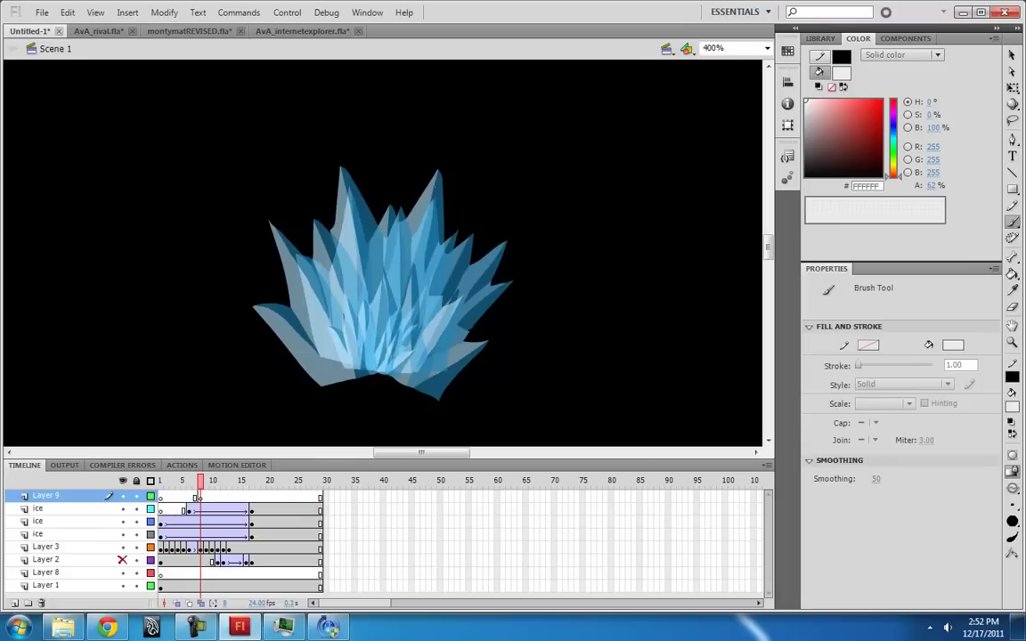
{"action": "key", "text": "ctrl+z"}
{"action": "left_click", "coordinate": [928, 186]}
{"action": "left_click", "coordinate": [200, 497]}
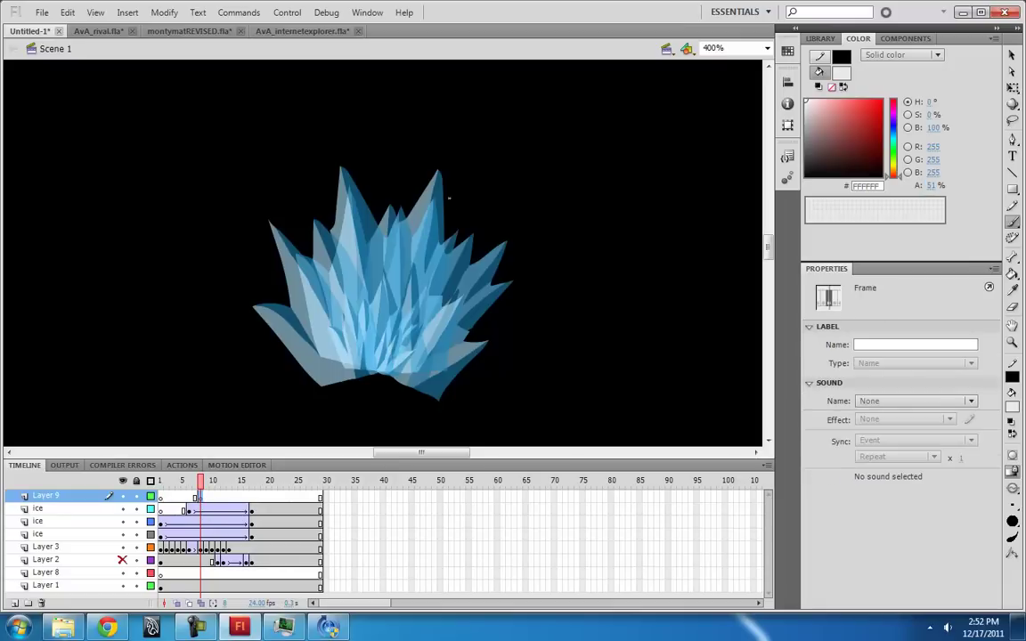
{"action": "left_click", "coordinate": [335, 214]}
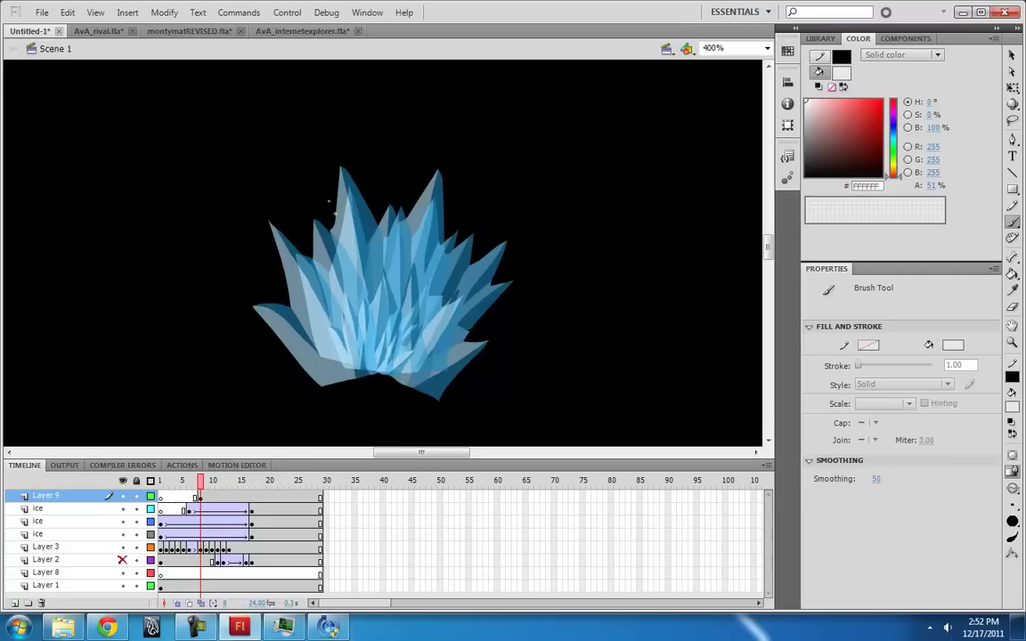
- From a blank keyframe at frame 9 of Layer 9, turn on onion skinning and lock the three ice layers
{"action": "key", "text": "period"}
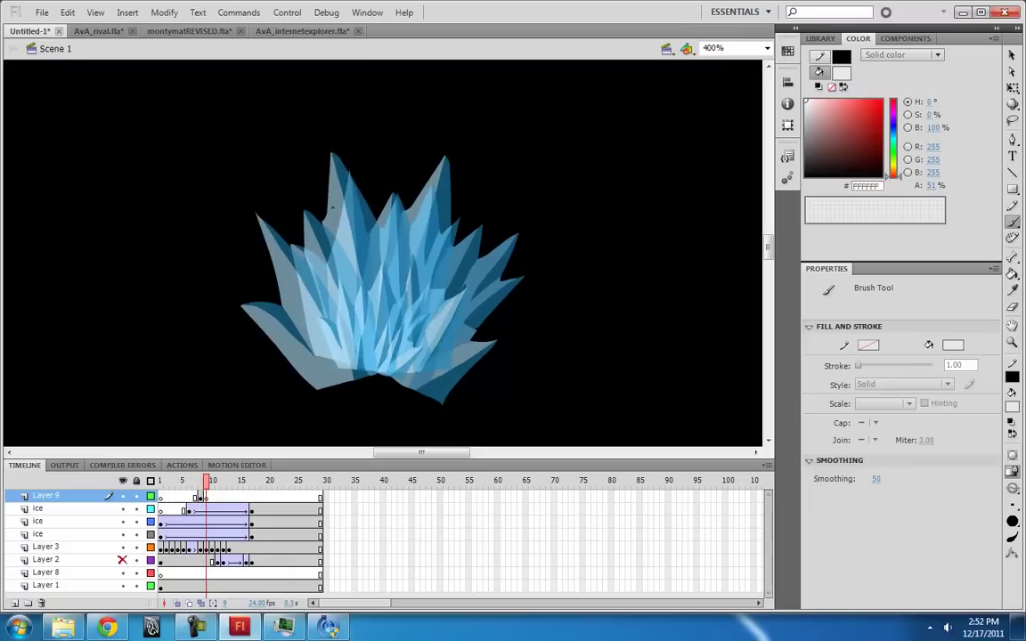
{"action": "left_click", "coordinate": [177, 604]}
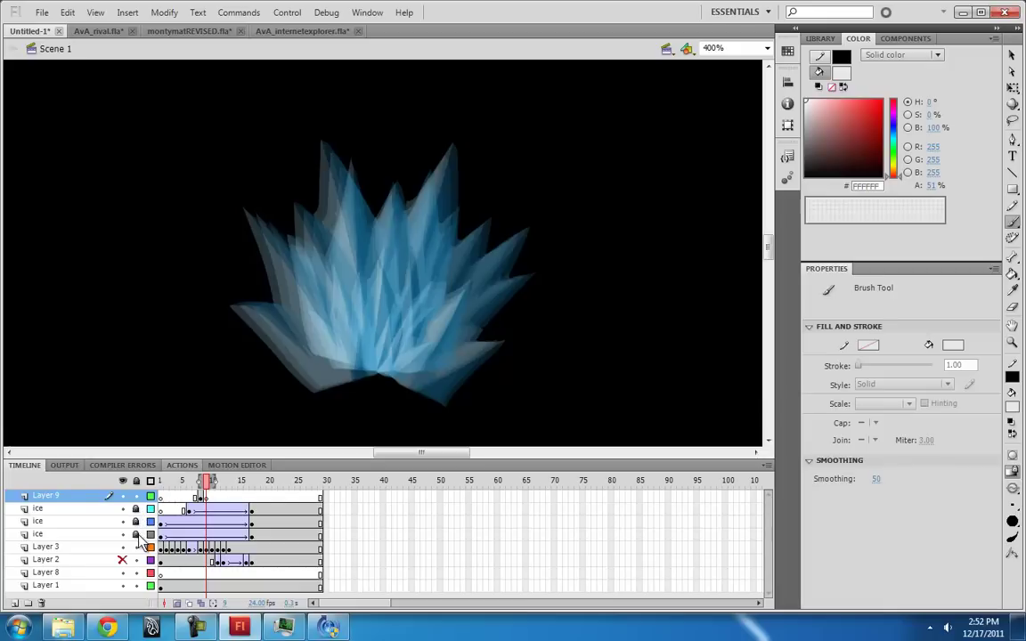
{"action": "left_click_drag", "start_coordinate": [135, 508], "coordinate": [136, 533]}
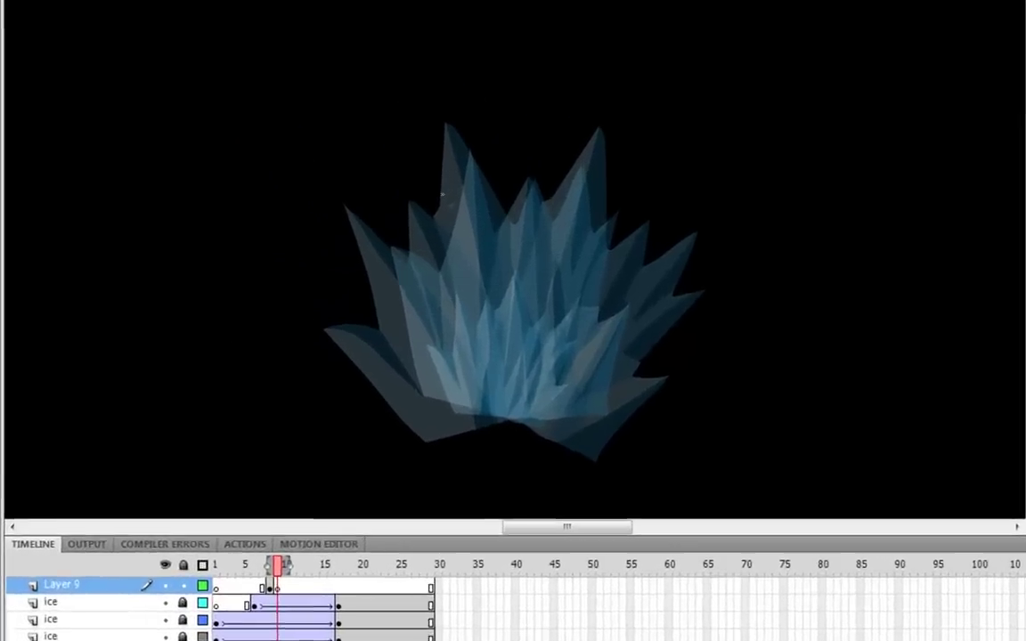
- Paint a small ice speck drifting up and outward beside the tall left spike, one blank keyframe each, on frames 9–12 of Layer 9
{"action": "left_click", "coordinate": [482, 183]}
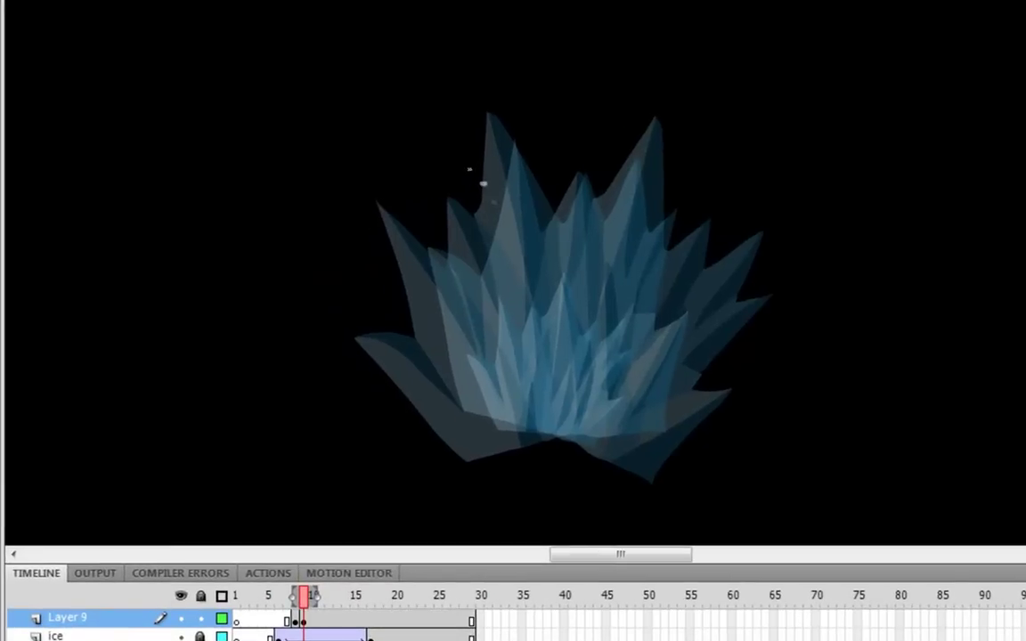
{"action": "key", "text": "F7"}
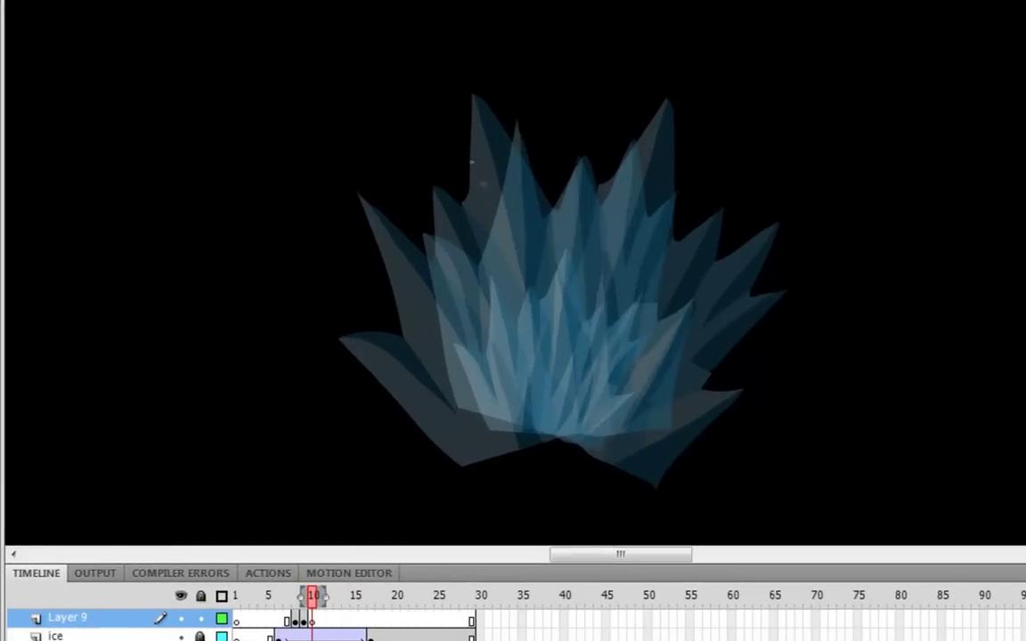
{"action": "left_click", "coordinate": [475, 161]}
{"action": "key", "text": "F7"}
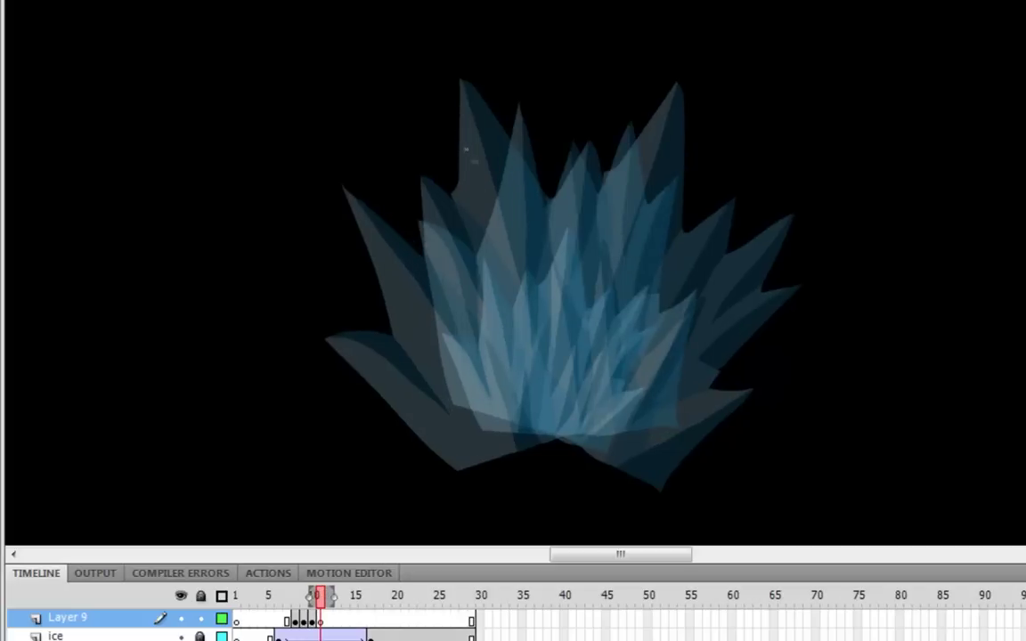
{"action": "left_click", "coordinate": [461, 144]}
{"action": "key", "text": "F7"}
{"action": "left_click", "coordinate": [442, 109]}
{"action": "key", "text": "F7"}
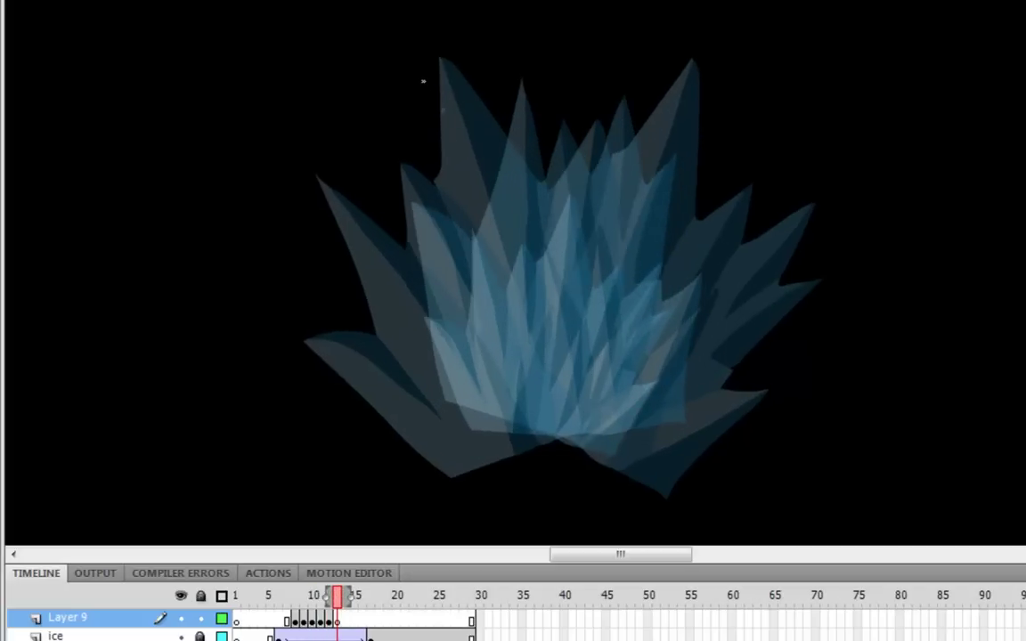
- Continue the speck's upward path past the tall left spike's tip on frames 13–16 of Layer 9, one blank keyframe per frame
{"action": "left_click", "coordinate": [418, 75]}
{"action": "key", "text": "F7"}
{"action": "left_click", "coordinate": [406, 57]}
{"action": "key", "text": "F7"}
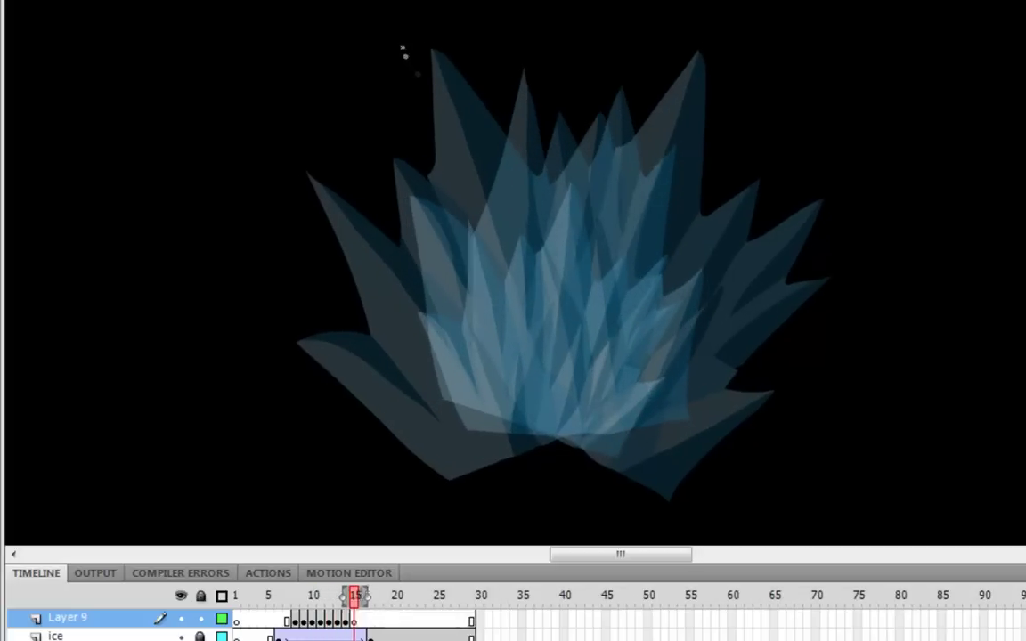
{"action": "left_click", "coordinate": [398, 47]}
{"action": "key", "text": "F7"}
{"action": "left_click", "coordinate": [393, 47]}
{"action": "key", "text": "F7"}
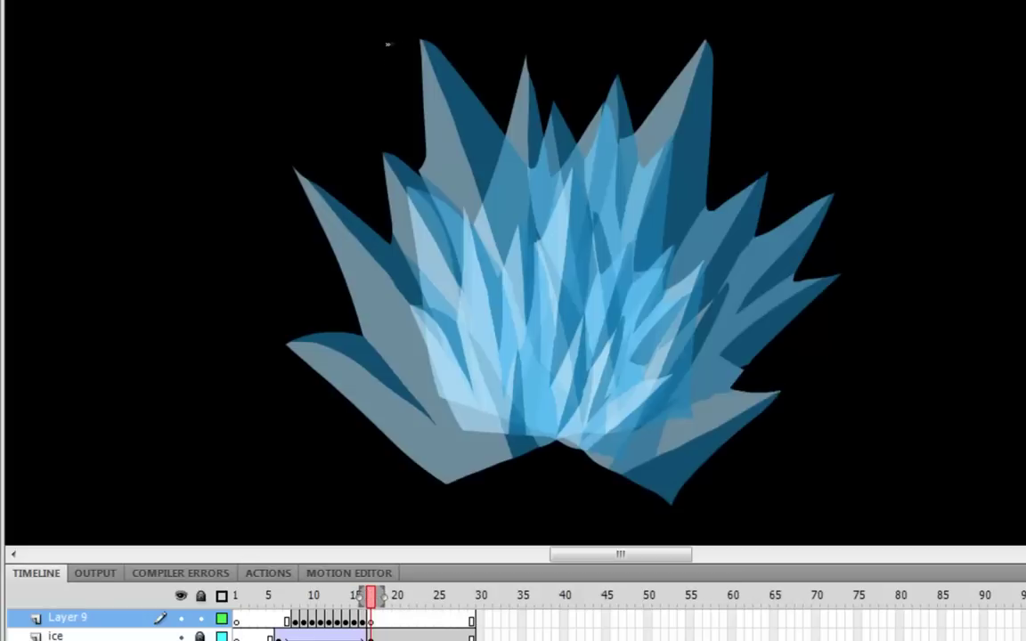
- Slow the left speck's drift with closely spaced dots on frames 17–19 of Layer 9, adding blank keyframes up to frame 20
{"action": "left_click", "coordinate": [387, 46]}
{"action": "key", "text": "F7"}
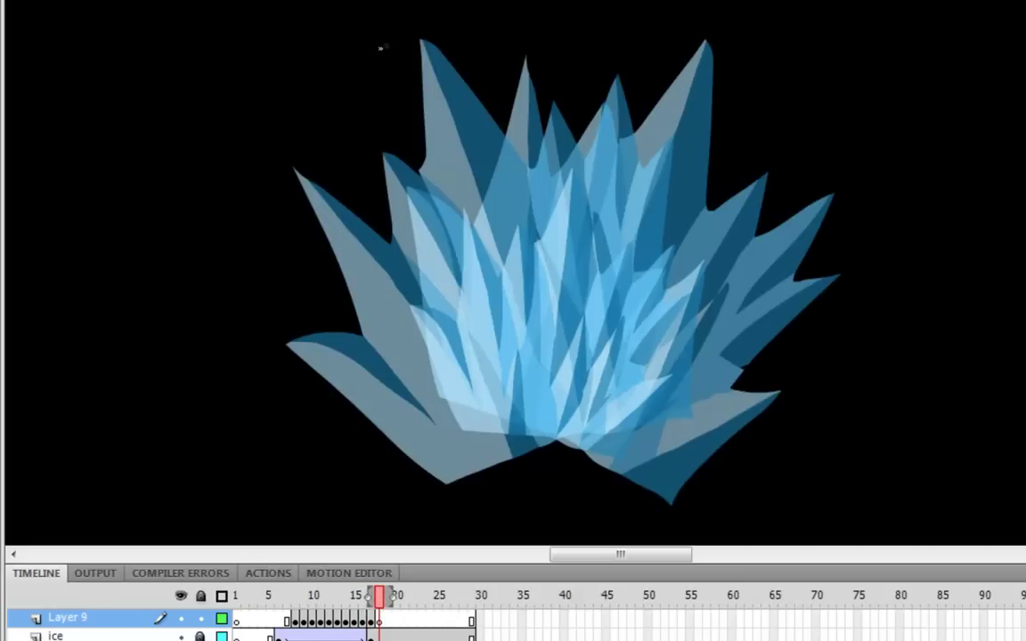
{"action": "left_click", "coordinate": [380, 45]}
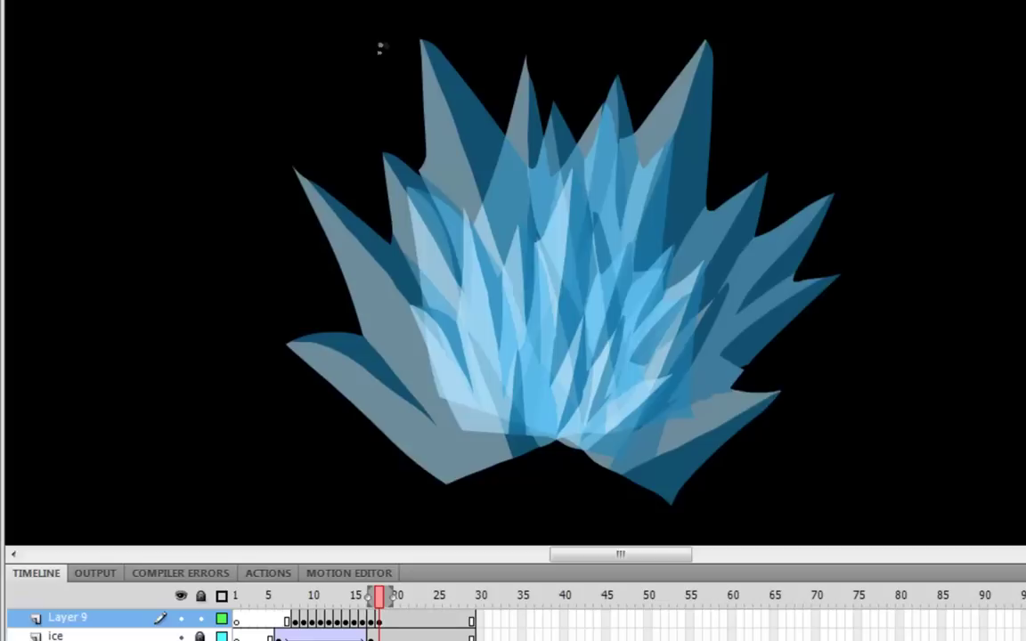
{"action": "key", "text": "F7"}
{"action": "left_click", "coordinate": [377, 45]}
{"action": "key", "text": "F7"}
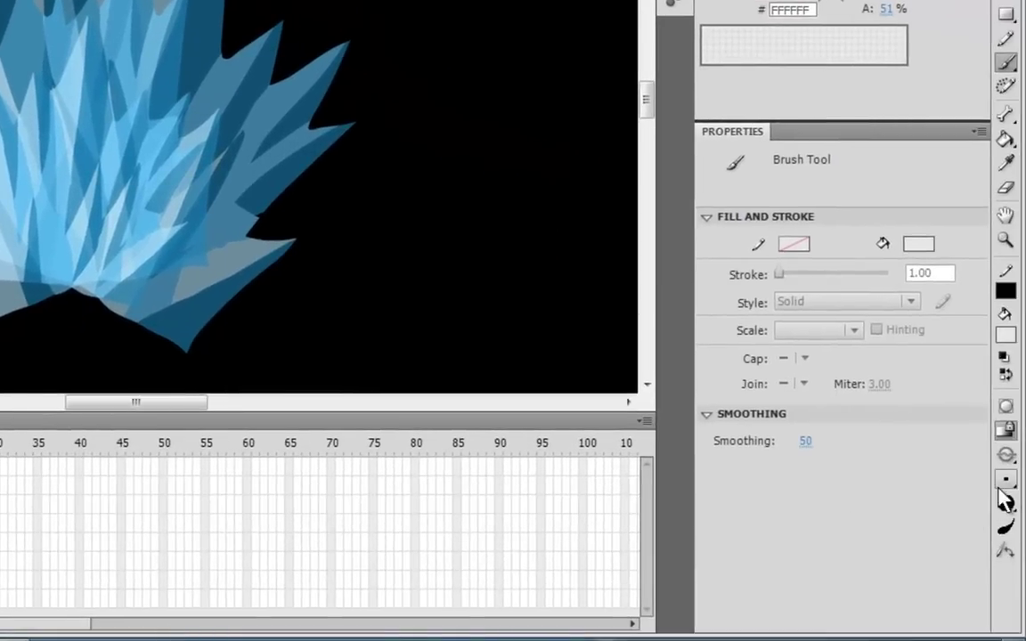
- Choose a smaller brush size and finish the left speck as a tiny dot on keyframes 20 and 21 of Layer 9
{"action": "left_click", "coordinate": [1005, 500]}
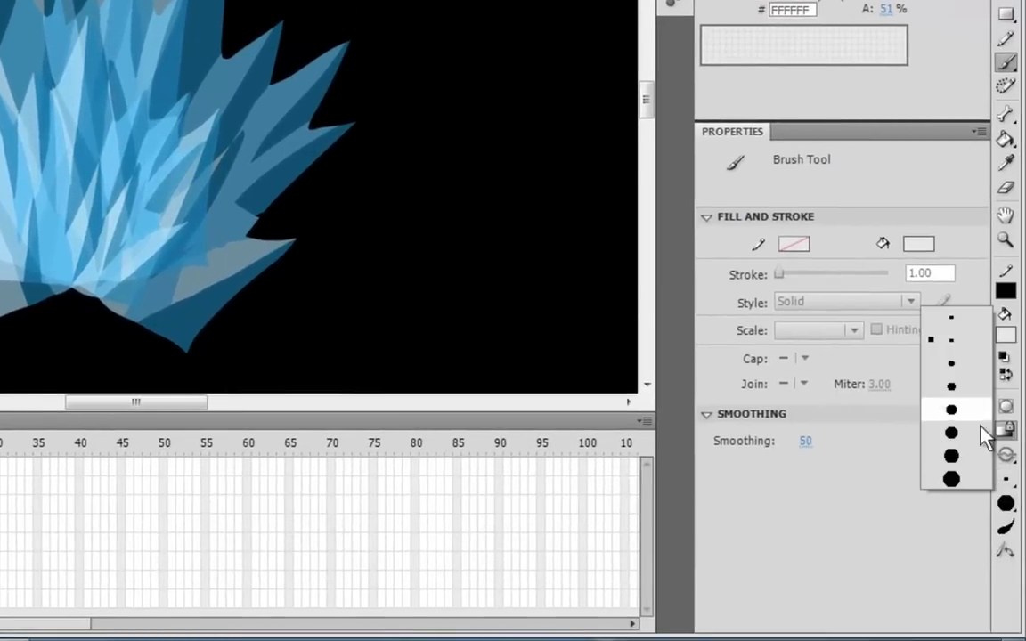
{"action": "left_click", "coordinate": [978, 430]}
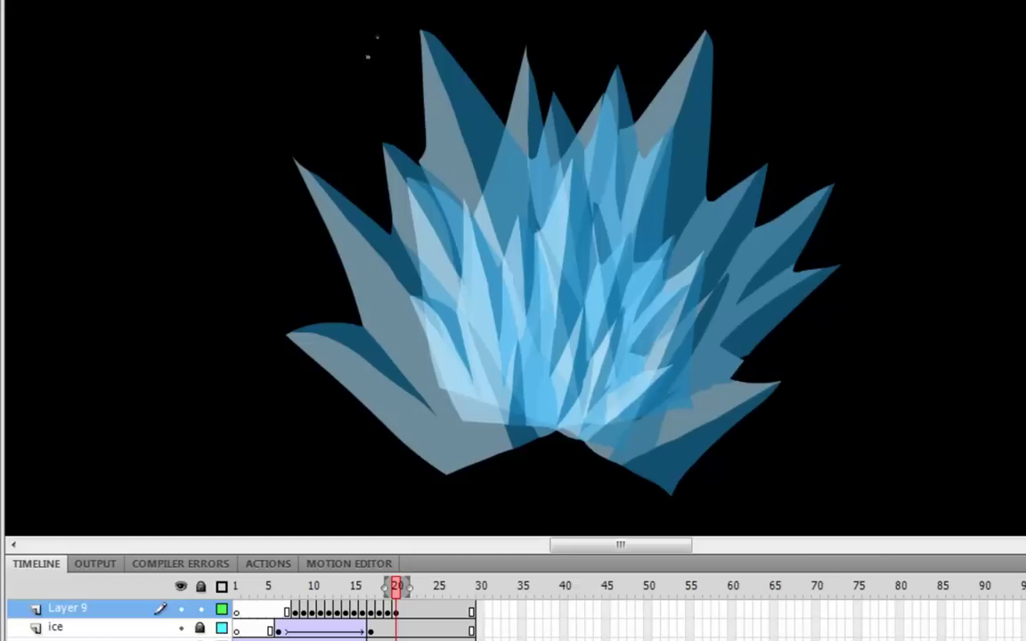
{"action": "key", "text": "F6"}
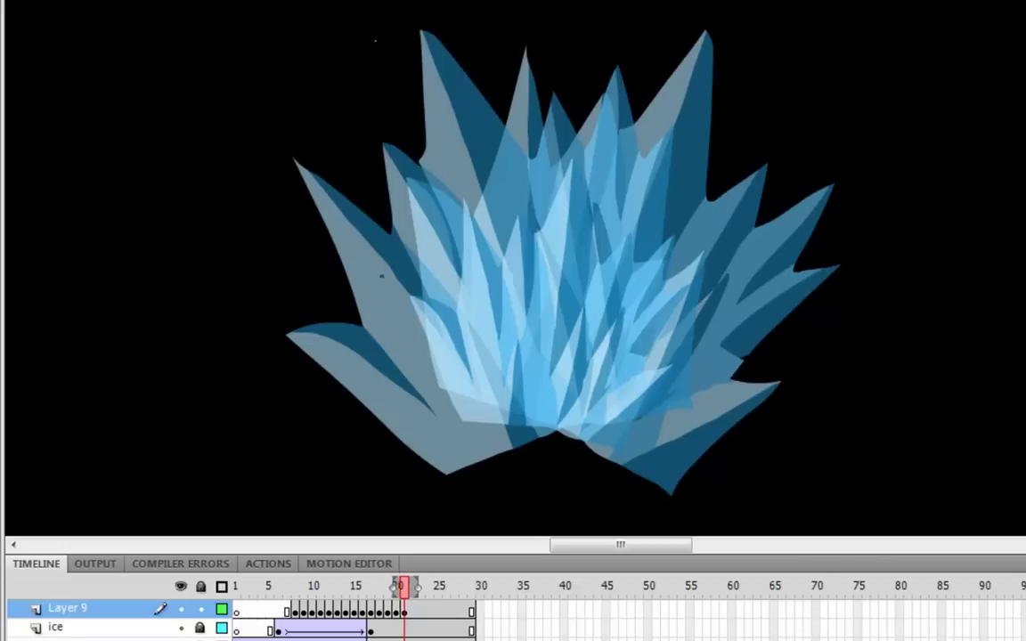
- Step back and forth through Layer 9's frames from frame 8 to examine the speck's motion
{"action": "left_click", "coordinate": [295, 612]}
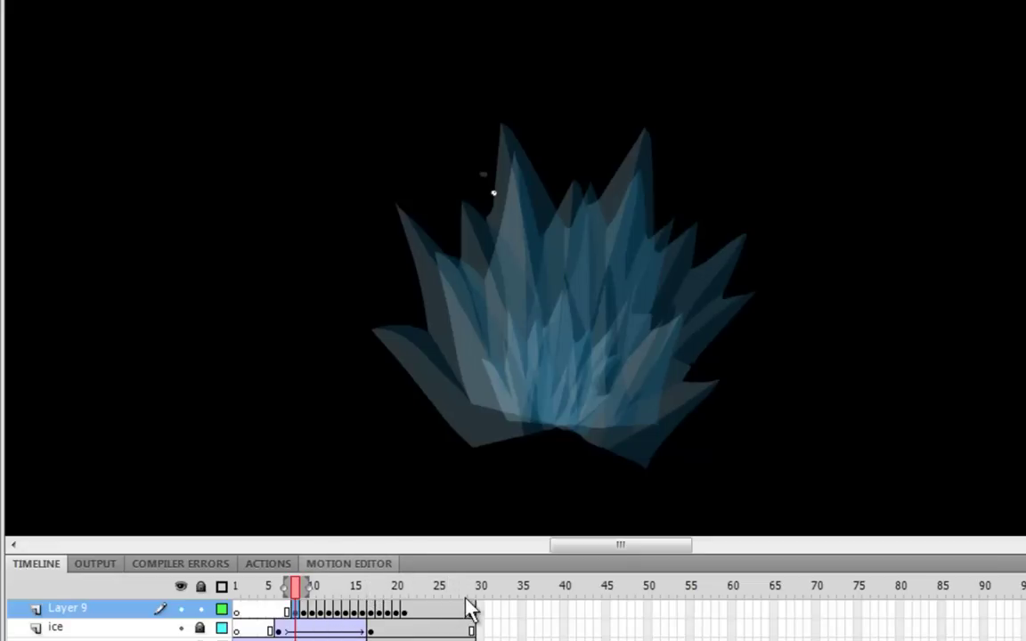
{"action": "key", "text": "period"}
{"action": "key", "text": "period"}
{"action": "key", "text": "period"}
{"action": "key", "text": "period"}
{"action": "key", "text": "period"}
{"action": "key", "text": "period"}
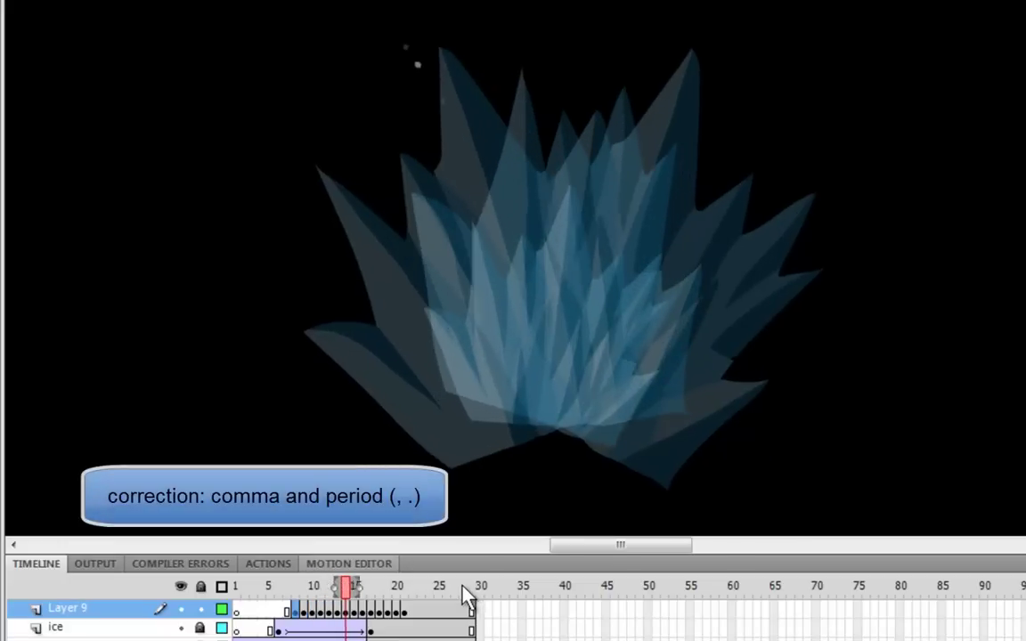
{"action": "key", "text": "comma"}
{"action": "key", "text": "period"}
{"action": "key", "text": "period"}
{"action": "key", "text": "period"}
{"action": "key", "text": "comma"}
{"action": "key", "text": "comma"}
{"action": "key", "text": "comma"}
{"action": "key", "text": "comma"}
{"action": "key", "text": "comma"}
{"action": "key", "text": "comma"}
{"action": "key", "text": "comma"}
{"action": "key", "text": "comma"}
{"action": "key", "text": "comma"}
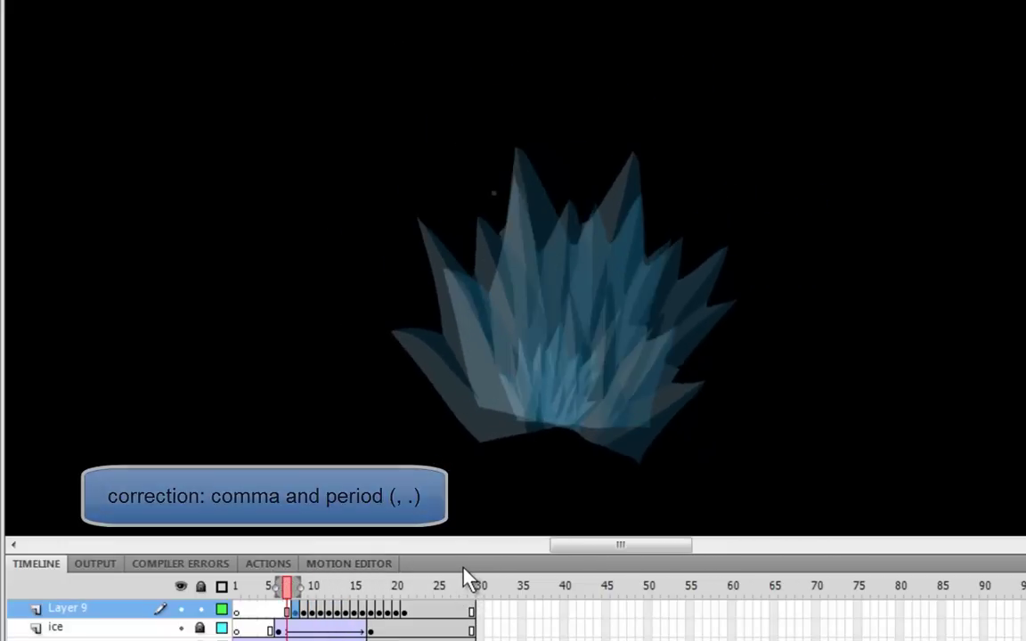
- Paint a second ice speck flying up and outward from the right spikes on the existing keyframes 8–13 of Layer 9
{"action": "key", "text": "period"}
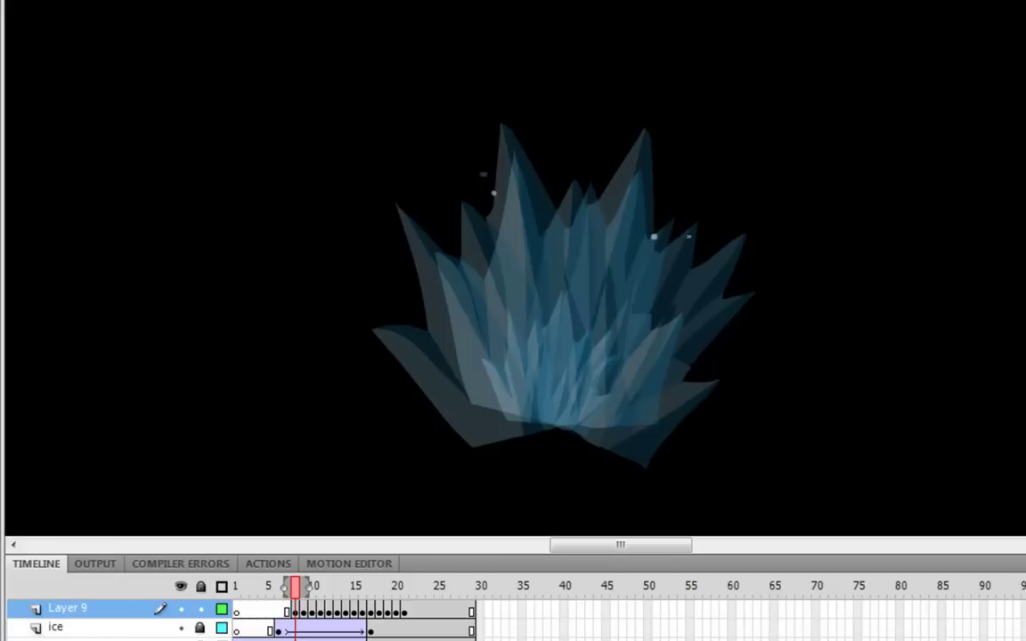
{"action": "key", "text": "period"}
{"action": "key", "text": "period"}
{"action": "key", "text": "period"}
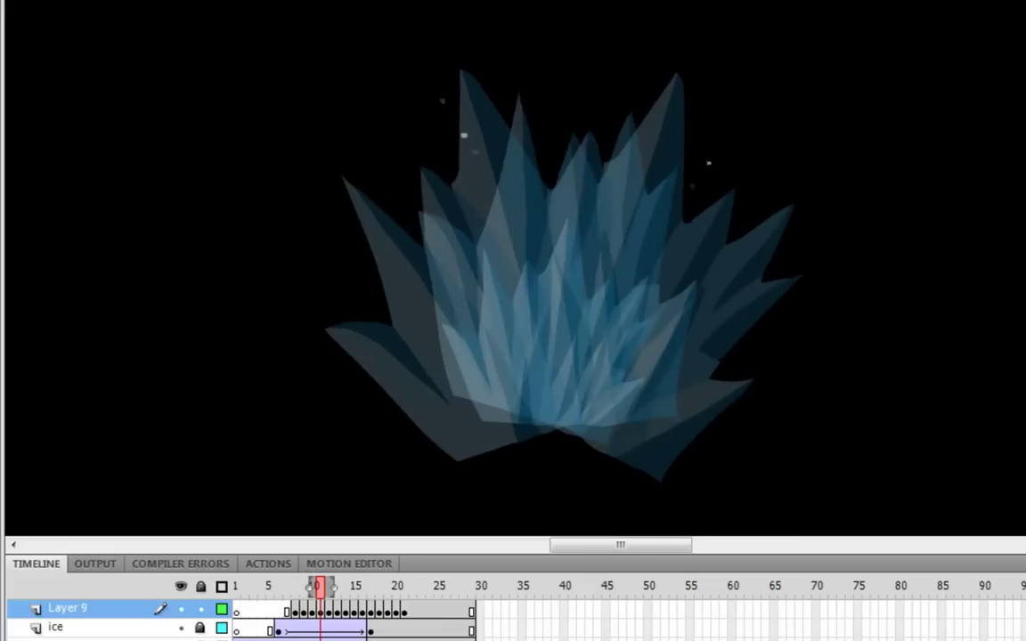
{"action": "key", "text": "period"}
{"action": "key", "text": "period"}
{"action": "key", "text": "period"}
{"action": "key", "text": "period"}
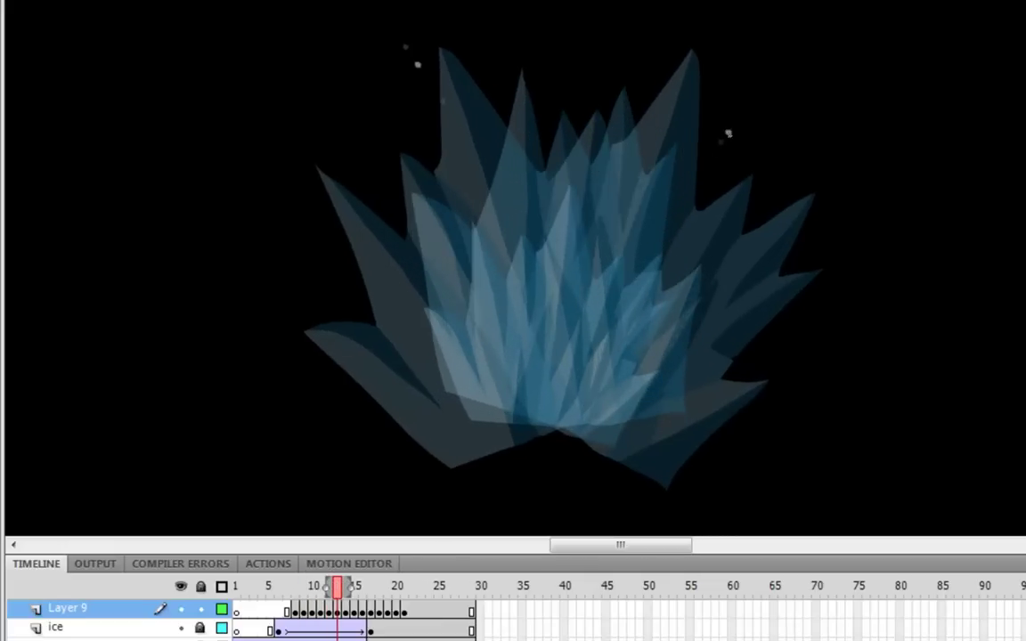
- Continue the right-hand speck with shorter outward moves on frames 14–20 of Layer 9
{"action": "key", "text": "period"}
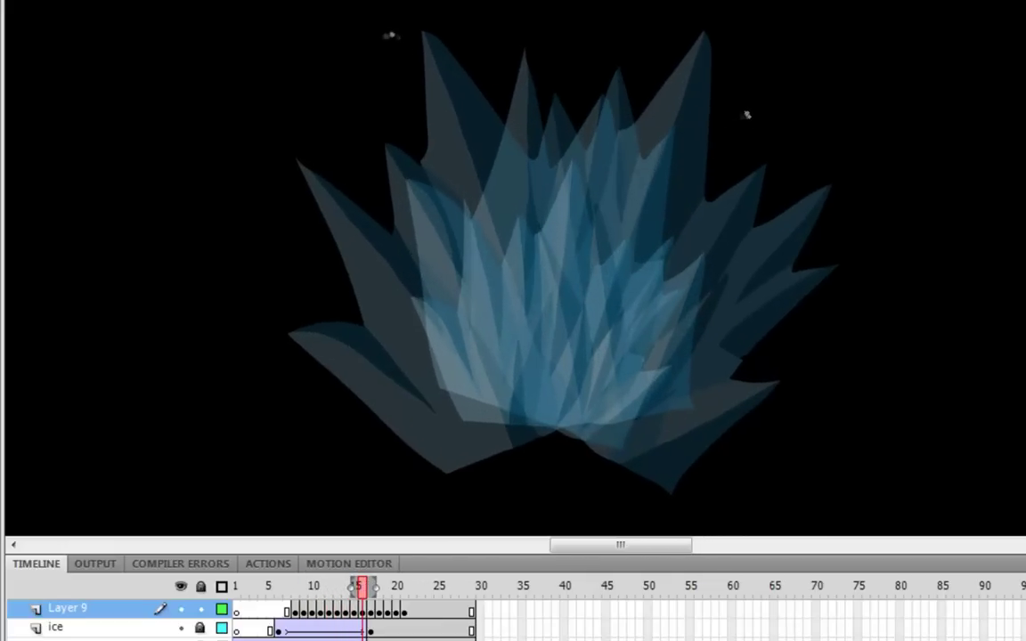
{"action": "key", "text": "period"}
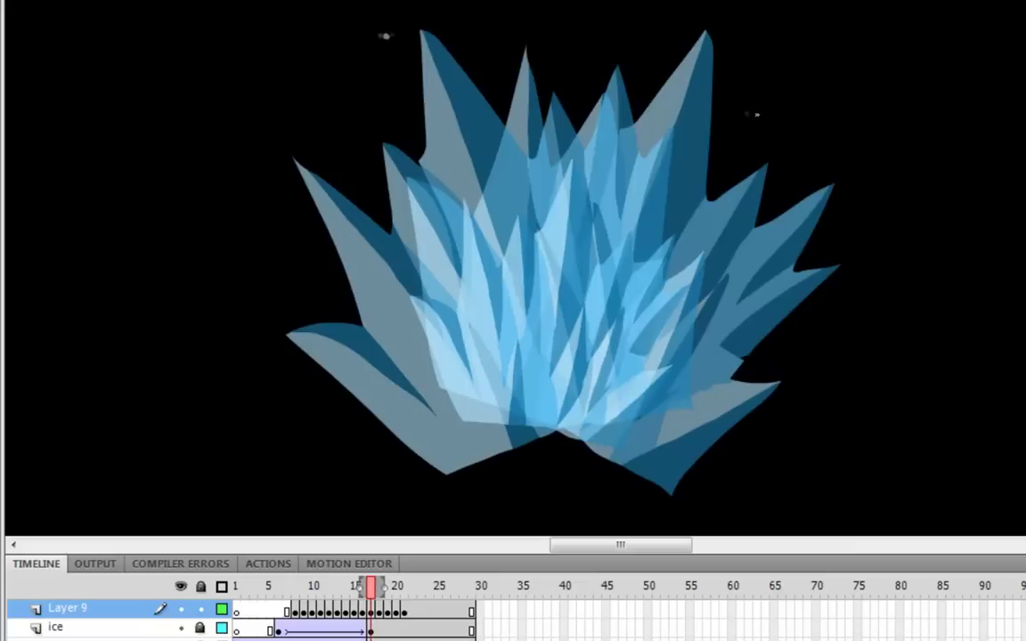
{"action": "key", "text": "period"}
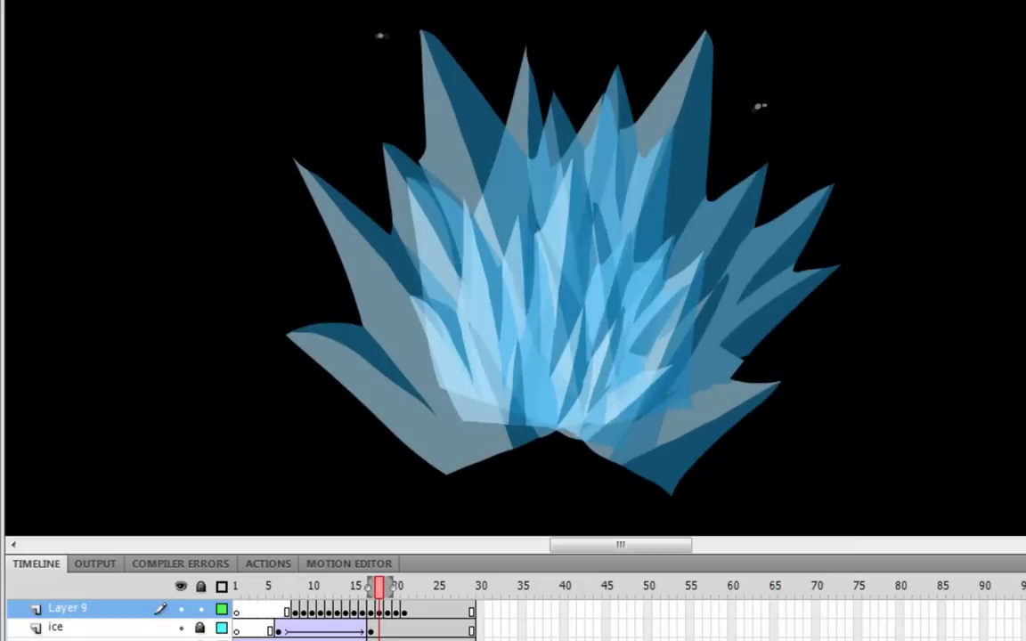
{"action": "key", "text": "period"}
{"action": "key", "text": "period"}
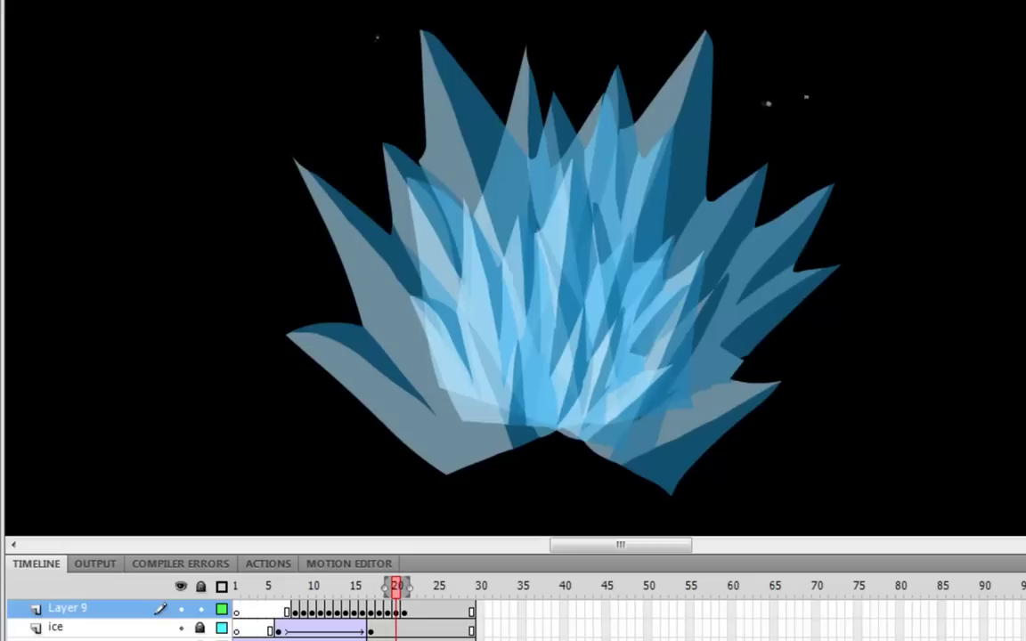
- Paint the right-hand speck as a tiny dot on frame 21 of Layer 9 and try extending it to frame 22
{"action": "key", "text": "period"}
{"action": "key", "text": "period"}
{"action": "key", "text": "period"}
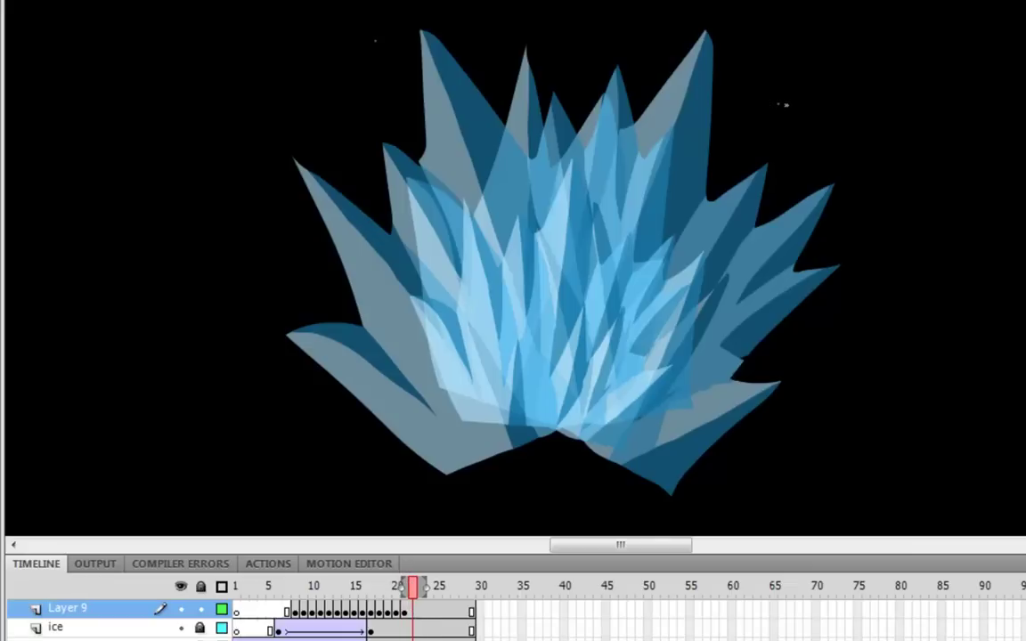
{"action": "key", "text": "comma"}
{"action": "key", "text": "comma"}
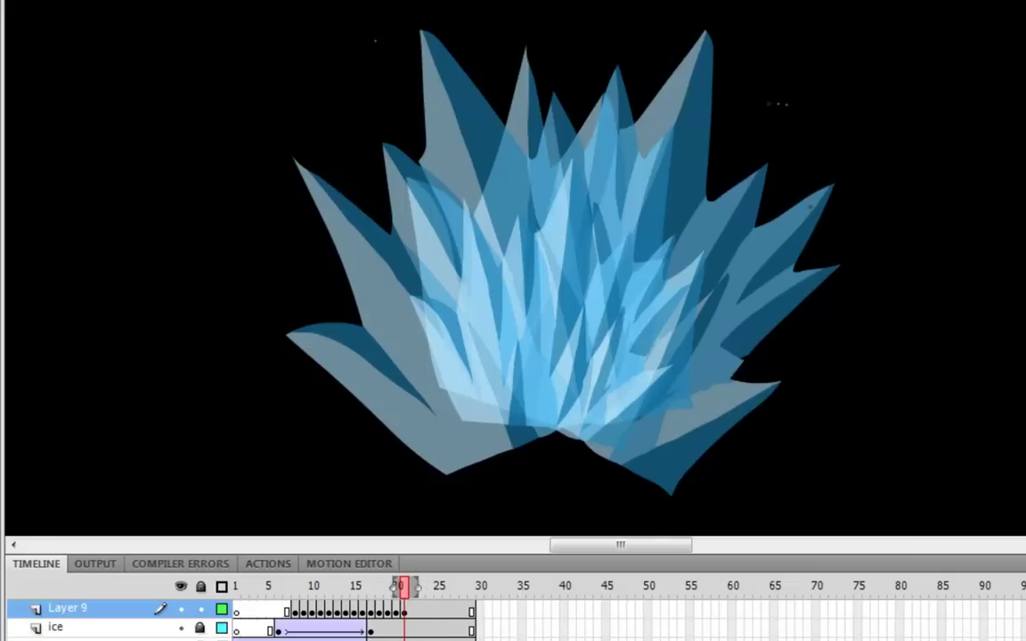
{"action": "key", "text": "period"}
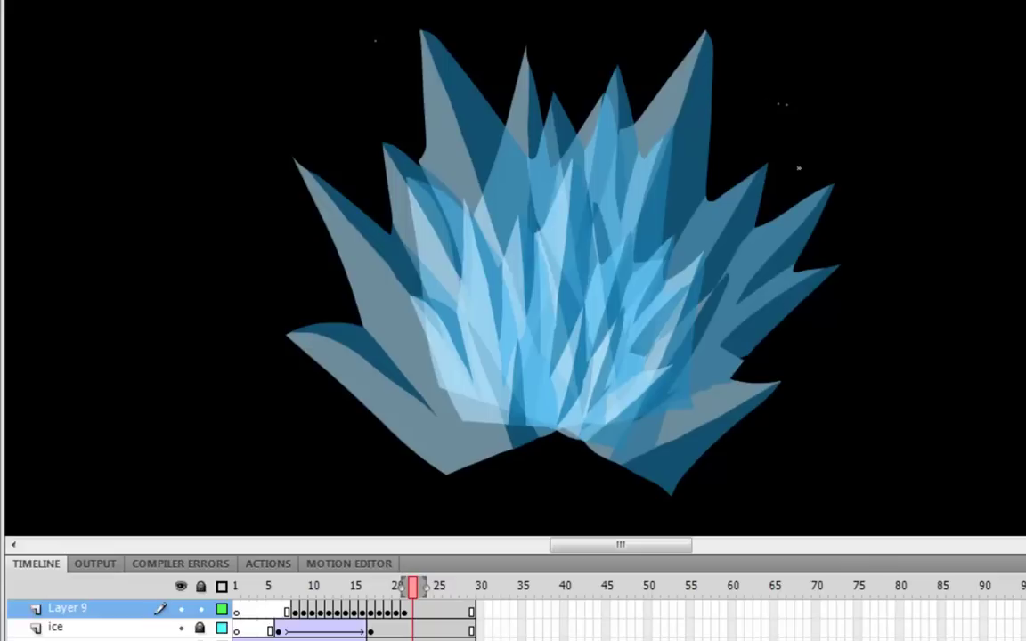
- Insert blank keyframes at frames 22–25 of Layer 9 and paint the right-hand speck curving outward and down on each
{"action": "left_click", "coordinate": [298, 620]}
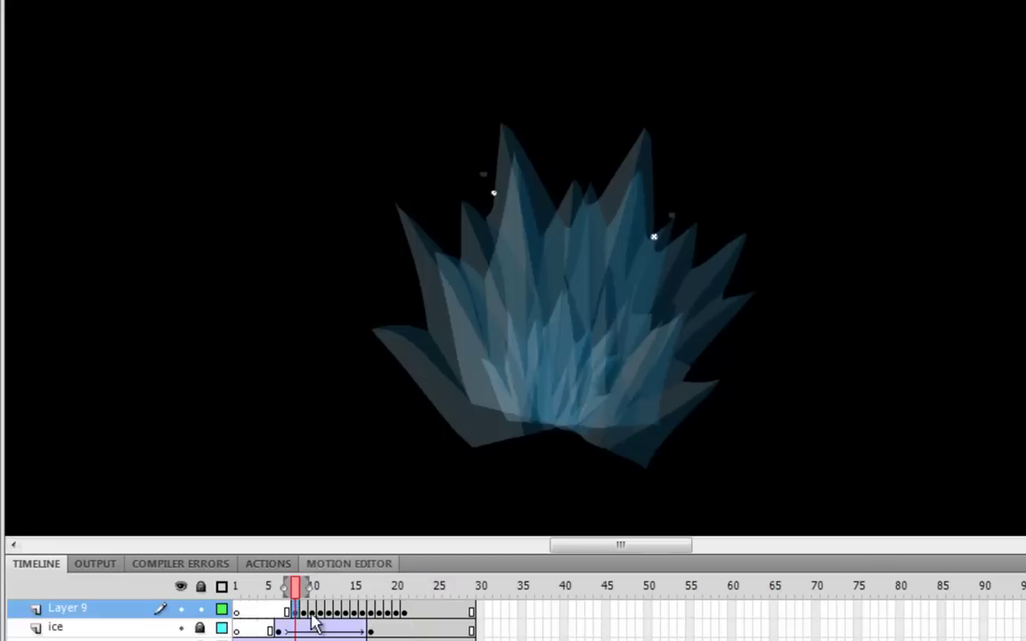
{"action": "left_click", "coordinate": [405, 627]}
{"action": "left_click", "coordinate": [412, 620]}
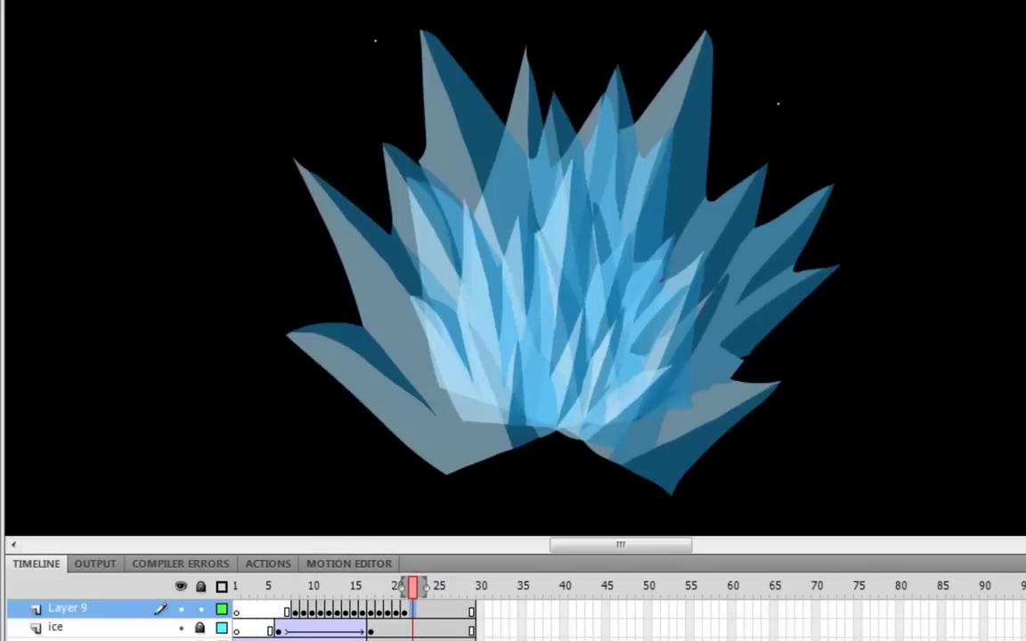
{"action": "key", "text": "F7"}
{"action": "left_click", "coordinate": [789, 102]}
{"action": "key", "text": "F7"}
{"action": "left_click", "coordinate": [797, 105]}
{"action": "key", "text": "F7"}
{"action": "left_click", "coordinate": [804, 109]}
{"action": "key", "text": "F7"}
{"action": "left_click", "coordinate": [810, 114]}
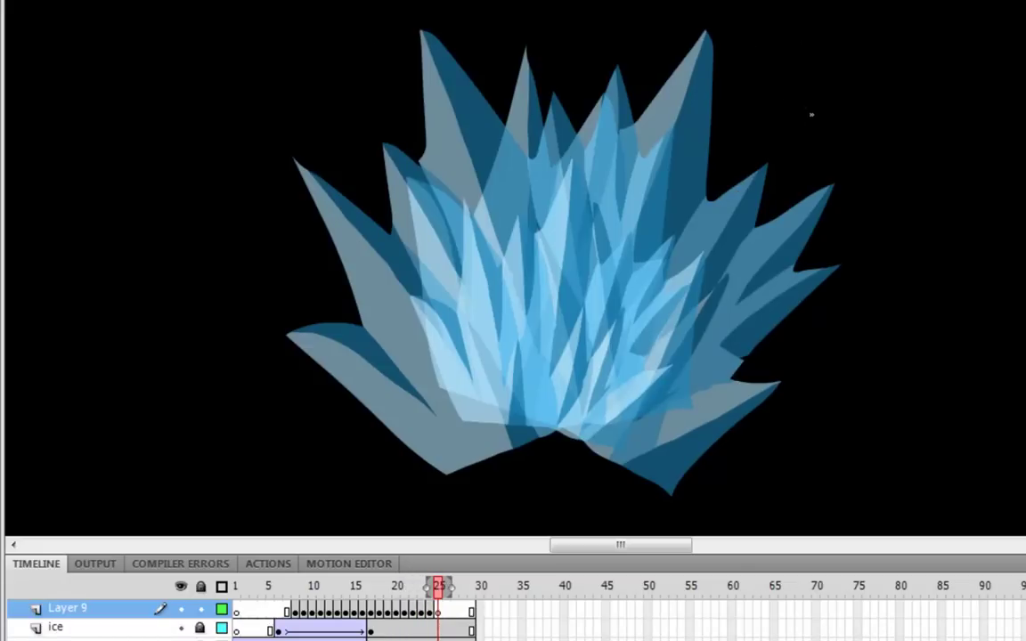
- Starting at frame 8 of Layer 9, paint a third speck rising above the middle spikes frame by frame, and return to frame 10
{"action": "left_click", "coordinate": [295, 612]}
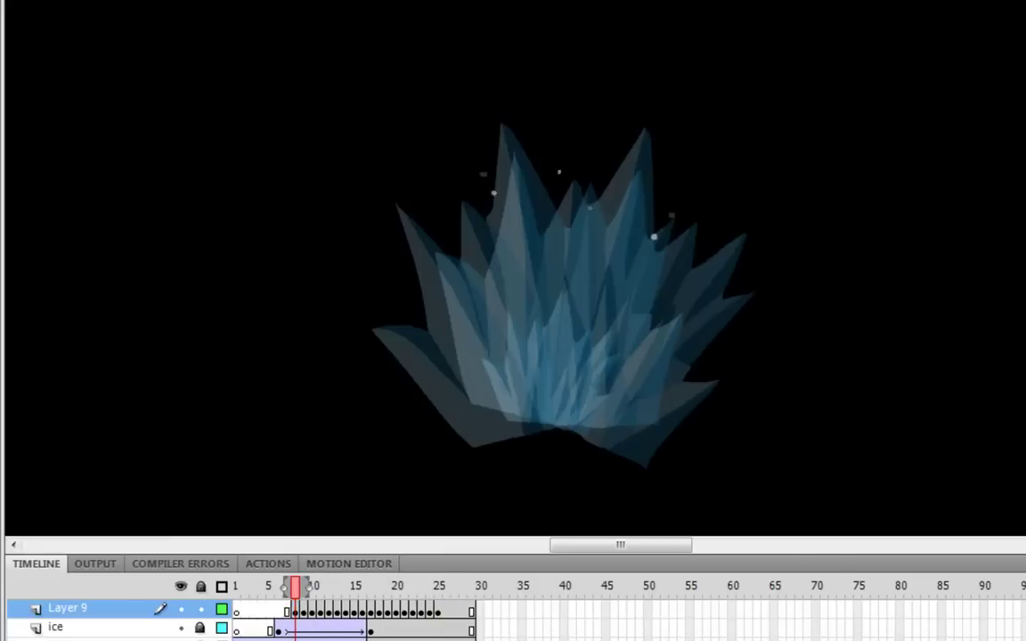
{"action": "key", "text": "."}
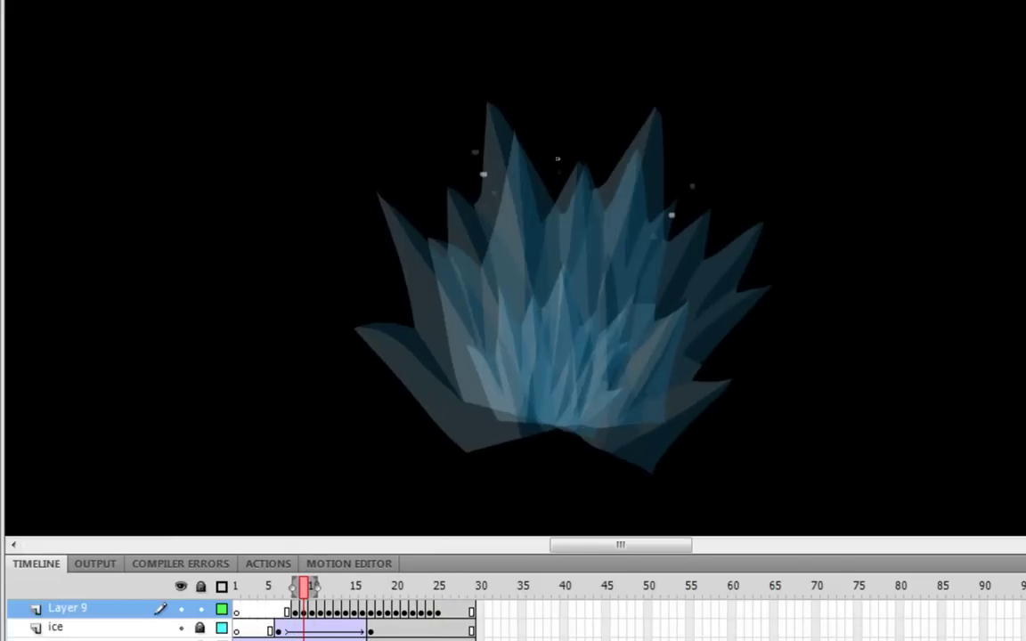
{"action": "key", "text": "period"}
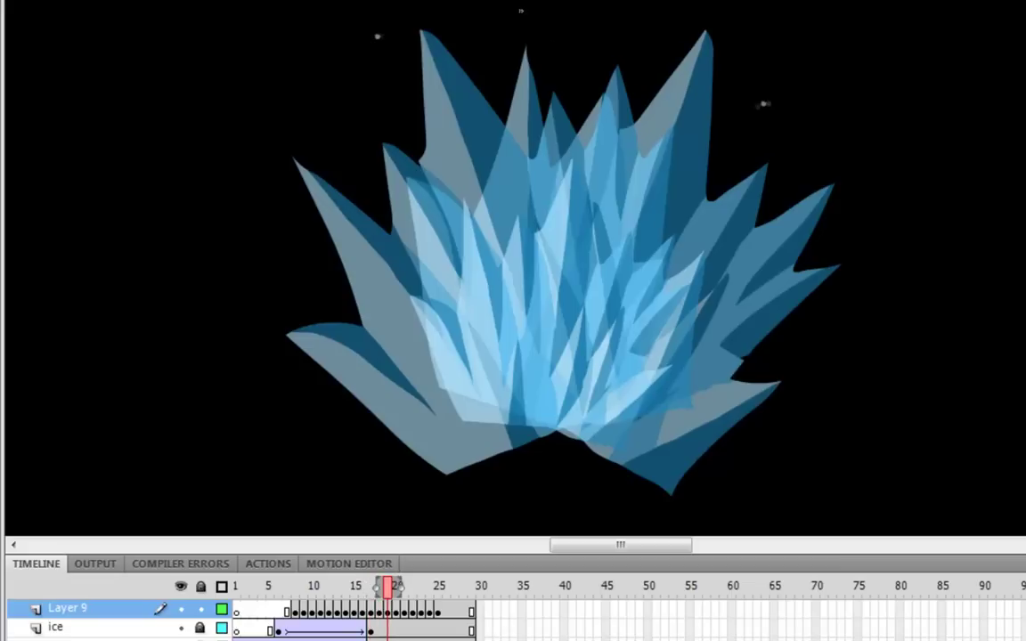
{"action": "left_click", "coordinate": [312, 613]}
{"action": "left_click", "coordinate": [321, 614]}
{"action": "left_click", "coordinate": [314, 614]}
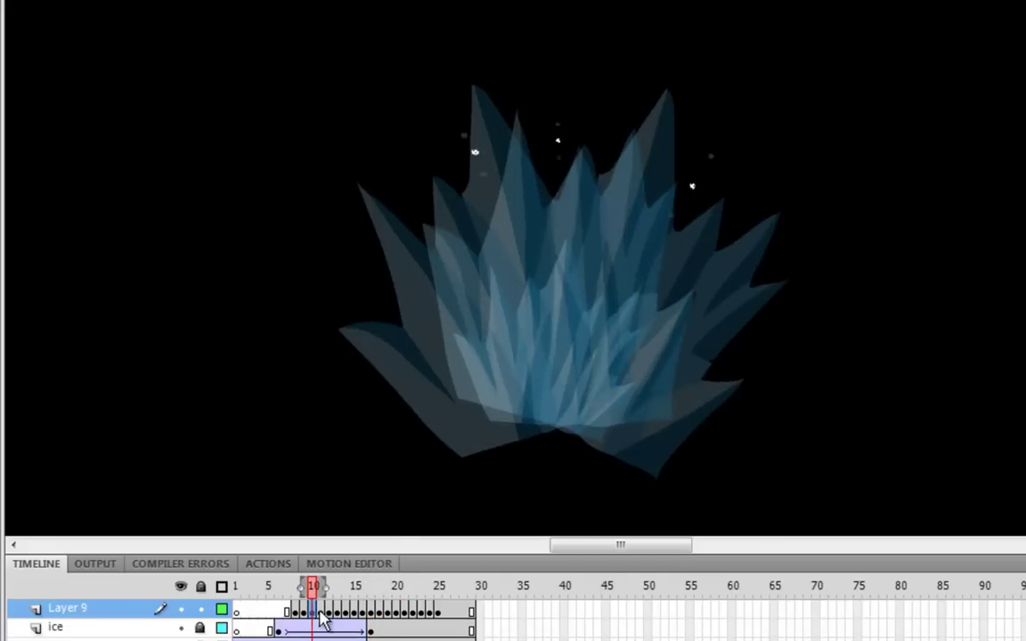
- Insert a blank keyframe at frame 7 of Layer 9 and paint a speck by the lower-left spikes on frames 7–9
{"action": "left_click", "coordinate": [287, 611]}
{"action": "key", "text": "F7"}
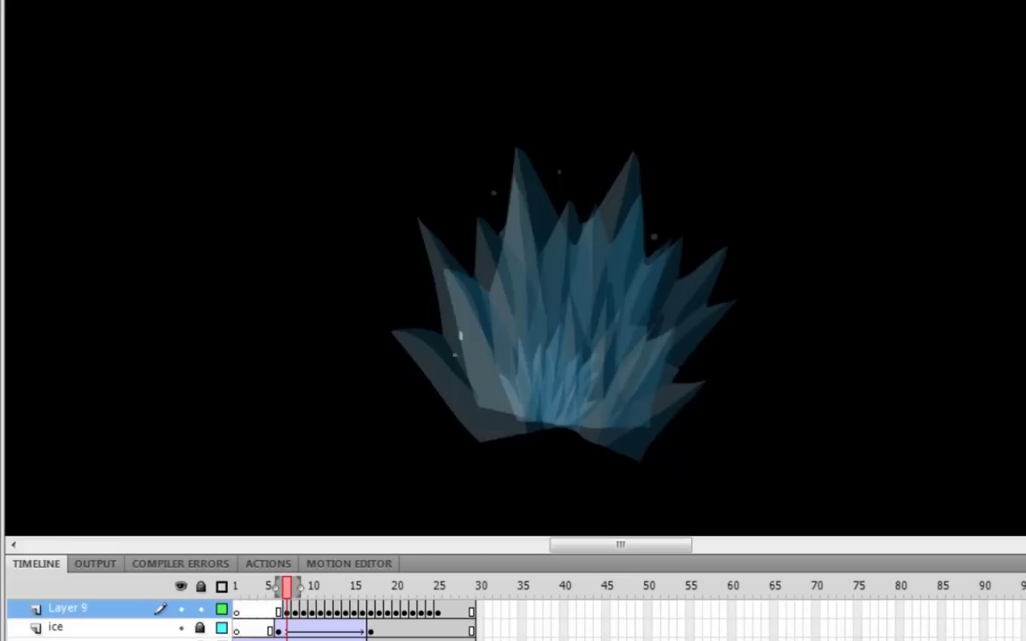
{"action": "key", "text": "."}
{"action": "key", "text": "period"}
{"action": "key", "text": "period"}
{"action": "key", "text": "period"}
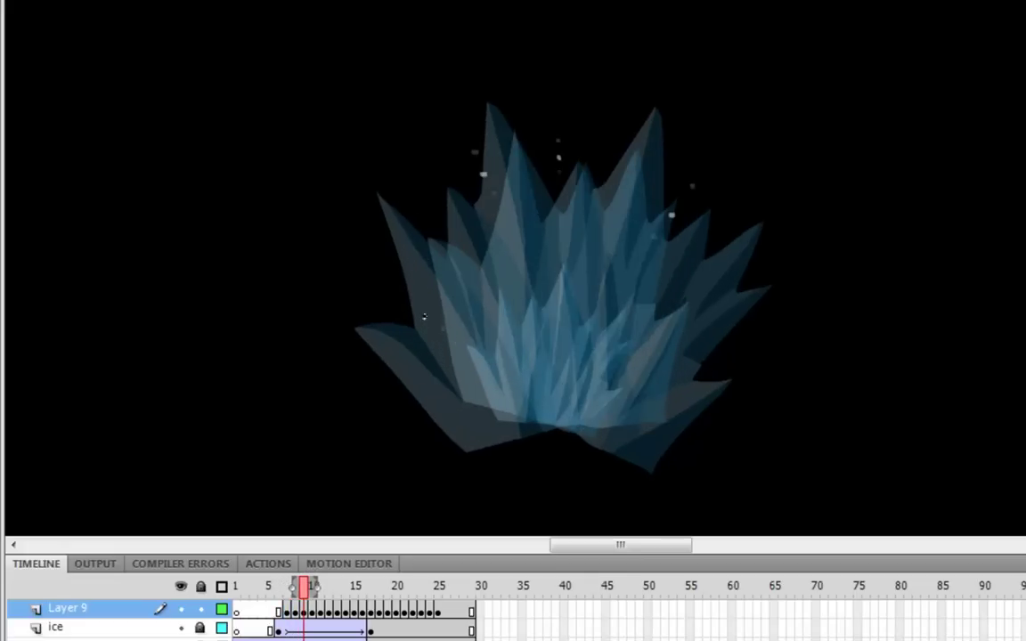
- Continue the lower-left speck outward past the spikes on each Layer 9 frame, from frame 10 up to about frame 19
{"action": "key", "text": "period"}
{"action": "key", "text": "period"}
{"action": "key", "text": "period"}
{"action": "key", "text": "period"}
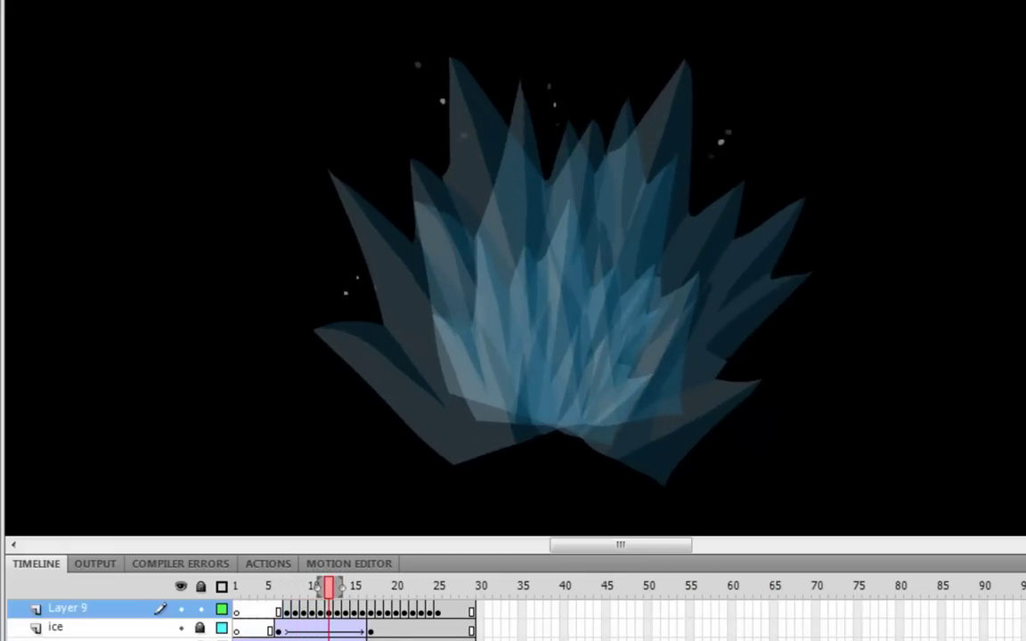
{"action": "key", "text": "period"}
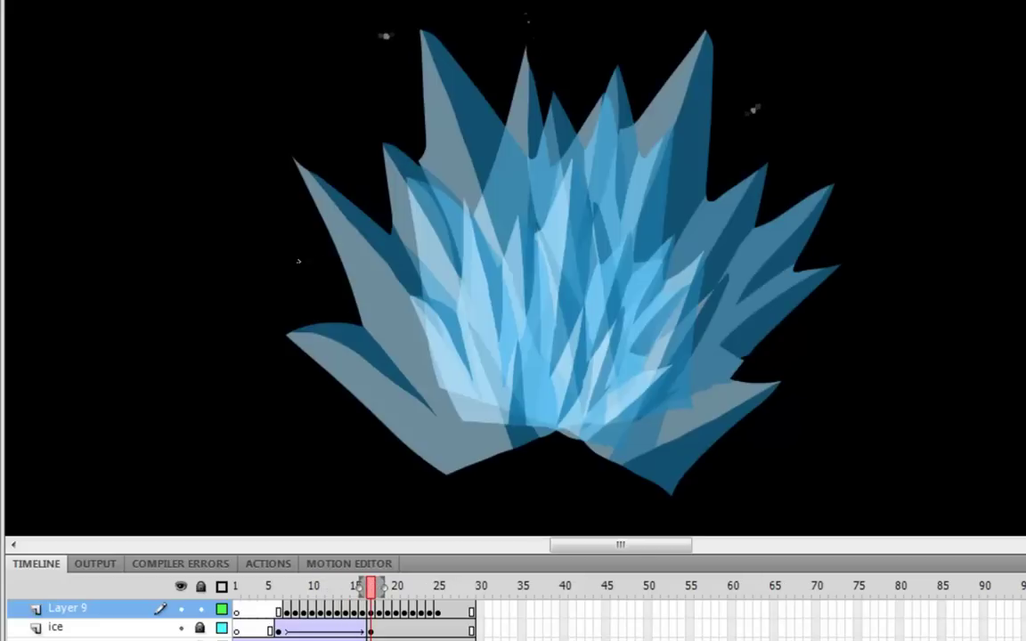
{"action": "key", "text": "period"}
{"action": "key", "text": "period"}
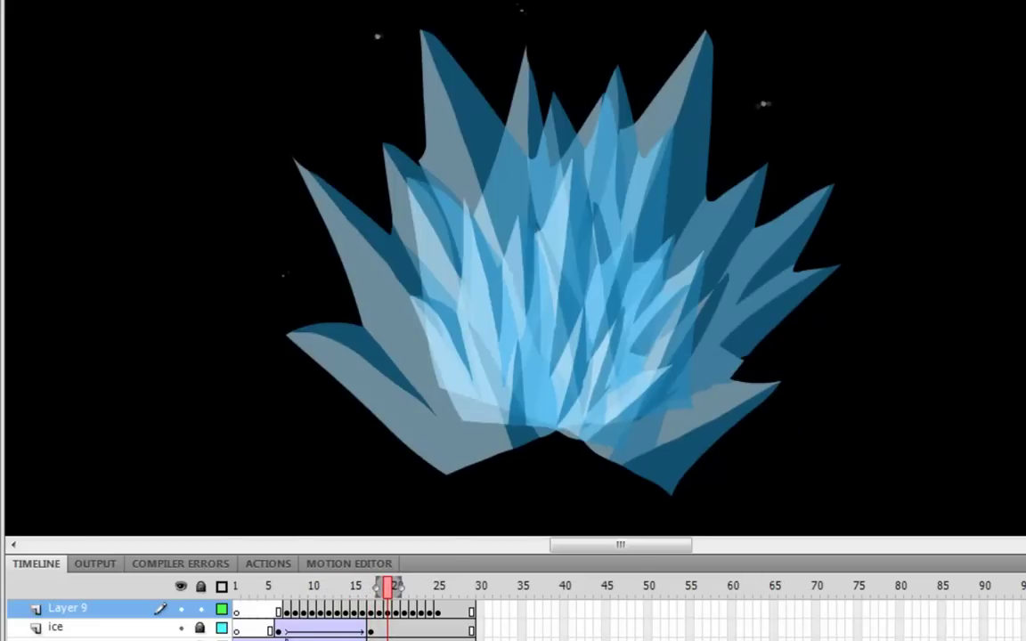
- Play the animation from frame 7 to review the flying ice specks
{"action": "left_click", "coordinate": [287, 632]}
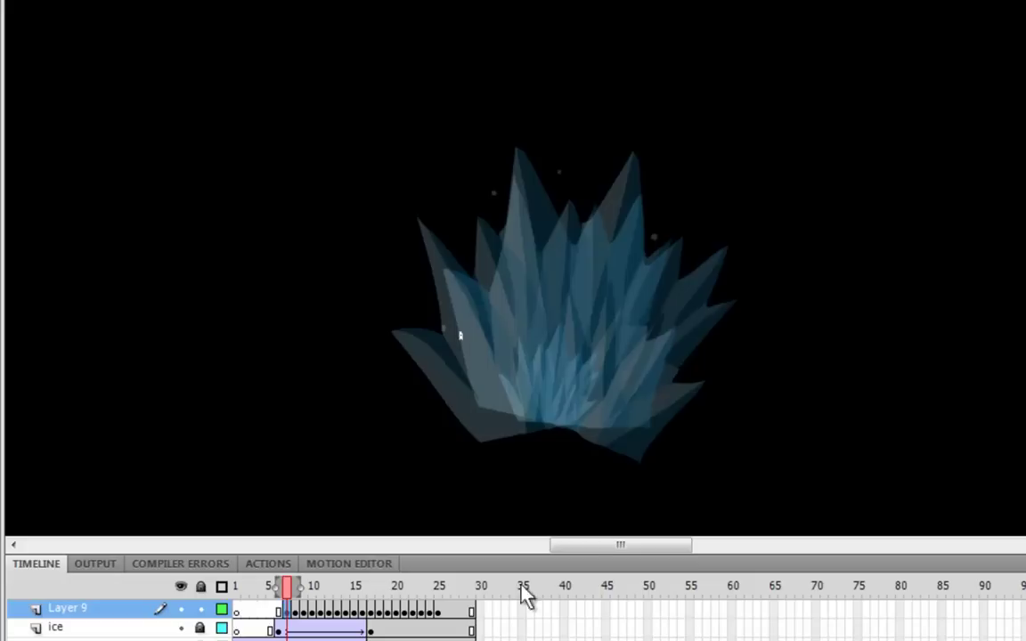
{"action": "key", "text": "Return"}
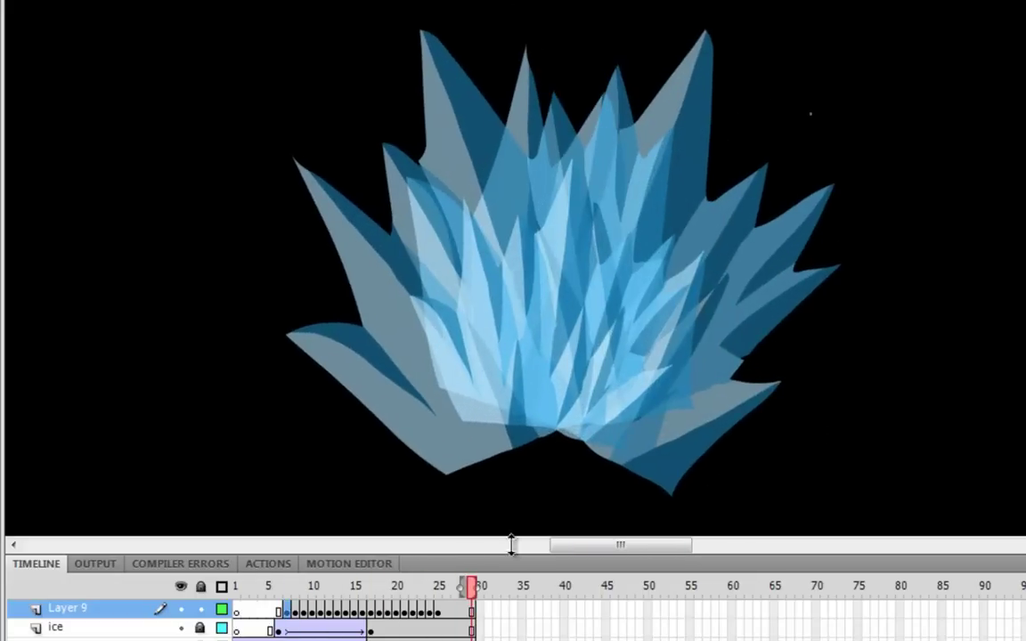
- Starting at frame 7 of Layer 9, paint a speck by the lower-right spikes moving outward frame by frame to frame 11
{"action": "left_click", "coordinate": [287, 629]}
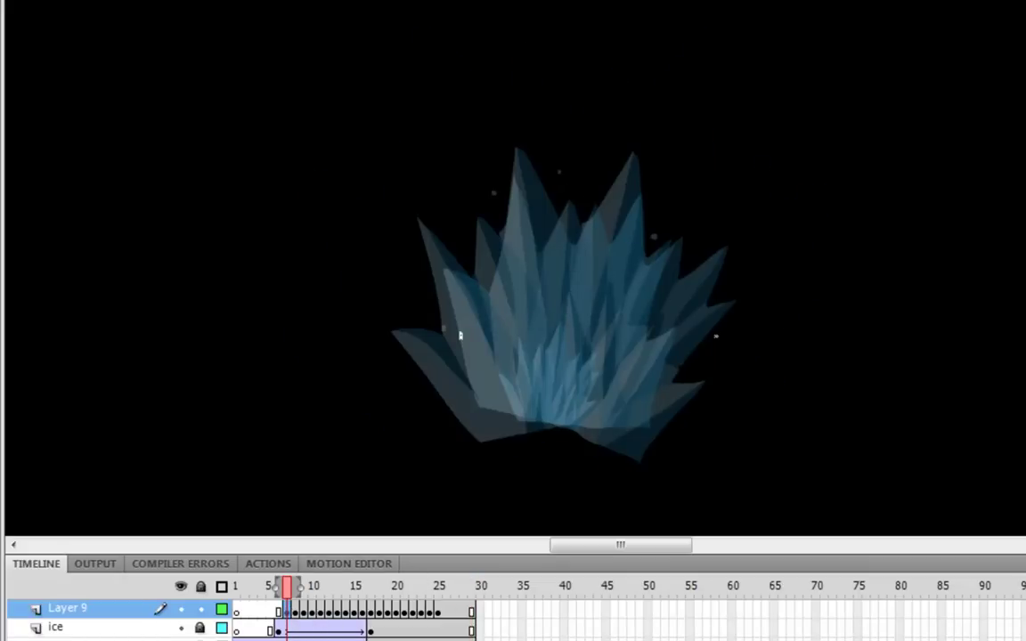
{"action": "key", "text": "period"}
{"action": "key", "text": "period"}
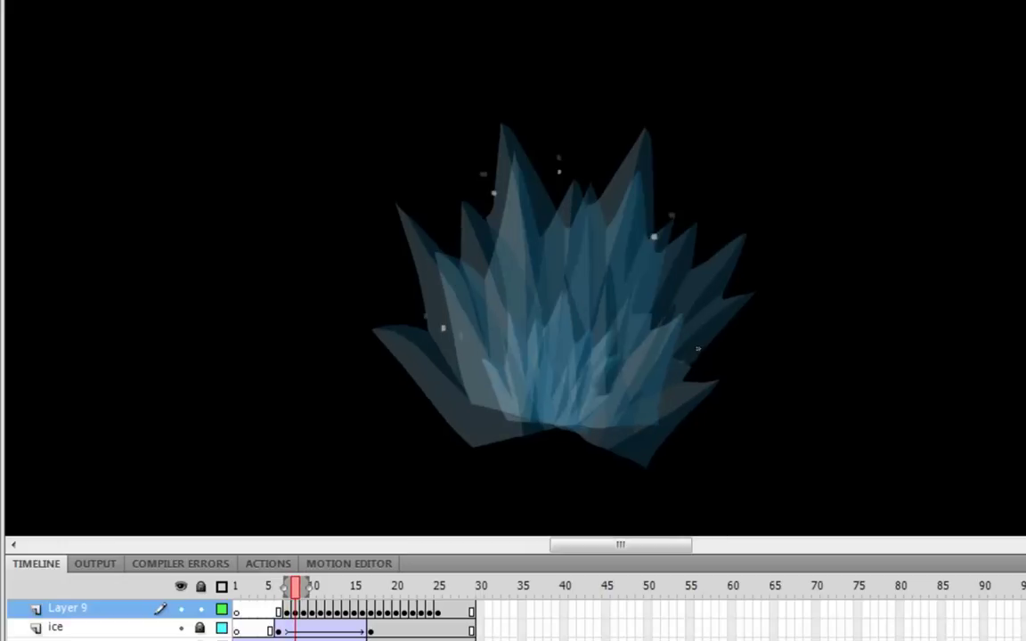
{"action": "key", "text": "period"}
{"action": "key", "text": "period"}
{"action": "key", "text": "period"}
{"action": "key", "text": "period"}
{"action": "key", "text": "period"}
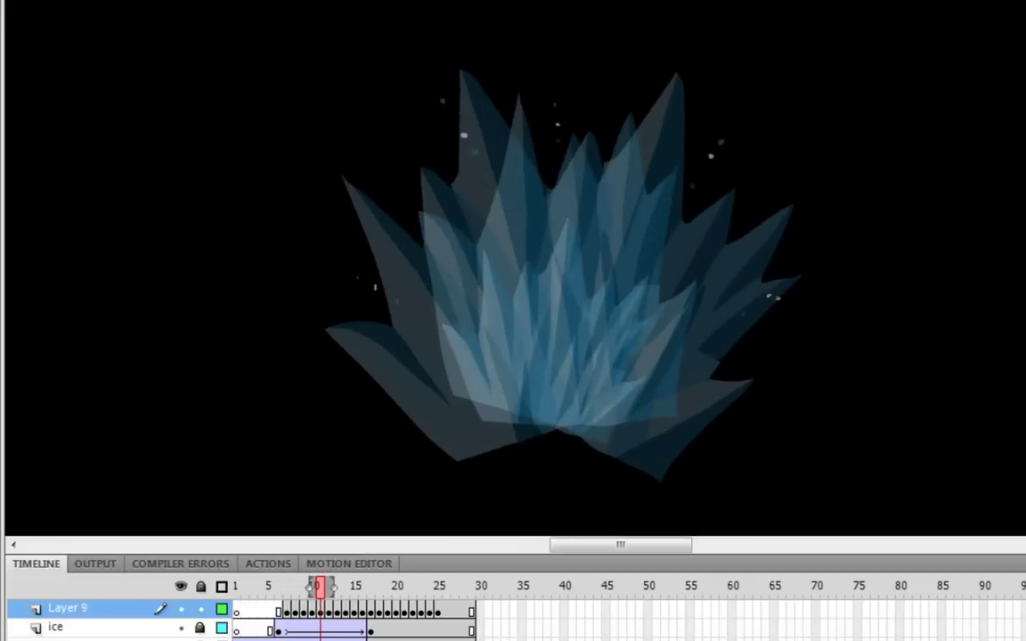
- Continue the lower-right speck outward beyond the spike tips on Layer 9 up to about frame 20
{"action": "key", "text": "period"}
{"action": "key", "text": "period"}
{"action": "key", "text": "period"}
{"action": "key", "text": "period"}
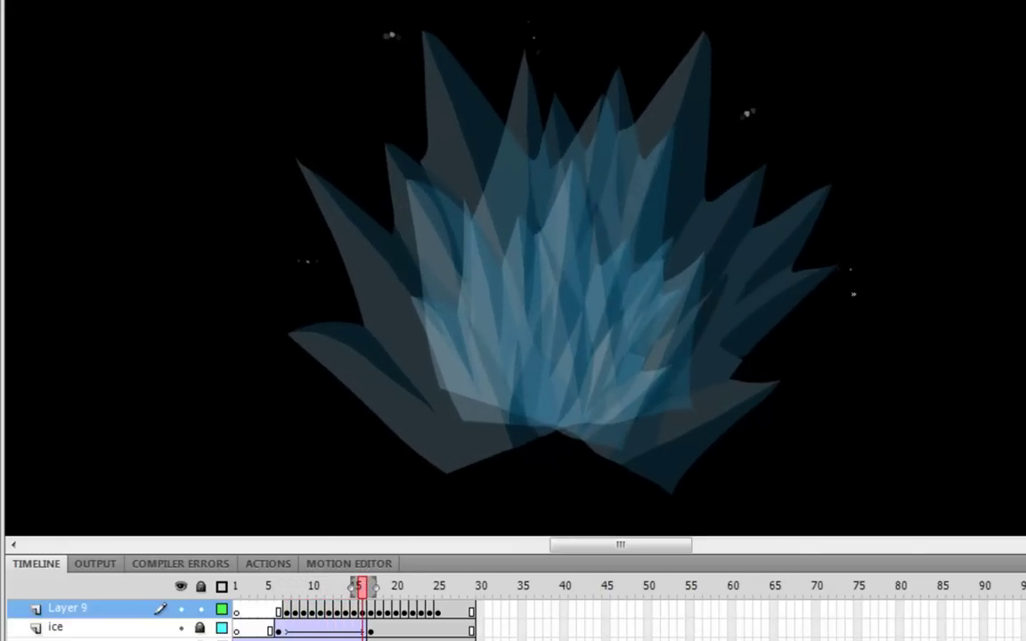
{"action": "key", "text": "period"}
{"action": "key", "text": "period"}
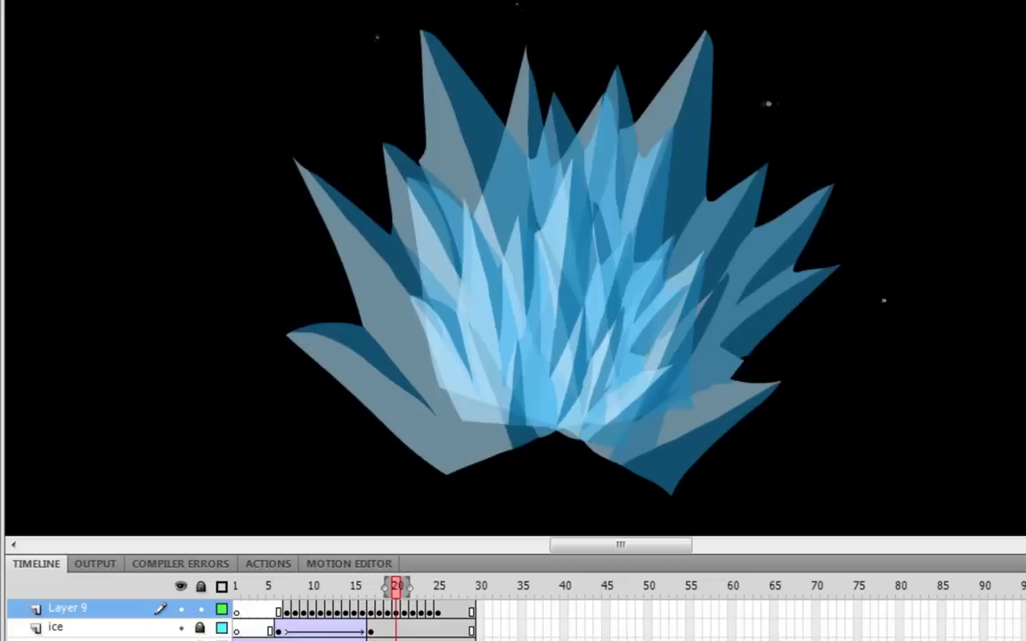
- Go back on Layer 9 and paint a small speck rising over the central spikes frame by frame from frame 10 to 17
{"action": "key", "text": "comma"}
{"action": "key", "text": "comma"}
{"action": "key", "text": "comma"}
{"action": "key", "text": "comma"}
{"action": "key", "text": "comma"}
{"action": "key", "text": "comma"}
{"action": "key", "text": "comma"}
{"action": "key", "text": "comma"}
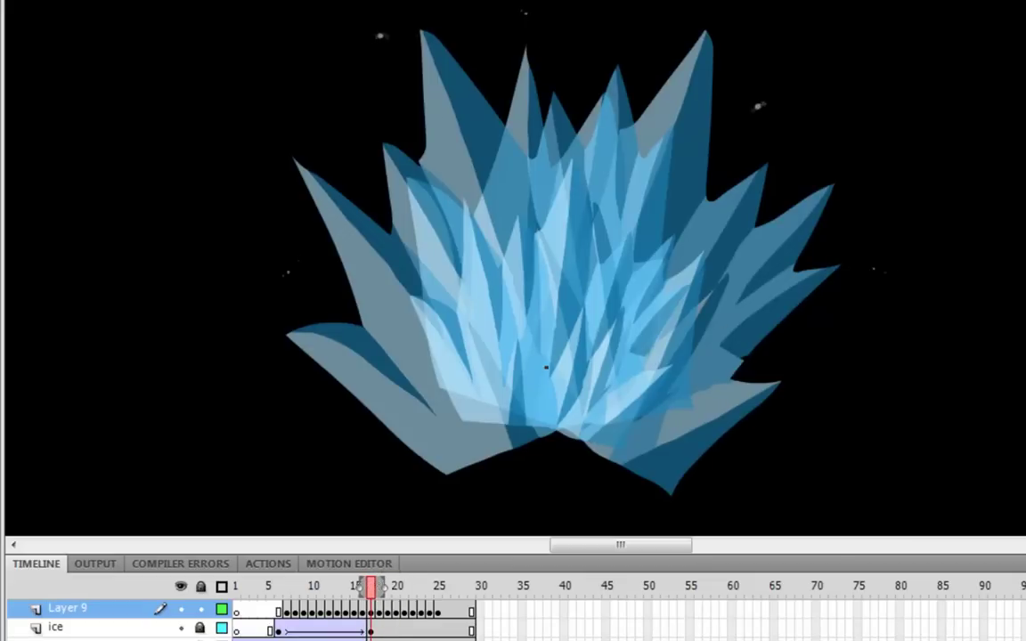
{"action": "key", "text": "comma"}
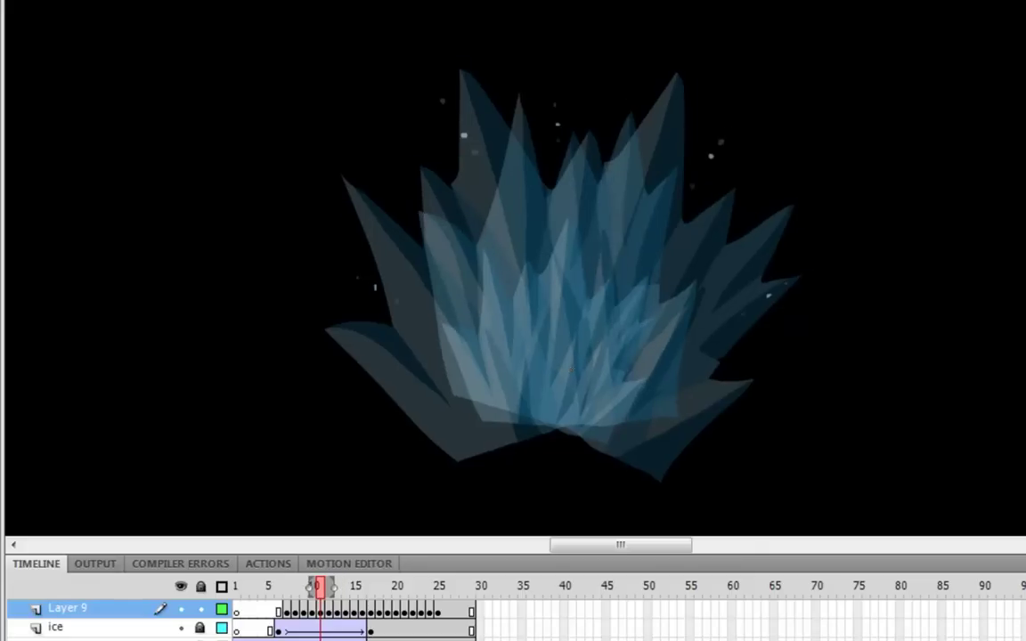
{"action": "key", "text": "comma"}
{"action": "key", "text": "comma"}
{"action": "key", "text": "comma"}
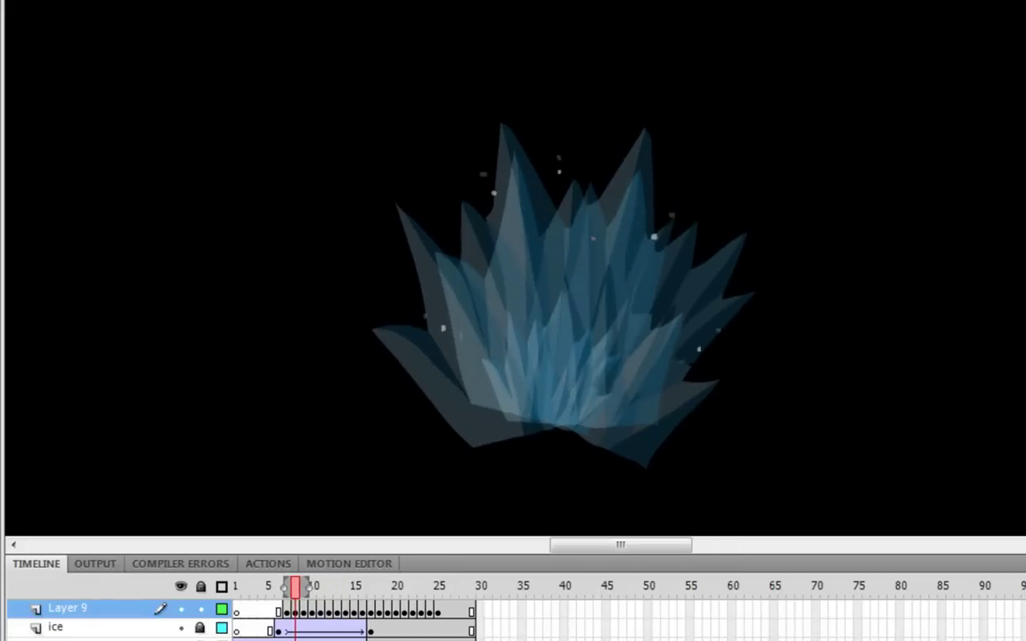
{"action": "key", "text": "comma"}
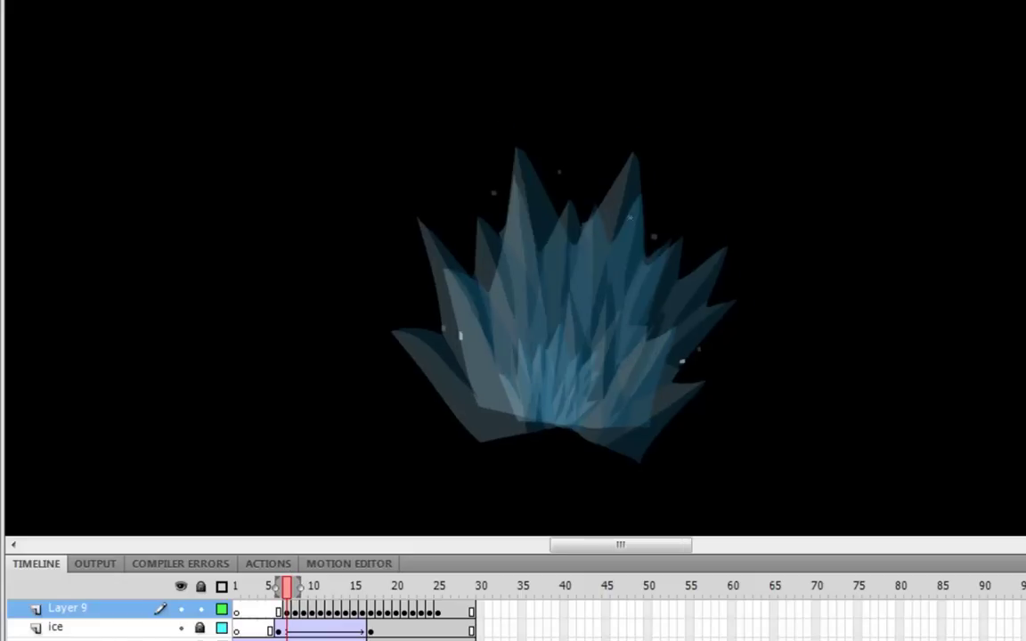
{"action": "key", "text": "period"}
{"action": "key", "text": "period"}
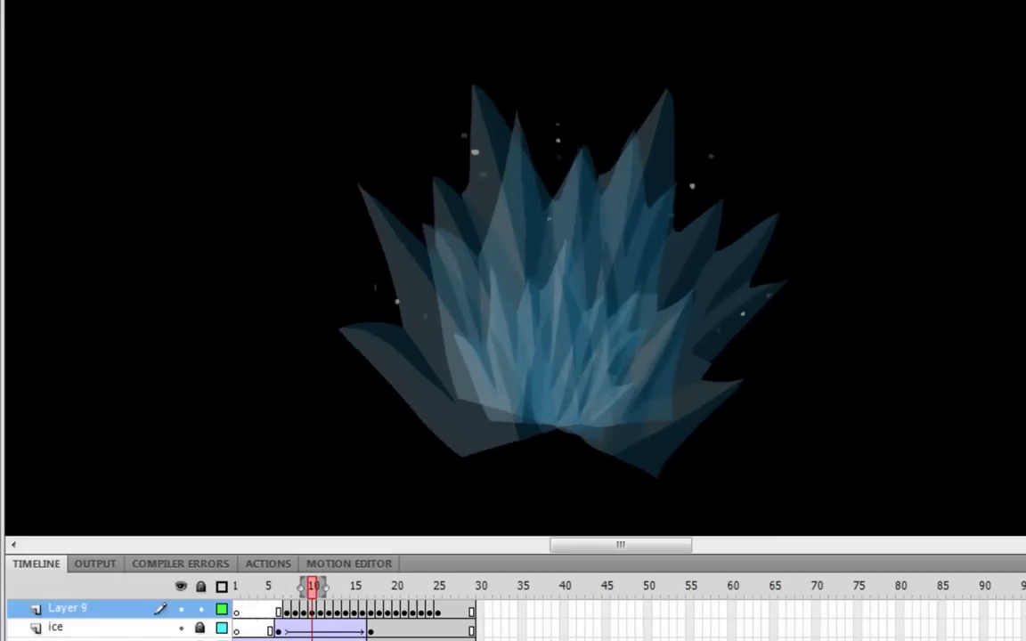
{"action": "key", "text": "period"}
{"action": "key", "text": "period"}
{"action": "key", "text": "period"}
{"action": "key", "text": "period"}
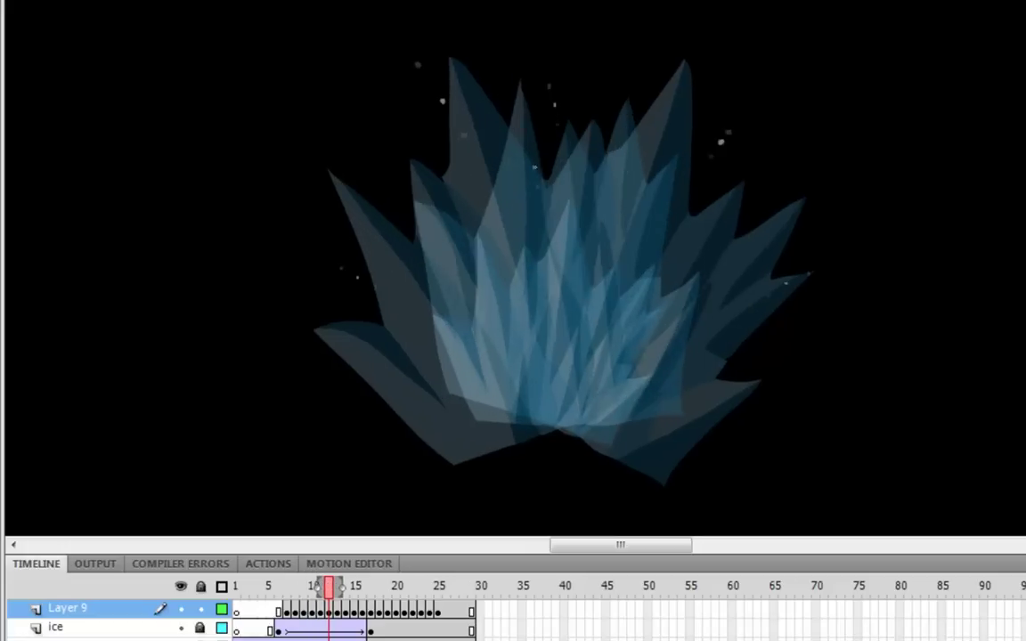
{"action": "key", "text": "period"}
{"action": "key", "text": "period"}
{"action": "key", "text": "period"}
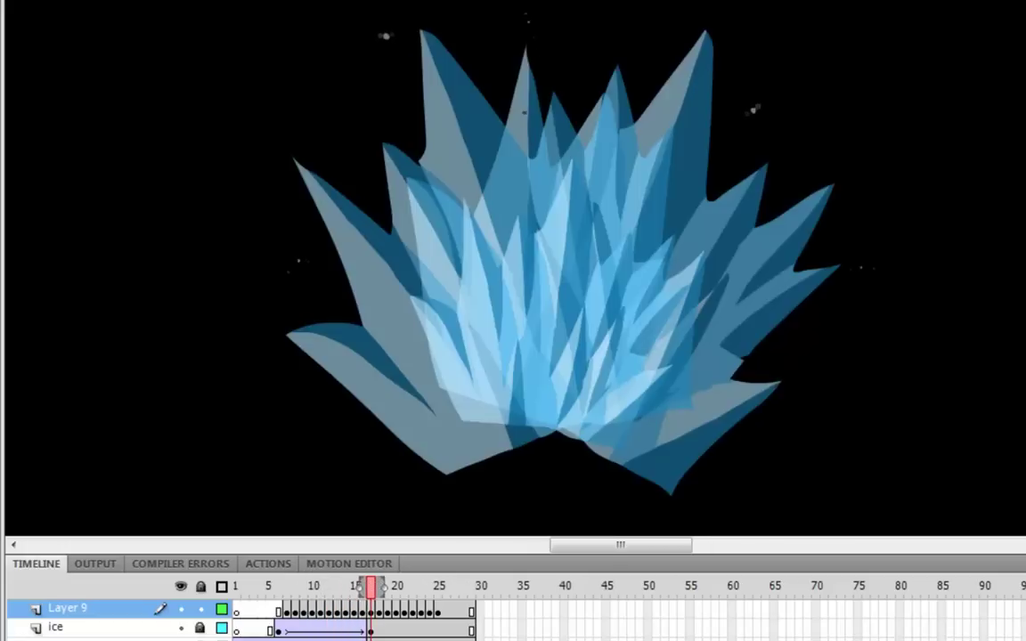
- Go back to the early frames of Layer 9 and paint a speck drifting up and left across the left-centre spikes through frame 17
{"action": "key", "text": "comma"}
{"action": "key", "text": "comma"}
{"action": "key", "text": "comma"}
{"action": "key", "text": "comma"}
{"action": "key", "text": "comma"}
{"action": "key", "text": "comma"}
{"action": "key", "text": "comma"}
{"action": "key", "text": "comma"}
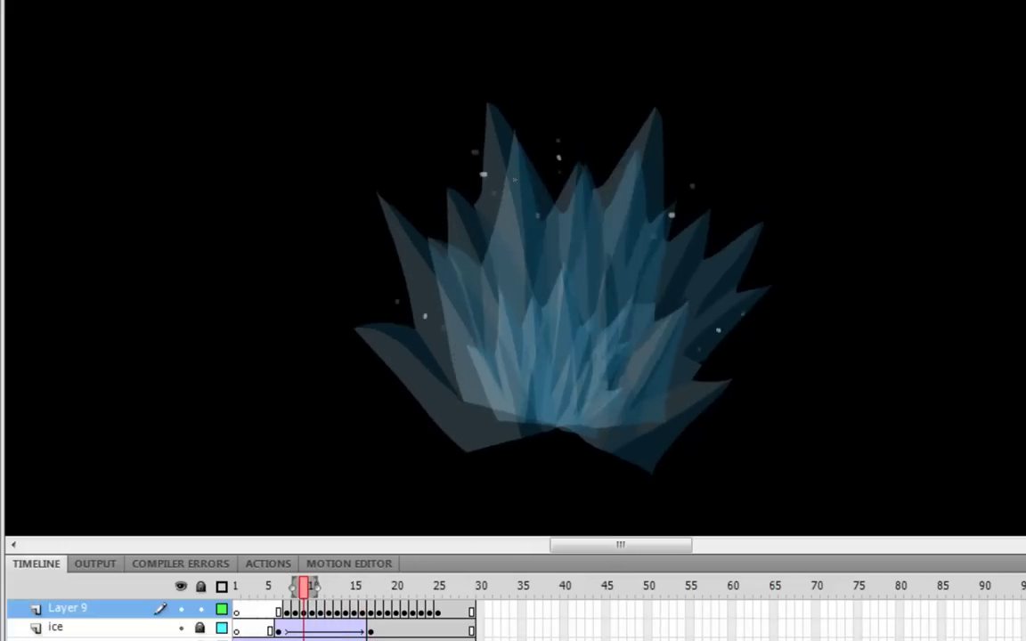
{"action": "key", "text": "period"}
{"action": "key", "text": "period"}
{"action": "key", "text": "period"}
{"action": "key", "text": "period"}
{"action": "key", "text": "period"}
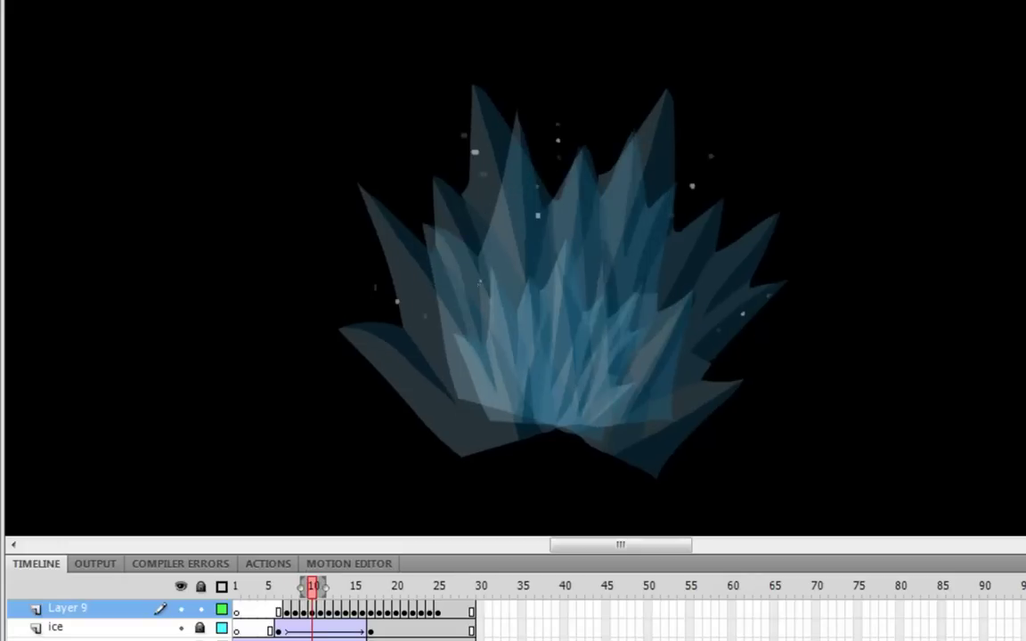
{"action": "key", "text": "period"}
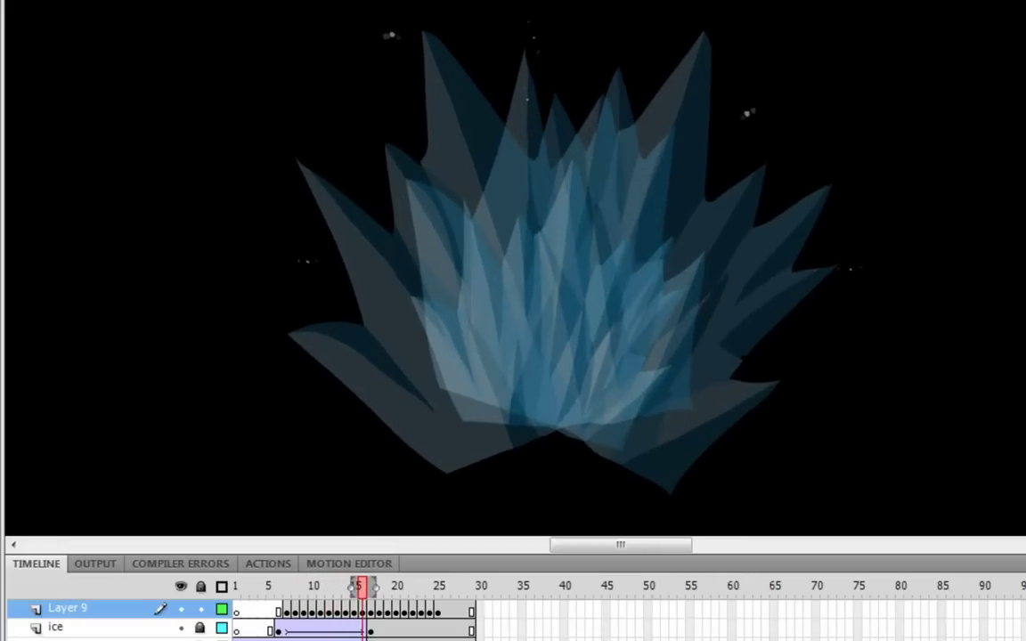
{"action": "key", "text": "period"}
- Paint a speck flying up and right across the right-hand spikes on frames 12–20 of Layer 9
{"action": "key", "text": "comma"}
{"action": "key", "text": "comma"}
{"action": "key", "text": "comma"}
{"action": "key", "text": "comma"}
{"action": "key", "text": "comma"}
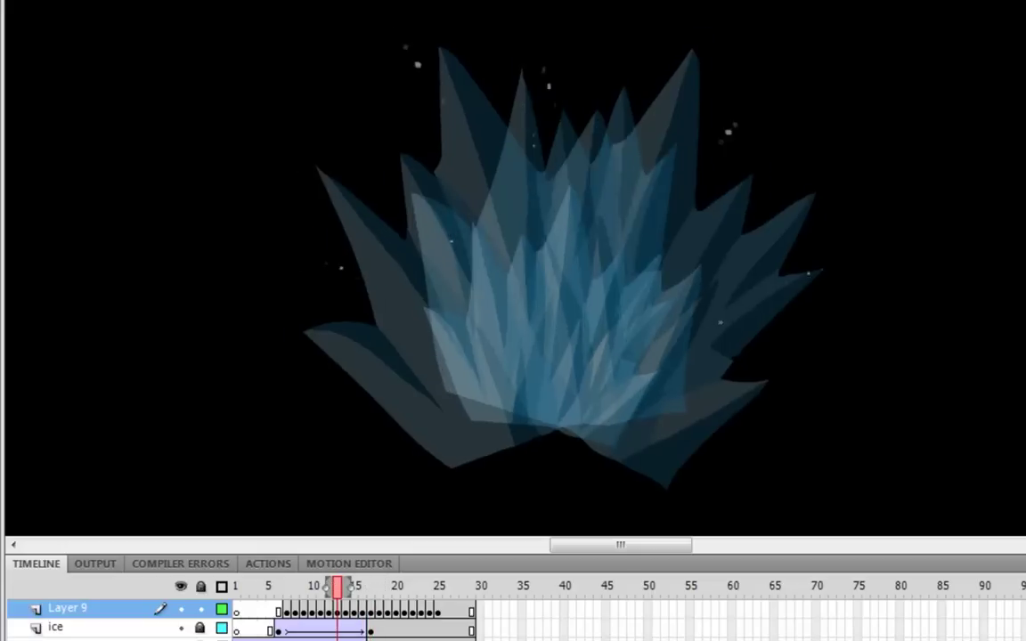
{"action": "key", "text": "period"}
{"action": "key", "text": "period"}
{"action": "key", "text": "period"}
{"action": "key", "text": "period"}
{"action": "key", "text": "period"}
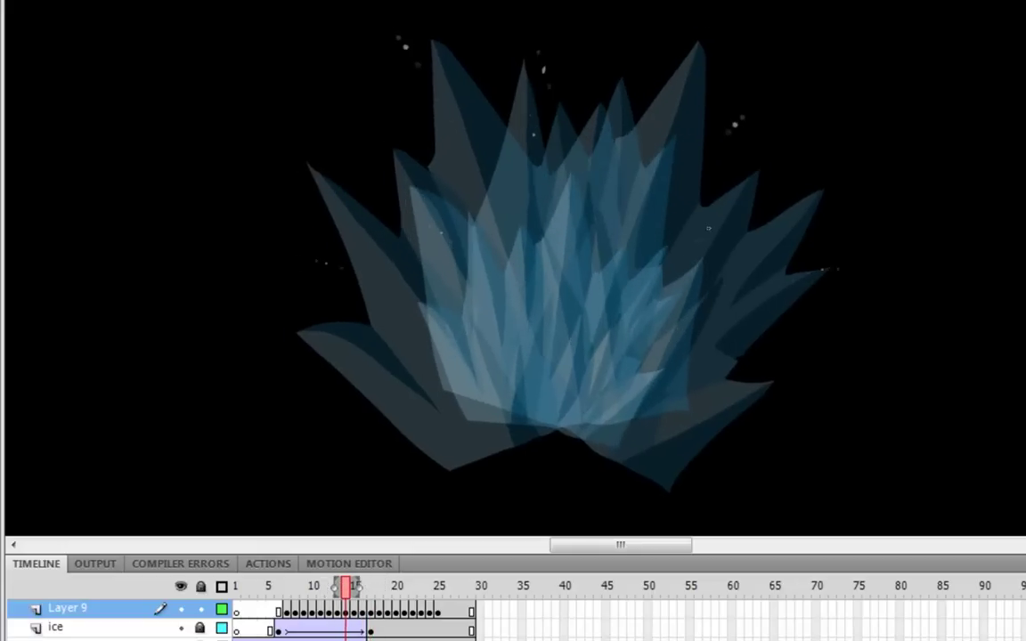
{"action": "key", "text": "period"}
{"action": "key", "text": "period"}
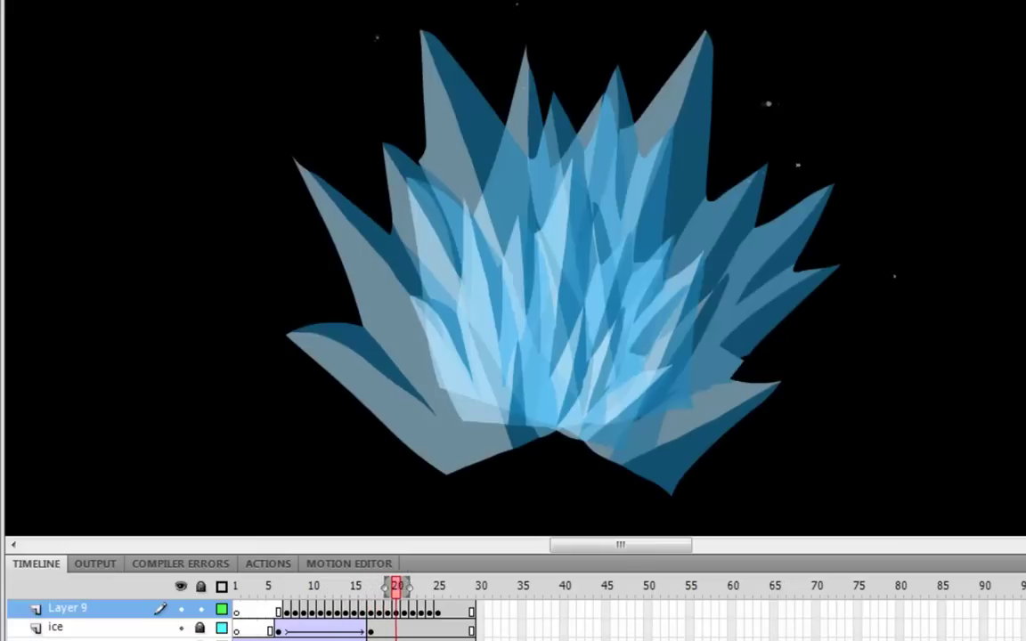
- Step back on Layer 9 and paint a speck rising past the spikes just right of centre, frame by frame through frame 21
{"action": "key", "text": "comma"}
{"action": "key", "text": "comma"}
{"action": "key", "text": "comma"}
{"action": "key", "text": "comma"}
{"action": "key", "text": "comma"}
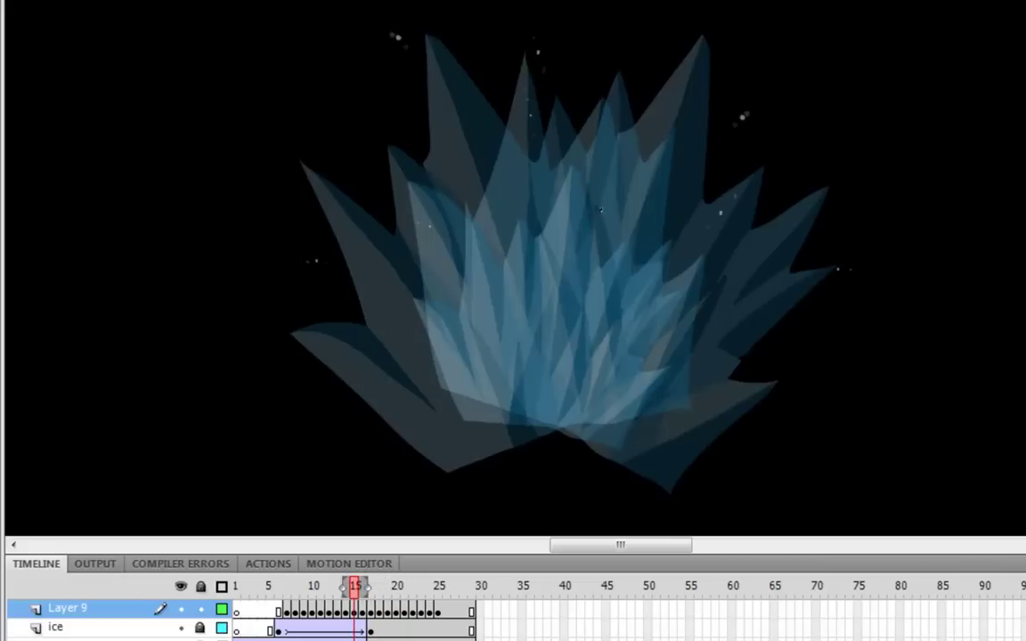
{"action": "key", "text": "period"}
{"action": "key", "text": "period"}
{"action": "key", "text": "period"}
{"action": "key", "text": "period"}
{"action": "key", "text": "period"}
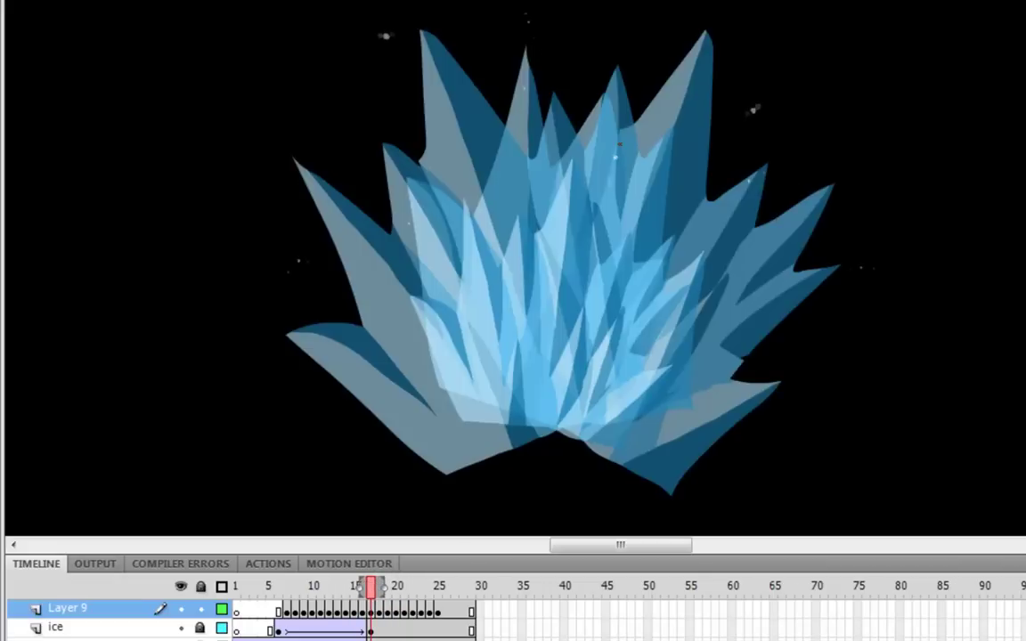
{"action": "key", "text": "period"}
{"action": "key", "text": "period"}
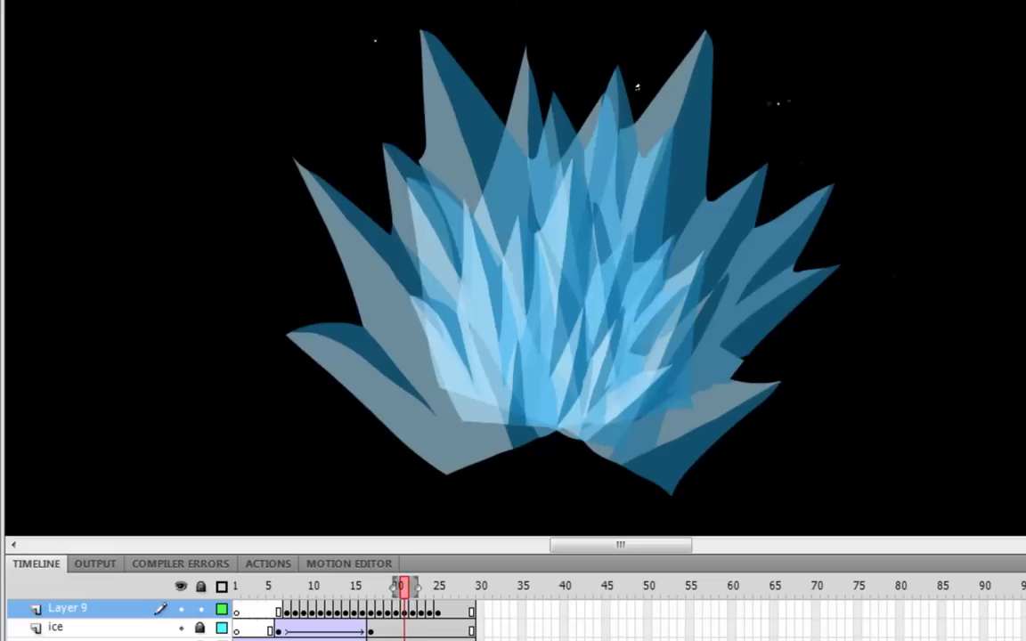
- Insert a blank keyframe at frame 6 of Layer 9 and paint a speck rising left from the burst's centre through frame 9
{"action": "key", "text": "comma"}
{"action": "key", "text": "comma"}
{"action": "key", "text": "comma"}
{"action": "key", "text": "comma"}
{"action": "key", "text": "comma"}
{"action": "key", "text": "comma"}
{"action": "key", "text": "comma"}
{"action": "key", "text": "comma"}
{"action": "key", "text": "comma"}
{"action": "key", "text": "comma"}
{"action": "key", "text": "comma"}
{"action": "key", "text": "comma"}
{"action": "key", "text": "comma"}
{"action": "key", "text": "comma"}
{"action": "key", "text": "comma"}
{"action": "key", "text": "comma"}
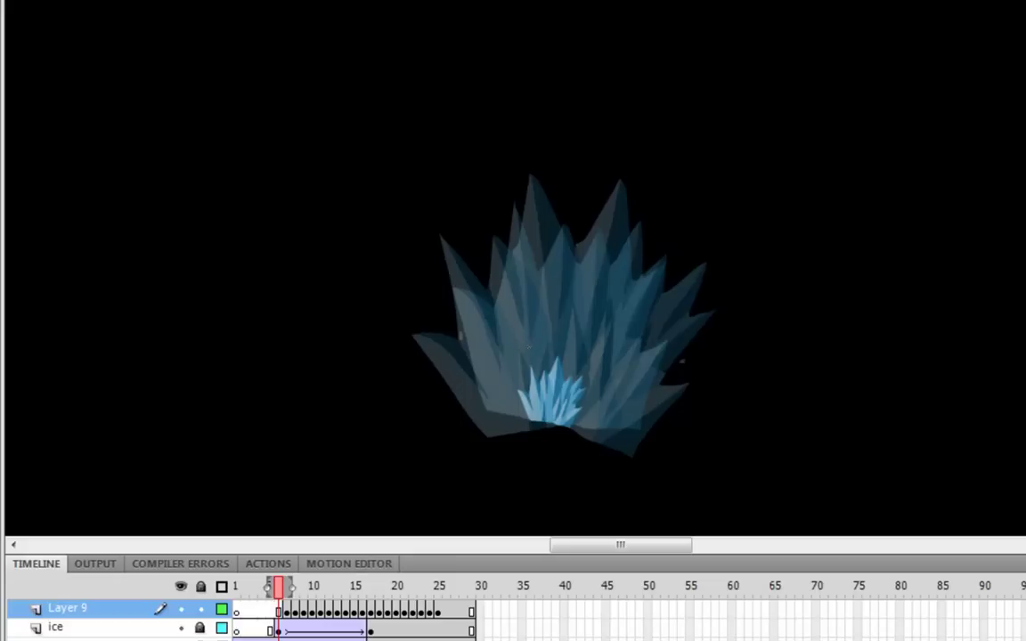
{"action": "key", "text": "F7"}
{"action": "key", "text": "period"}
{"action": "key", "text": "period"}
{"action": "key", "text": "period"}
{"action": "key", "text": "period"}
{"action": "key", "text": "period"}
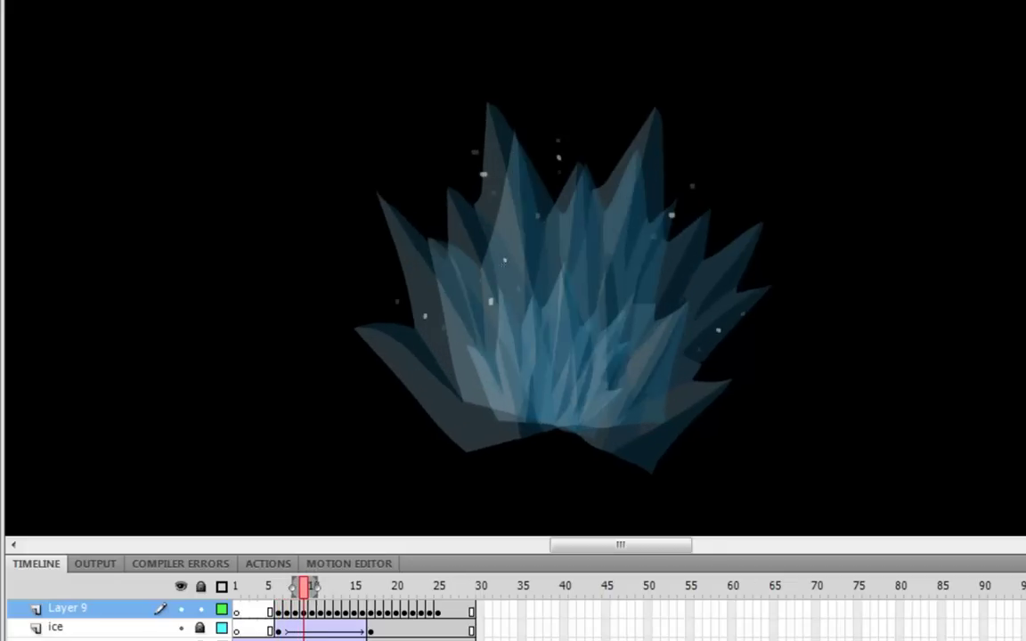
- Continue the newest speck up and left past the upper-left spikes from frame 10 to about frame 19 of Layer 9
{"action": "key", "text": "period"}
{"action": "key", "text": "period"}
{"action": "key", "text": "period"}
{"action": "key", "text": "period"}
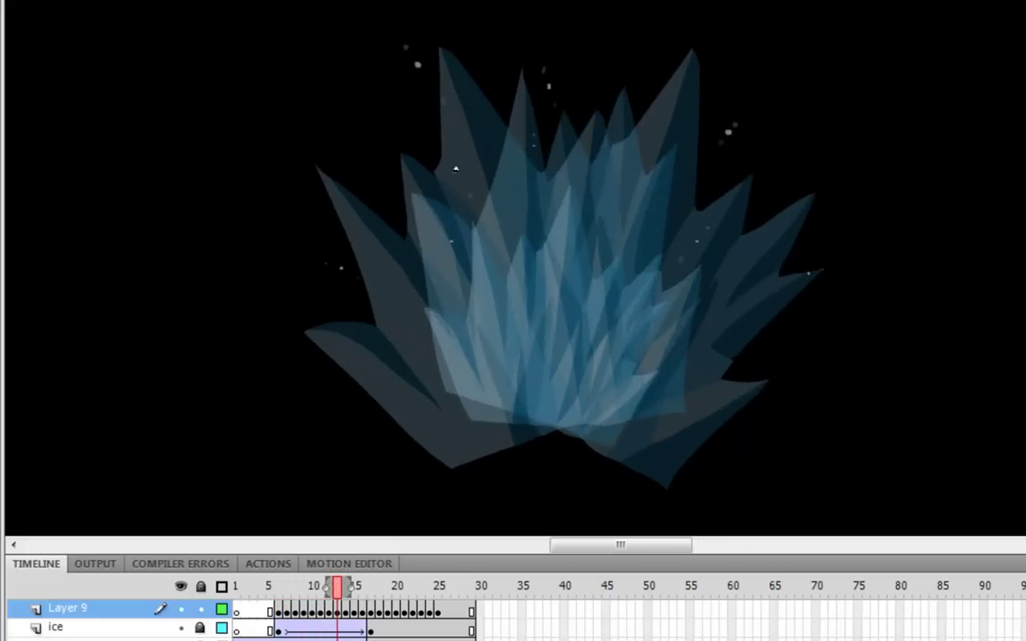
{"action": "key", "text": "period"}
{"action": "key", "text": "period"}
{"action": "key", "text": "period"}
{"action": "key", "text": "period"}
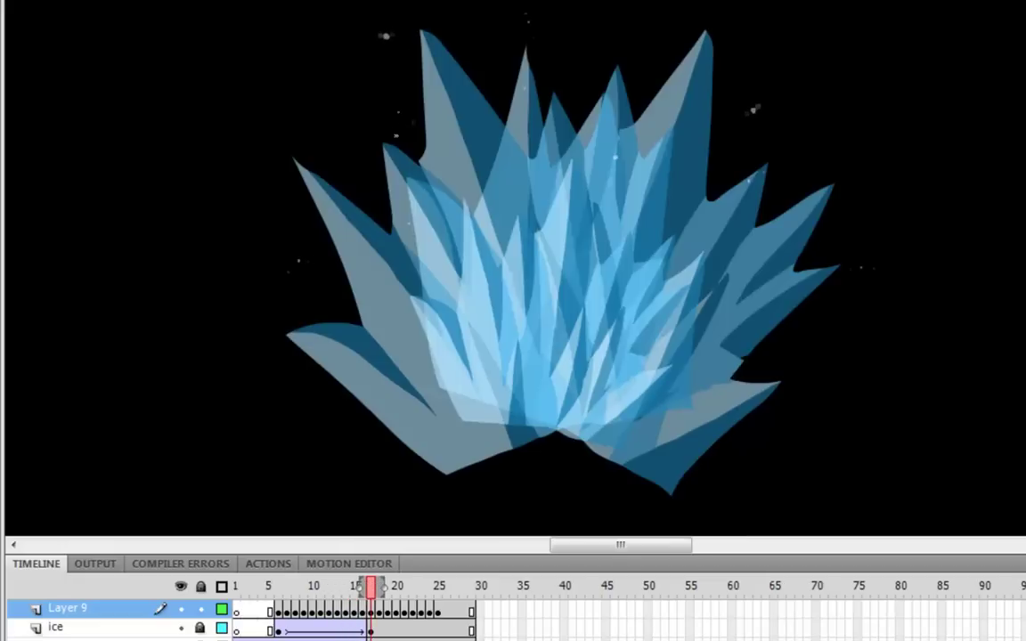
{"action": "key", "text": "period"}
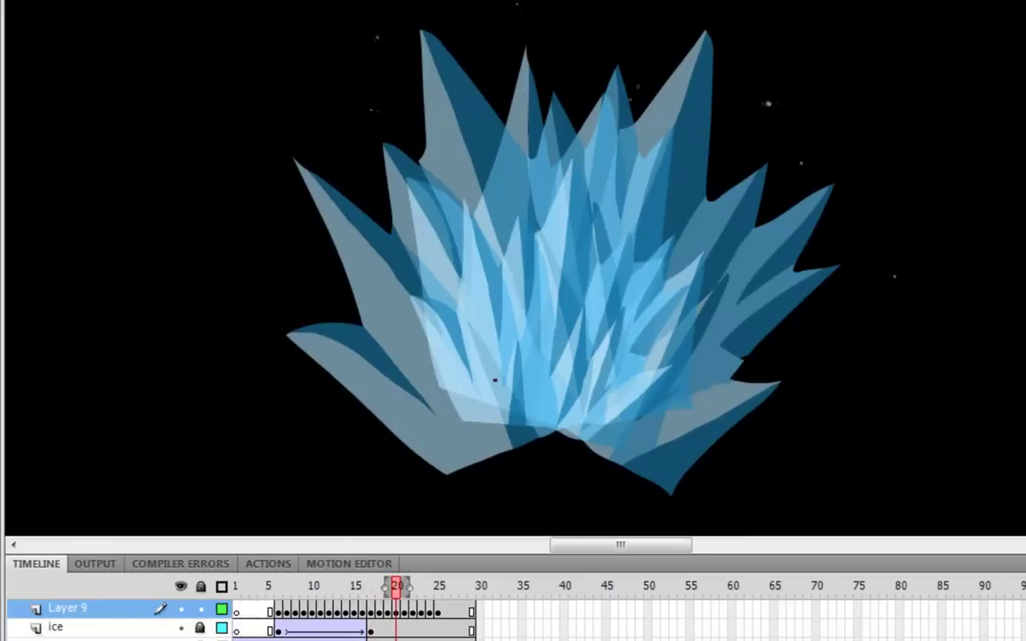
- Go back to frame 6 of Layer 9 and paint a speck rising just right of the burst's centre through frame 8
{"action": "key", "text": "comma"}
{"action": "key", "text": "comma"}
{"action": "key", "text": "comma"}
{"action": "key", "text": "comma"}
{"action": "key", "text": "comma"}
{"action": "key", "text": "comma"}
{"action": "key", "text": "comma"}
{"action": "key", "text": "comma"}
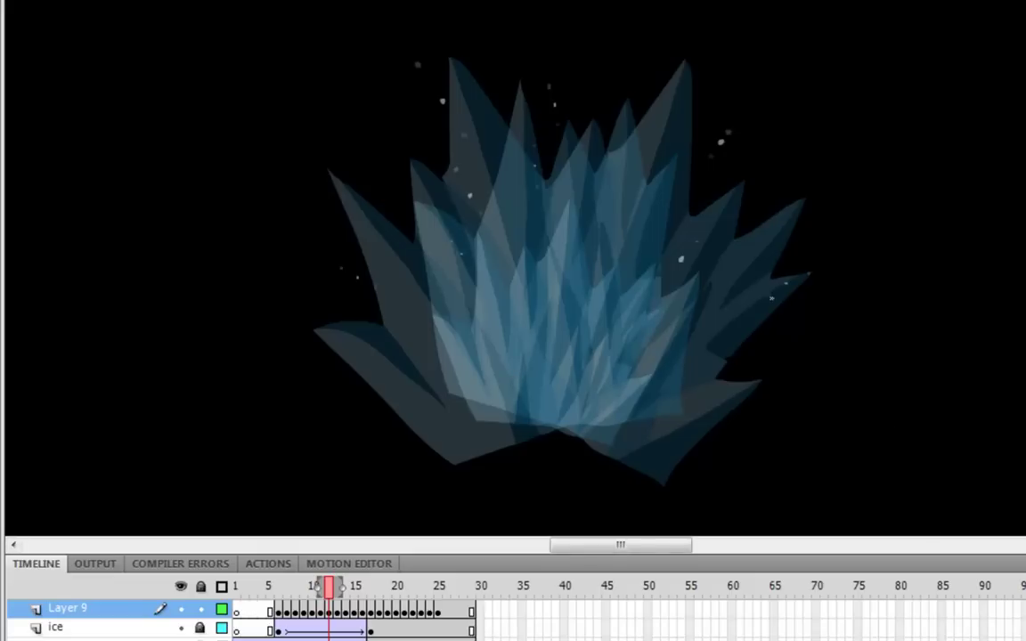
{"action": "key", "text": "comma"}
{"action": "key", "text": "comma"}
{"action": "key", "text": "comma"}
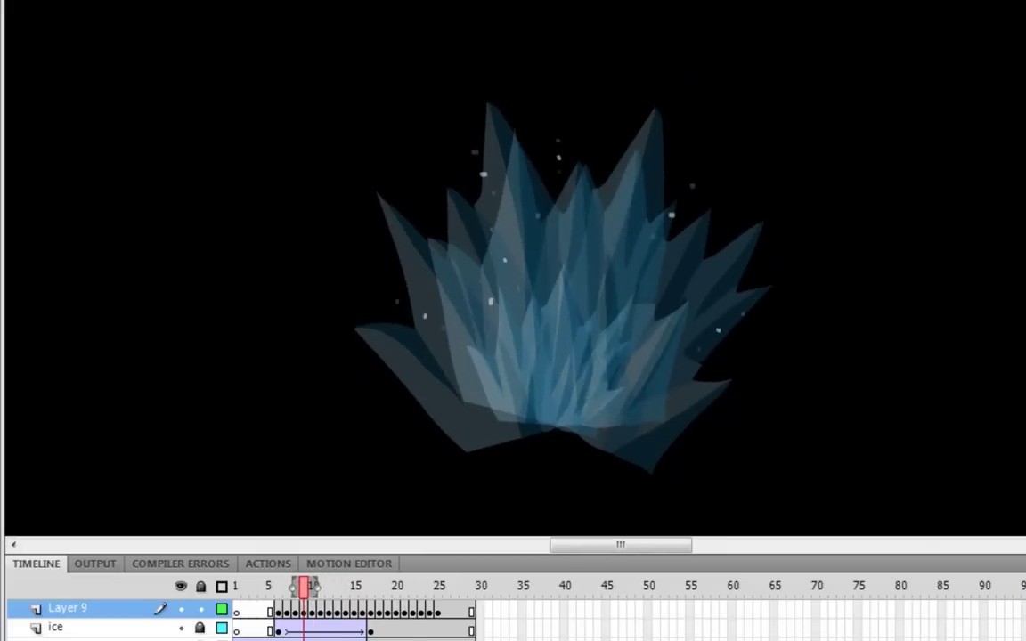
{"action": "key", "text": "comma"}
{"action": "key", "text": "comma"}
{"action": "key", "text": "period"}
{"action": "key", "text": "period"}
{"action": "key", "text": "comma"}
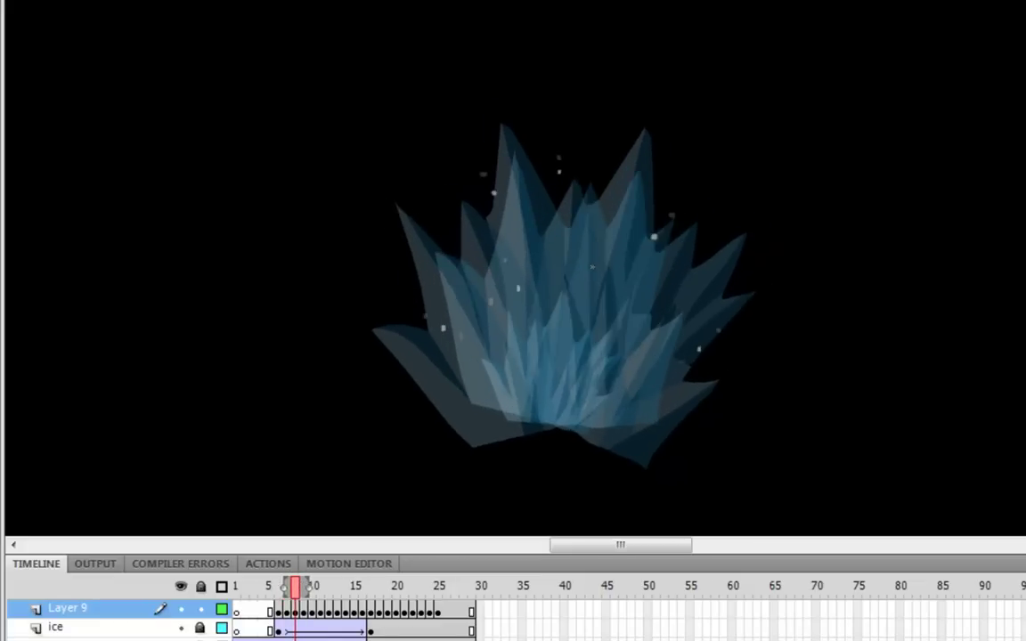
{"action": "key", "text": "comma"}
{"action": "key", "text": "comma"}
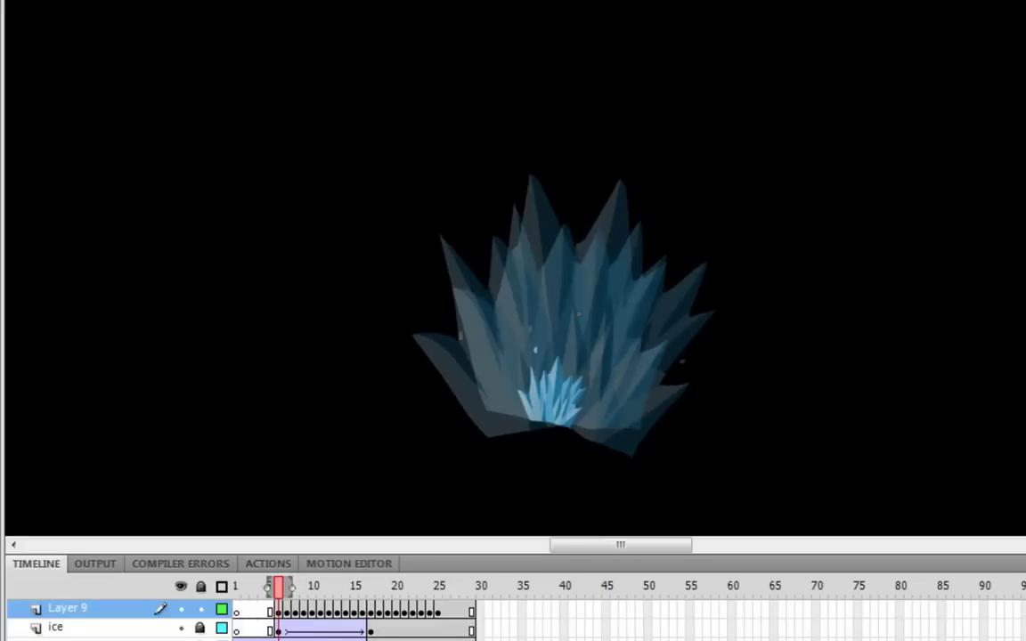
{"action": "key", "text": "period"}
{"action": "key", "text": "period"}
{"action": "key", "text": "period"}
{"action": "key", "text": "period"}
{"action": "key", "text": "period"}
{"action": "key", "text": "period"}
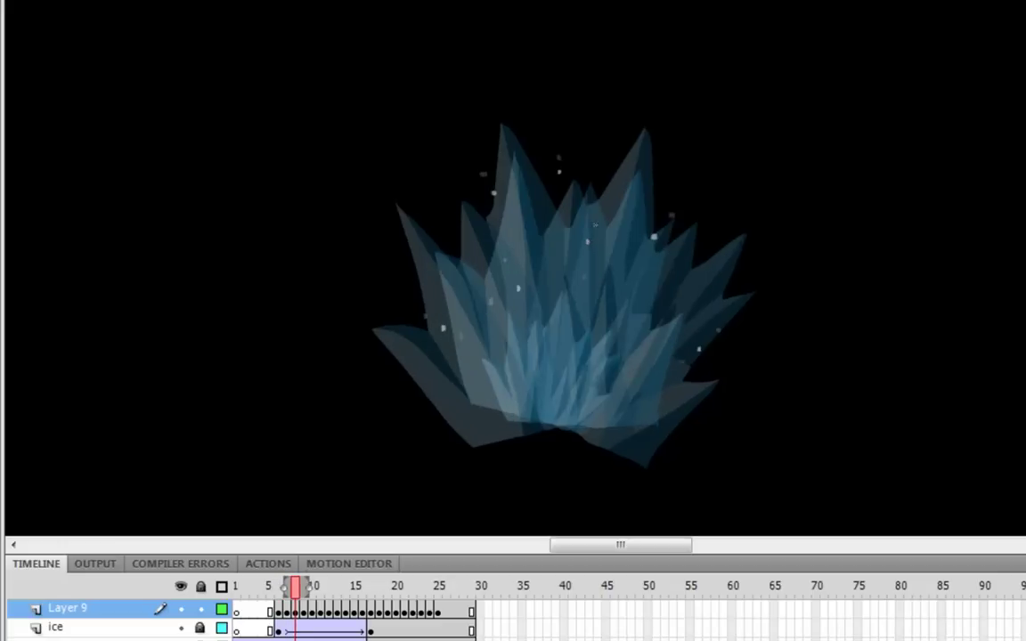
- Continue the speck right of centre up and right past the upper spikes on frames 9–17 of Layer 9
{"action": "key", "text": "period"}
{"action": "key", "text": "period"}
{"action": "key", "text": "period"}
{"action": "key", "text": "period"}
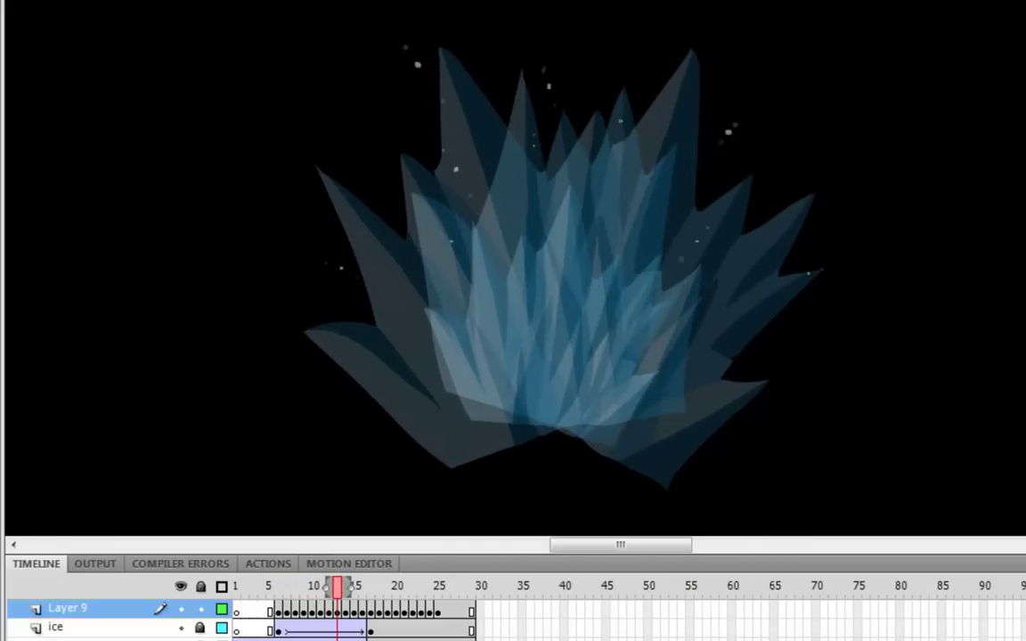
{"action": "key", "text": "period"}
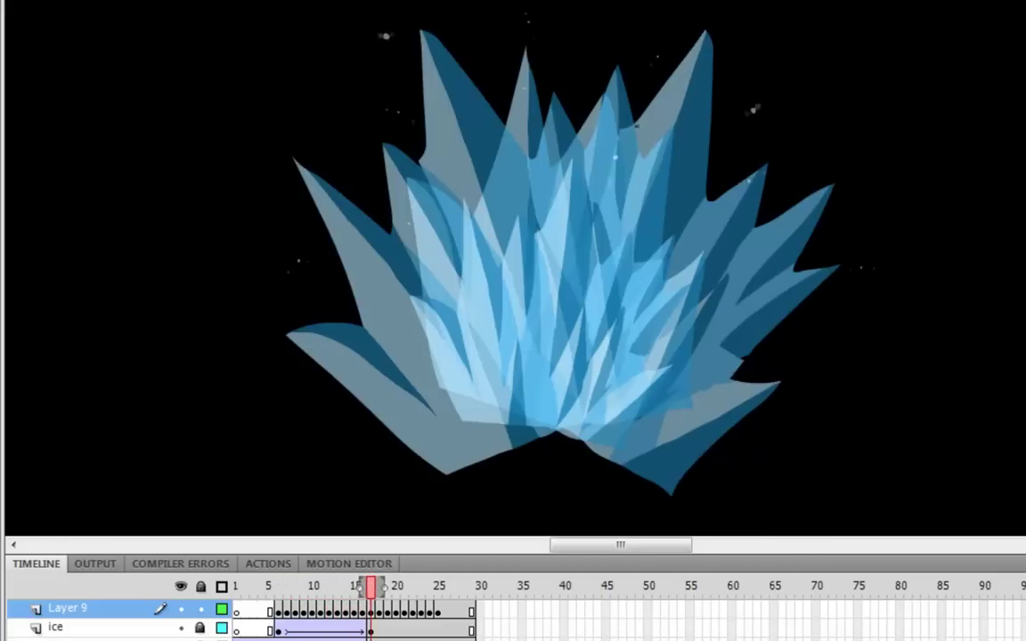
- Return to frame 6 of Layer 9 and paint a speck flying left from the burst's lower-left base through frame 11
{"action": "key", "text": "comma"}
{"action": "key", "text": "comma"}
{"action": "key", "text": "comma"}
{"action": "key", "text": "comma"}
{"action": "key", "text": "comma"}
{"action": "key", "text": "comma"}
{"action": "key", "text": "comma"}
{"action": "key", "text": "comma"}
{"action": "key", "text": "comma"}
{"action": "key", "text": "comma"}
{"action": "key", "text": "comma"}
{"action": "key", "text": "comma"}
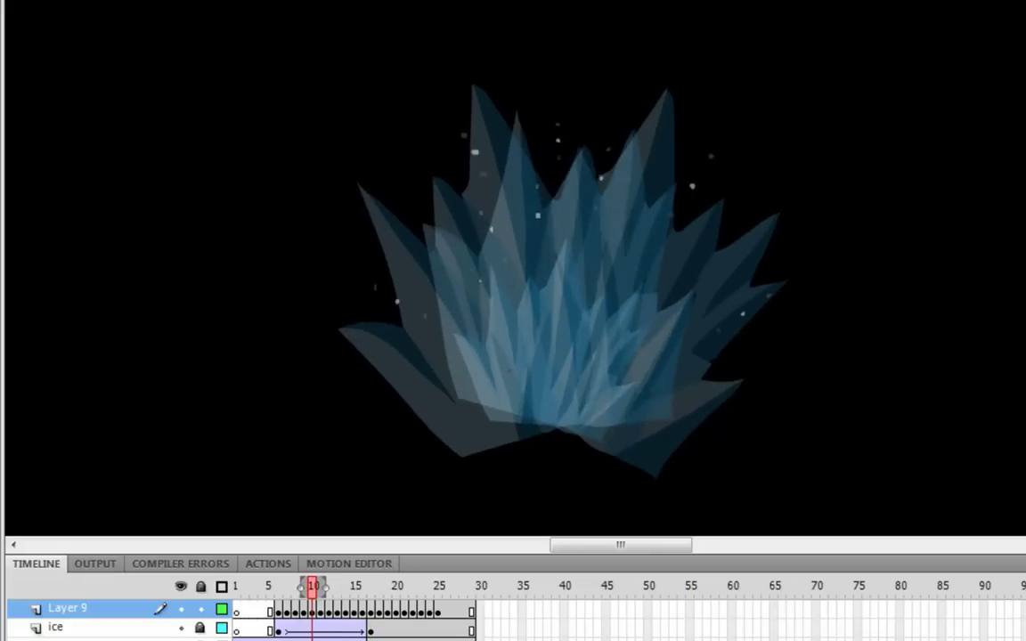
{"action": "key", "text": "period"}
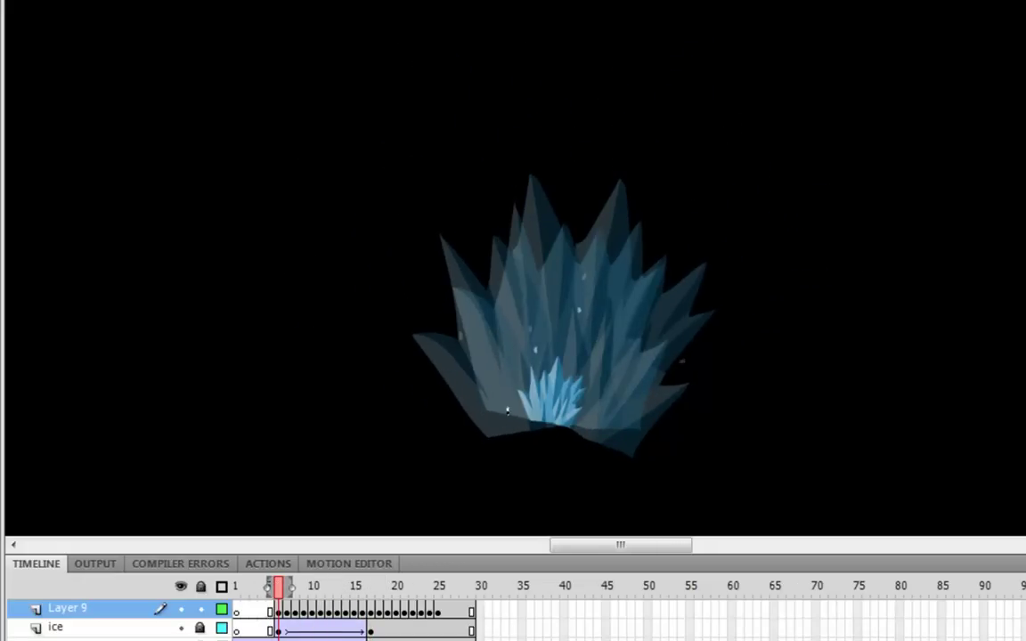
{"action": "key", "text": "period"}
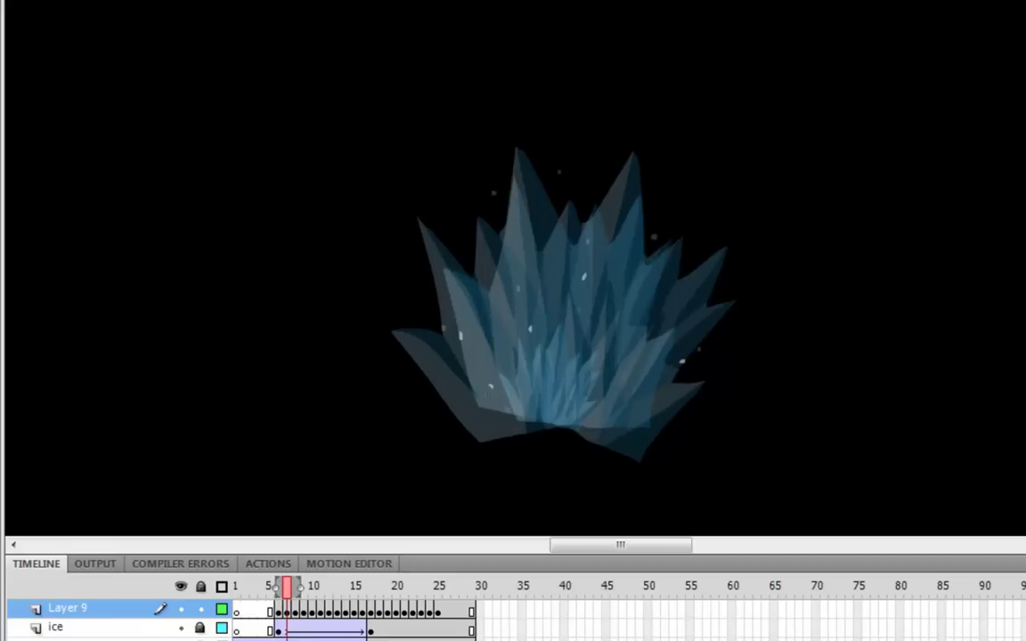
{"action": "key", "text": "period"}
{"action": "key", "text": "period"}
{"action": "key", "text": "period"}
{"action": "key", "text": "period"}
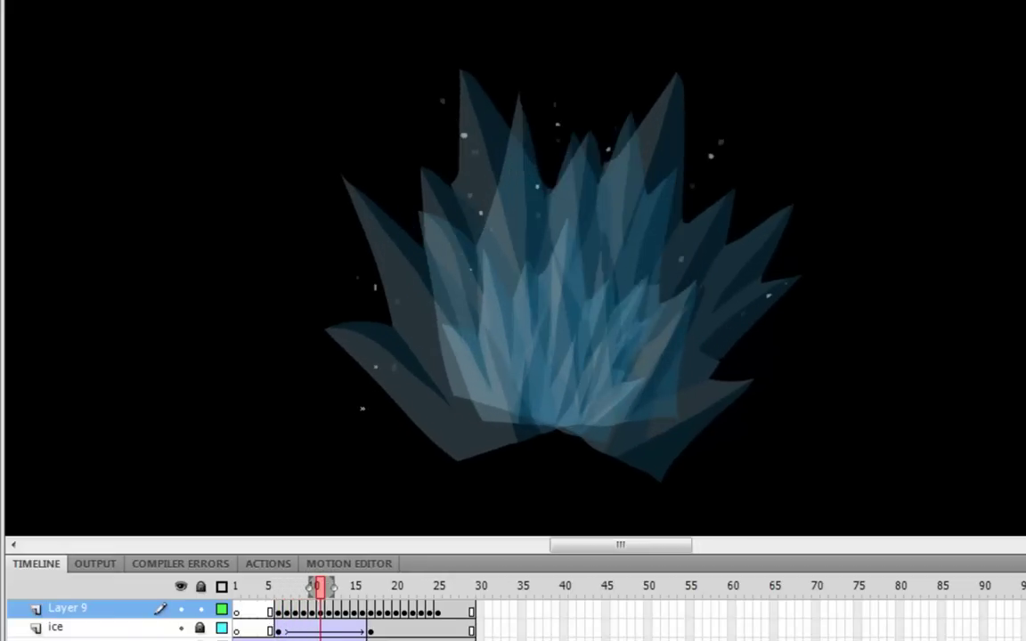
- Extend the lower-left speck's path outward past the leftmost spike on frames 12–17 of Layer 9
{"action": "key", "text": "period"}
{"action": "key", "text": "period"}
{"action": "key", "text": "period"}
{"action": "key", "text": "period"}
{"action": "key", "text": "period"}
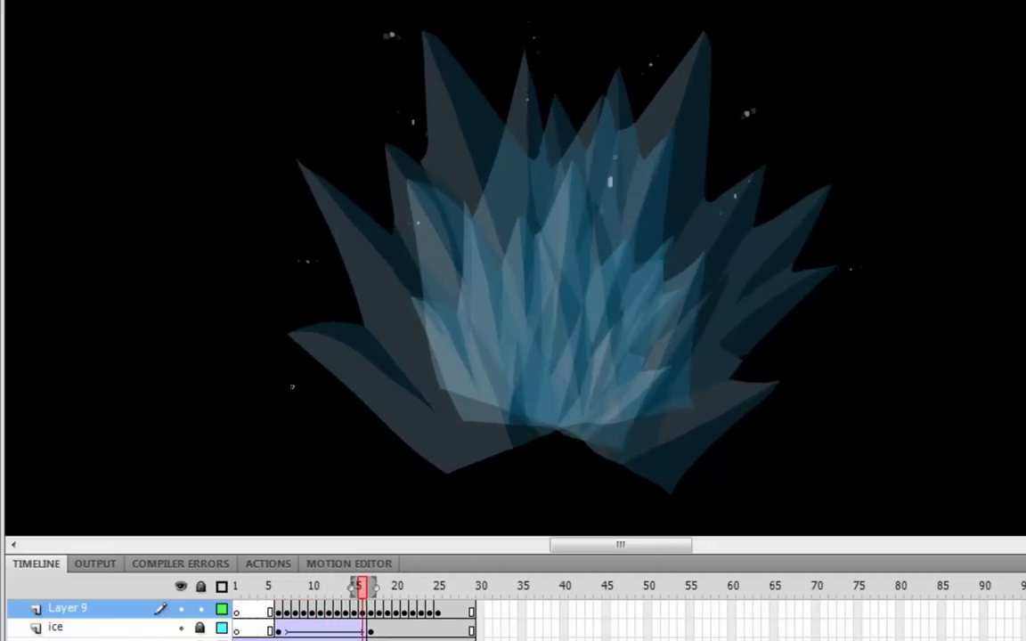
{"action": "key", "text": "period"}
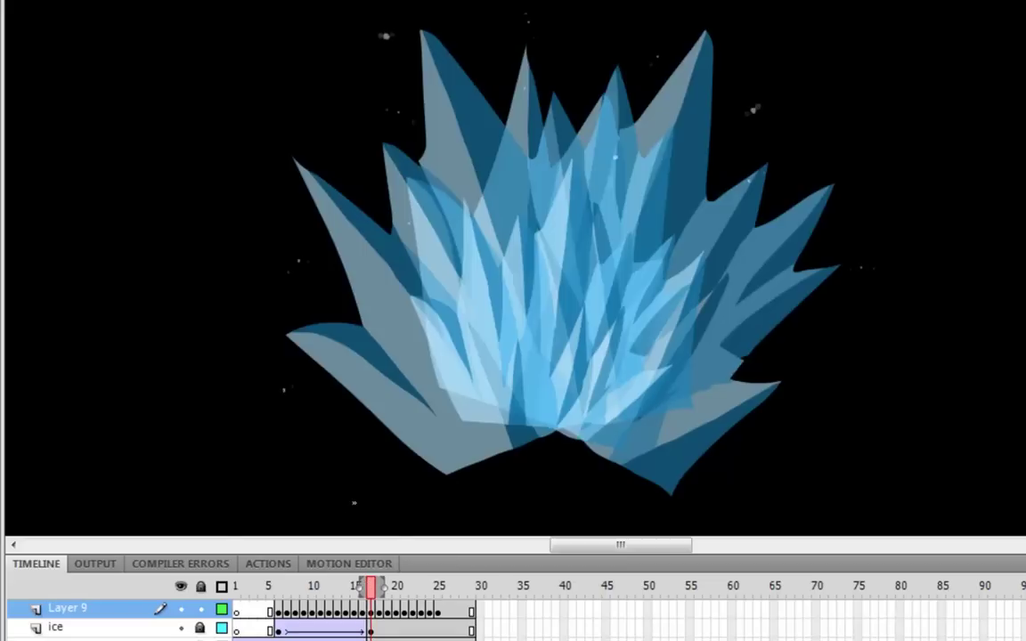
- Play the animation repeatedly from its opening frames to review the flying ice particles
{"action": "left_click", "coordinate": [265, 611]}
{"action": "key", "text": "Return"}
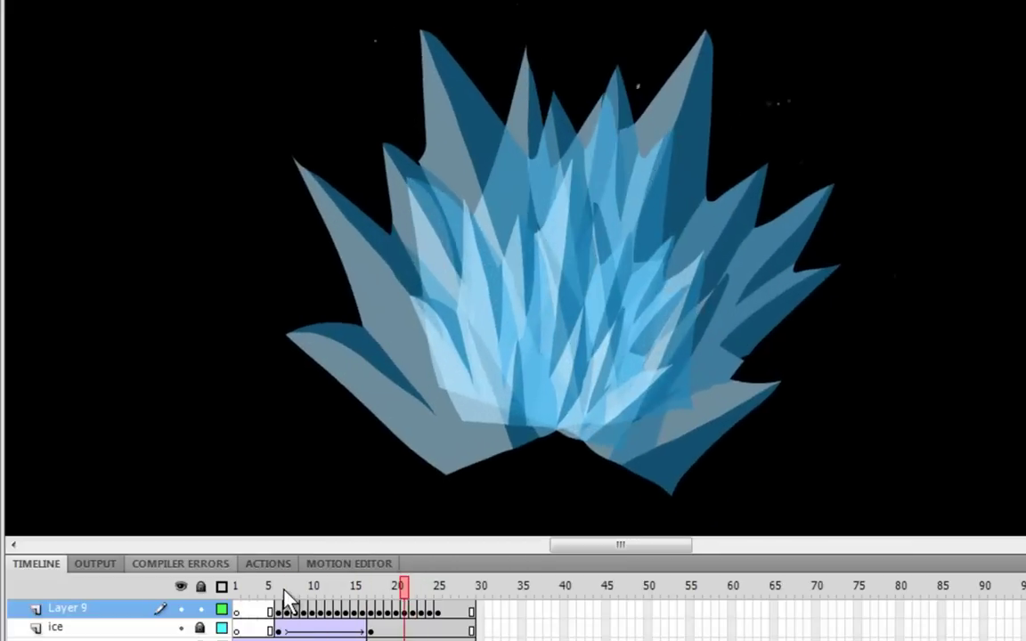
{"action": "left_click_drag", "start_coordinate": [286, 600], "coordinate": [237, 623]}
{"action": "left_click", "coordinate": [236, 616]}
{"action": "key", "text": "Return"}
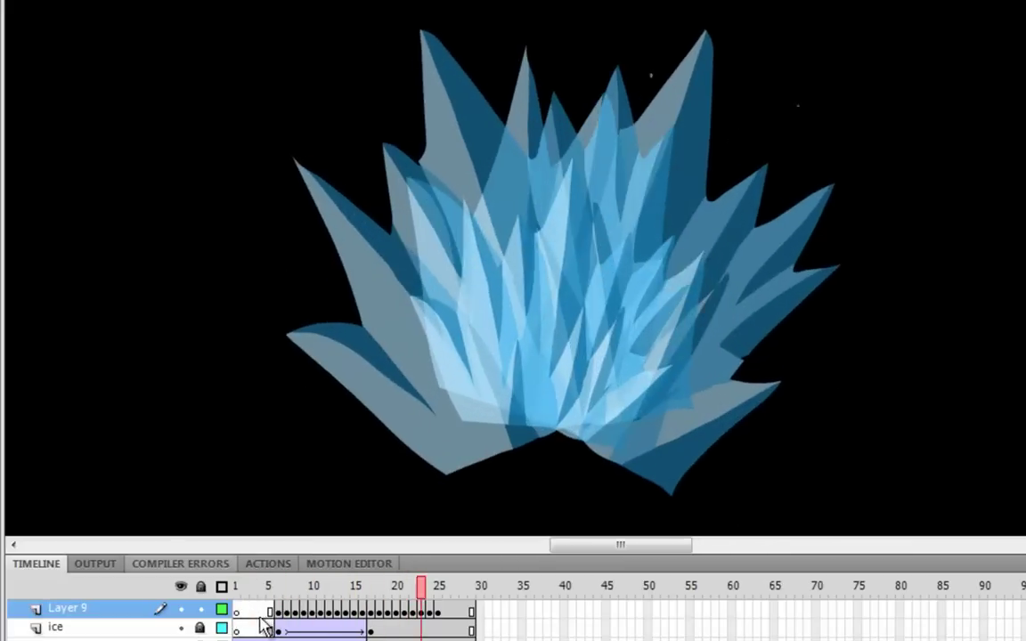
{"action": "left_click", "coordinate": [252, 617]}
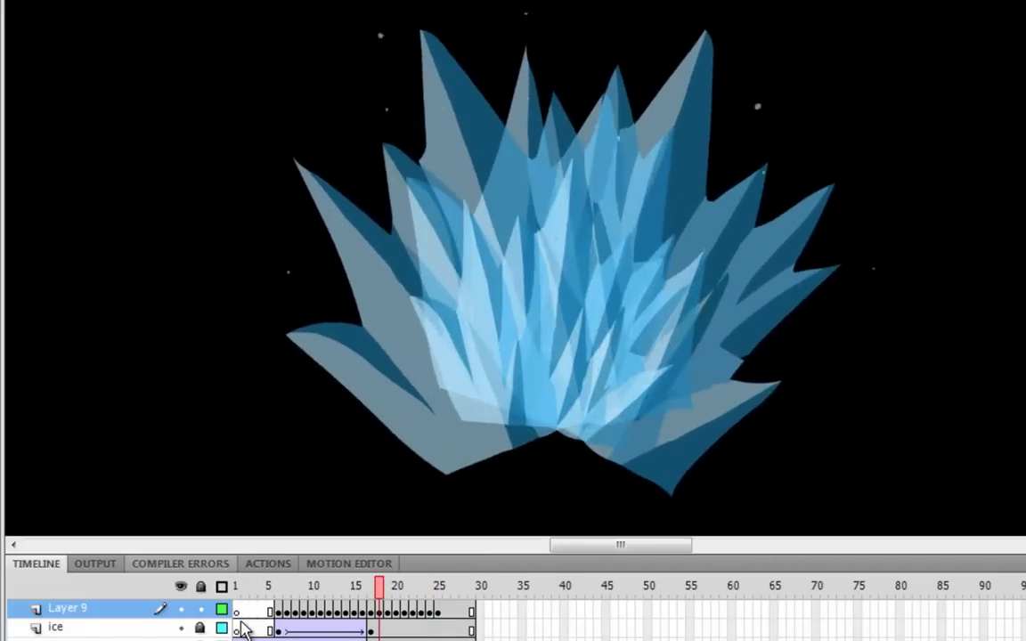
{"action": "left_click", "coordinate": [243, 628]}
- Show the hidden Layer 2 and play the whole scene from frame 1 with the full stage in view
{"action": "key", "text": "ctrl+minus"}
{"action": "key", "text": "ctrl+minus"}
{"action": "left_click_drag", "start_coordinate": [324, 330], "coordinate": [420, 336]}
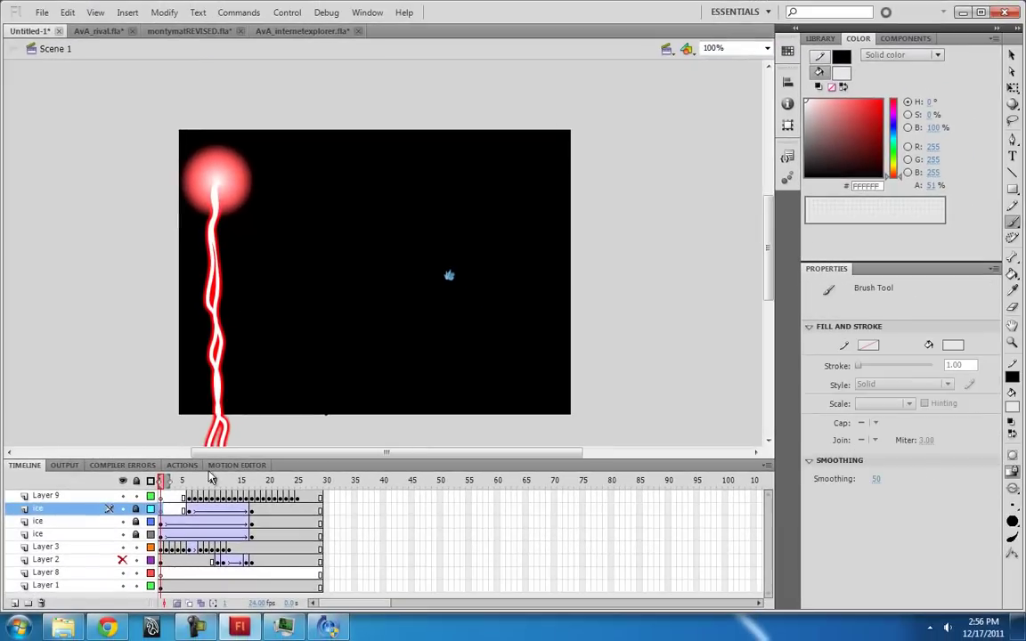
{"action": "left_click", "coordinate": [122, 559]}
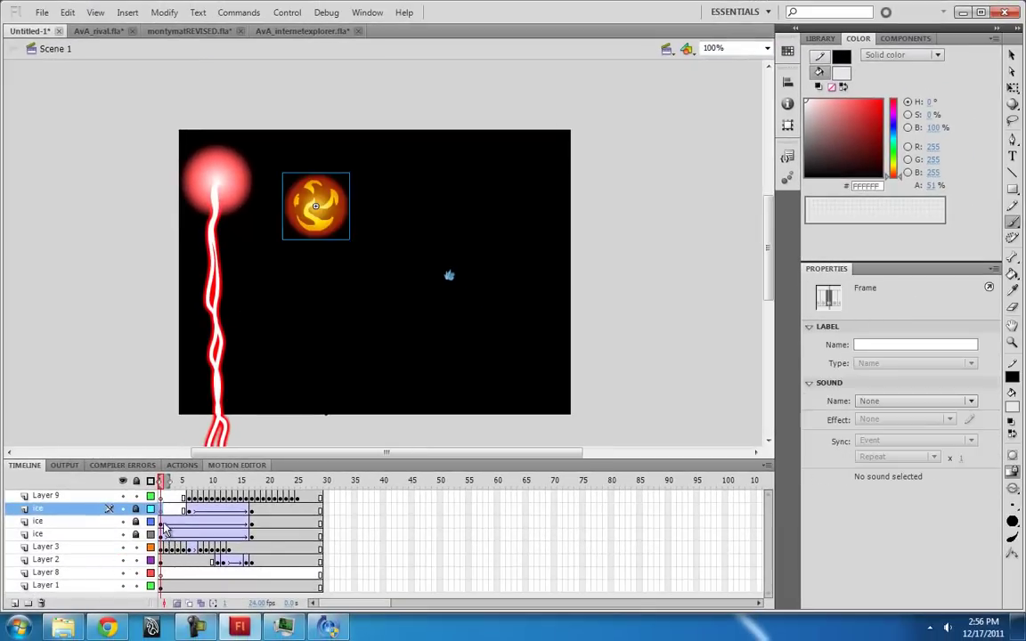
{"action": "left_click", "coordinate": [163, 527]}
{"action": "key", "text": "Return"}
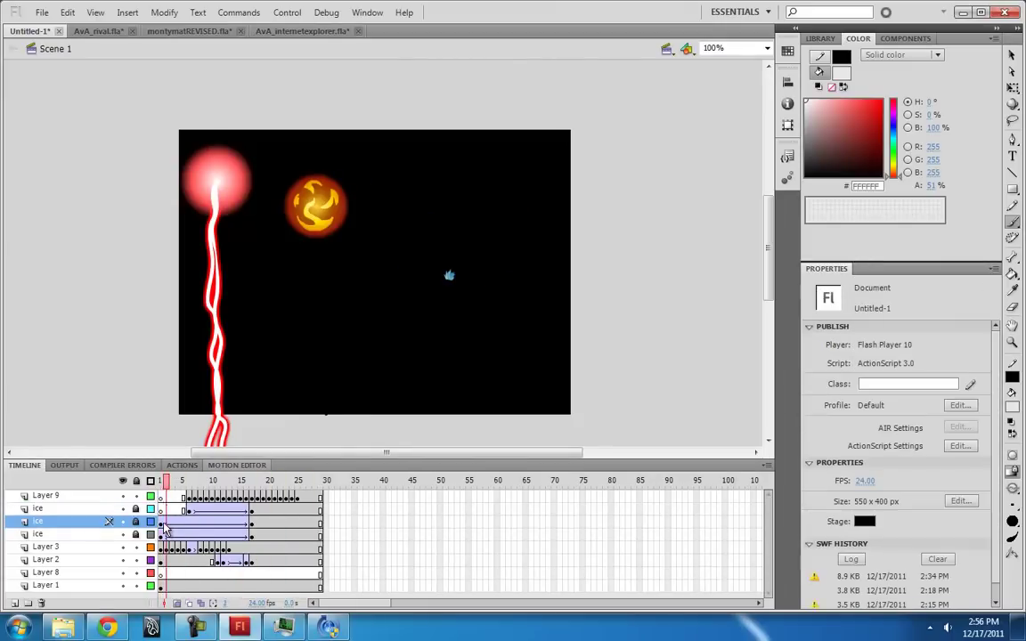
{"action": "left_click", "coordinate": [164, 529]}
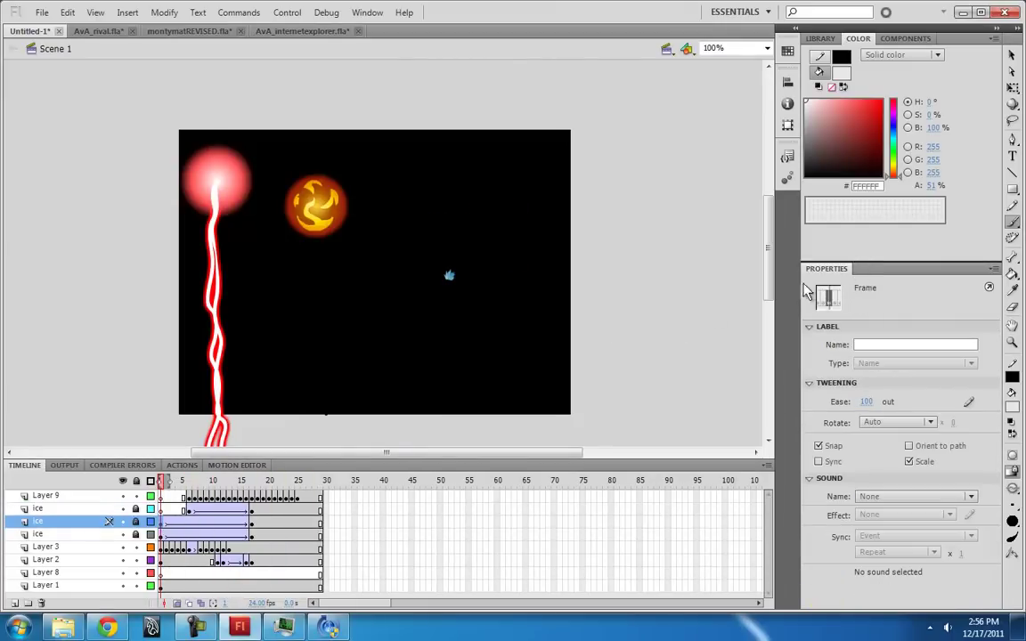
- Change the document's stage colour from black to white
{"action": "left_click", "coordinate": [1014, 57]}
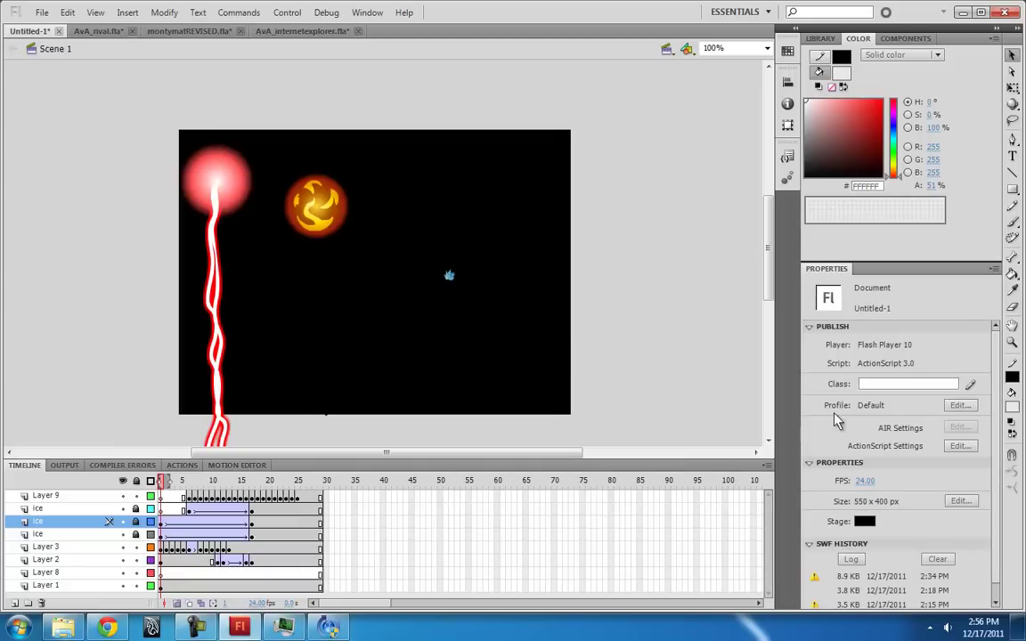
{"action": "left_click", "coordinate": [865, 522]}
{"action": "left_click", "coordinate": [813, 428]}
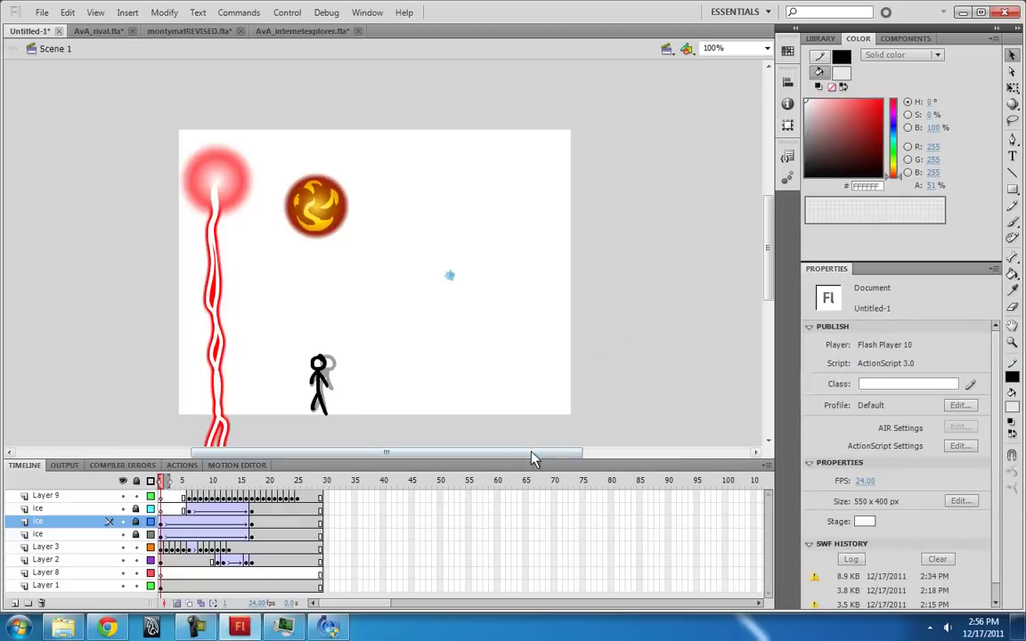
- Play all the effects from frame 1 against the white stage and return to the first frame
{"action": "left_click", "coordinate": [163, 538]}
{"action": "key", "text": "Return"}
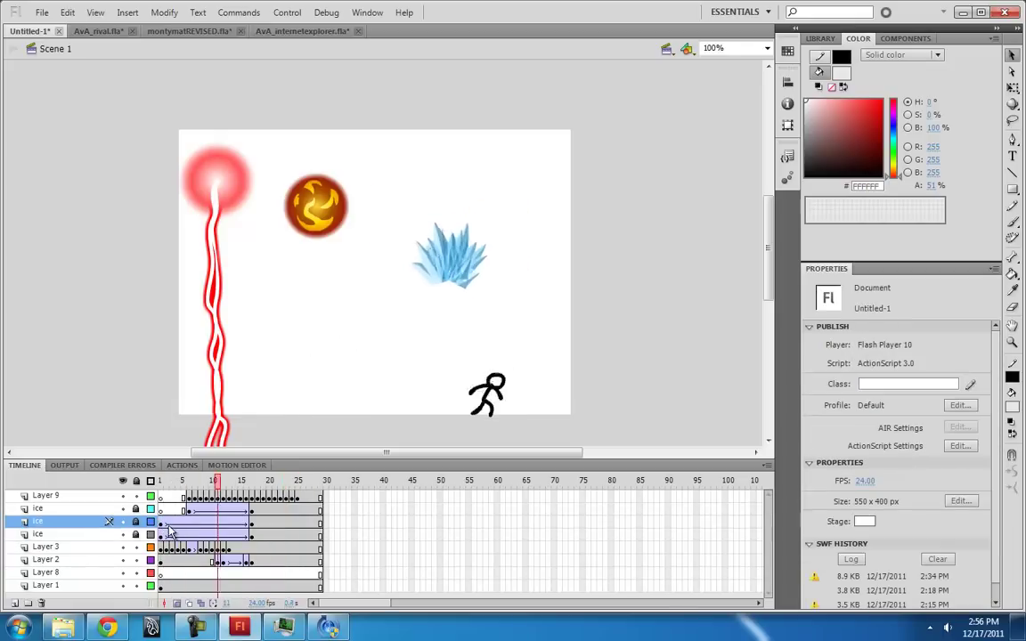
{"action": "left_click", "coordinate": [162, 523]}
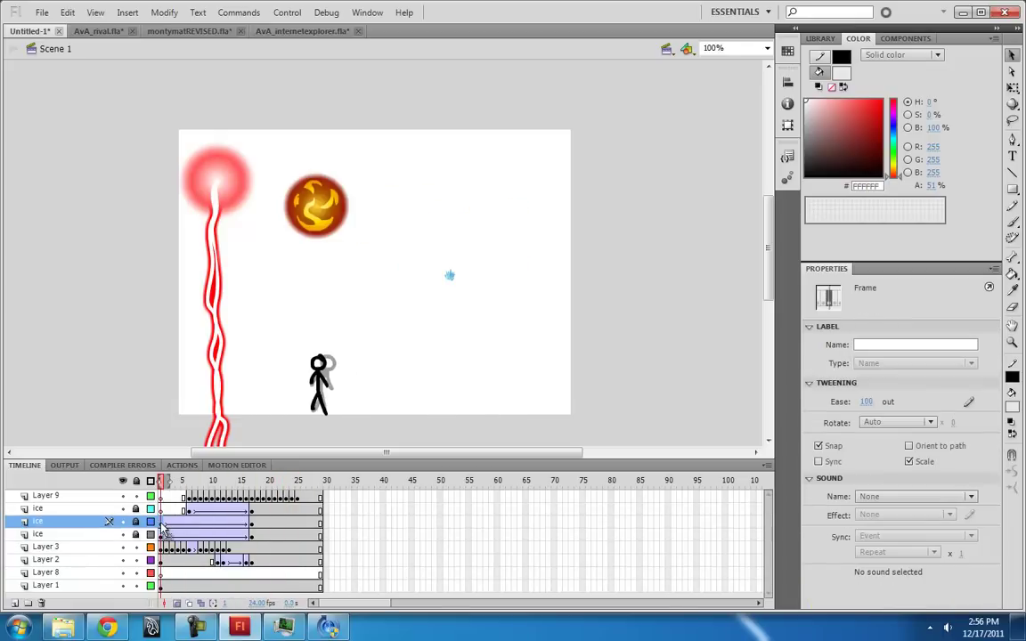